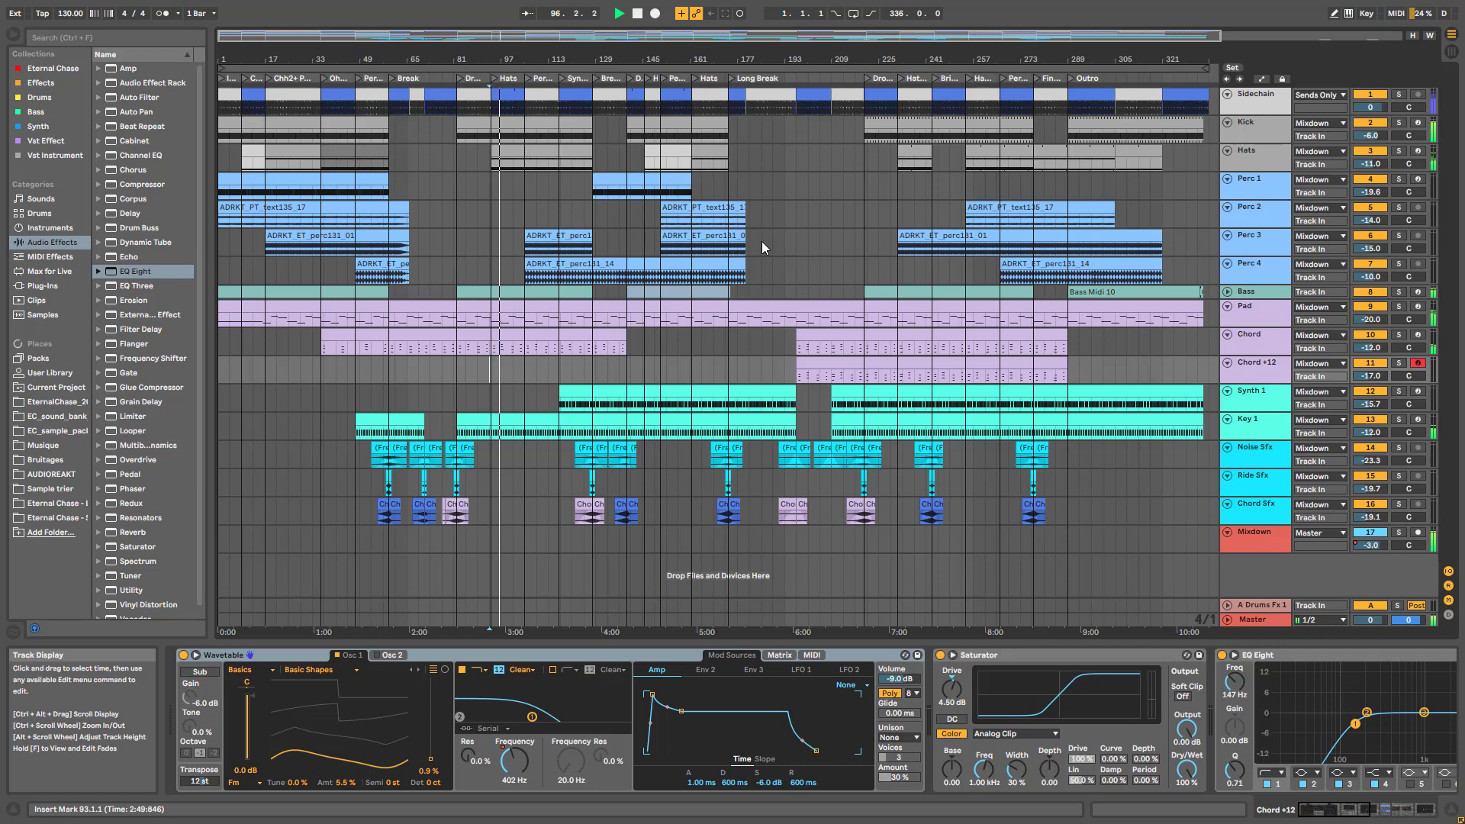
Stop playback, select the Pad track, and switch from Arrangement to Session View
drag(743, 38, 744, 53)
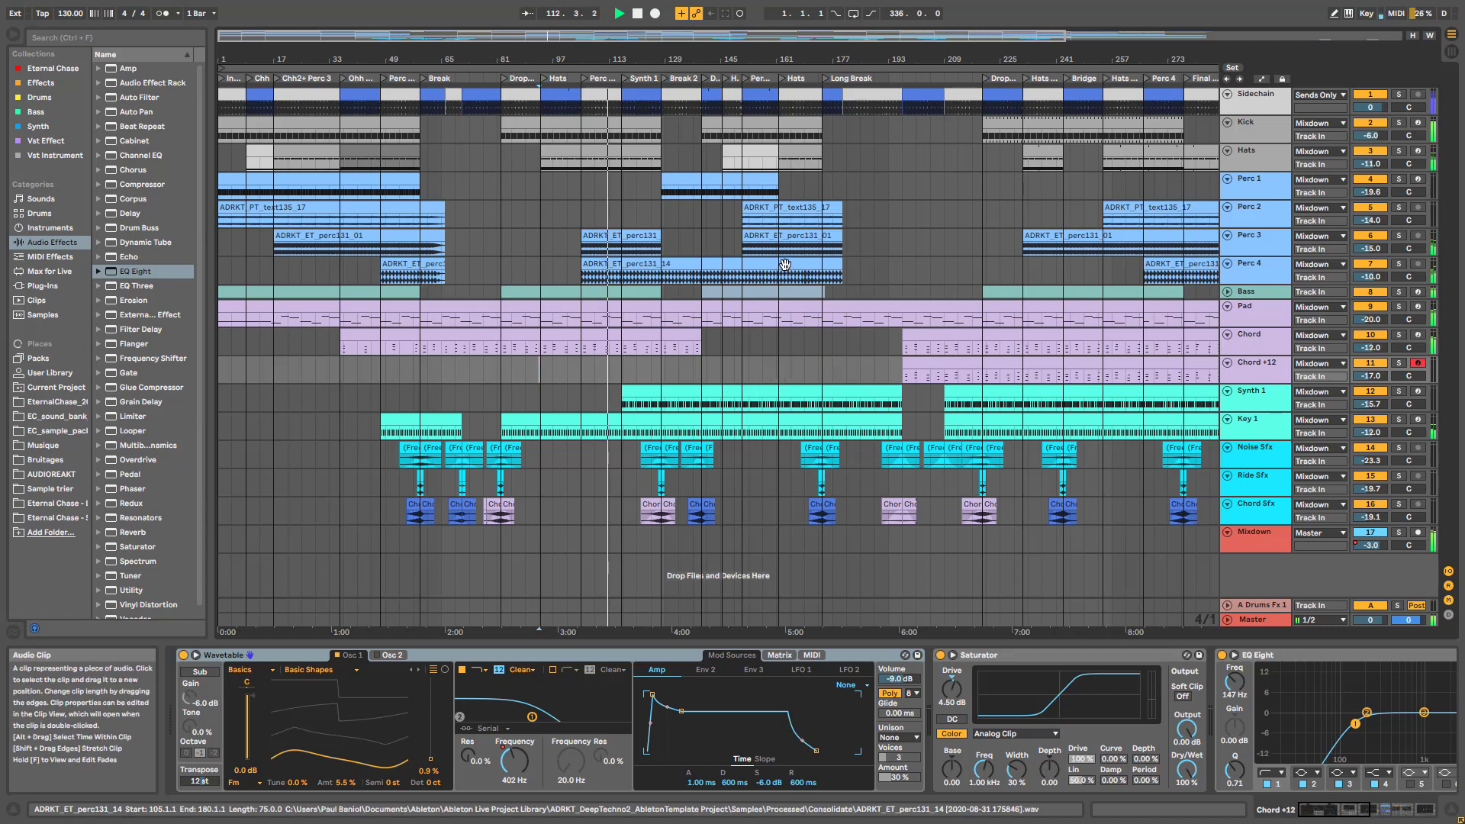
key(space)
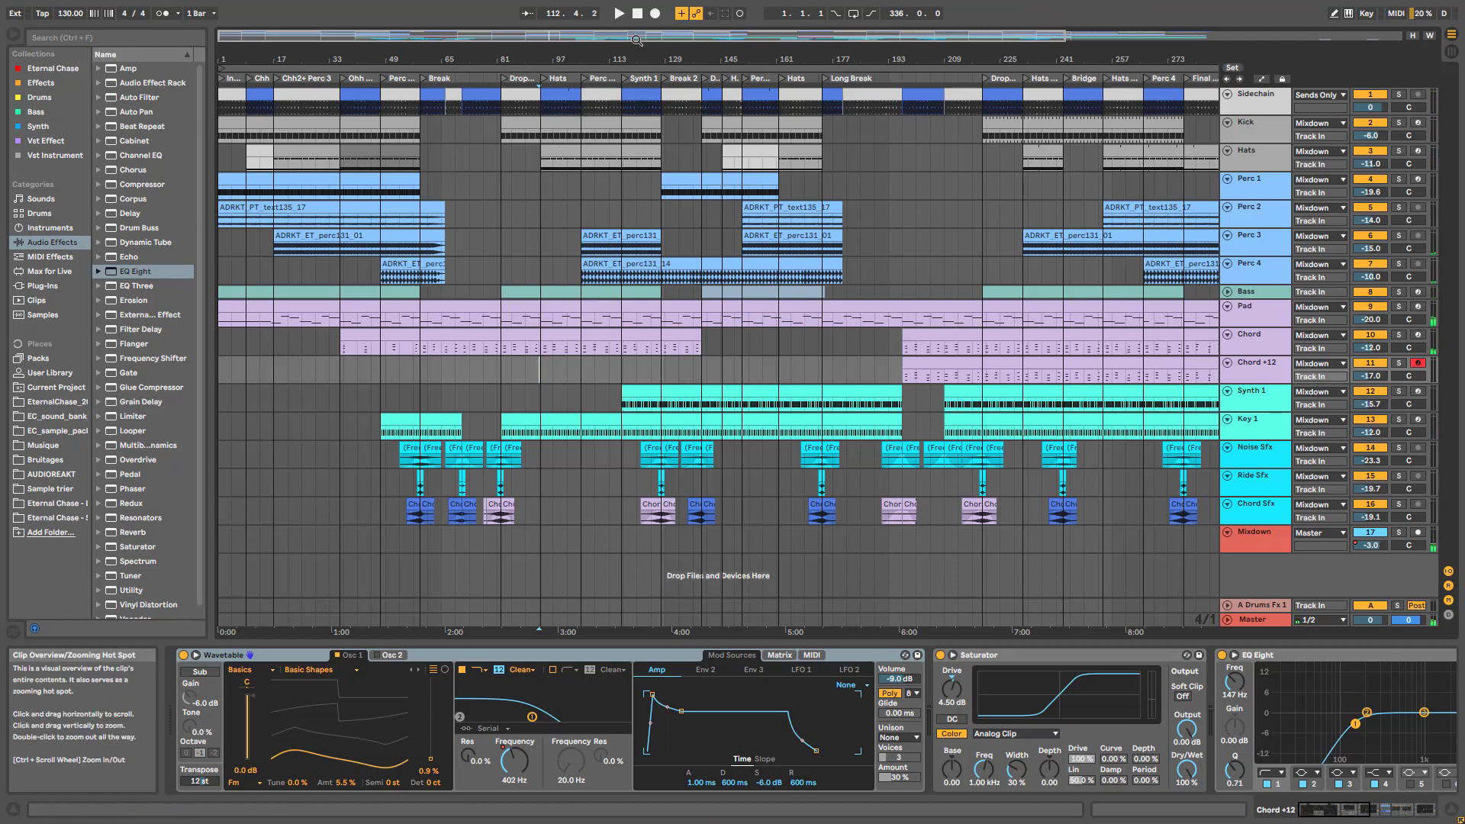
drag(637, 40, 677, 87)
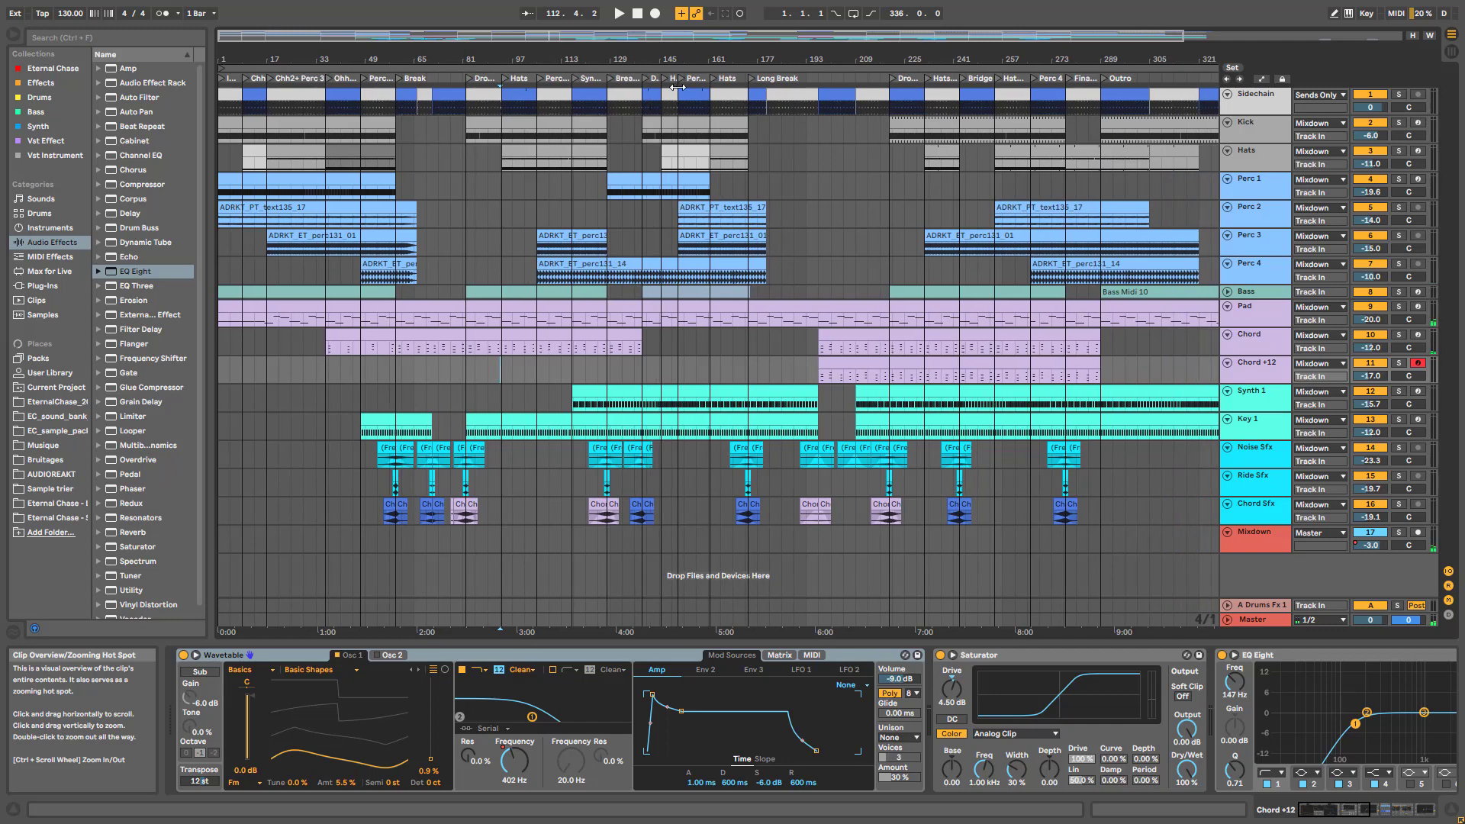
click(1260, 312)
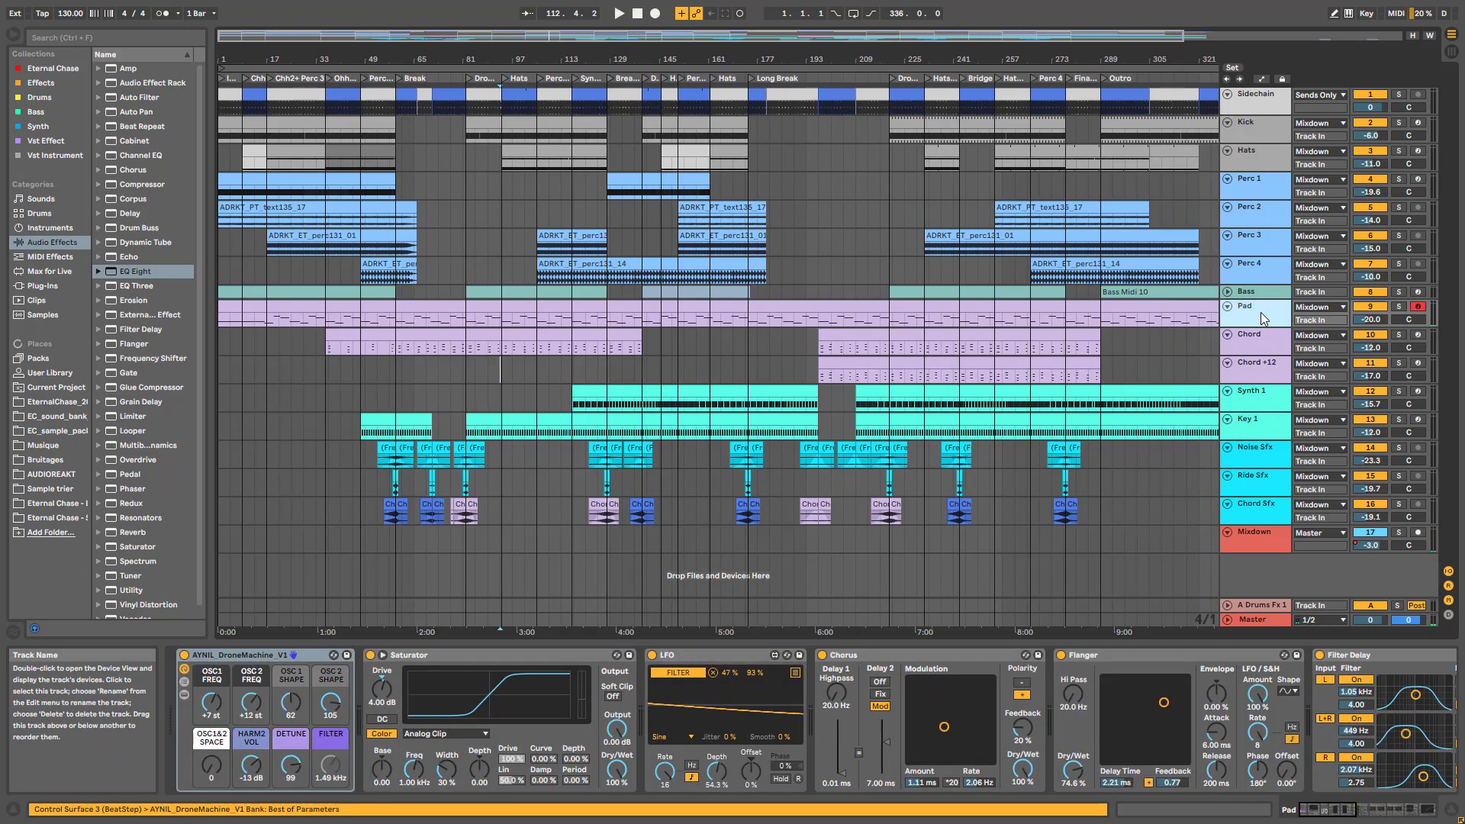
key(Caps_Lock)
key(Tab)
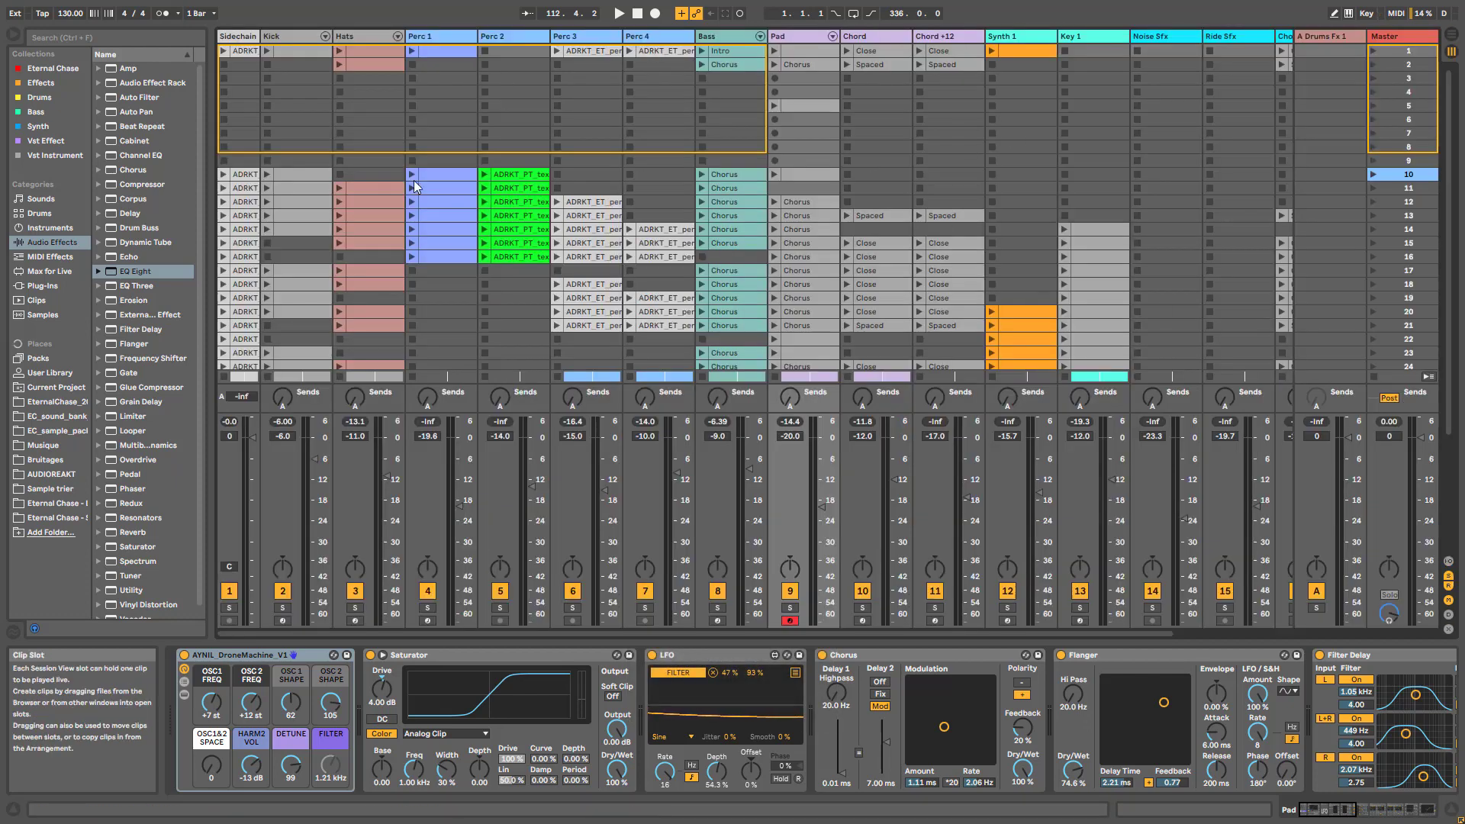
Double the loop lengths of the Pad Chorus clip and the first Synth 1 clip
scroll(672, 250, down, 5)
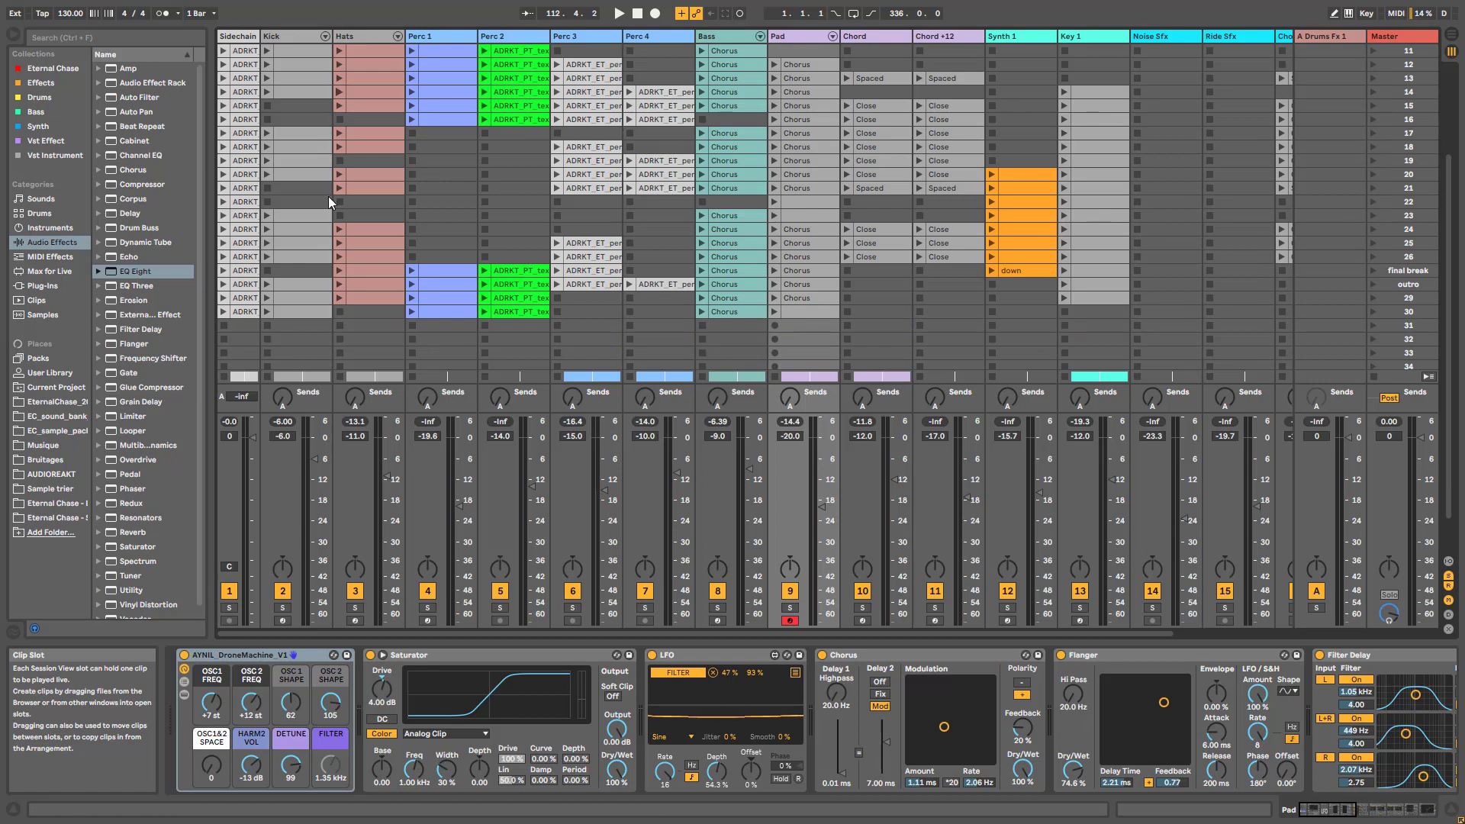
scroll(917, 361, up, 2)
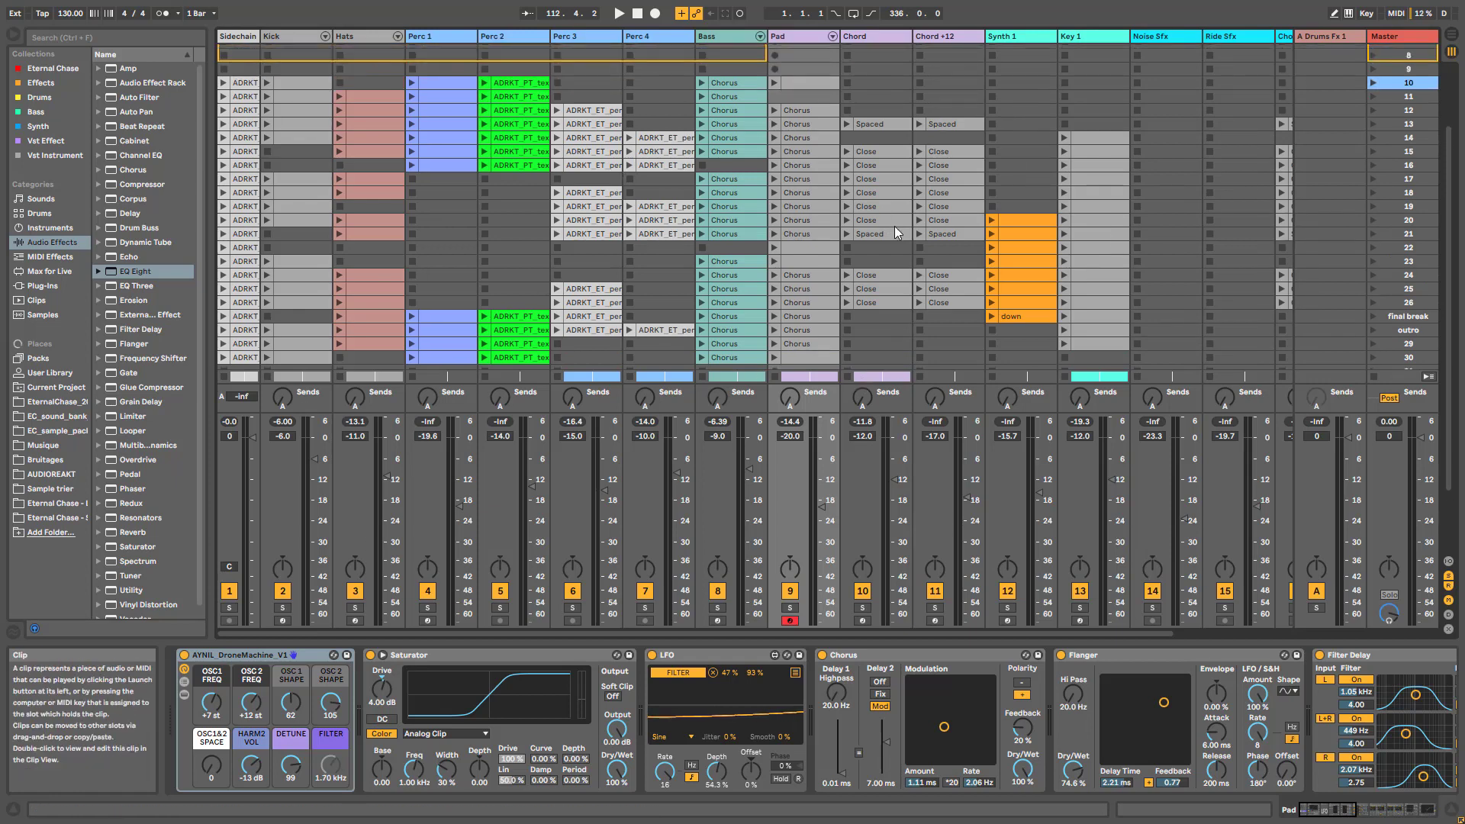
scroll(895, 226, up, 3)
scroll(897, 224, up, 2)
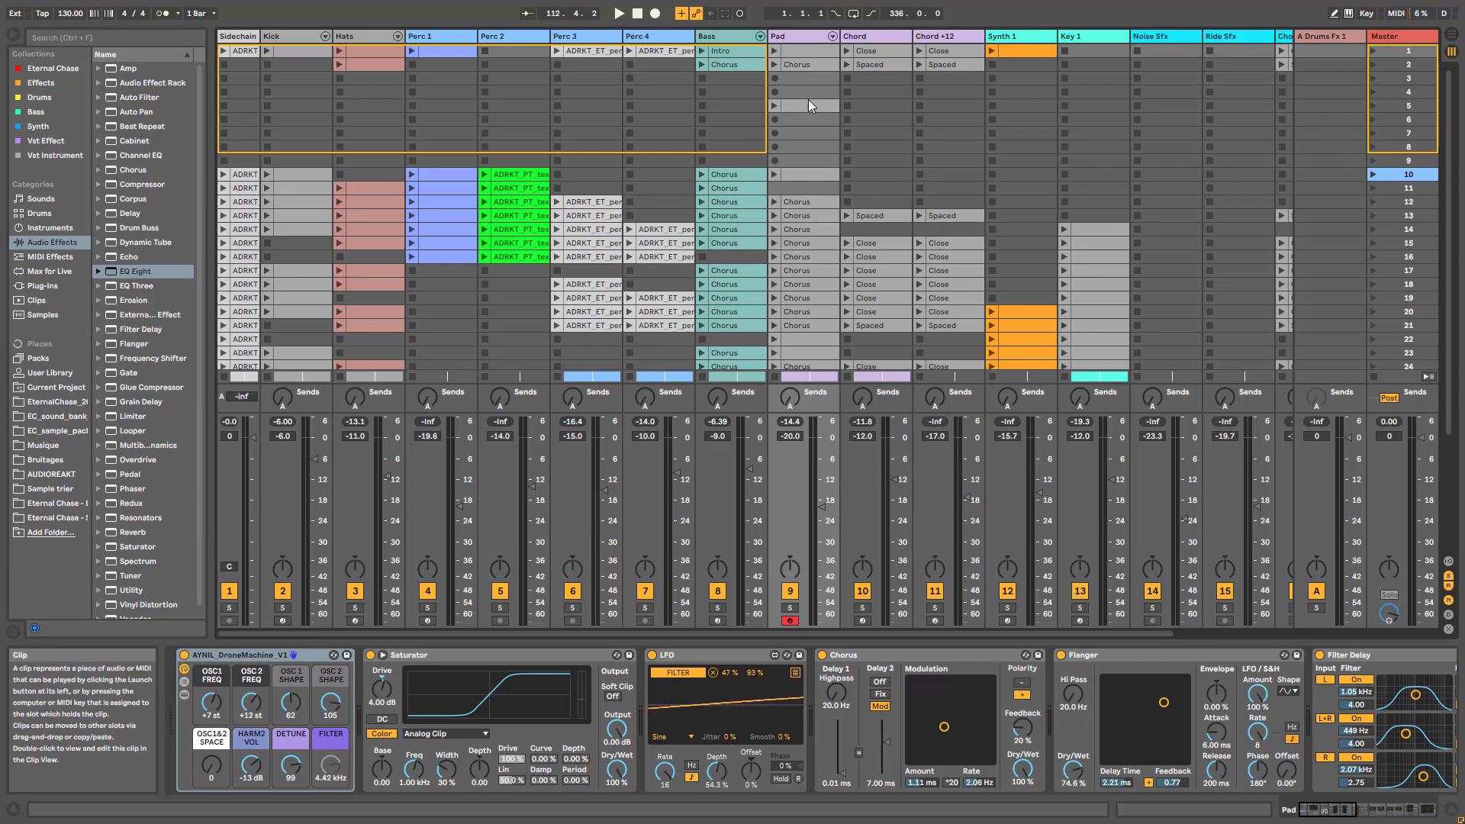
click(812, 64)
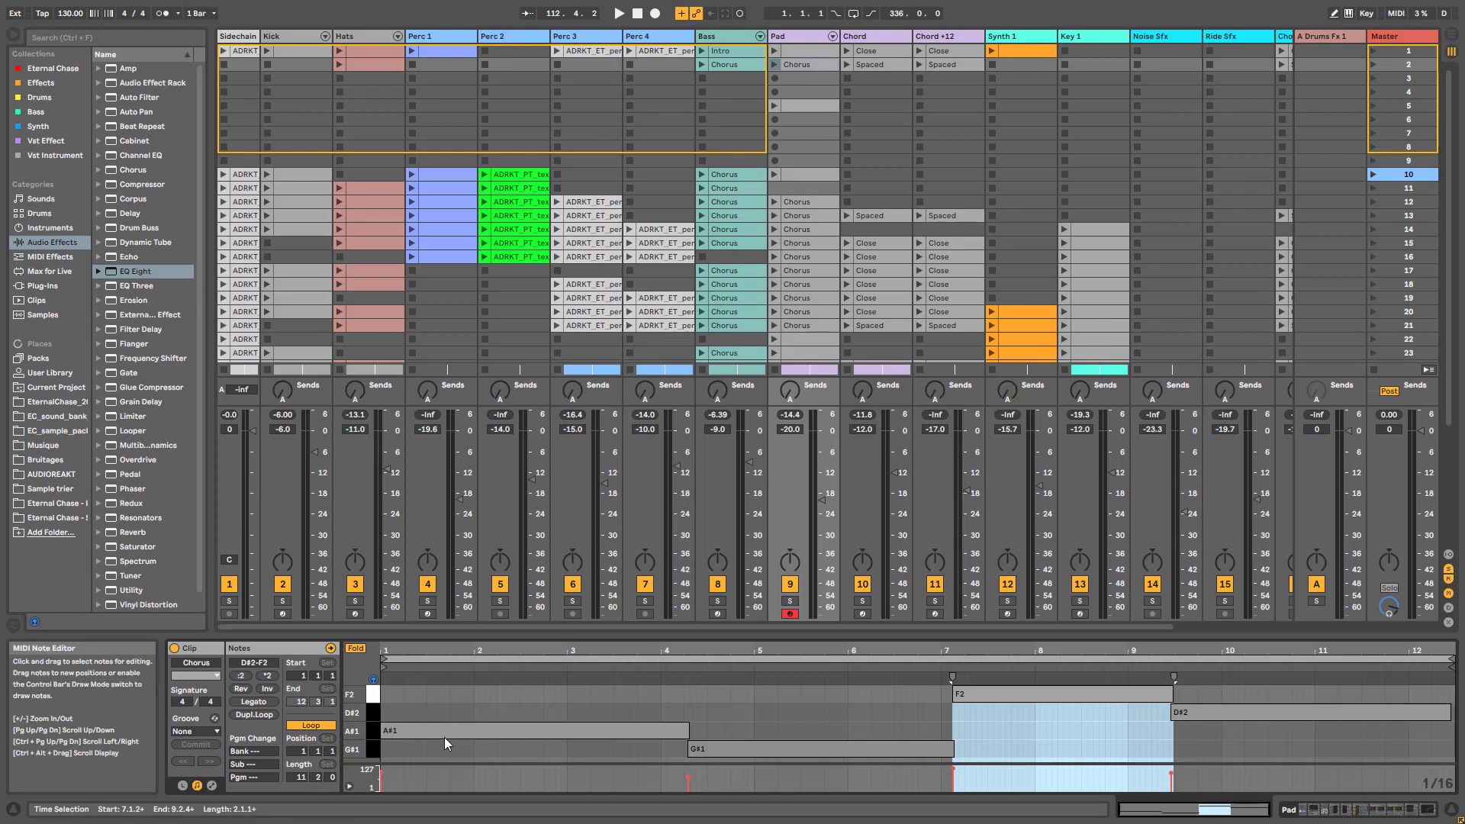
click(269, 715)
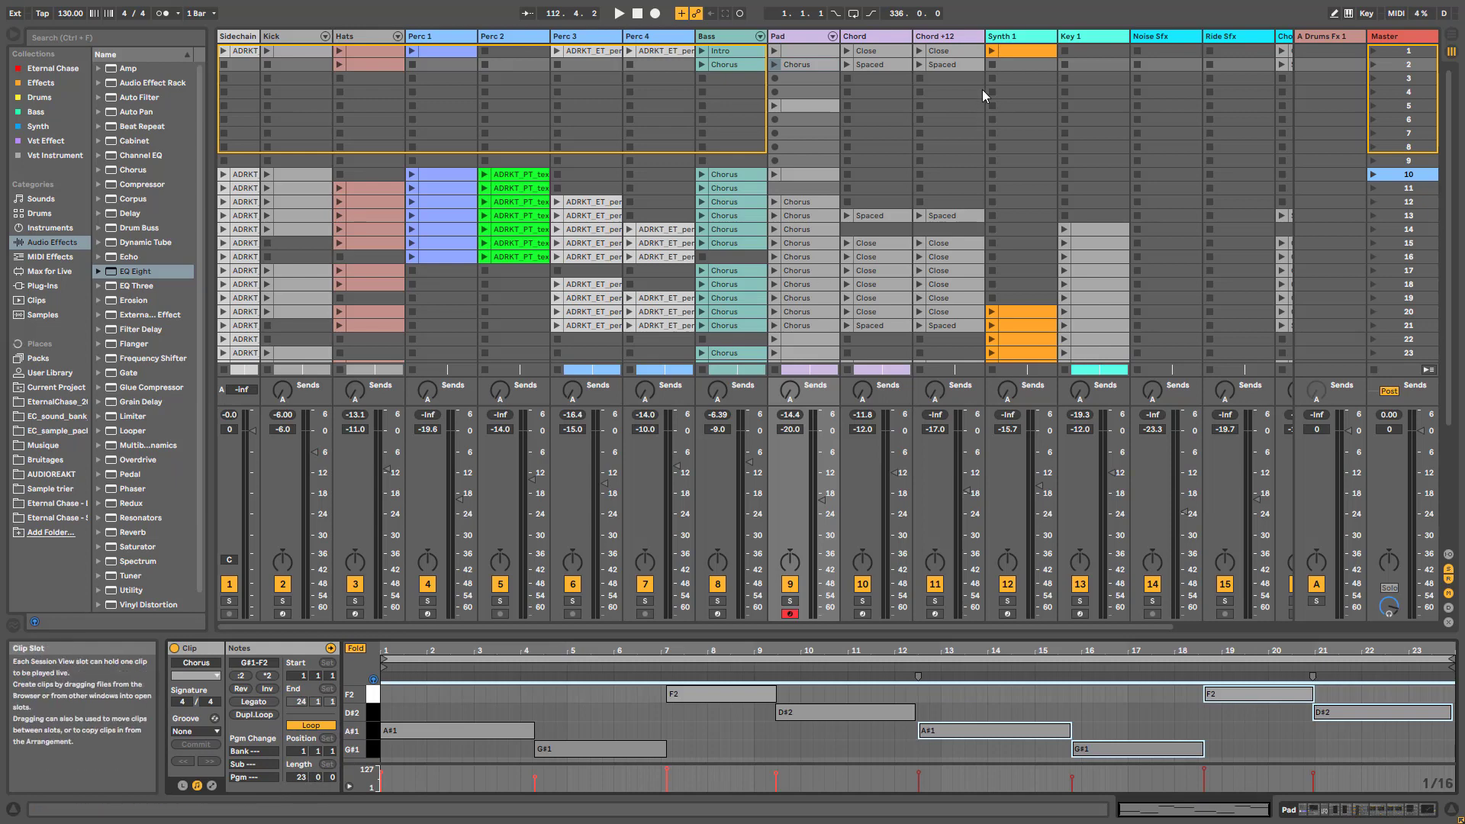
click(878, 64)
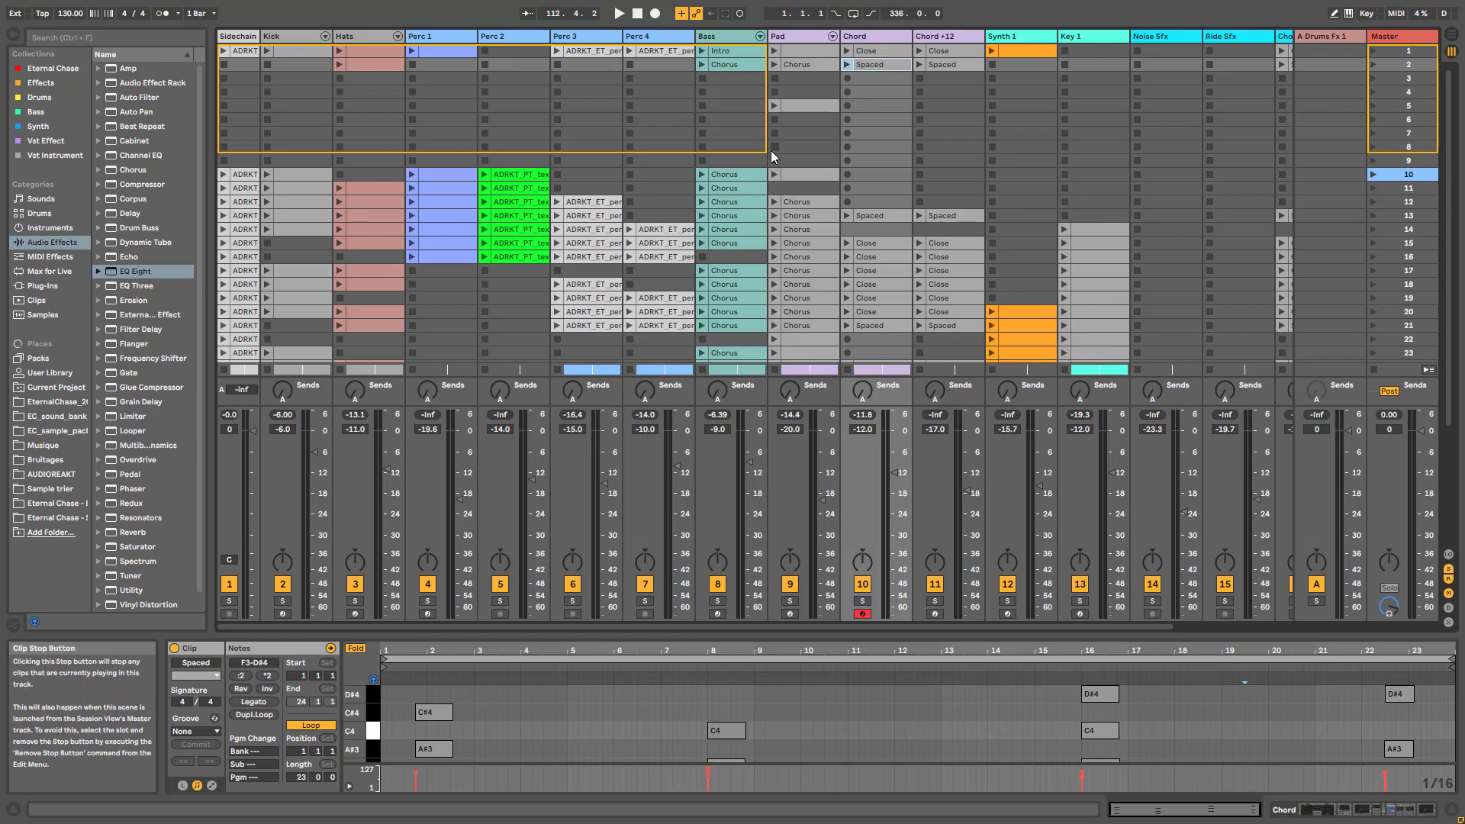
click(1028, 49)
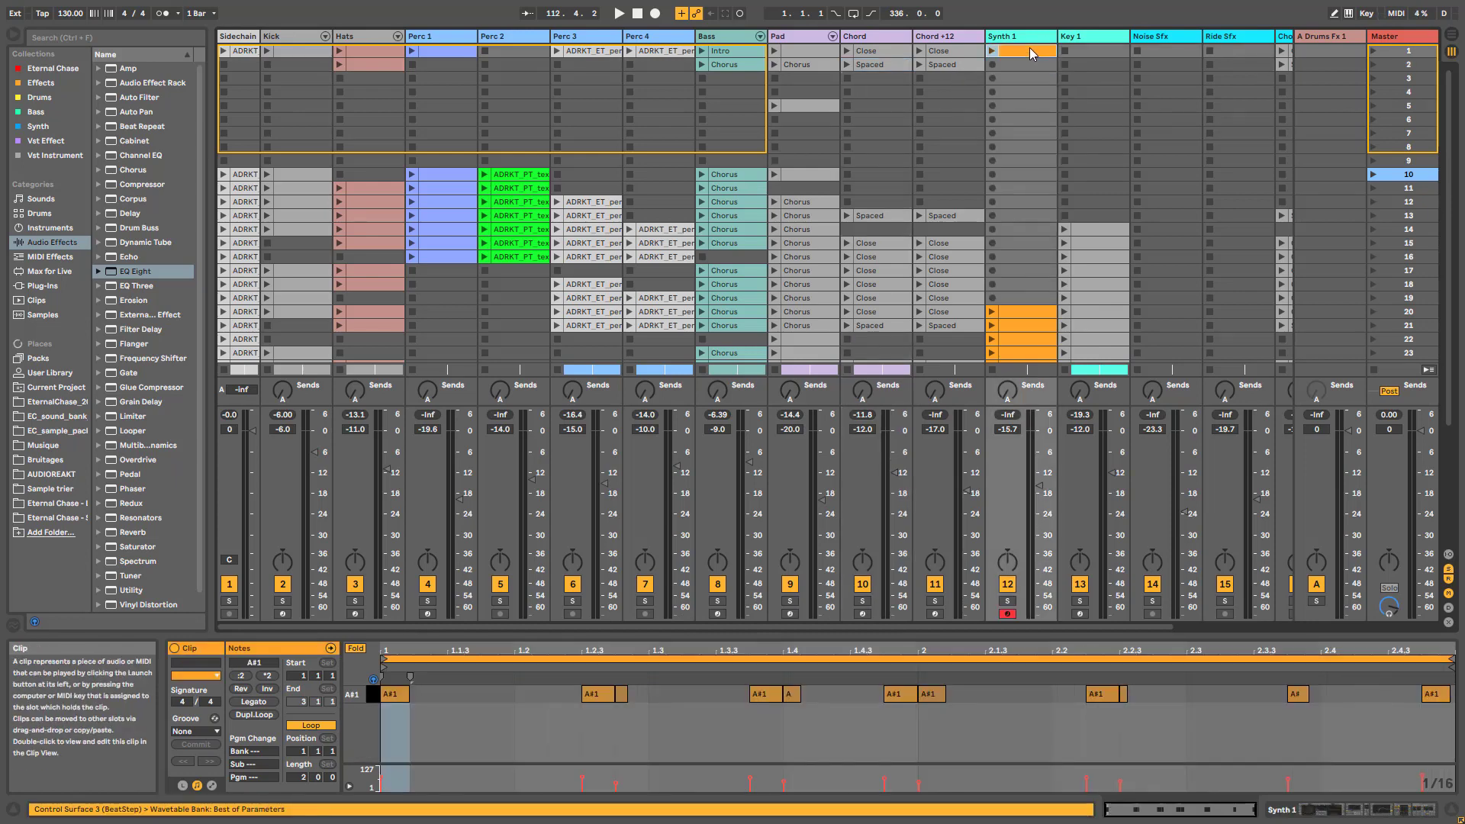
click(253, 714)
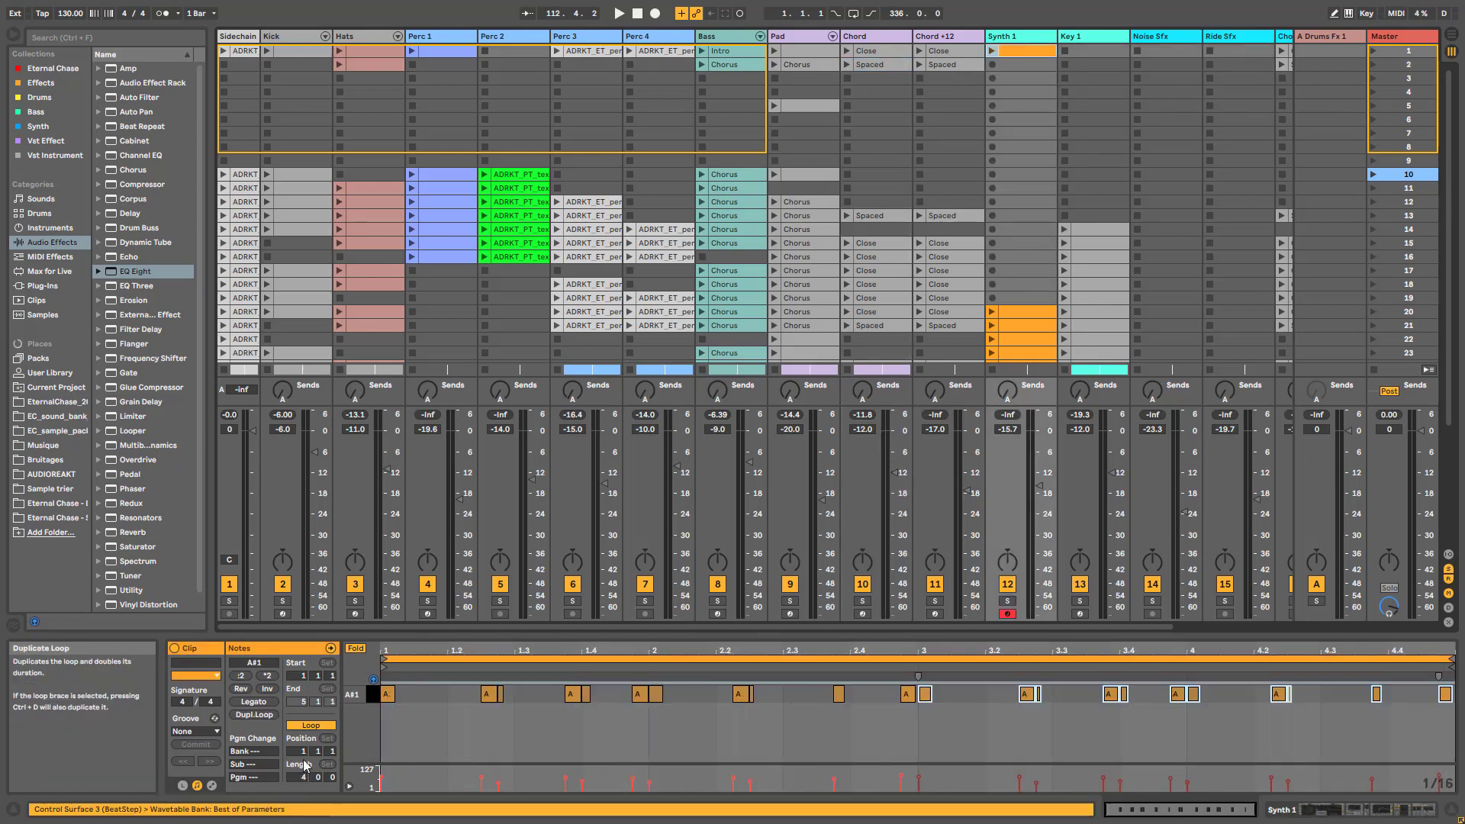
Double the Key 1 clip loop, double the Bass Chorus loop twice, and return to Arrangement
click(1109, 233)
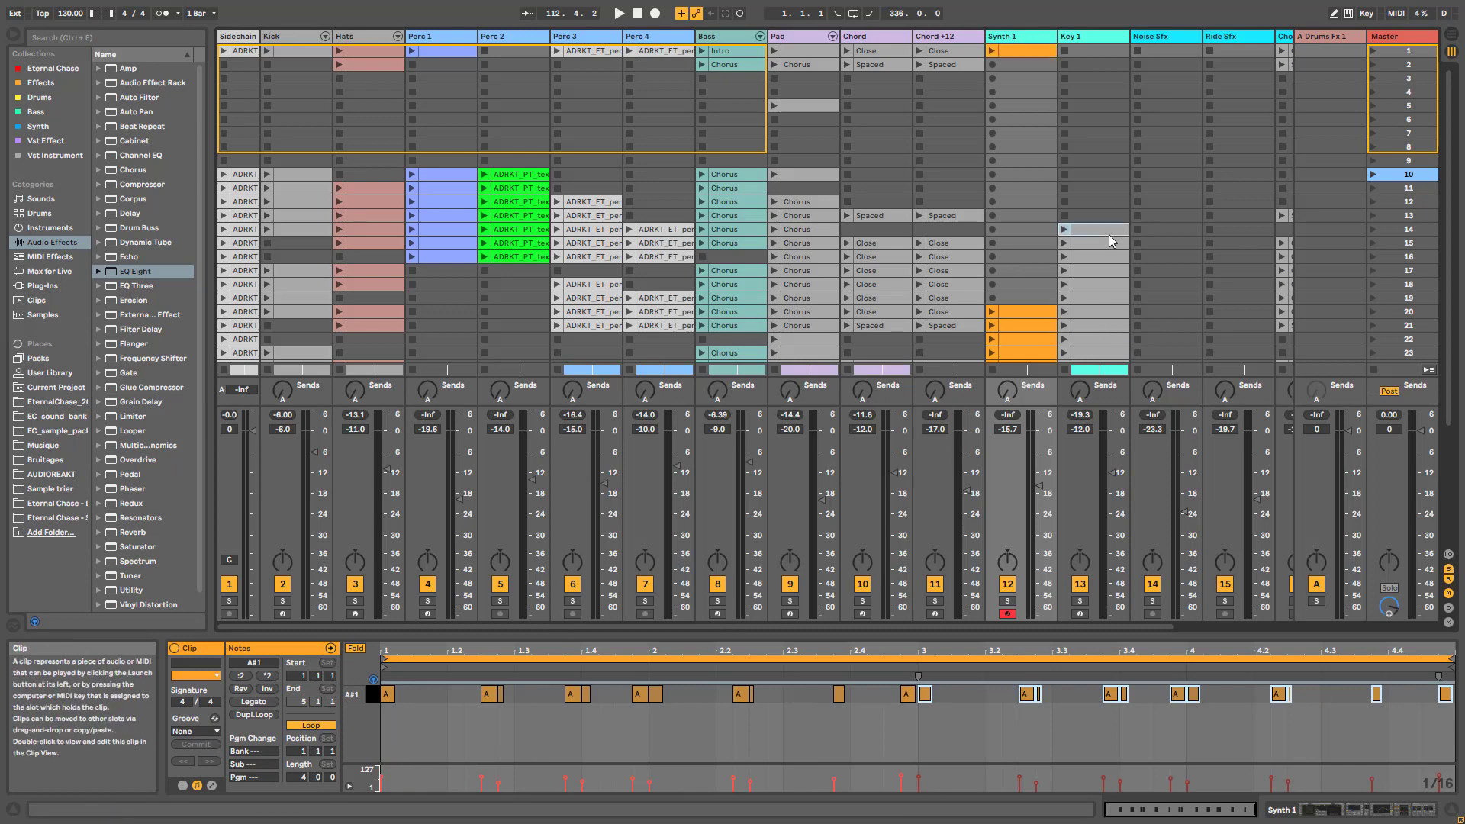
click(254, 714)
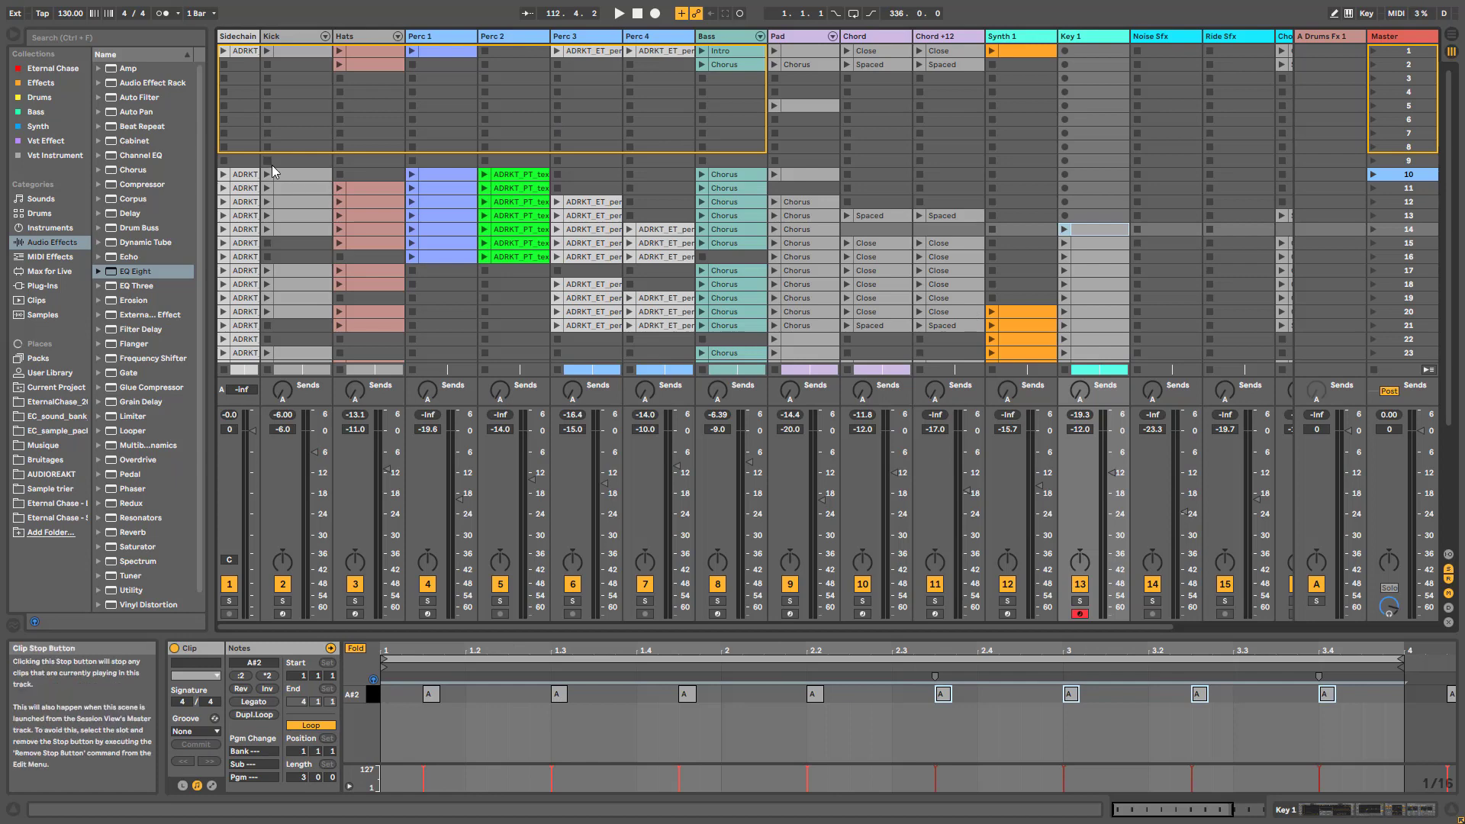
click(737, 213)
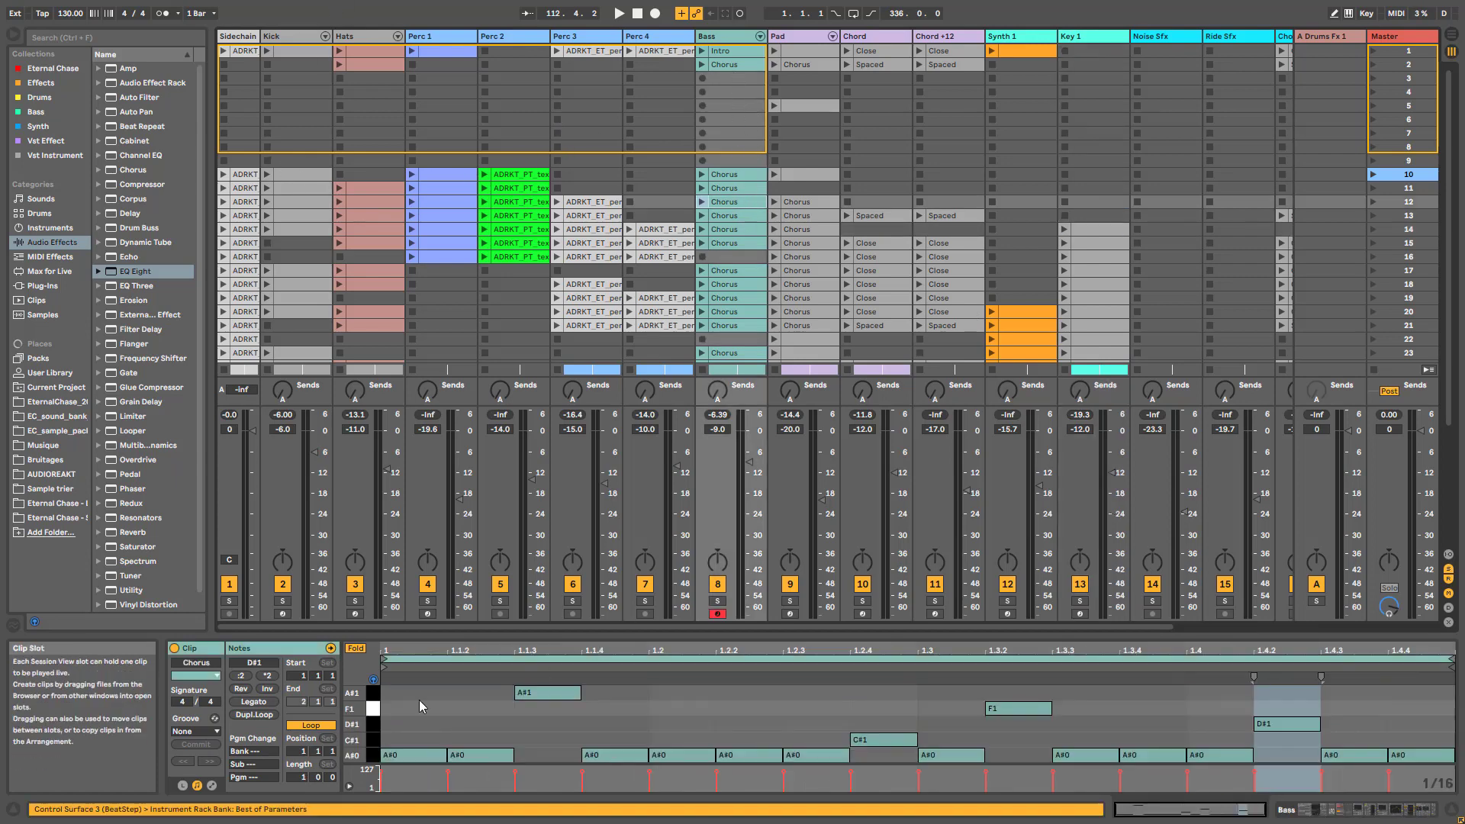
click(254, 714)
click(254, 714)
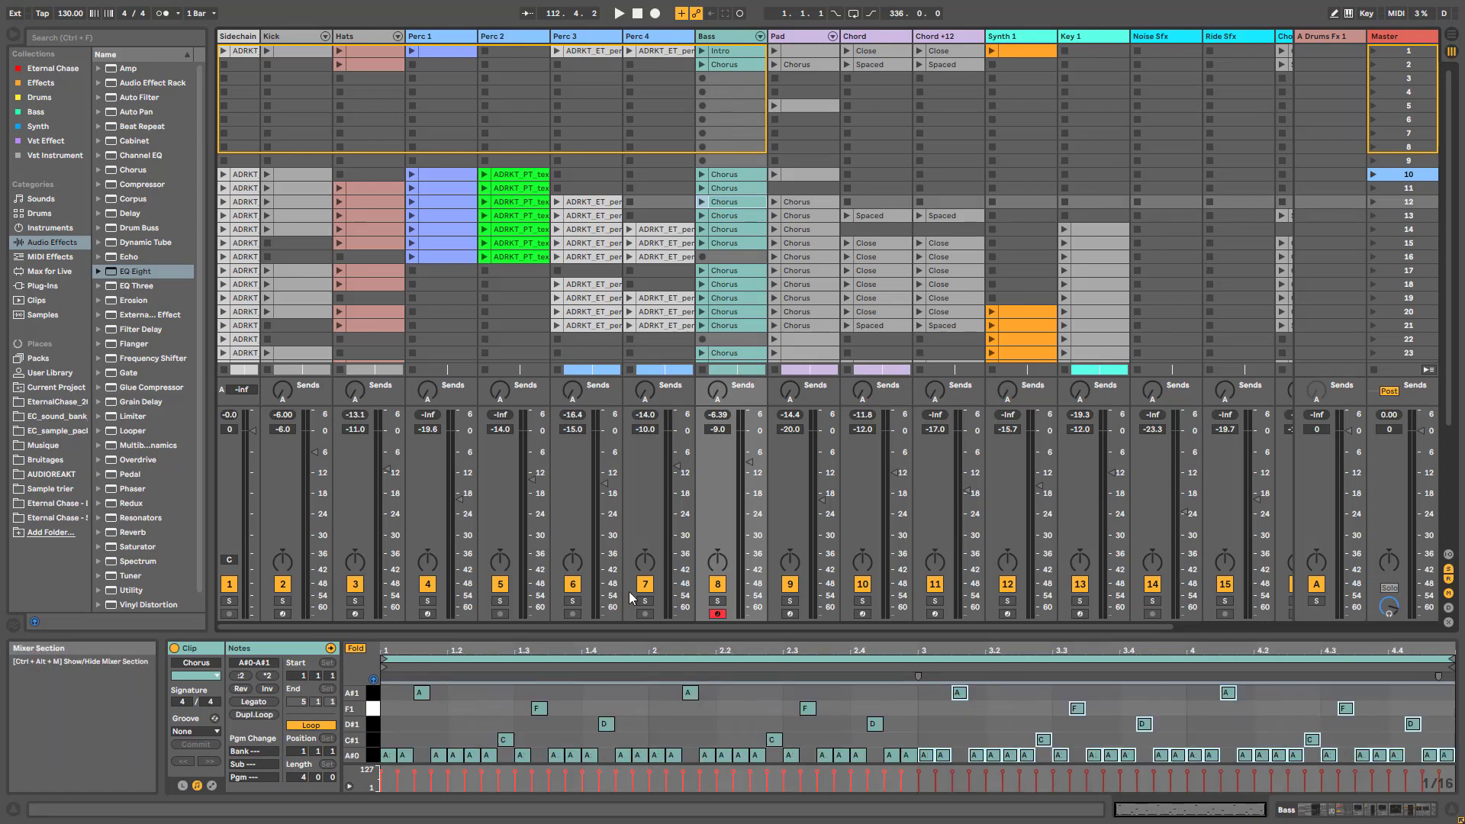
key(Tab)
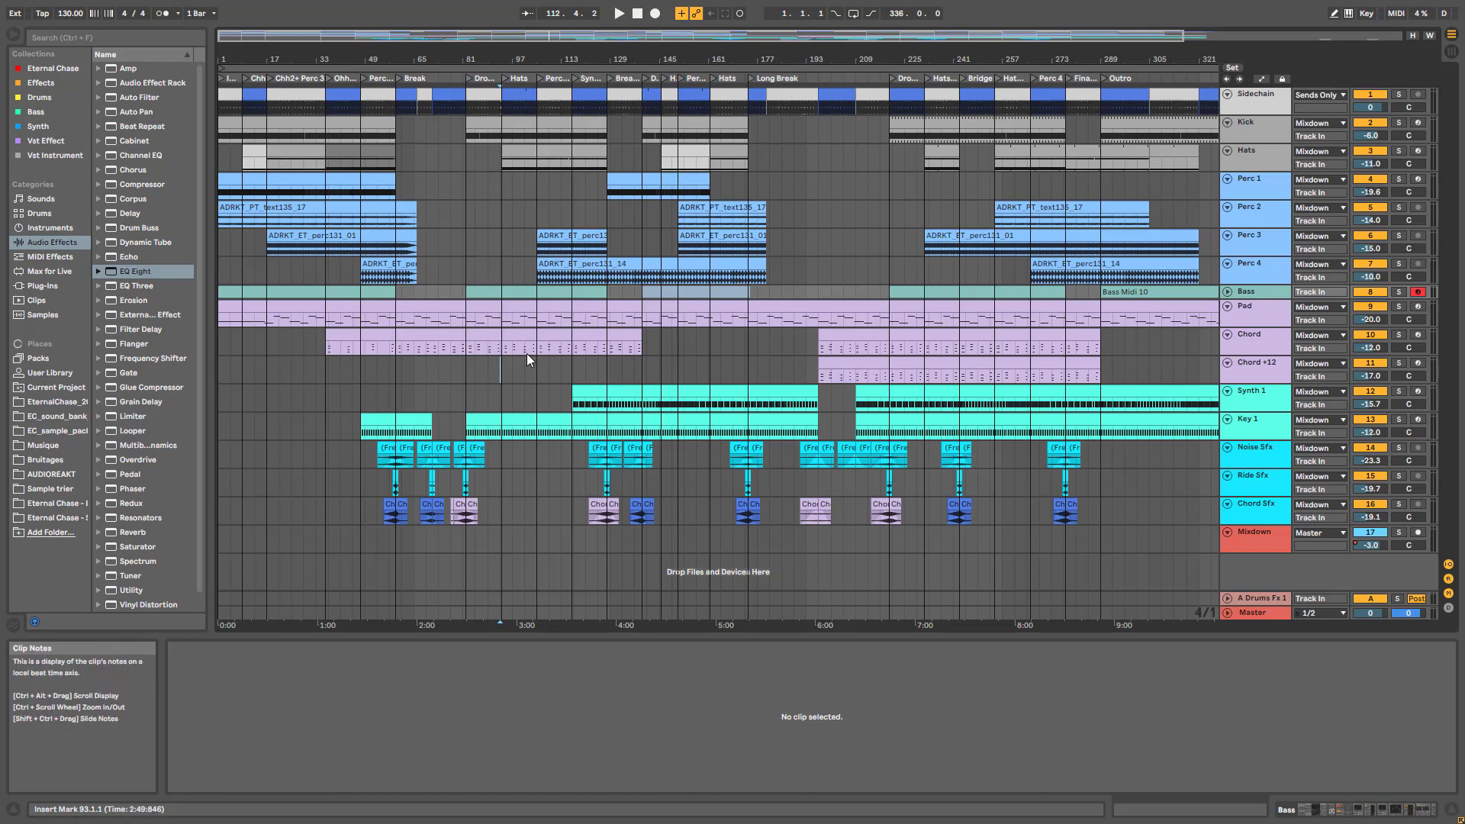
Make the Sidechain track taller, then zoom out to show bars 1 to 289
drag(559, 35, 253, 66)
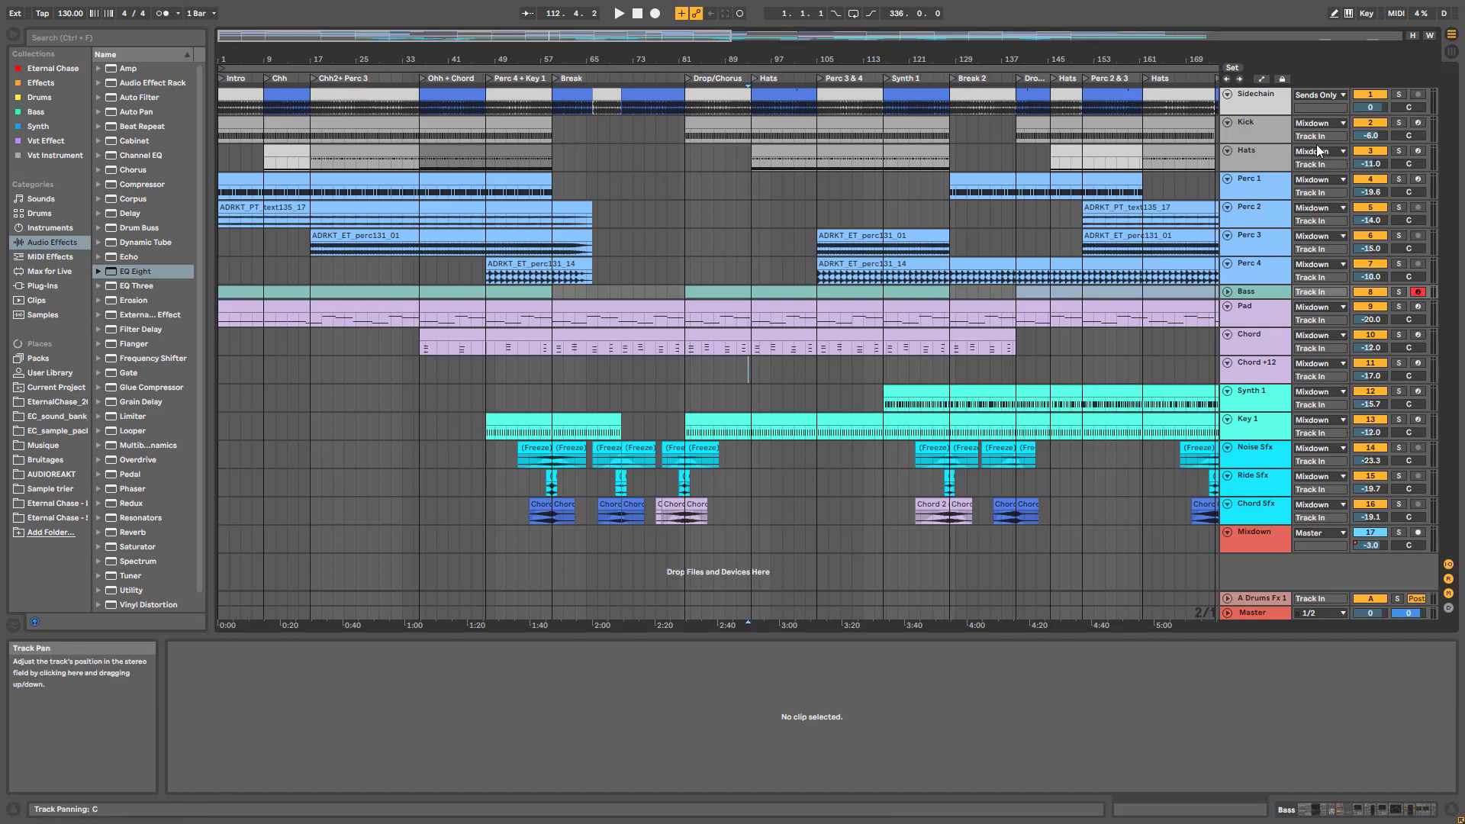
drag(1273, 113, 1273, 126)
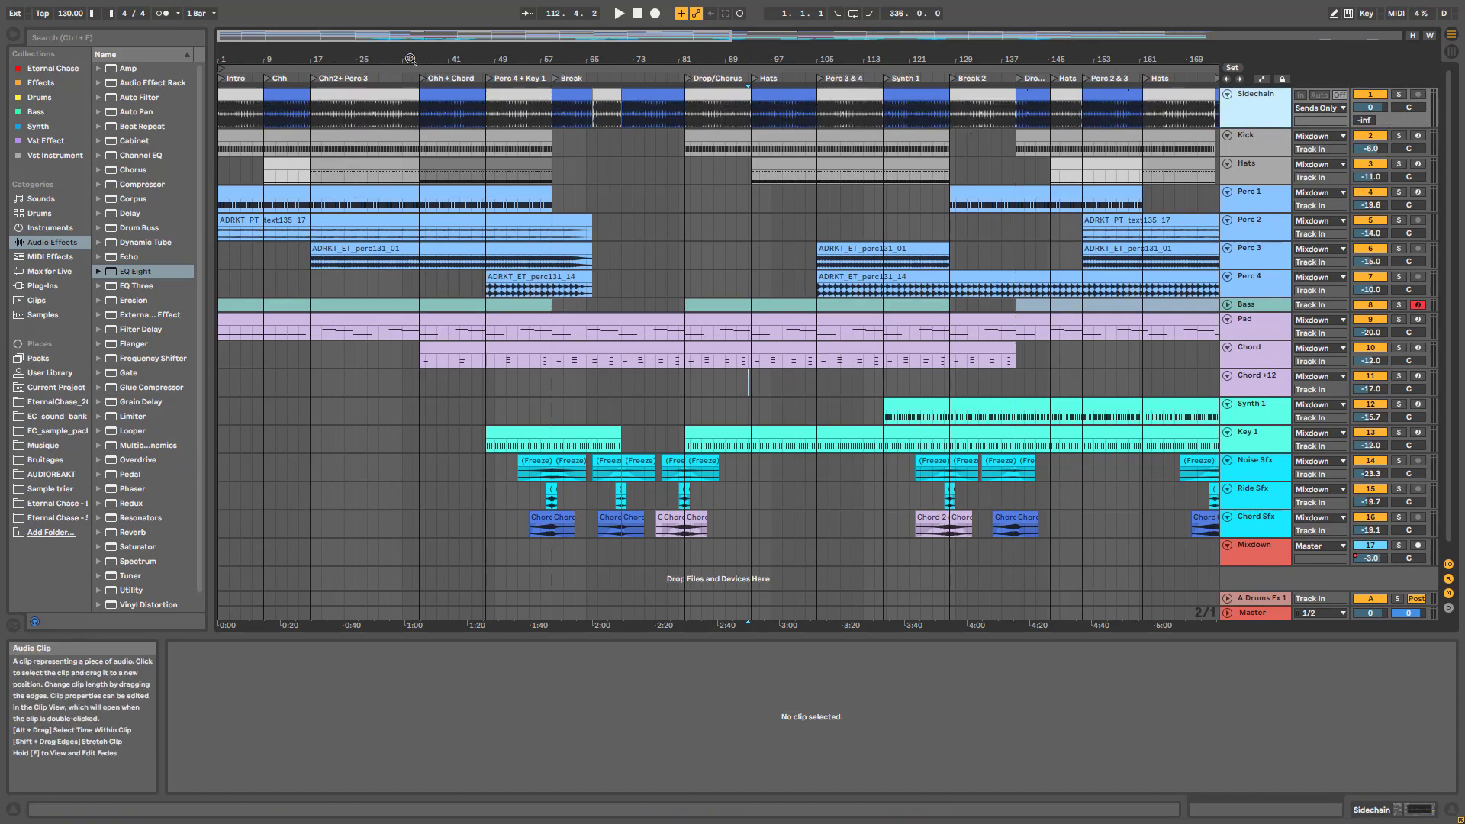
drag(405, 39, 534, 38)
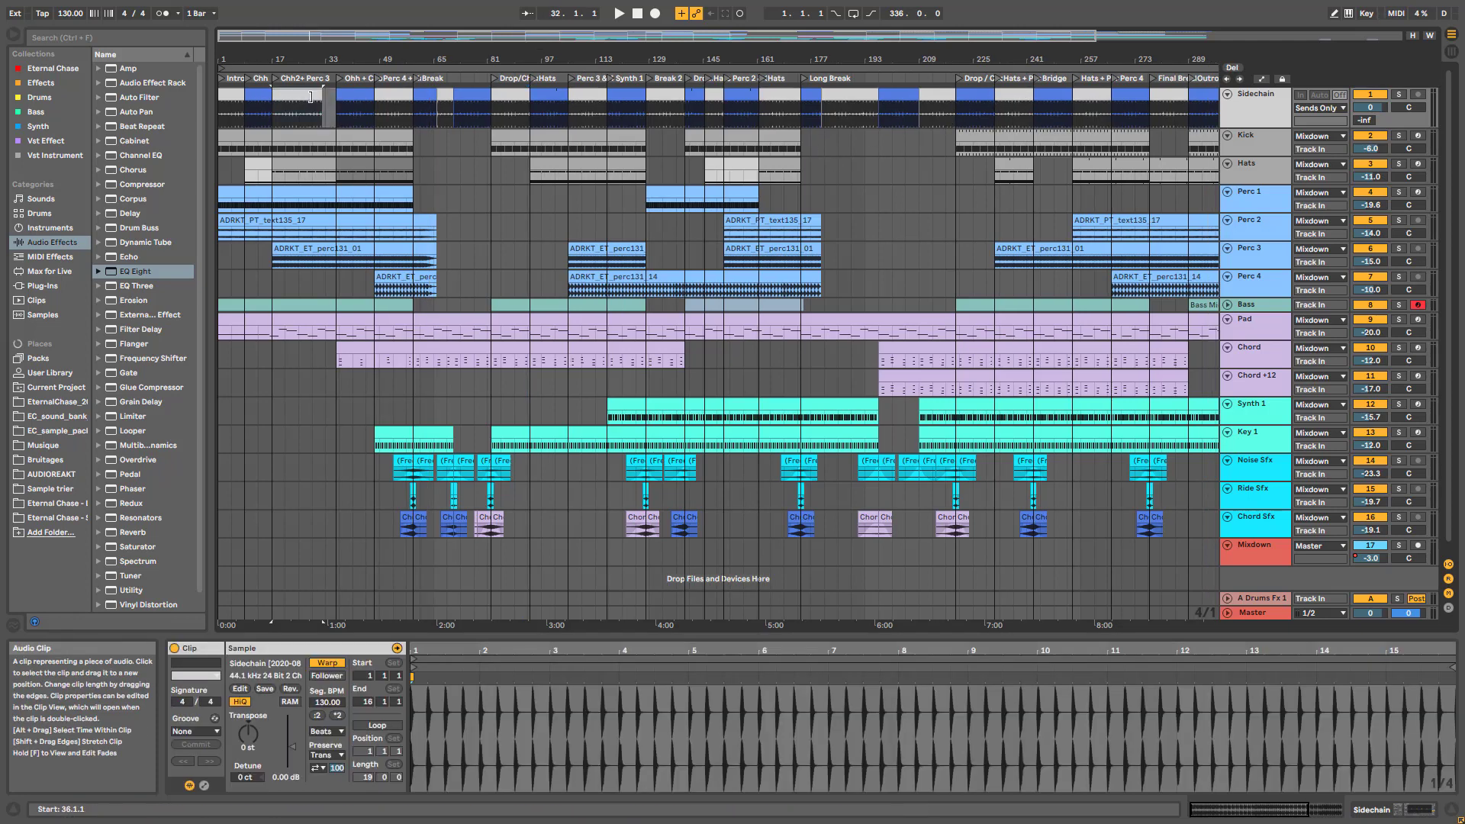
drag(323, 98, 272, 98)
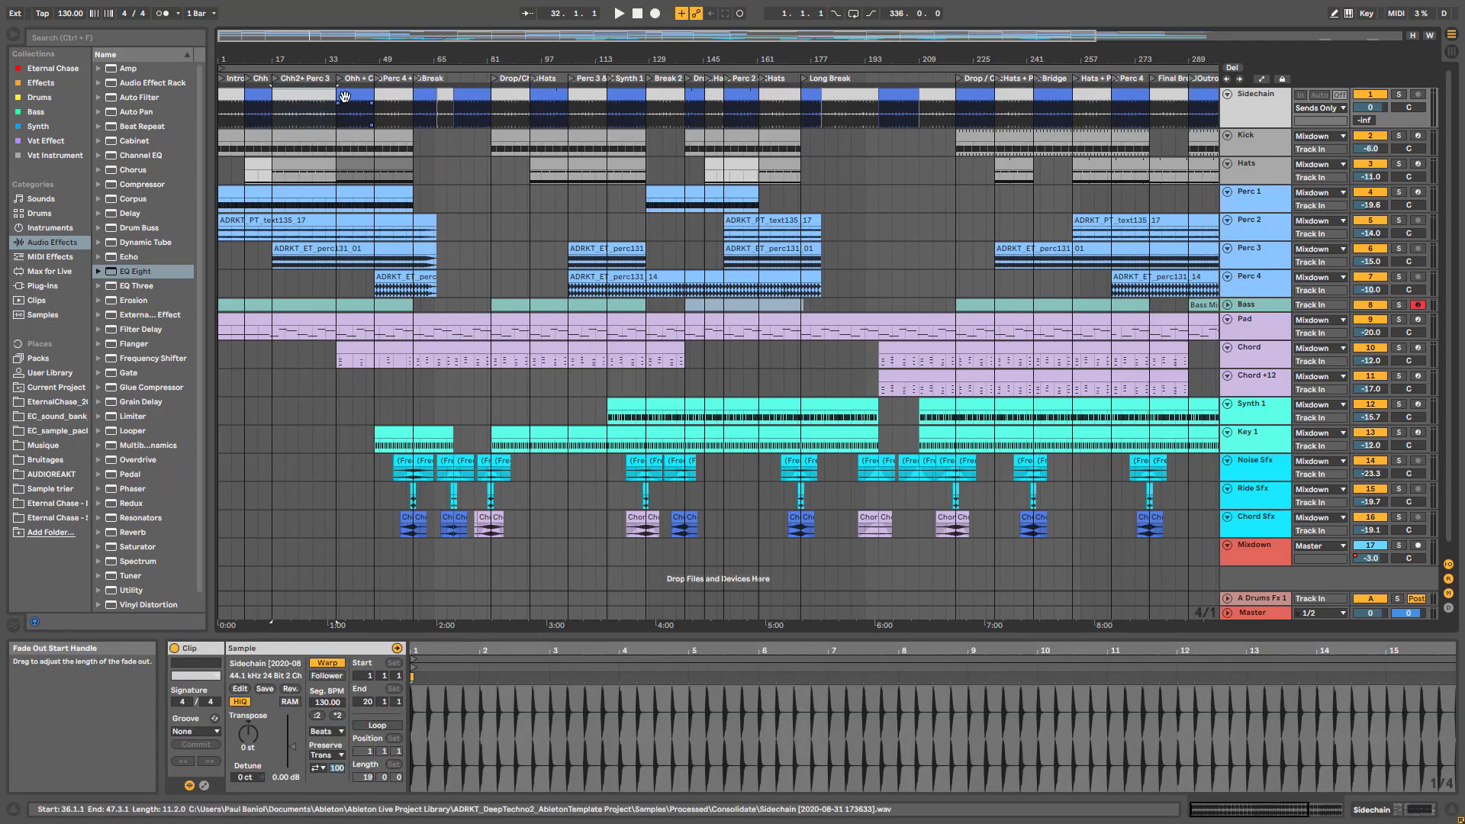
click(398, 96)
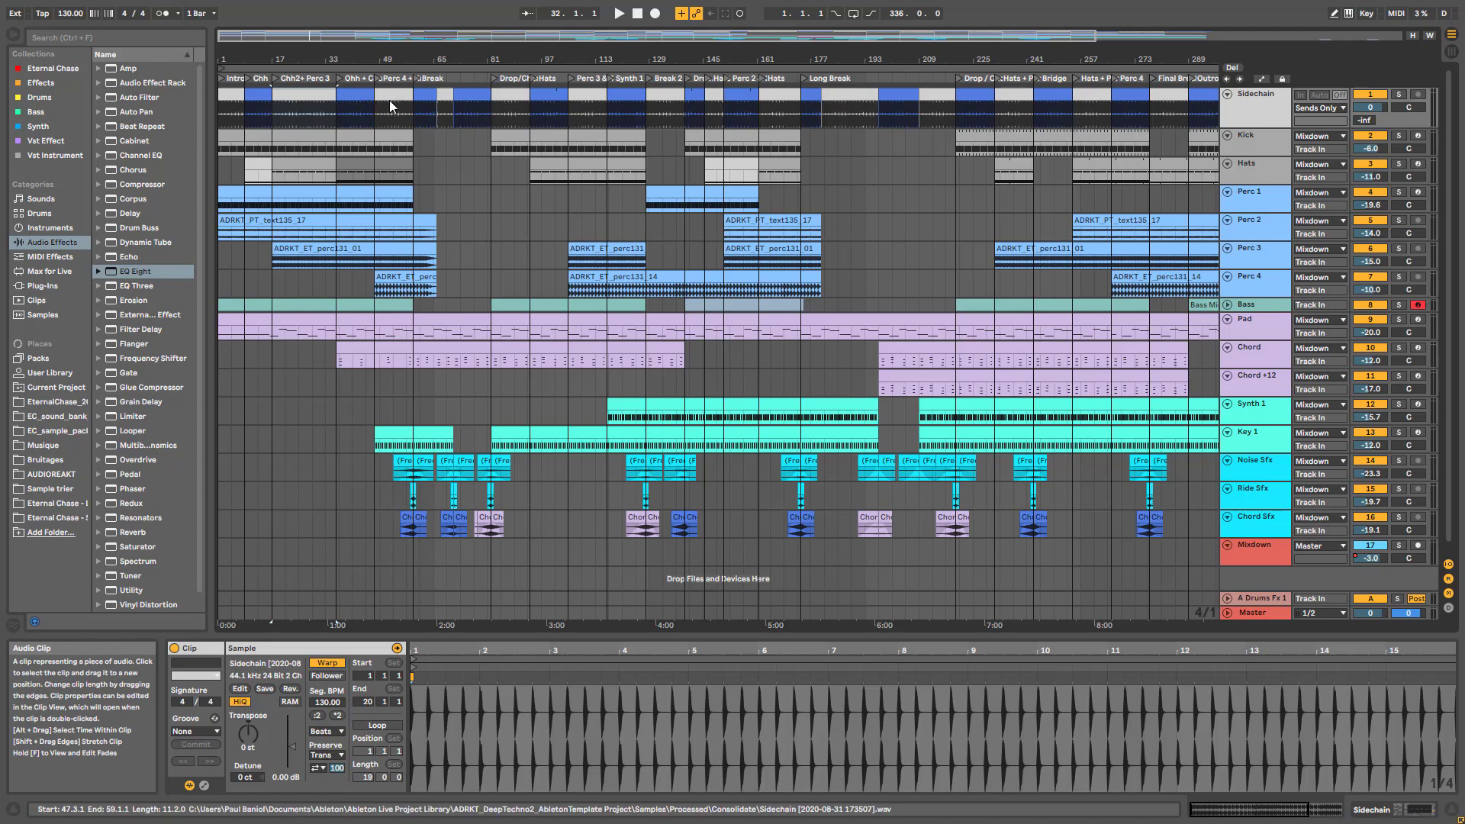
click(389, 99)
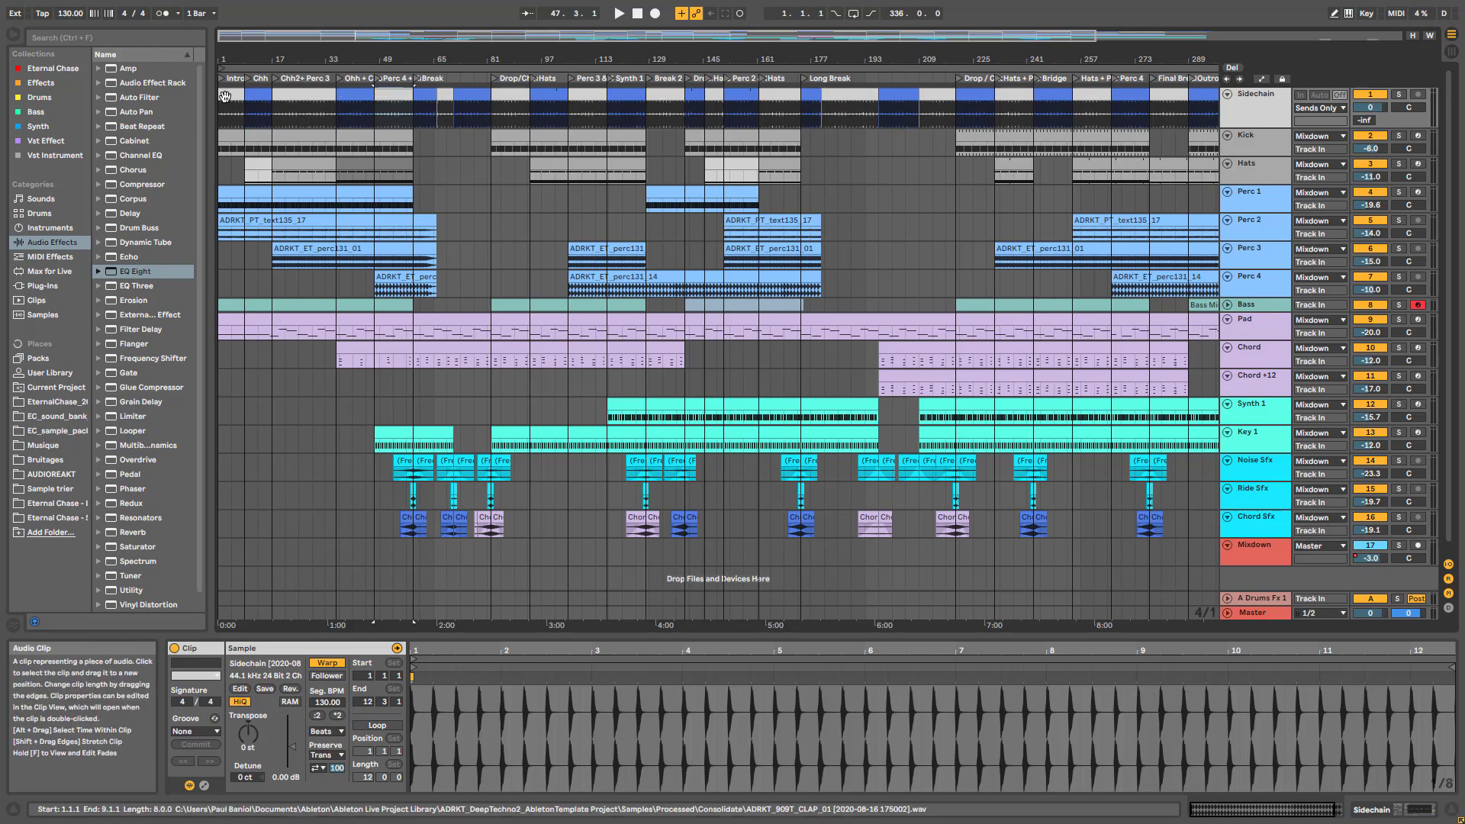
click(262, 97)
click(287, 97)
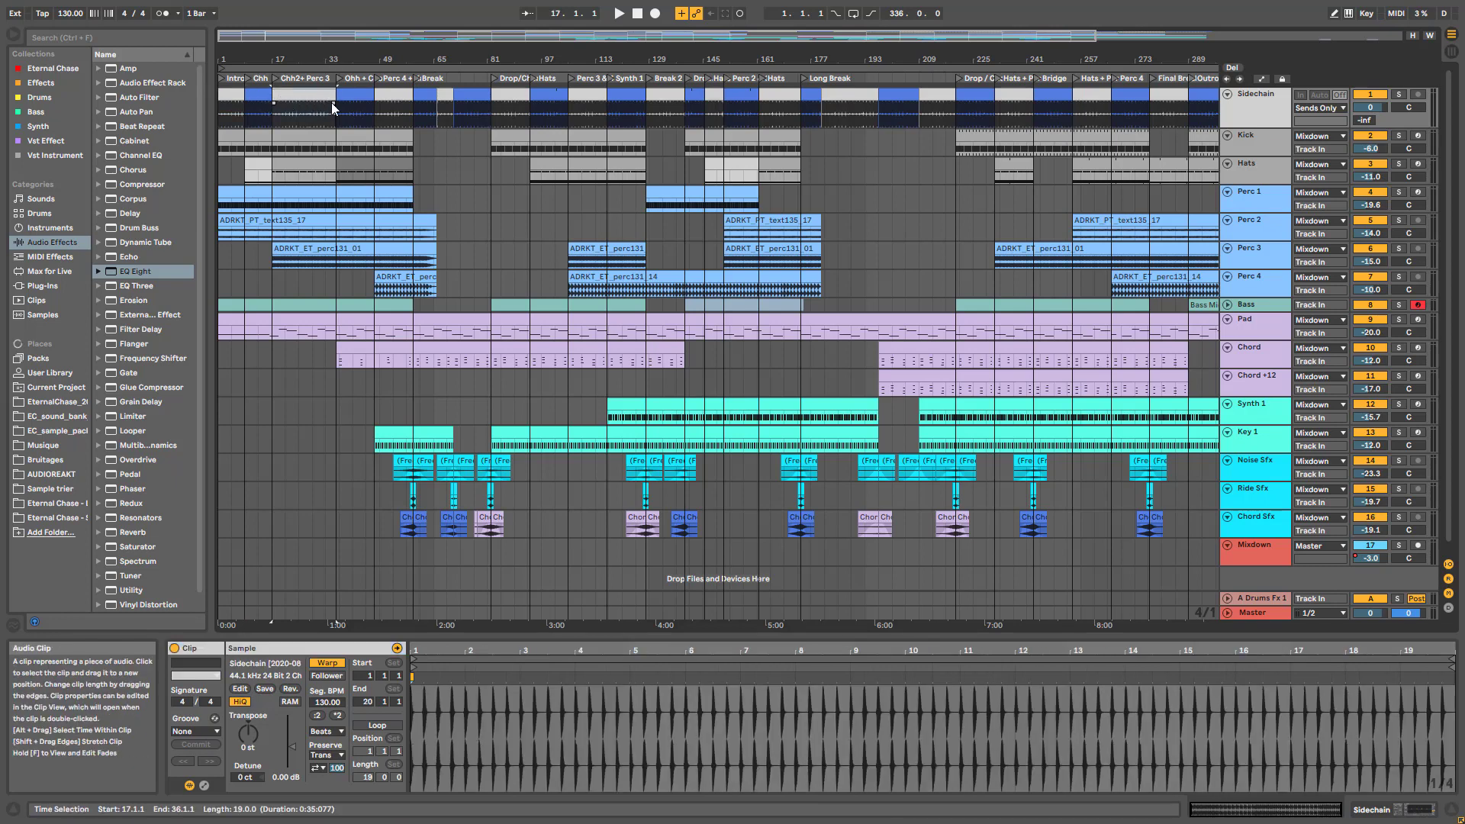
click(339, 101)
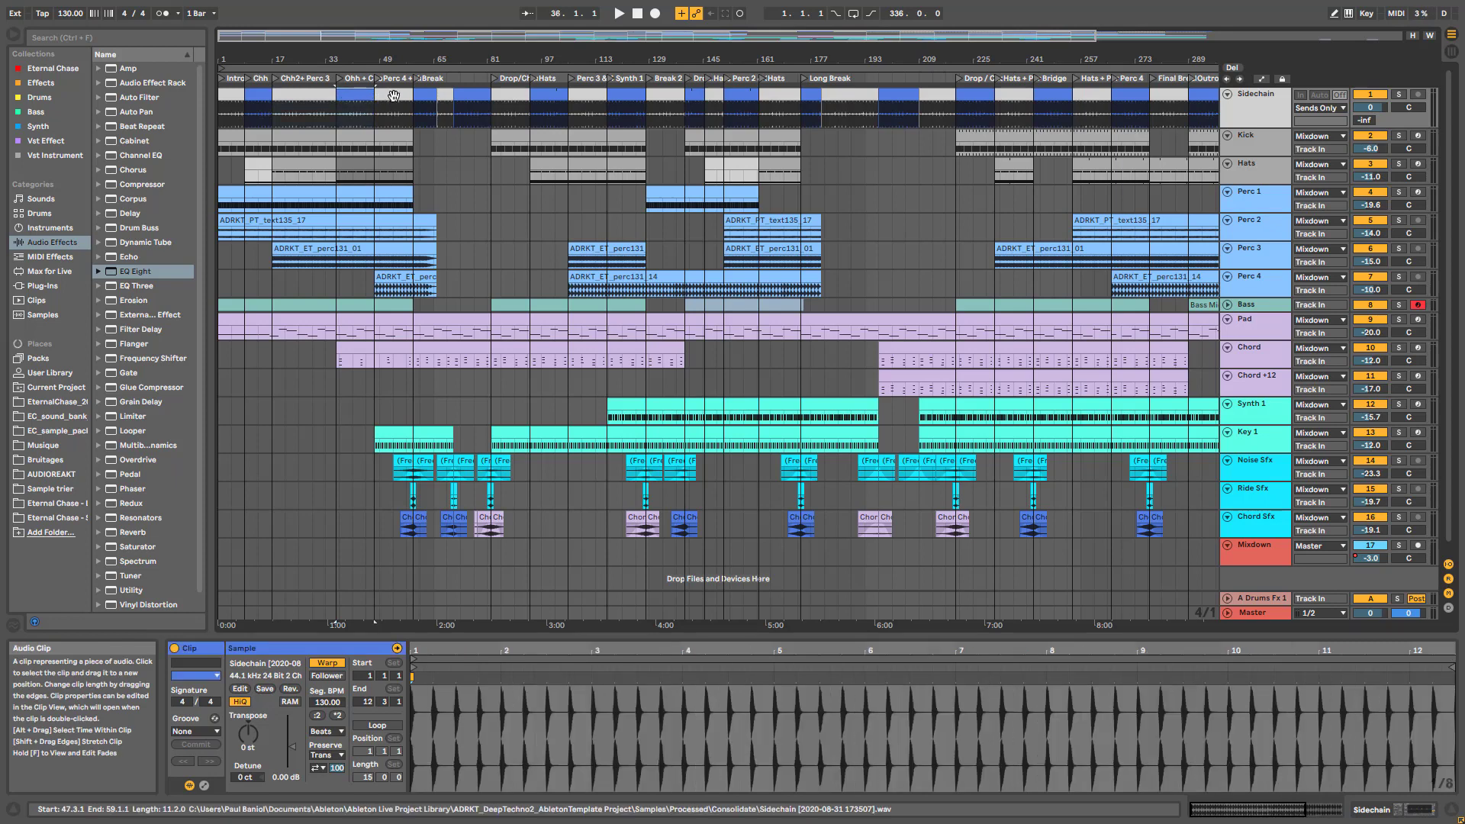
click(447, 99)
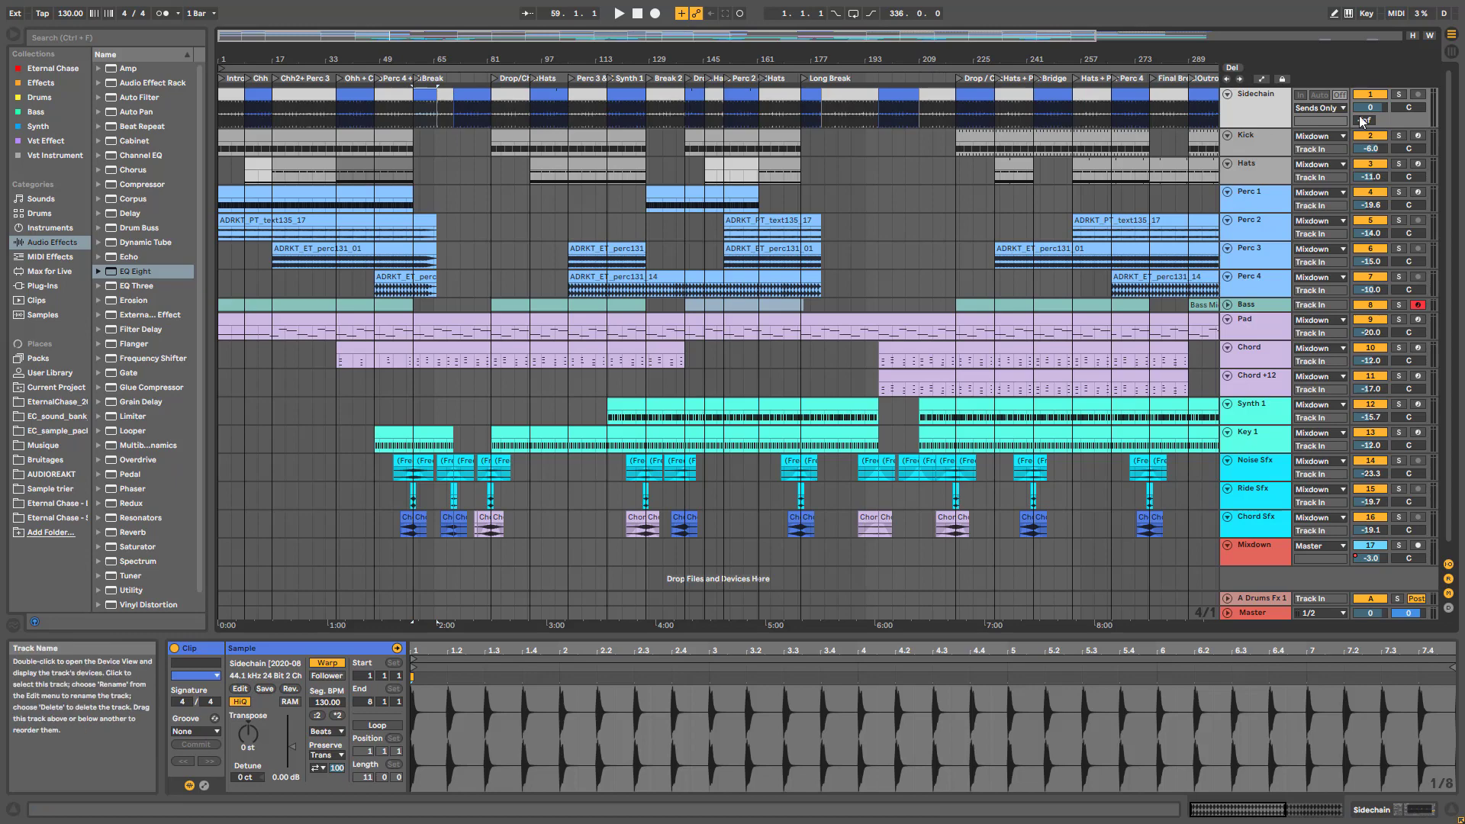
drag(889, 38, 843, 34)
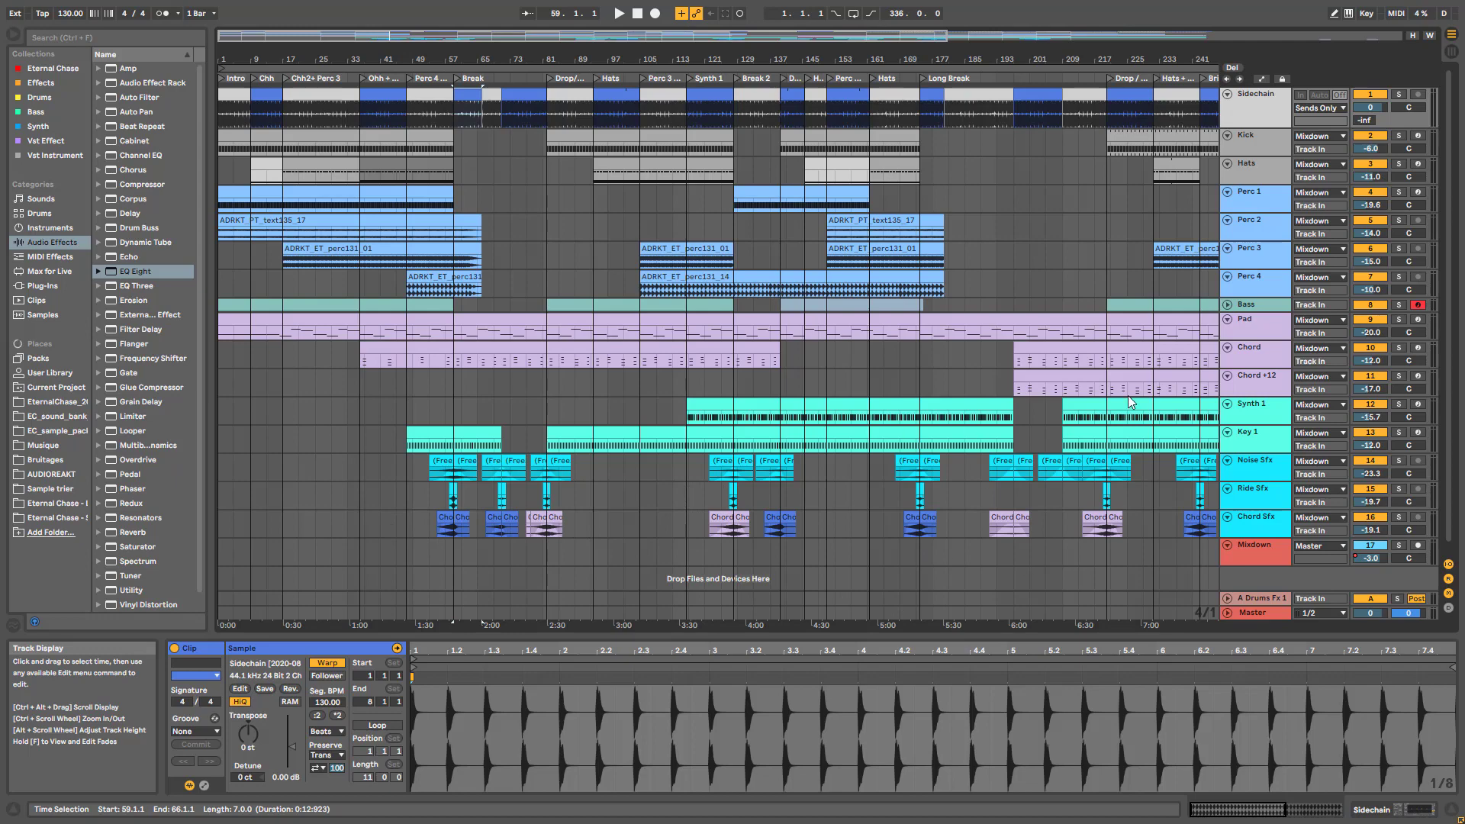
Zoom into the arrangement and show the Chord clip's MIDI notes in Clip View
drag(840, 38, 839, 28)
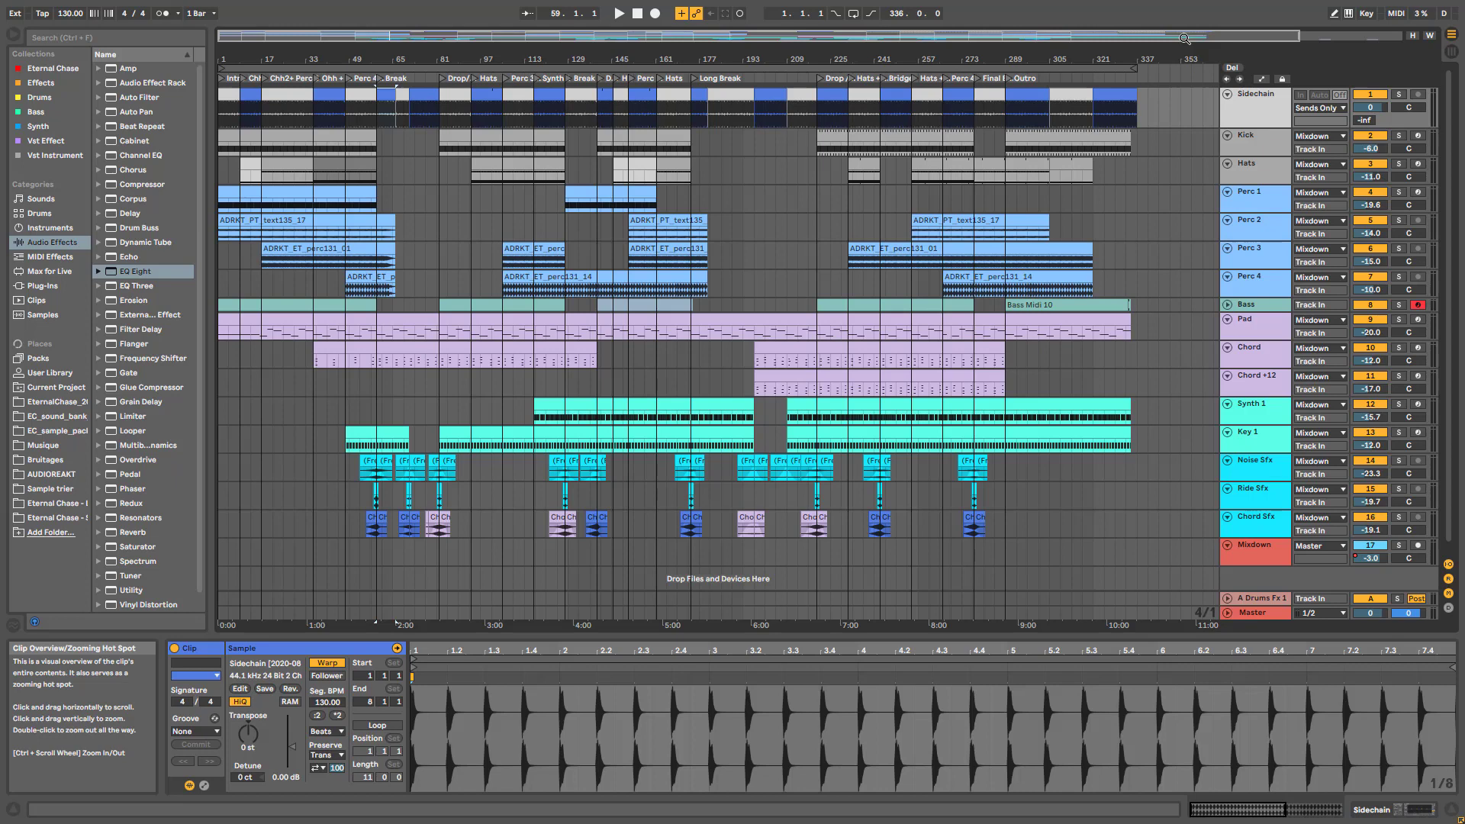
drag(1001, 32, 328, 217)
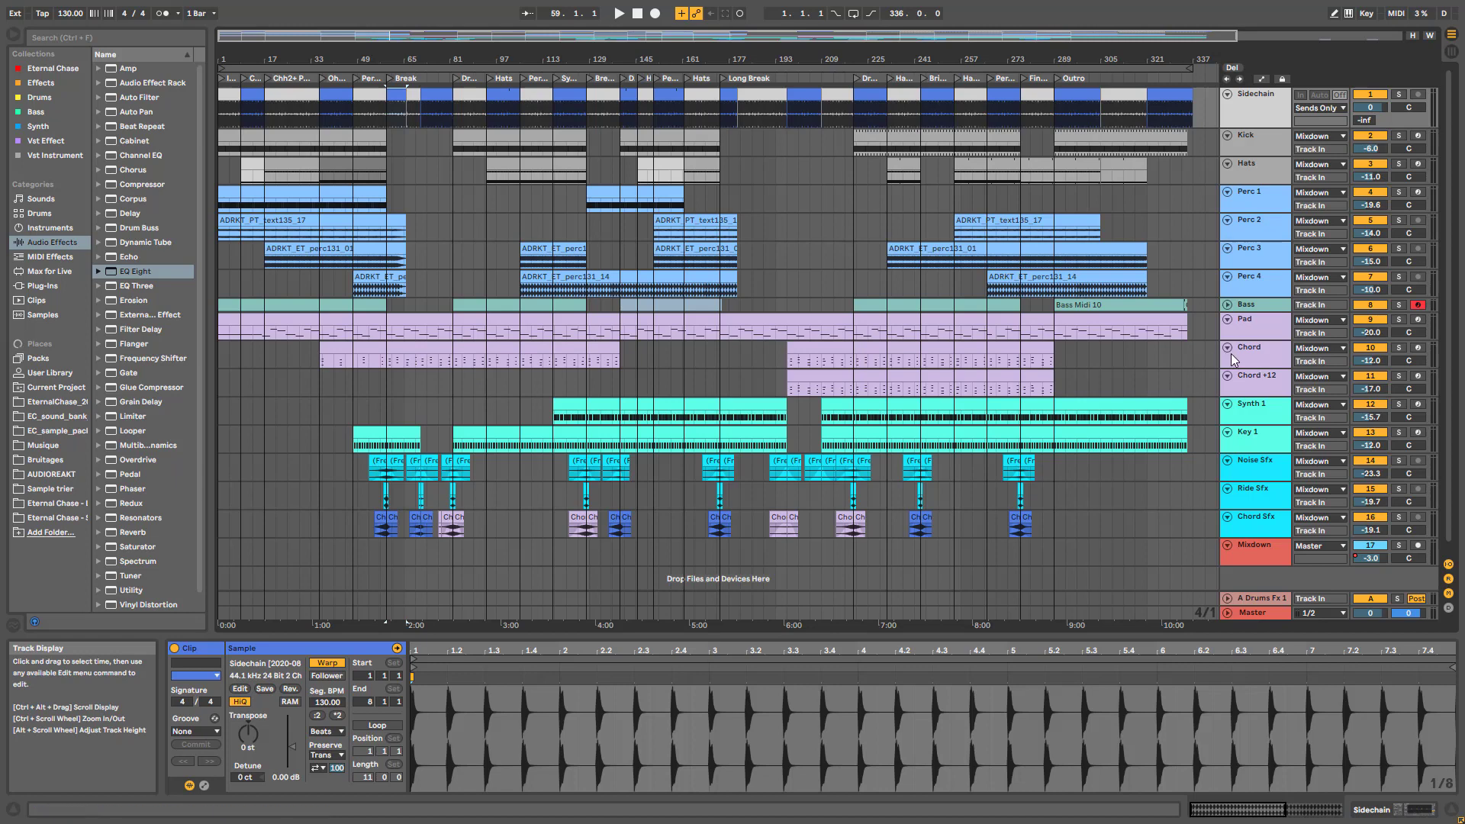
click(397, 360)
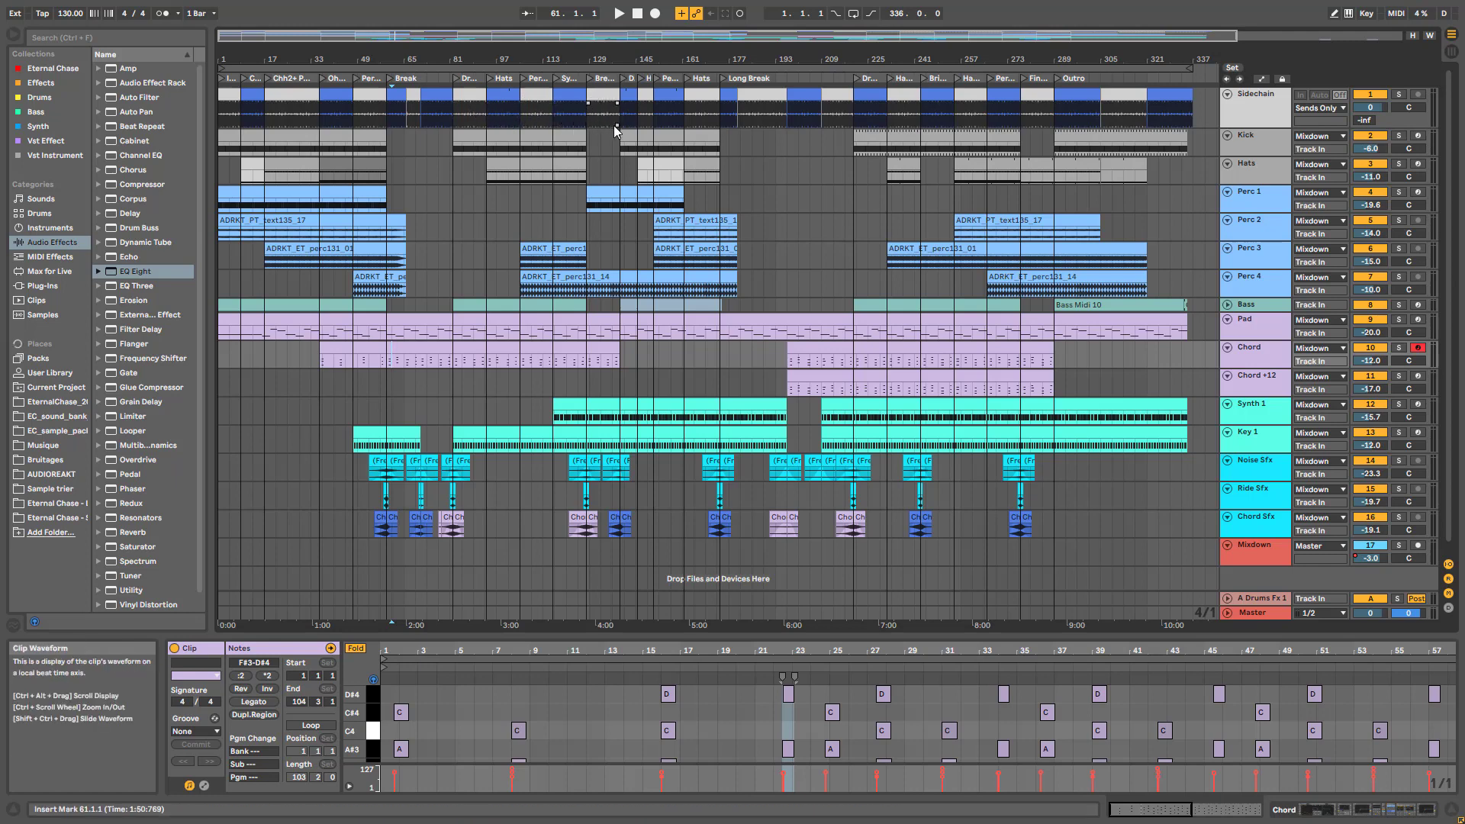
Select the Synth 1 track and survey the arrangement, ending on the opening bars
click(1259, 412)
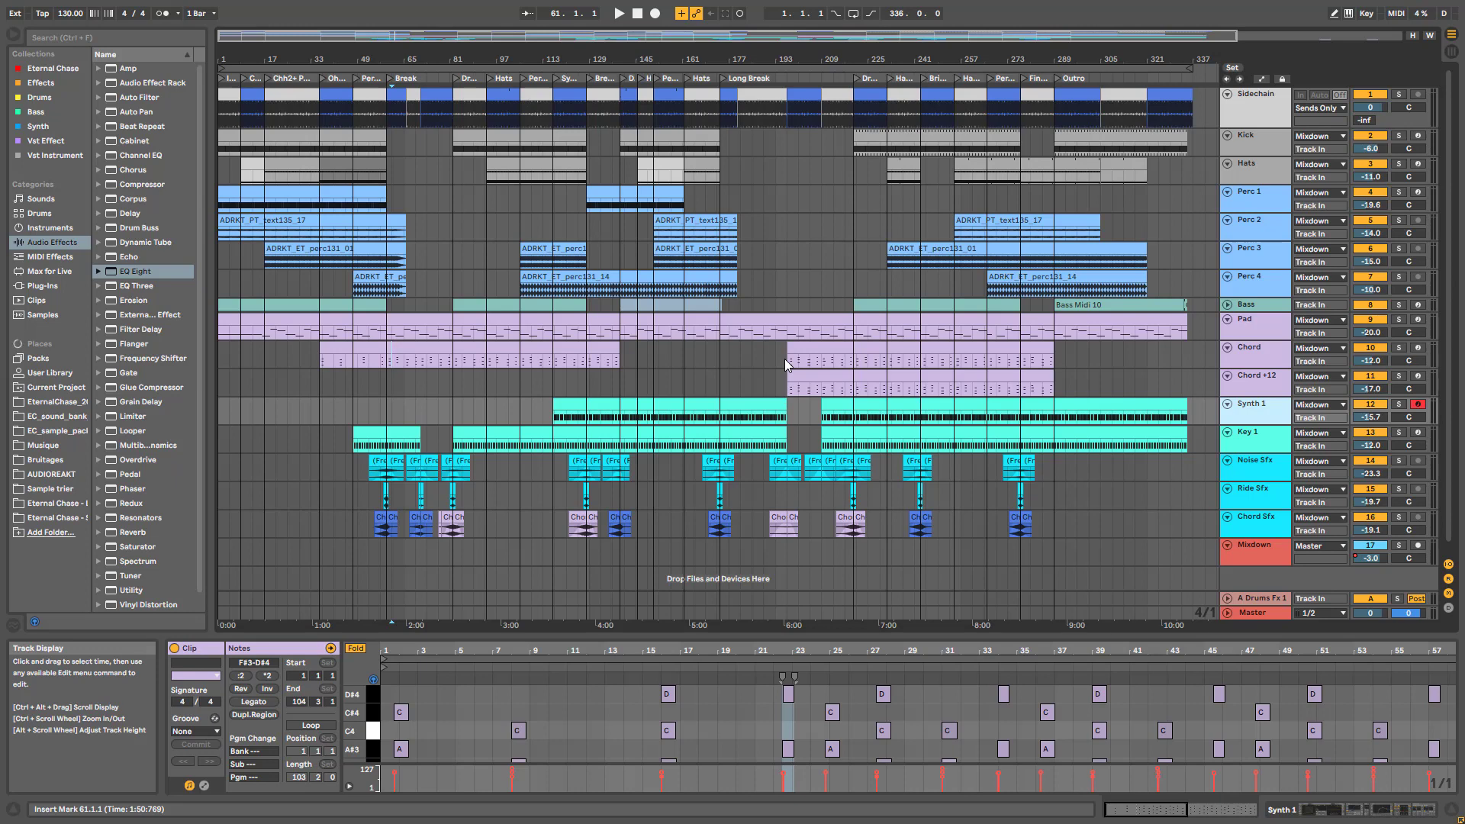
drag(853, 35, 837, 105)
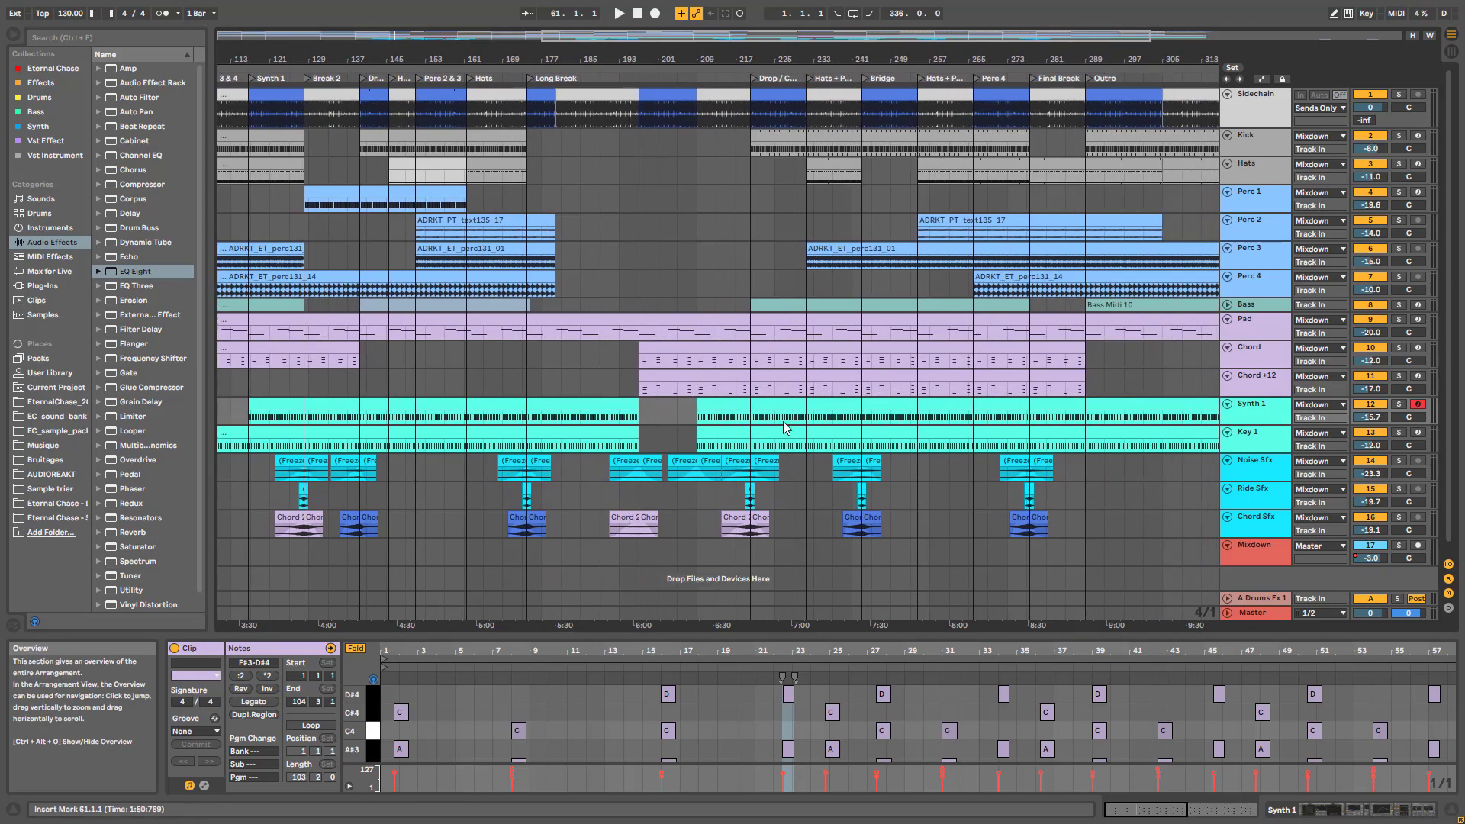
scroll(822, 203, down, 3)
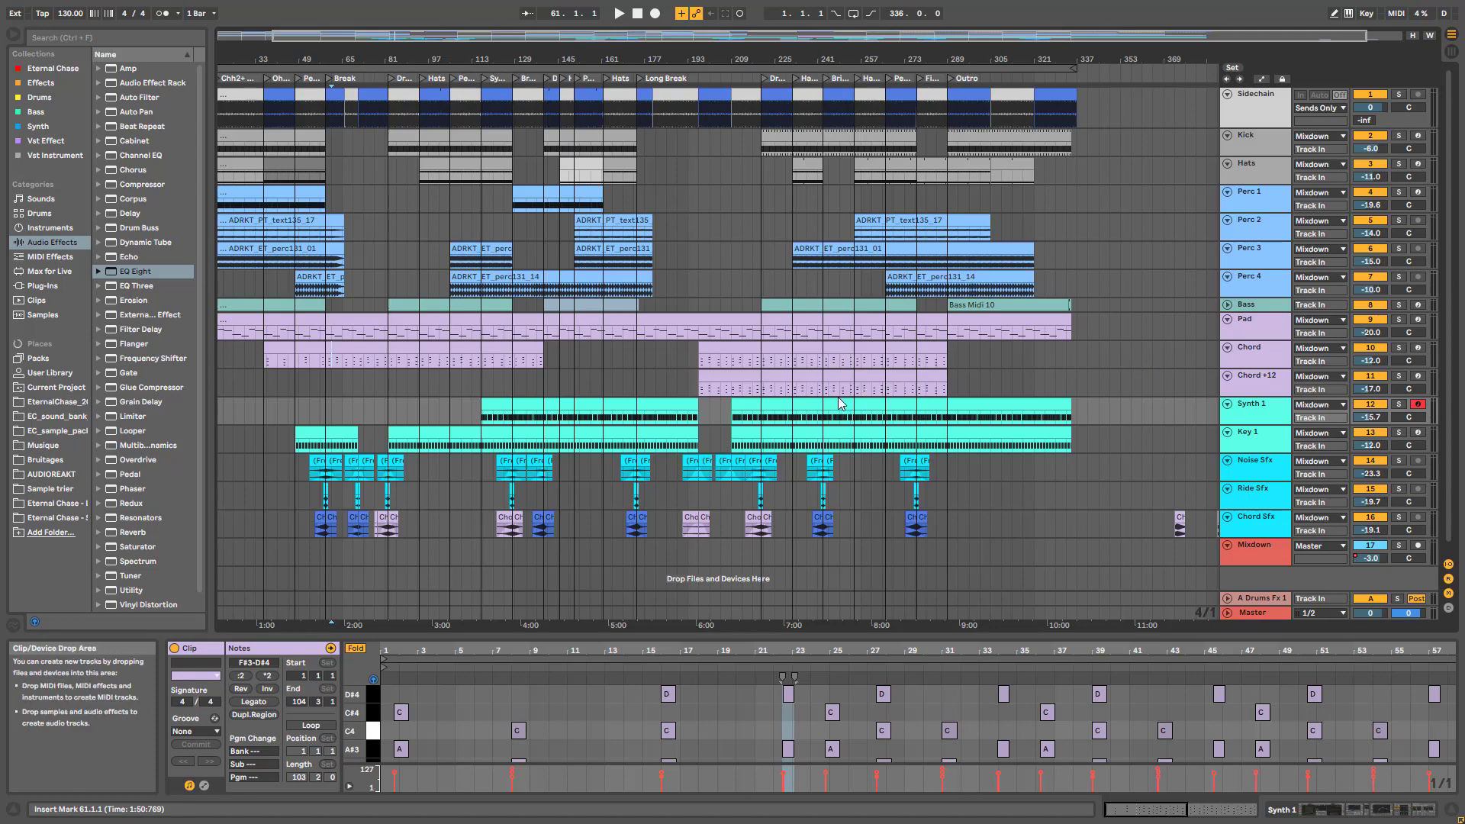
drag(784, 35, 780, 203)
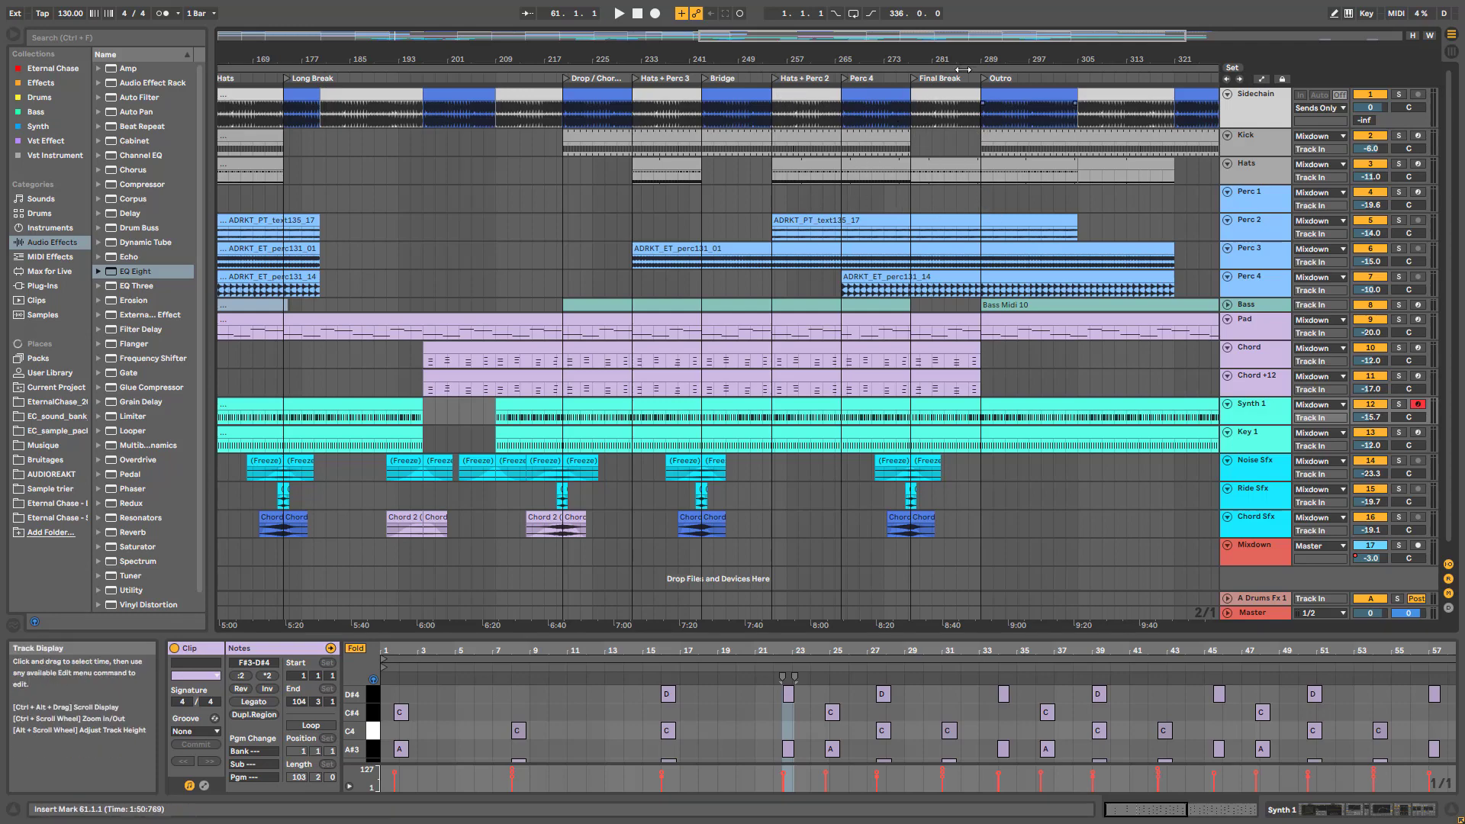
drag(1171, 37, 1123, 57)
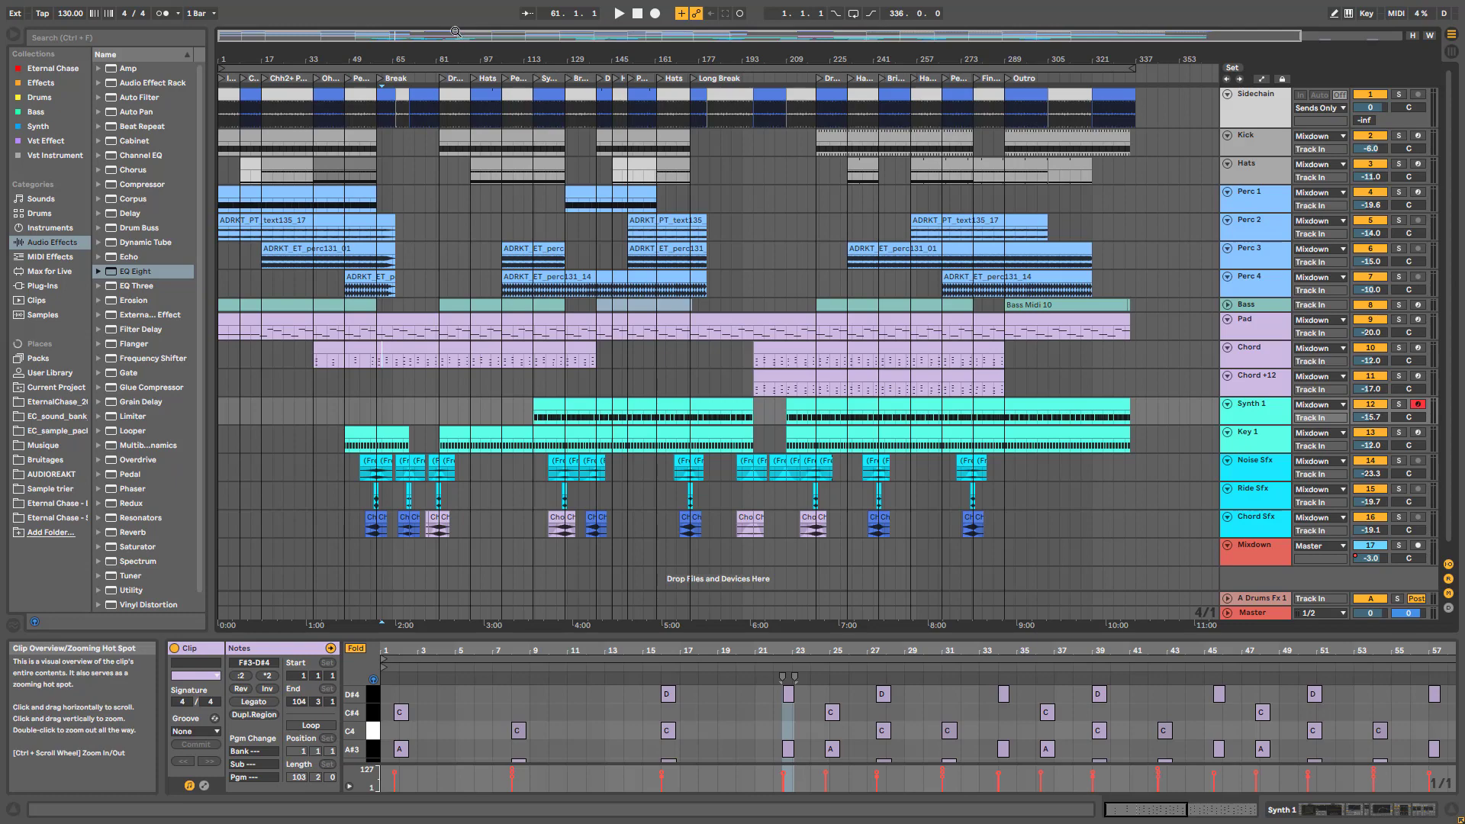
drag(455, 33, 416, 11)
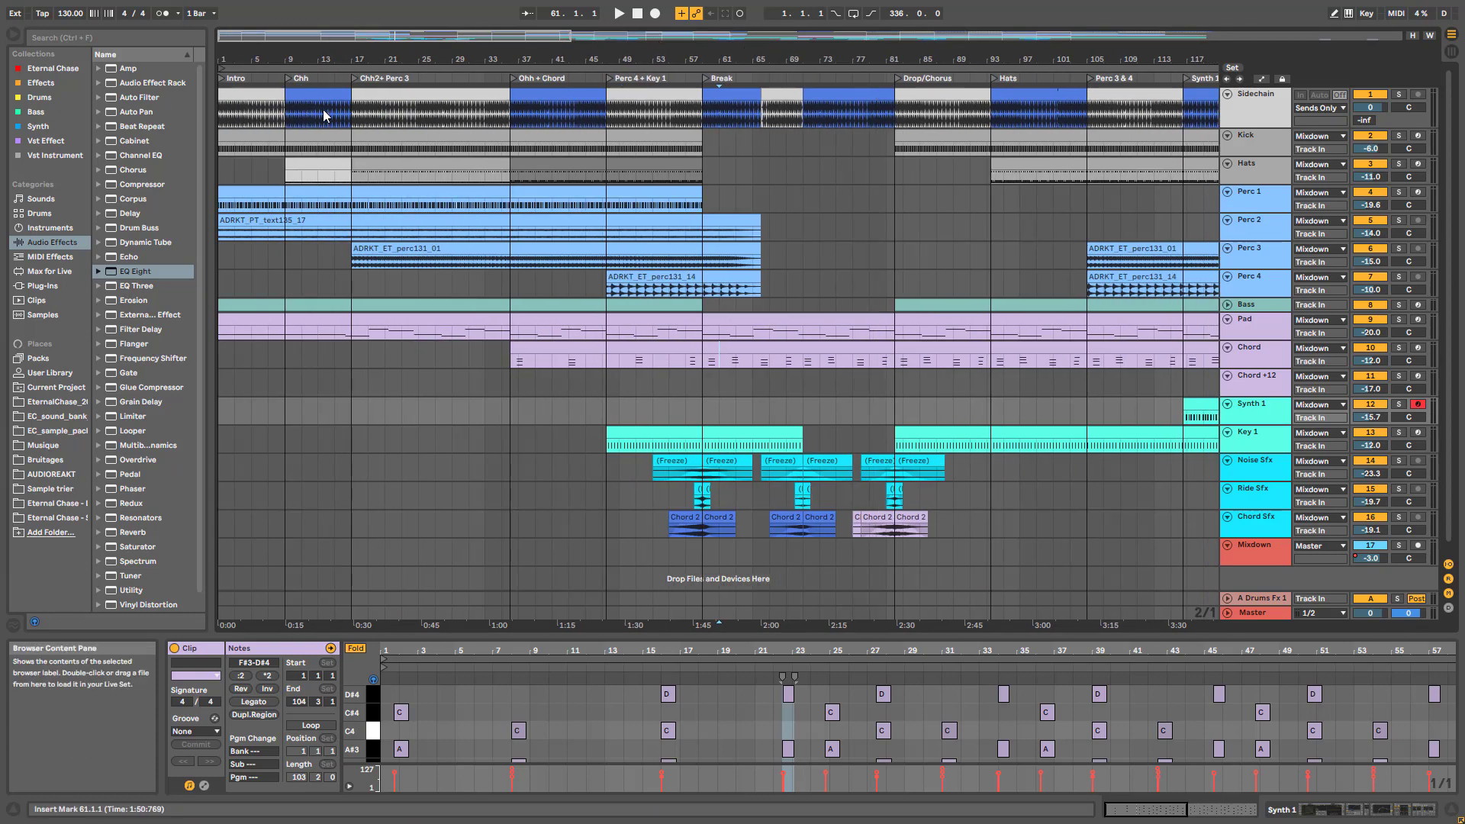
Turn on Automation Mode and inspect the Kick, Perc 1, sample and Bass clips
key(a)
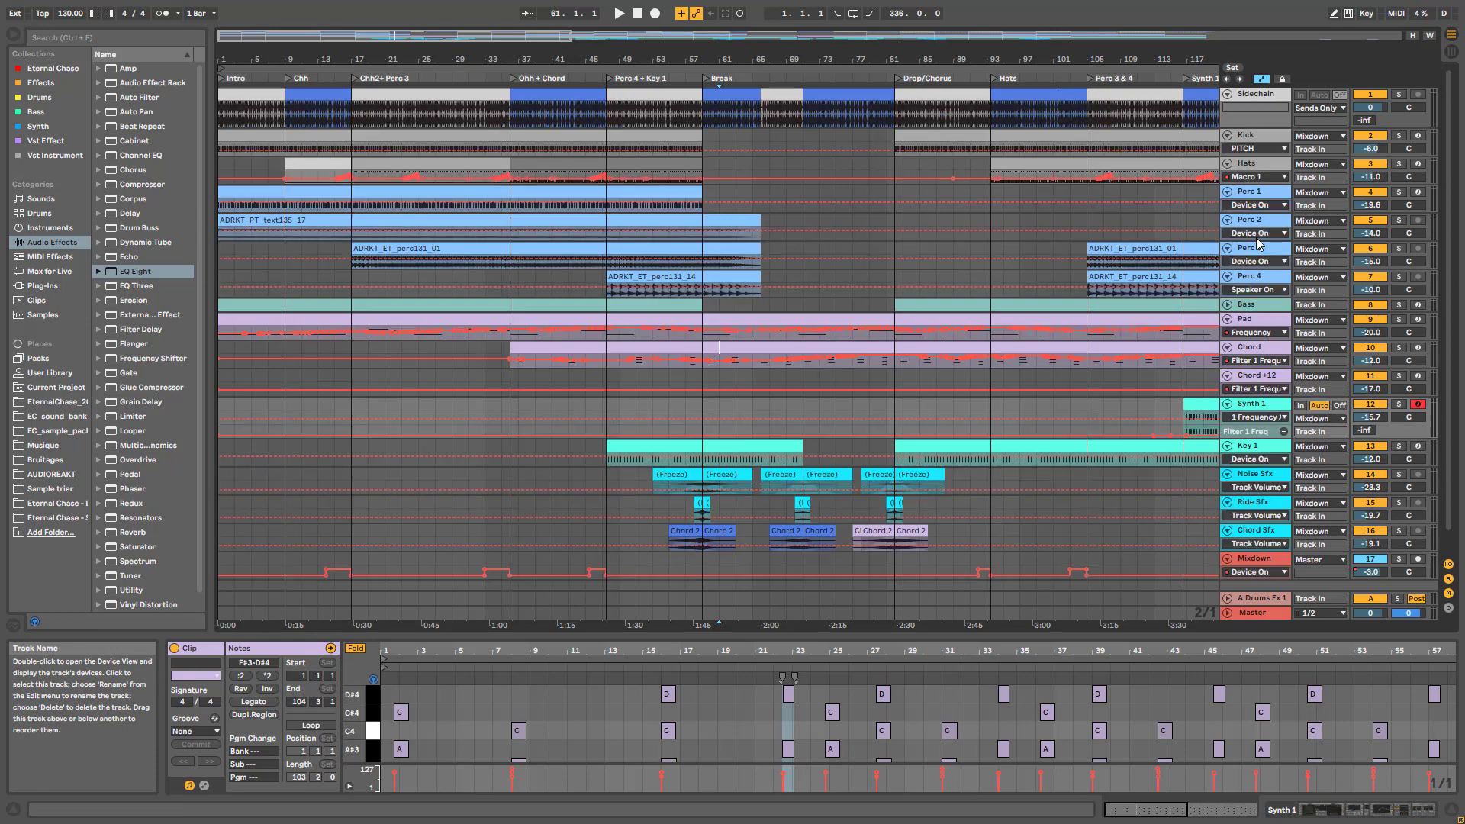
drag(519, 35, 405, 59)
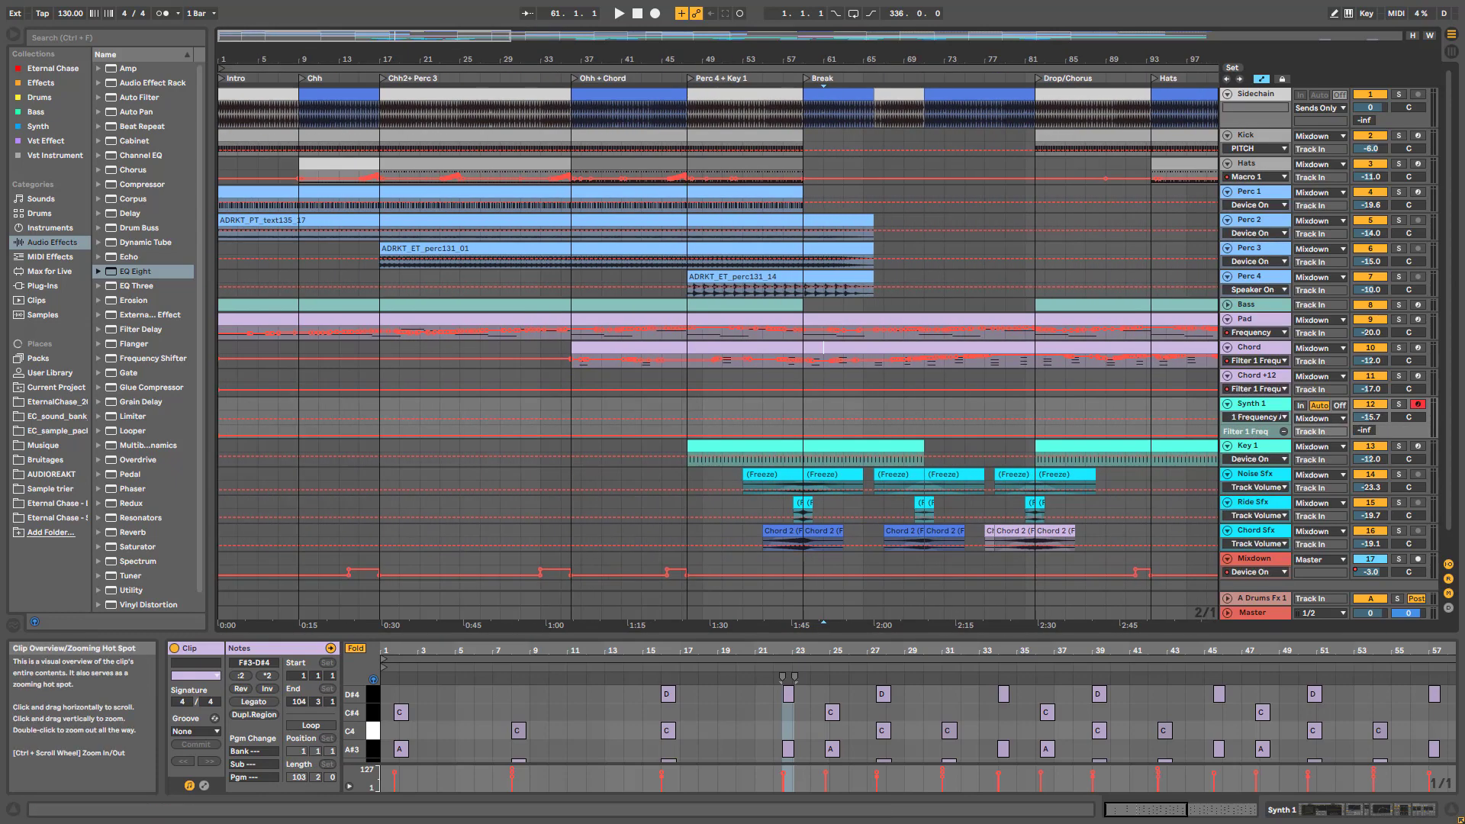
click(259, 137)
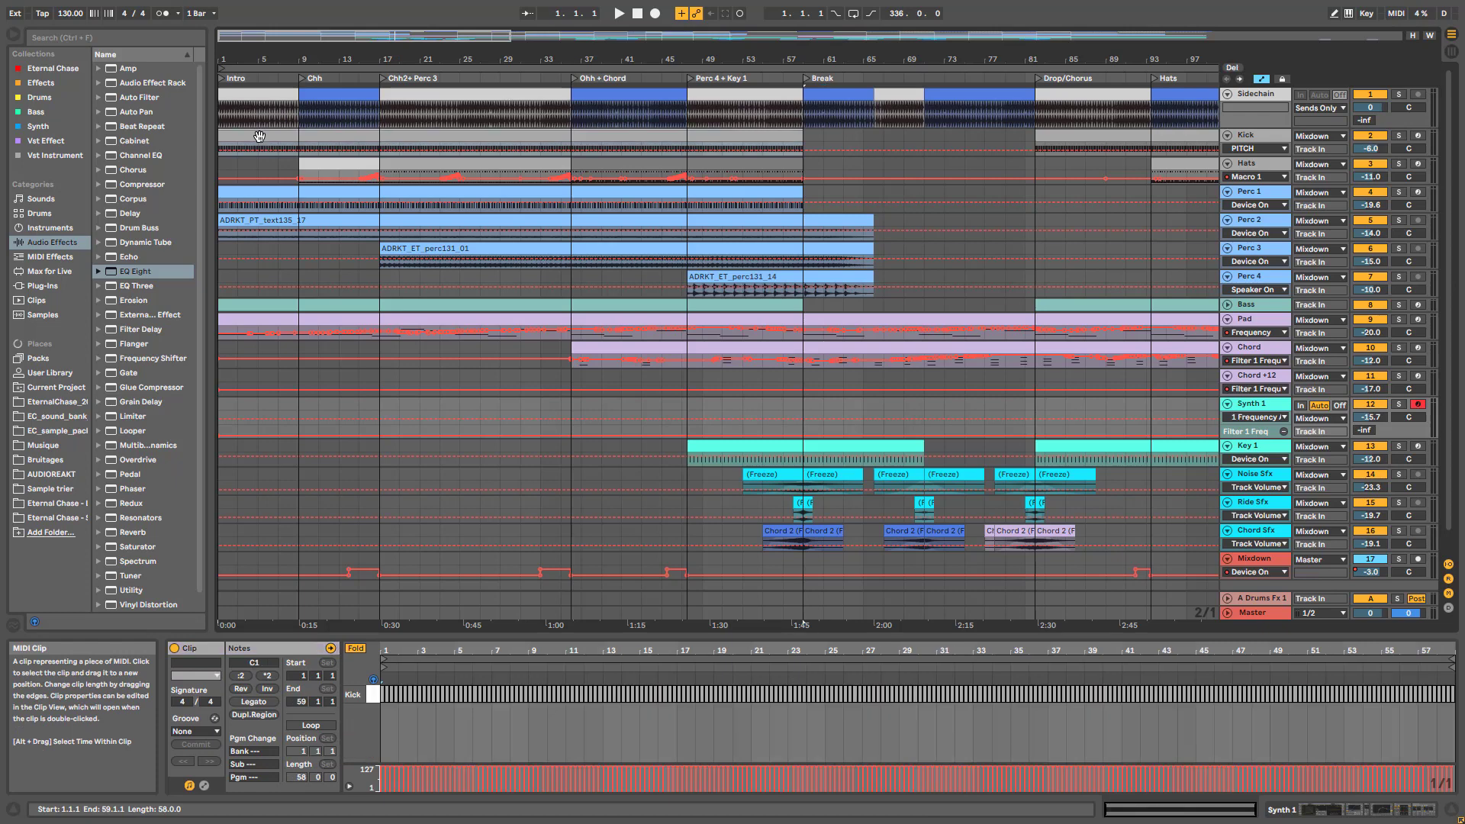
click(262, 208)
click(258, 234)
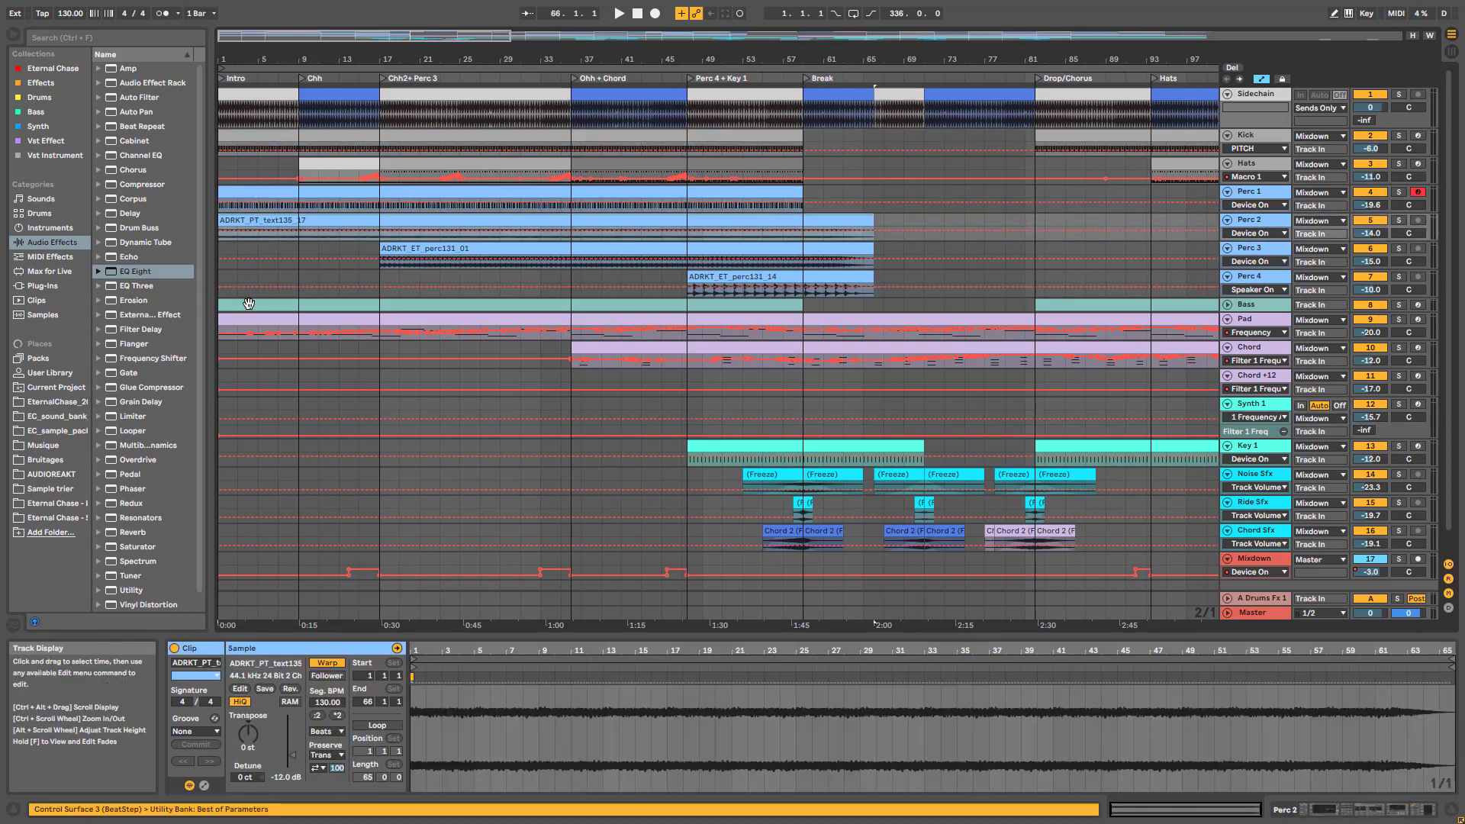
click(246, 308)
Expand the Bass track's macro automation and make the Pad lane taller
click(1227, 305)
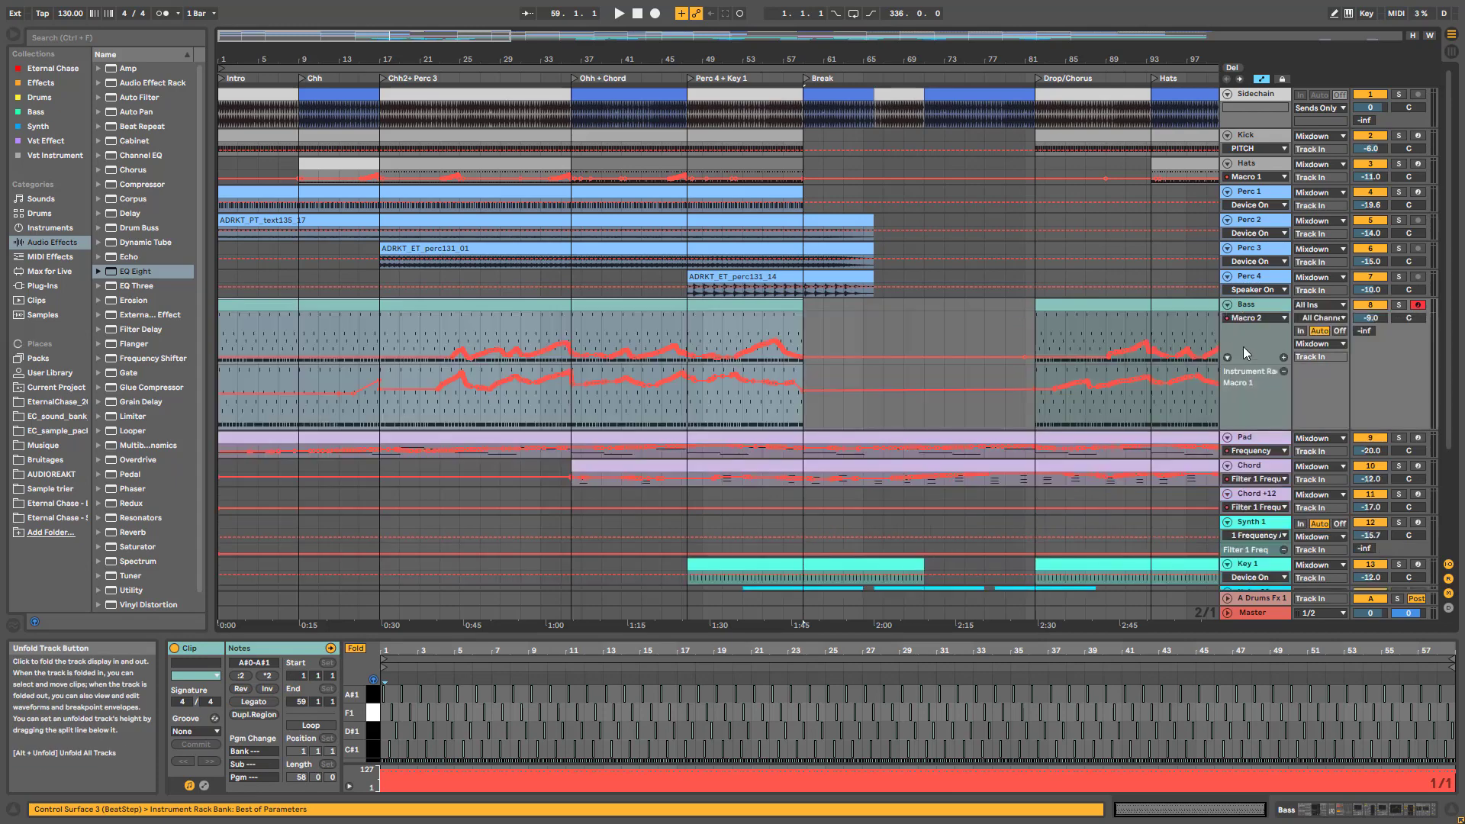
scroll(1025, 404, down, 2)
click(1259, 397)
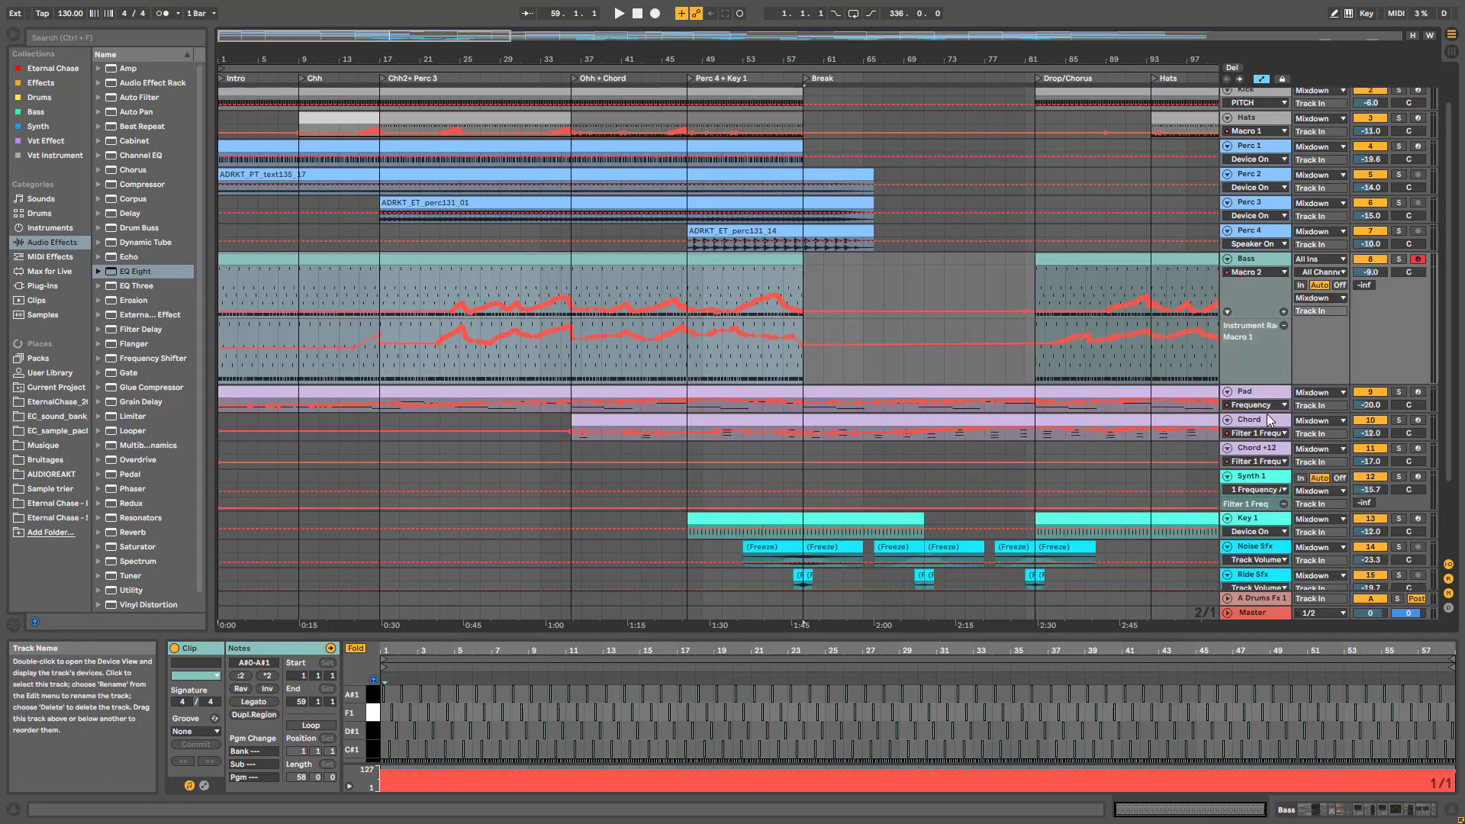
drag(1268, 419, 1265, 499)
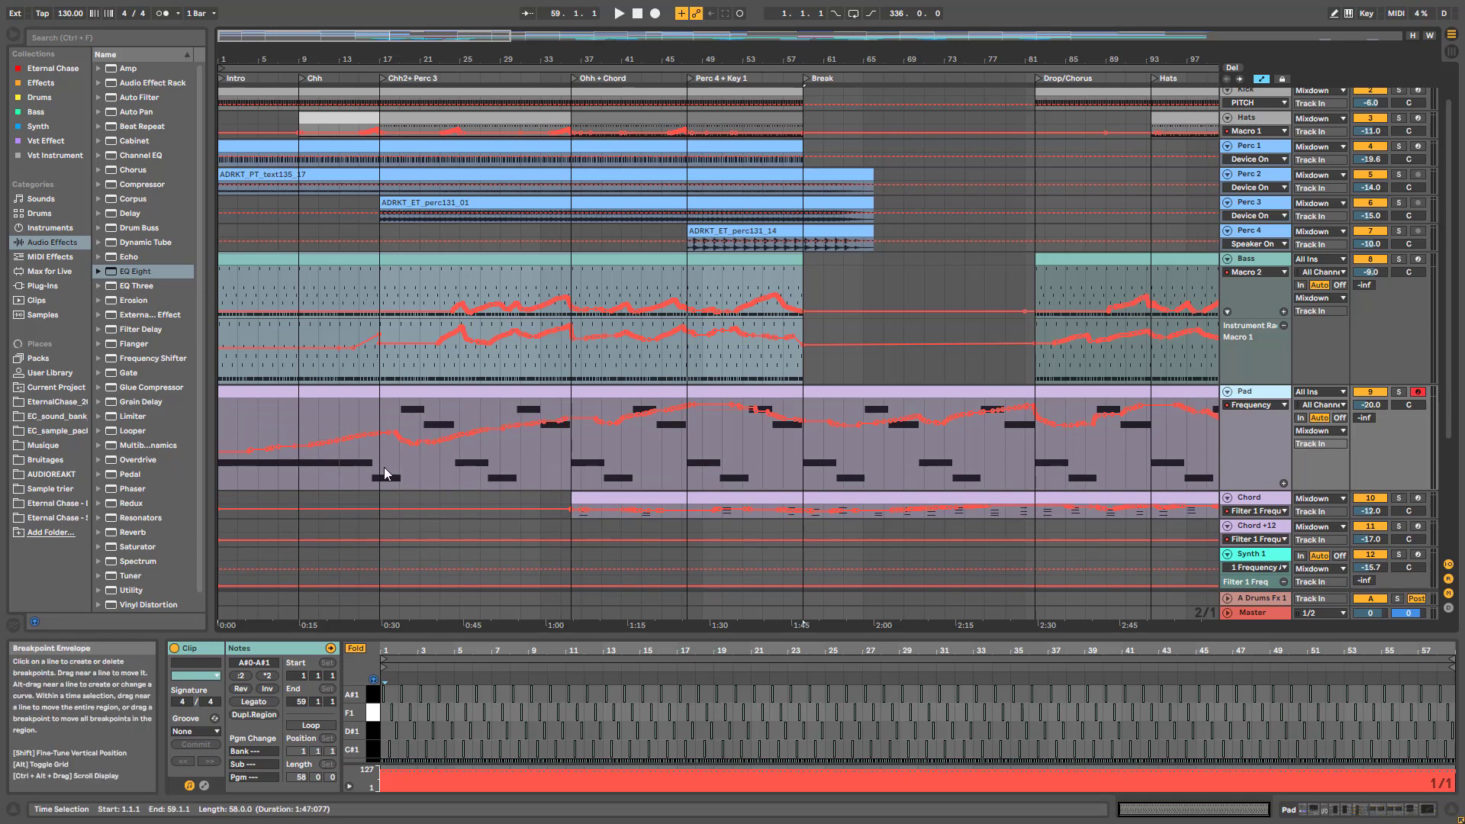
Play from bar 3, soloing Perc 1 and then Perc 2
click(229, 437)
key(space)
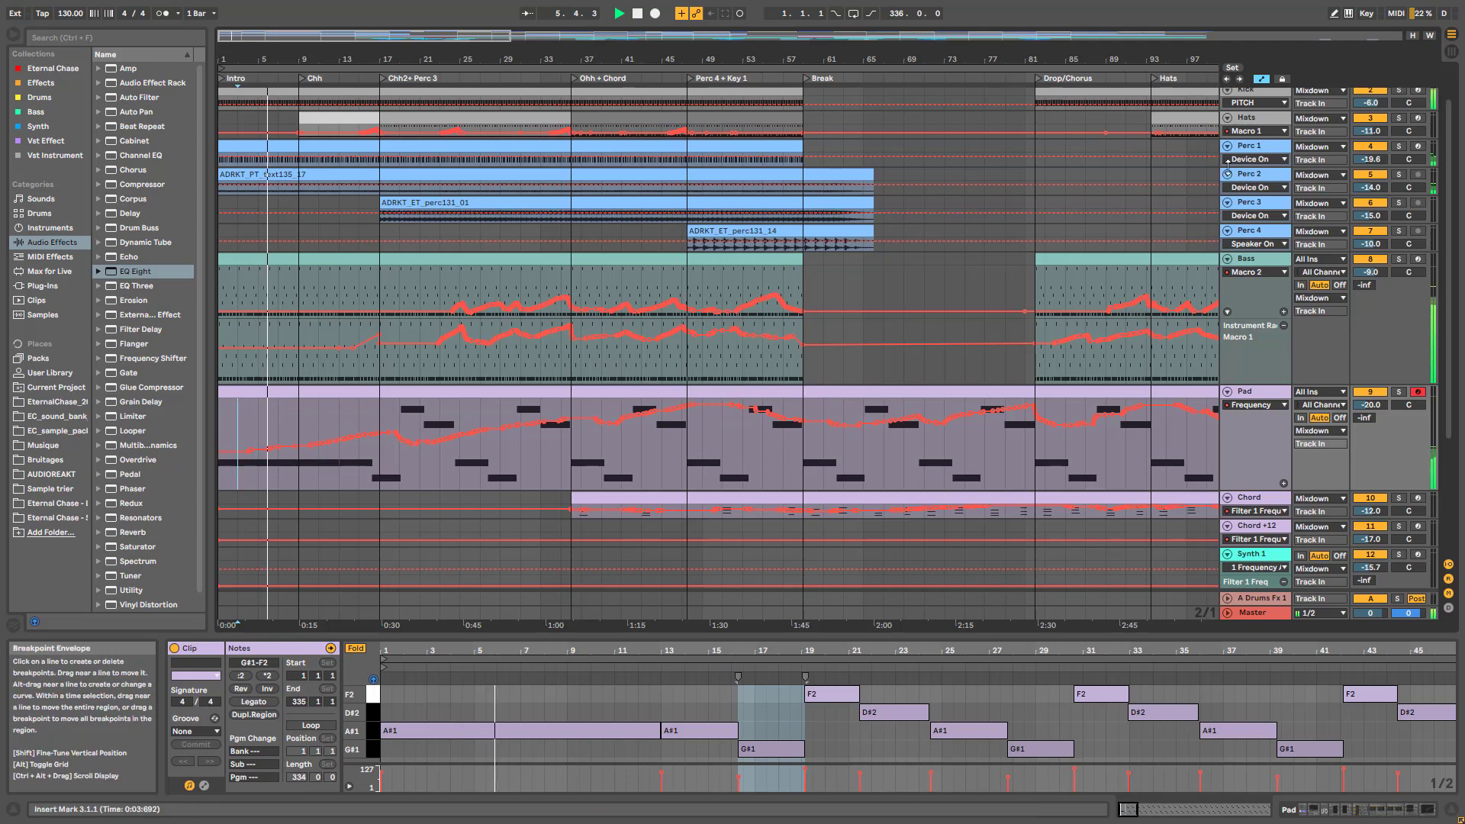
click(1399, 147)
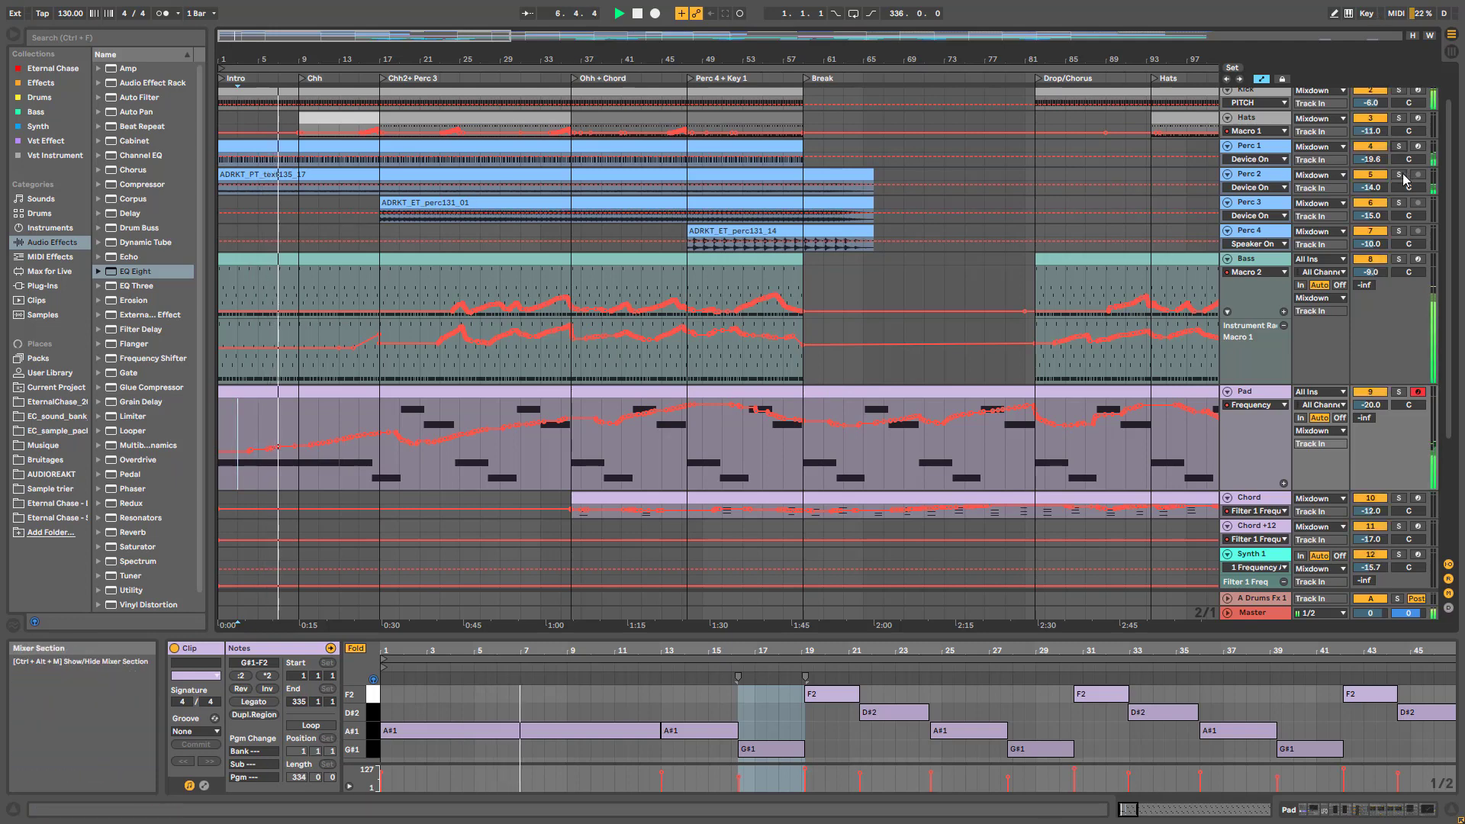
click(1401, 176)
Unsolo Perc 2, expand the Hats track, and select its Chh and Ohh + Chord clips
click(1401, 176)
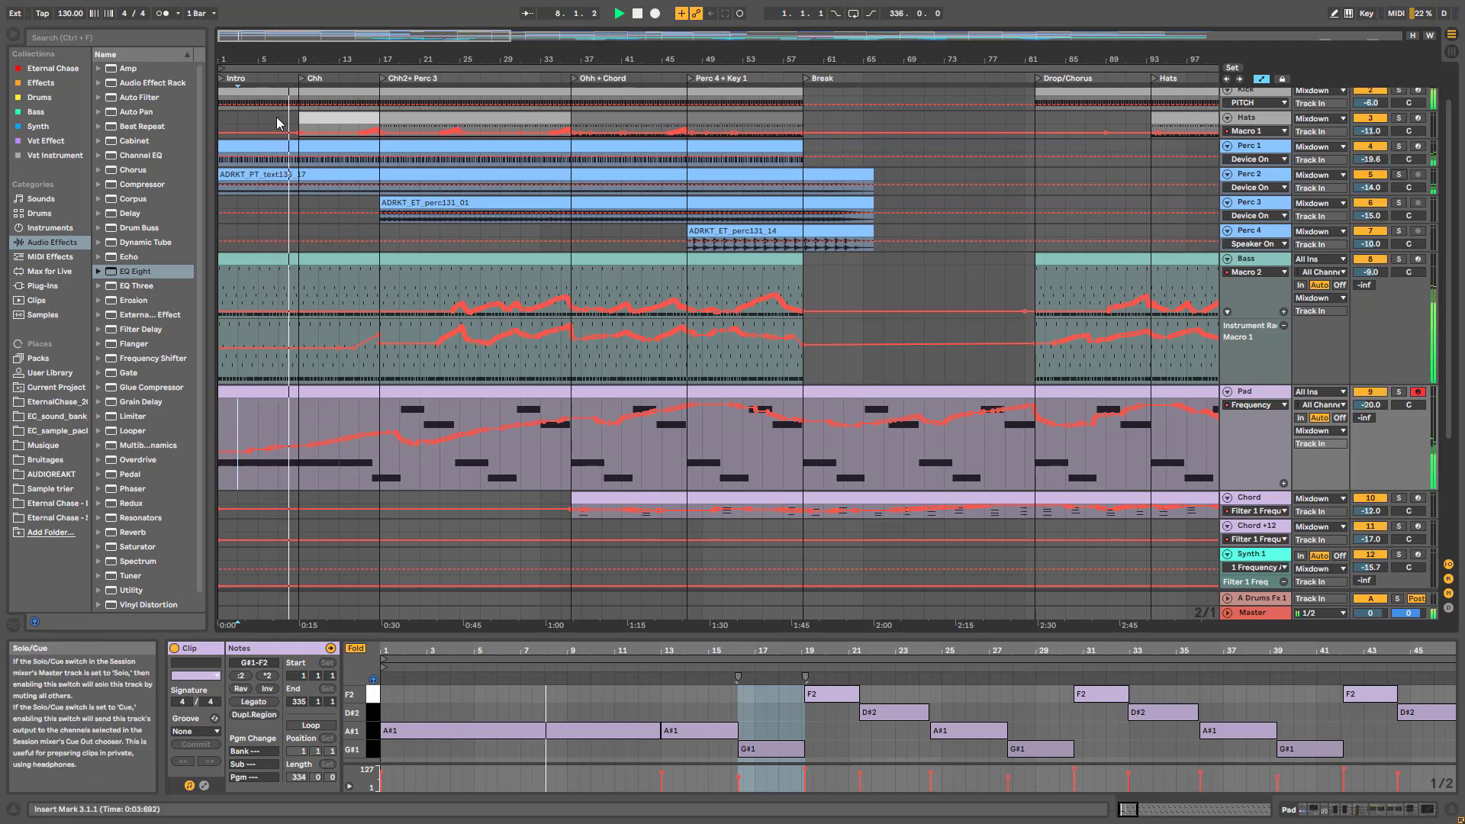
click(352, 116)
click(1246, 117)
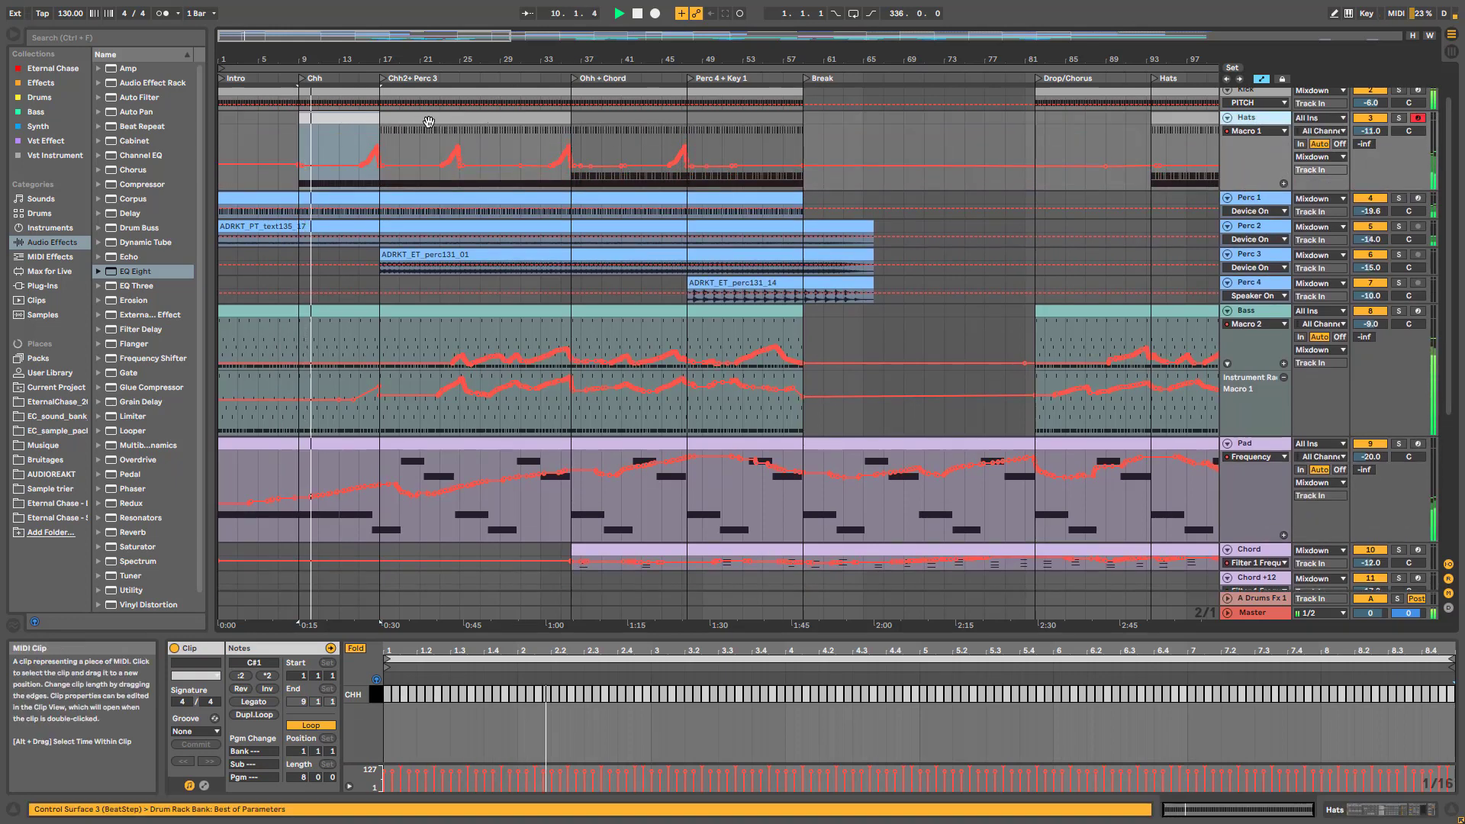
click(348, 116)
shift+click(452, 122)
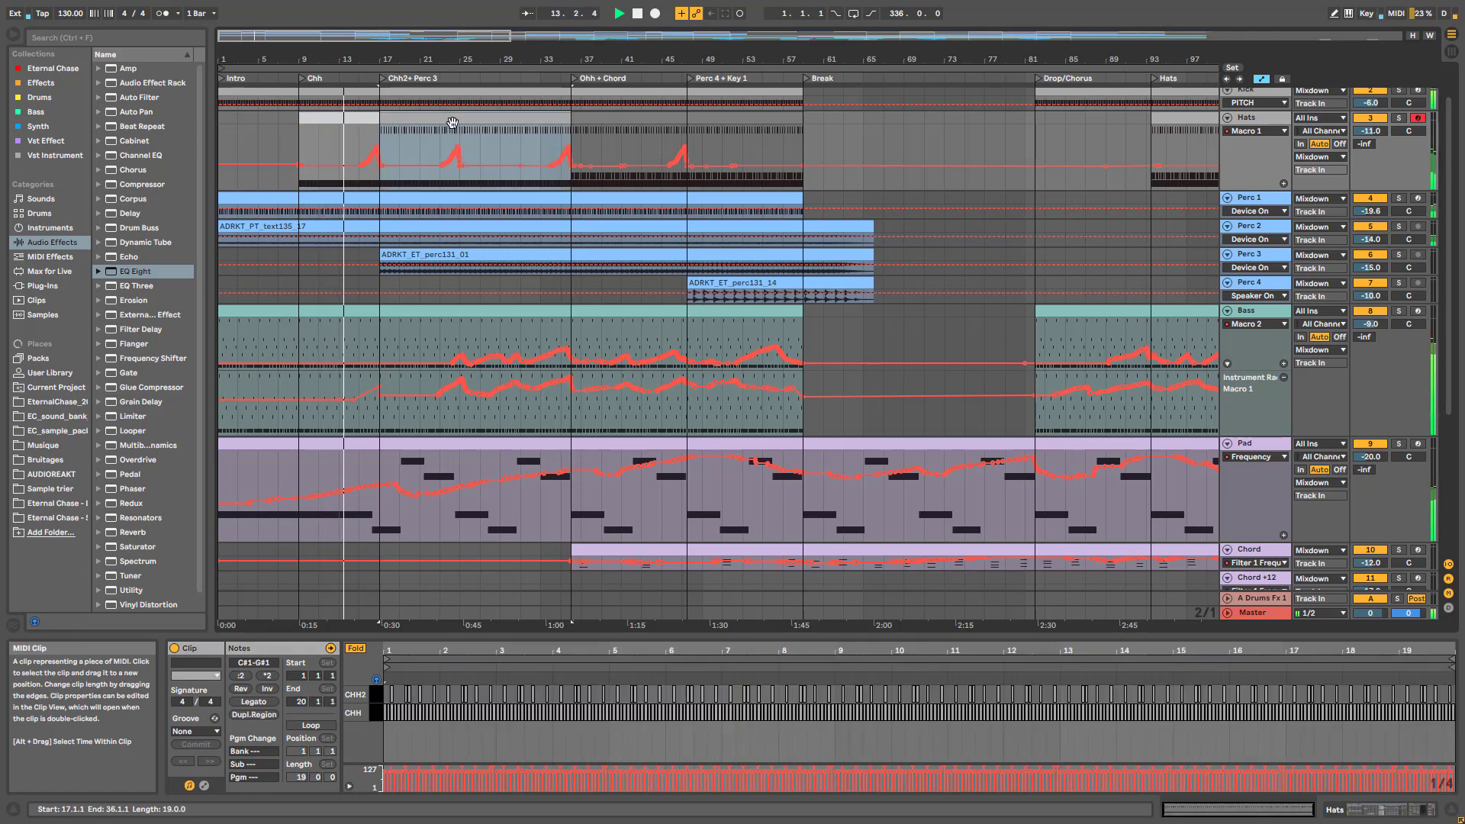
click(605, 119)
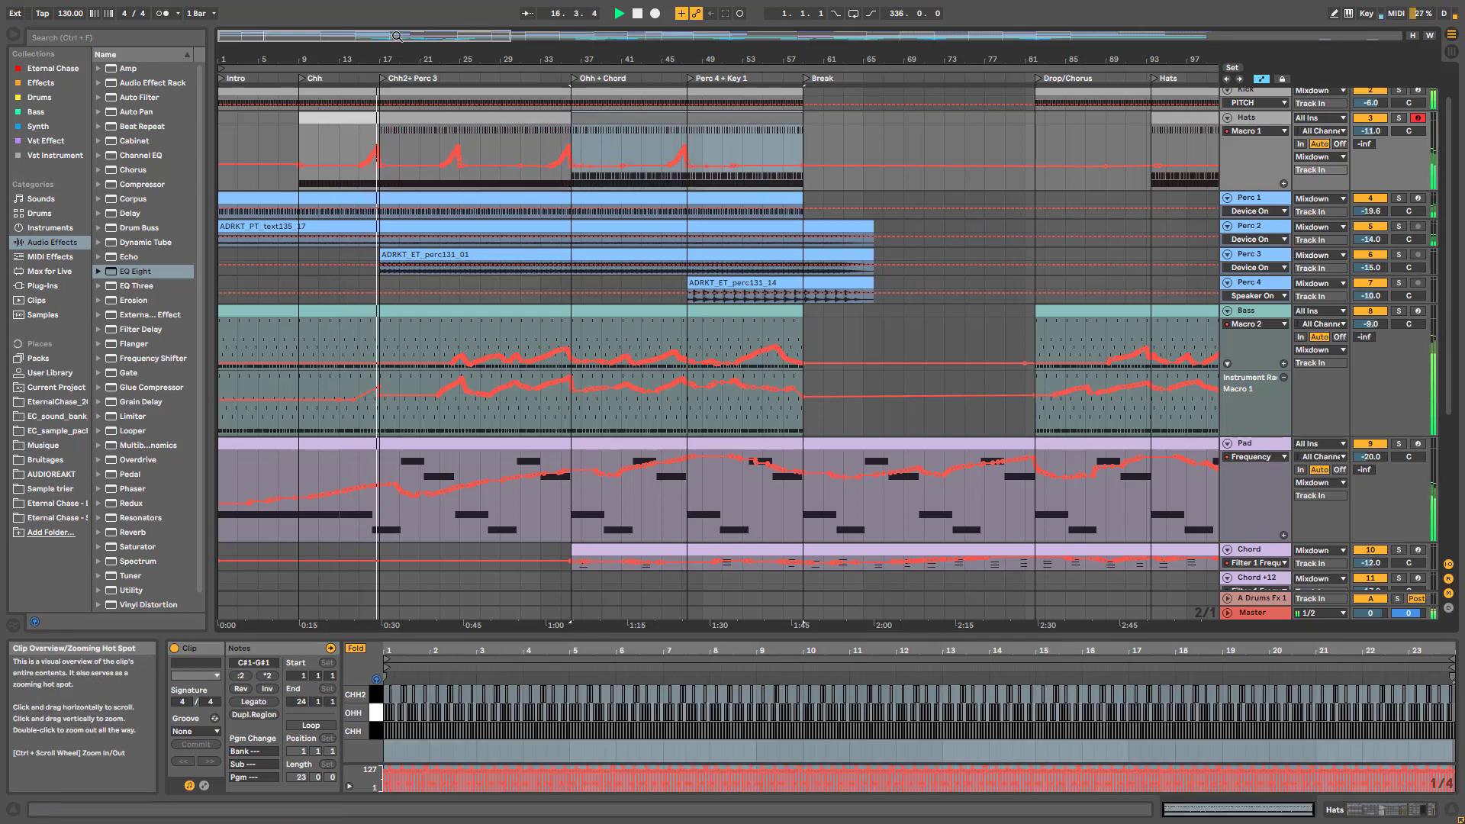
drag(358, 35, 359, 69)
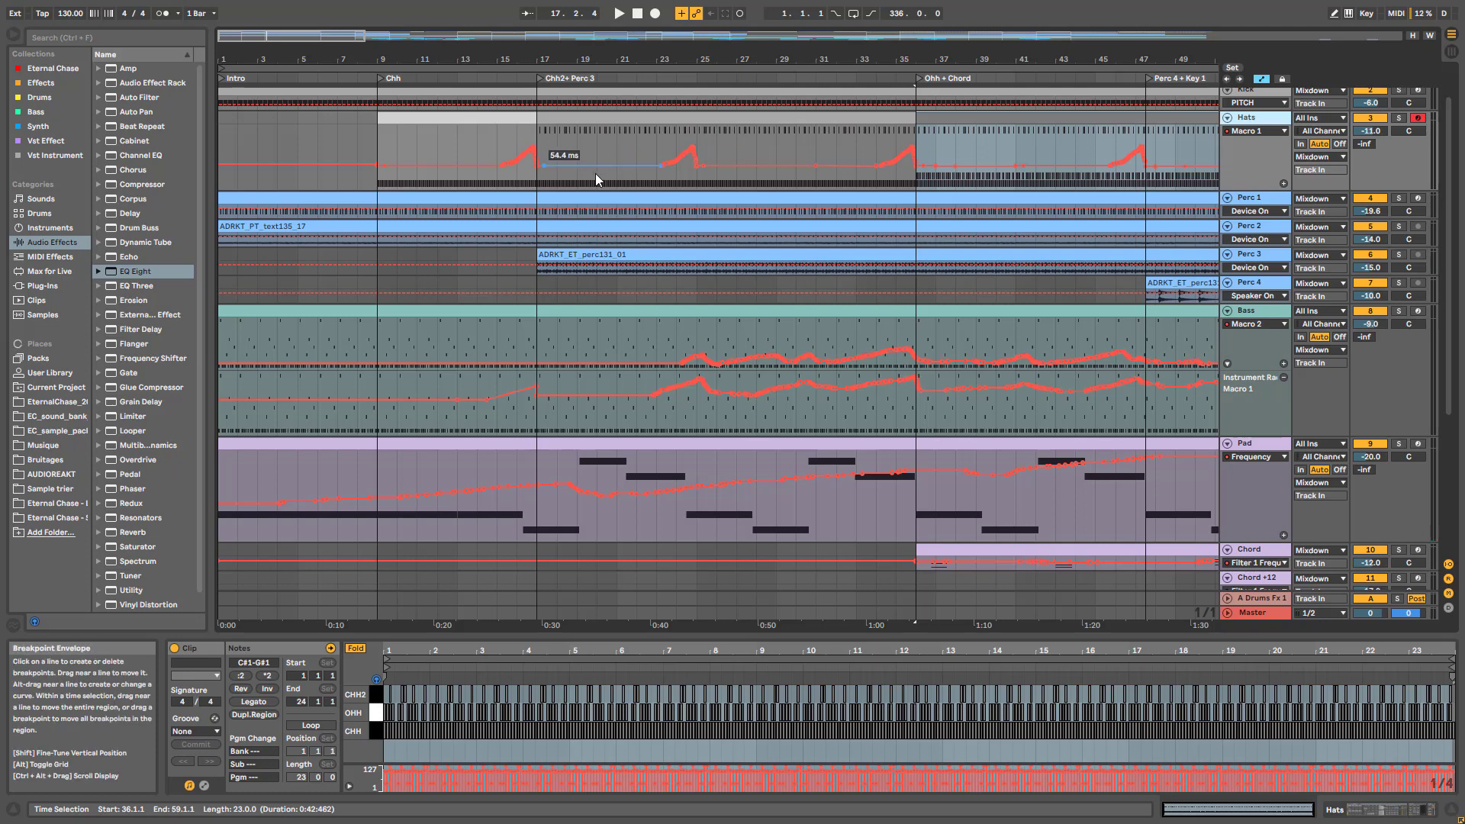
click(509, 149)
key(space)
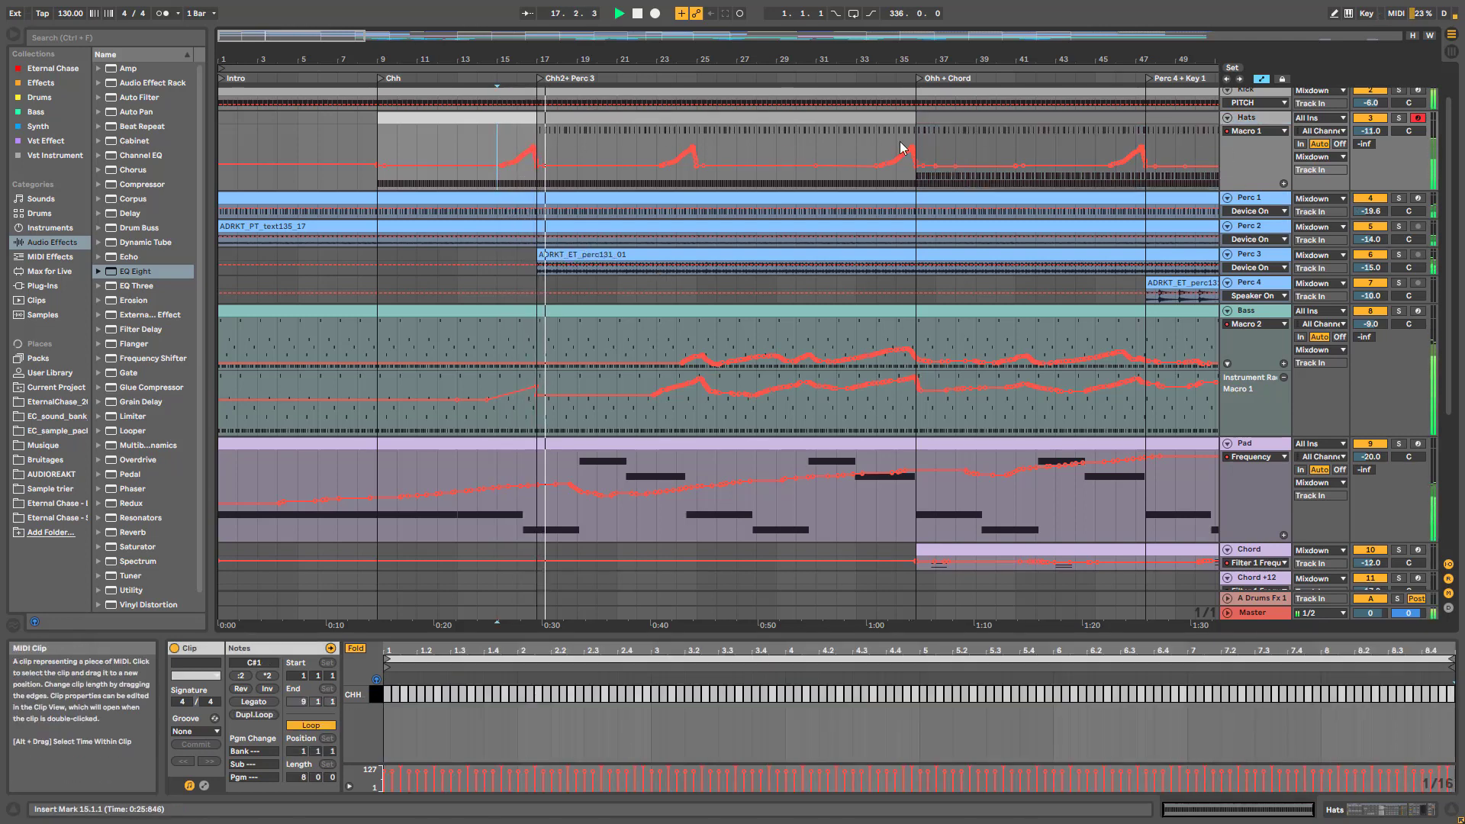
click(1400, 119)
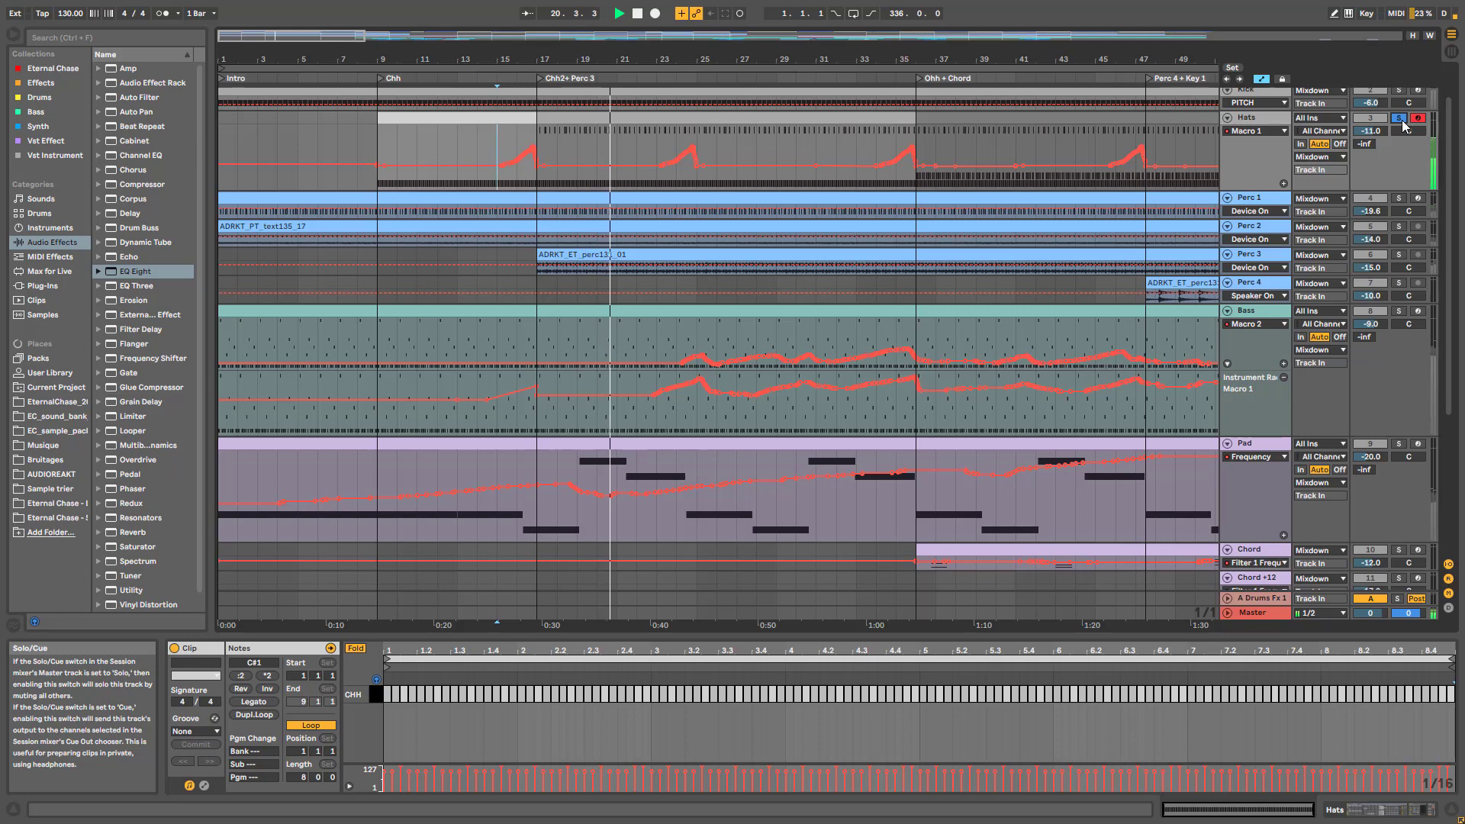
click(1401, 120)
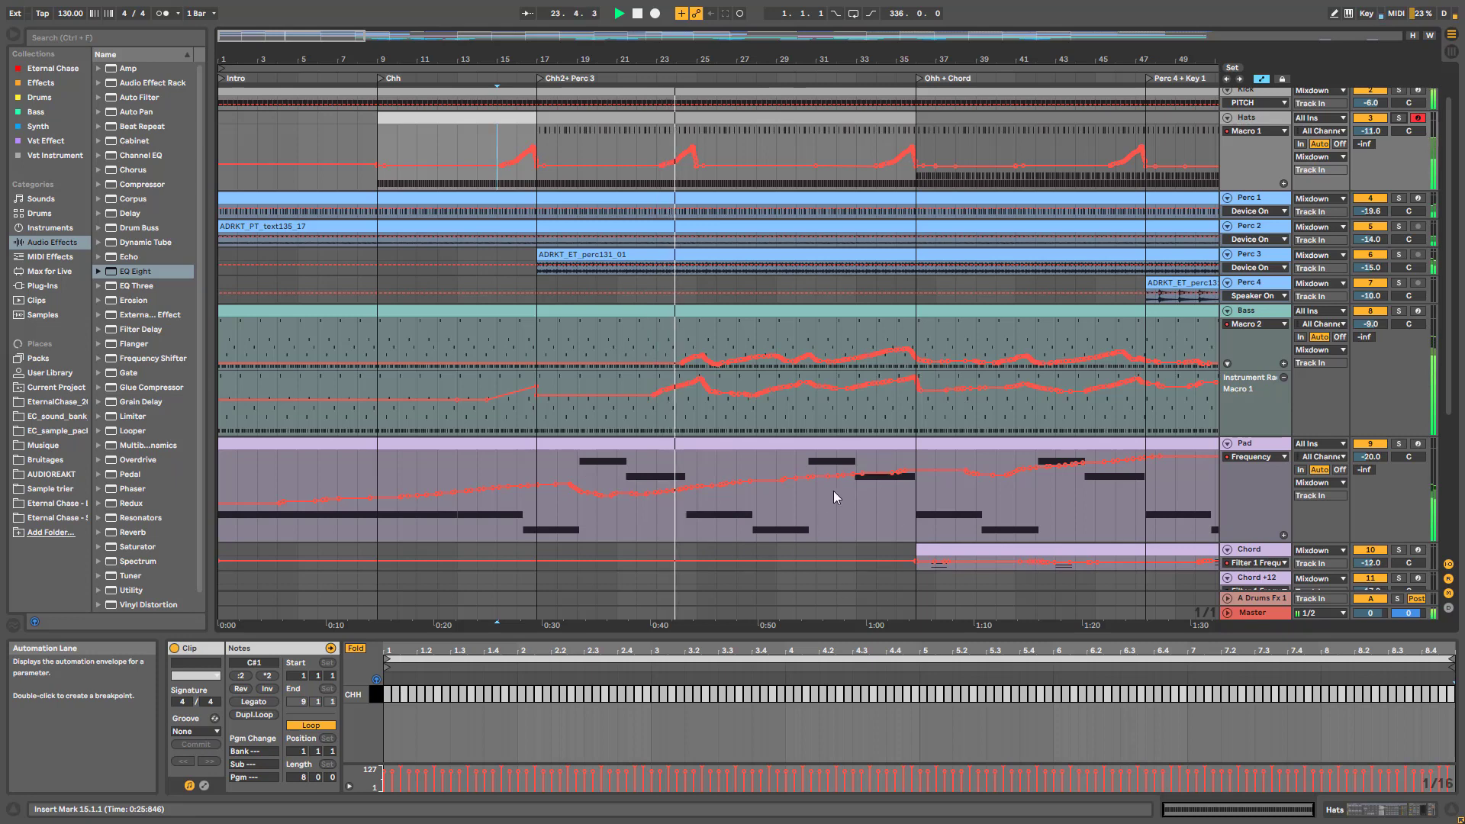
click(1399, 310)
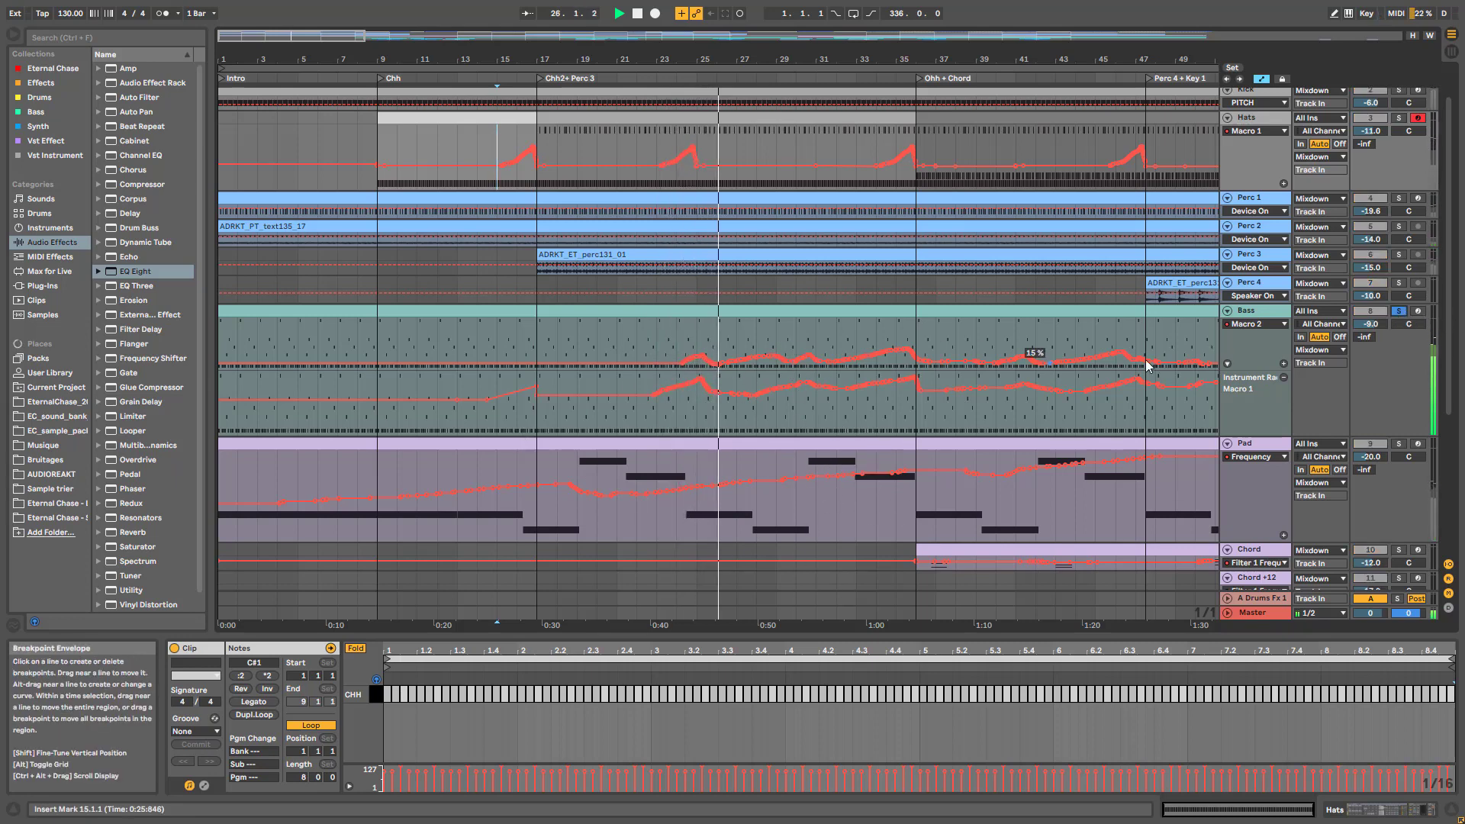
click(1398, 312)
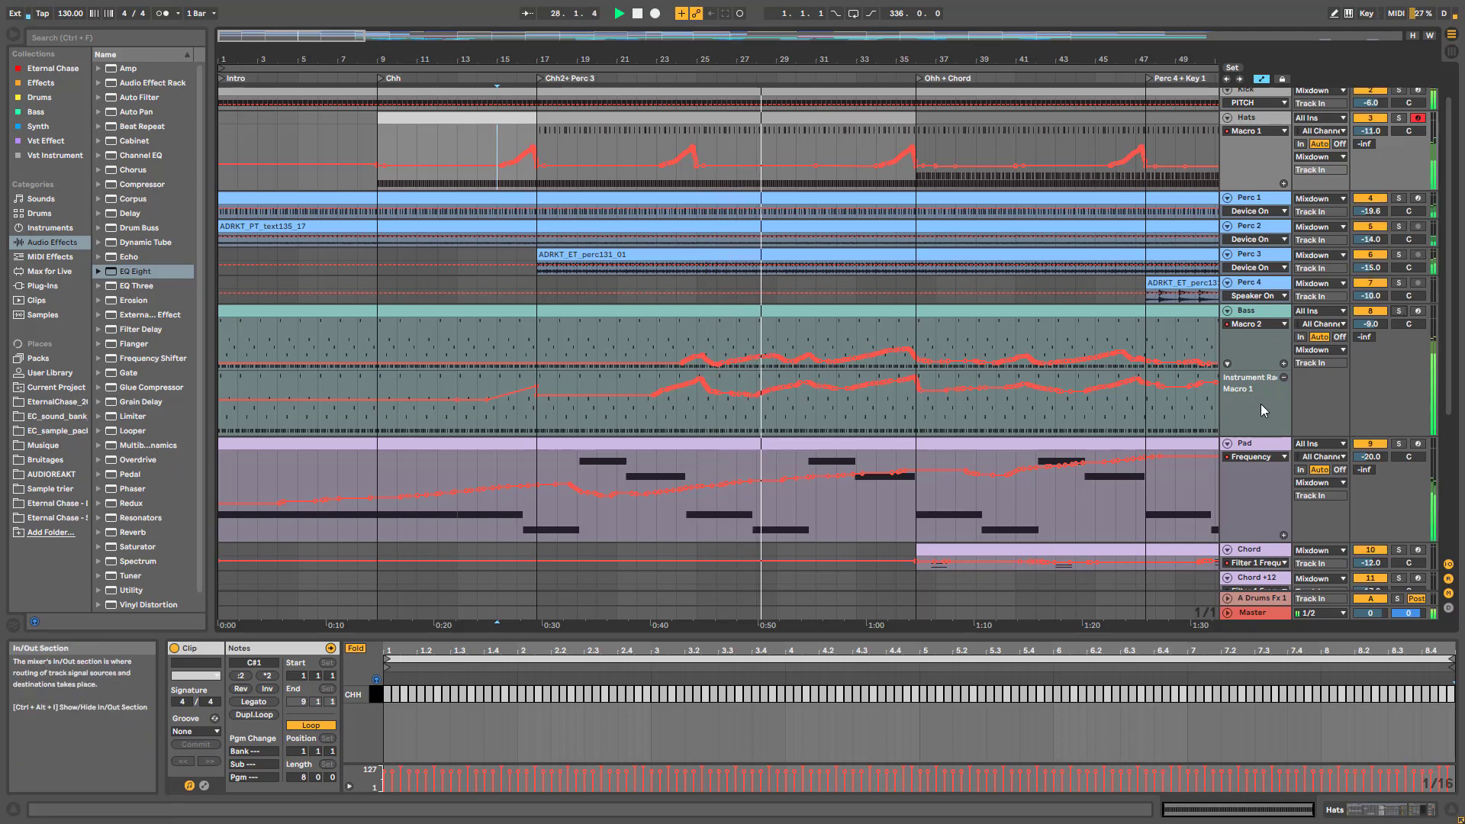
click(714, 35)
drag(715, 36, 714, 41)
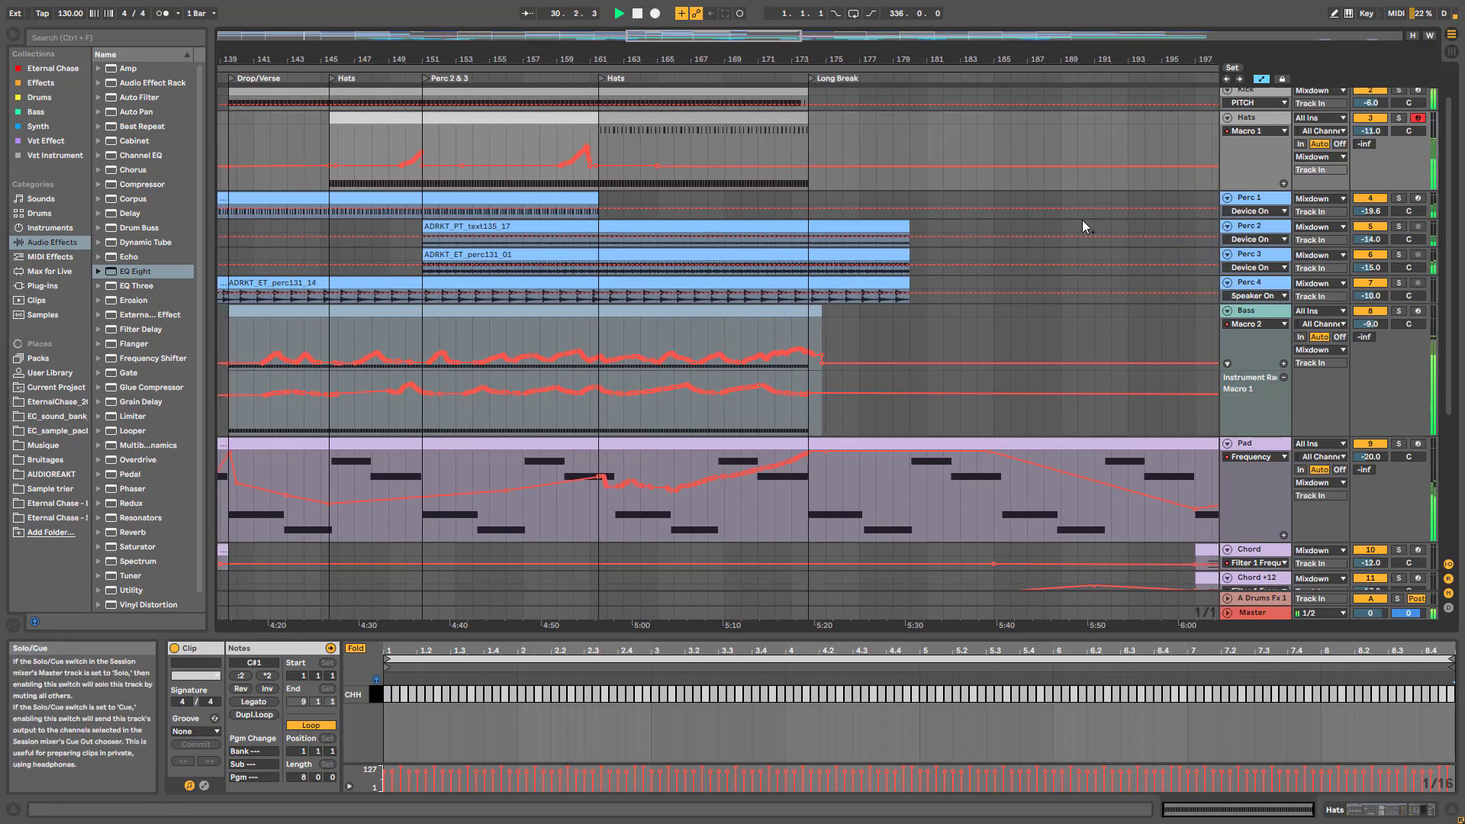
drag(714, 36, 372, 52)
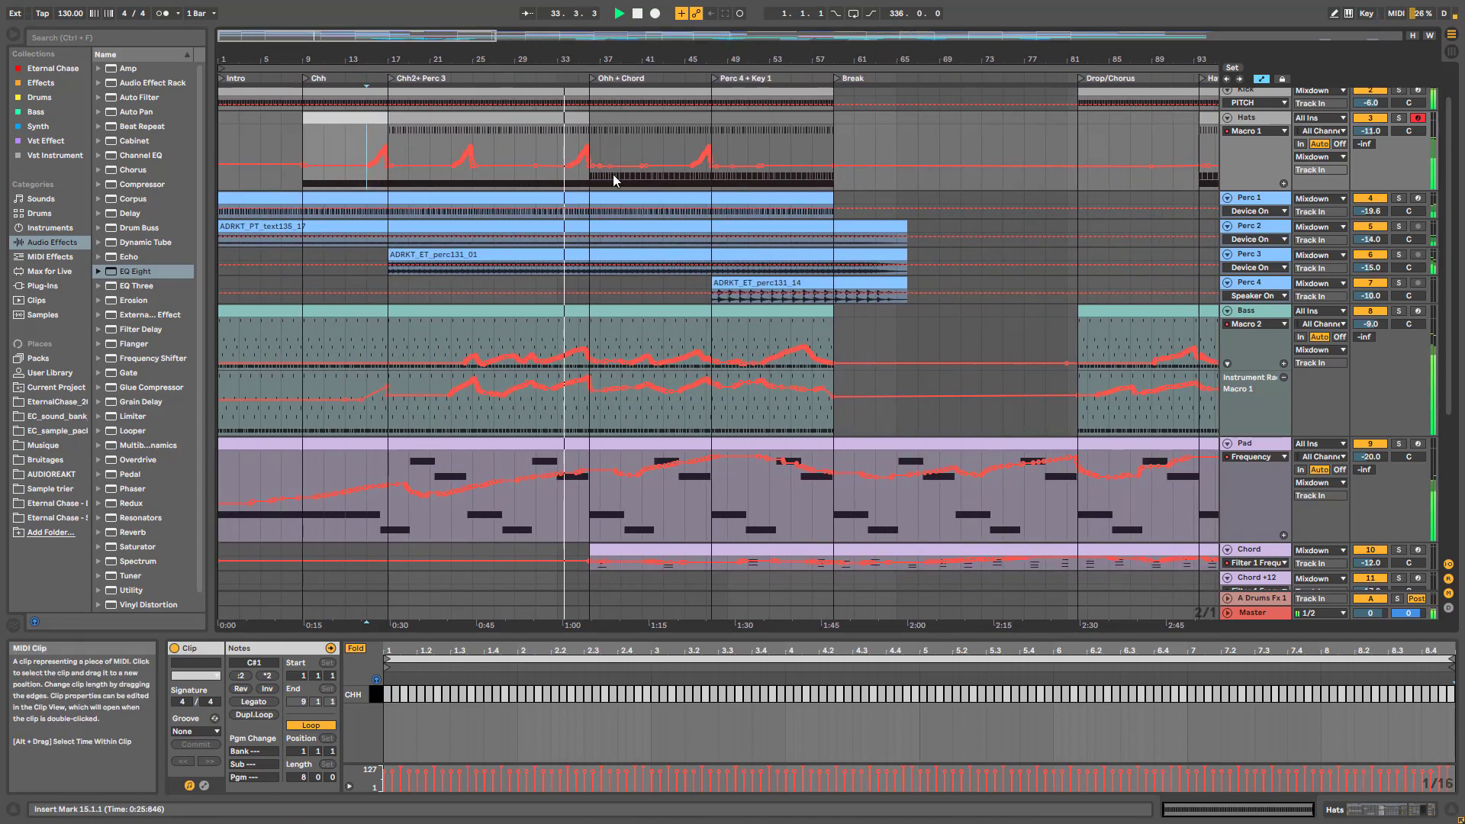
Make the Chord track lane taller
scroll(614, 180, up, 2)
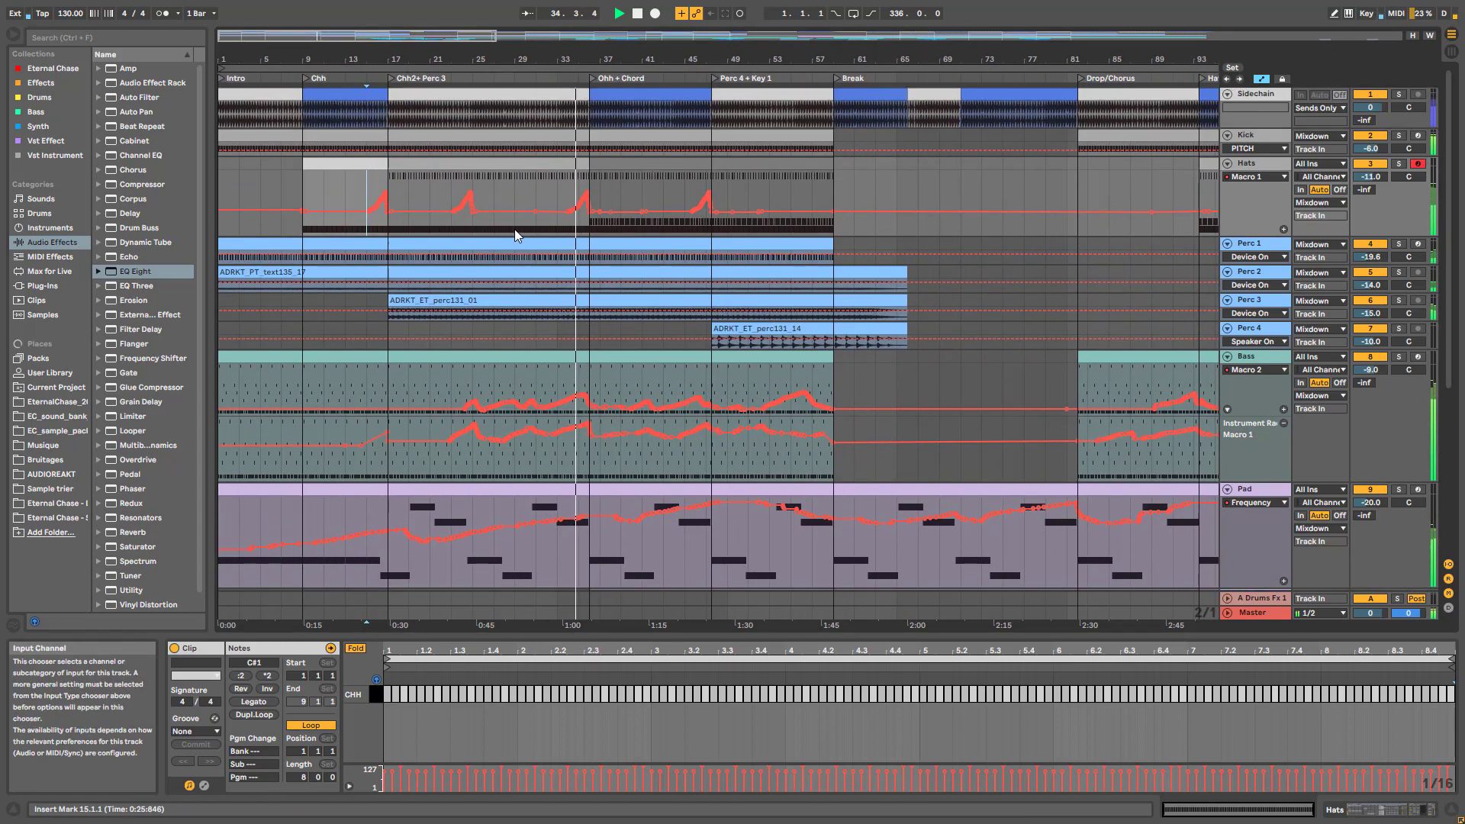
scroll(730, 416, down, 3)
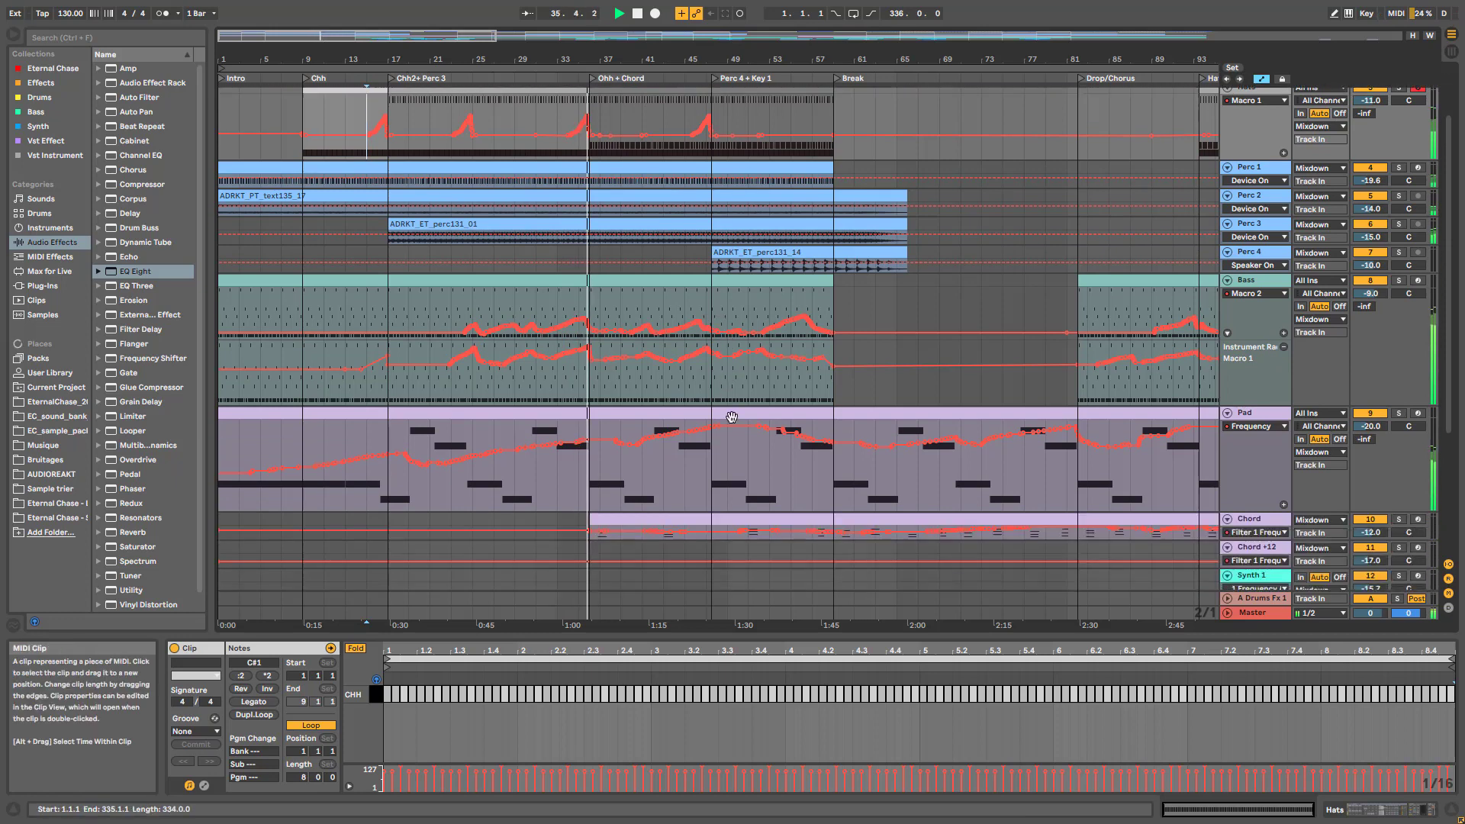
scroll(731, 416, down, 3)
drag(1274, 479, 1274, 540)
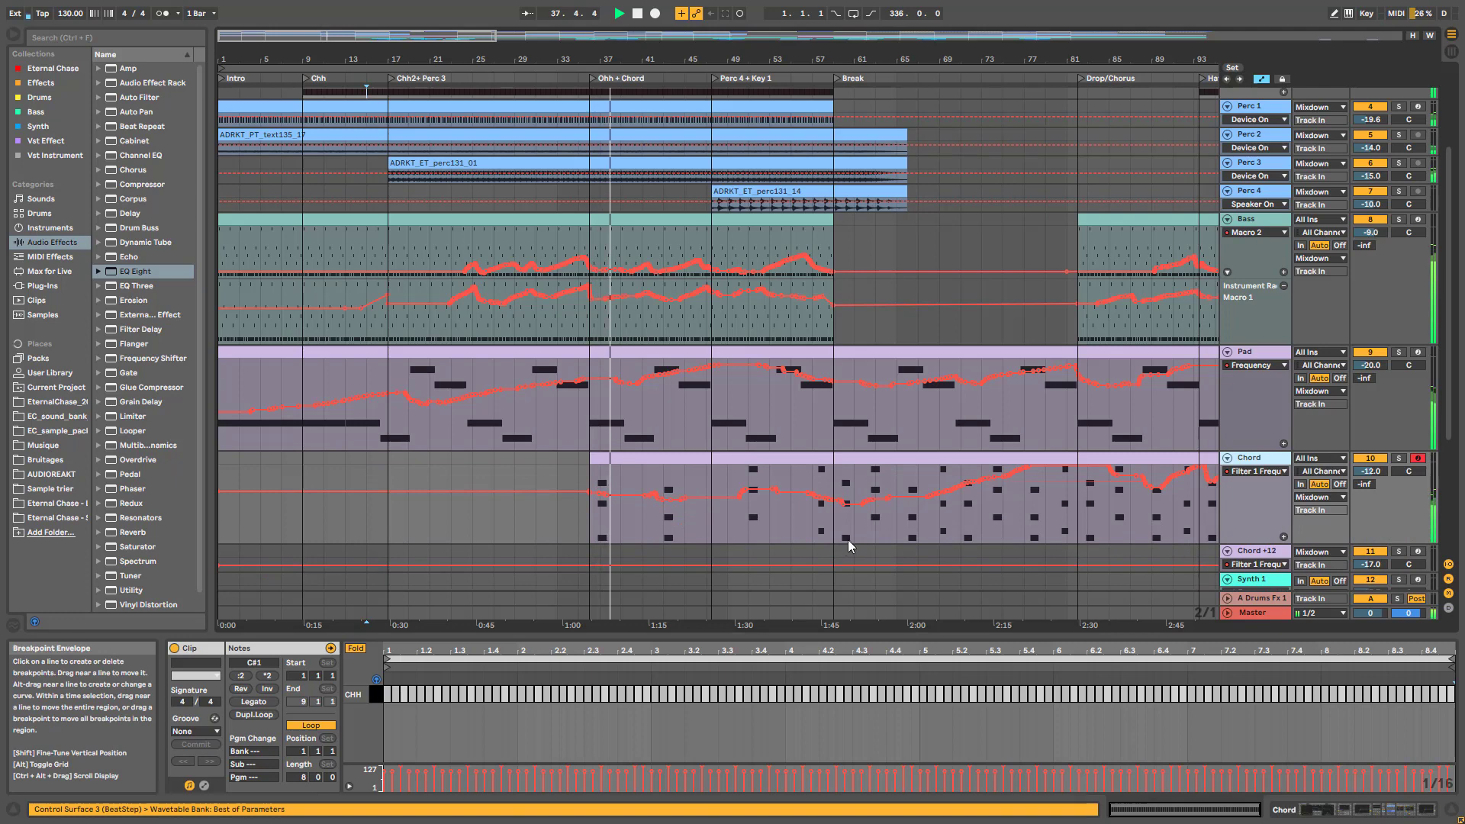
Stop playback and restart it from bar 41
key(space)
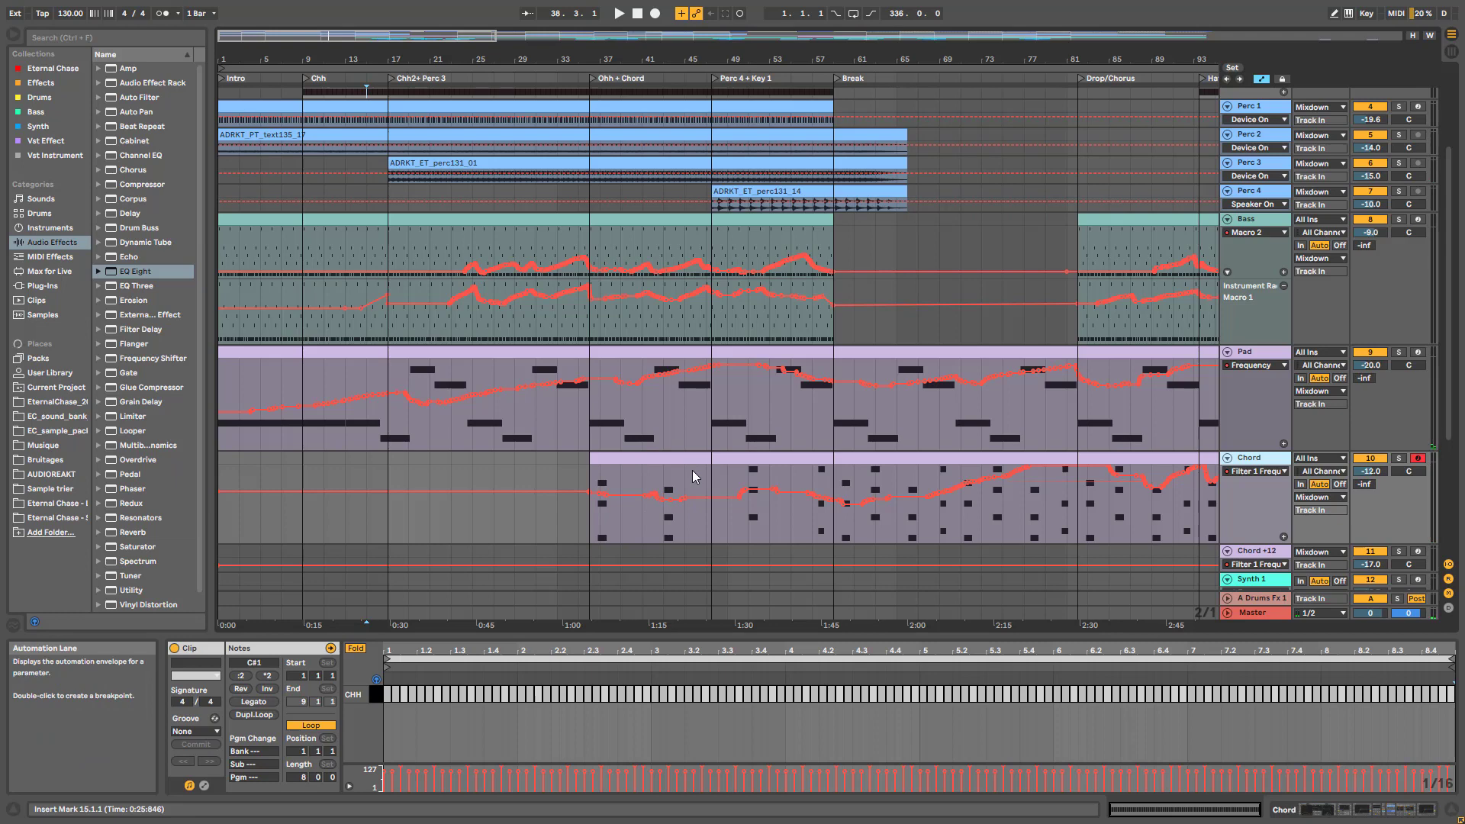
scroll(693, 470, up, 5)
scroll(665, 176, down, 5)
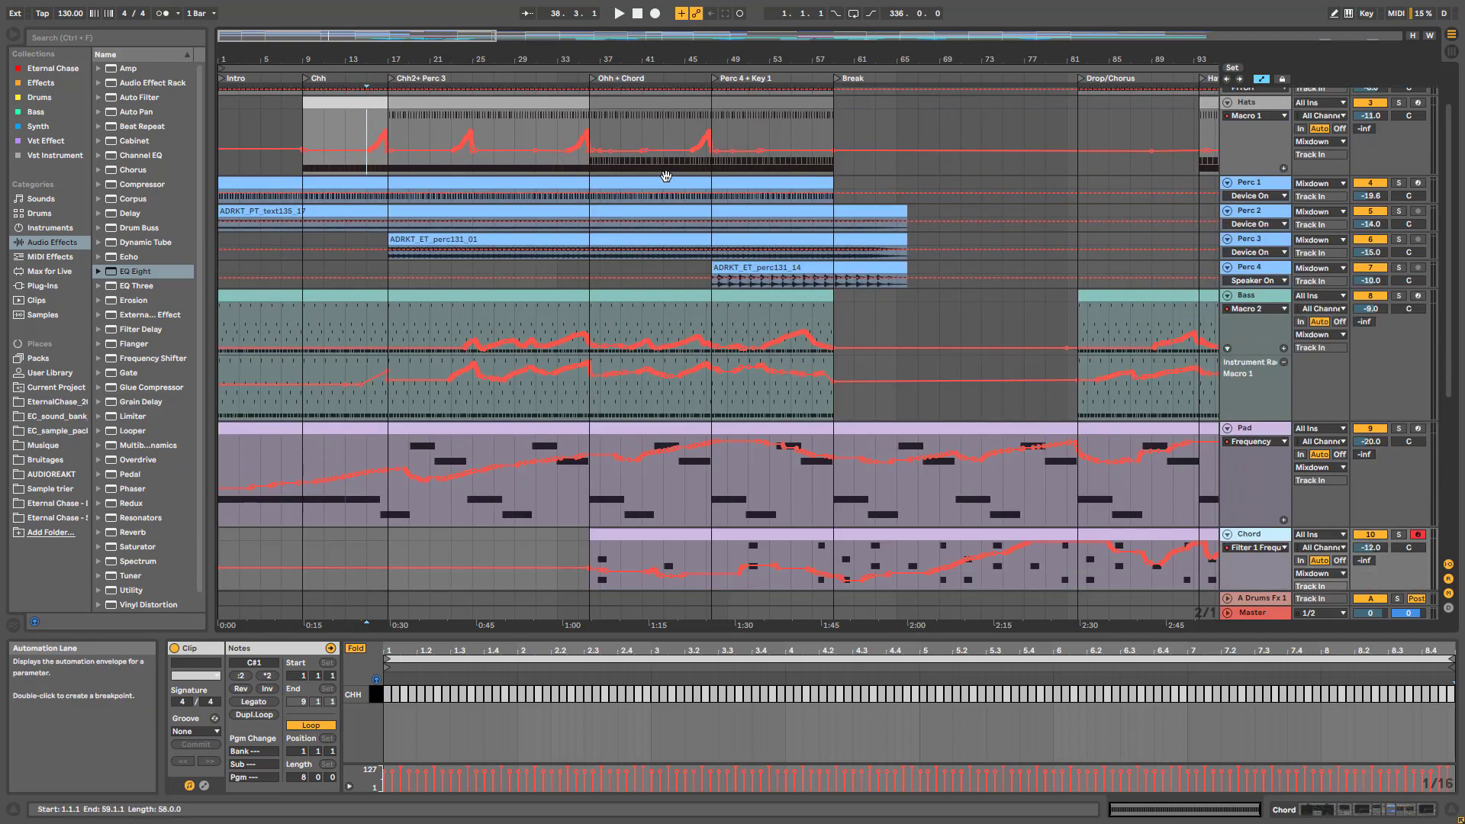
key(space)
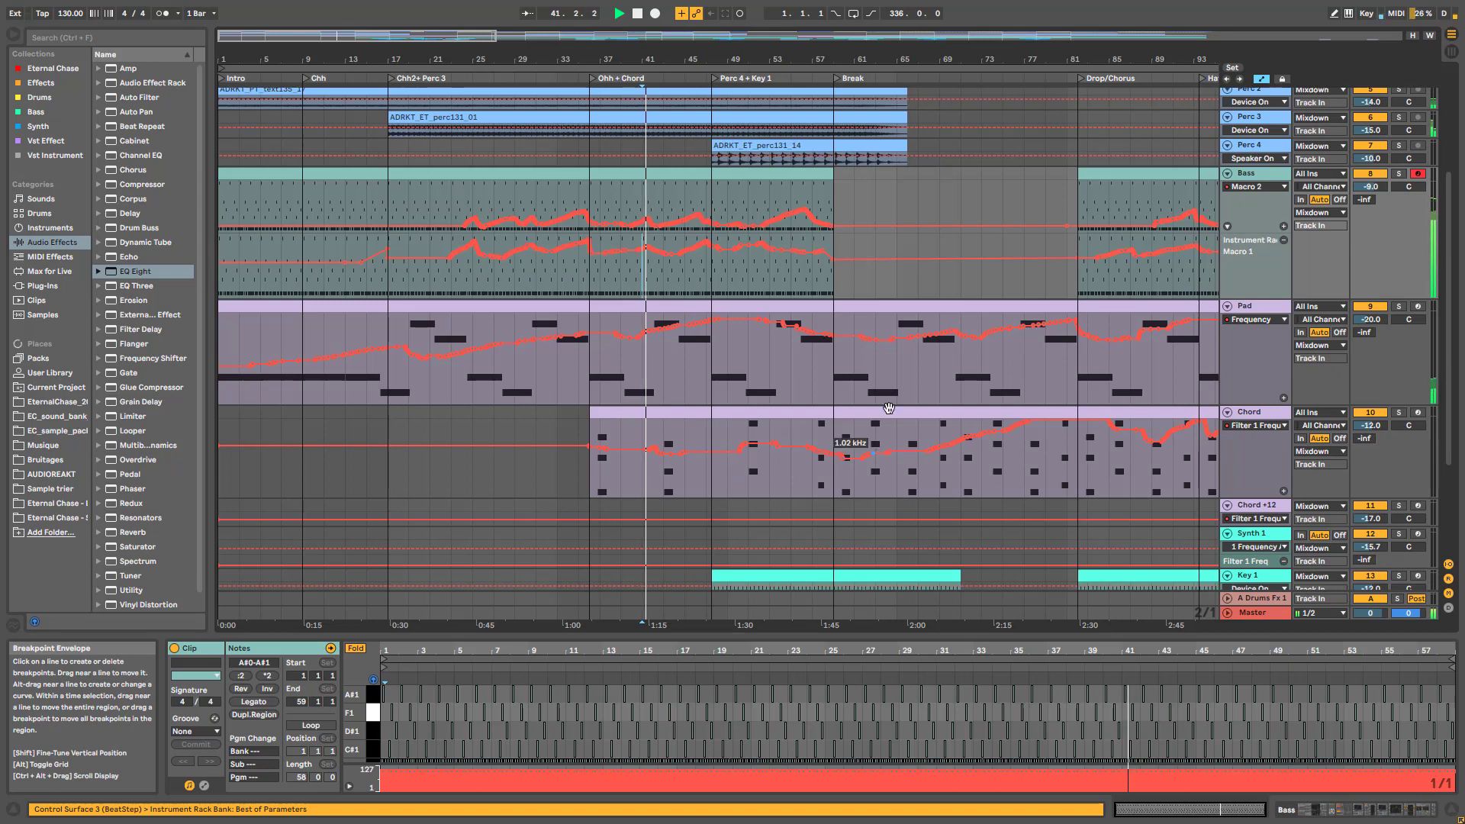
scroll(646, 357, up, 4)
scroll(645, 358, up, 2)
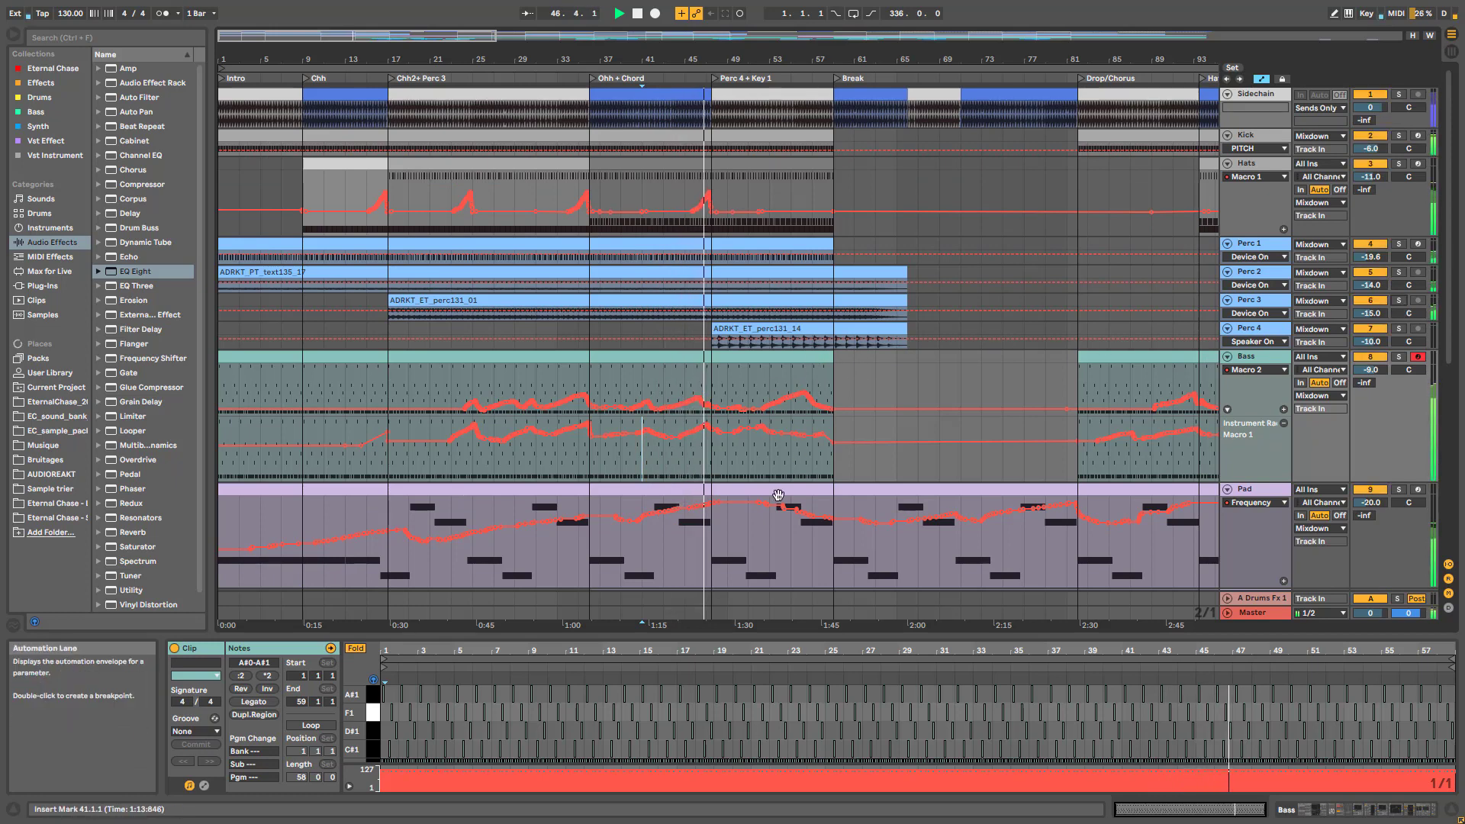
scroll(775, 496, down, 2)
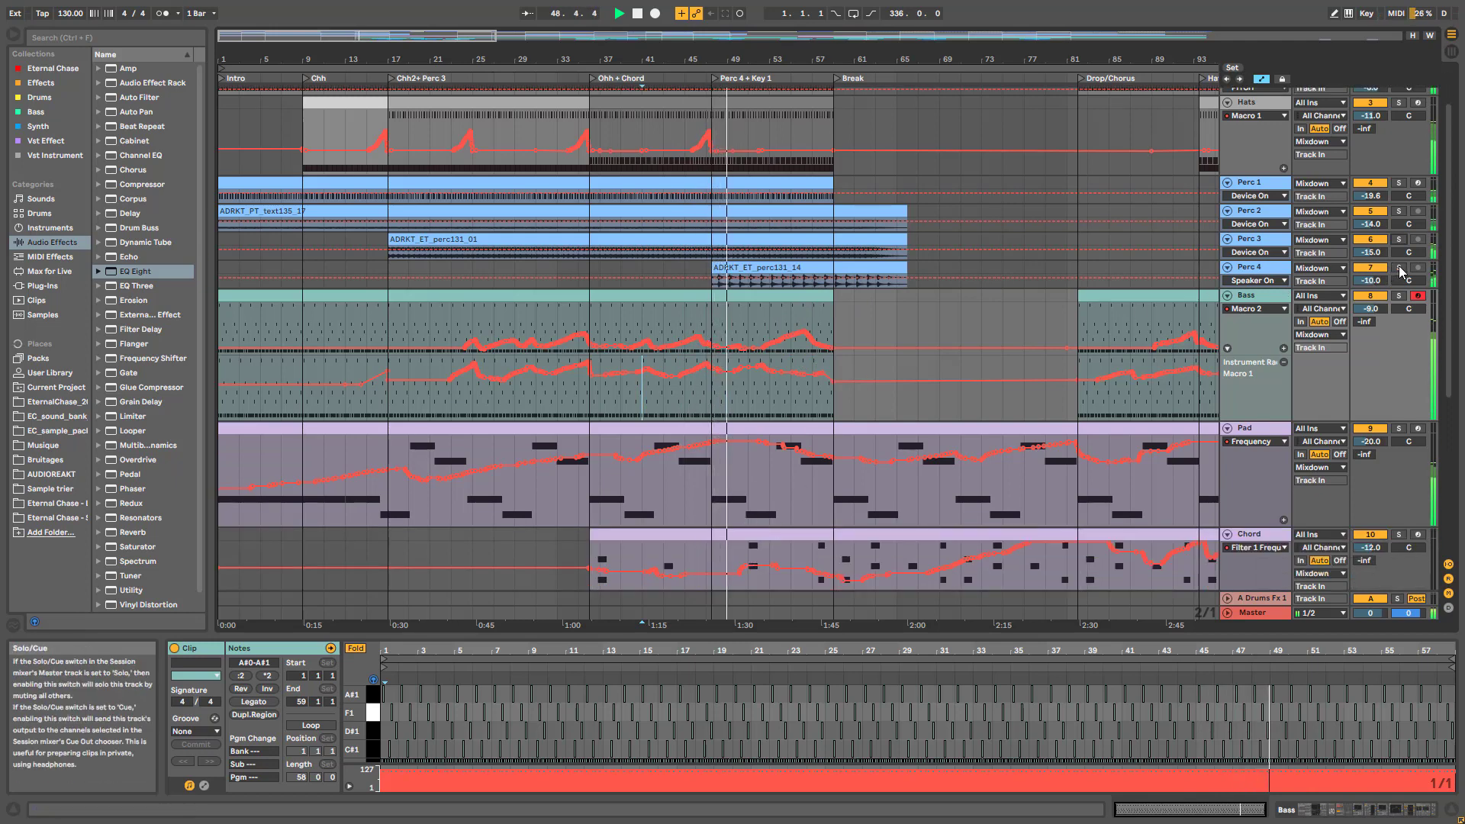
scroll(904, 421, down, 5)
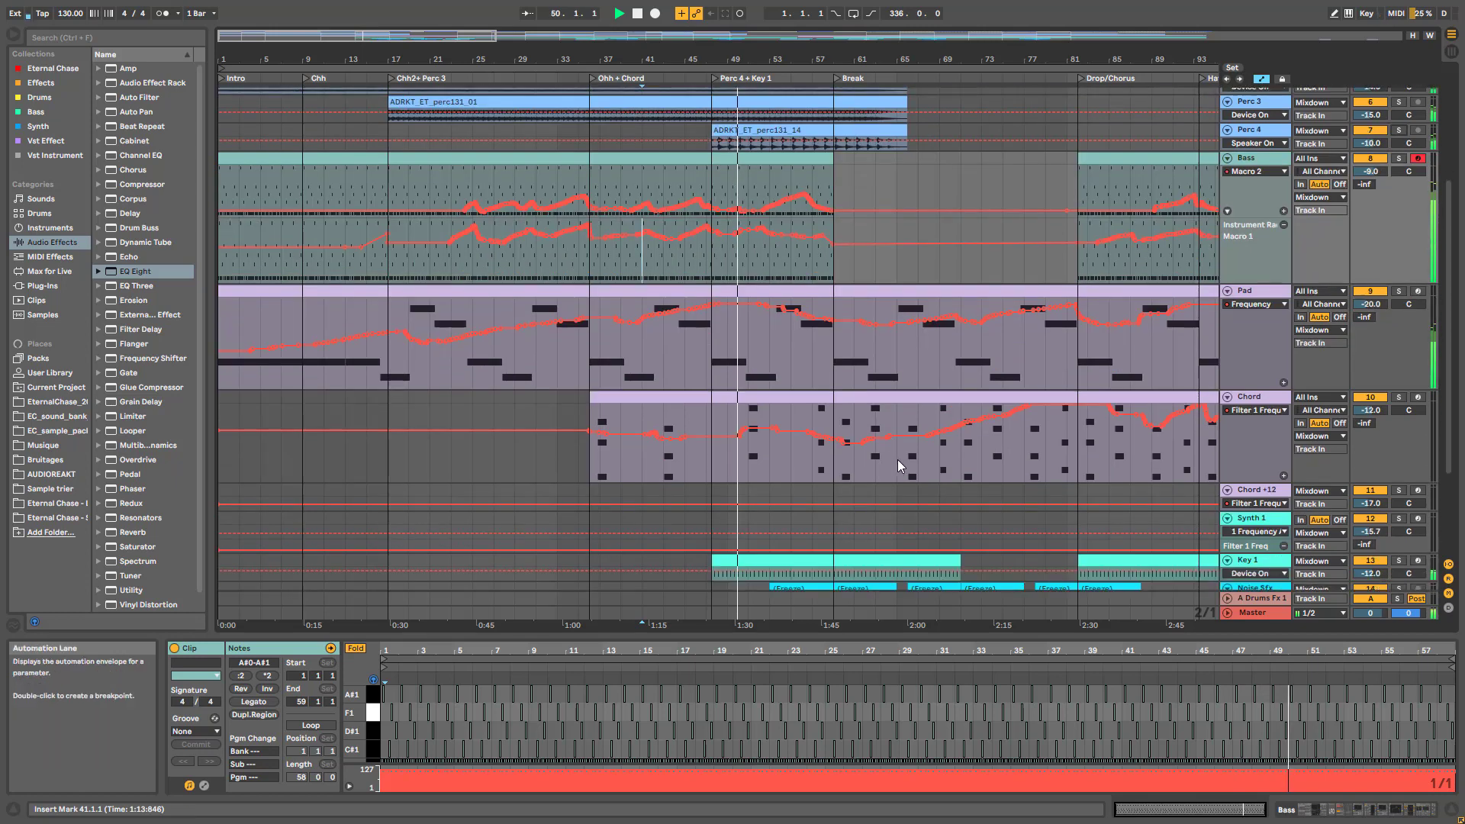
Audition Key 1 soloed, unsolo it, and hide the clip detail area
click(1400, 534)
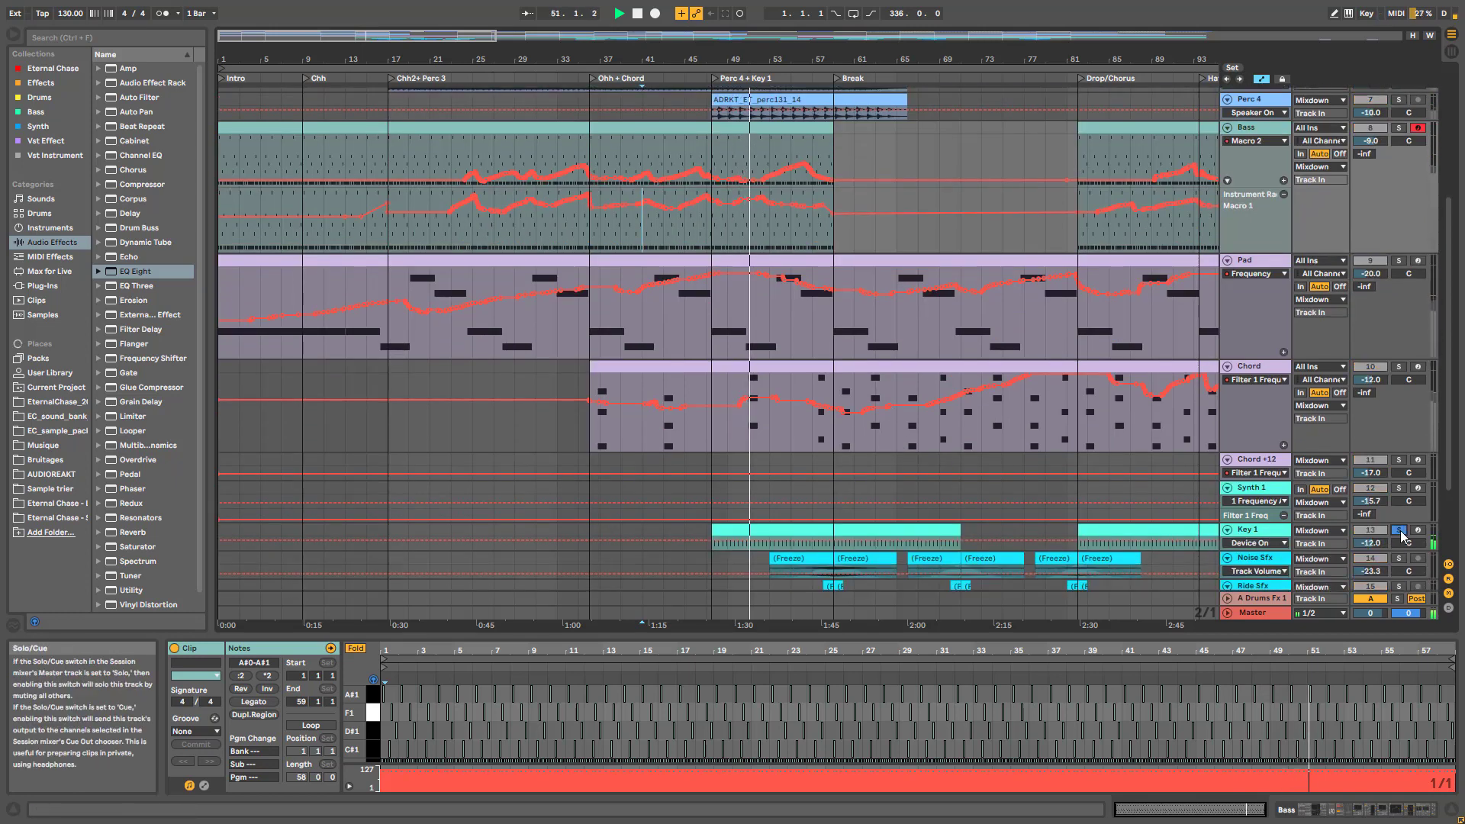
click(1401, 533)
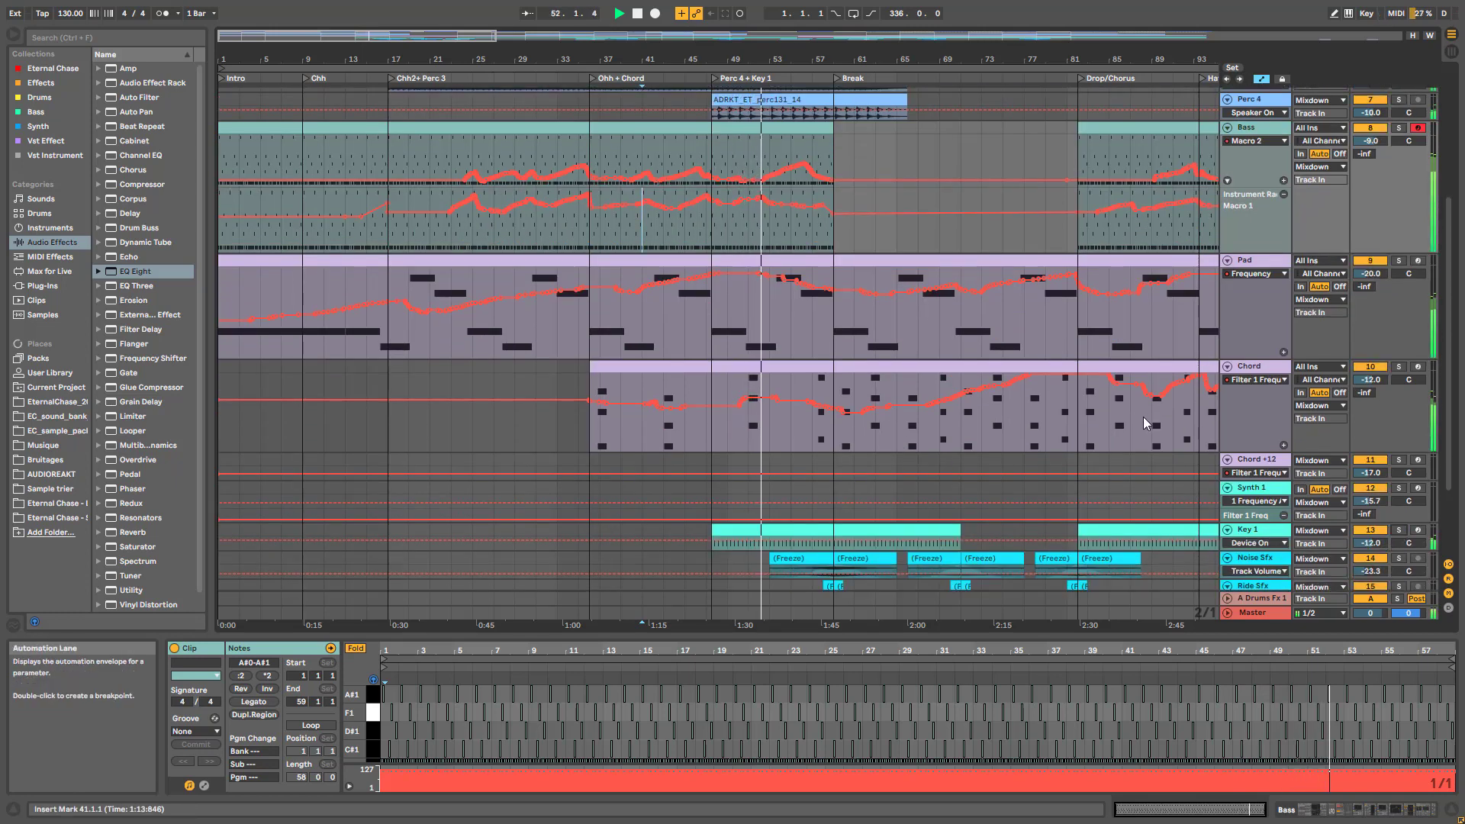
scroll(1148, 423, up, 2)
scroll(1152, 435, down, 2)
scroll(1156, 435, up, 7)
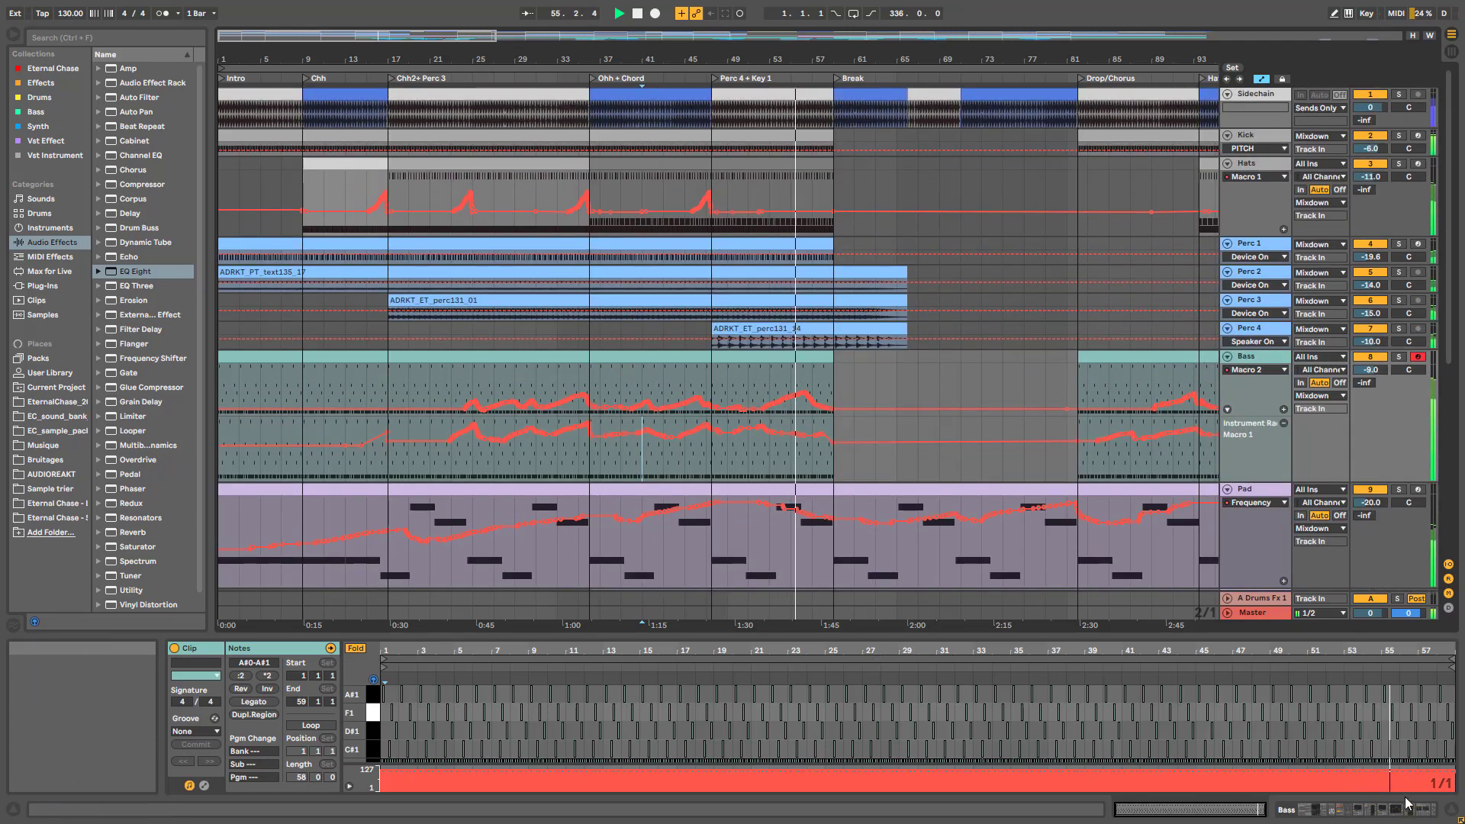
drag(880, 631, 885, 762)
scroll(992, 656, down, 2)
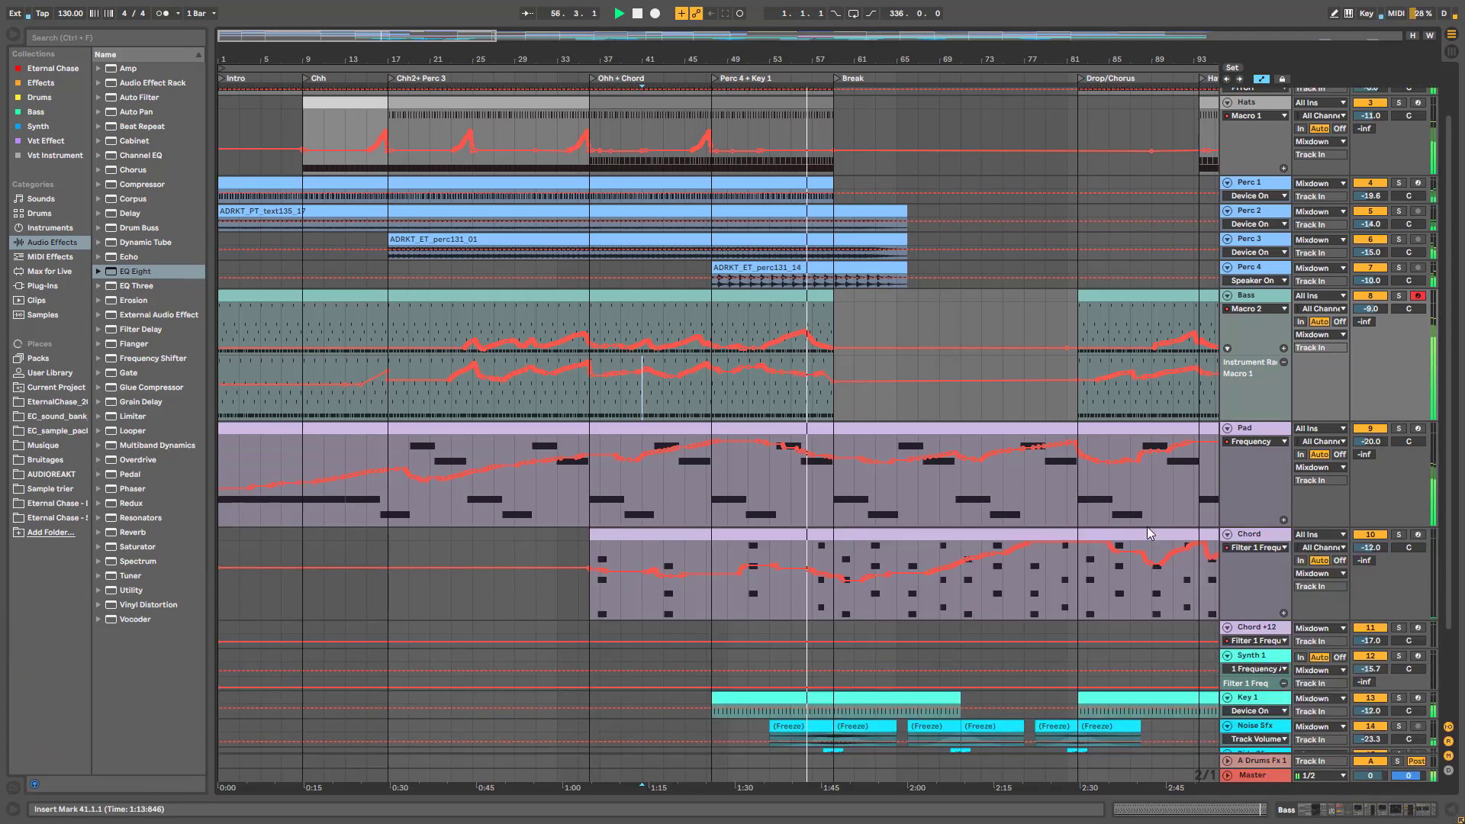
Shrink the Pad track lane and select the Chord track's filter automation
drag(1257, 530, 1265, 486)
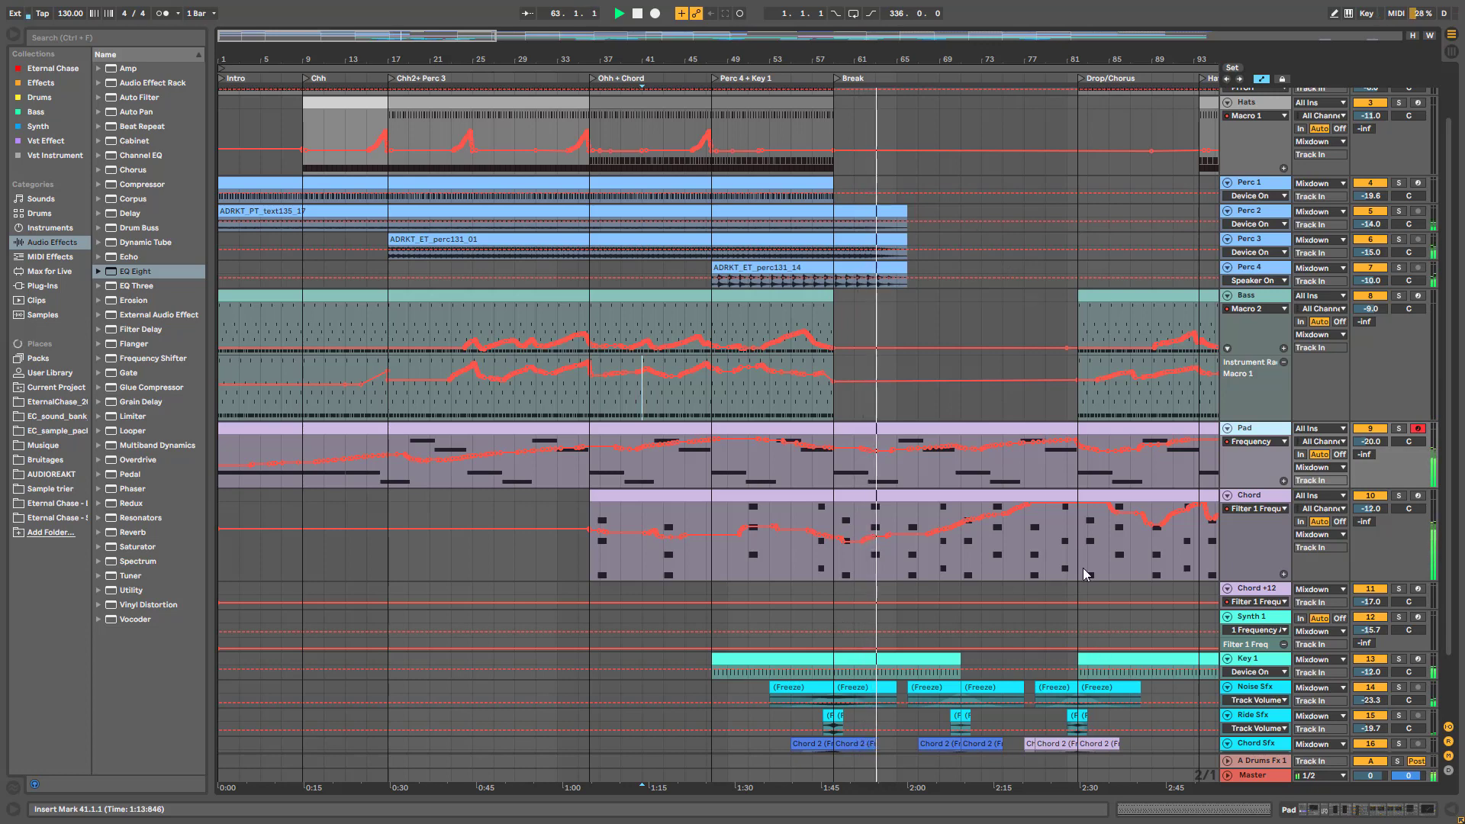
click(875, 536)
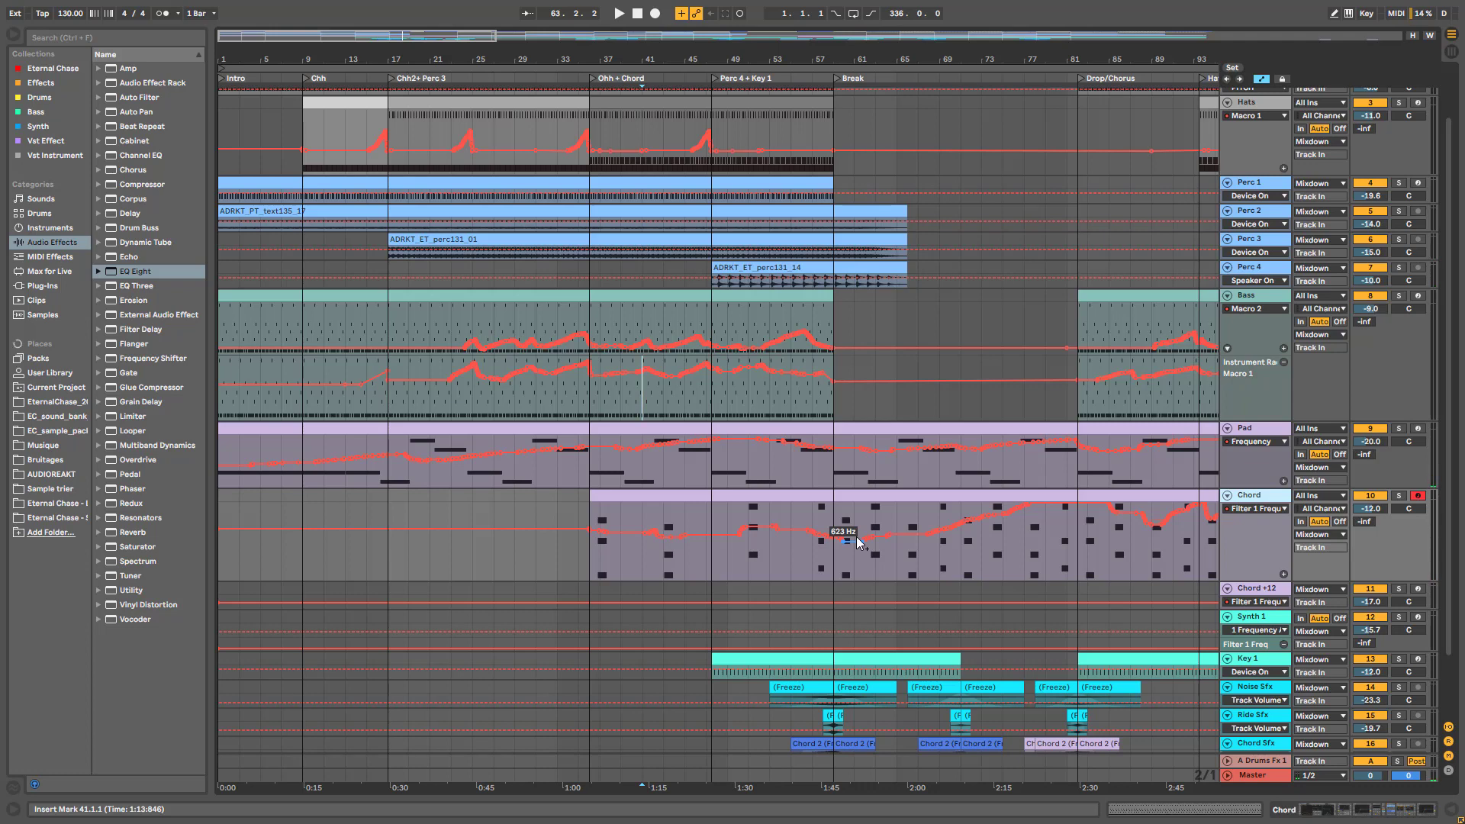
scroll(837, 206, up, 2)
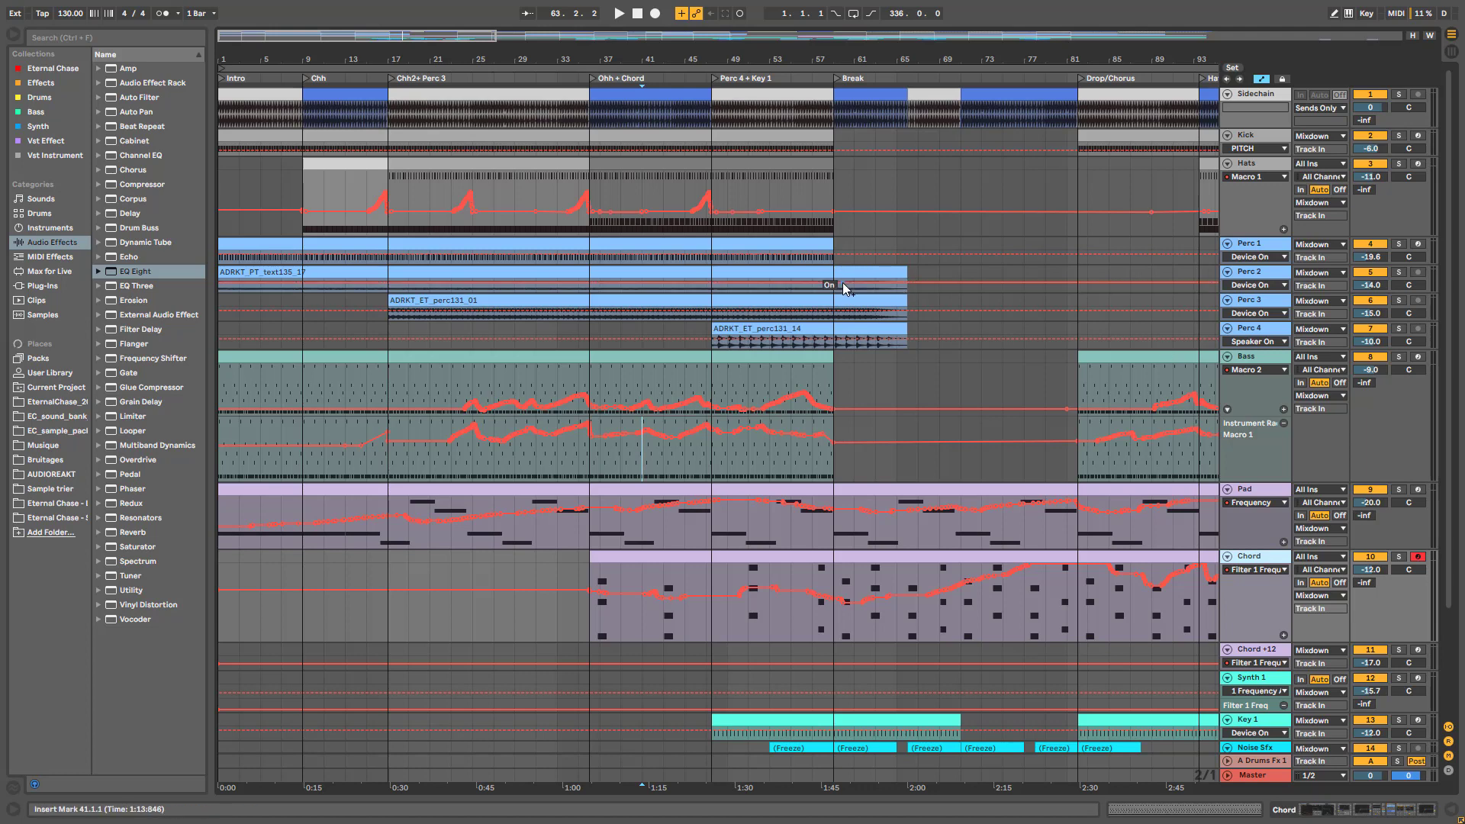
scroll(835, 296, down, 5)
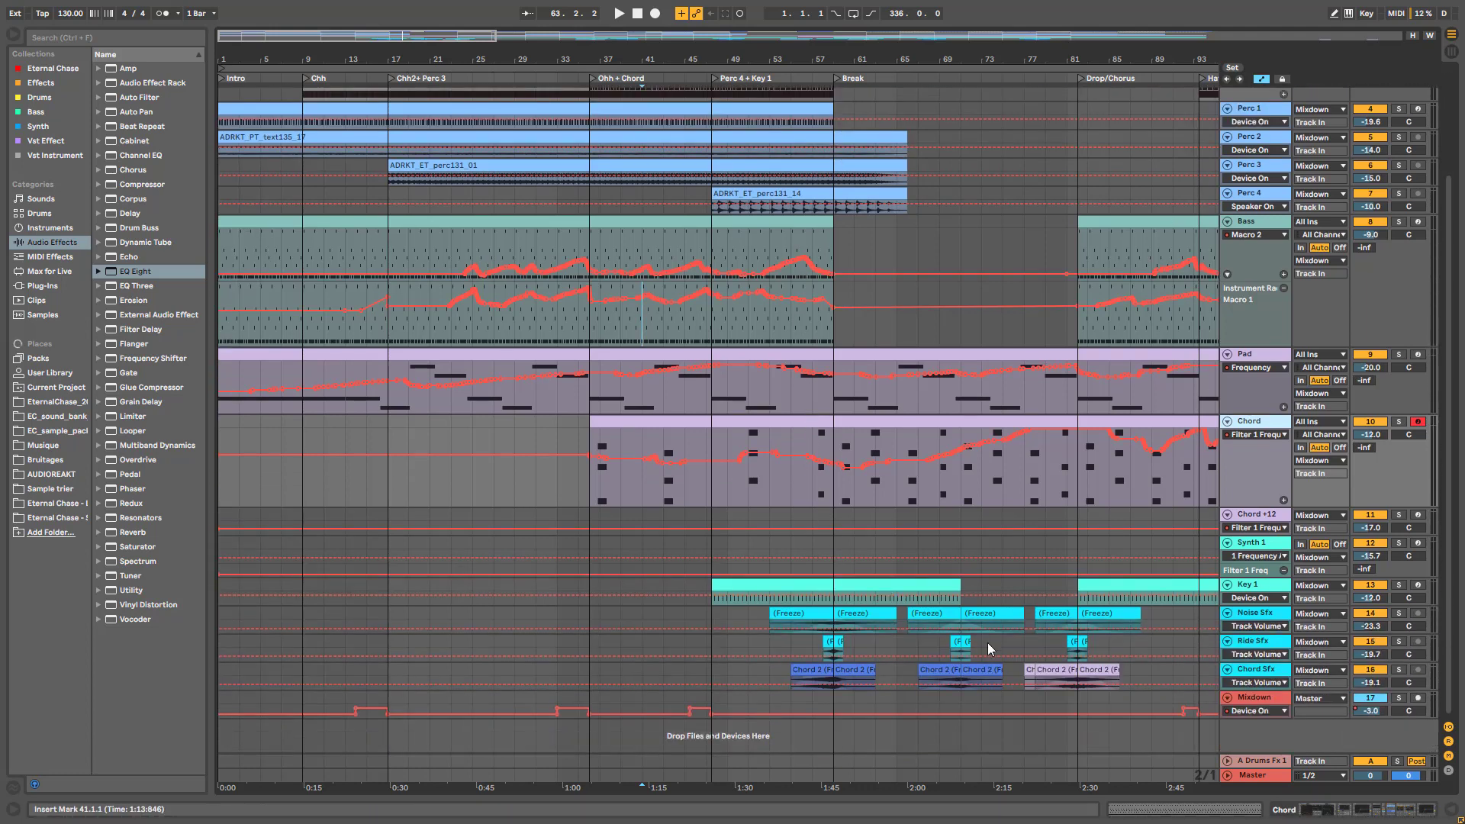
Zoom to the Break, play from bar 57 then bar 62, and select the Key 1 clip
click(819, 569)
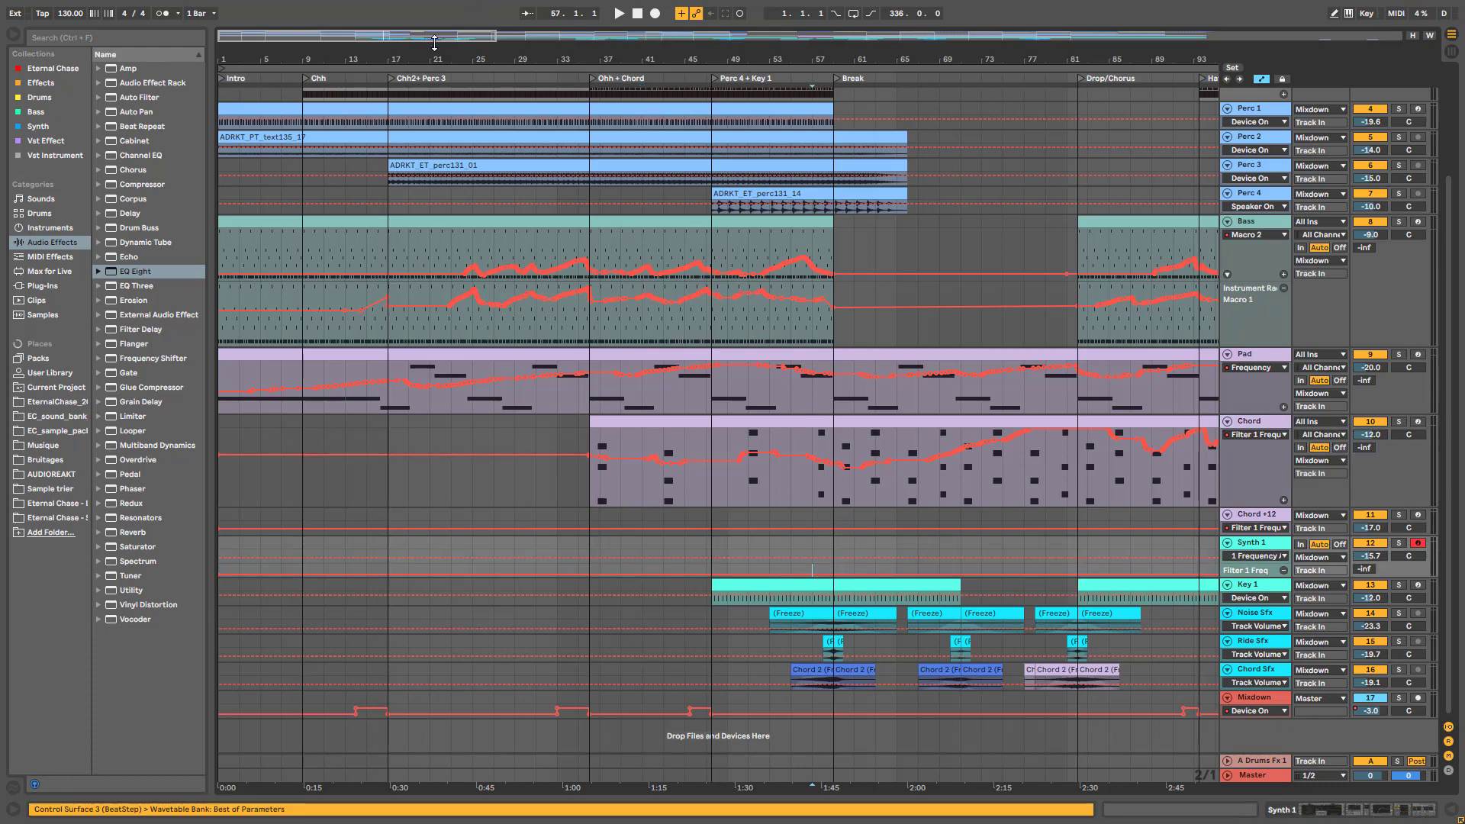
drag(434, 43, 606, 346)
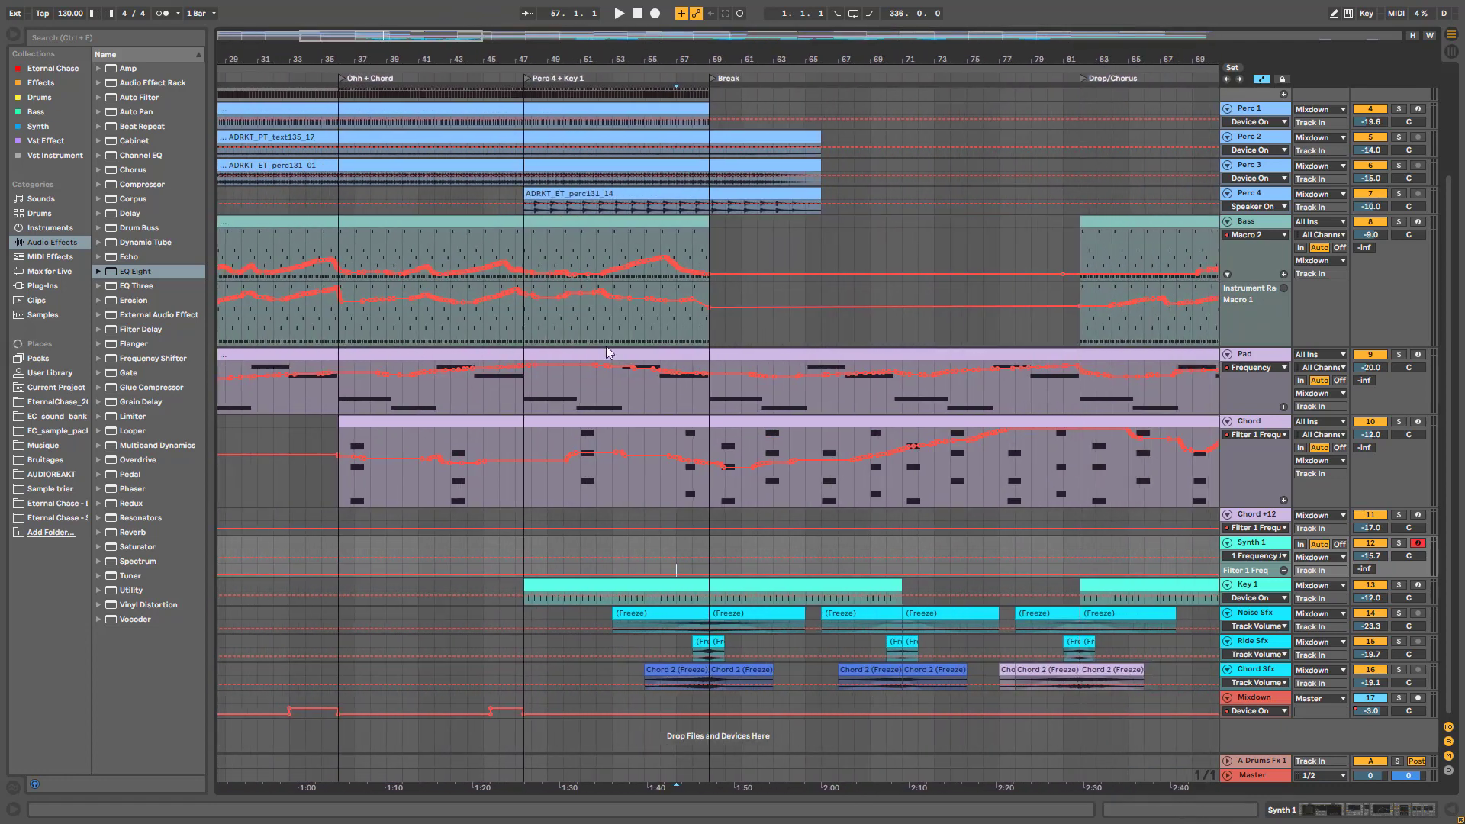
key(space)
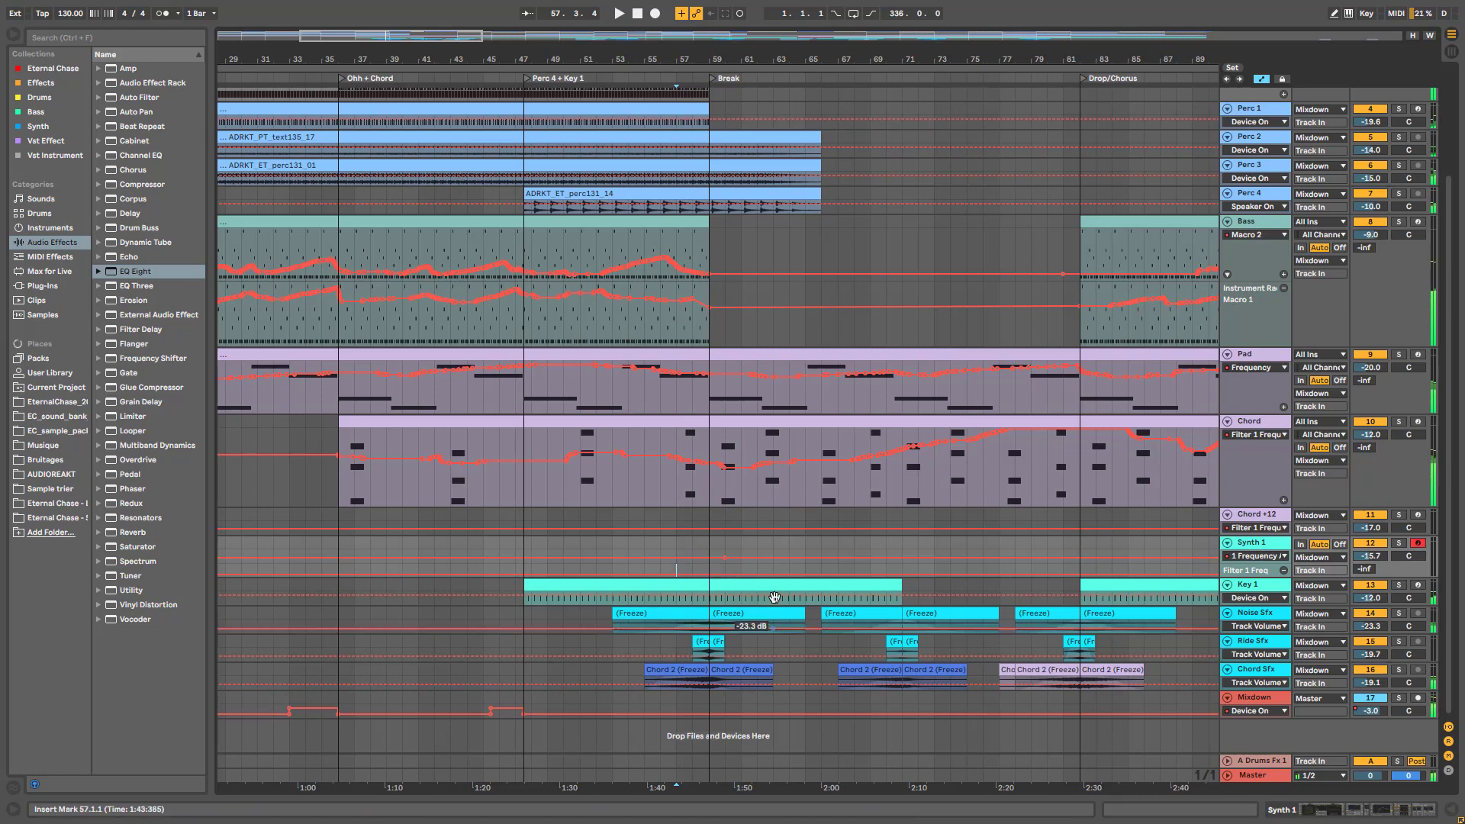
click(755, 544)
key(space)
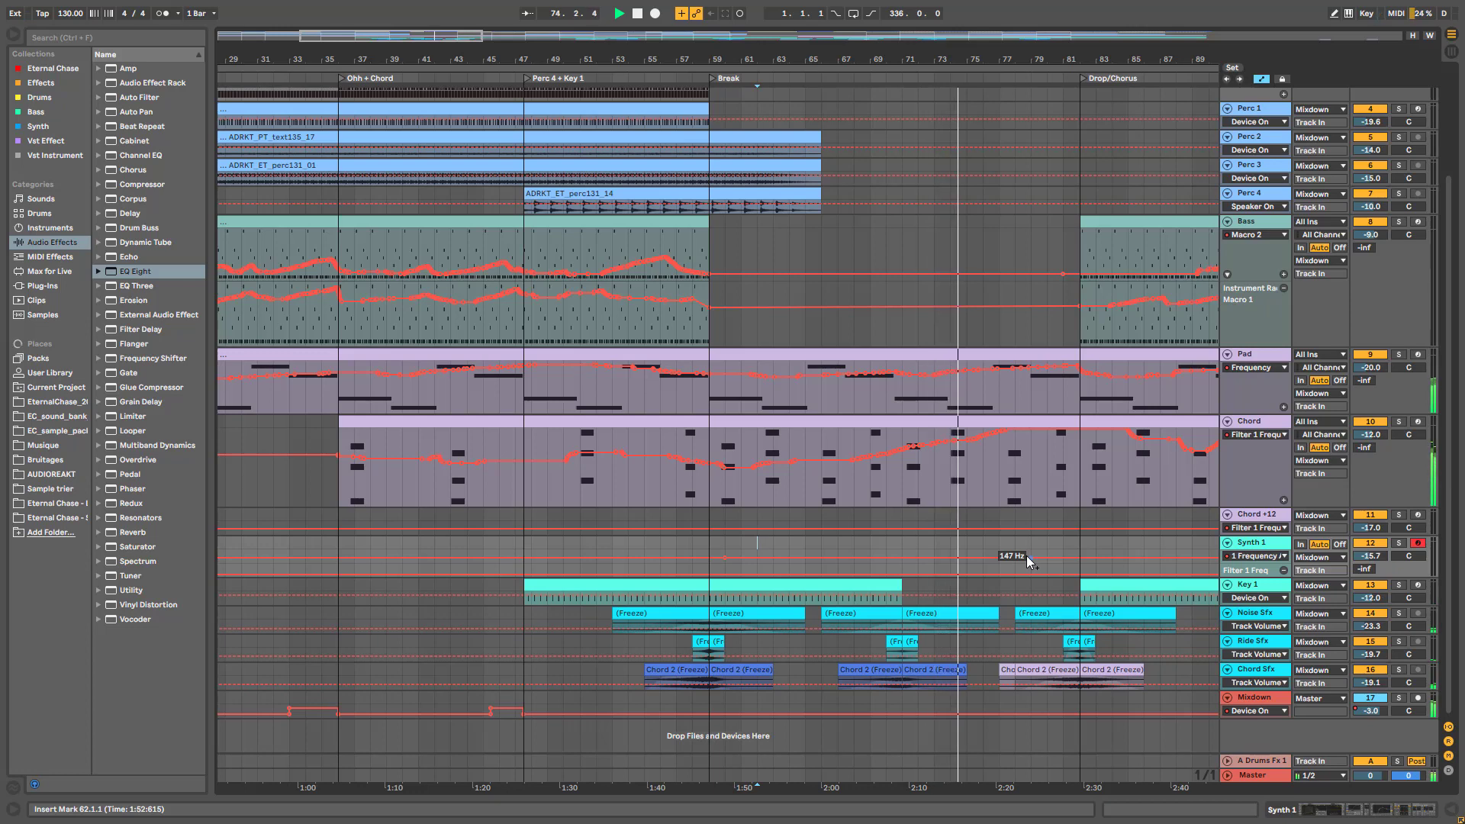
click(859, 586)
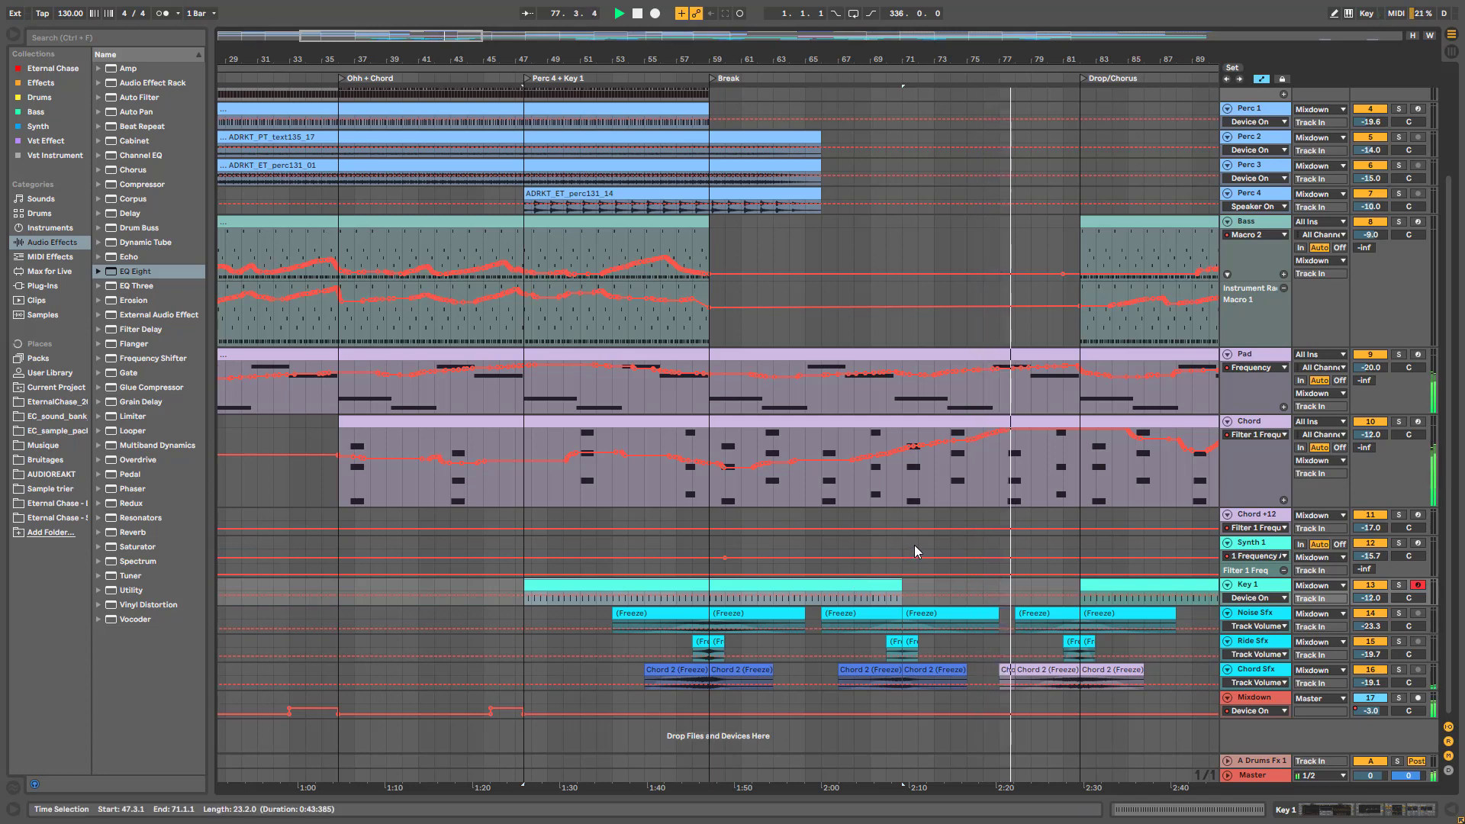
mouse_move(863, 455)
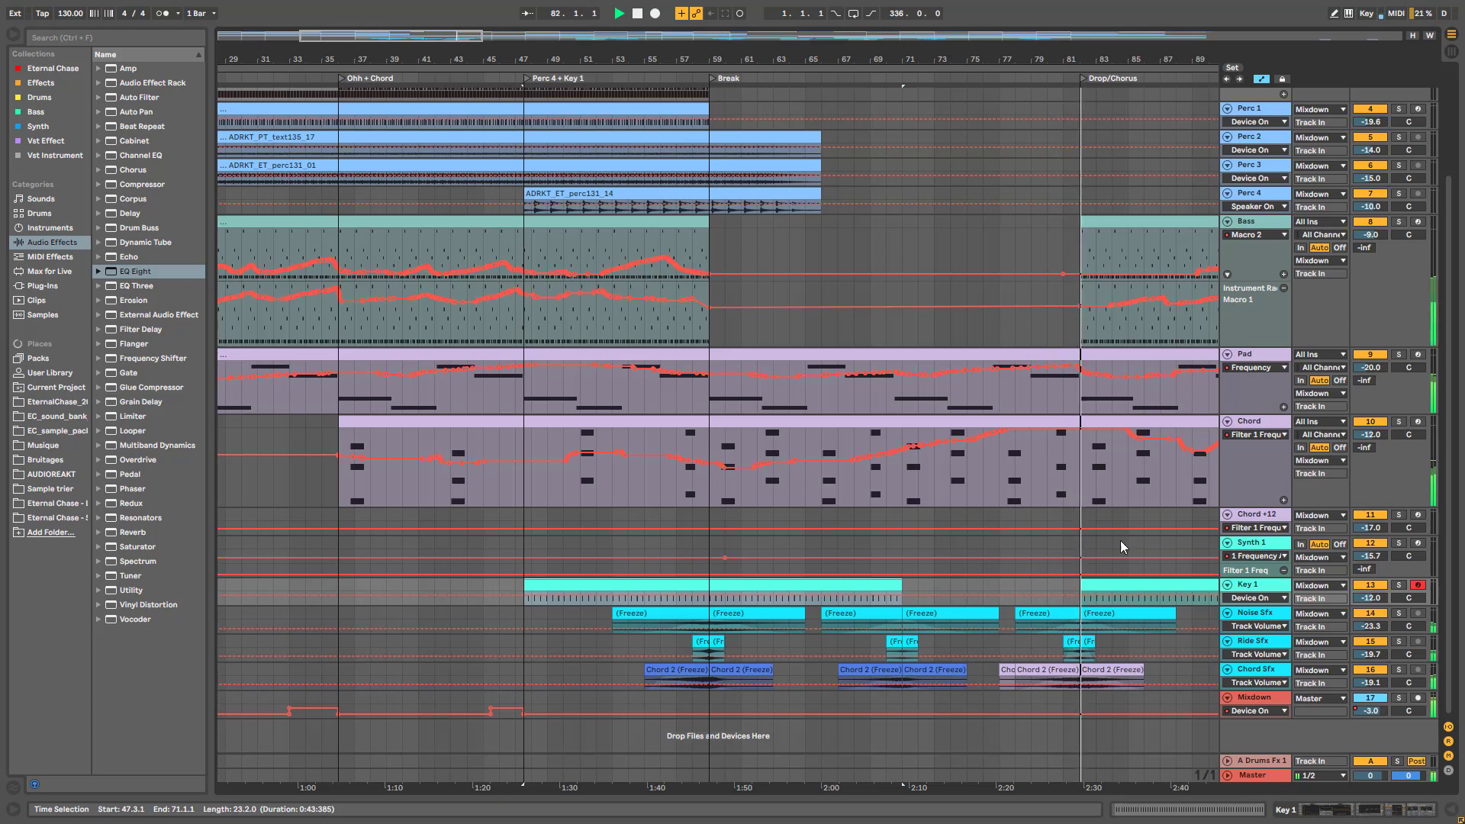
Zoom into bars 61–101 and move the start point on the Bass lane to bar 80
key(minus)
scroll(601, 471, right, 5)
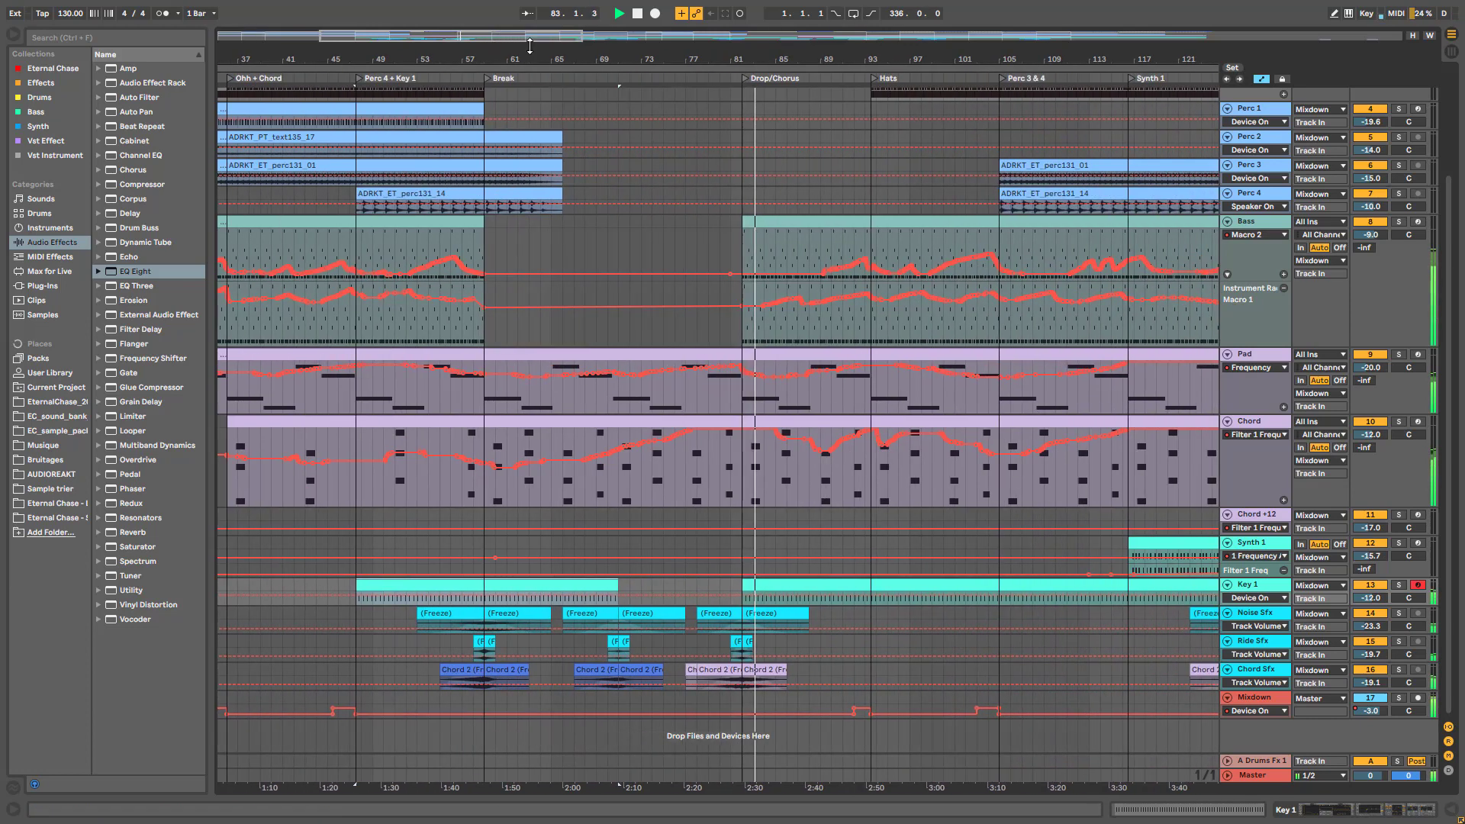
click(664, 549)
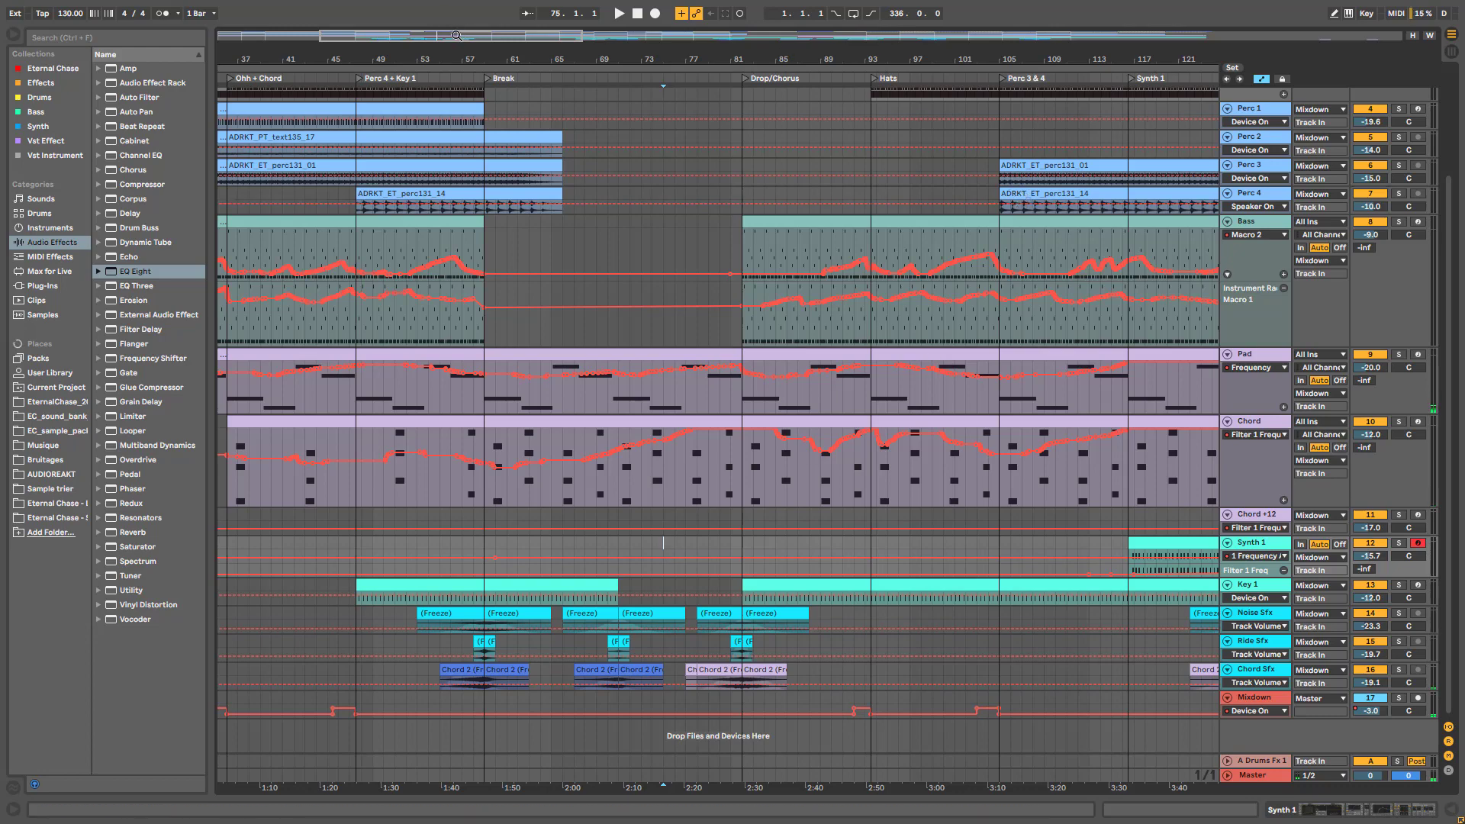
drag(457, 35, 522, 364)
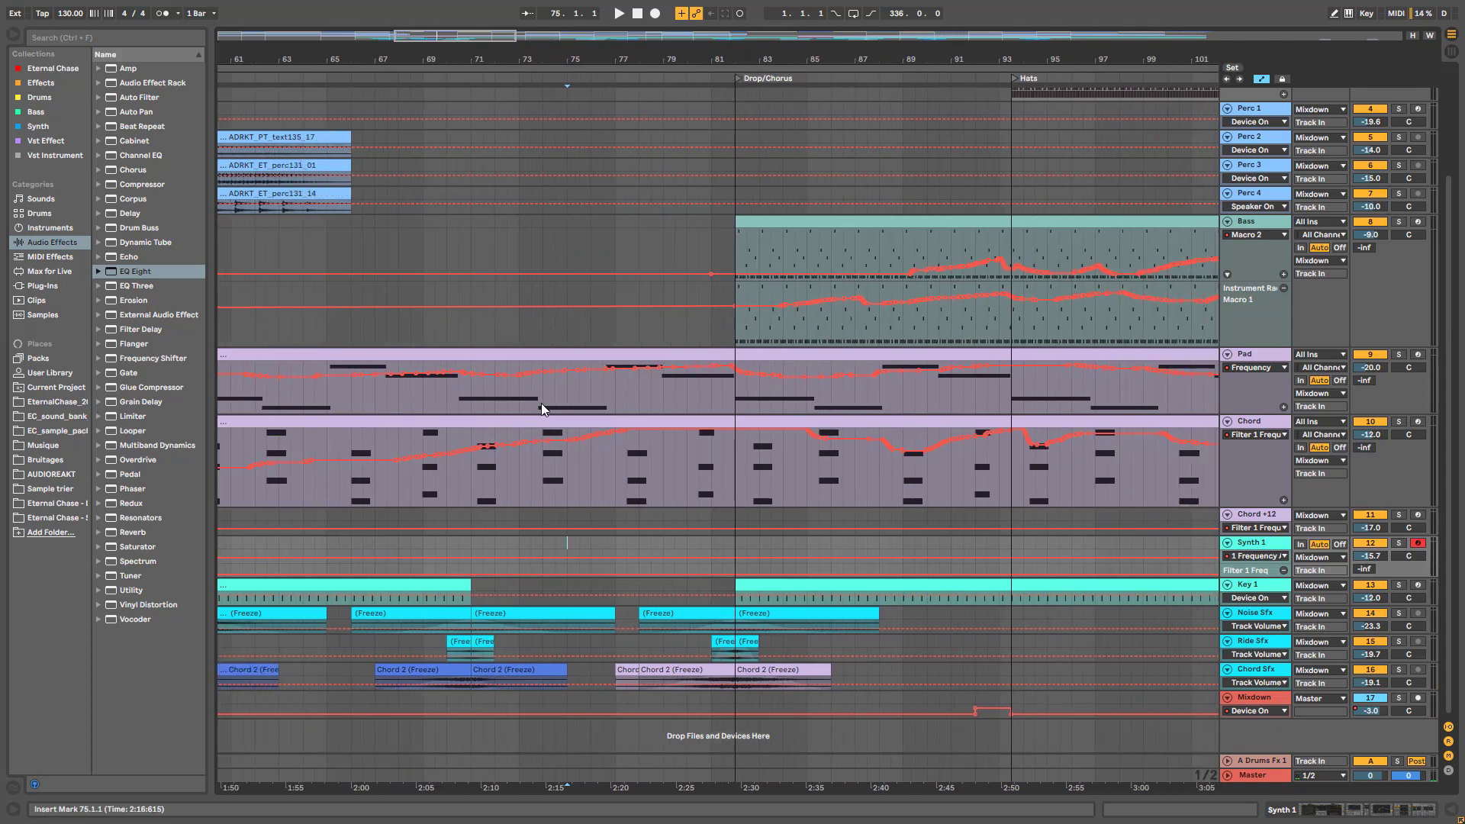
click(598, 344)
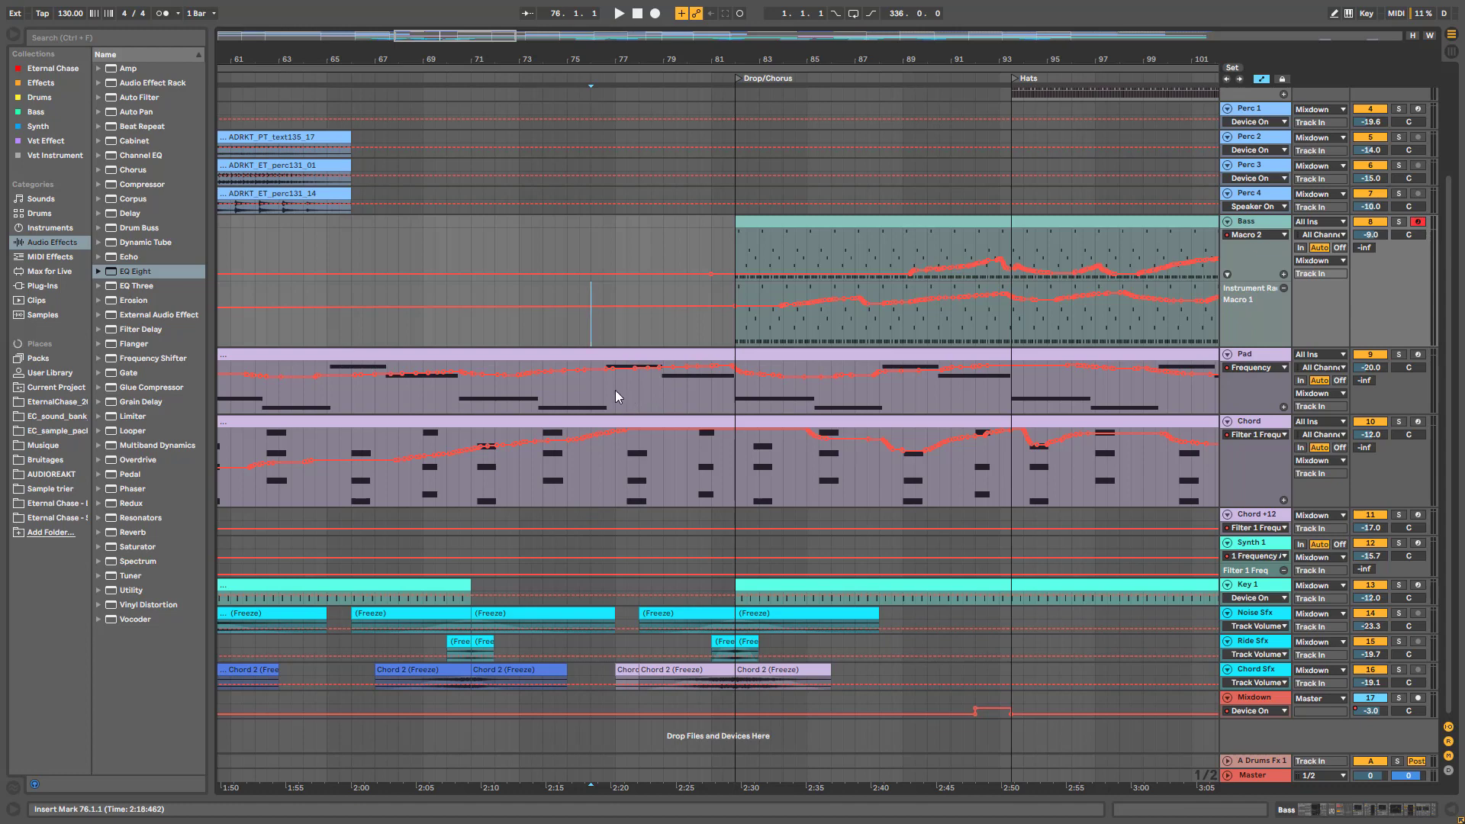
click(687, 237)
Play the arrangement from a start point in the Synth 1 lane
scroll(735, 244, up, 4)
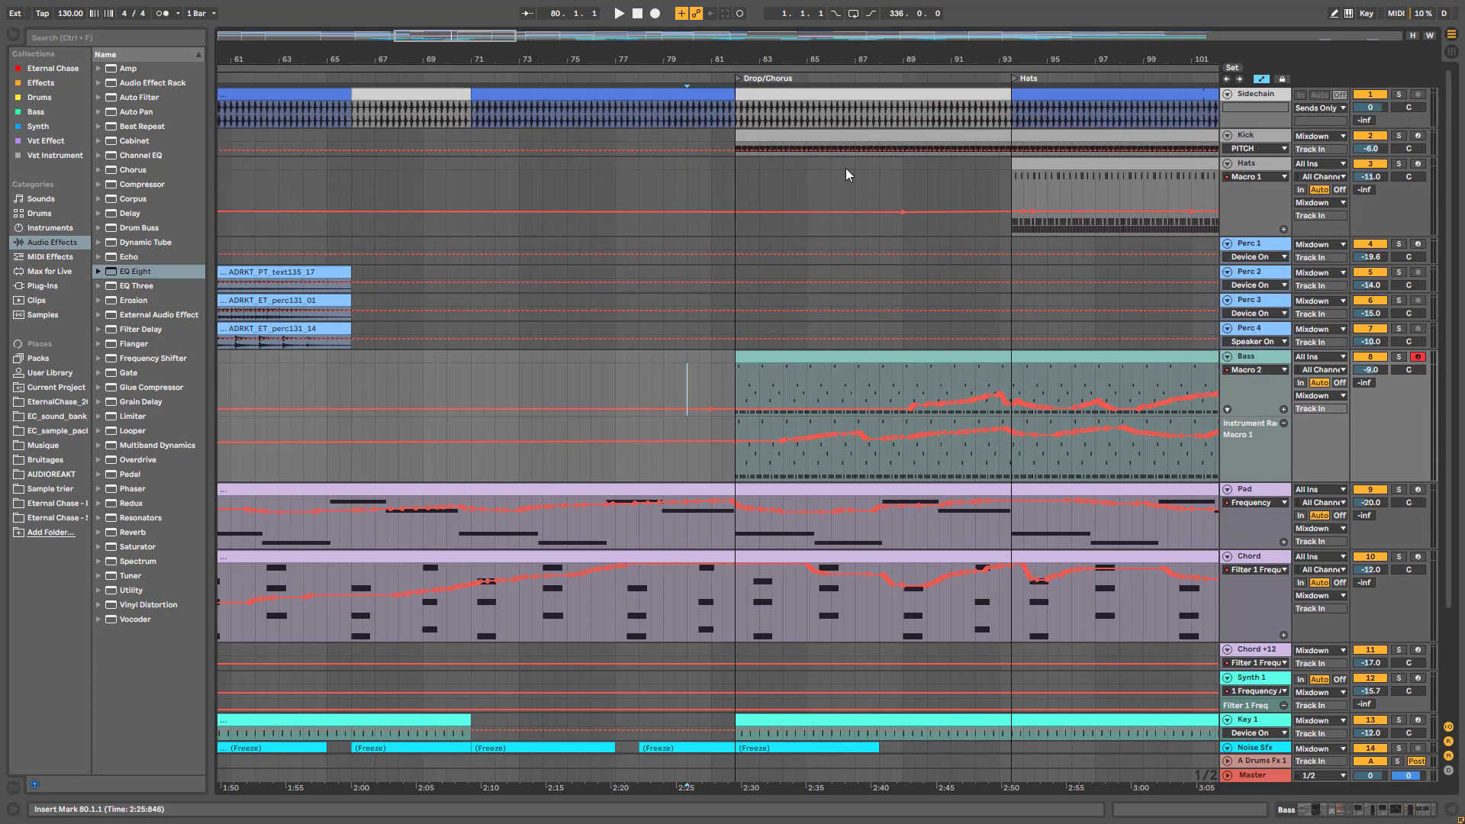
scroll(821, 369, down, 4)
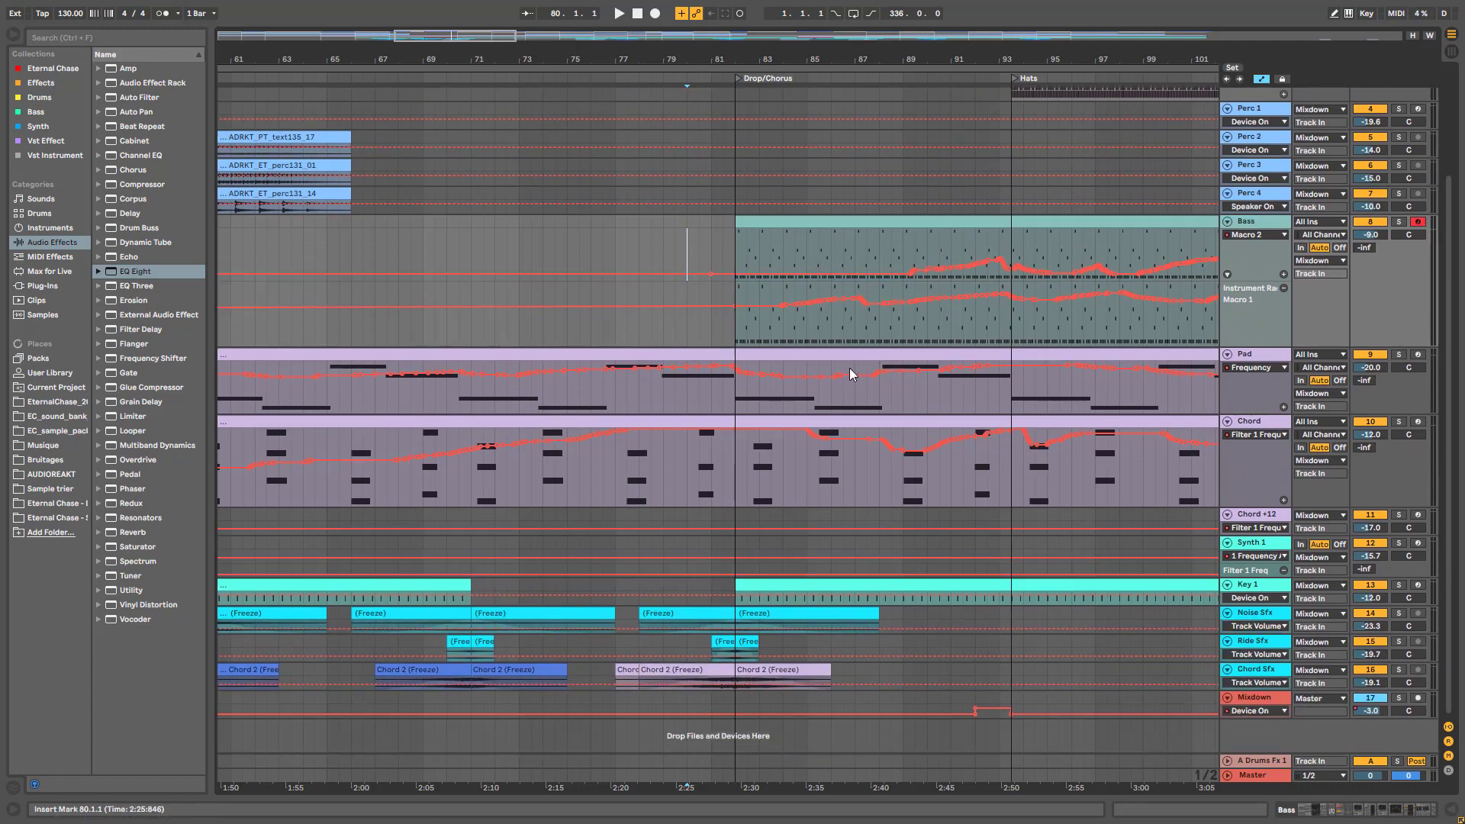
mouse_move(768, 377)
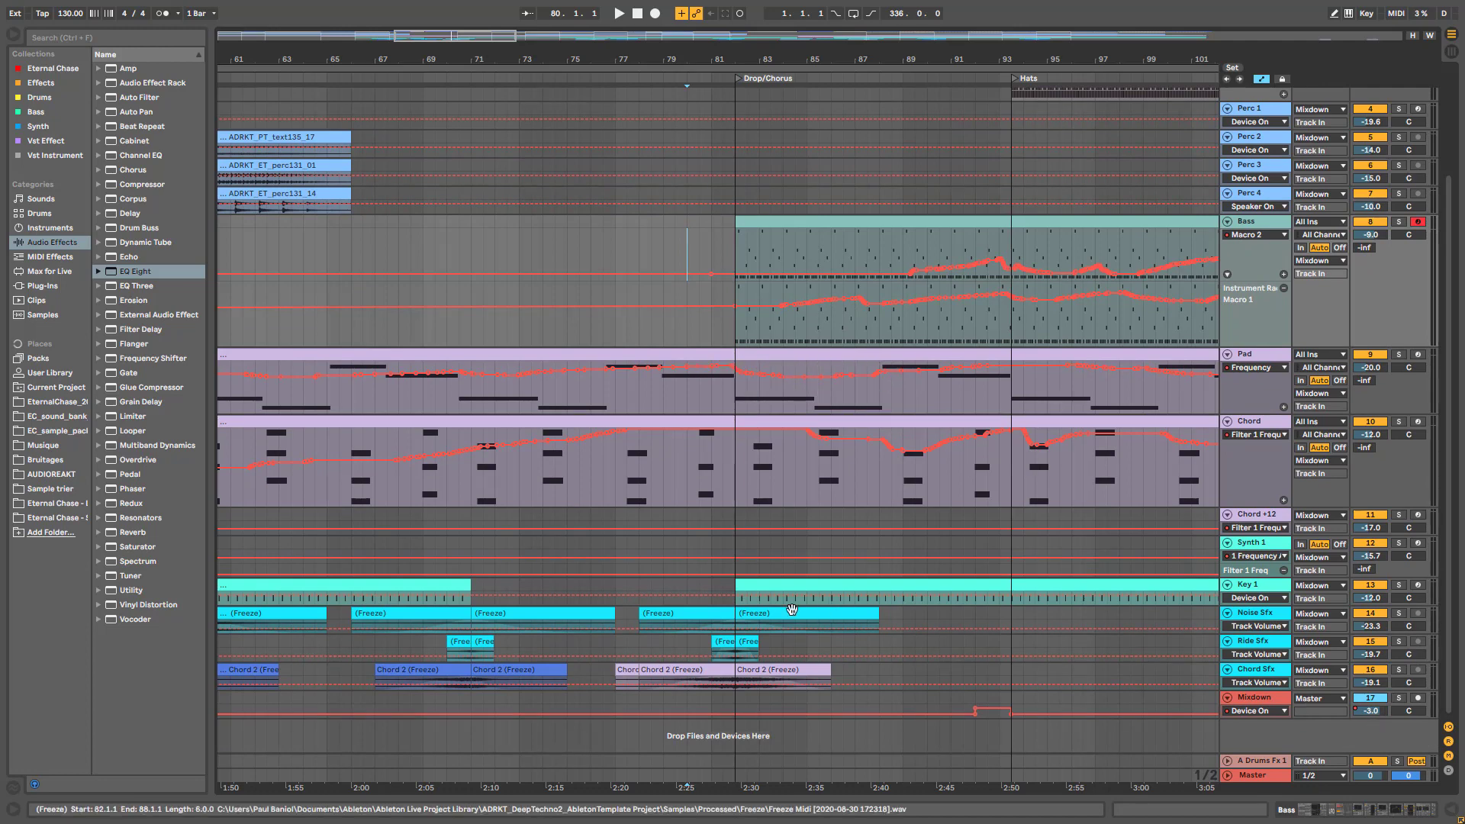
mouse_move(875, 600)
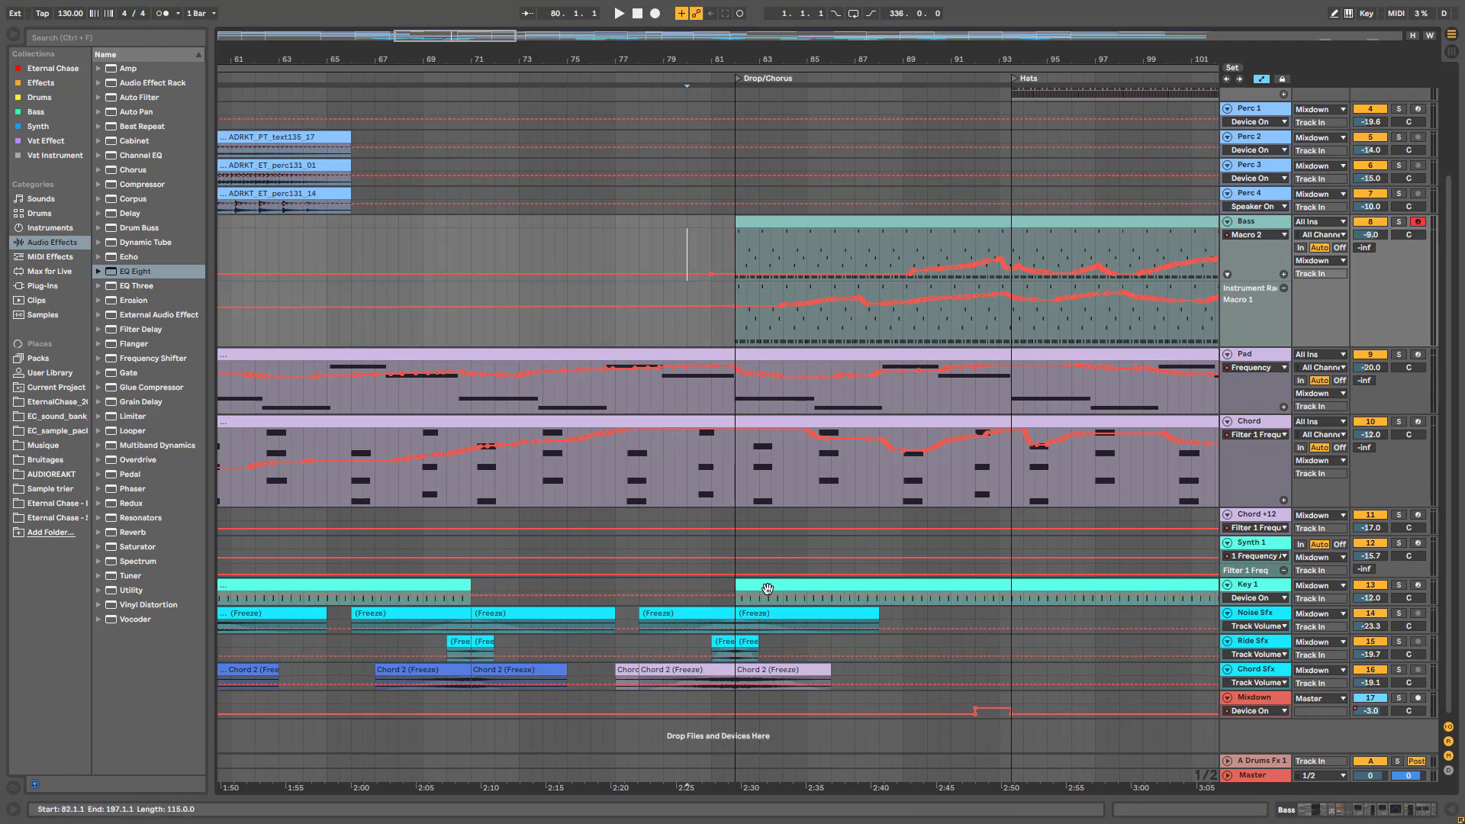
click(738, 554)
key(space)
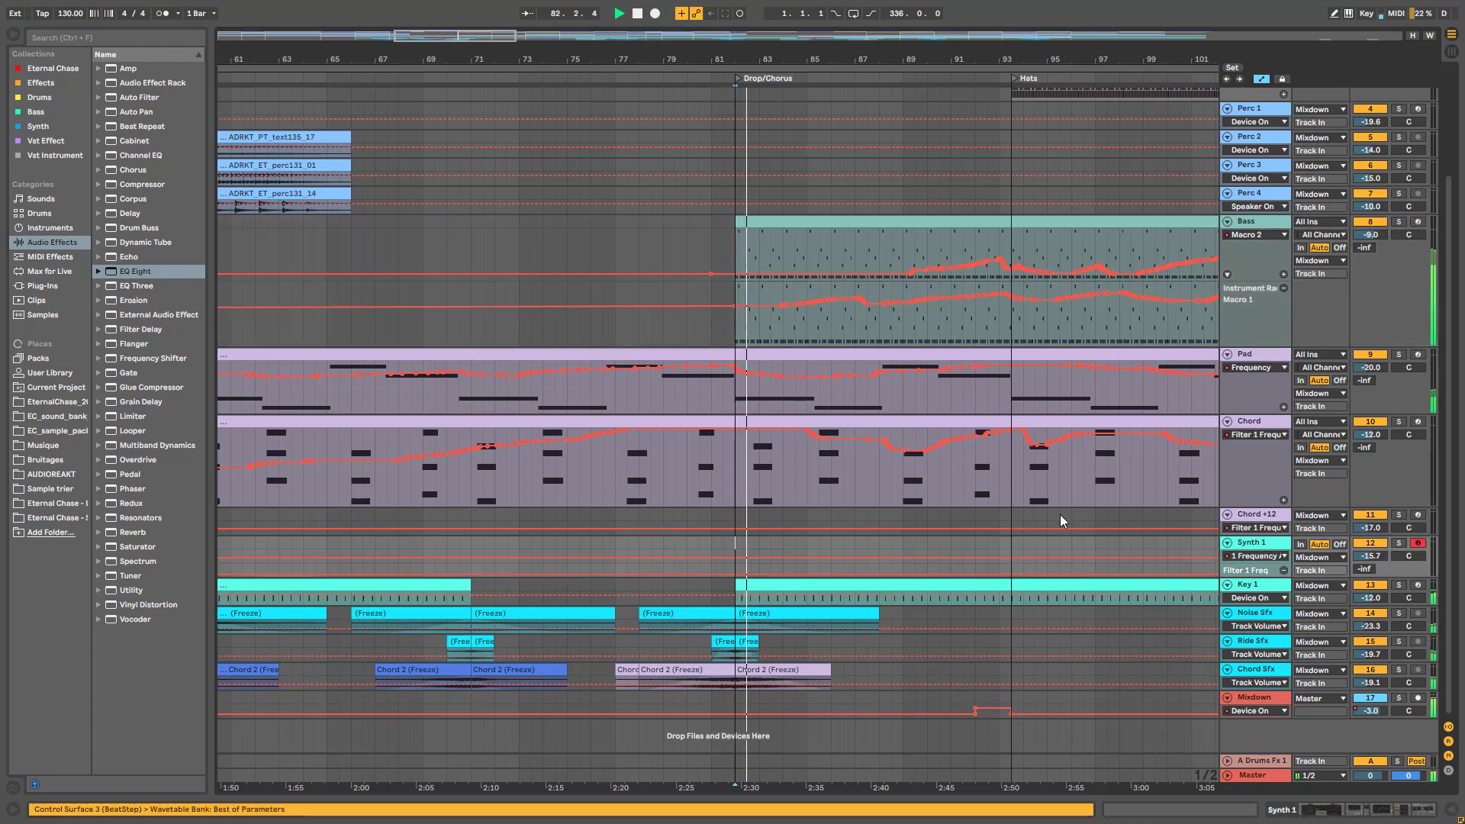
Zoom out and make the Bass and Chord lanes shorter
key(minus)
key(minus)
key(minus)
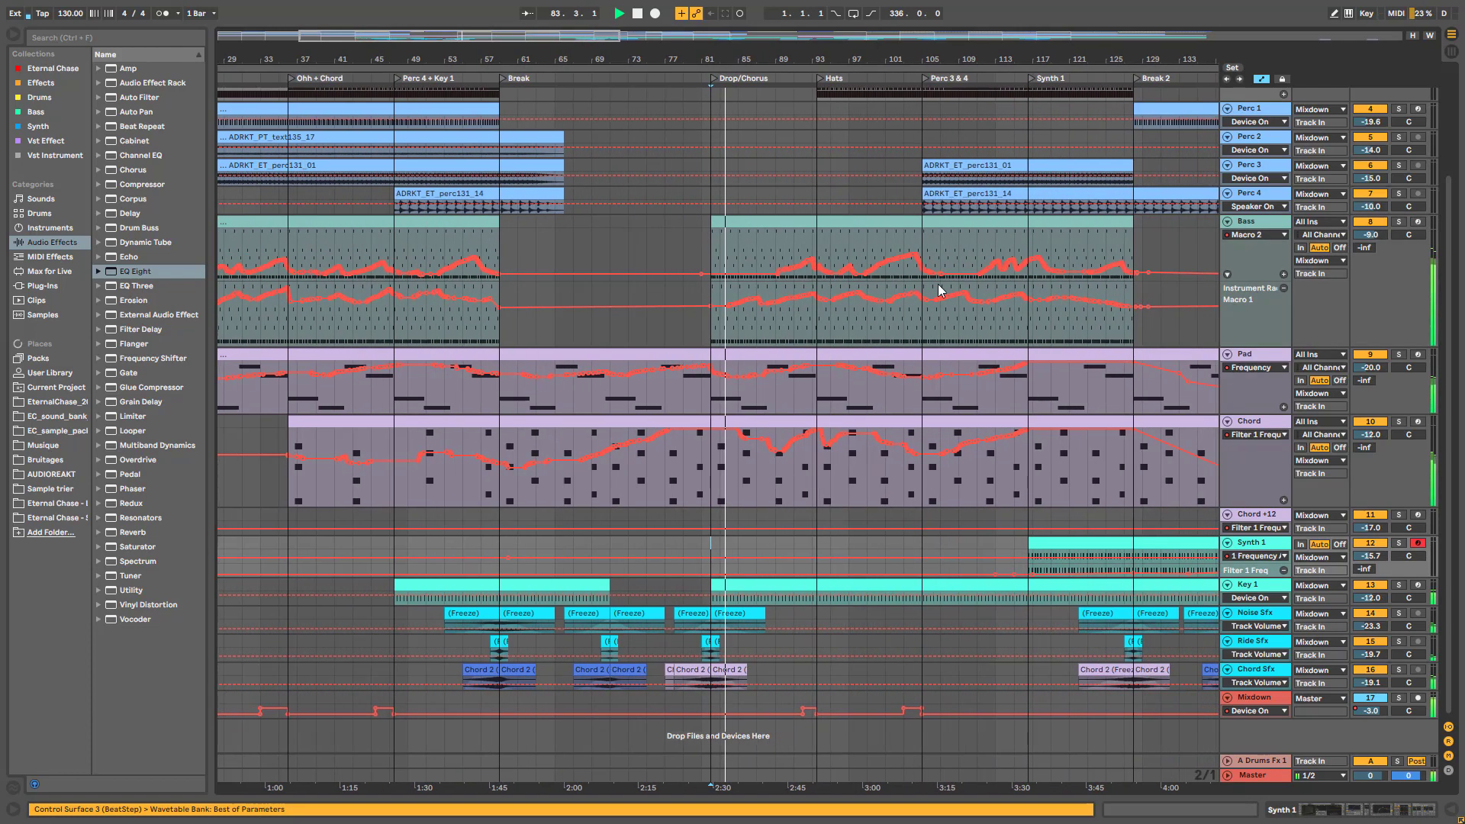
drag(1252, 345, 1250, 284)
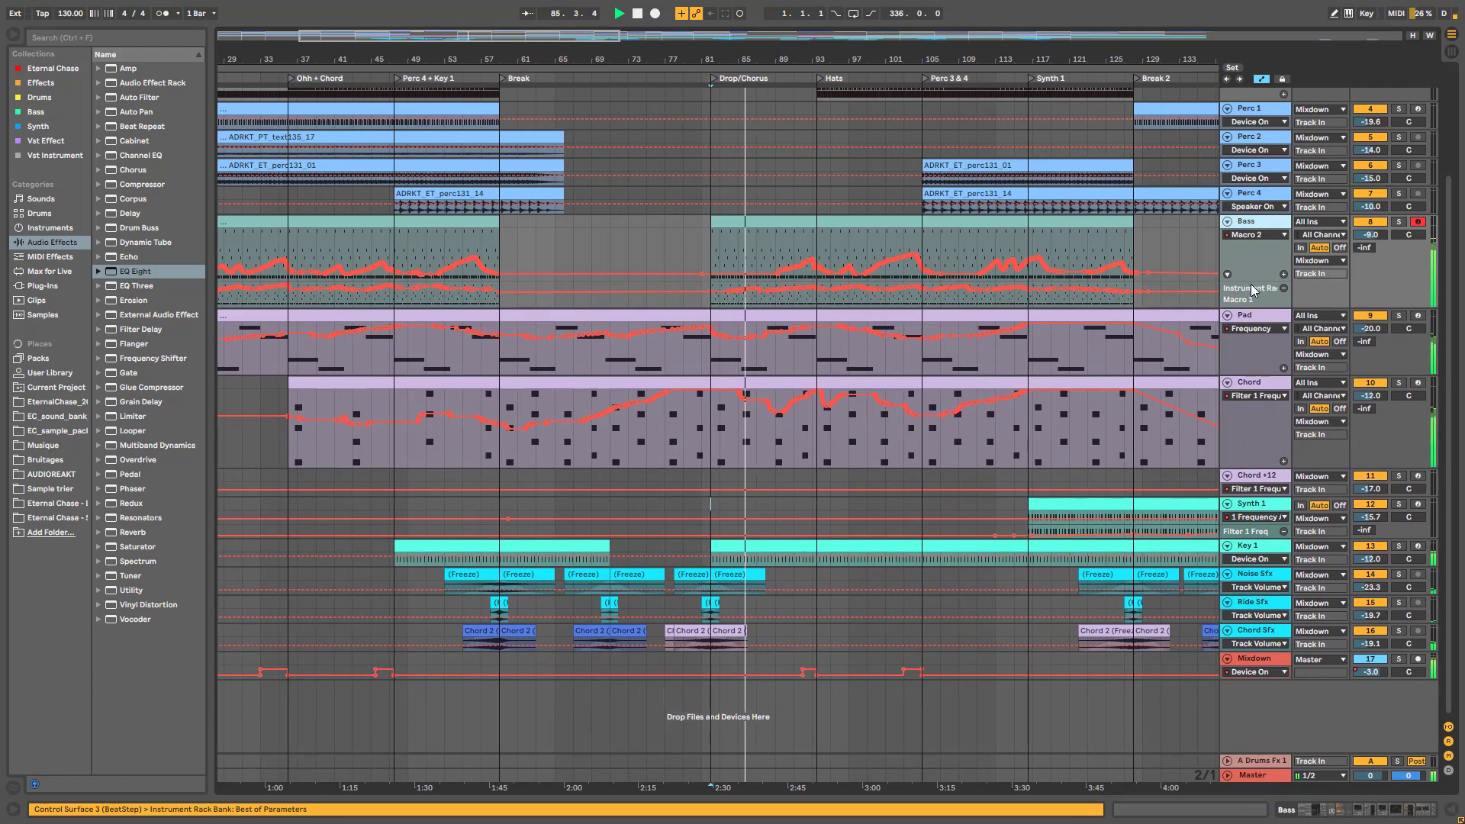
drag(1251, 276, 1252, 250)
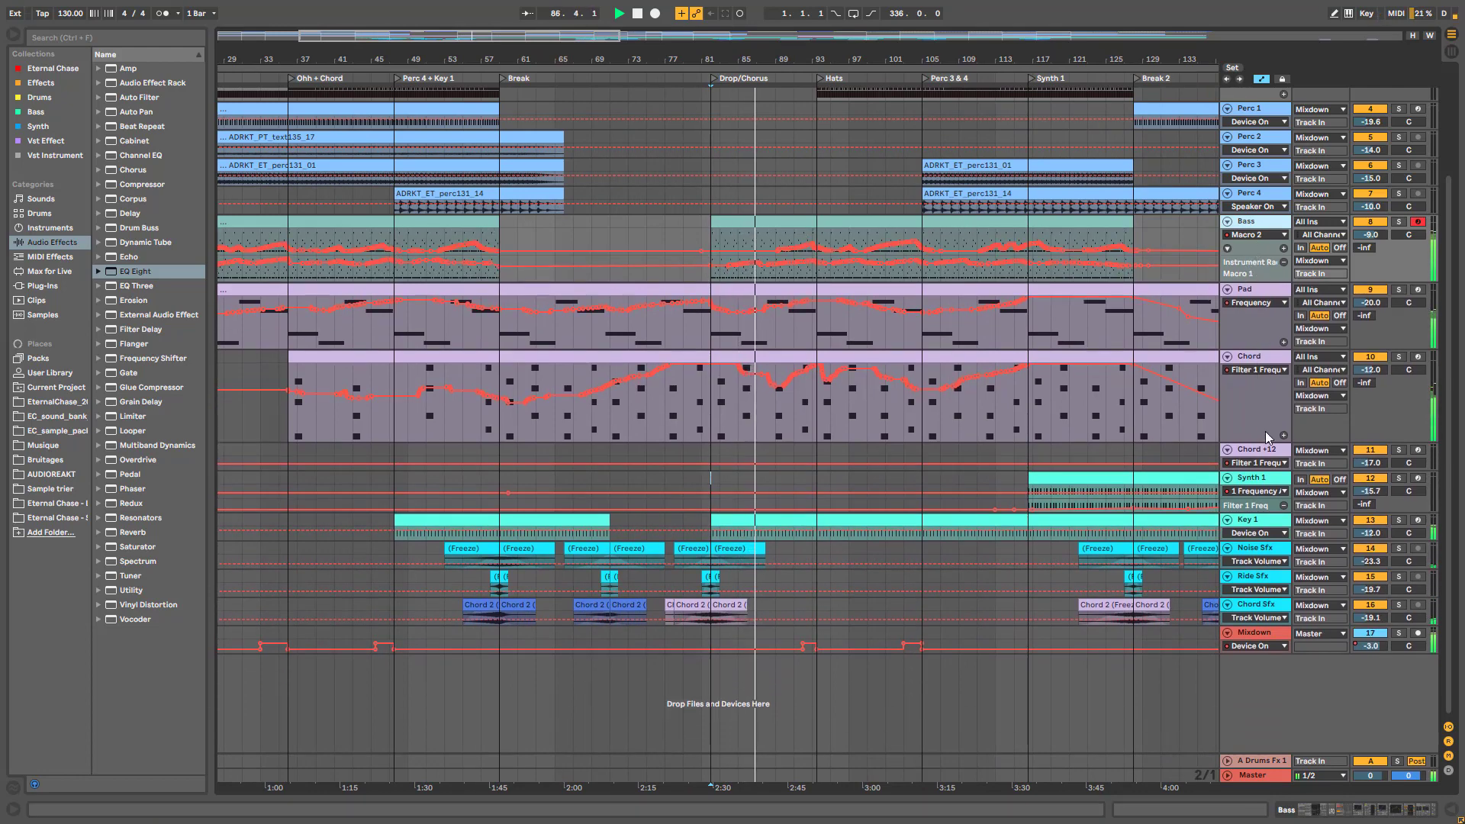
drag(1276, 440, 1280, 409)
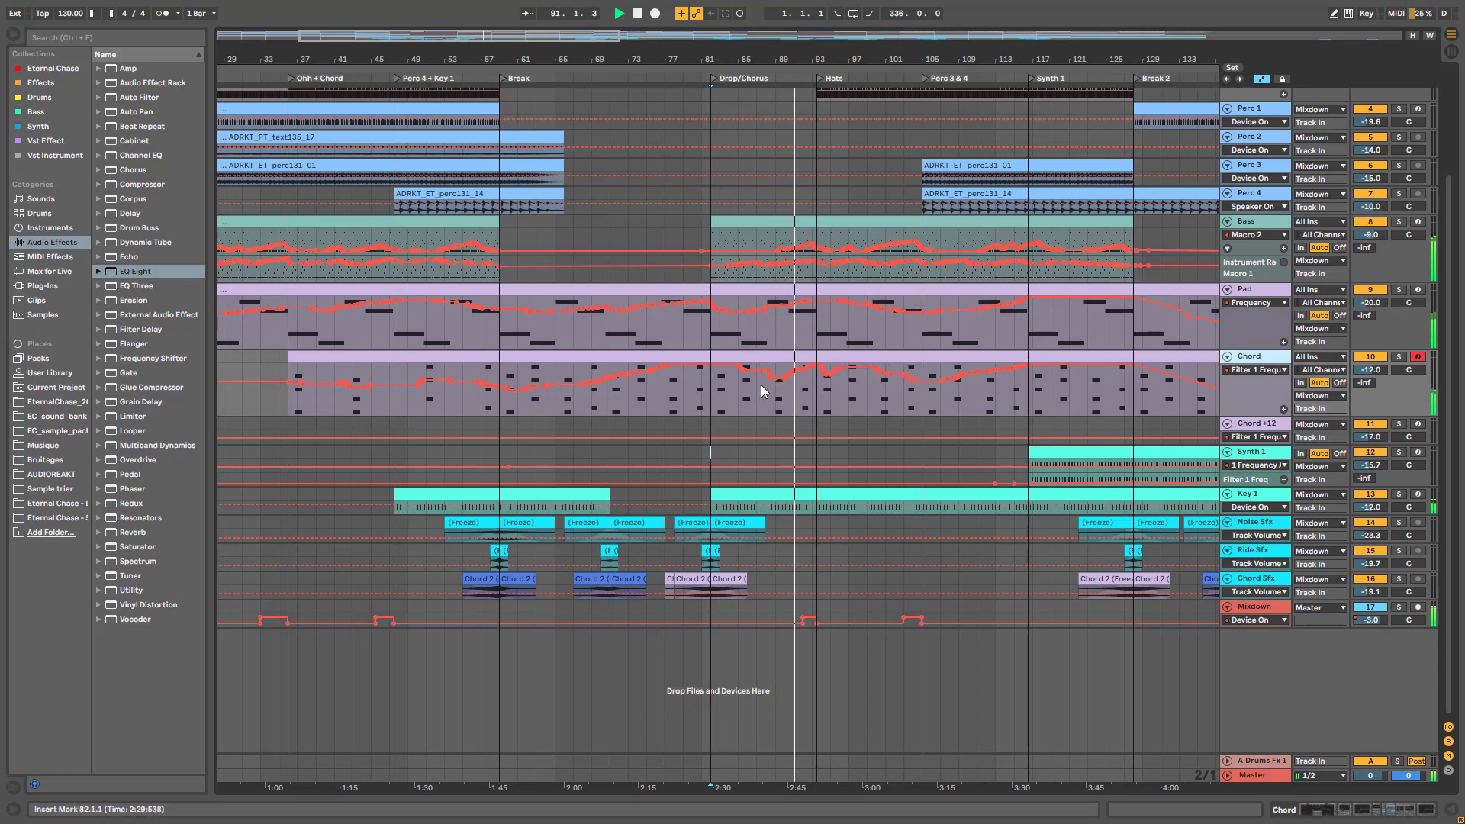
Solo the Bass track briefly, unsolo it, and set the start point at bar 93
scroll(877, 337, up, 1)
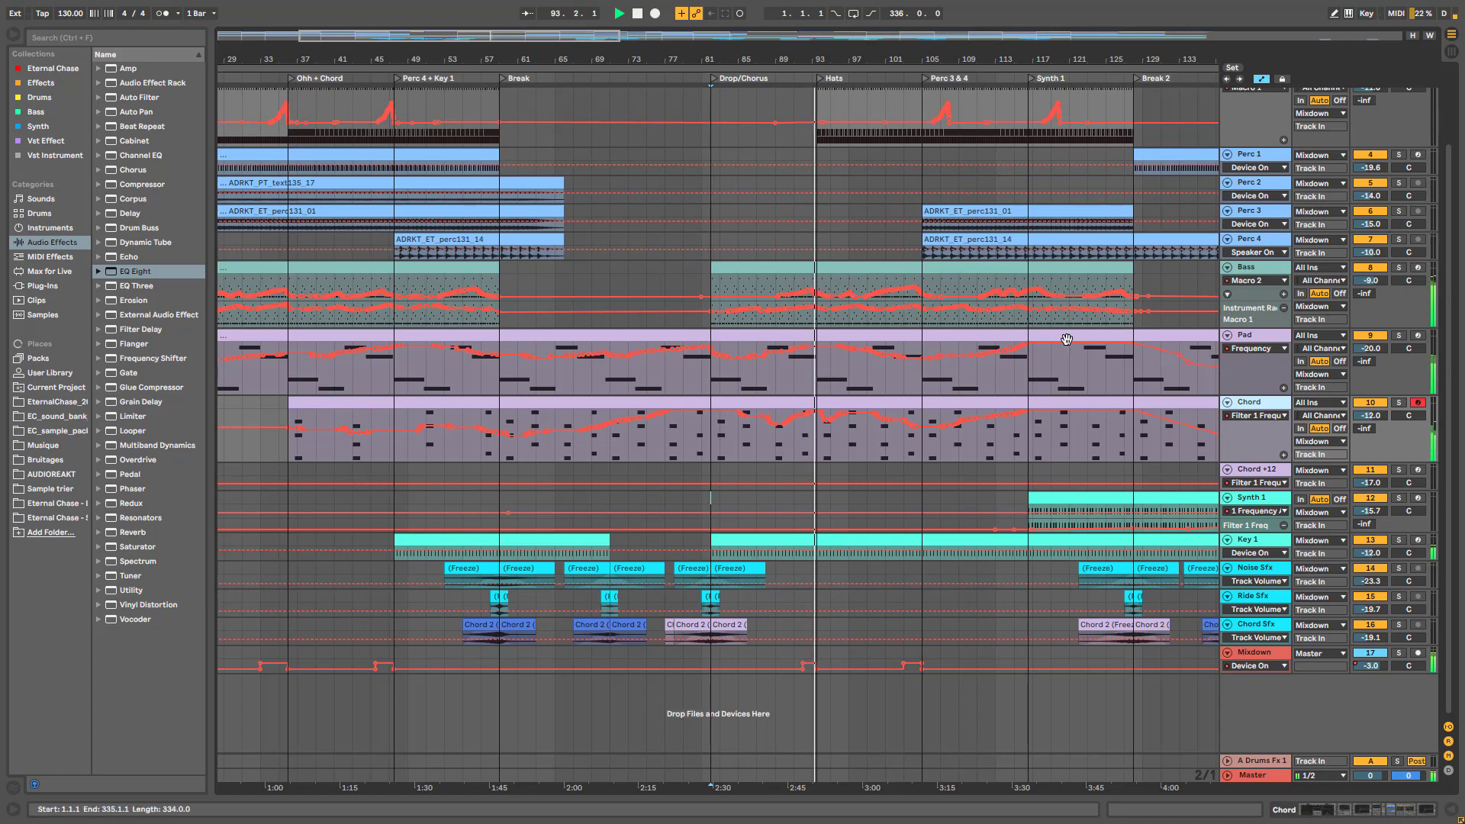
click(1400, 267)
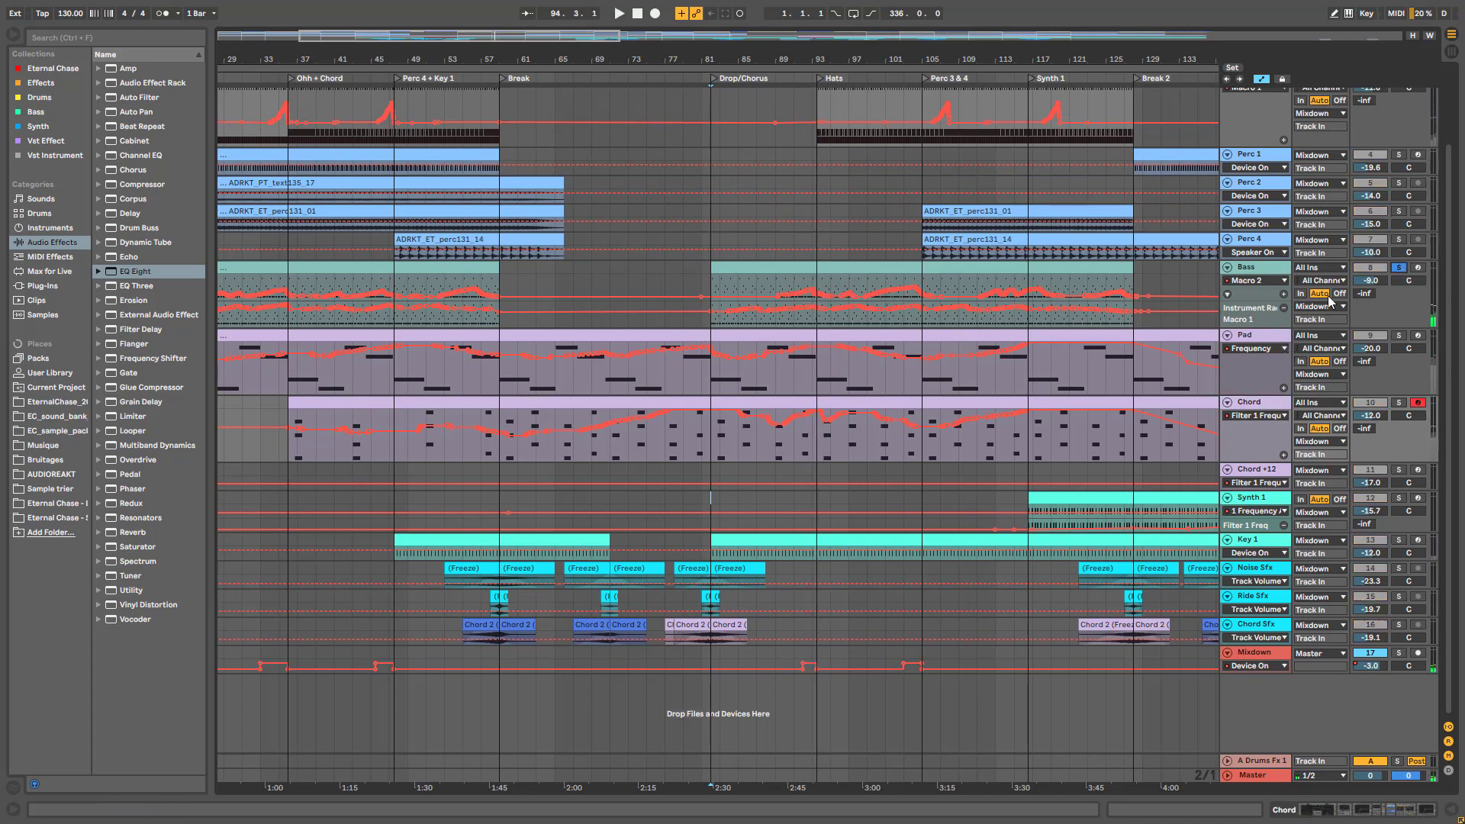
click(1399, 268)
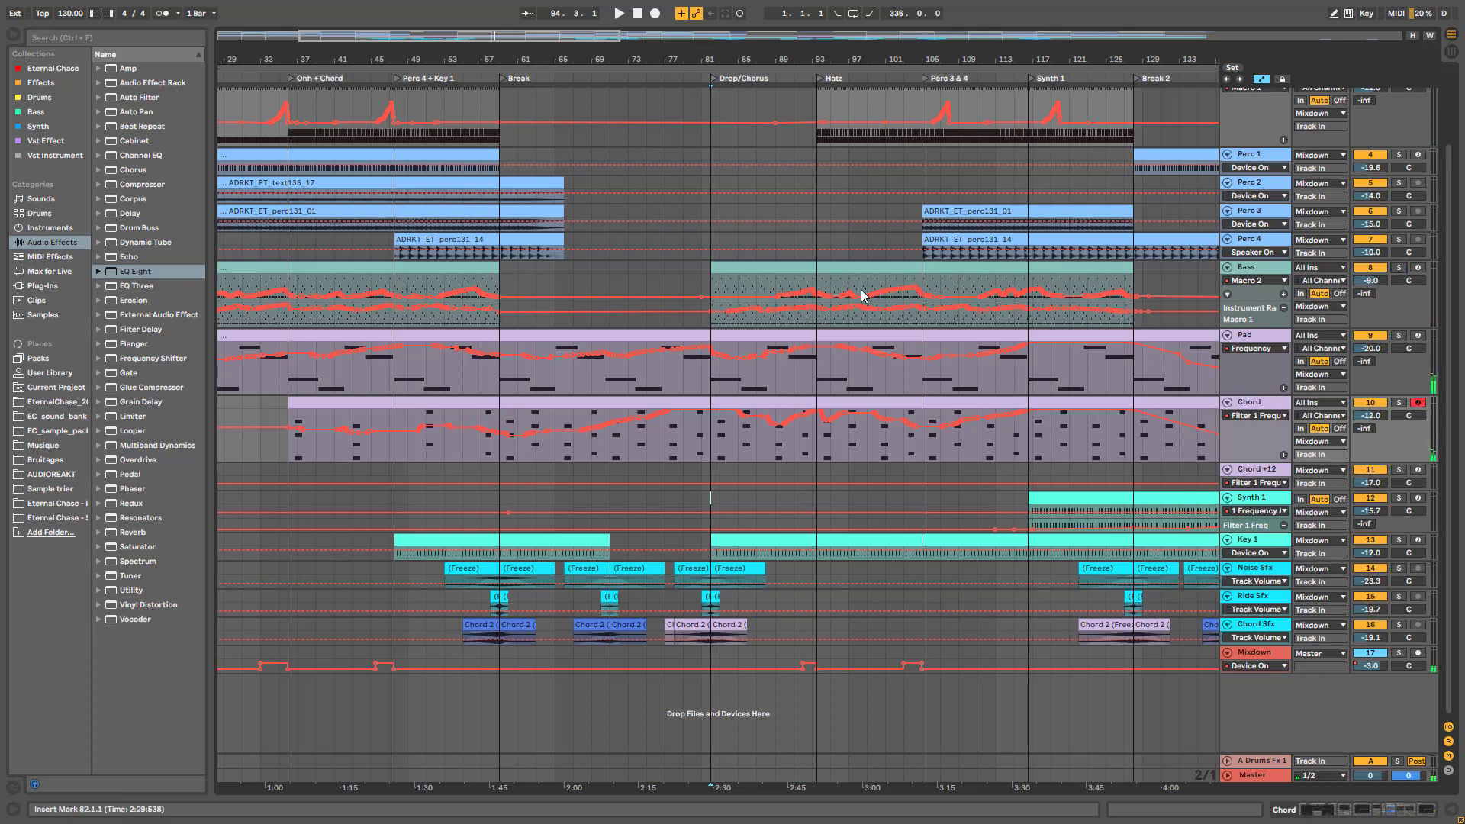
scroll(863, 292, up, 3)
click(816, 241)
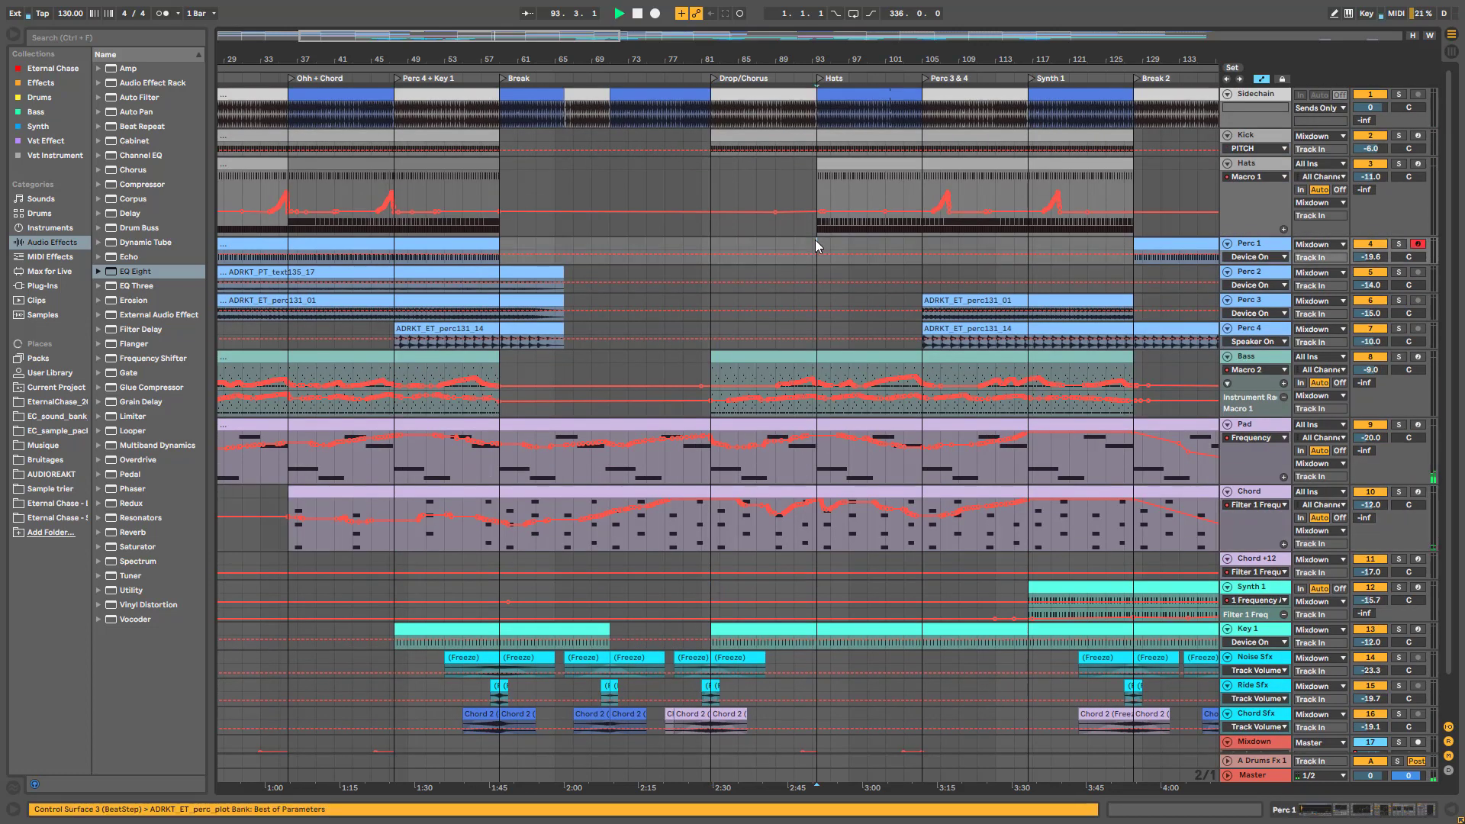
Play from bar 93, set the insert point at bar 99, and zoom into bars 73–153
key(space)
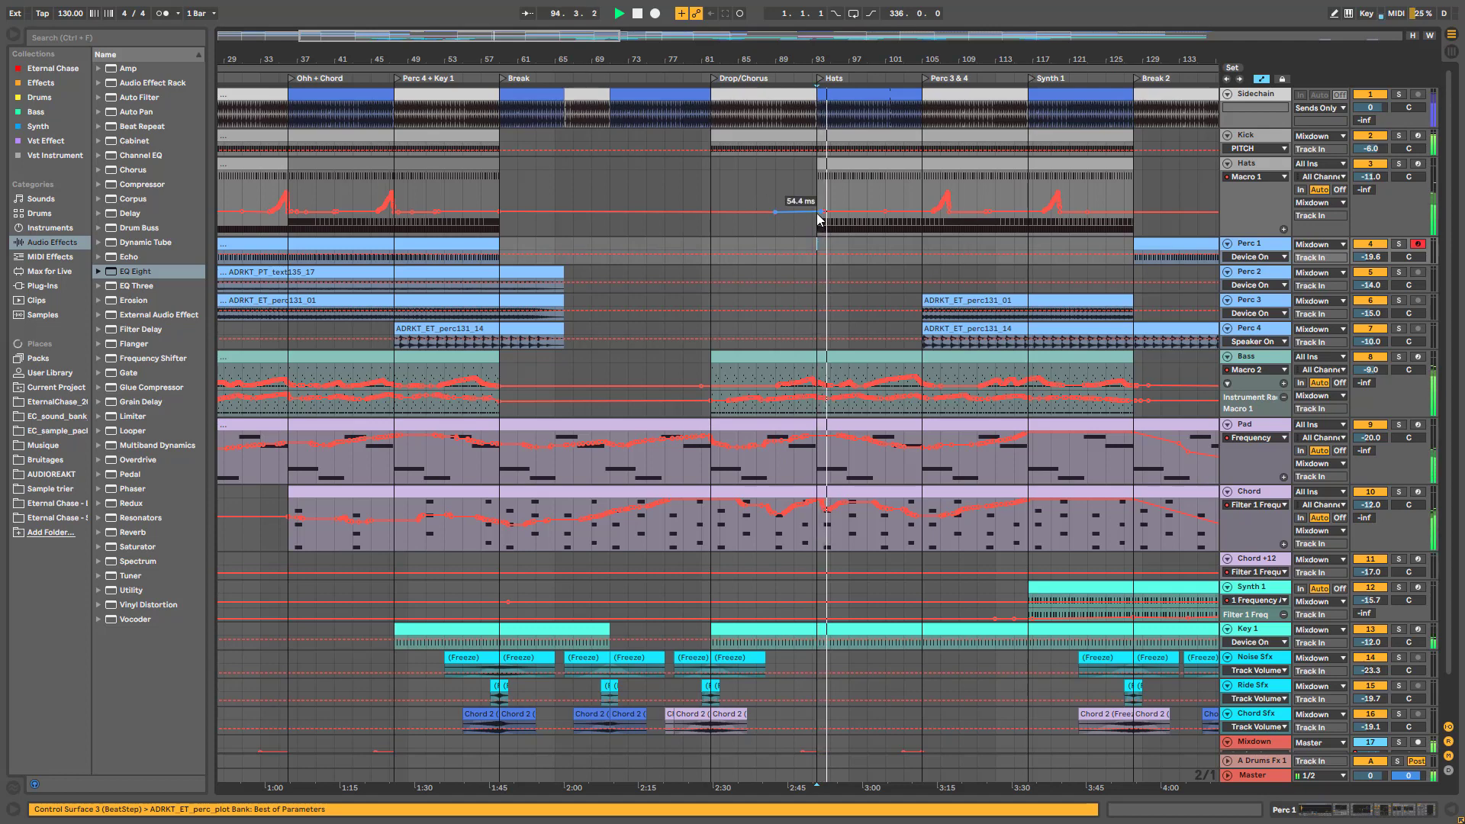
click(872, 169)
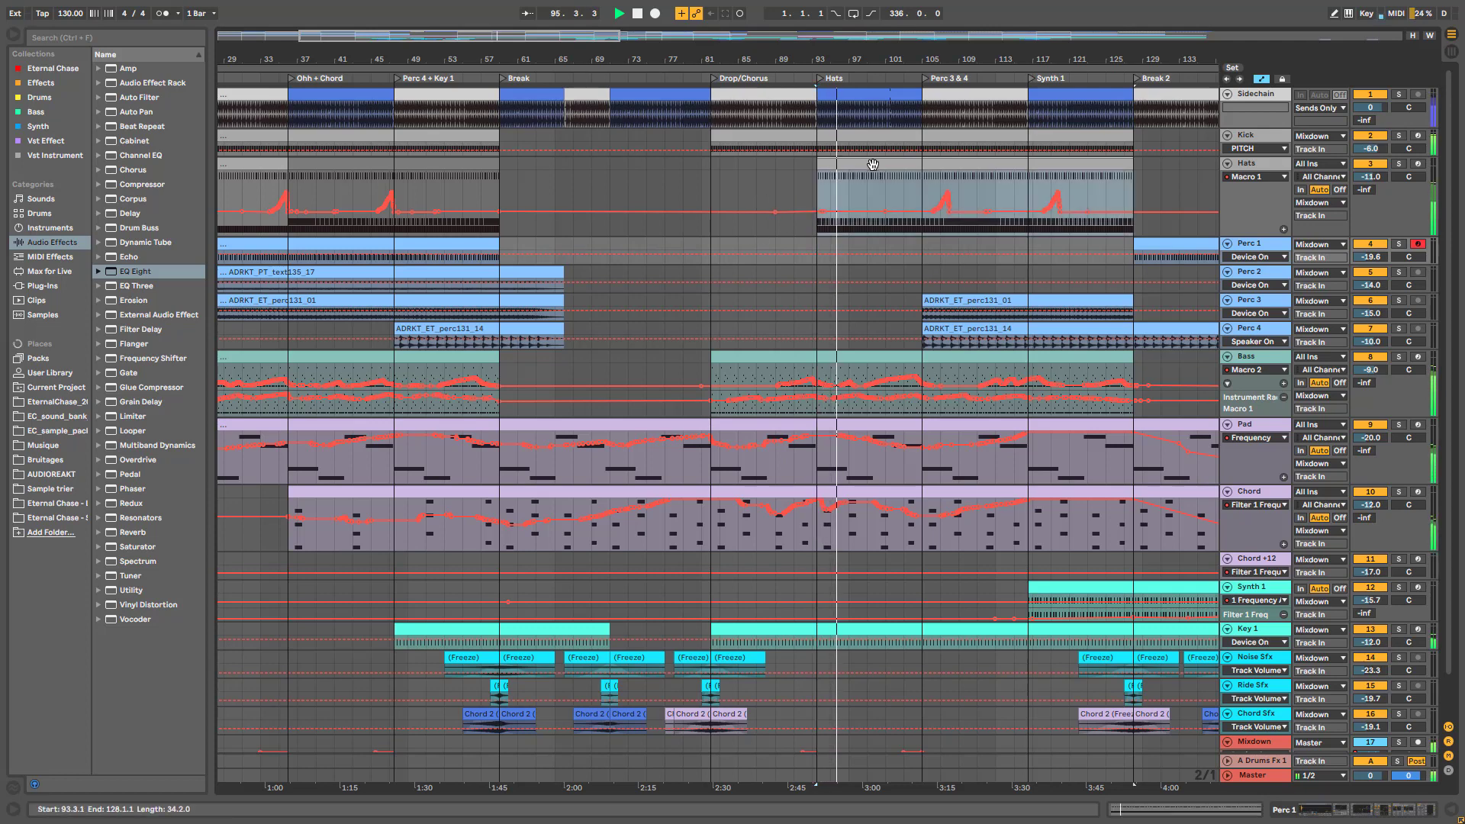
right_click(1100, 172)
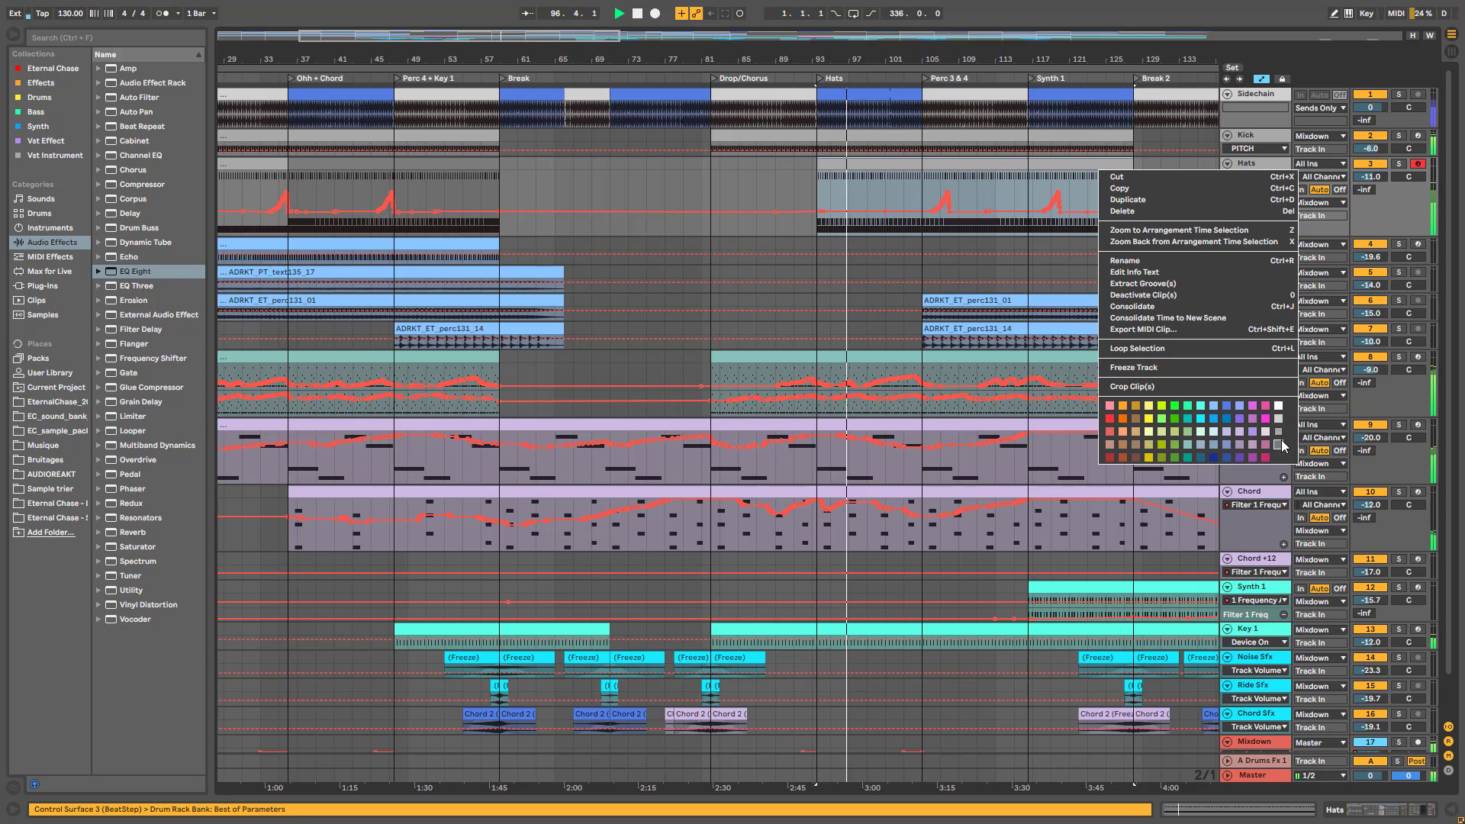
click(1280, 438)
click(871, 192)
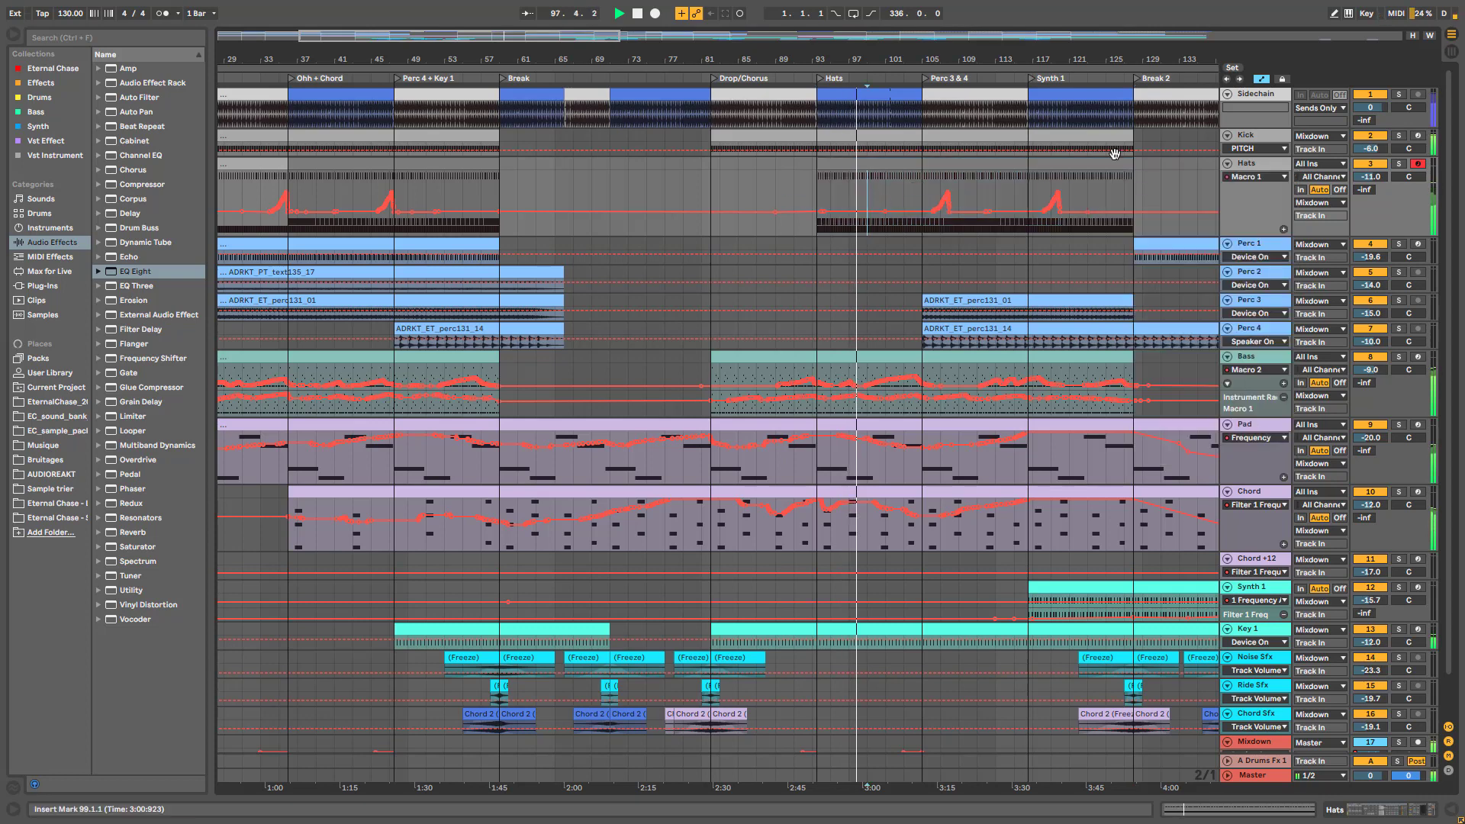
scroll(920, 482, down, 2)
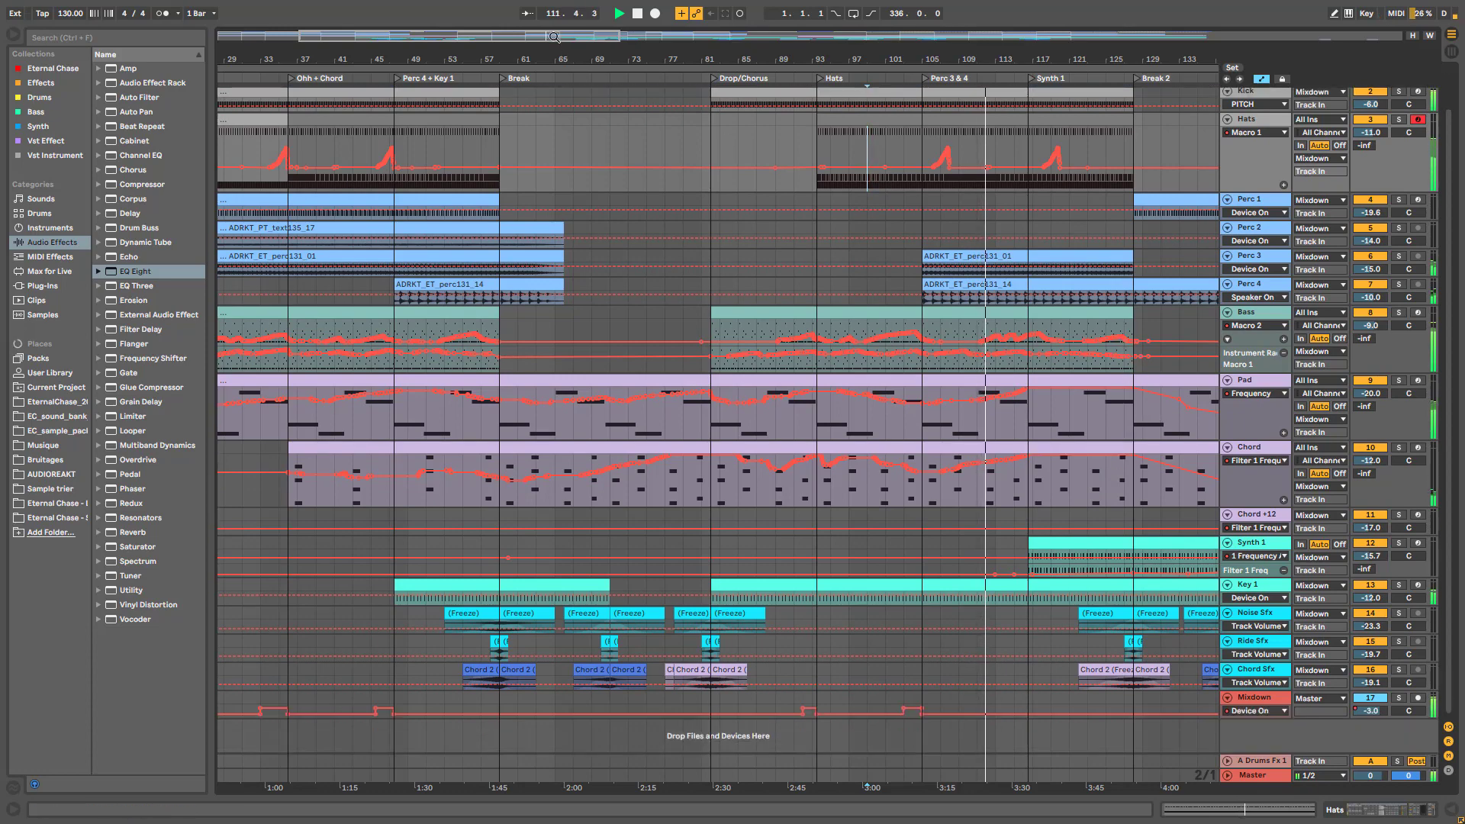
drag(567, 52, 546, 65)
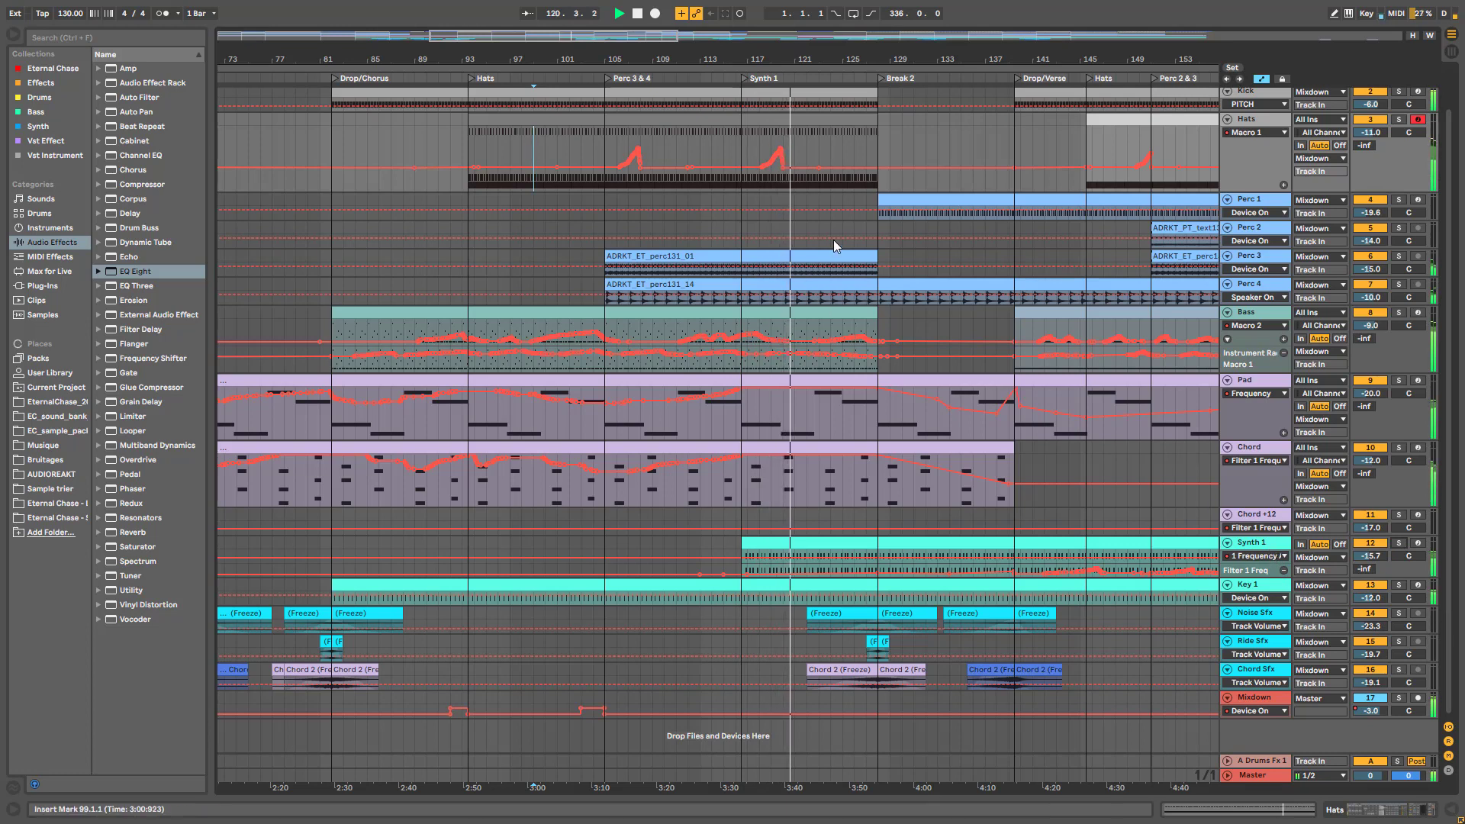
Stop playback and make the Synth 1 lane taller
scroll(859, 231, up, 2)
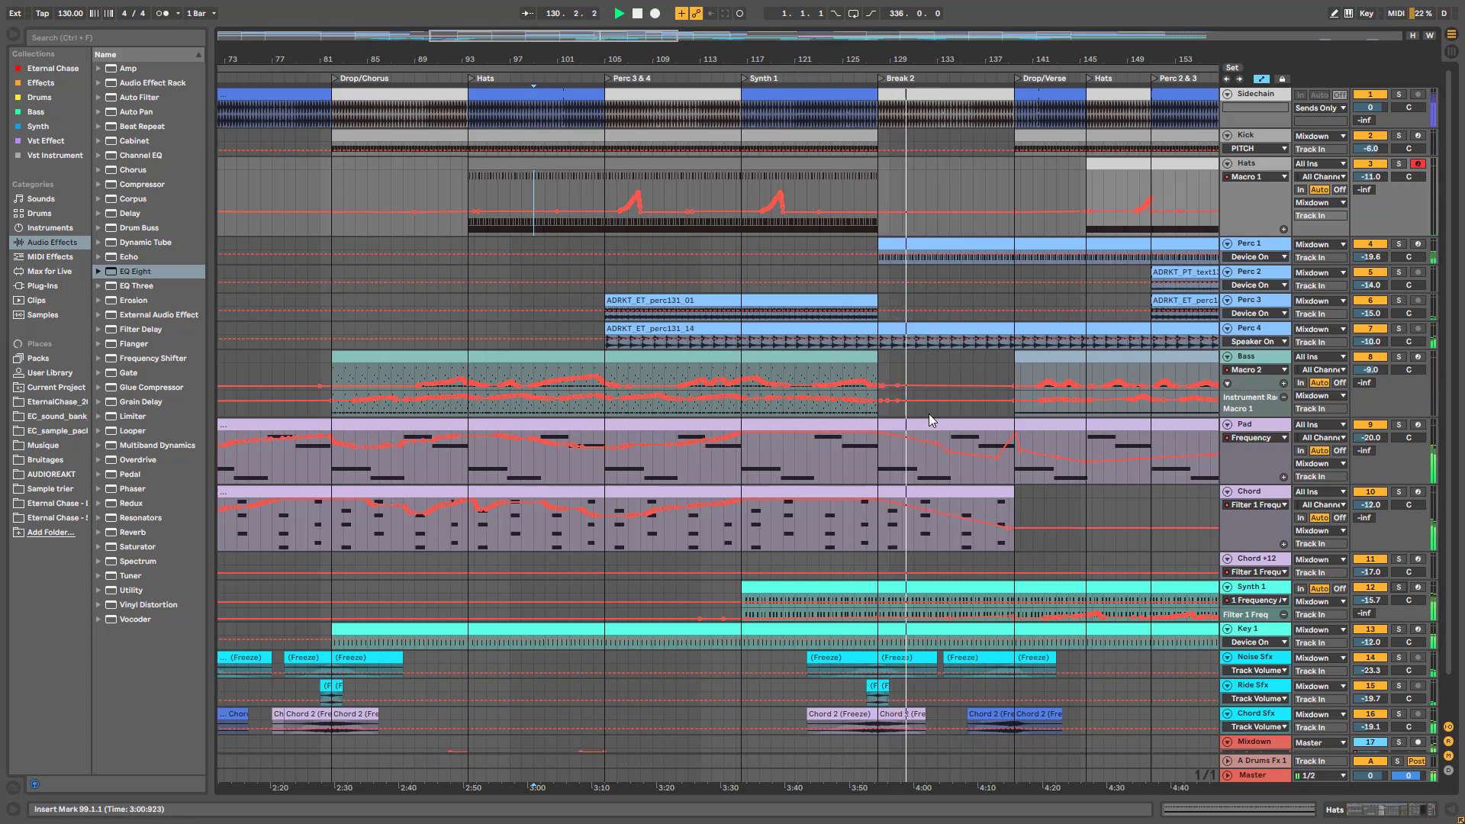
key(space)
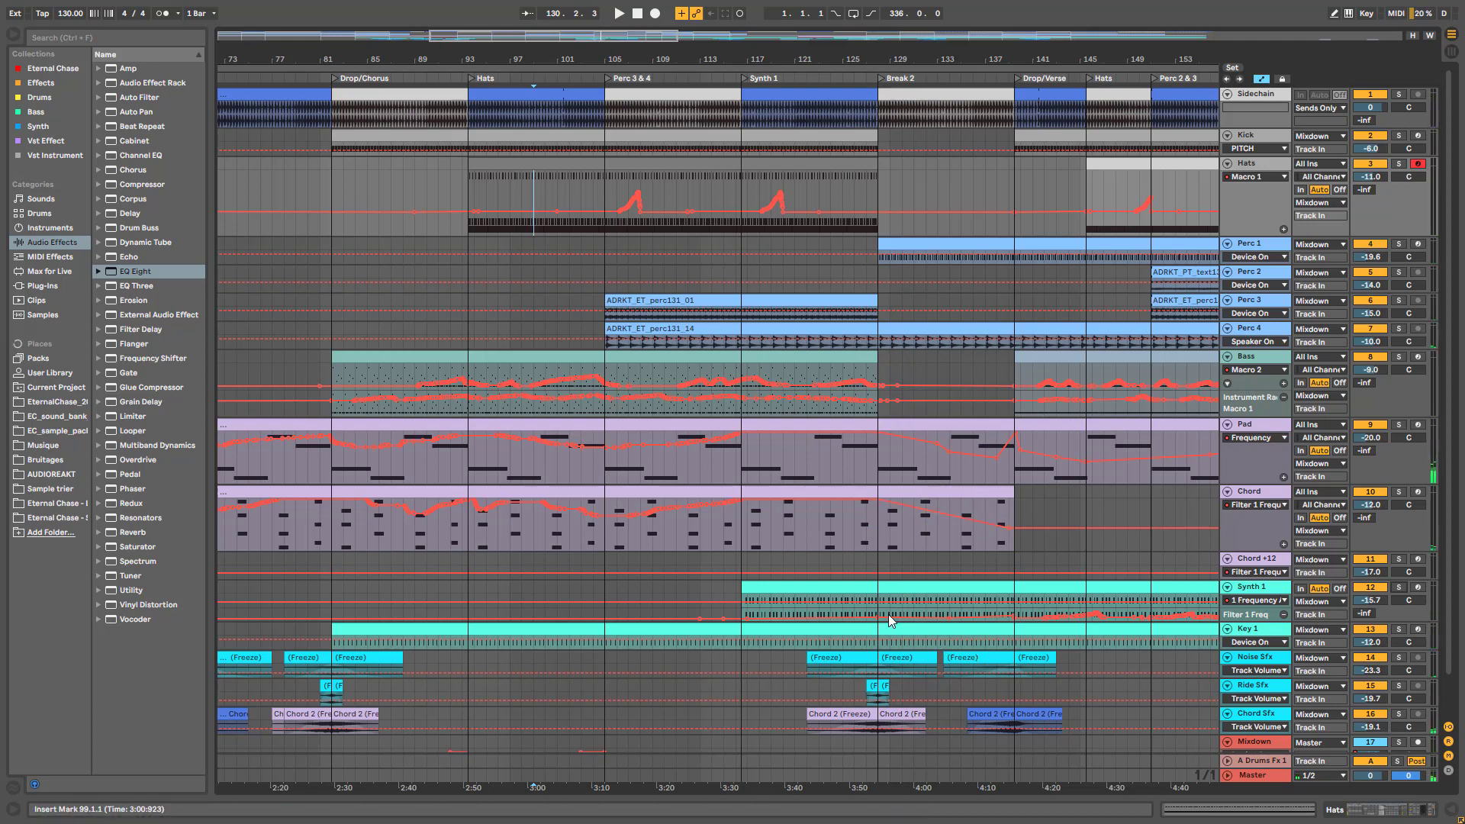
click(1260, 628)
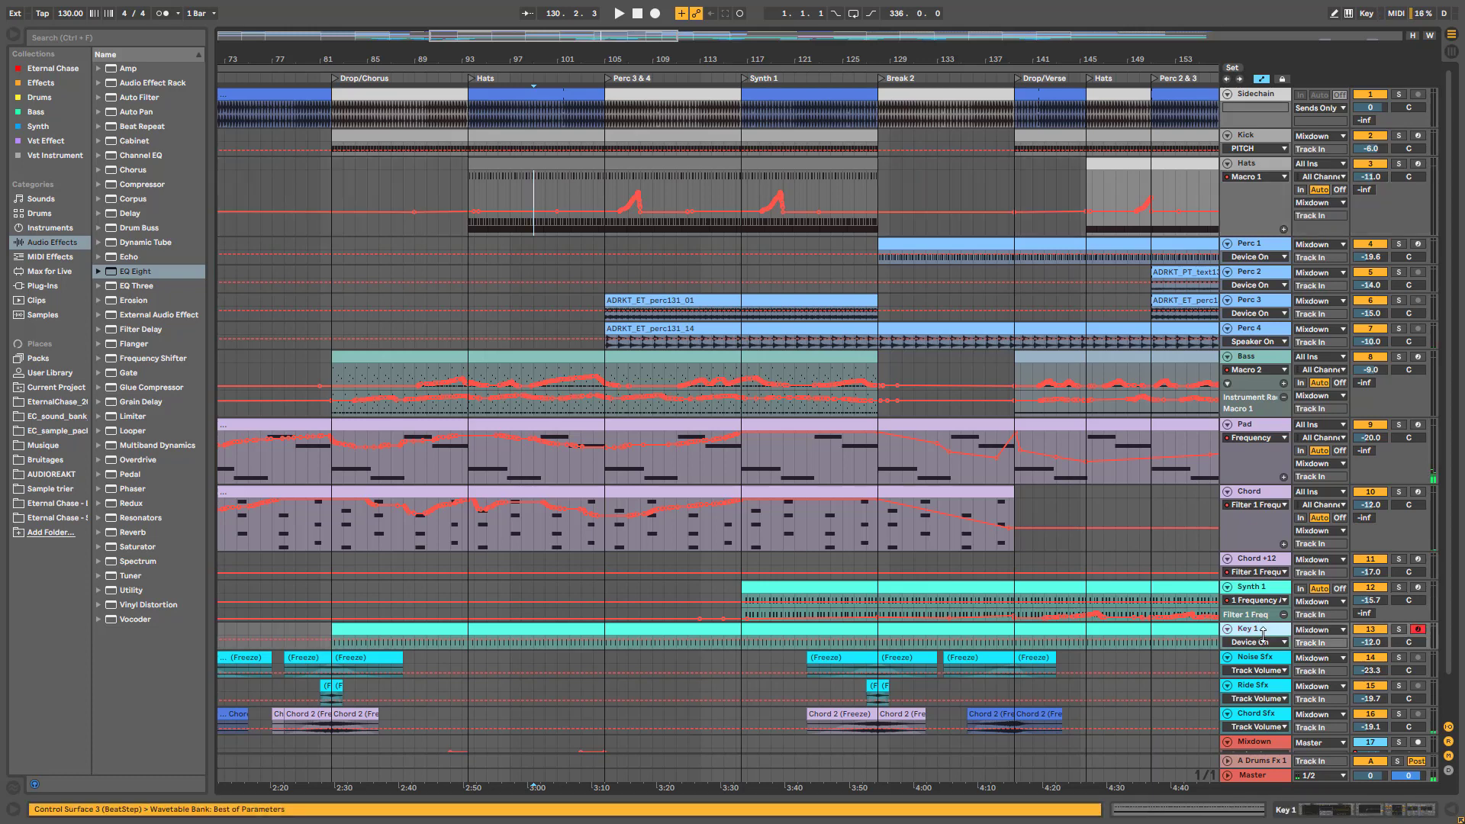
drag(1262, 632, 1286, 696)
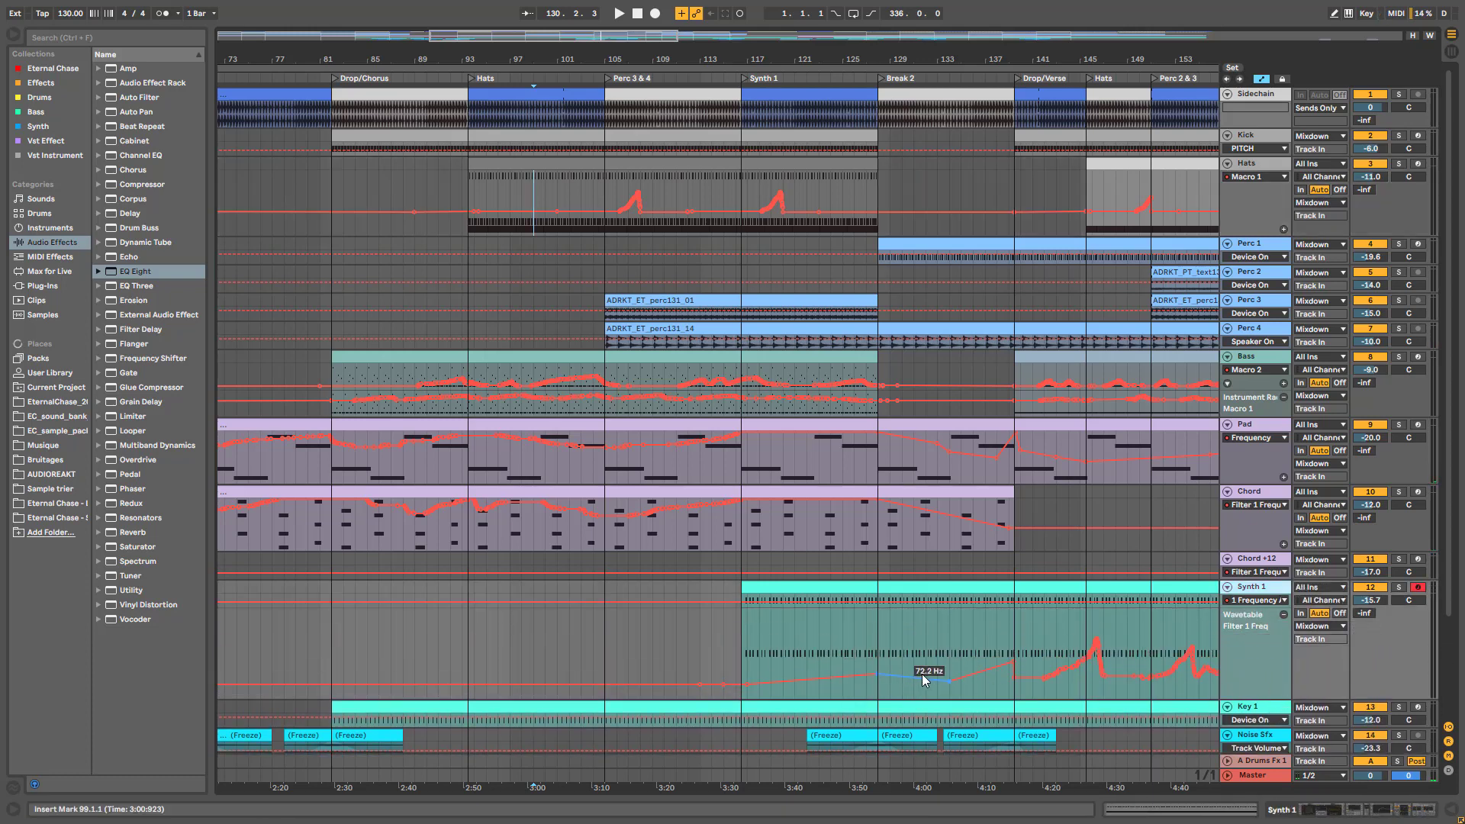
Raise a Synth 1 Filter 1 Freq breakpoint to about 130 Hz and play from bar 133
click(938, 660)
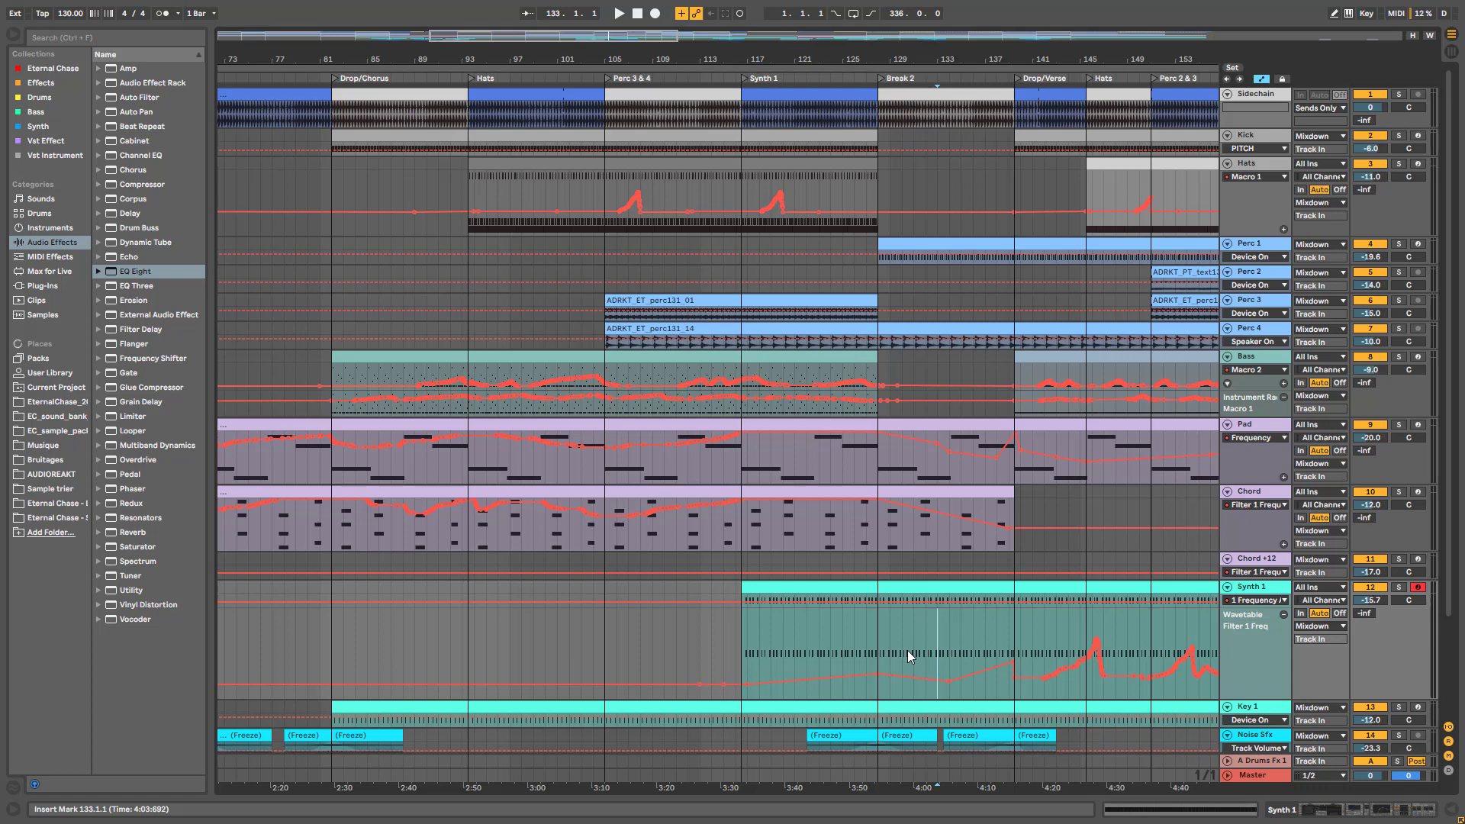
drag(885, 671, 882, 671)
key(space)
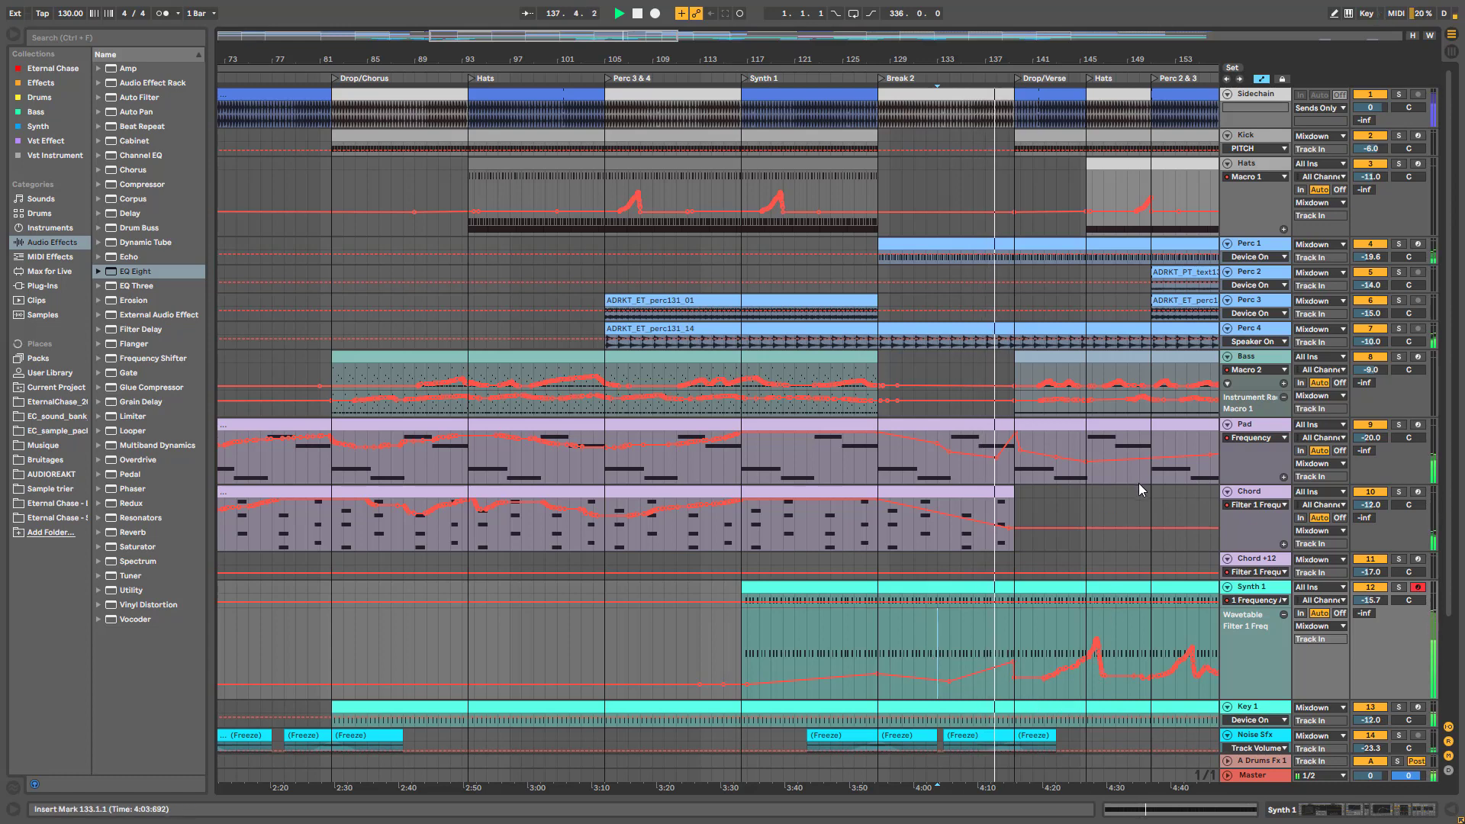
Solo Perc 1 briefly to audition it, then unsolo it
scroll(1154, 538, down, 3)
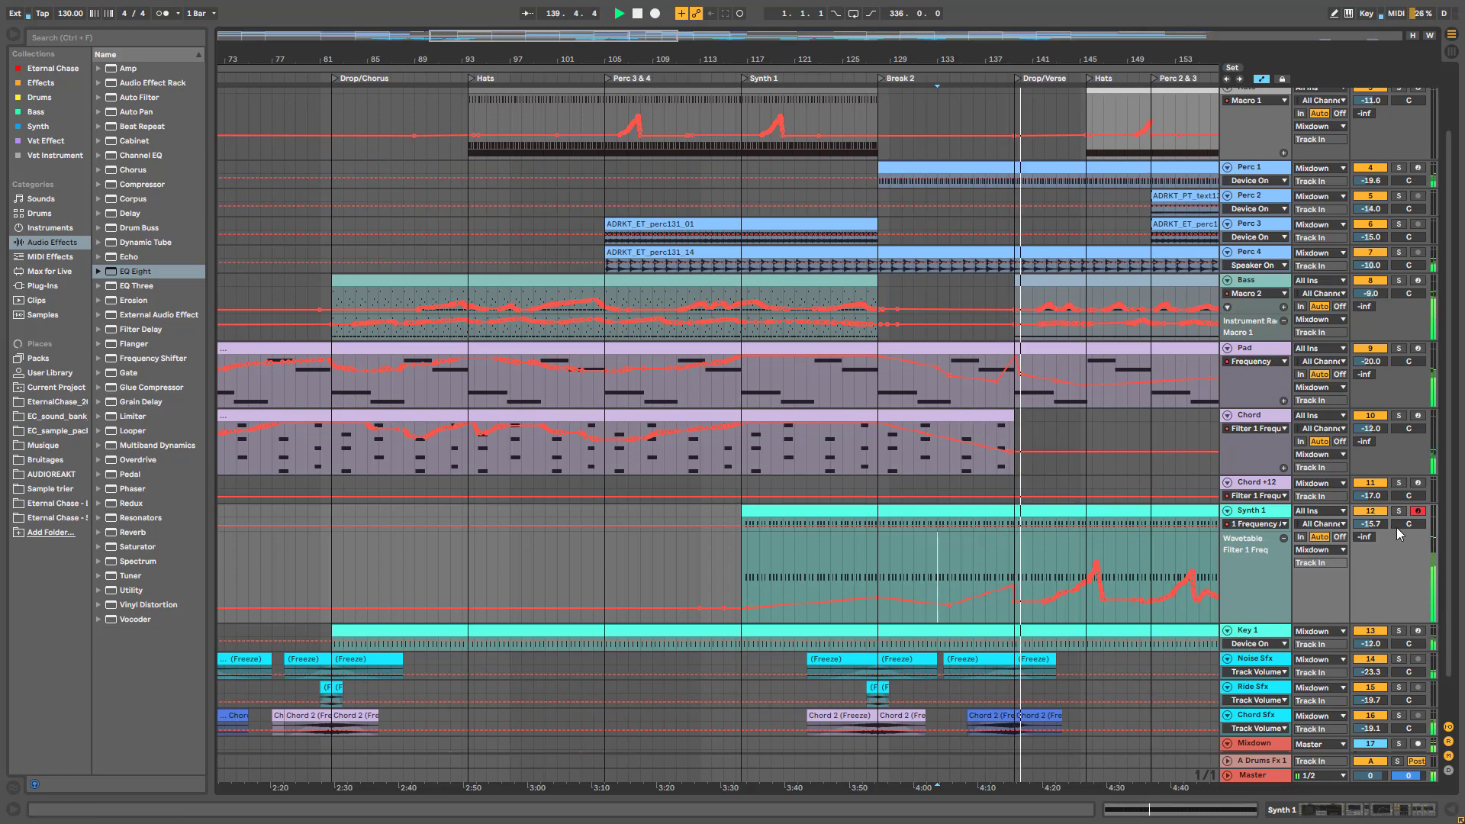
scroll(1398, 523, up, 3)
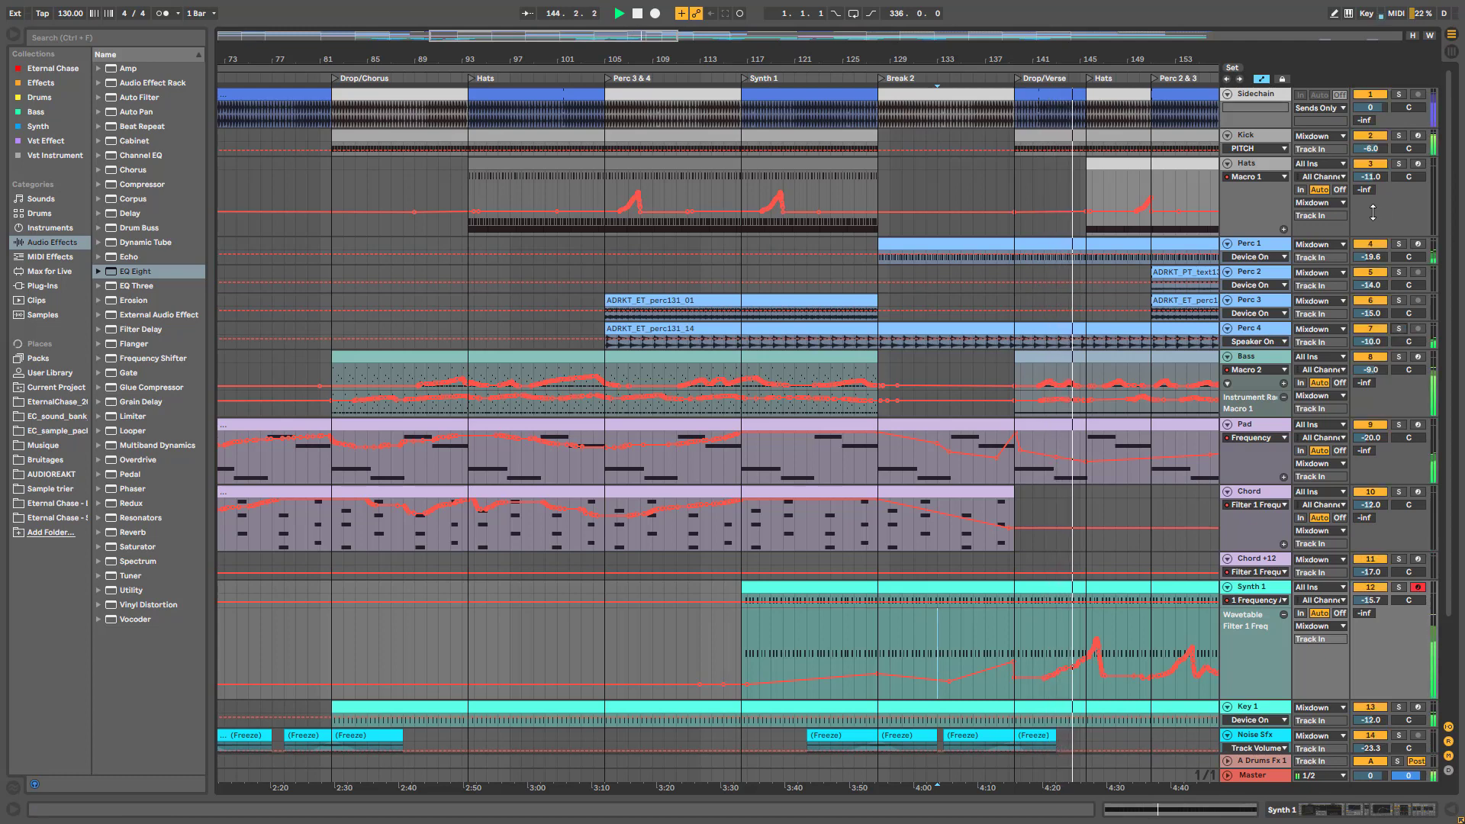
click(1399, 244)
click(1399, 245)
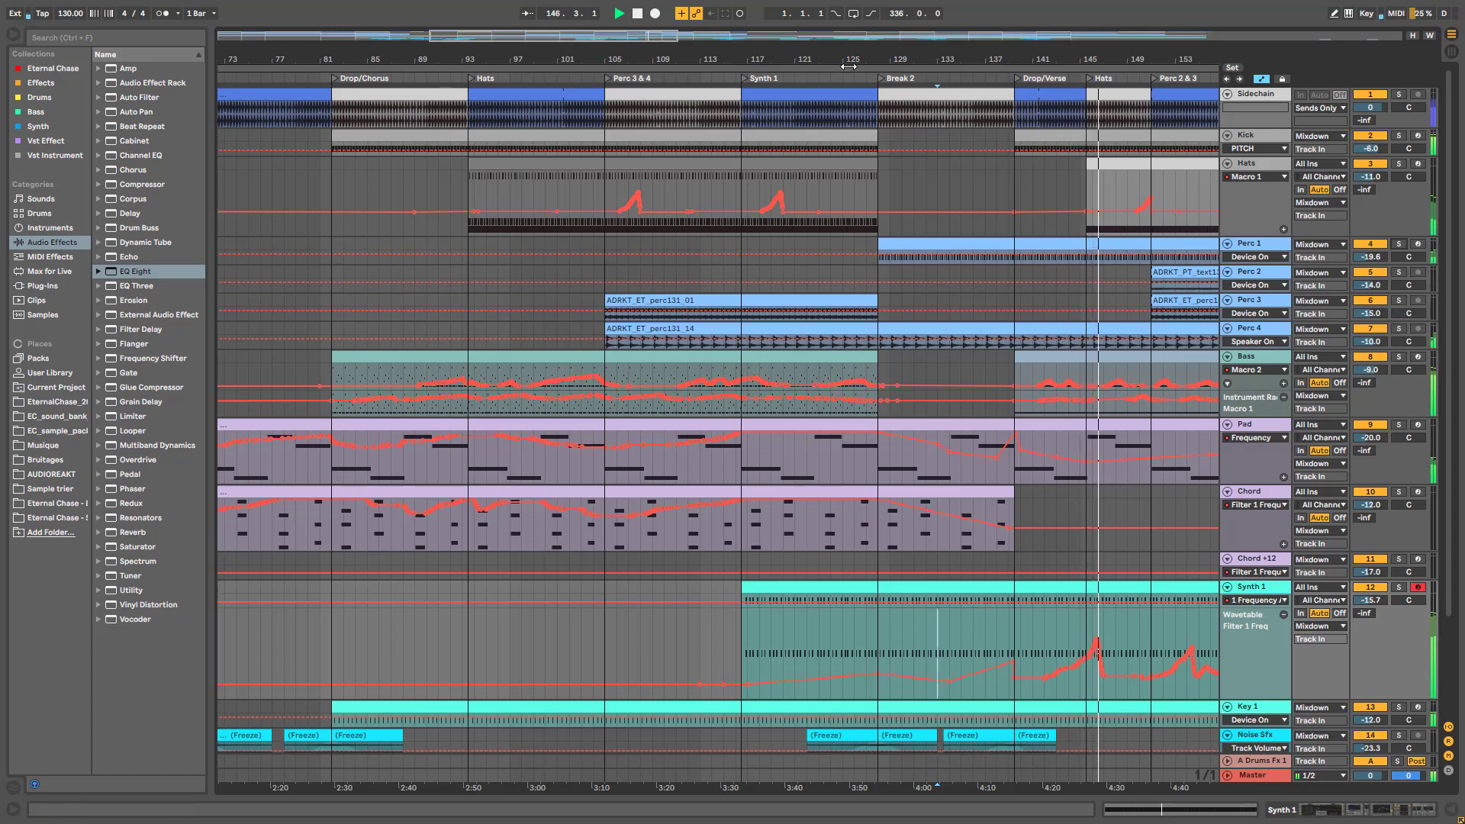
drag(618, 42, 735, 42)
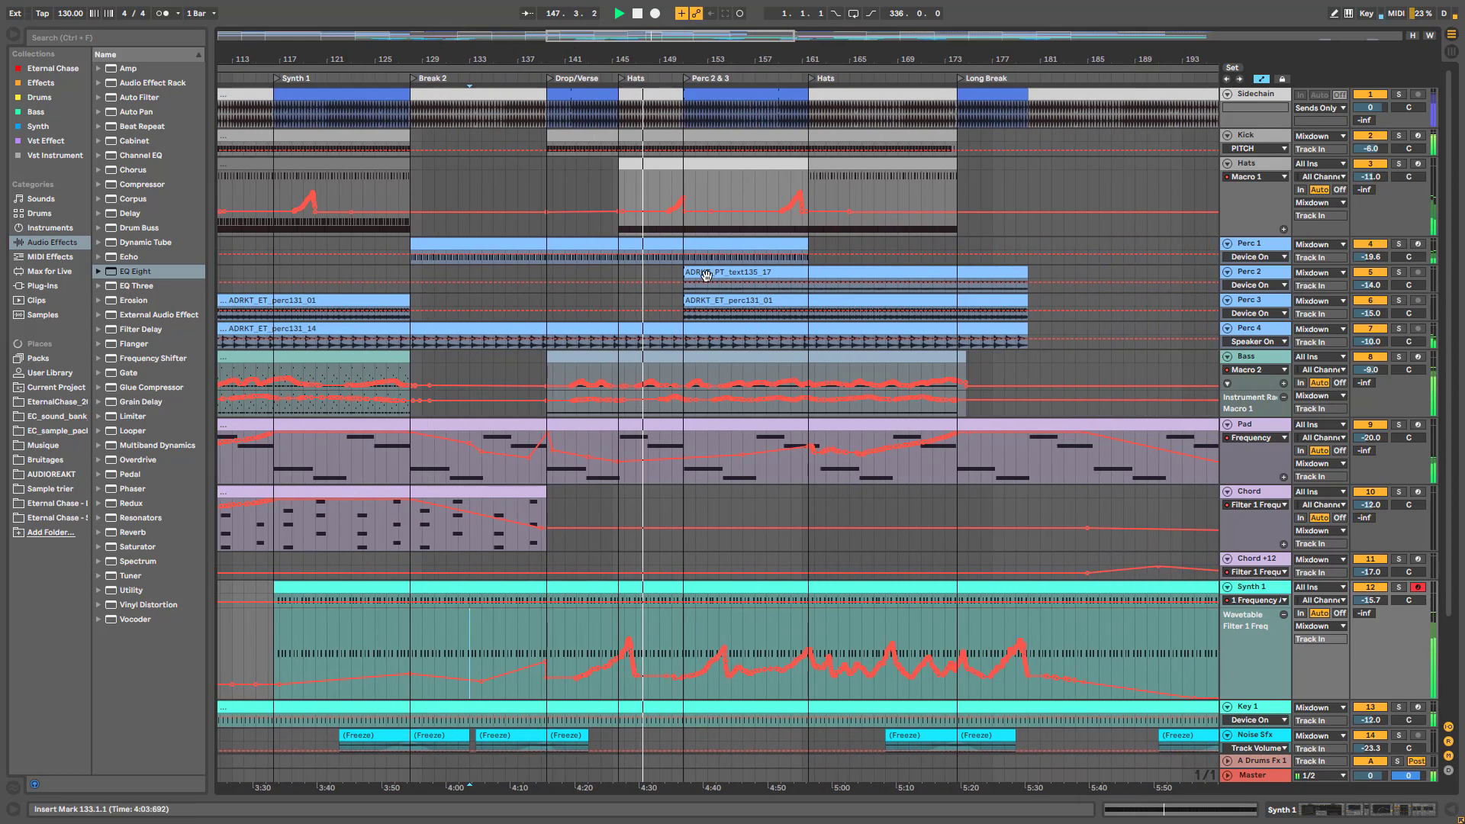
scroll(676, 488, down, 3)
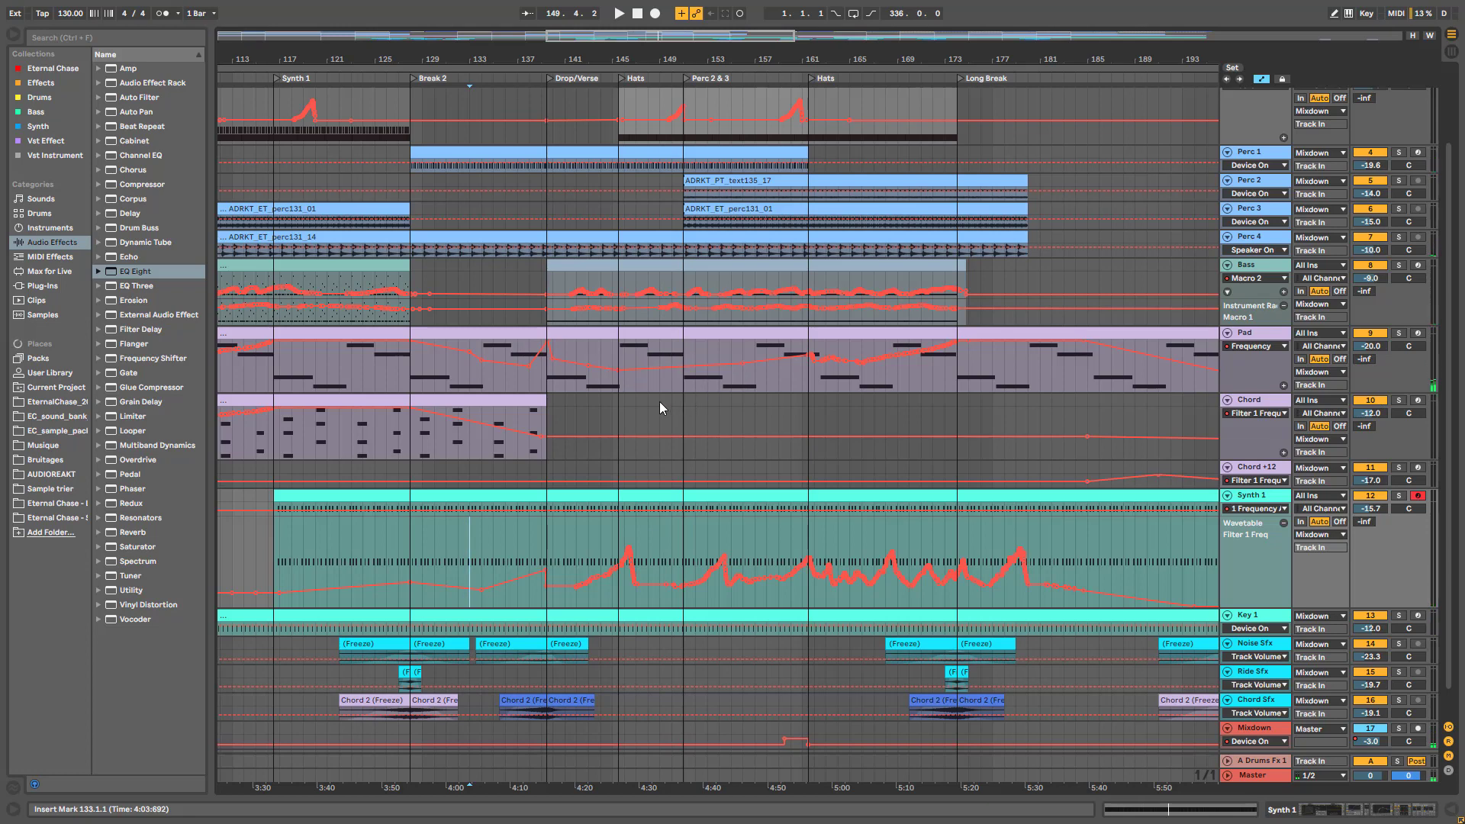
click(707, 388)
key(space)
scroll(843, 388, up, 2)
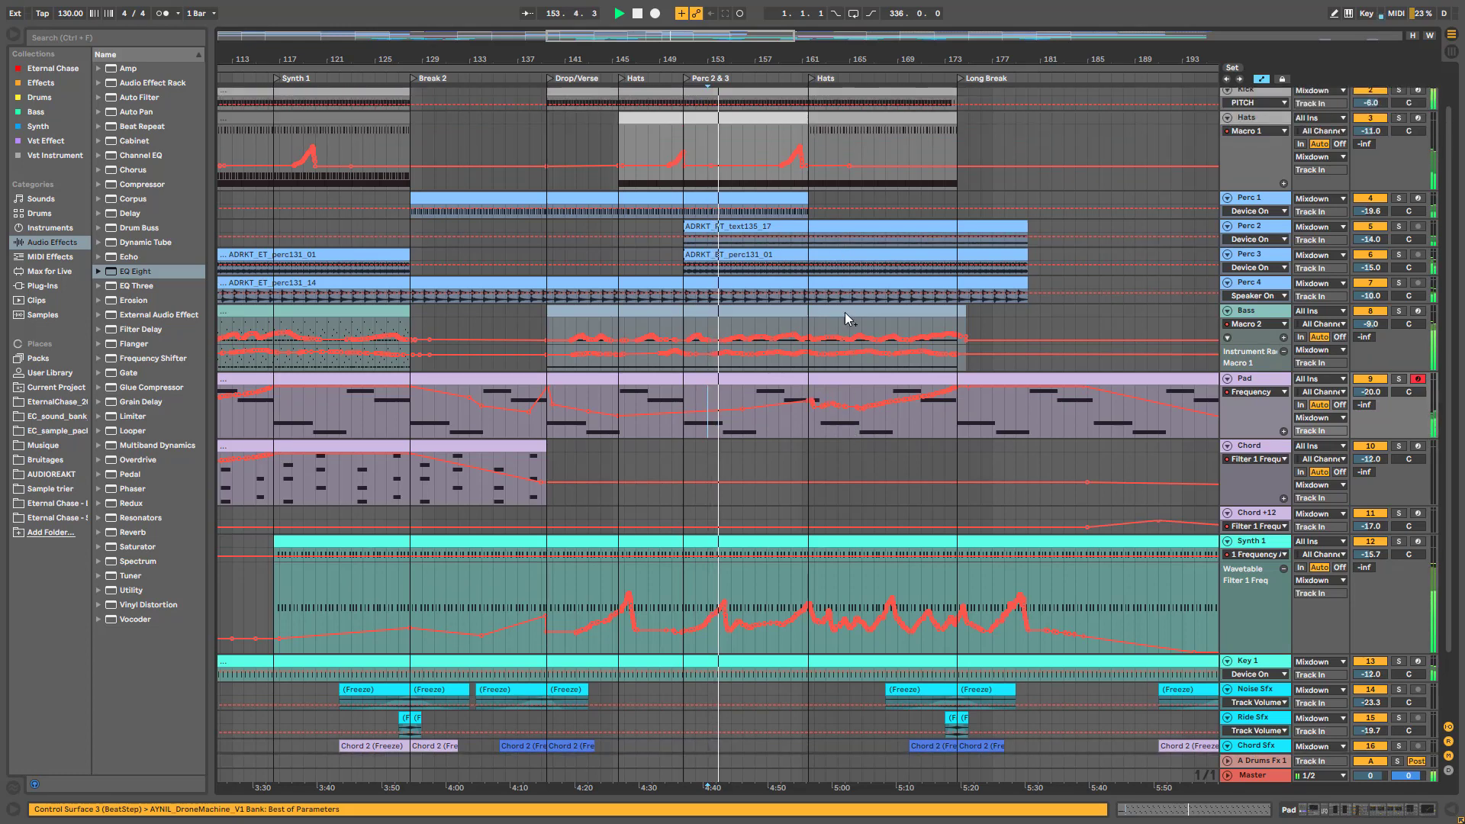
scroll(845, 313, up, 2)
scroll(886, 365, down, 2)
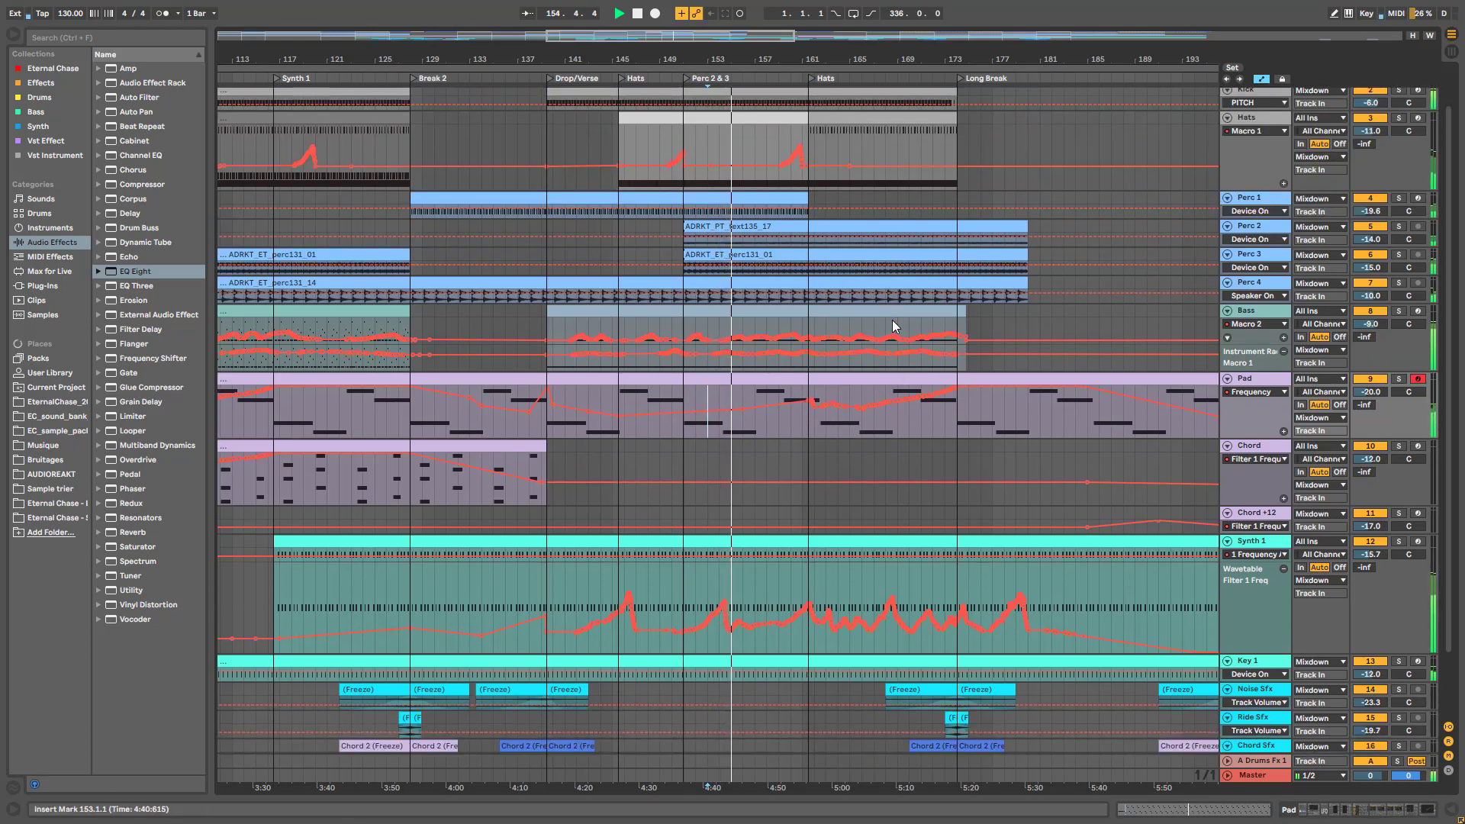
right_click(876, 125)
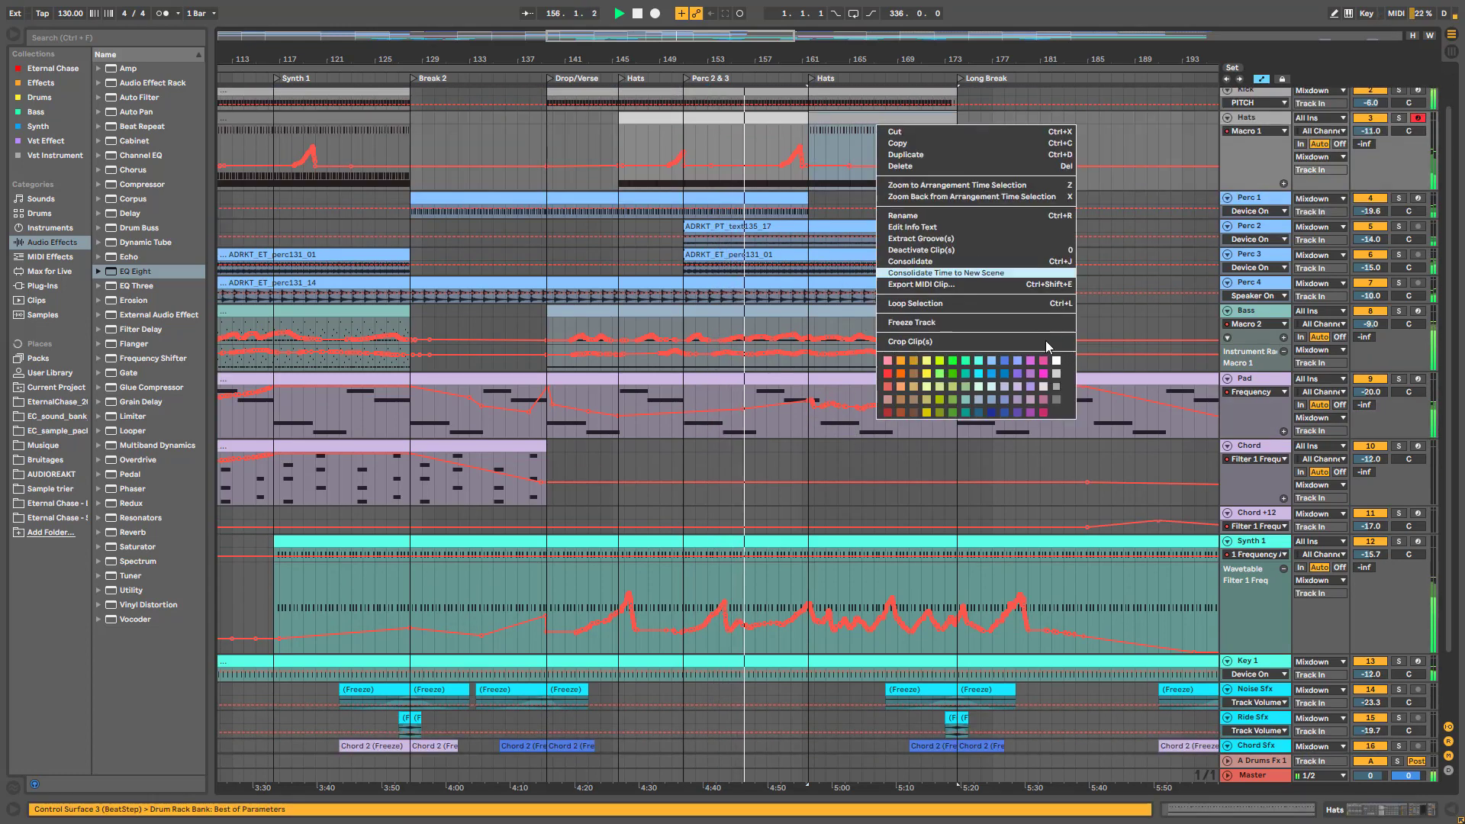
click(1048, 343)
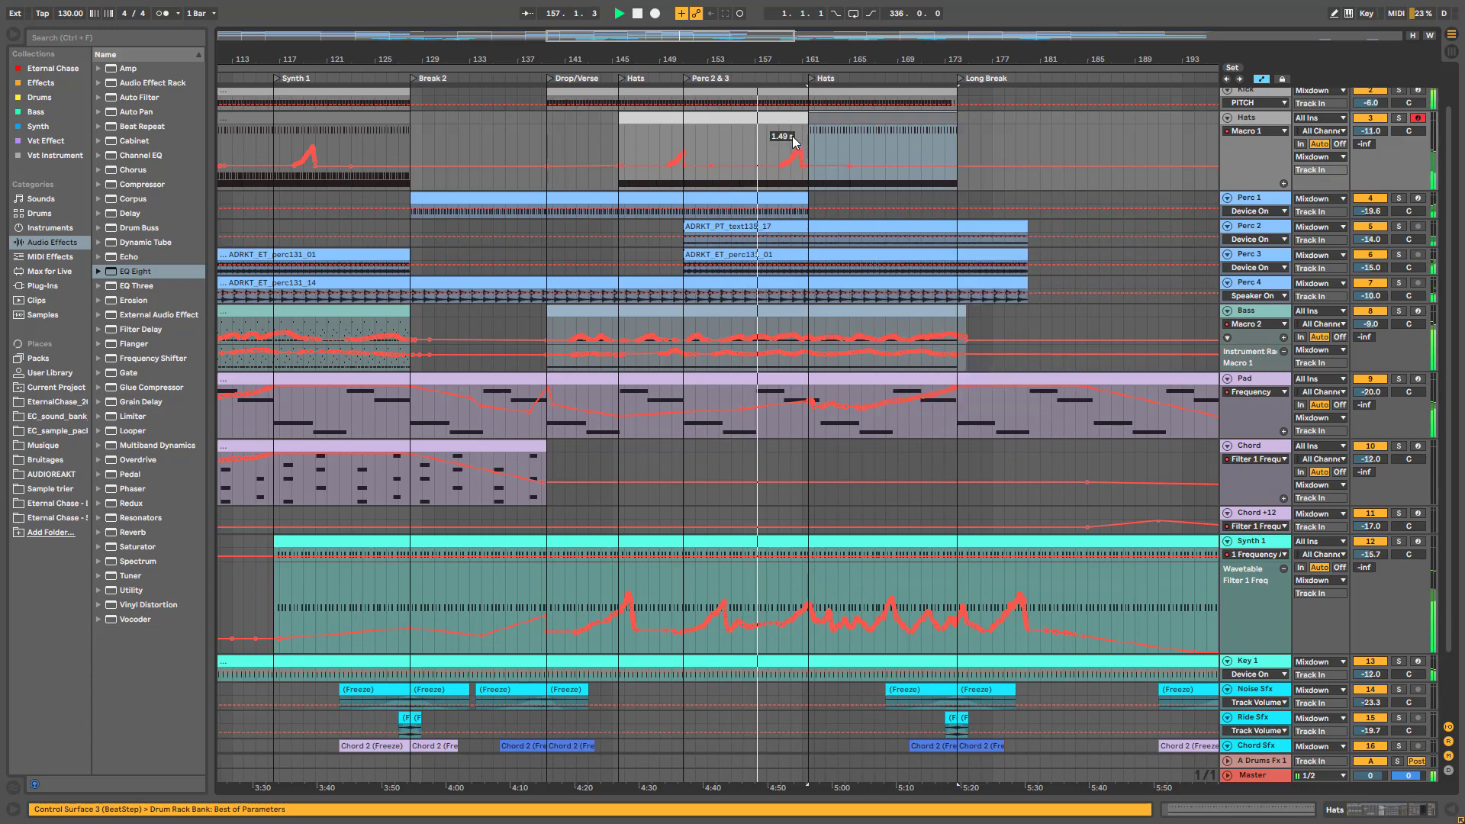
scroll(825, 656, down, 2)
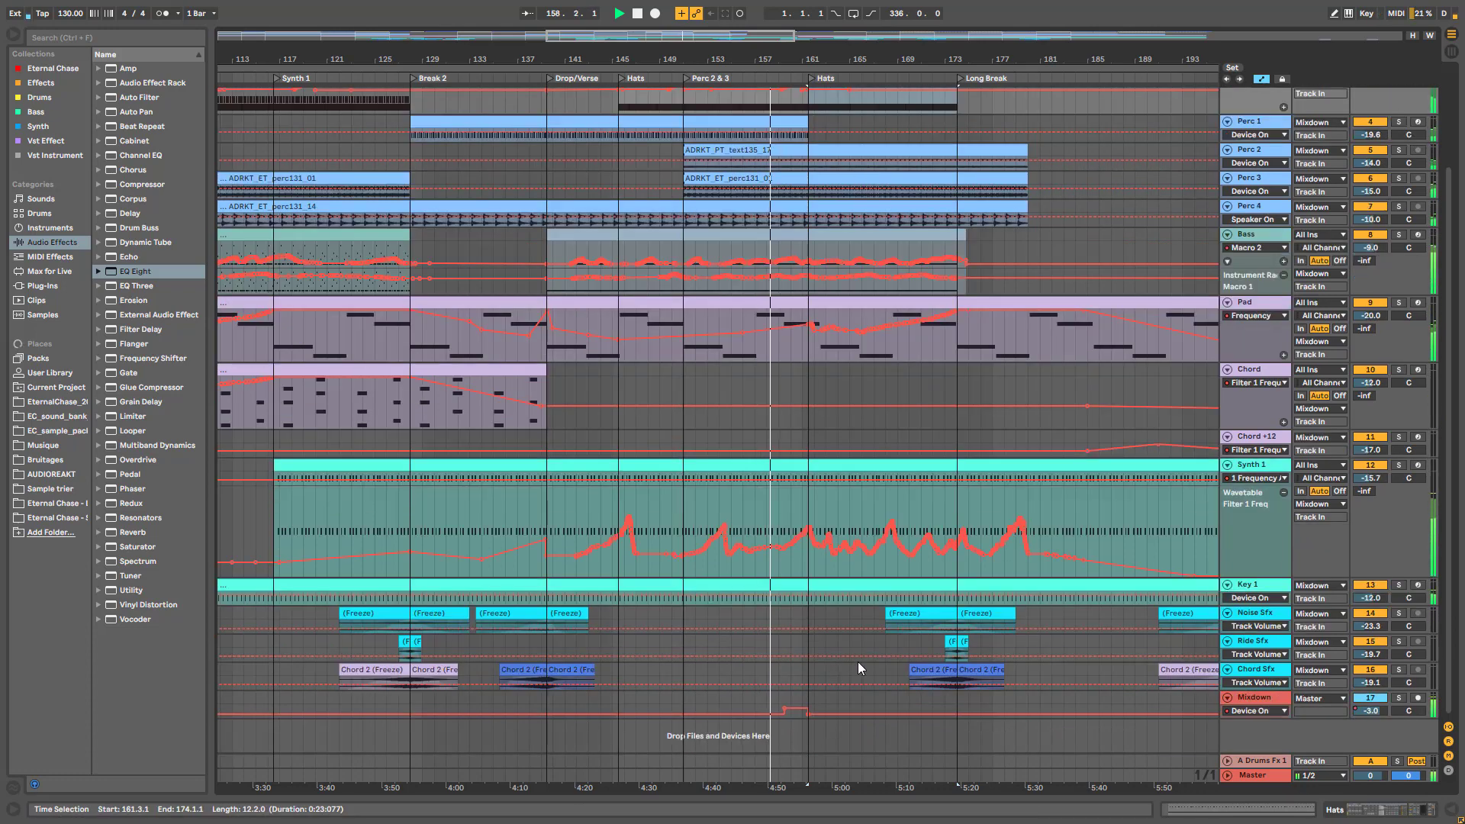
click(1398, 586)
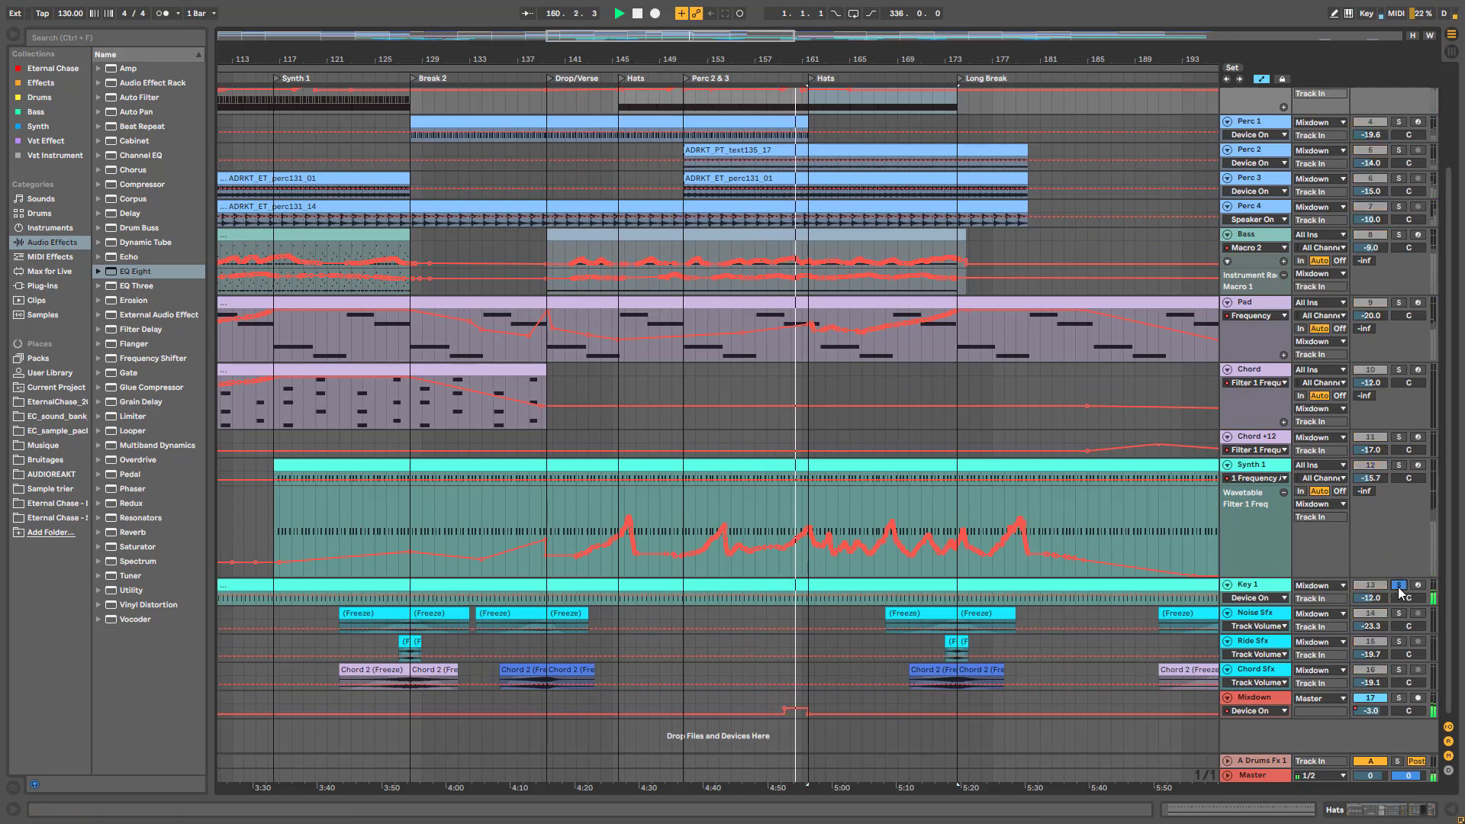
click(1399, 585)
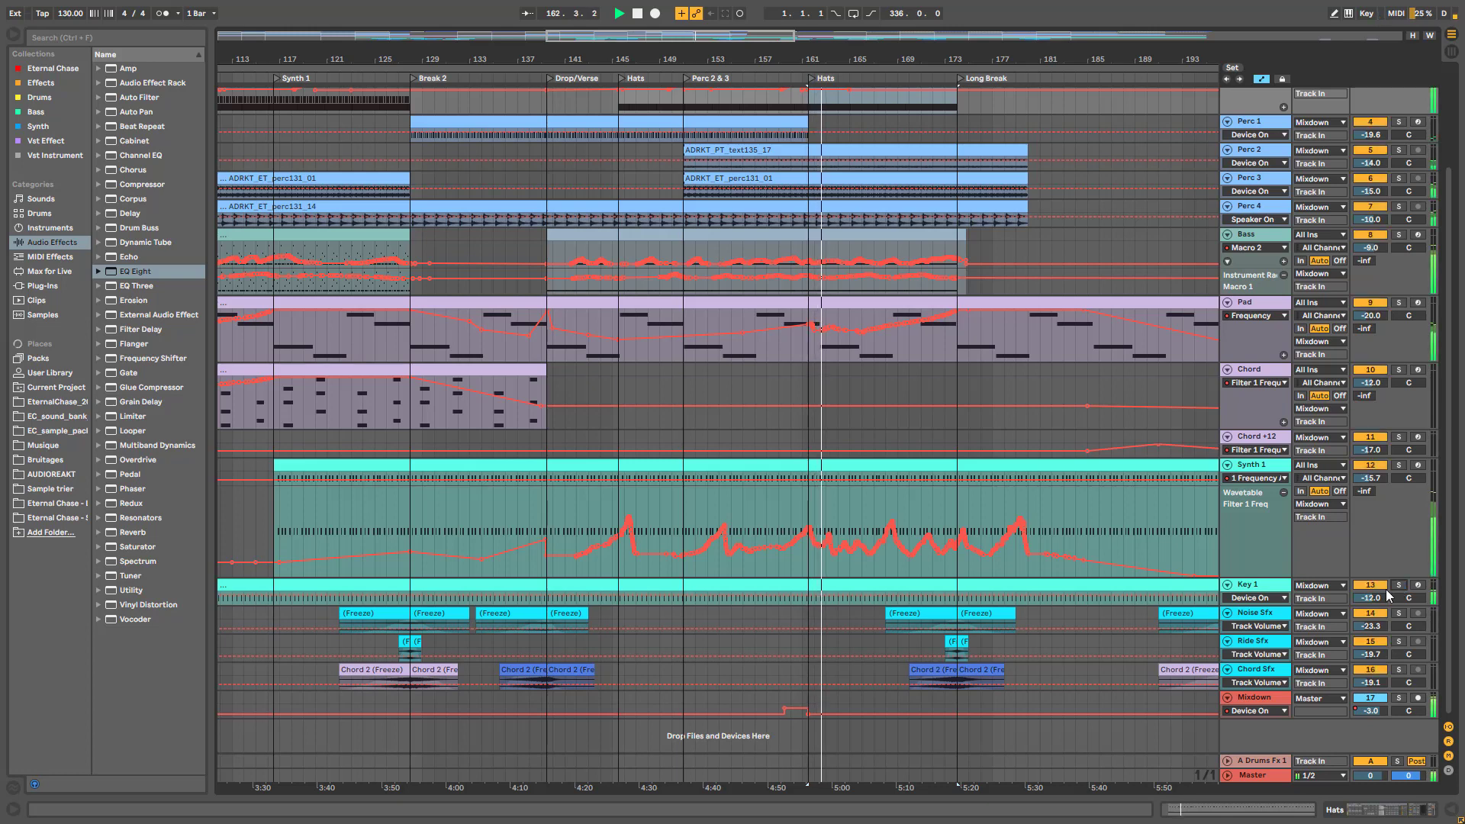
click(1382, 587)
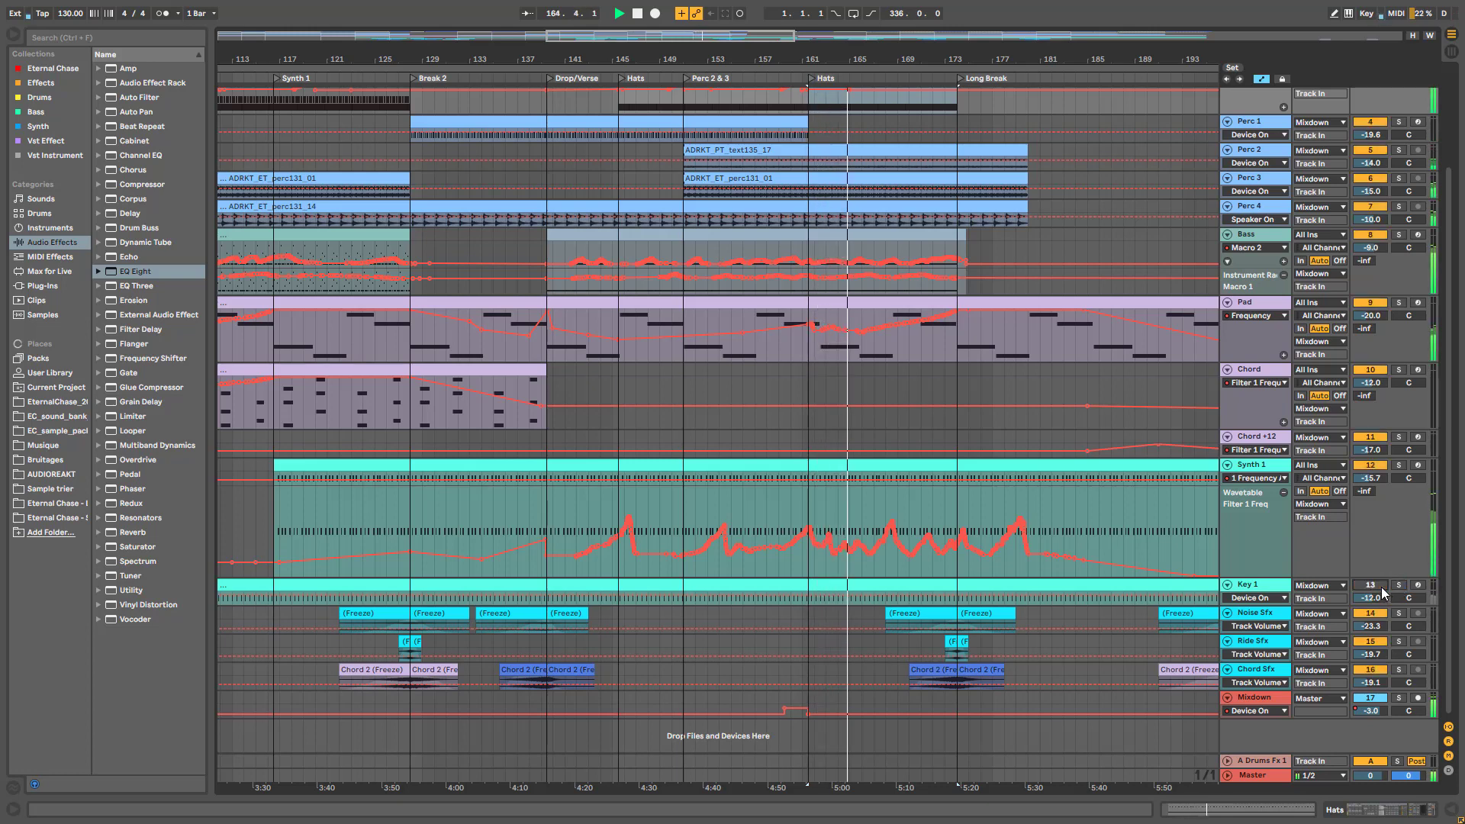
click(1380, 587)
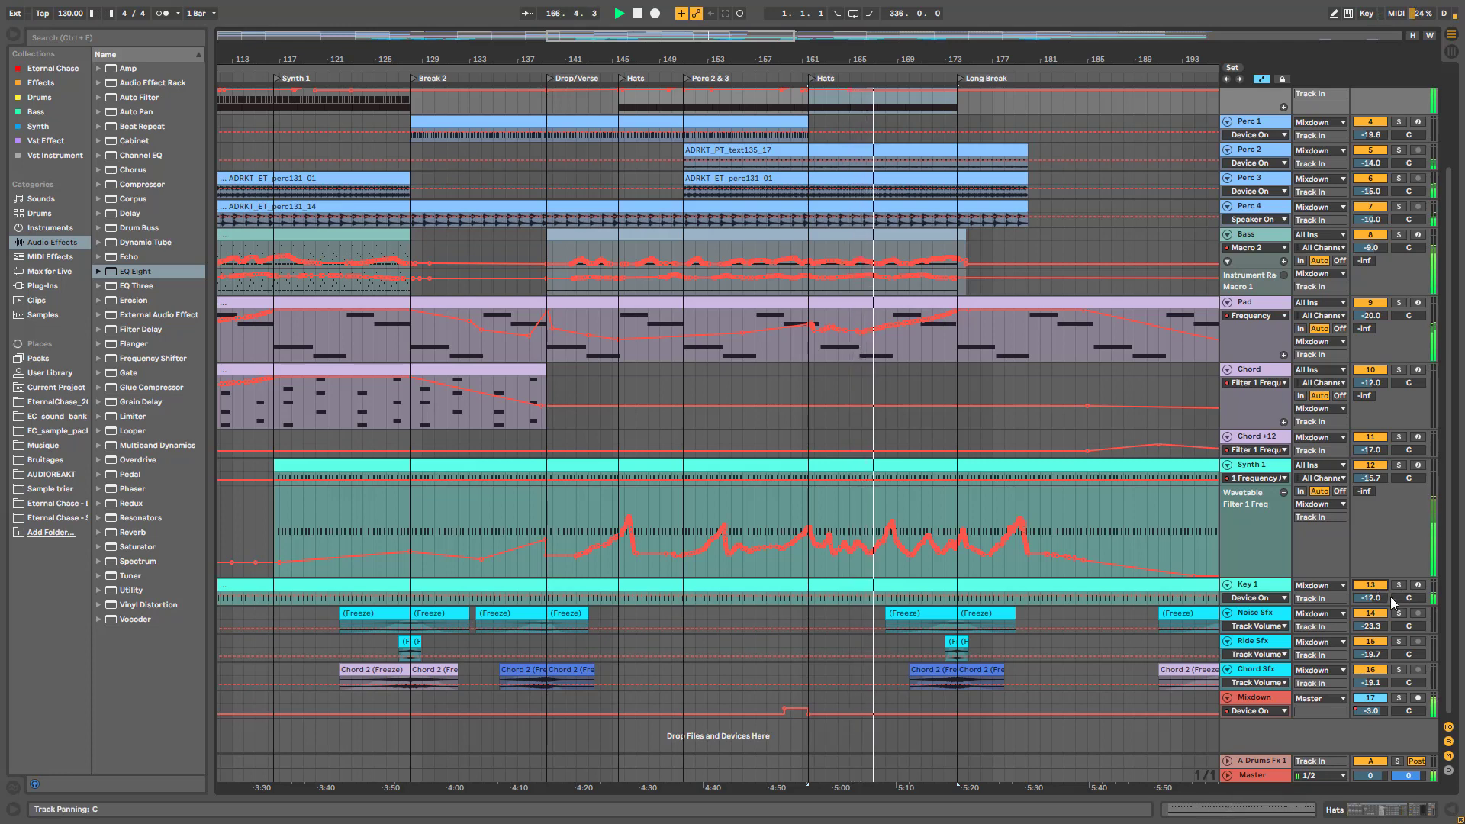
scroll(1144, 435, up, 2)
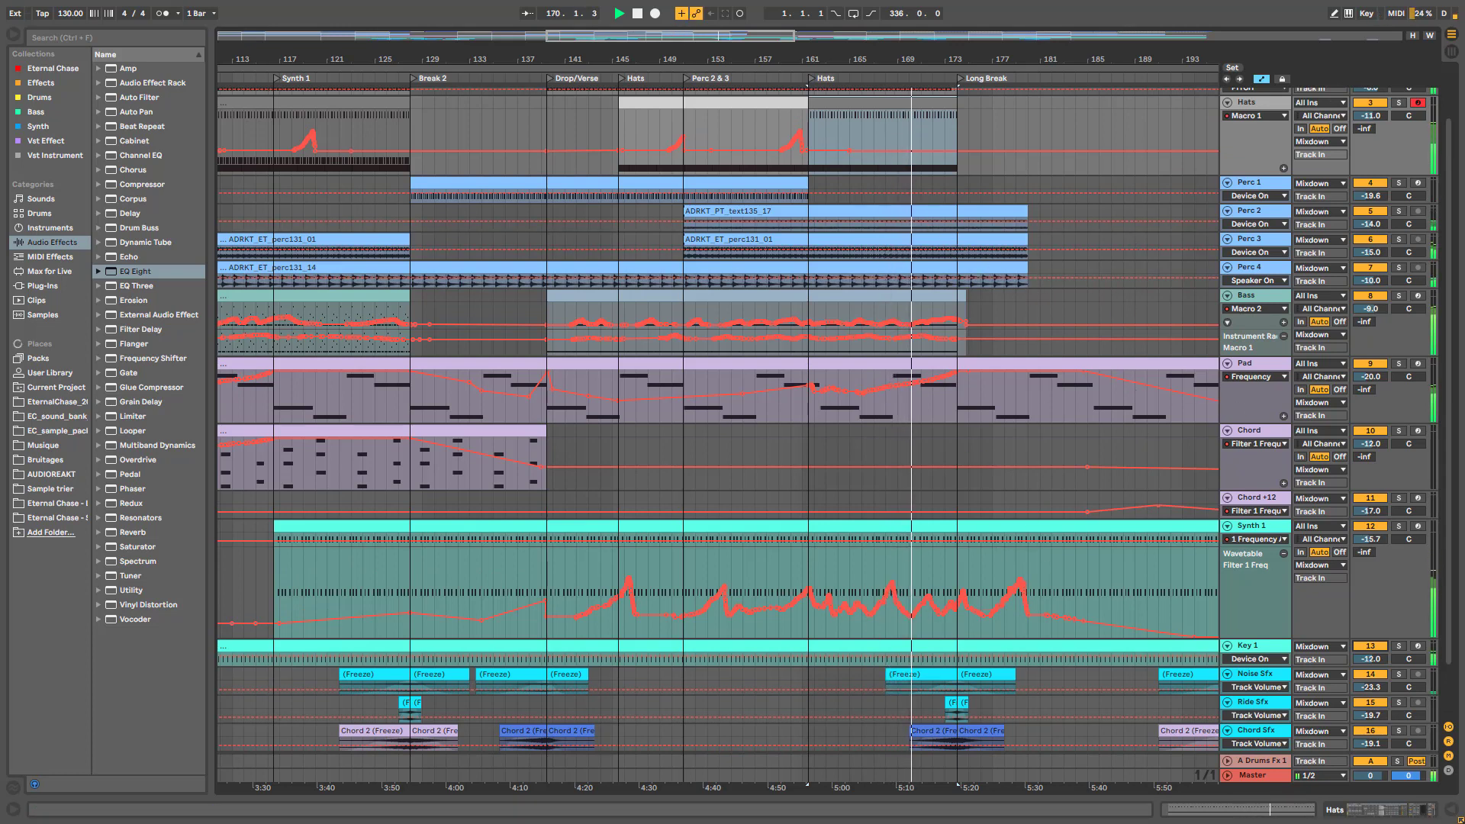
Stop playback, zoom out, and make the Bass track taller to show its clips
scroll(968, 222, right, 5)
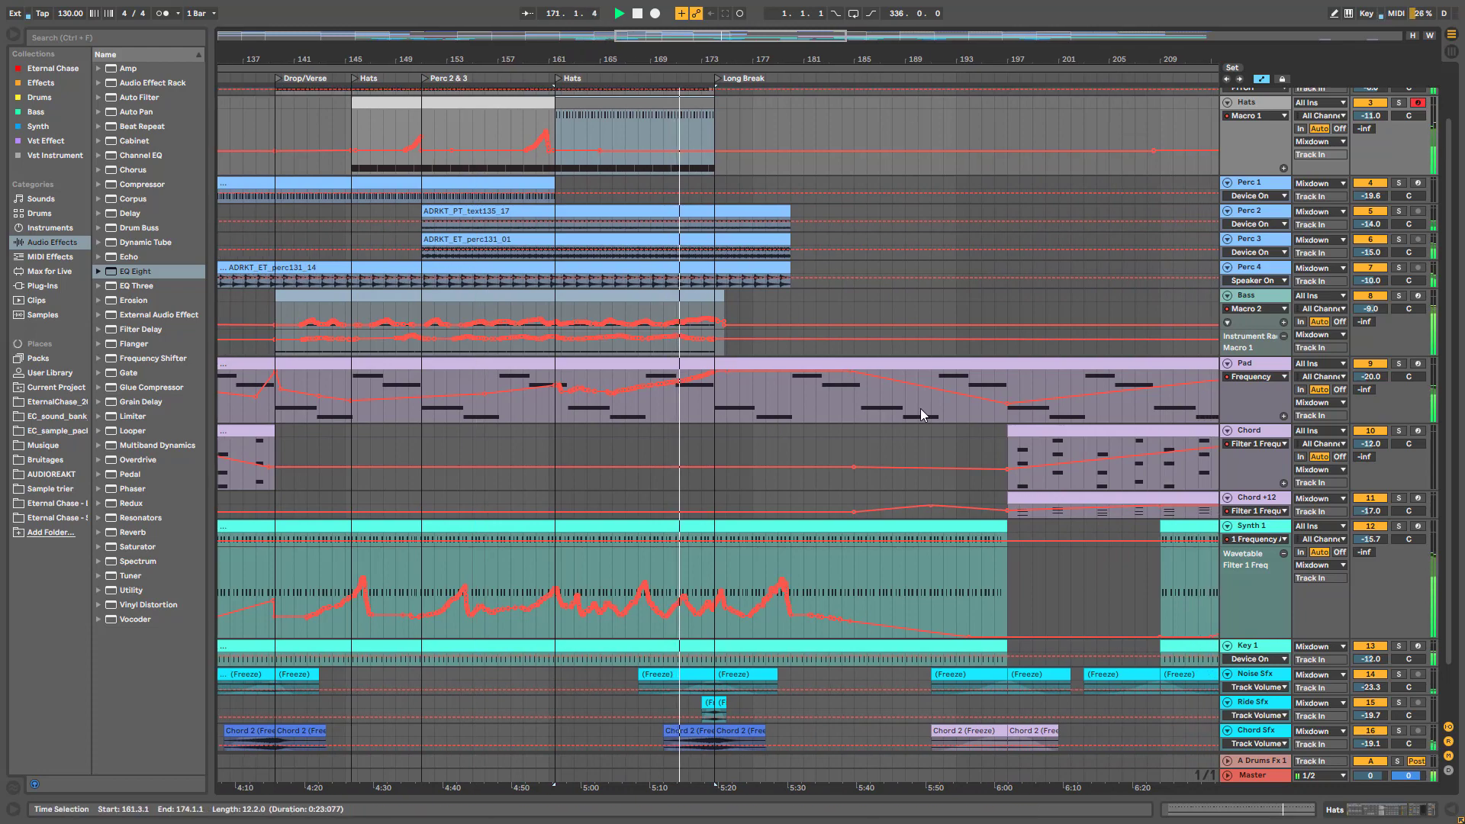
key(minus)
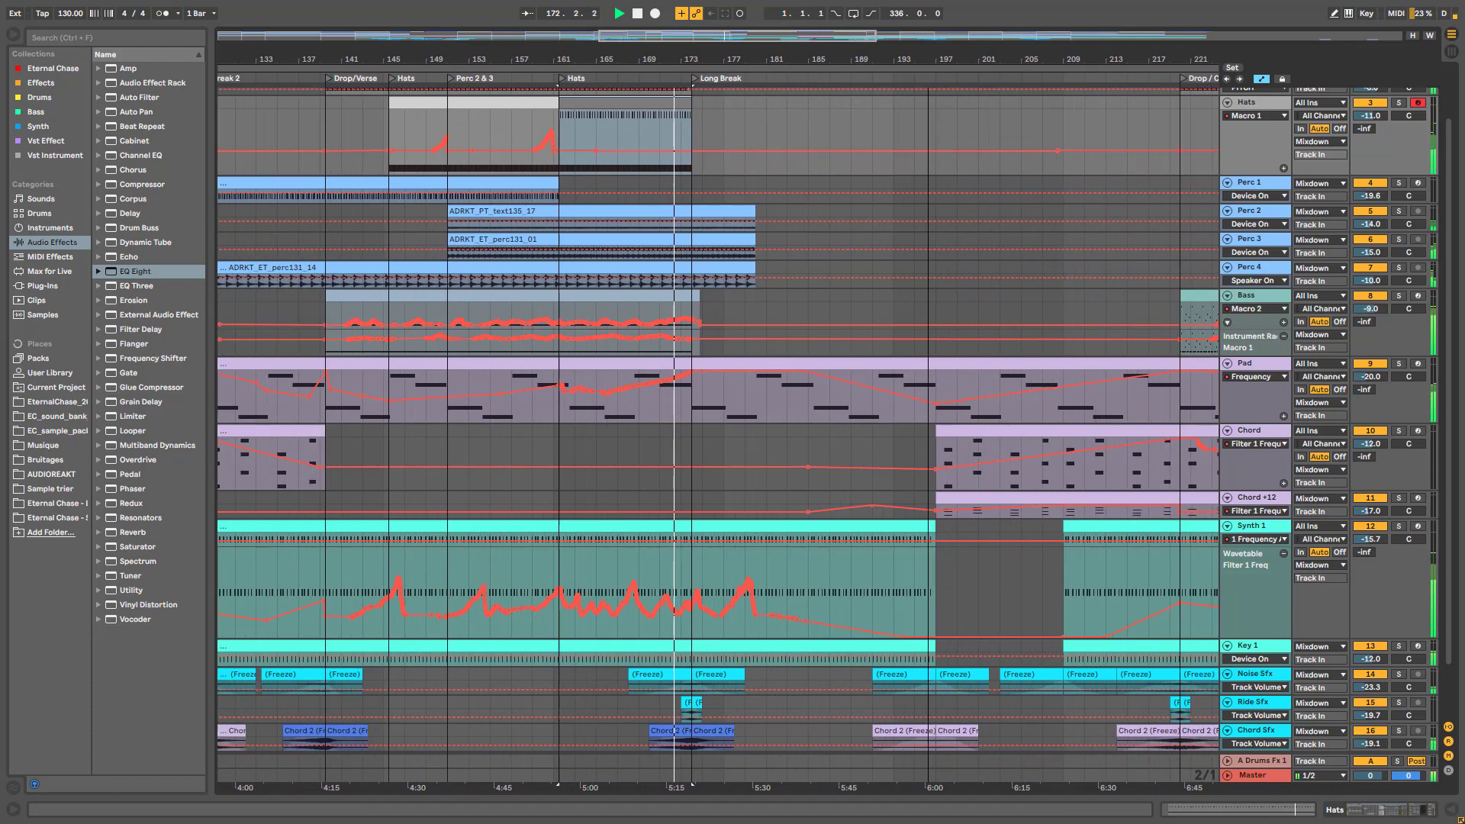
scroll(748, 167, up, 2)
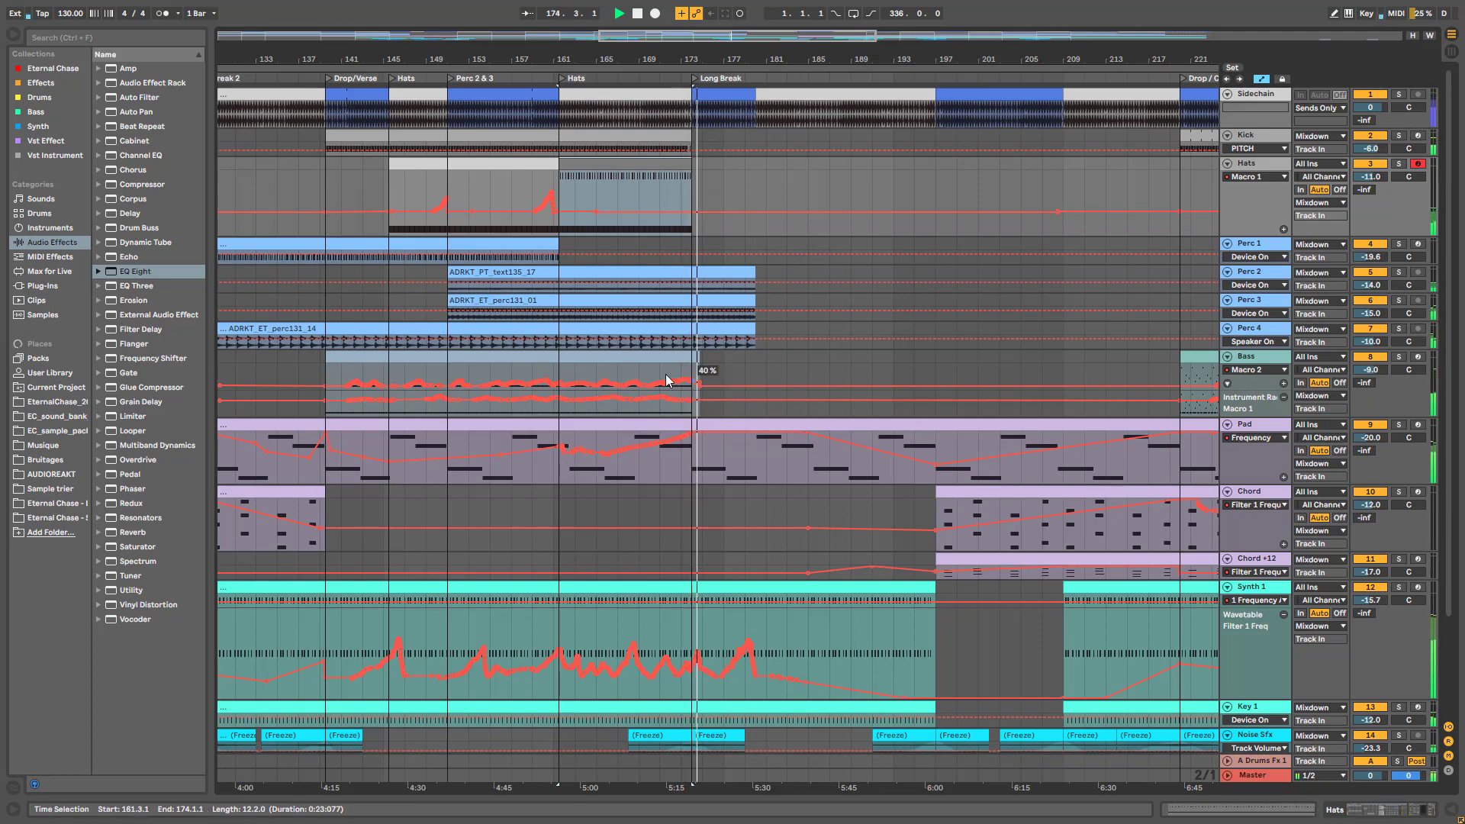
key(space)
drag(732, 36, 1015, 370)
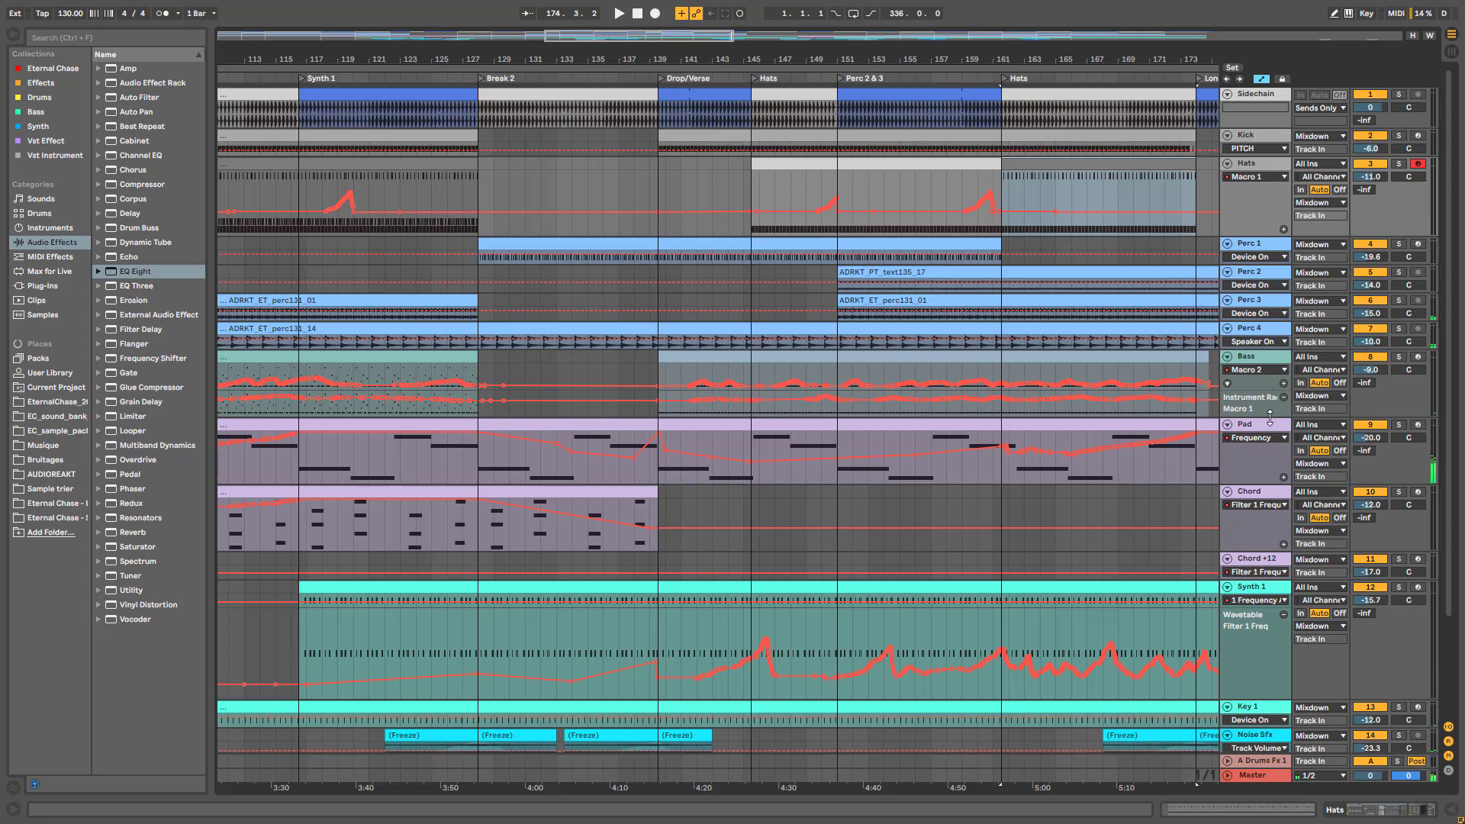
drag(1268, 419, 1278, 453)
click(801, 359)
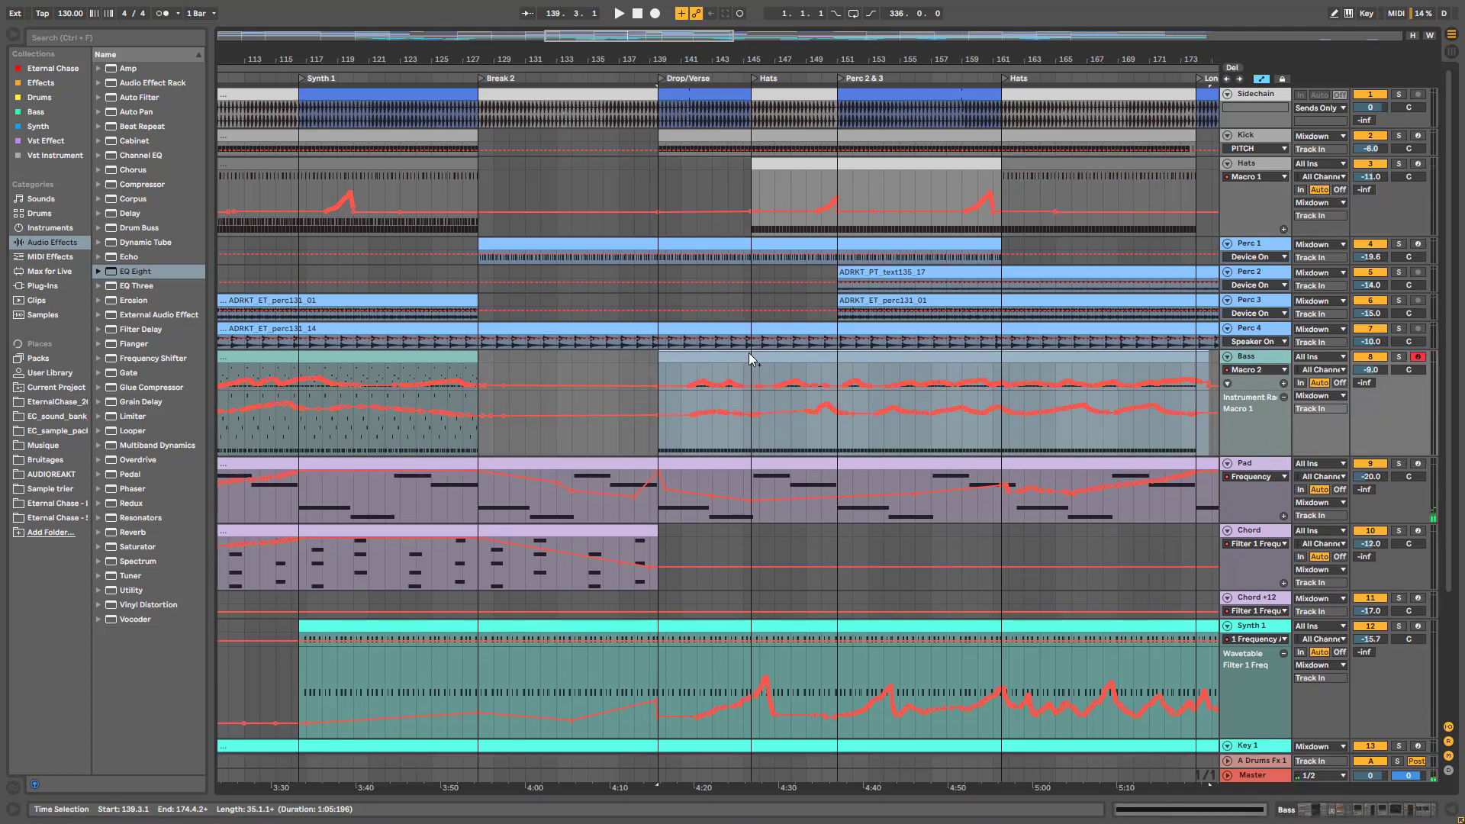
Set the start point in the Bass lane at bar 174
drag(648, 42, 720, 145)
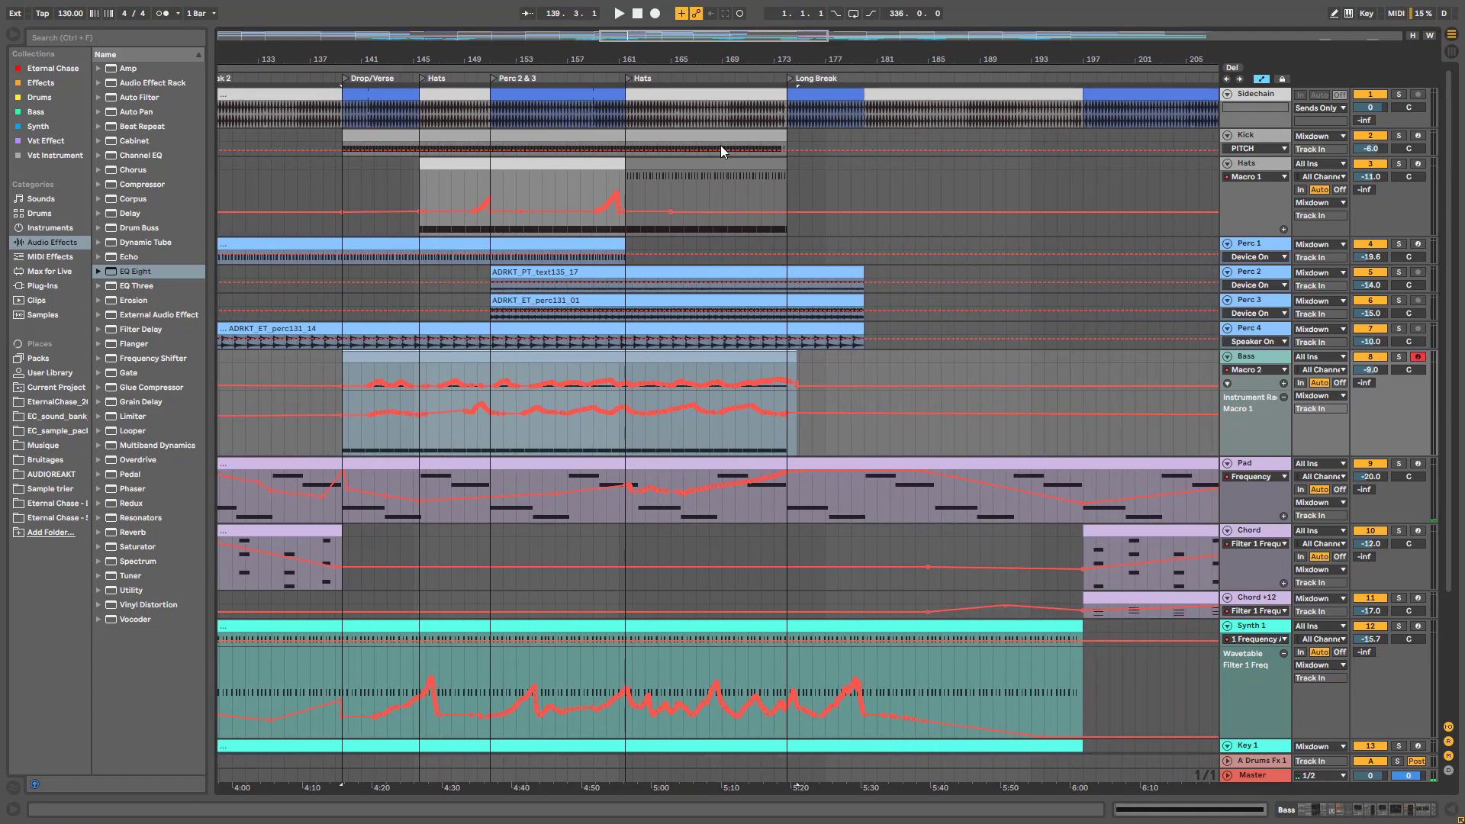
click(707, 447)
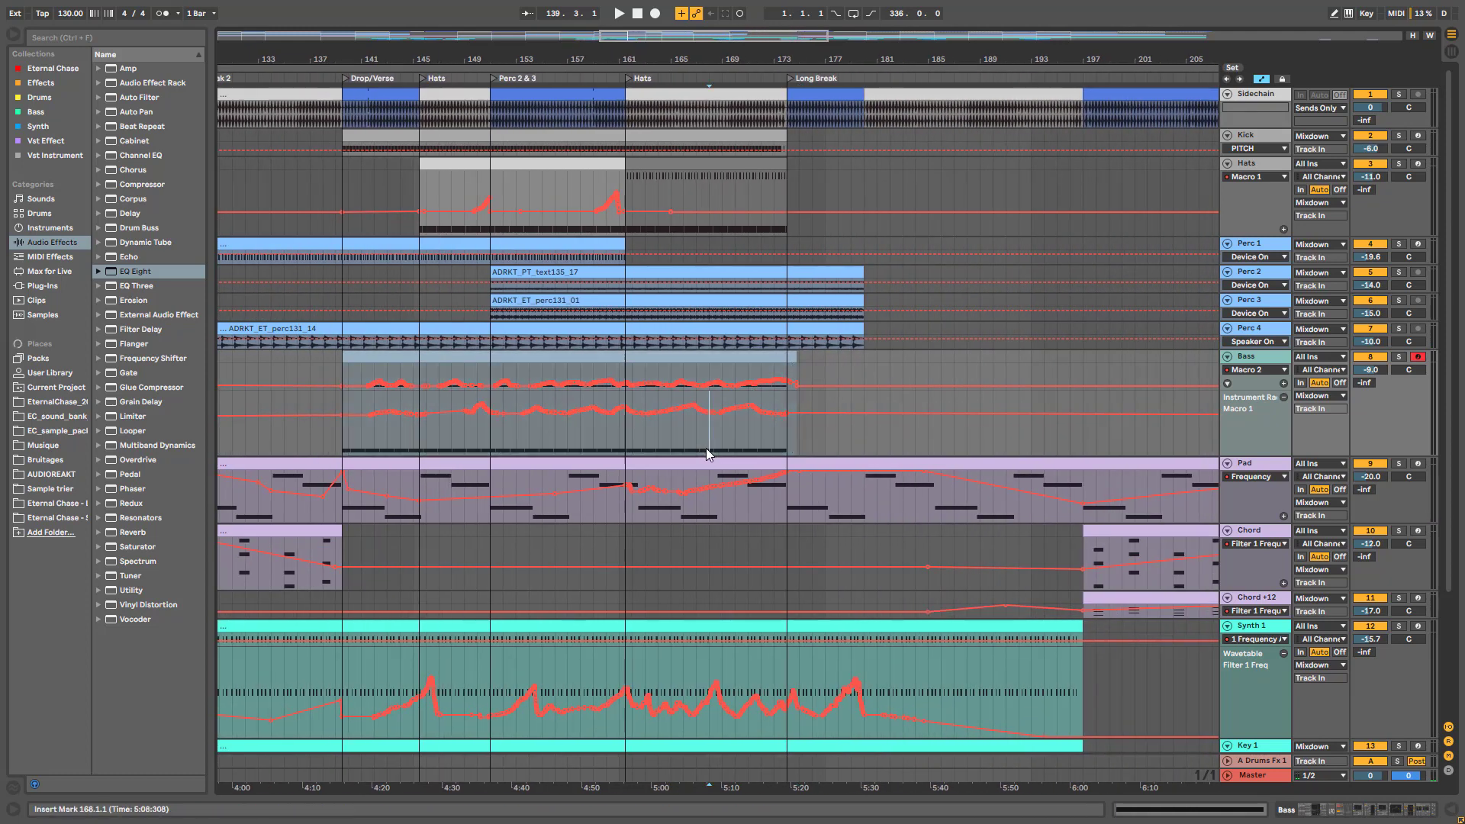
click(780, 438)
key(plus)
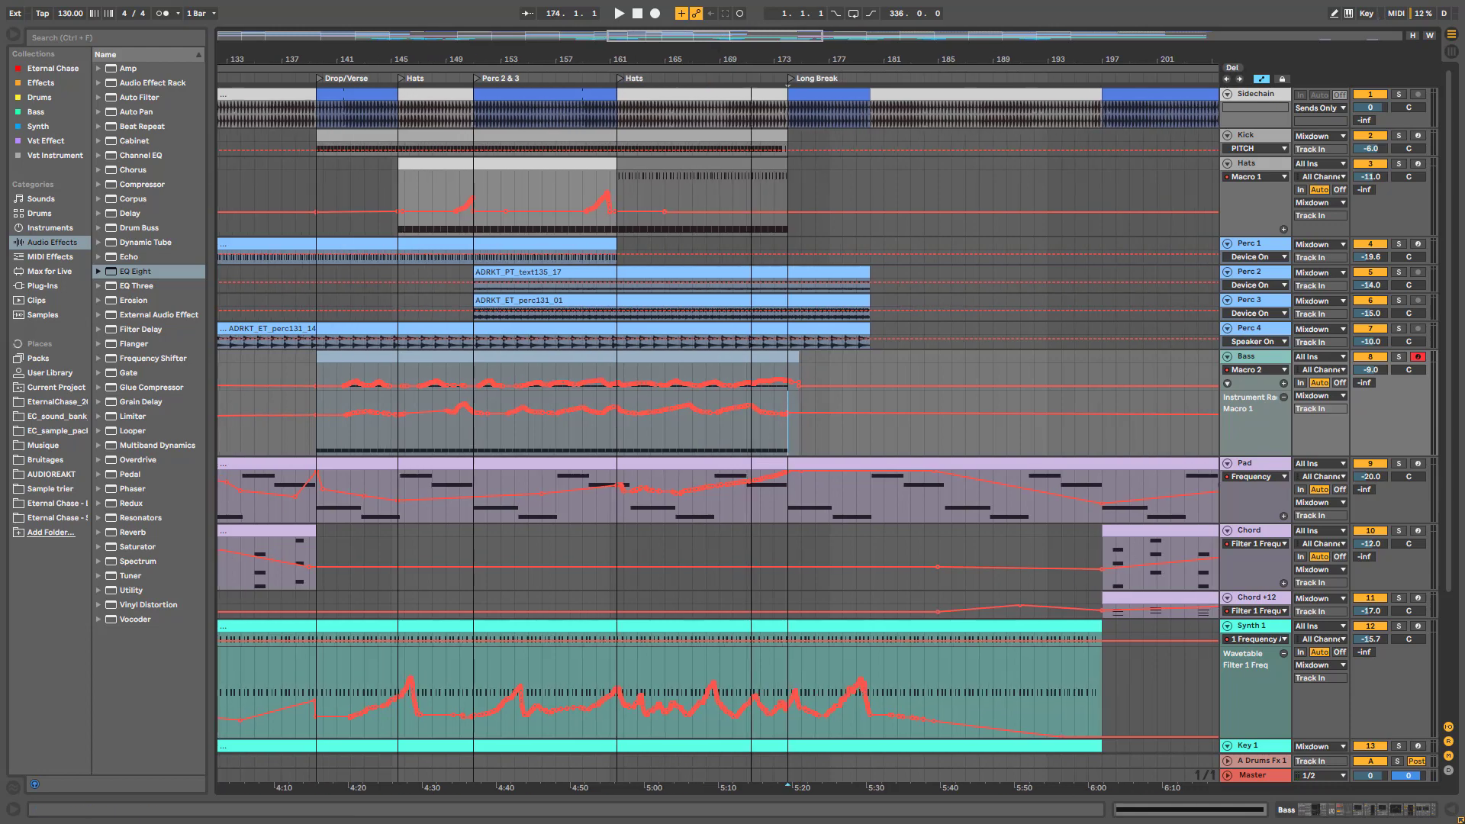
key(minus)
key(minus)
key(minus)
key(minus)
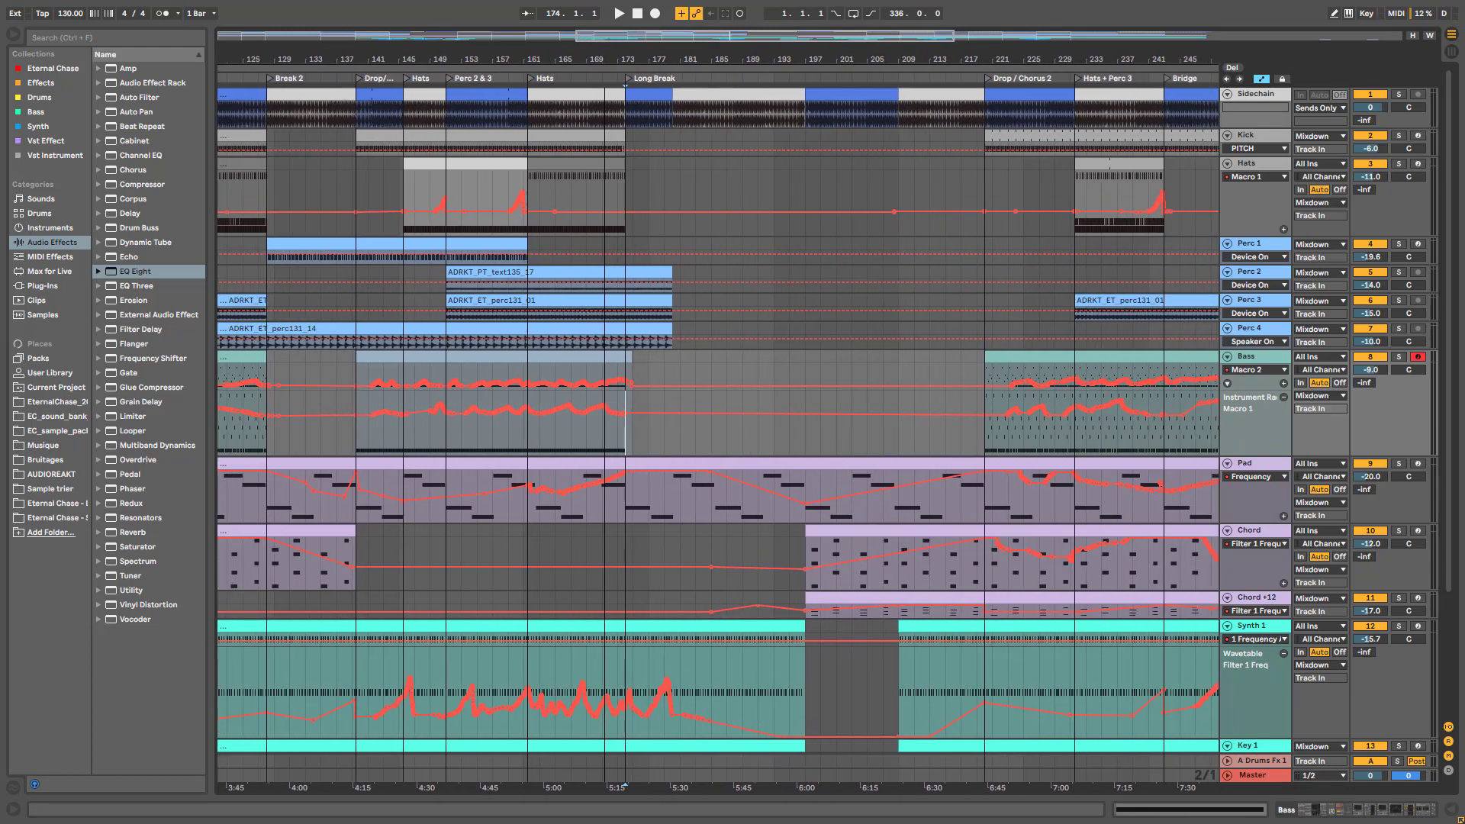
Select Key 1, close its automation chooser unchanged, and collapse its lane
key(minus)
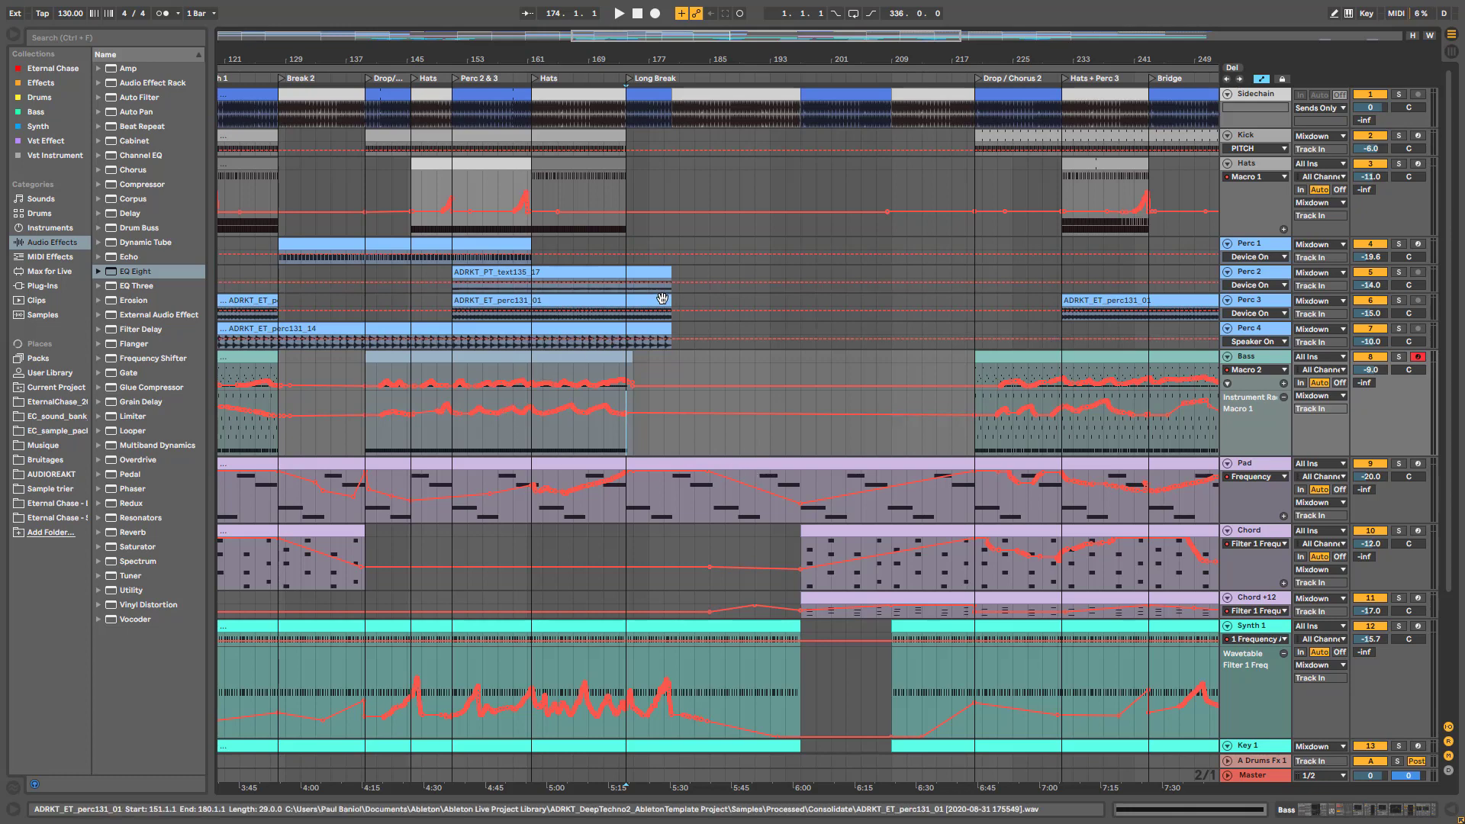
scroll(654, 309, down, 5)
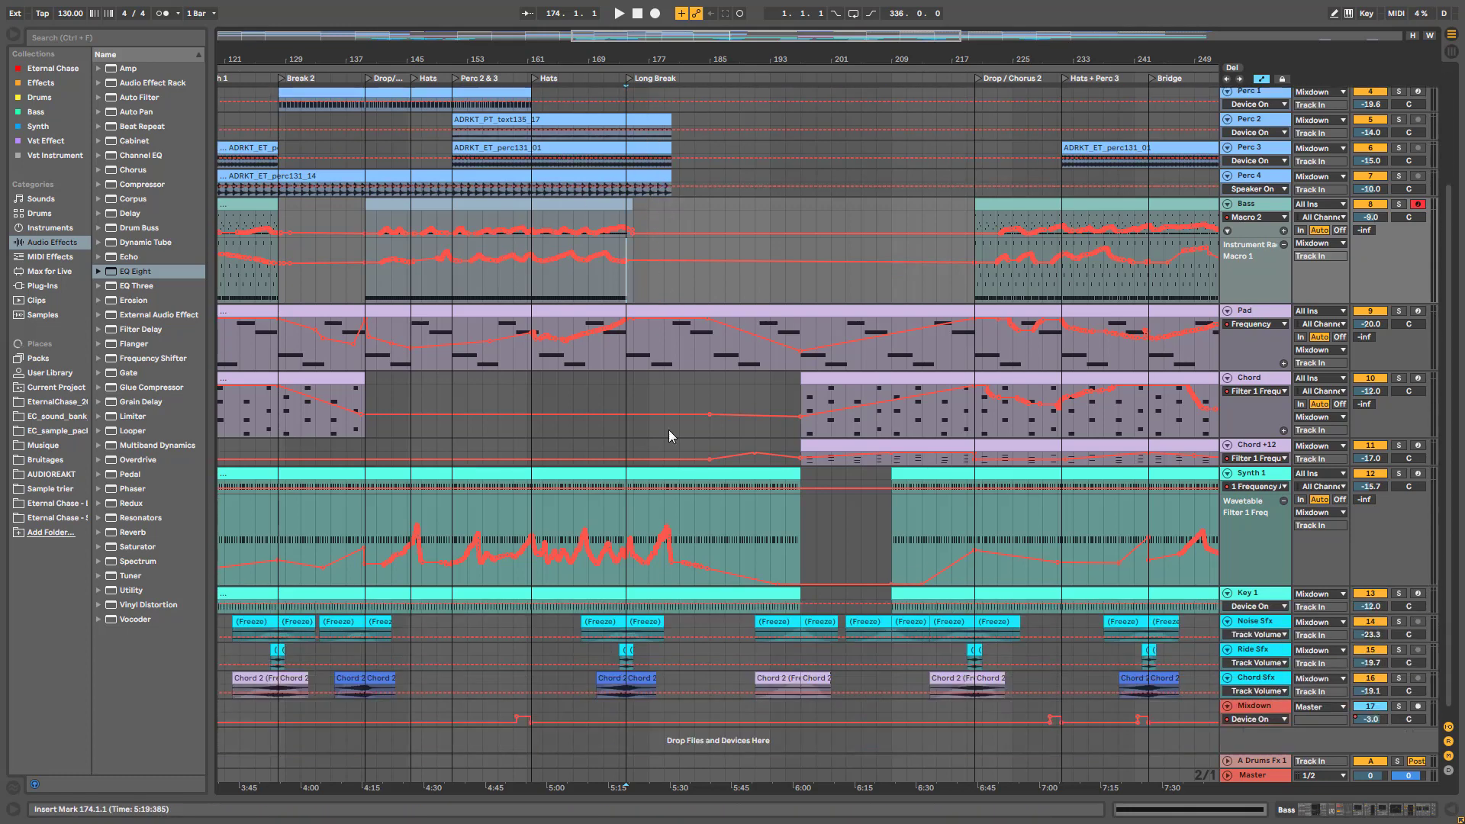
scroll(702, 480, down, 1)
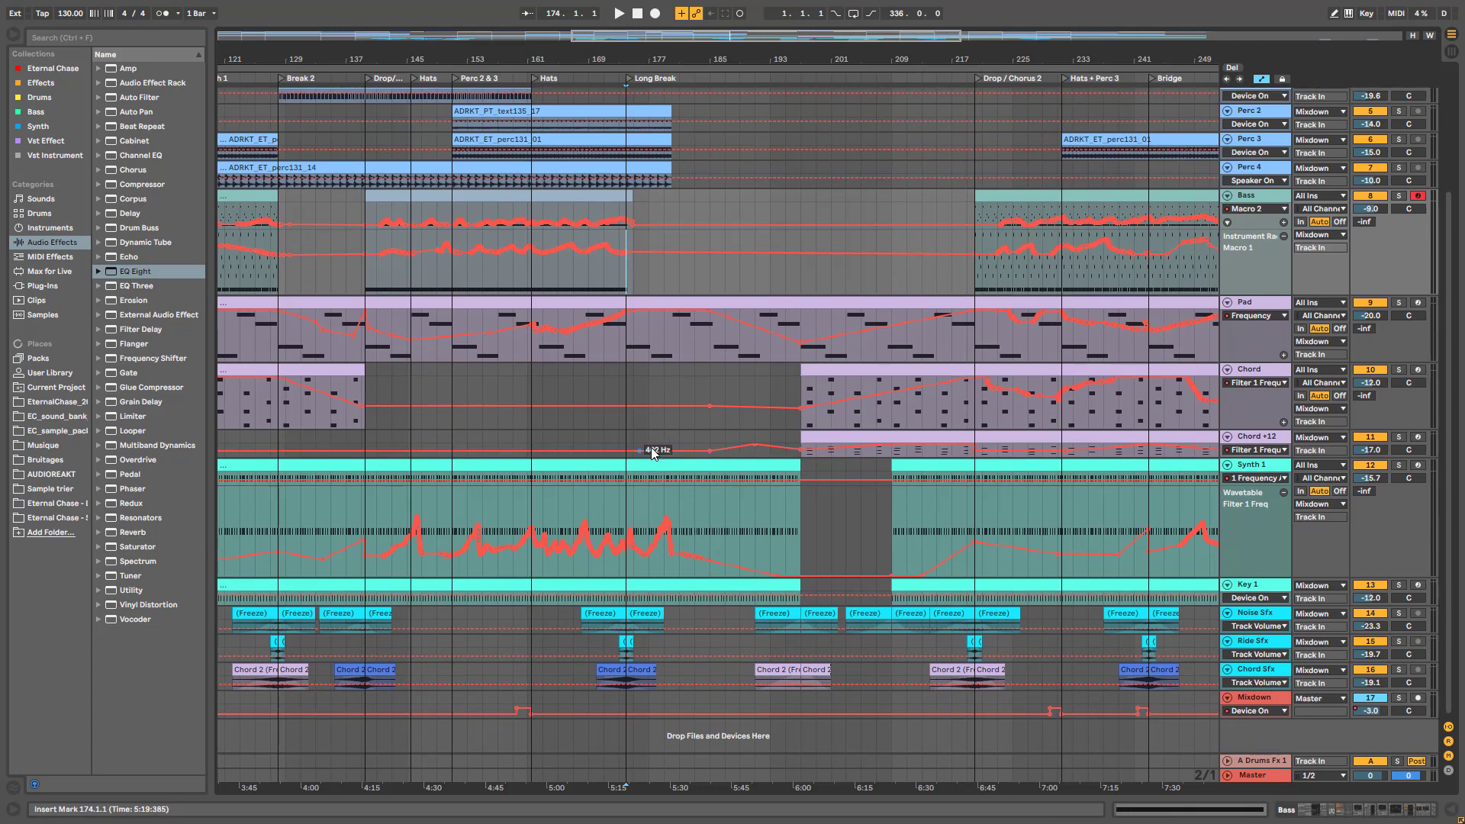
click(1289, 604)
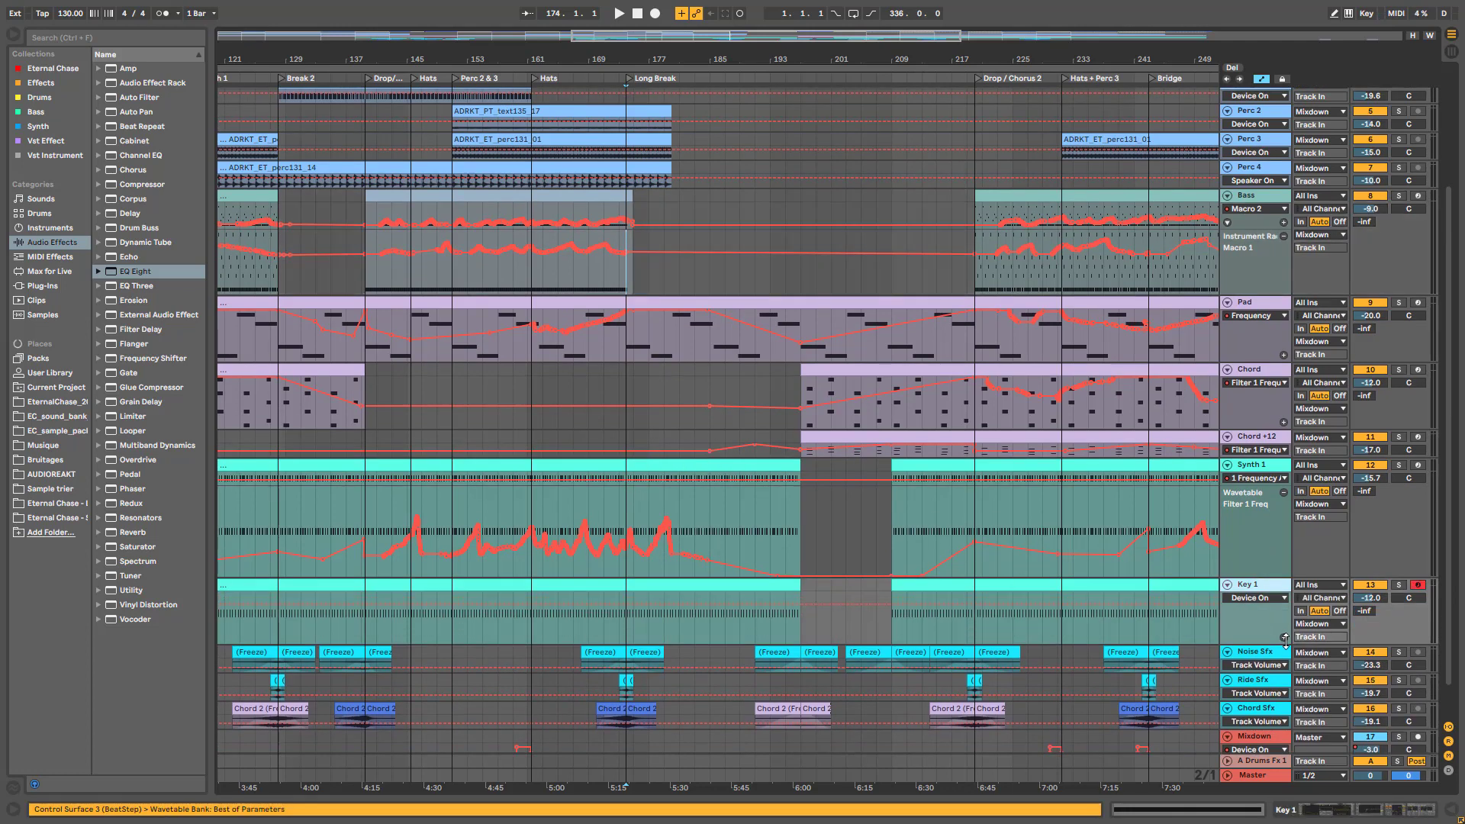
click(1282, 598)
click(1282, 607)
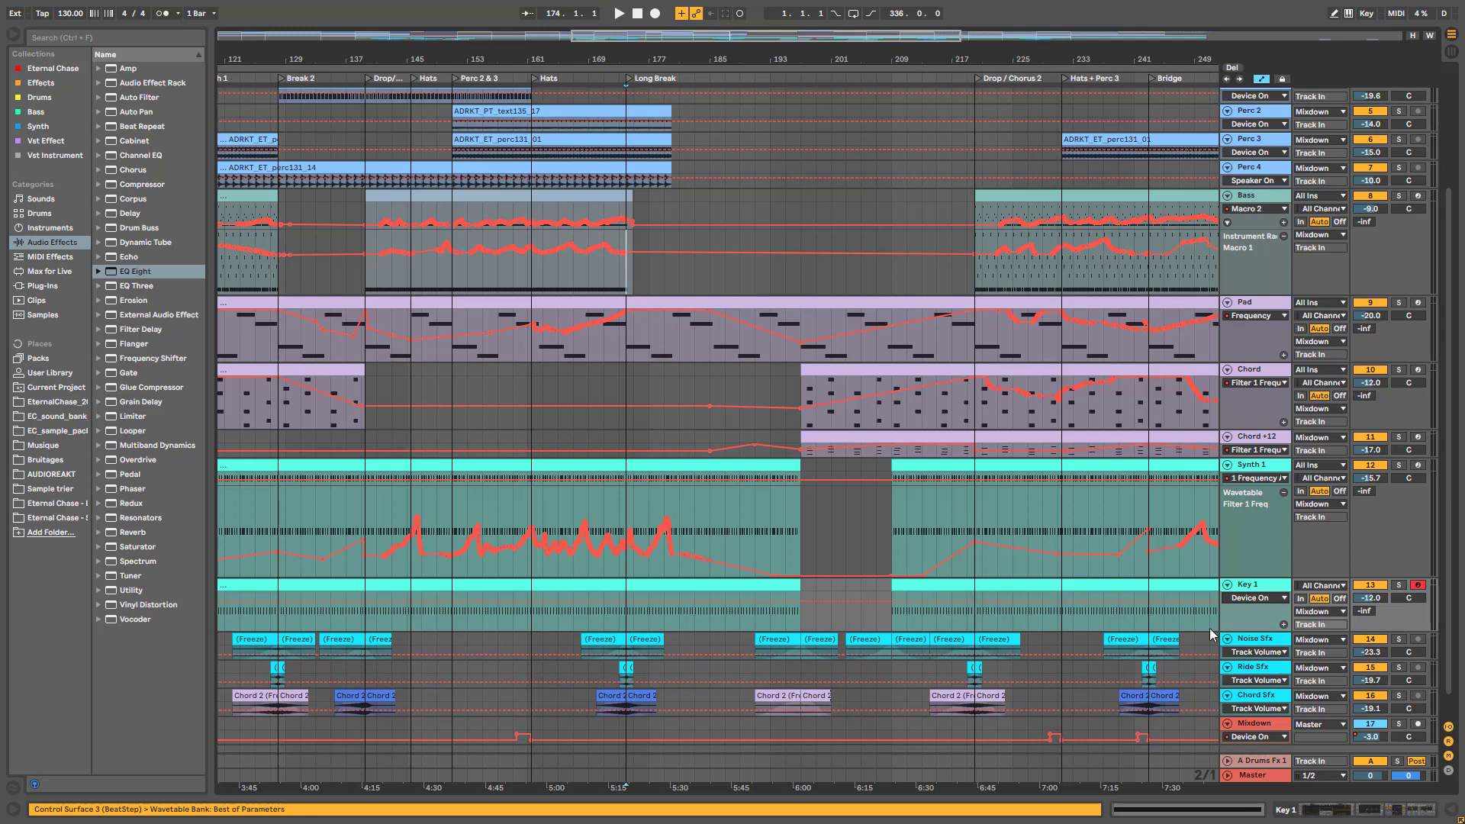
drag(1242, 630, 1242, 595)
Set the start at bar 197 and enlarge the Chord +12 track
scroll(581, 152, up, 4)
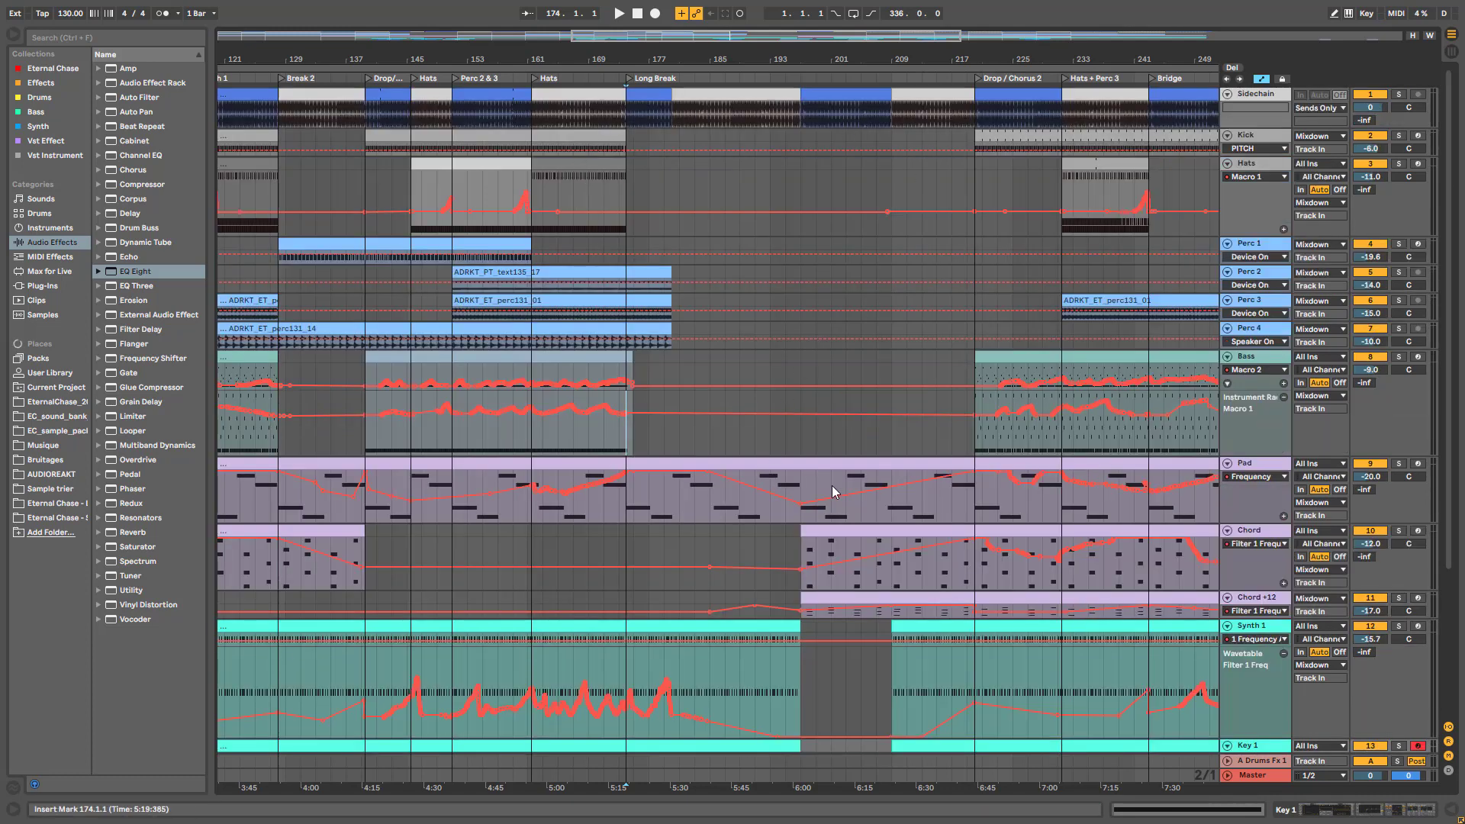
click(807, 447)
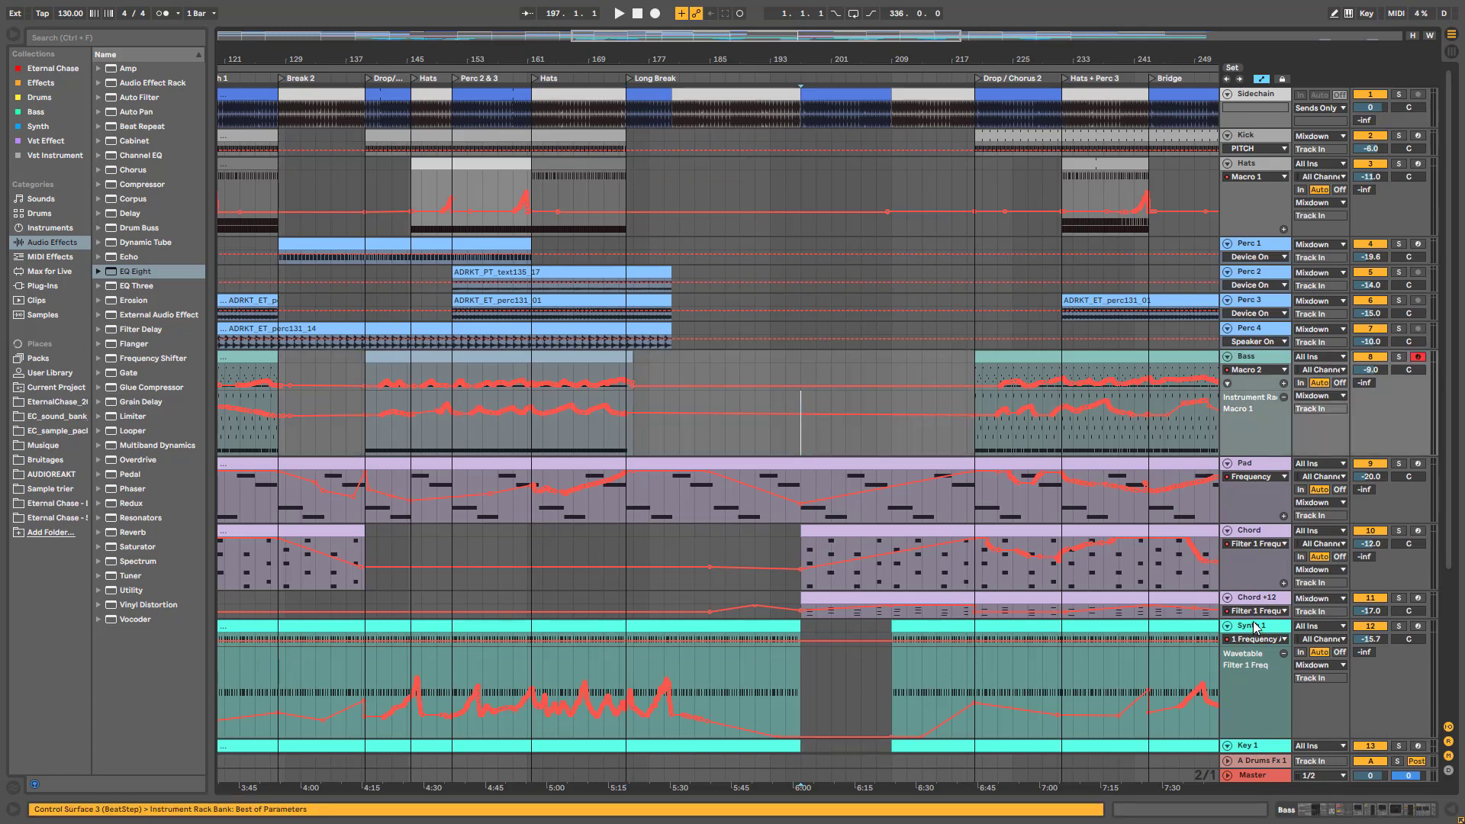
drag(1253, 620, 1253, 657)
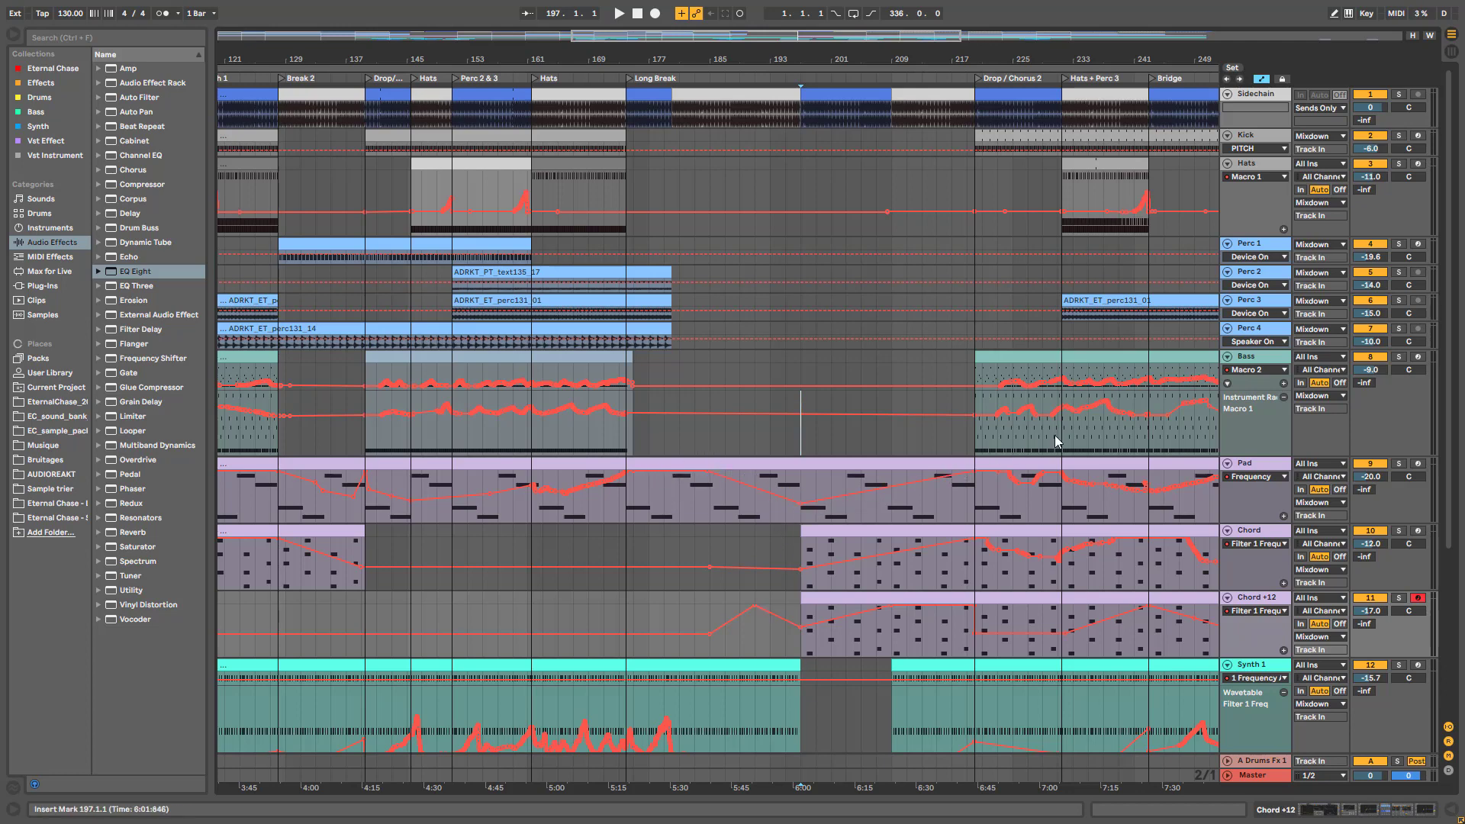
click(624, 541)
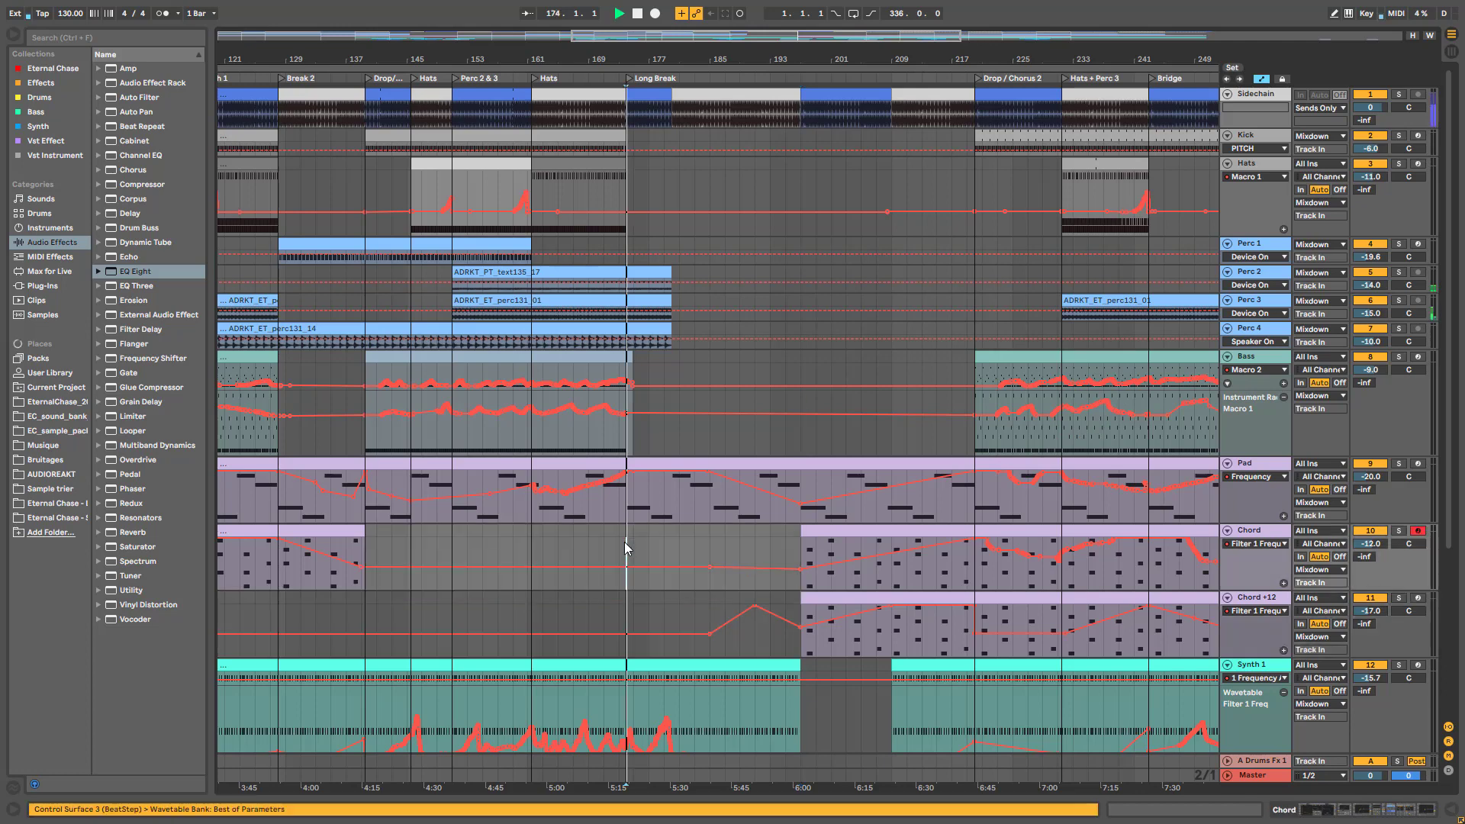
key(space)
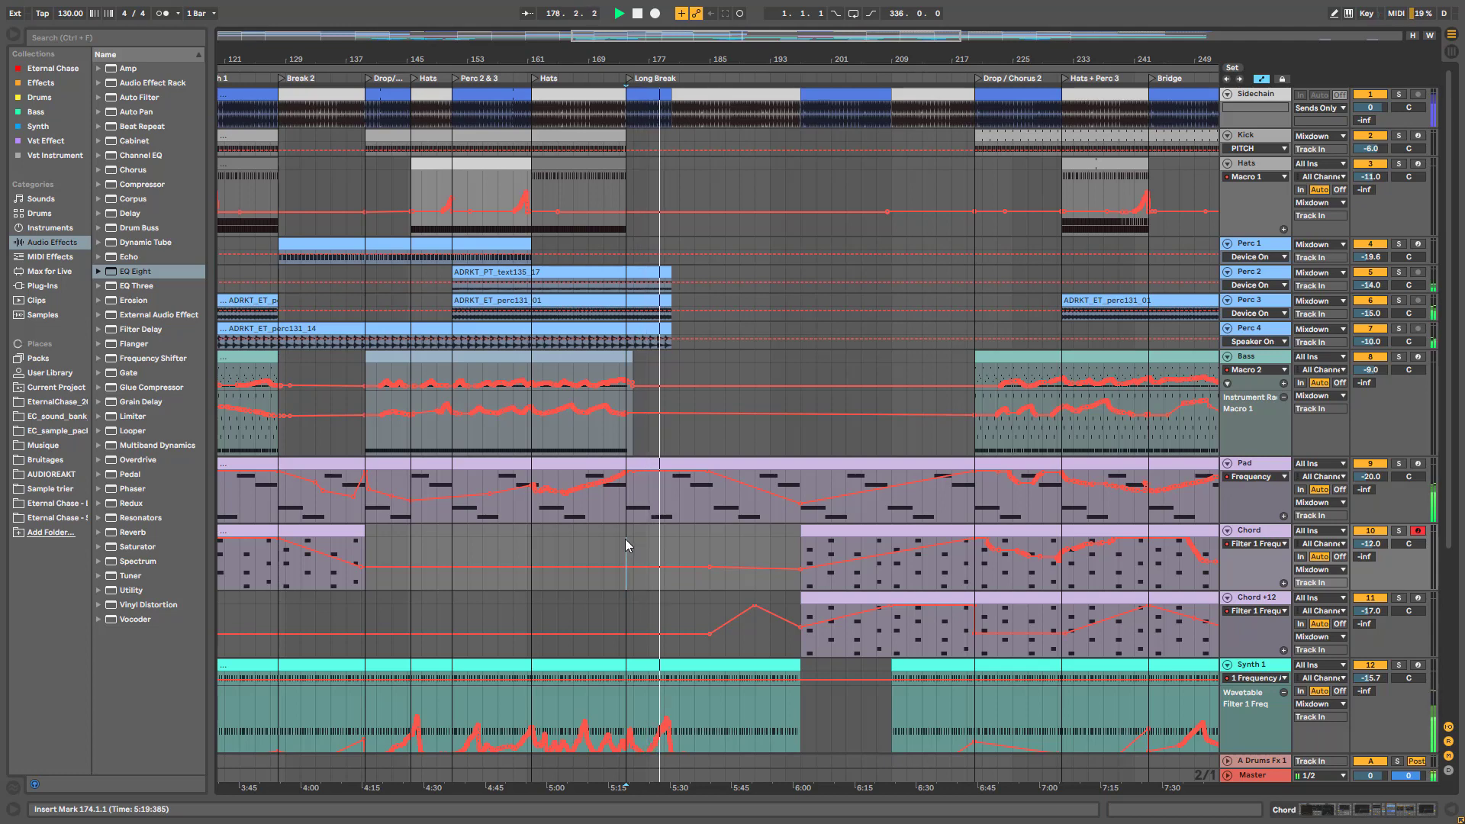
scroll(758, 478, down, 3)
scroll(758, 548, up, 2)
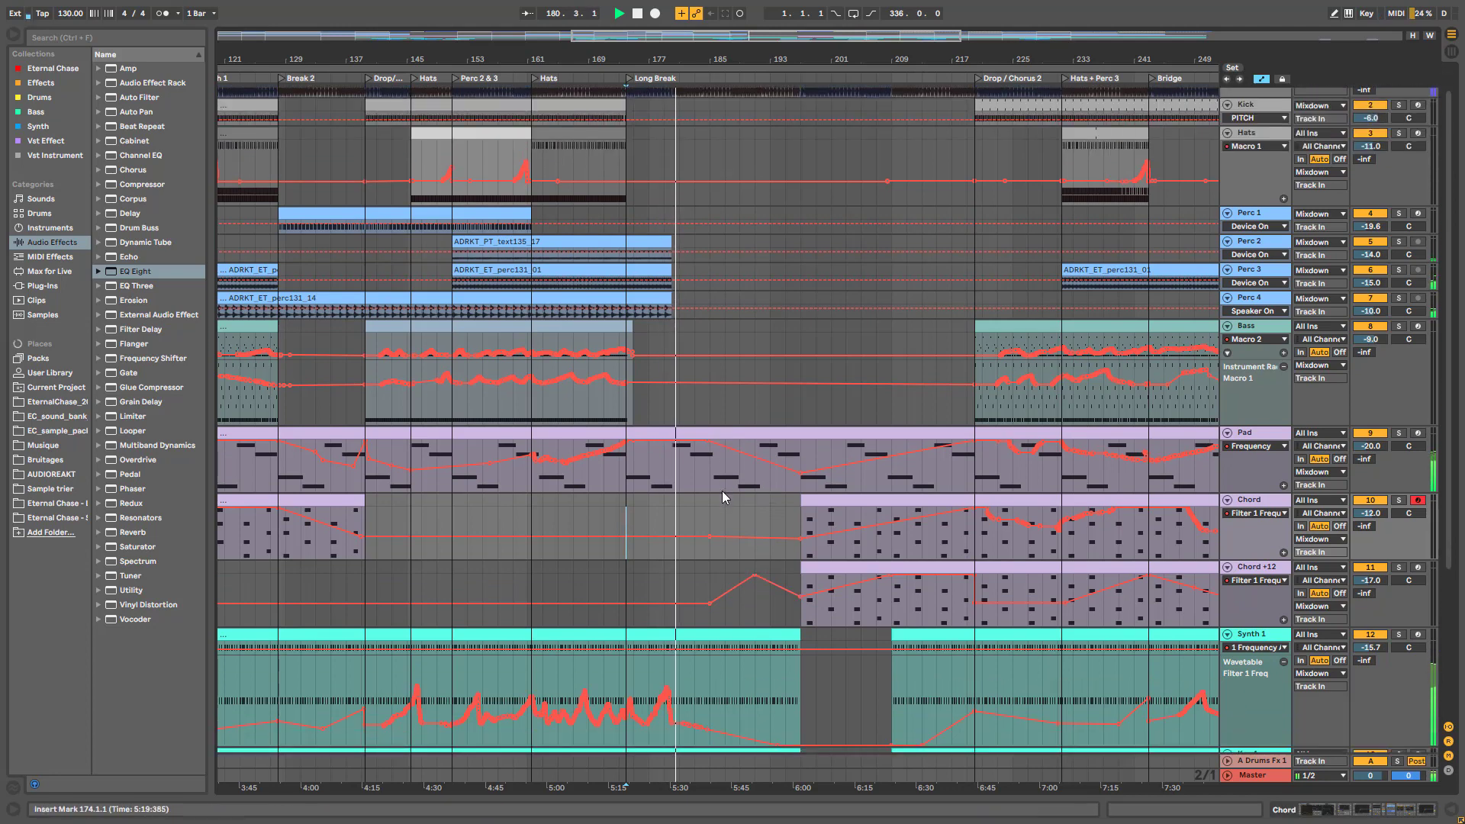
scroll(722, 493, down, 2)
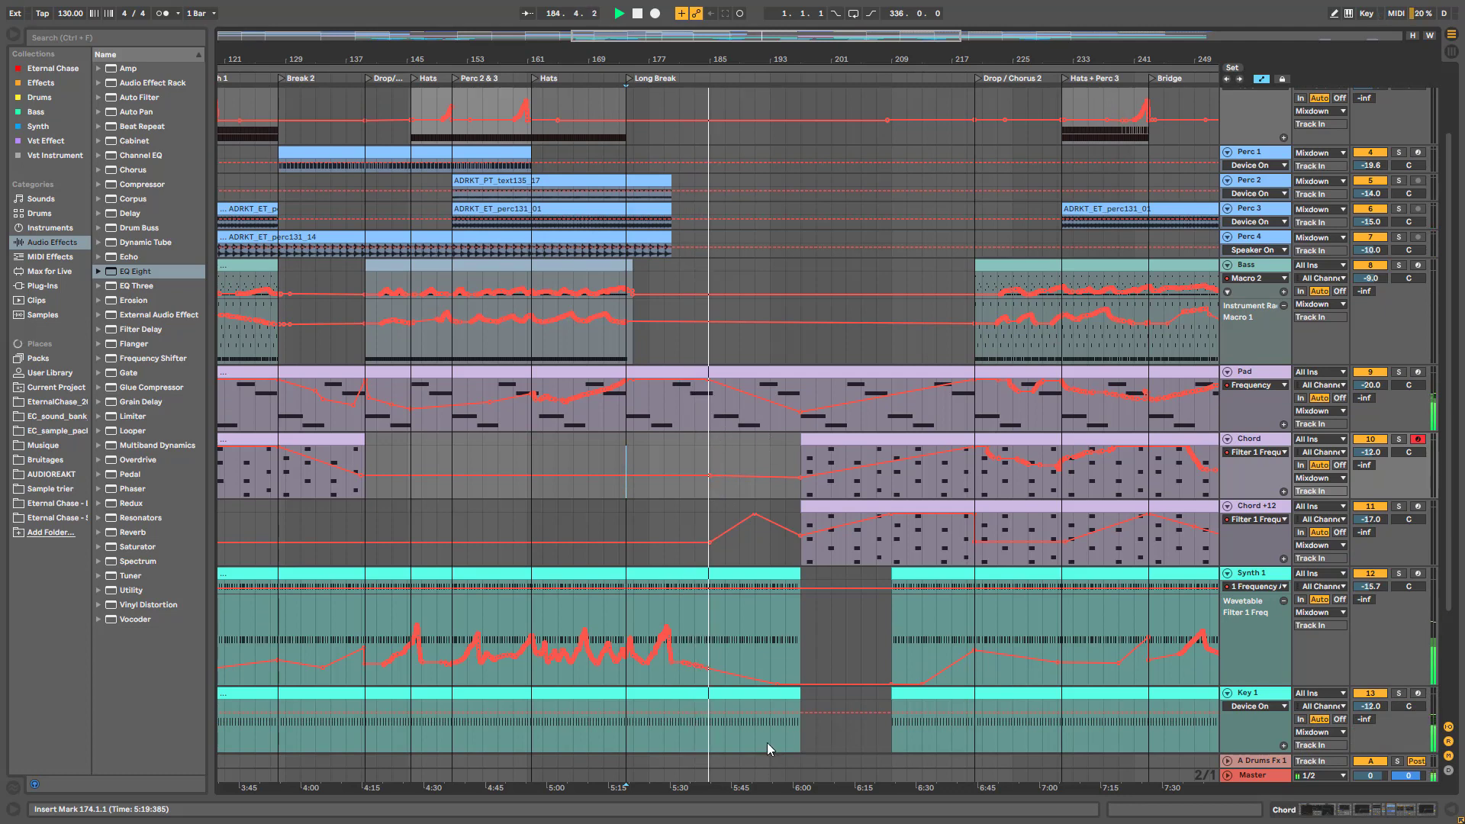
mouse_move(818, 415)
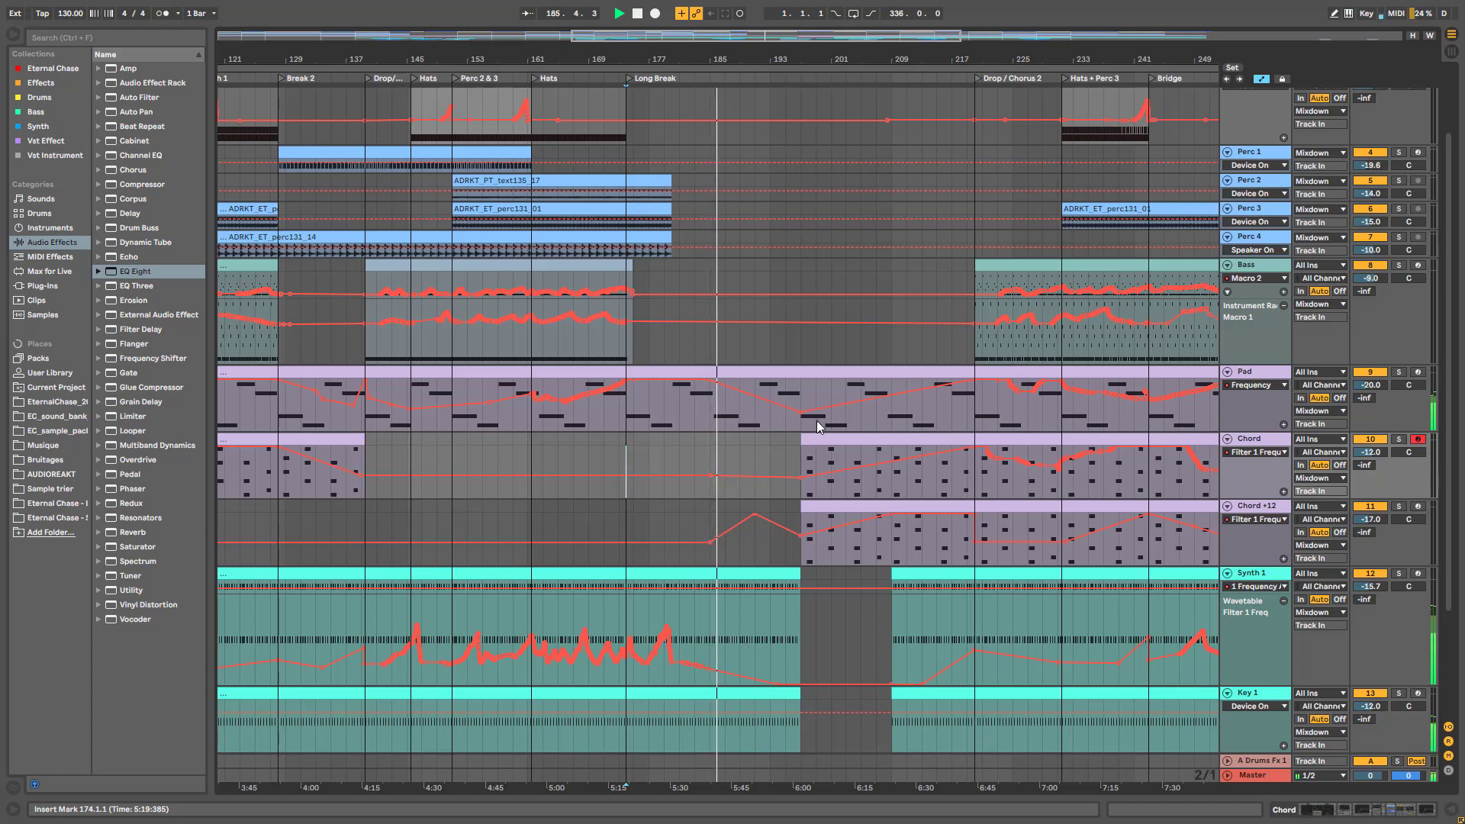
scroll(822, 435, down, 3)
click(792, 621)
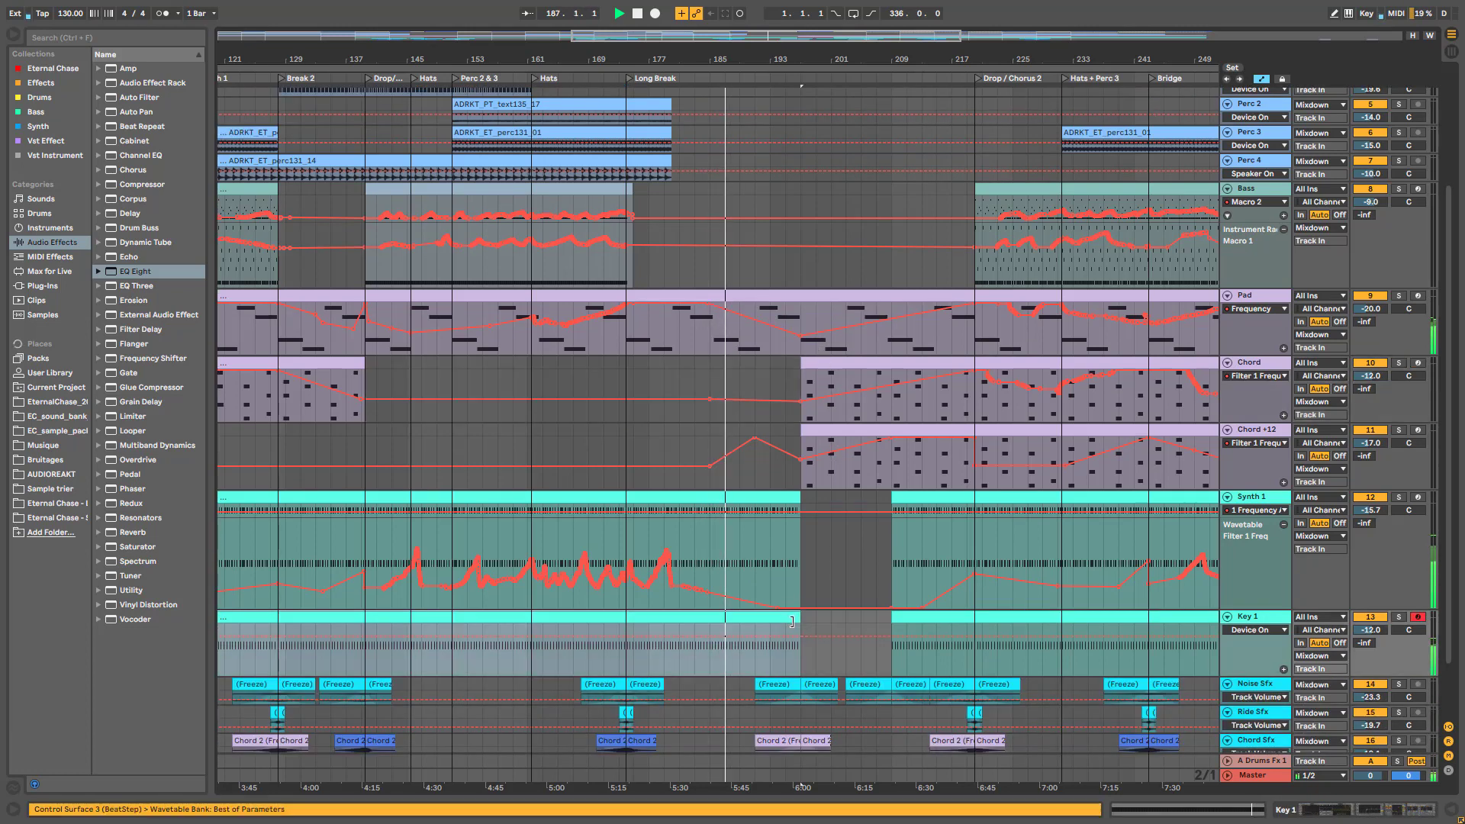
click(801, 380)
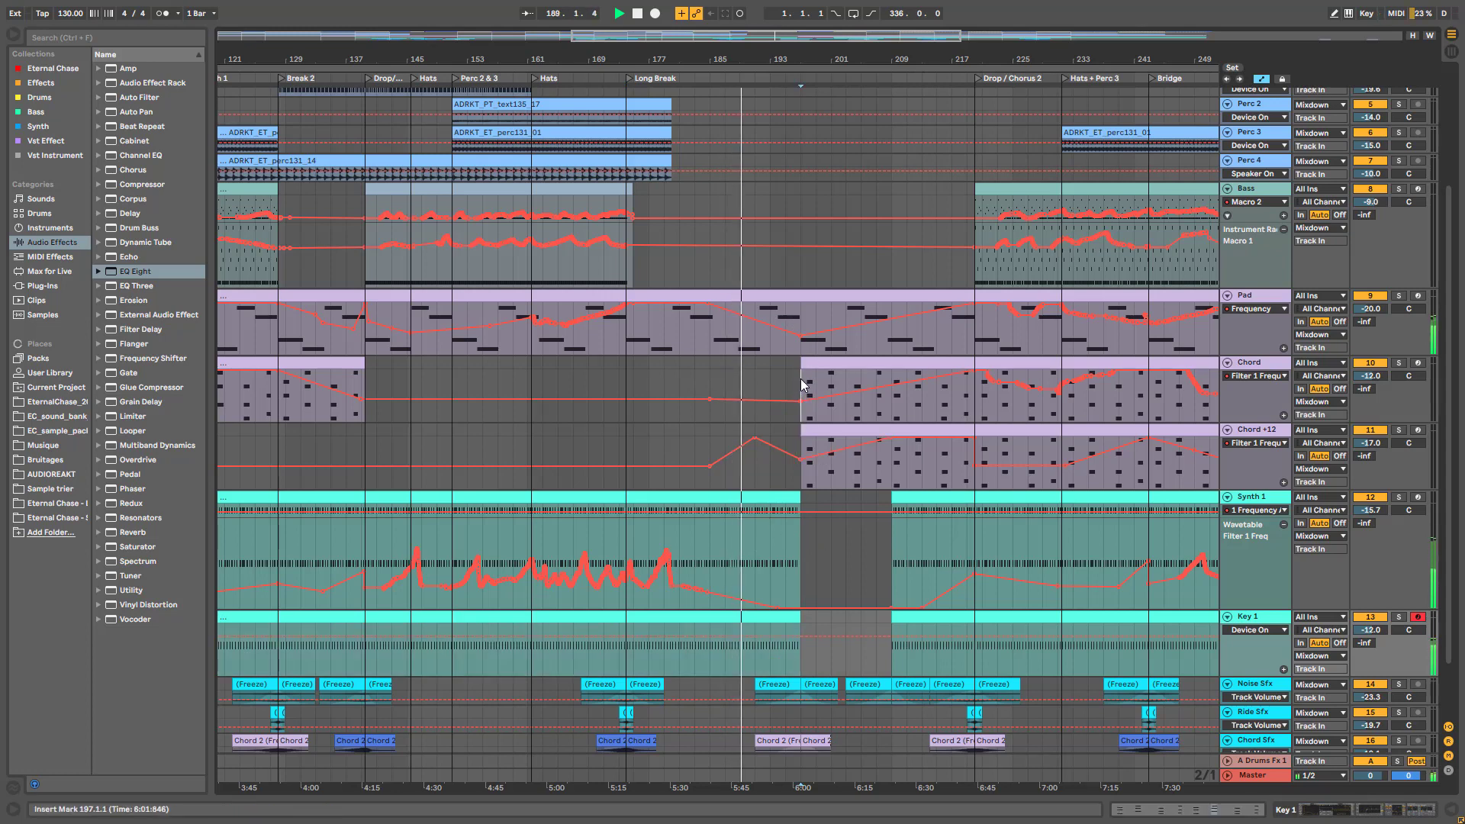
scroll(801, 386, up, 3)
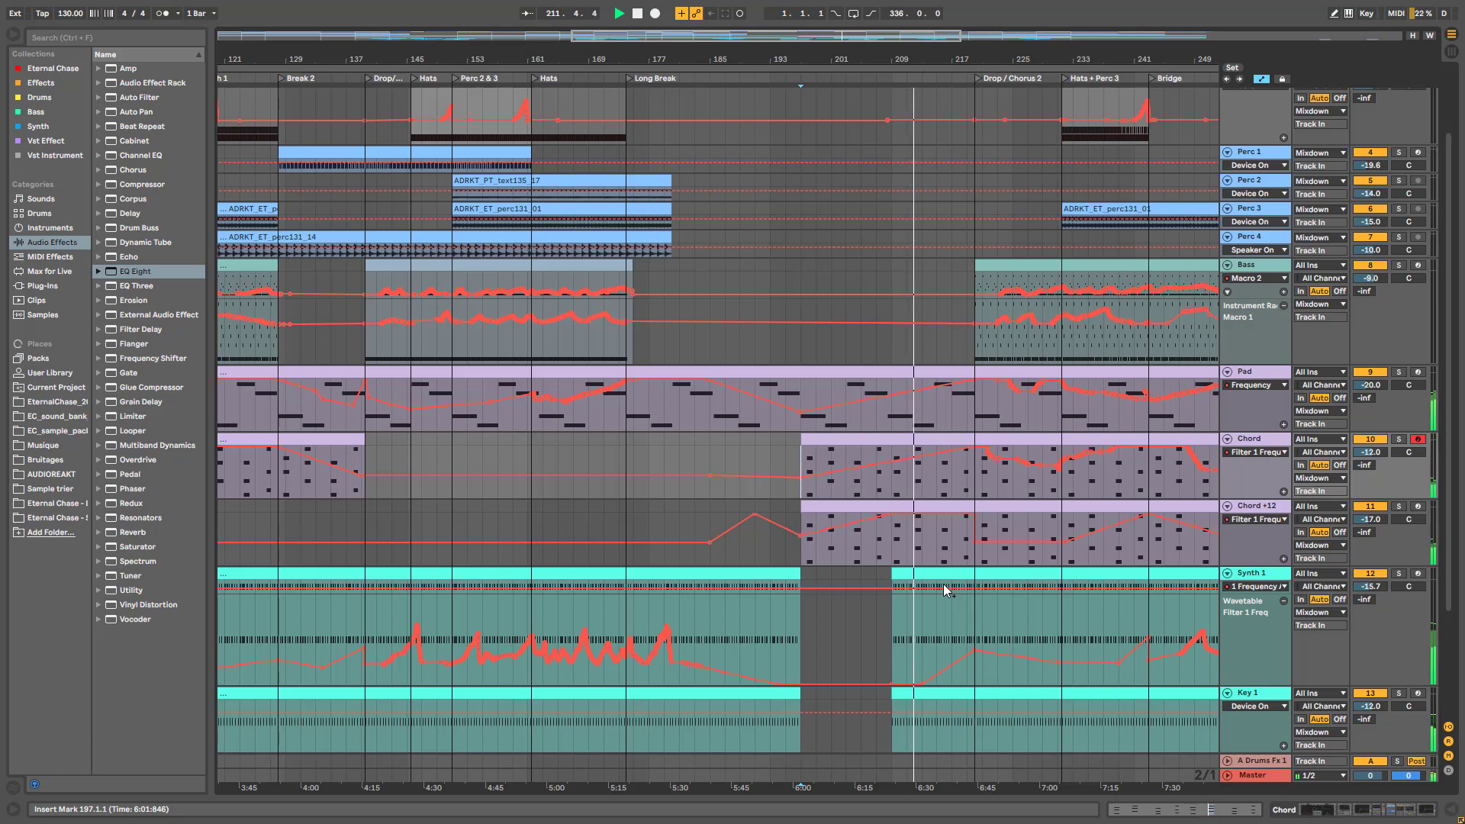
scroll(946, 598, down, 3)
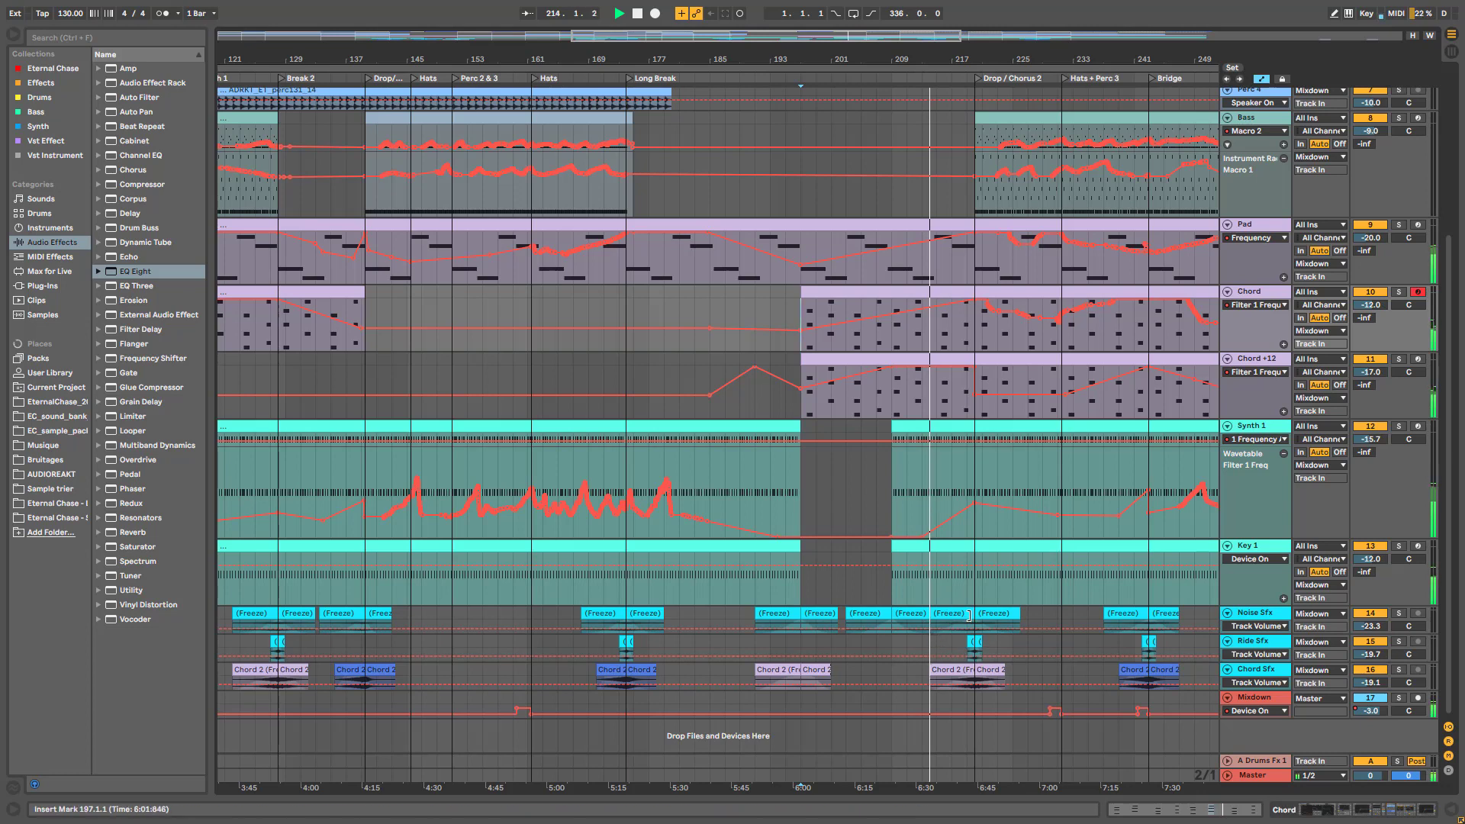
click(984, 666)
click(1032, 671)
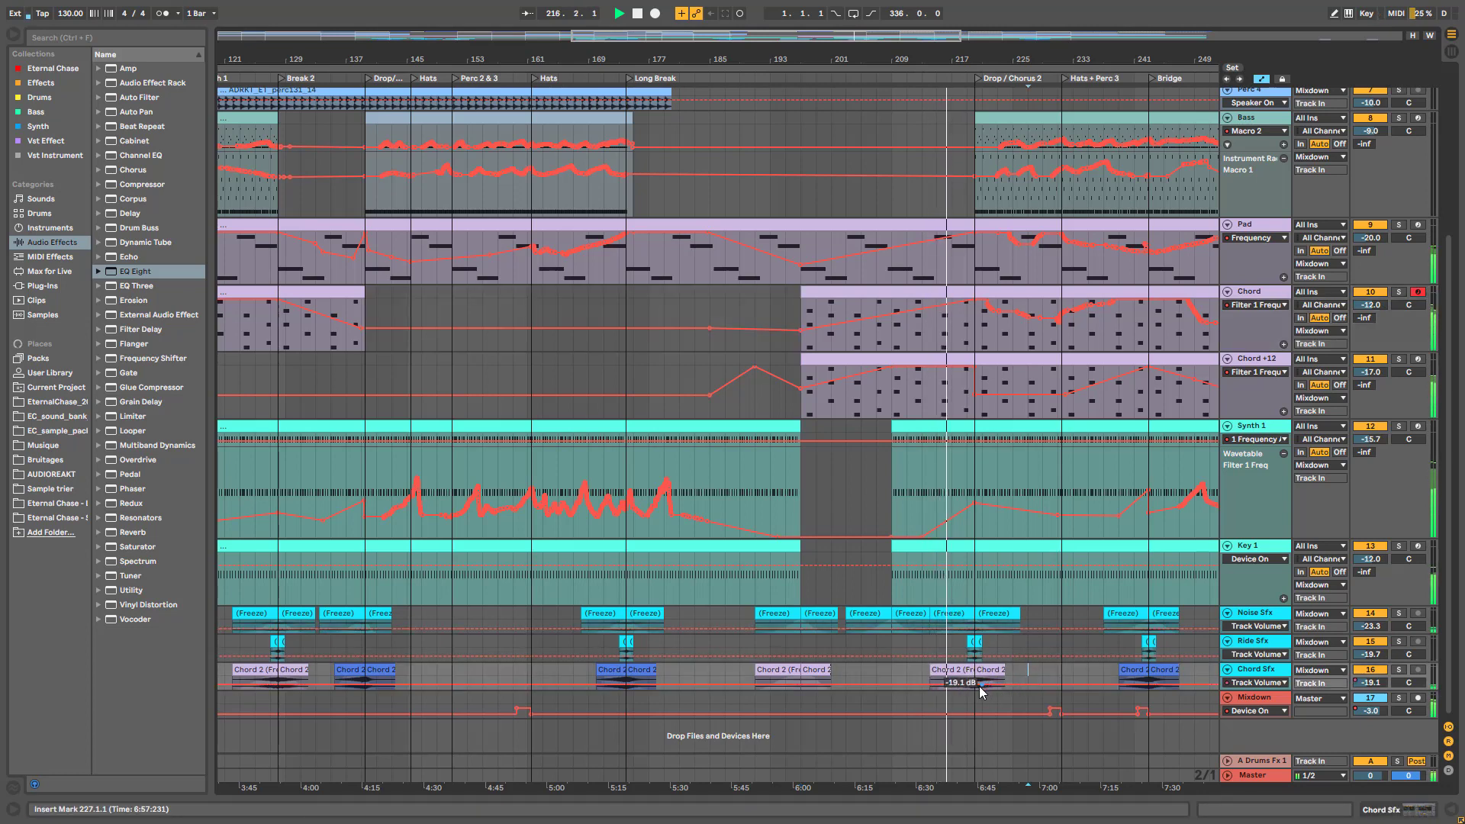
scroll(1152, 572, up, 6)
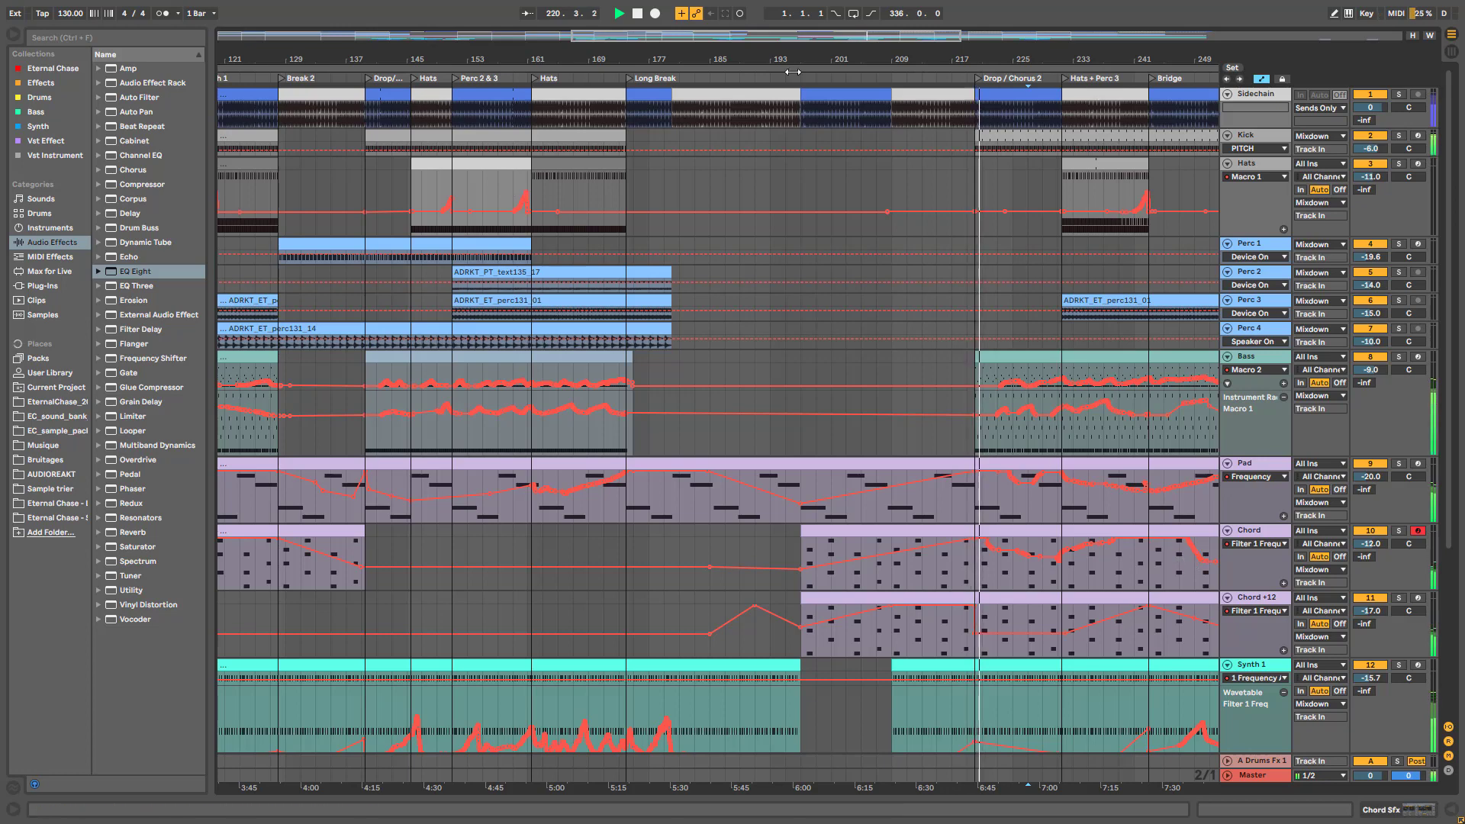
key(plus)
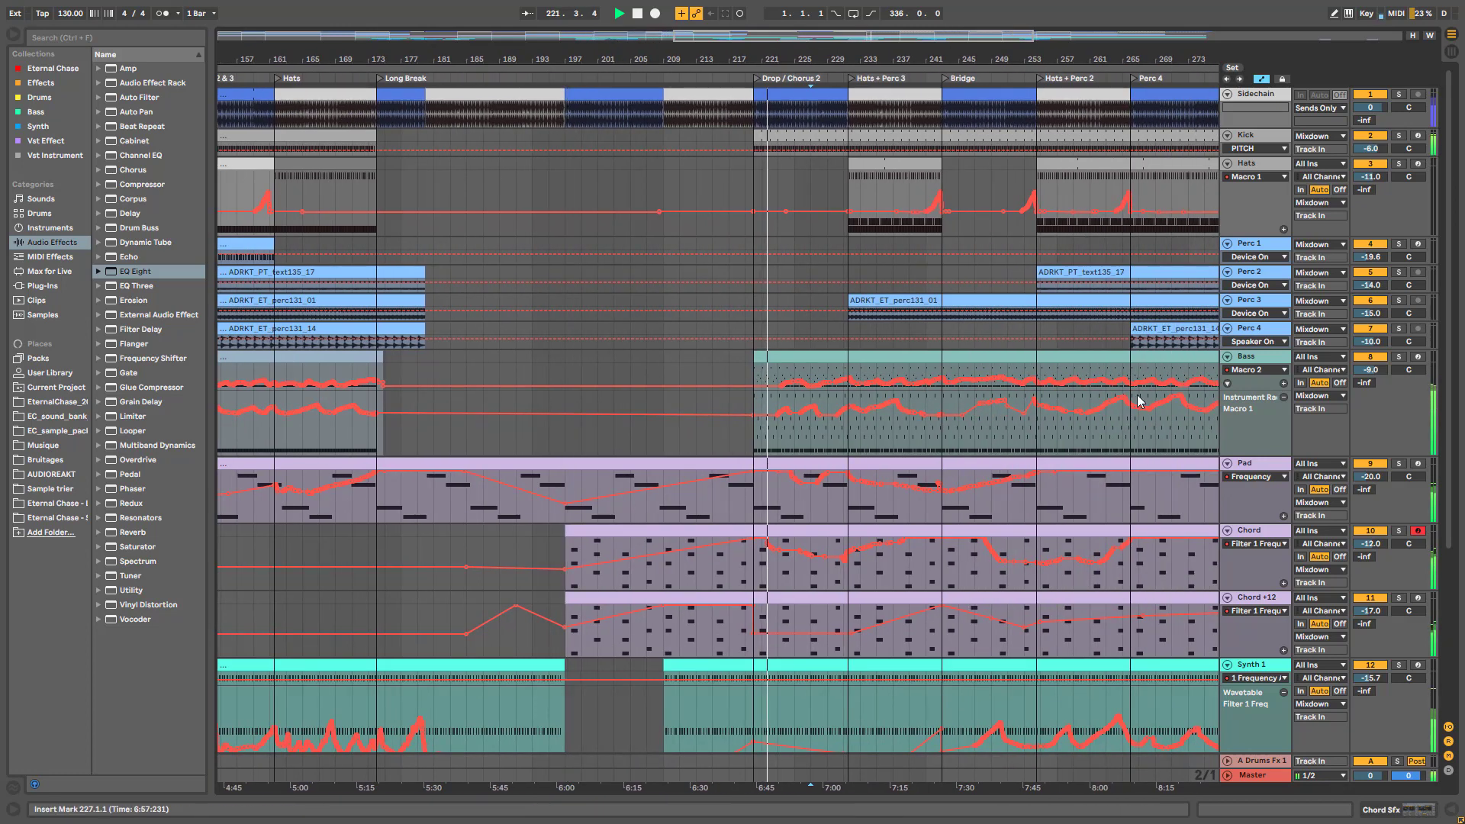
key(space)
click(833, 140)
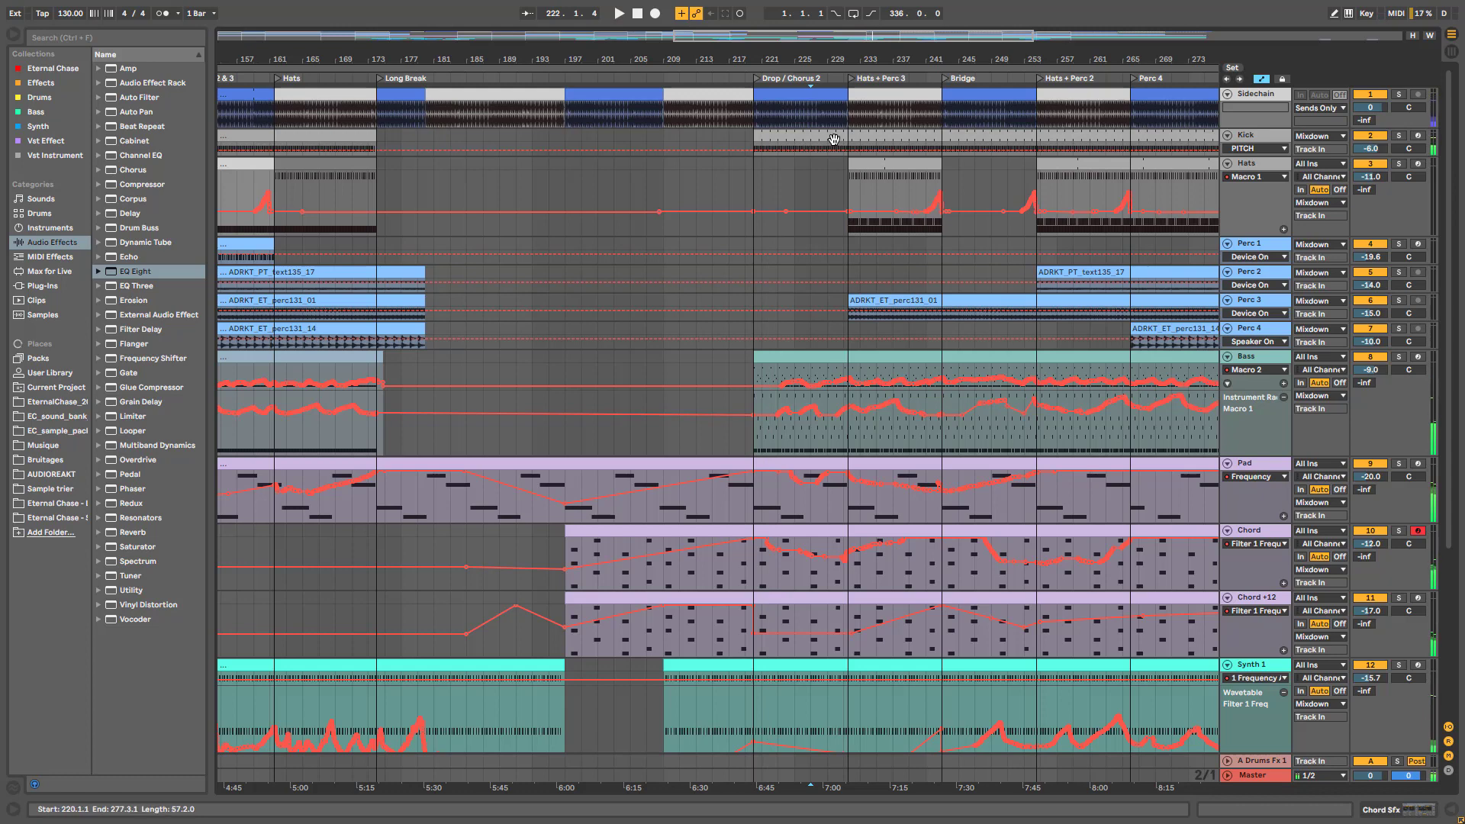
click(812, 370)
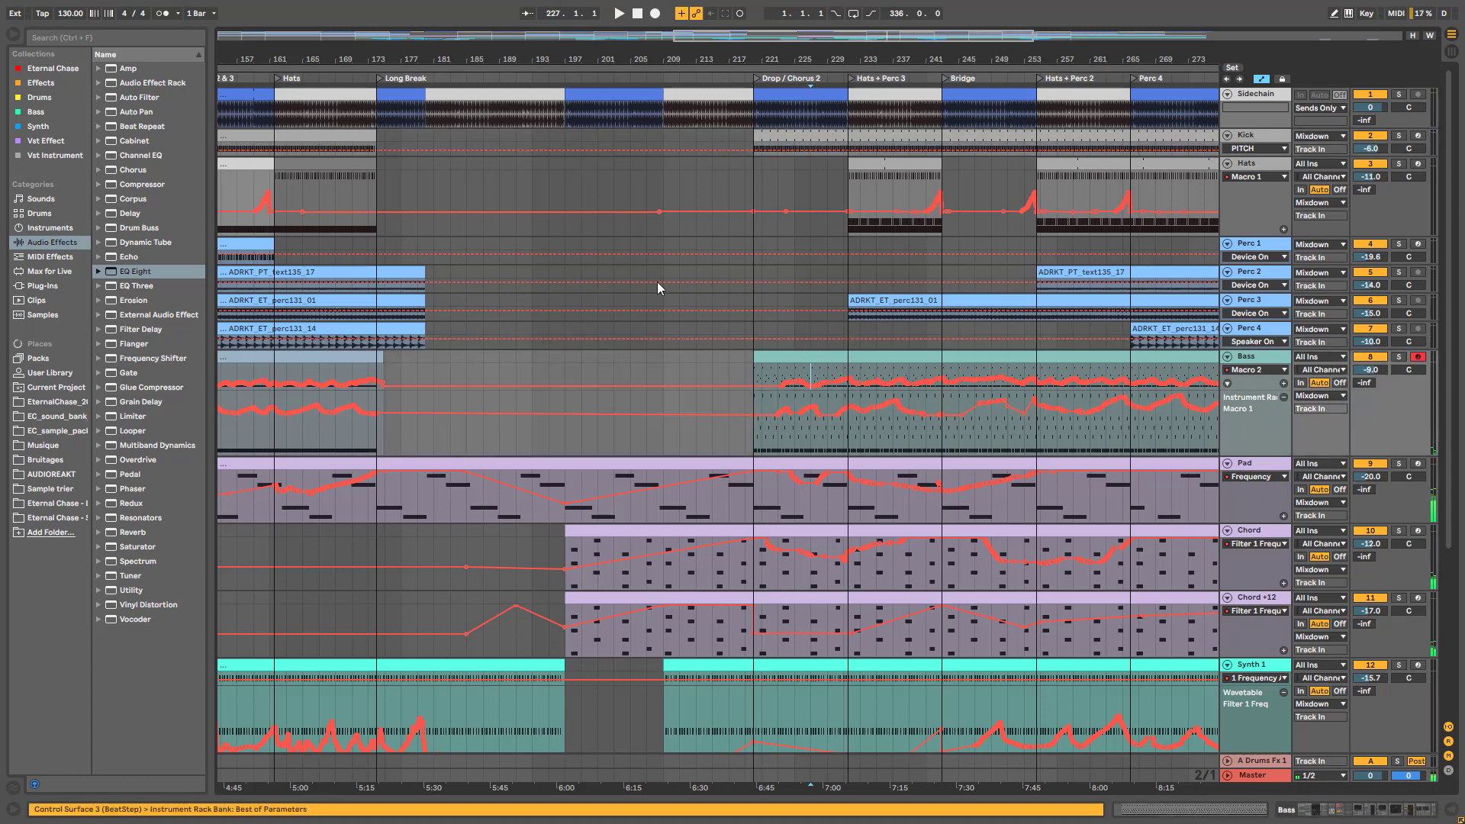
scroll(717, 610, down, 4)
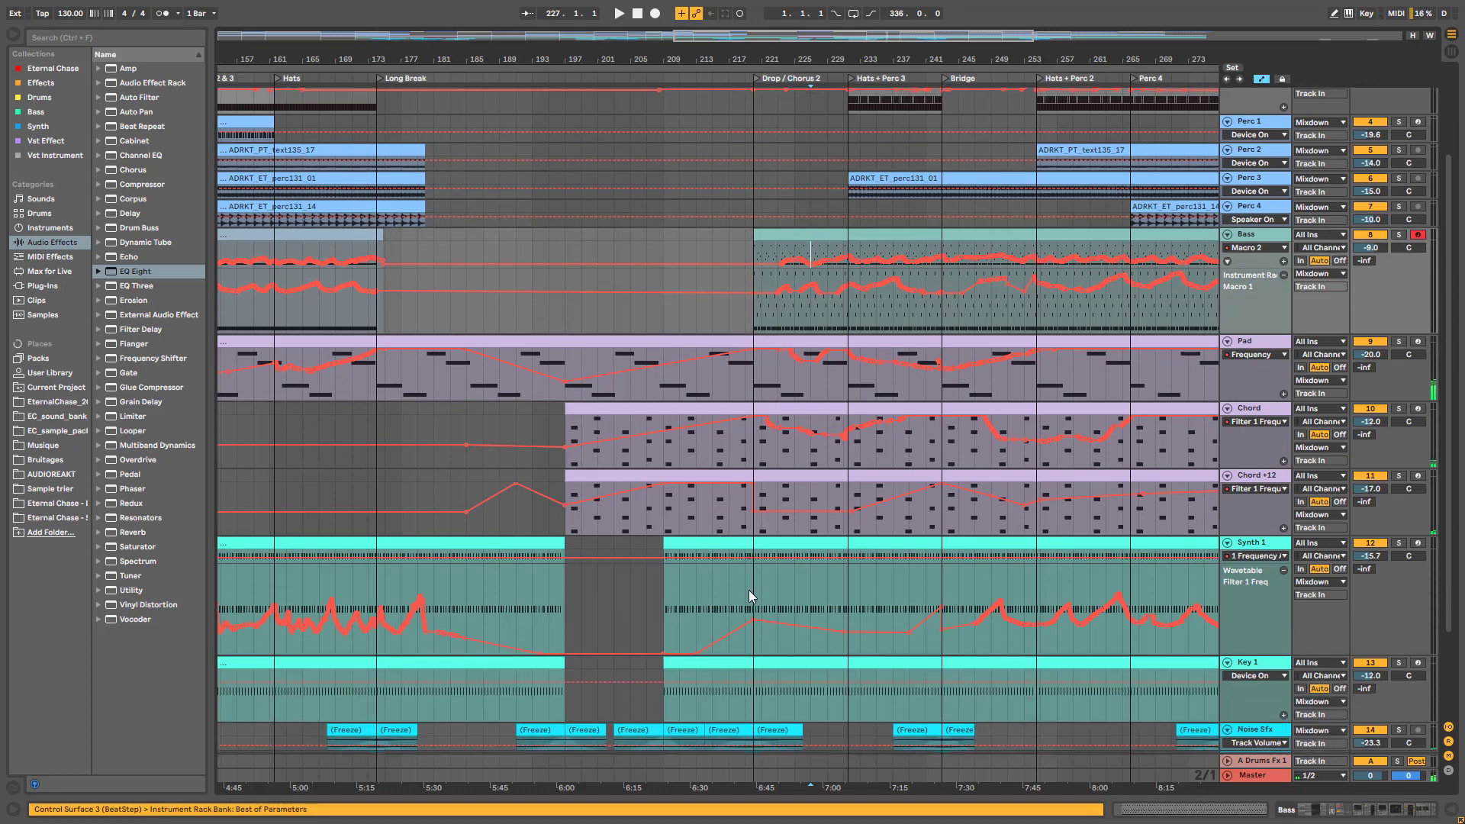
scroll(884, 576, up, 4)
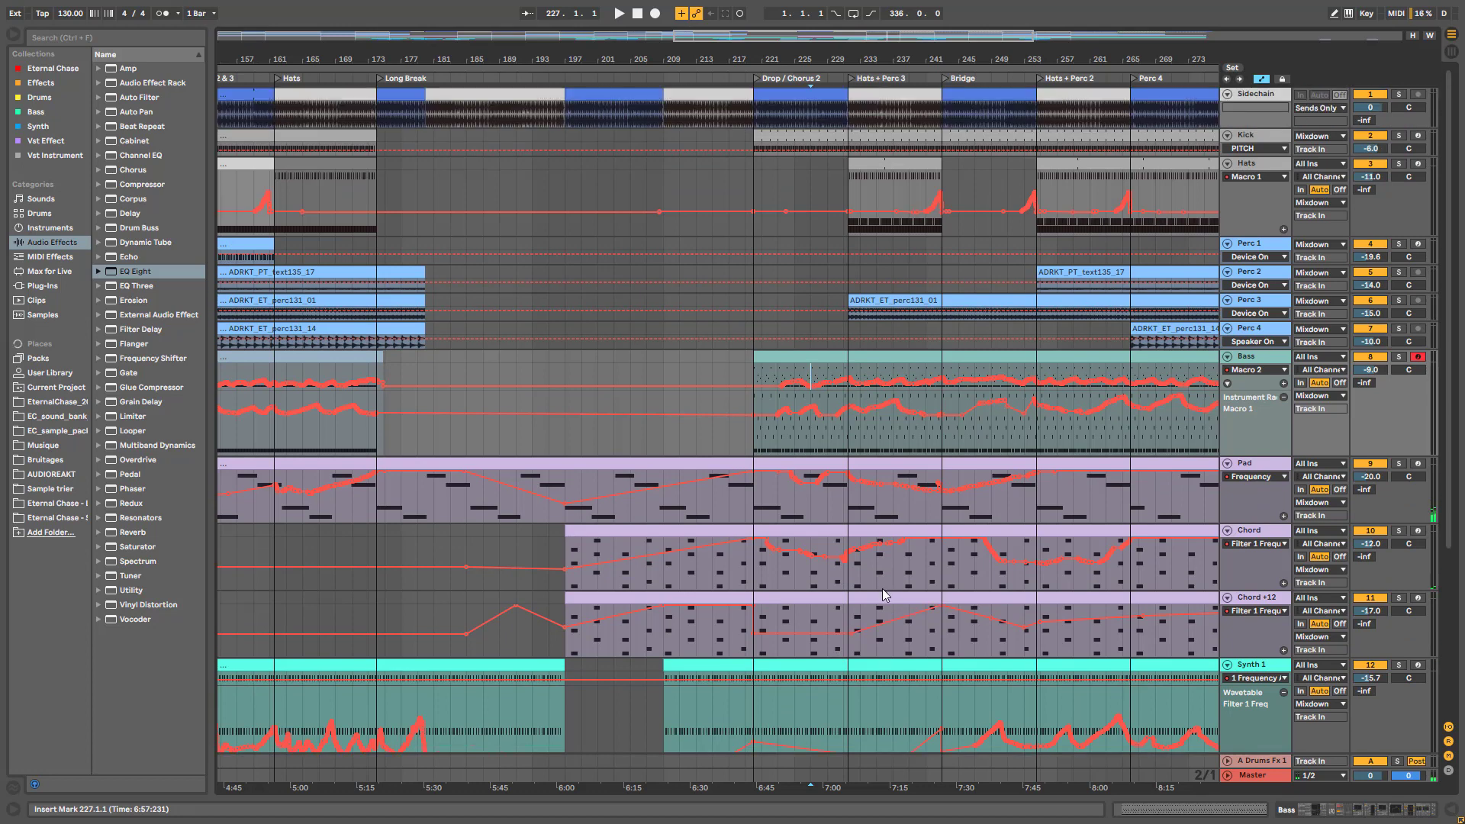
scroll(845, 488, down, 4)
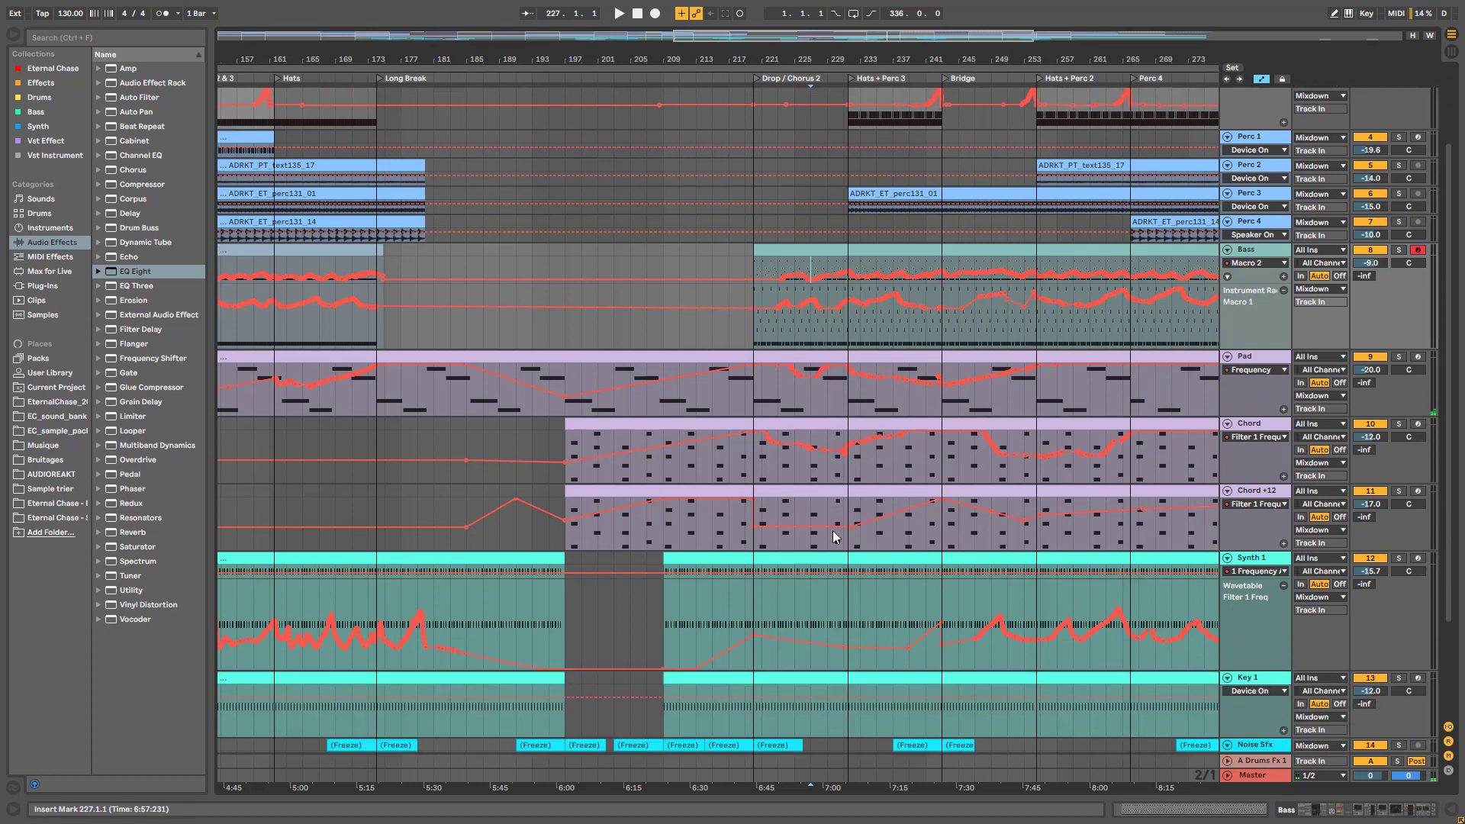
click(1399, 491)
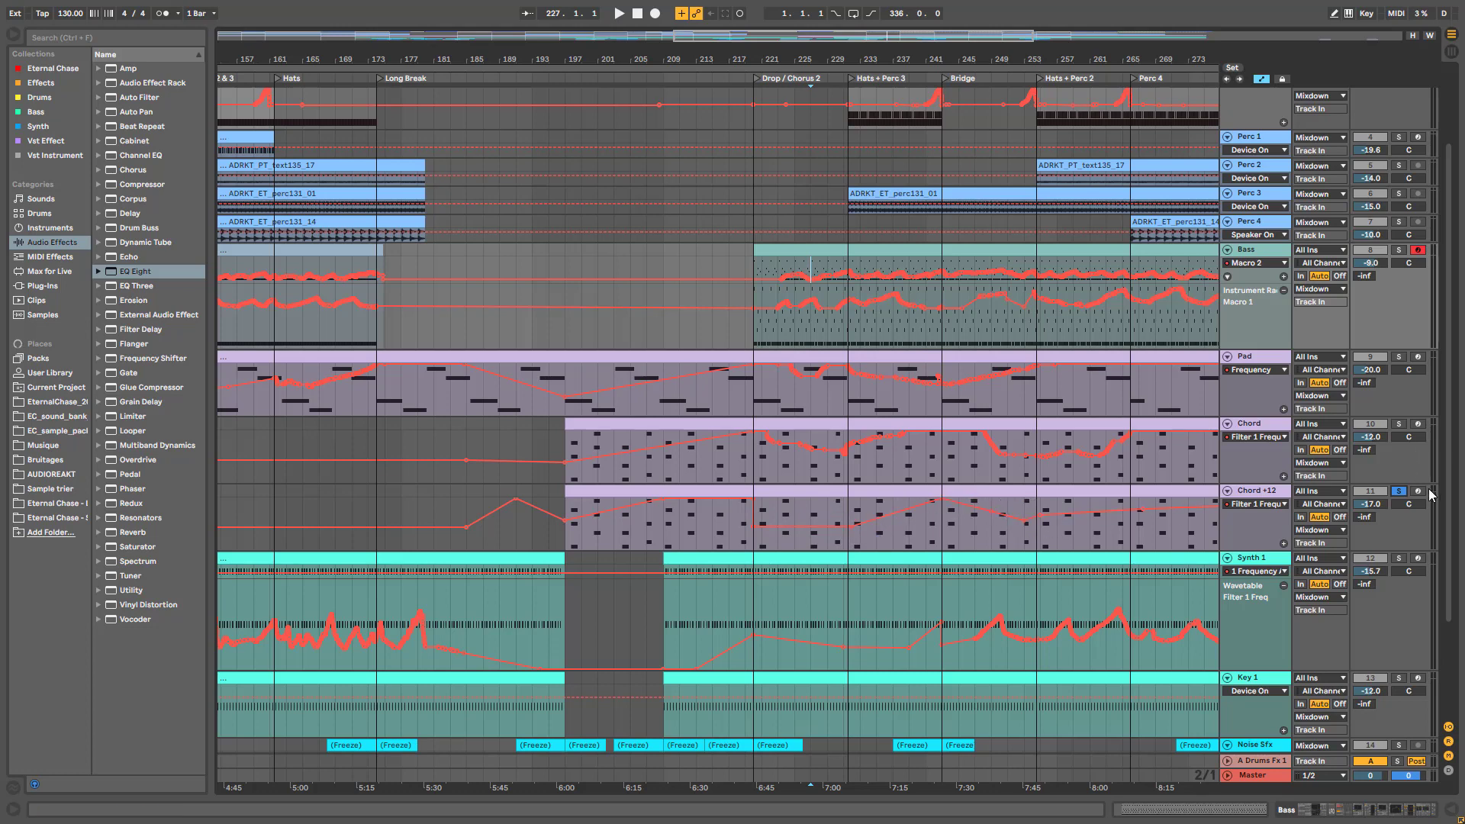
click(1398, 491)
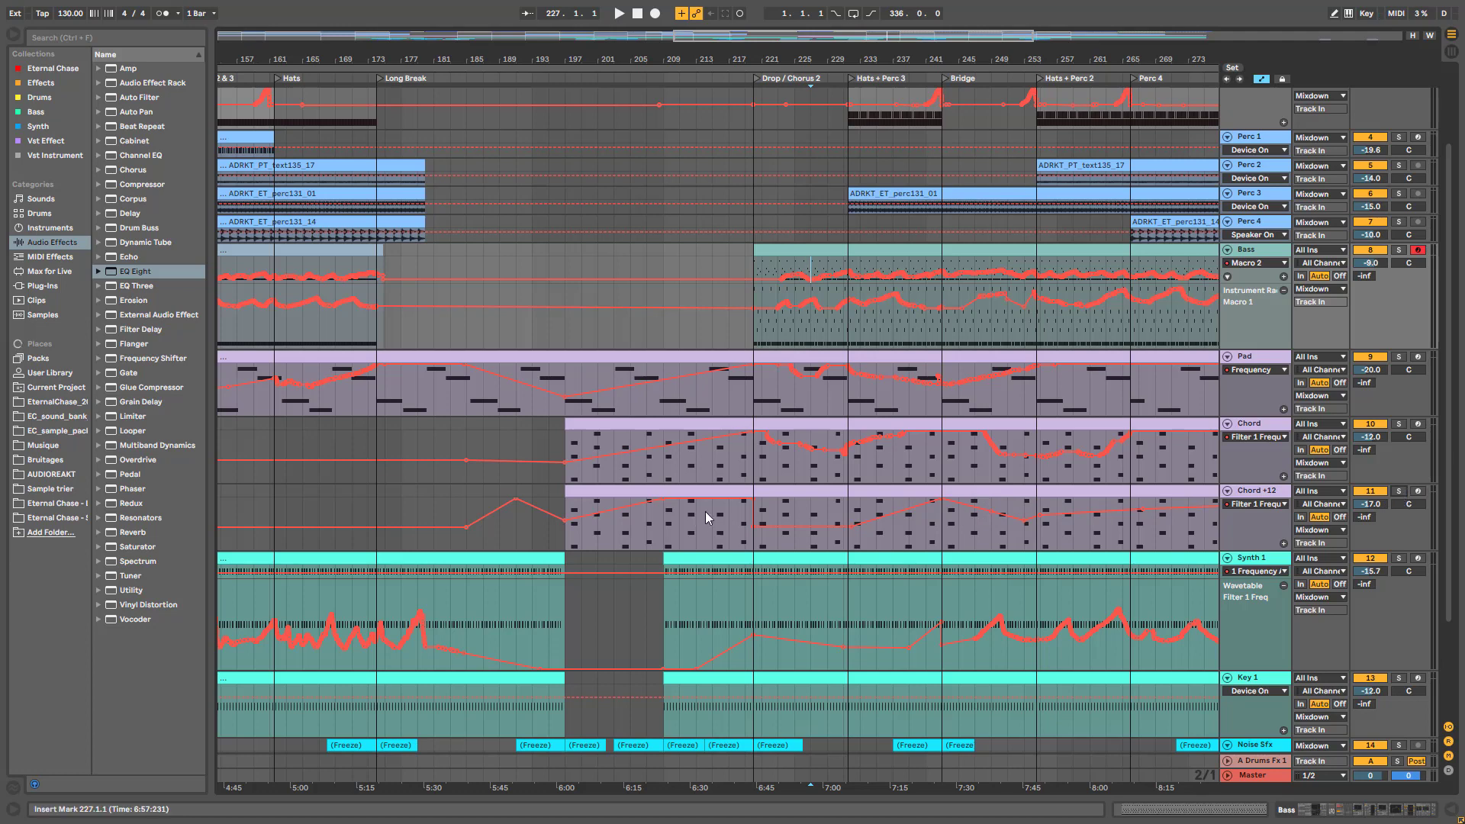
click(757, 547)
key(space)
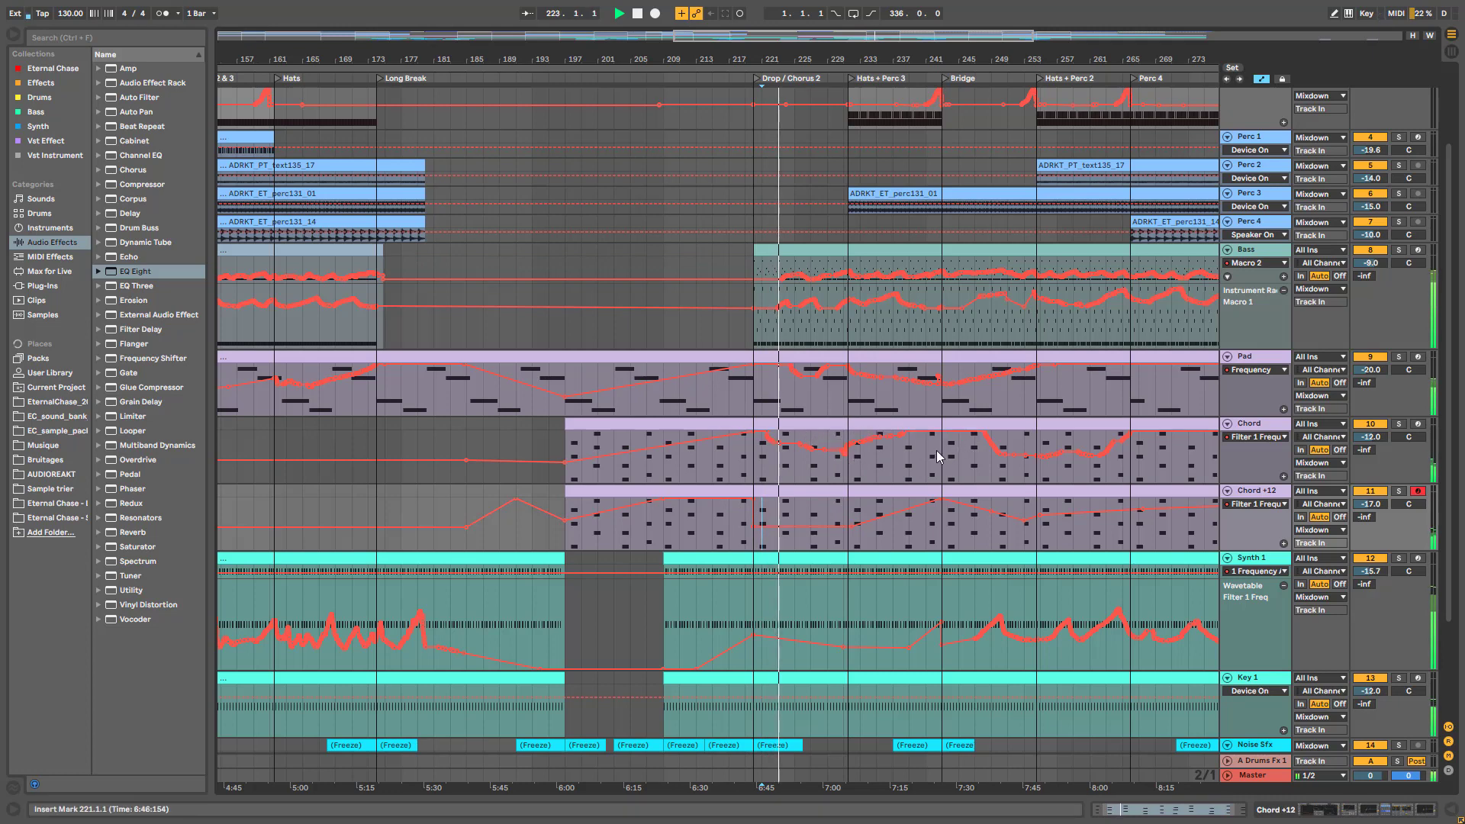
click(1399, 250)
click(1398, 250)
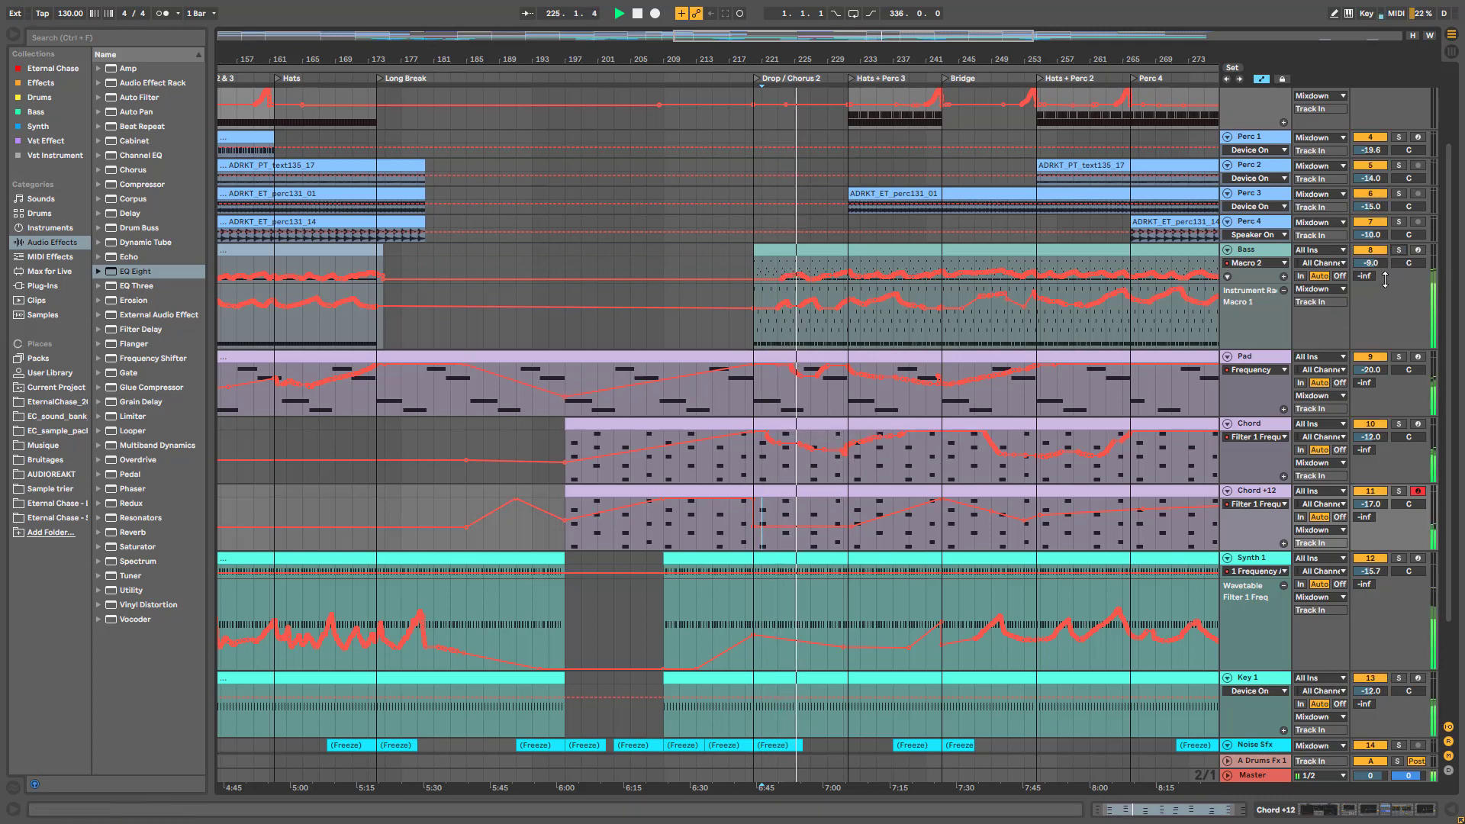
scroll(923, 371, up, 3)
scroll(1053, 379, down, 2)
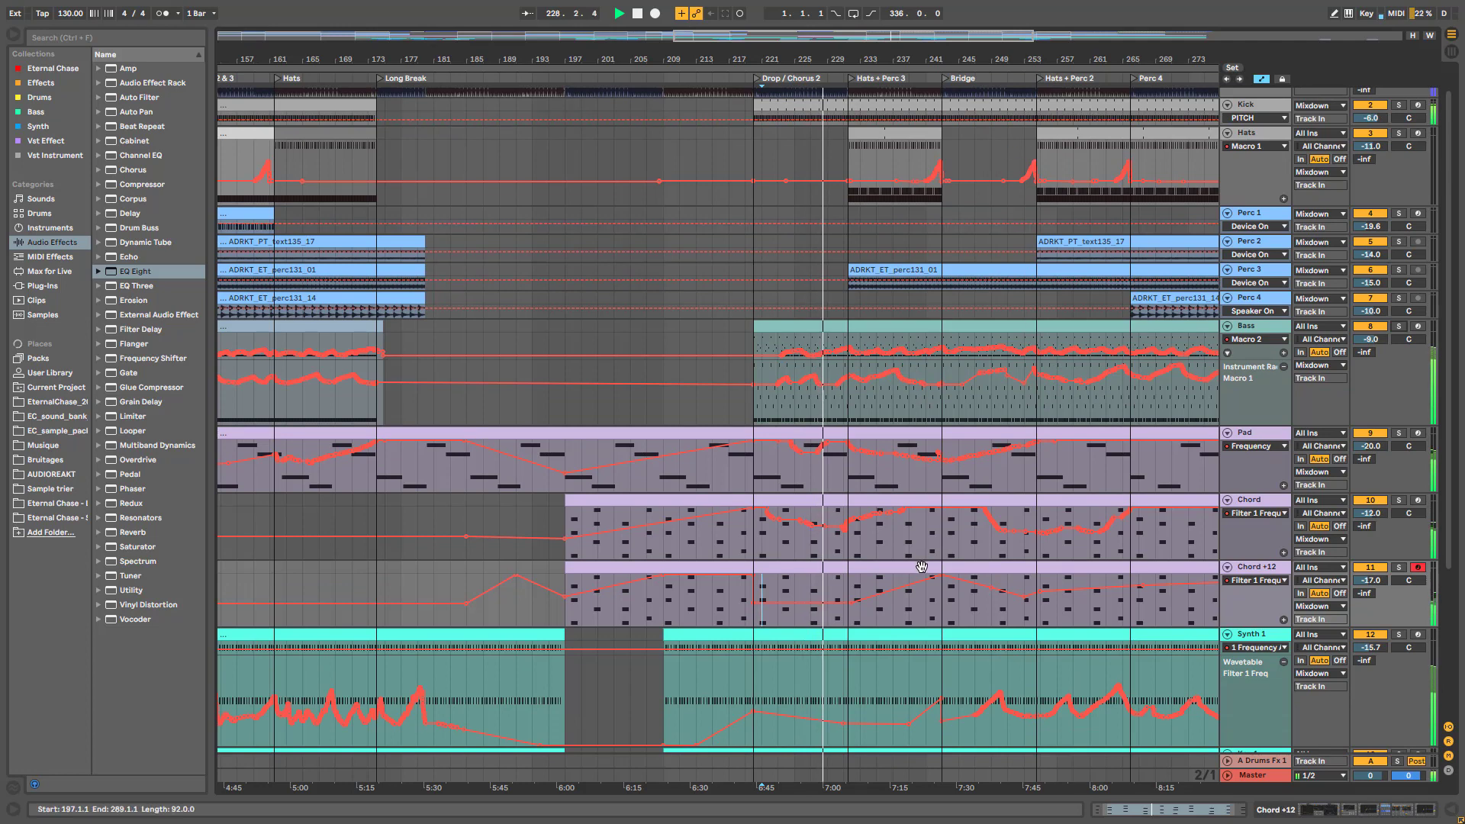
scroll(919, 571, down, 3)
scroll(919, 571, down, 3)
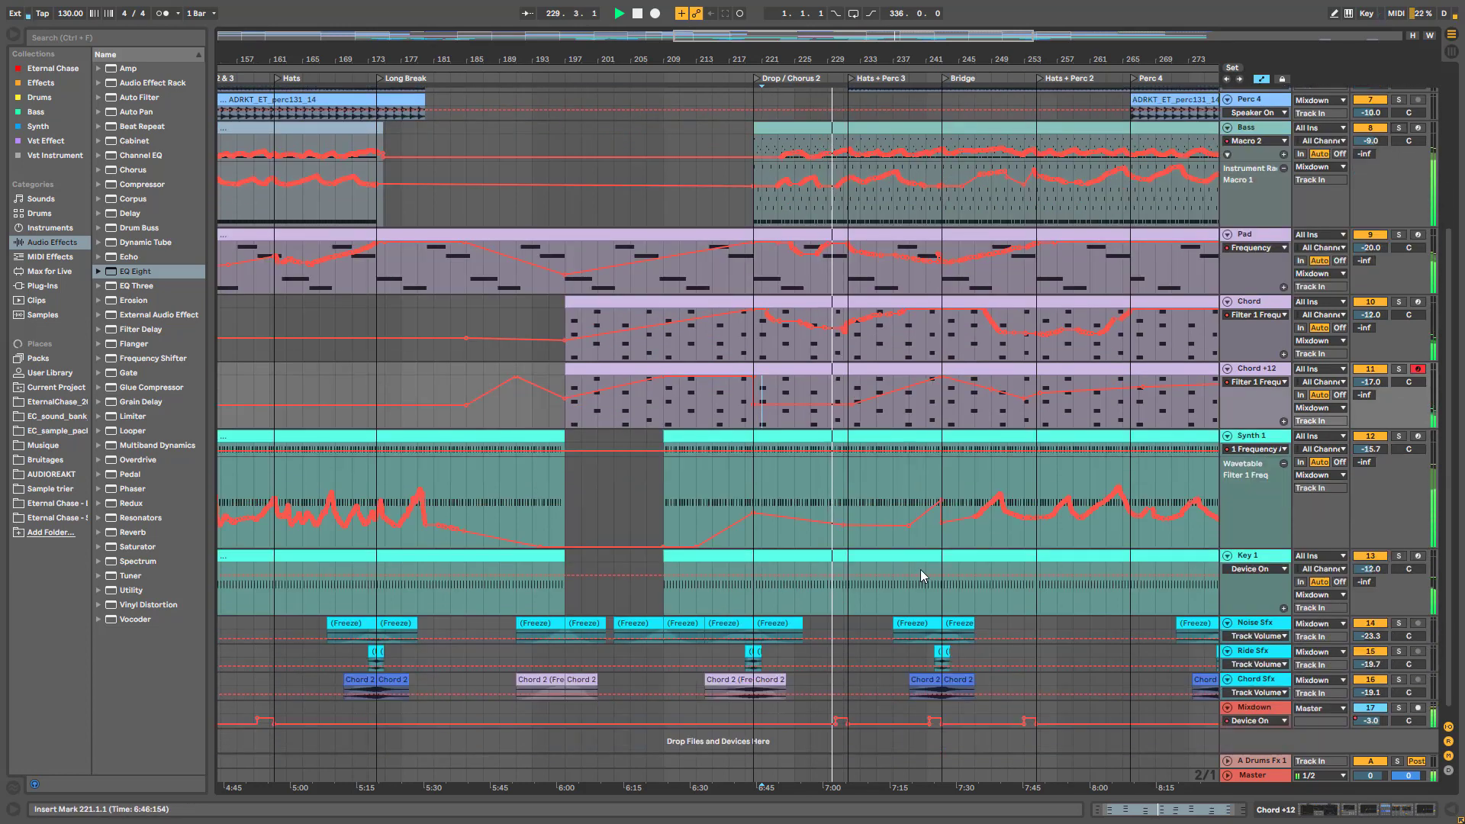
scroll(924, 570, down, 1)
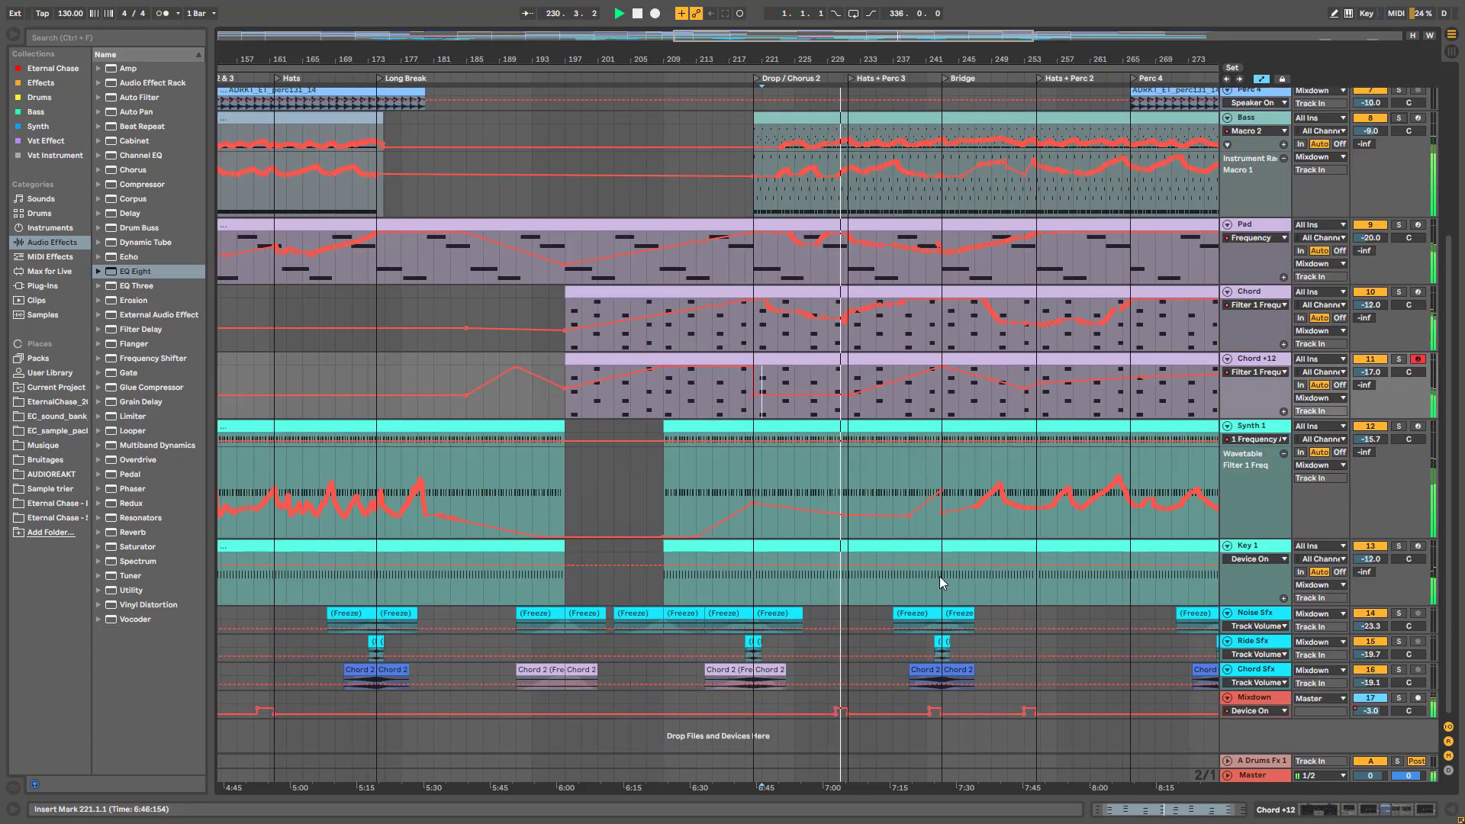
scroll(943, 578, up, 5)
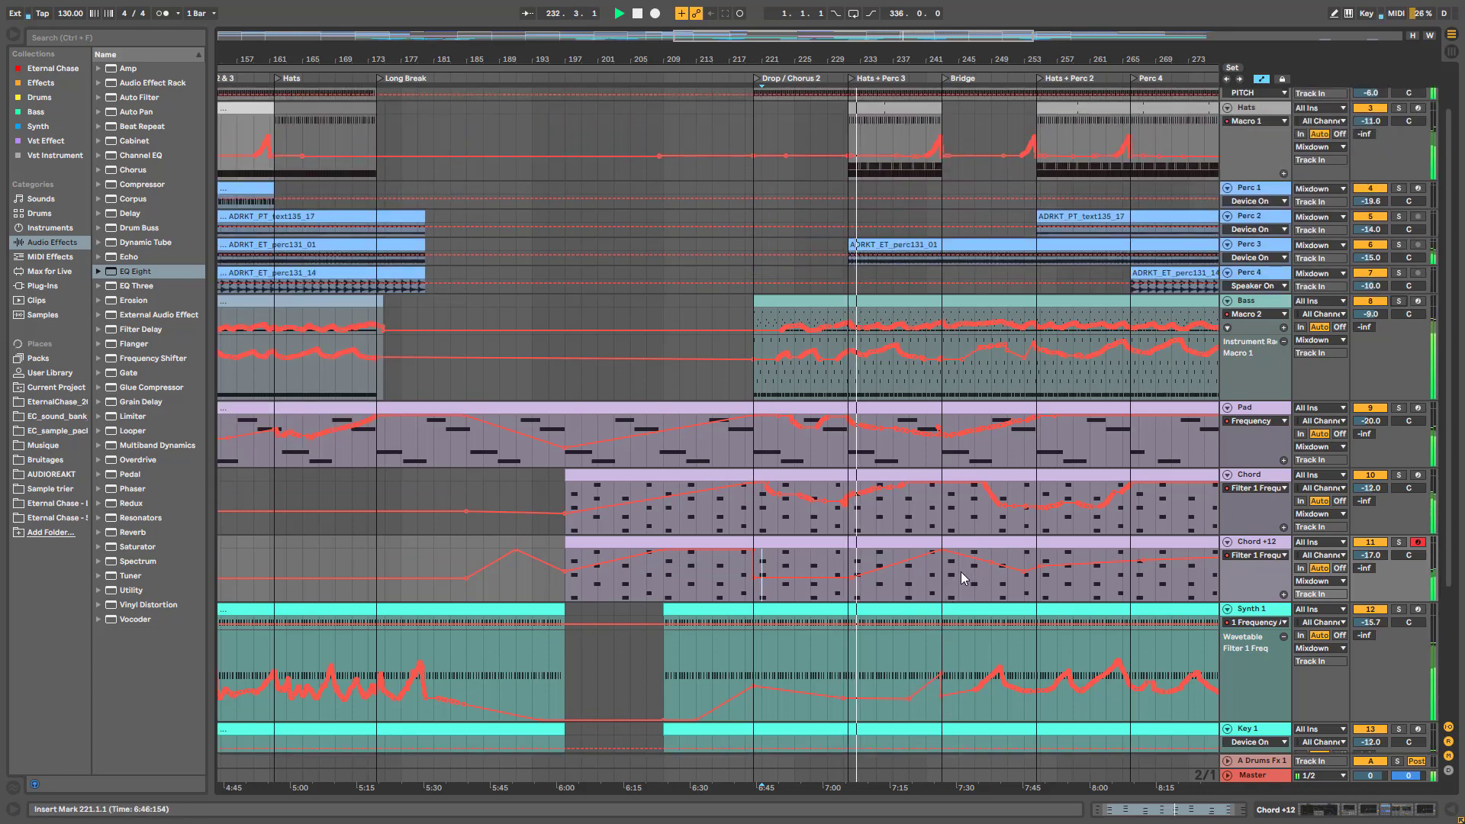
mouse_move(1004, 572)
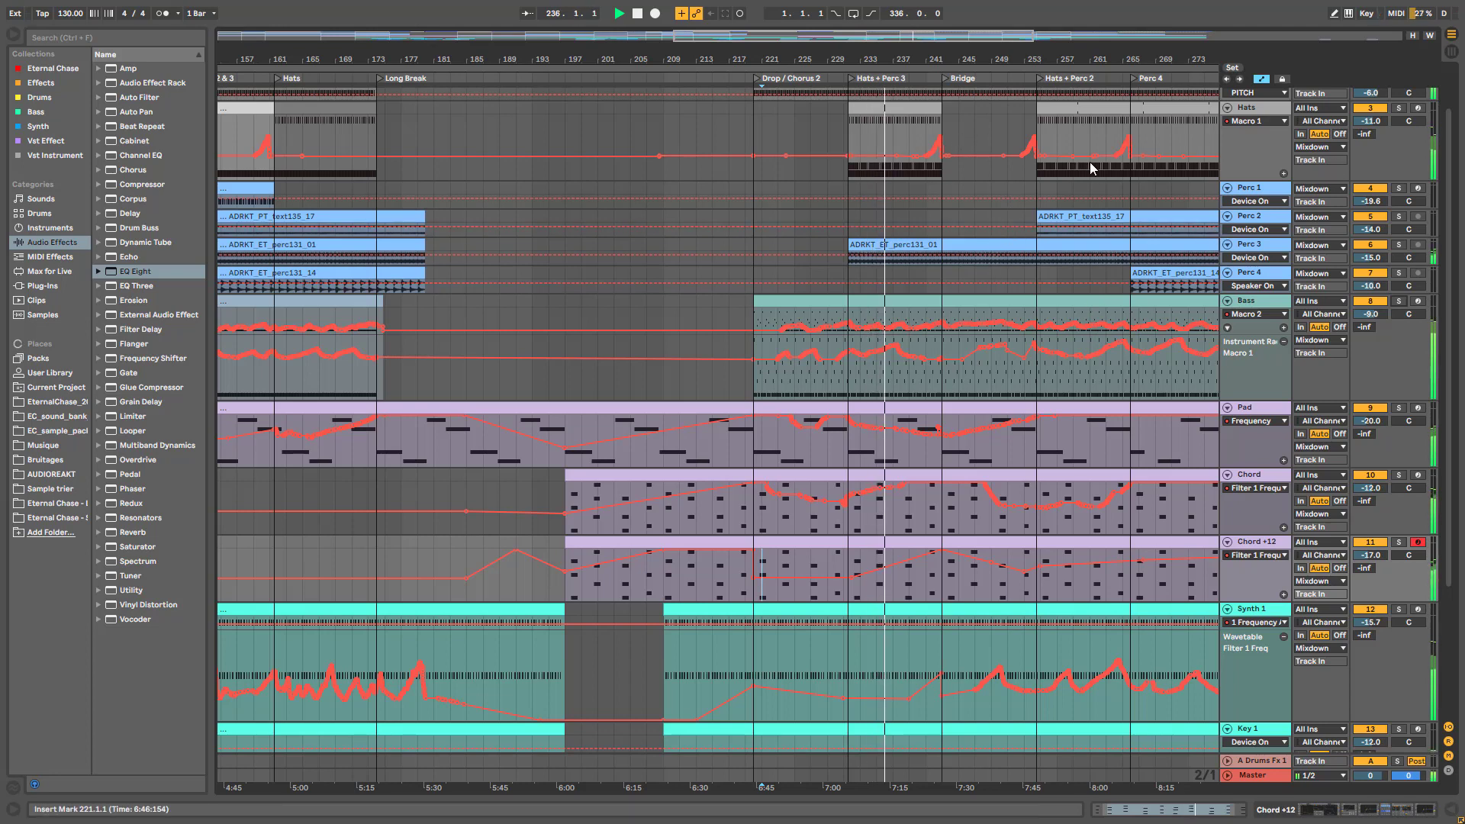
Zoom the arrangement into bars 201–269
drag(998, 40, 926, 316)
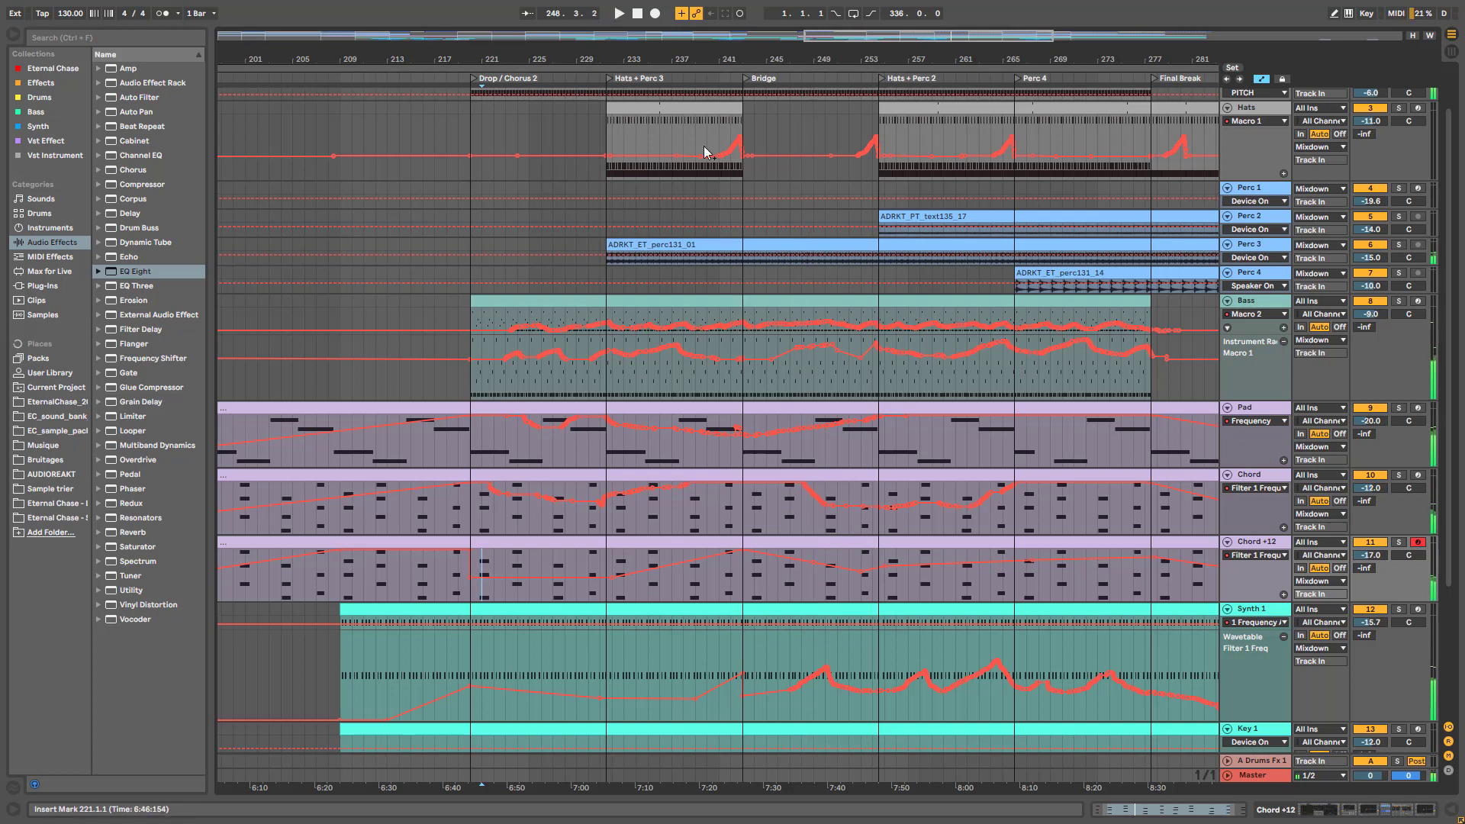
drag(900, 35, 803, 571)
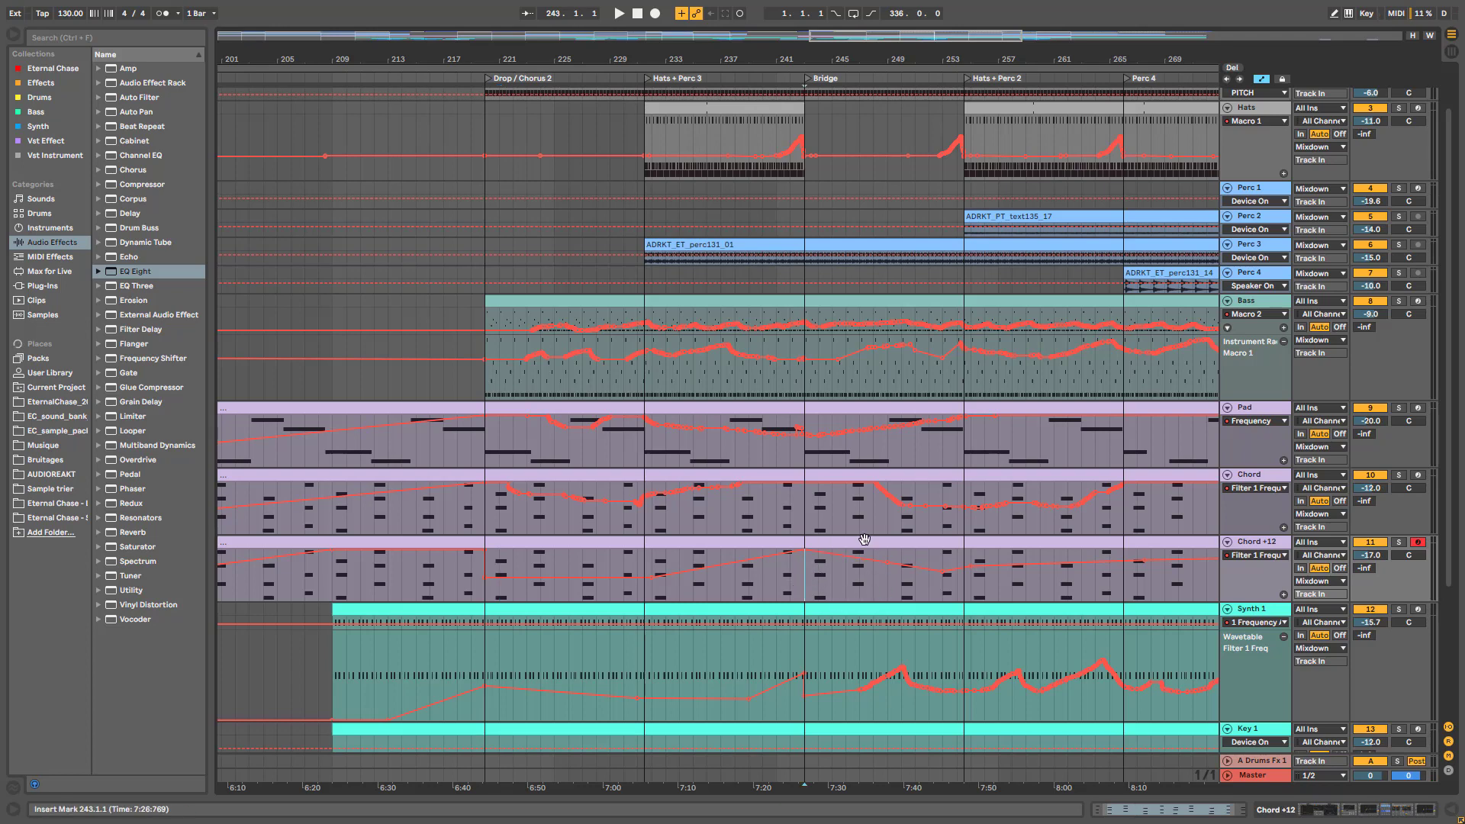
scroll(810, 135, up, 3)
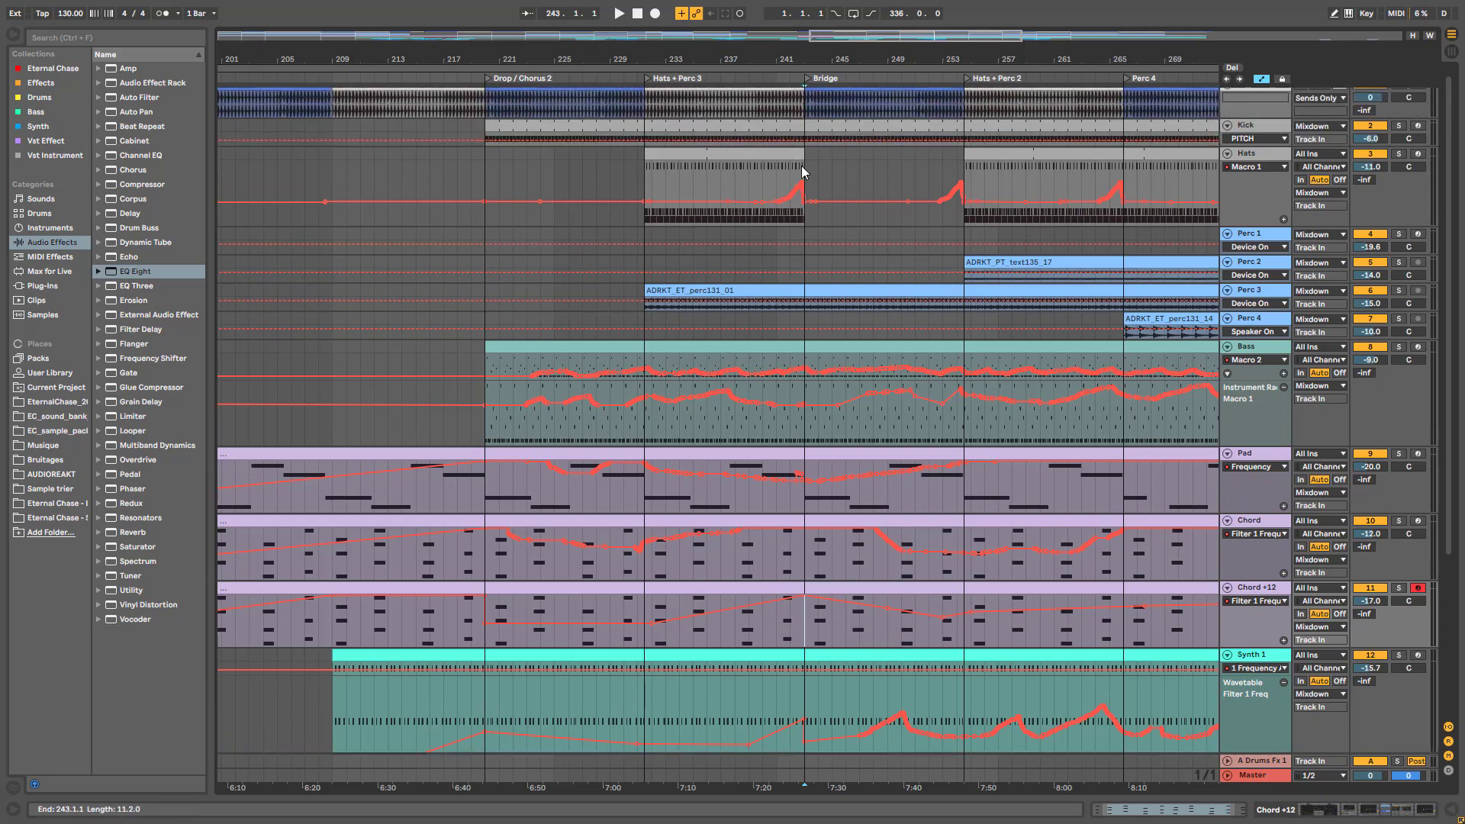
scroll(819, 666, down, 5)
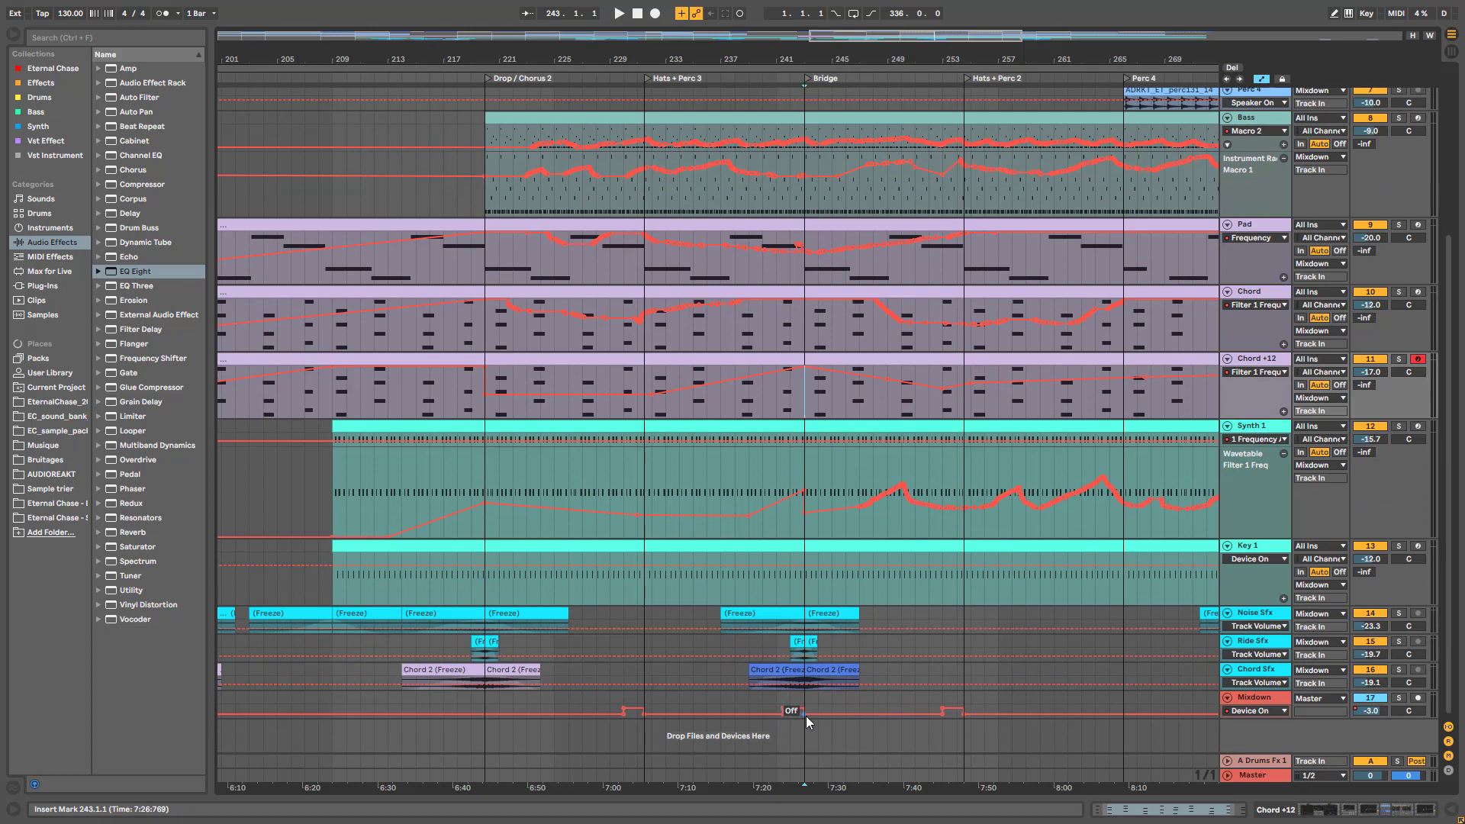
Set the start point in the Perc 1 lane at bar 240 and play
click(1258, 717)
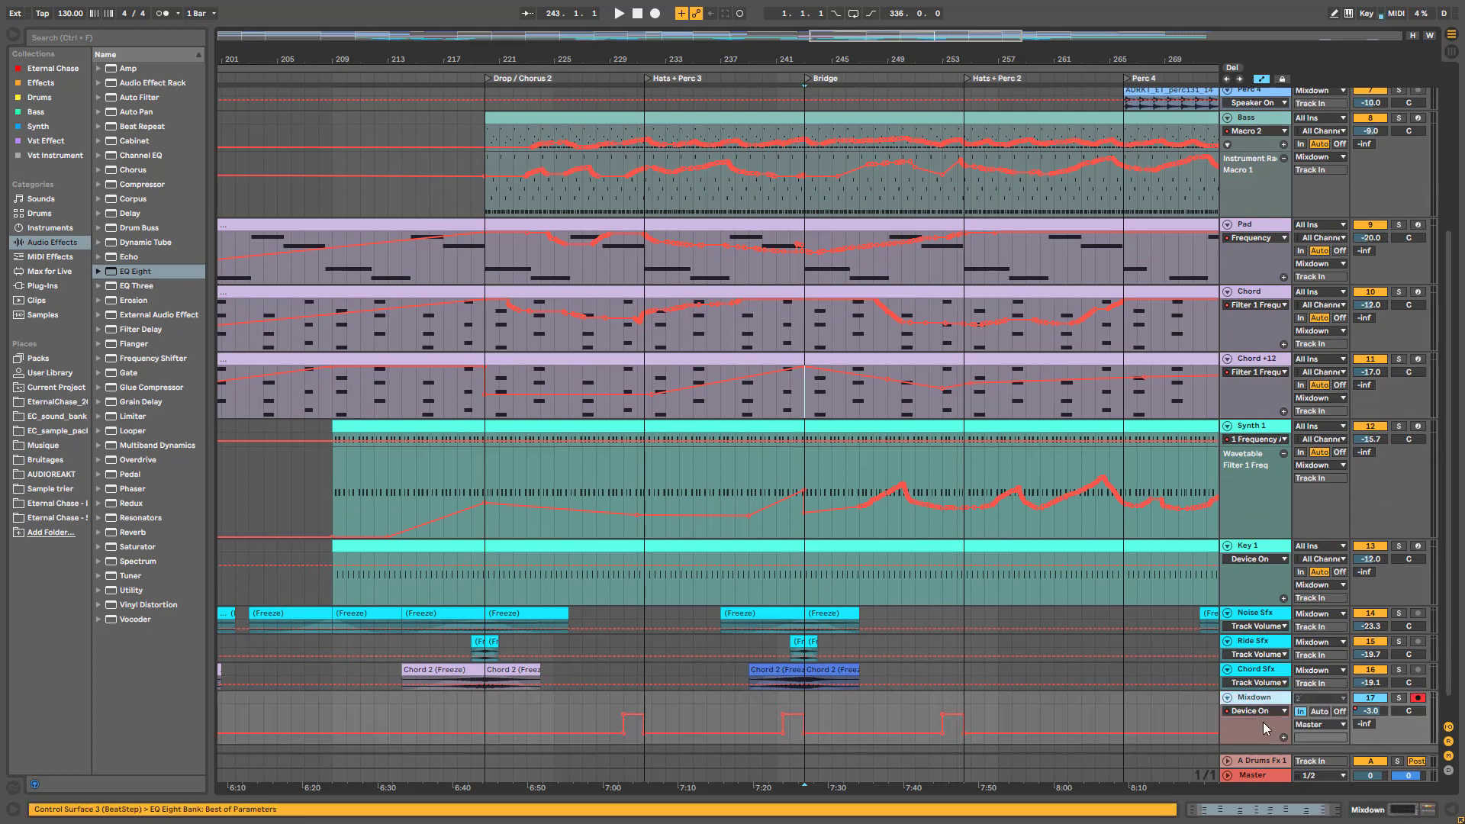
scroll(794, 706, up, 5)
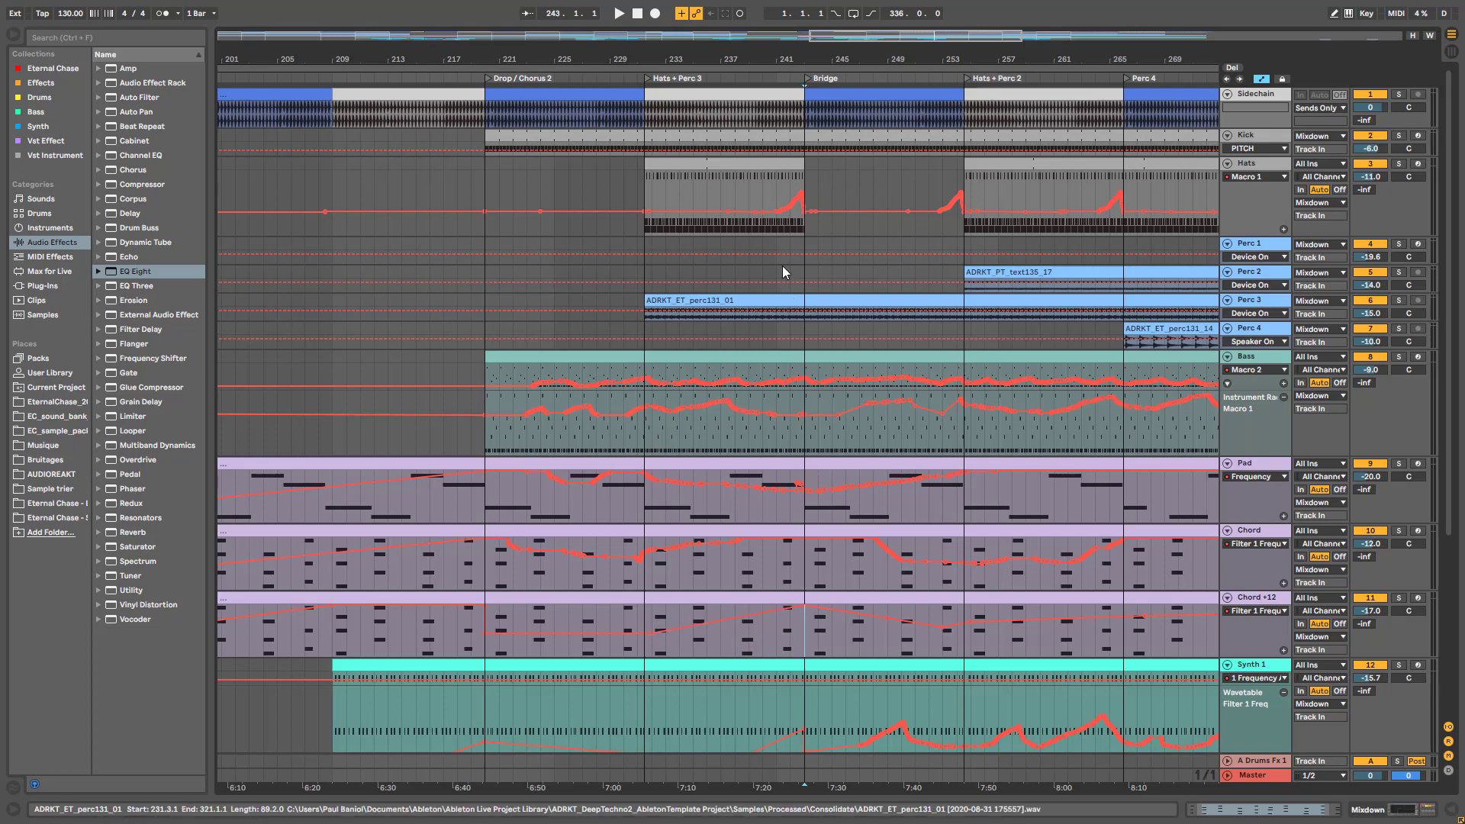
click(760, 249)
click(762, 241)
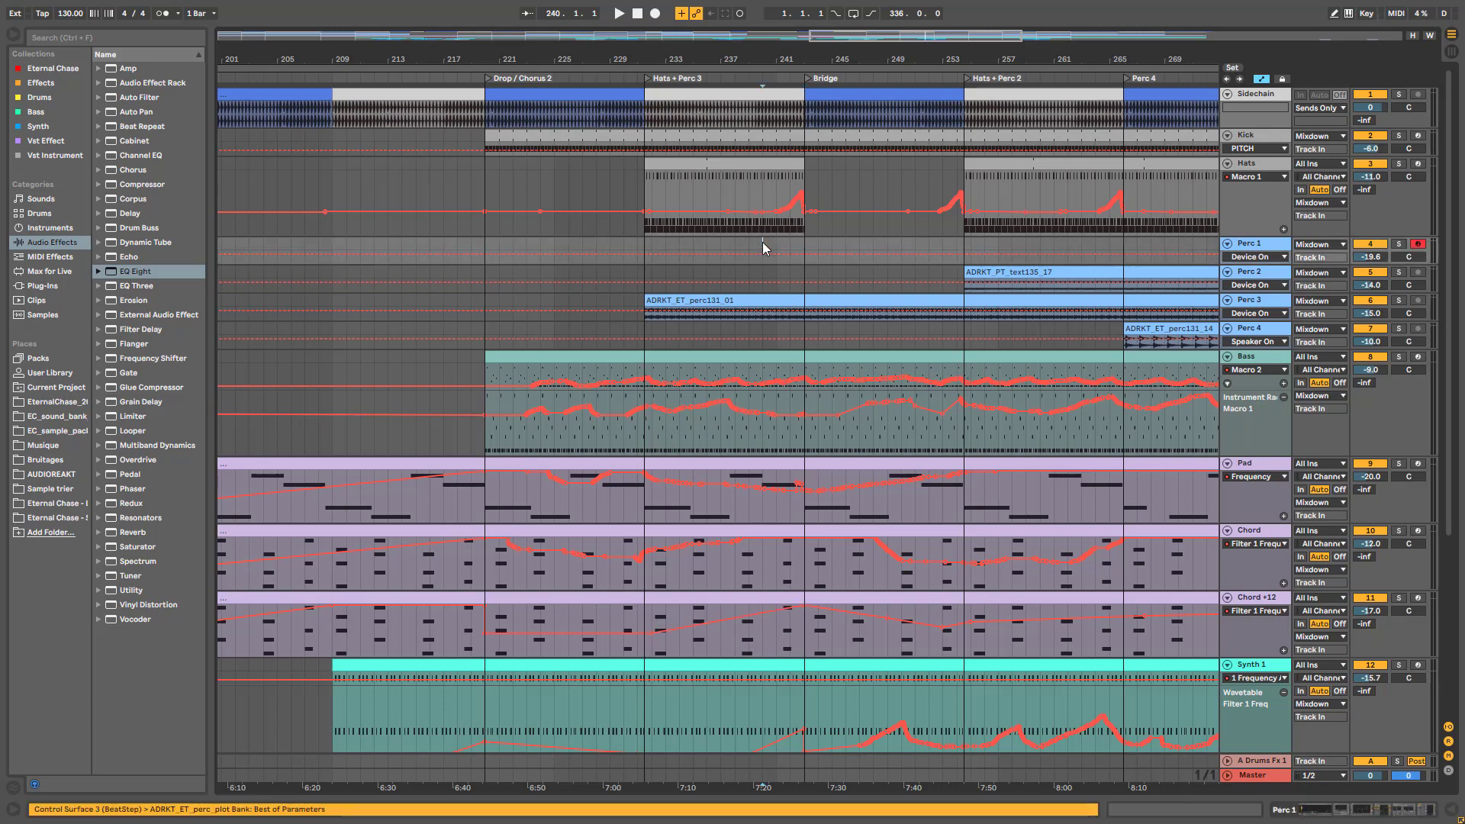
key(space)
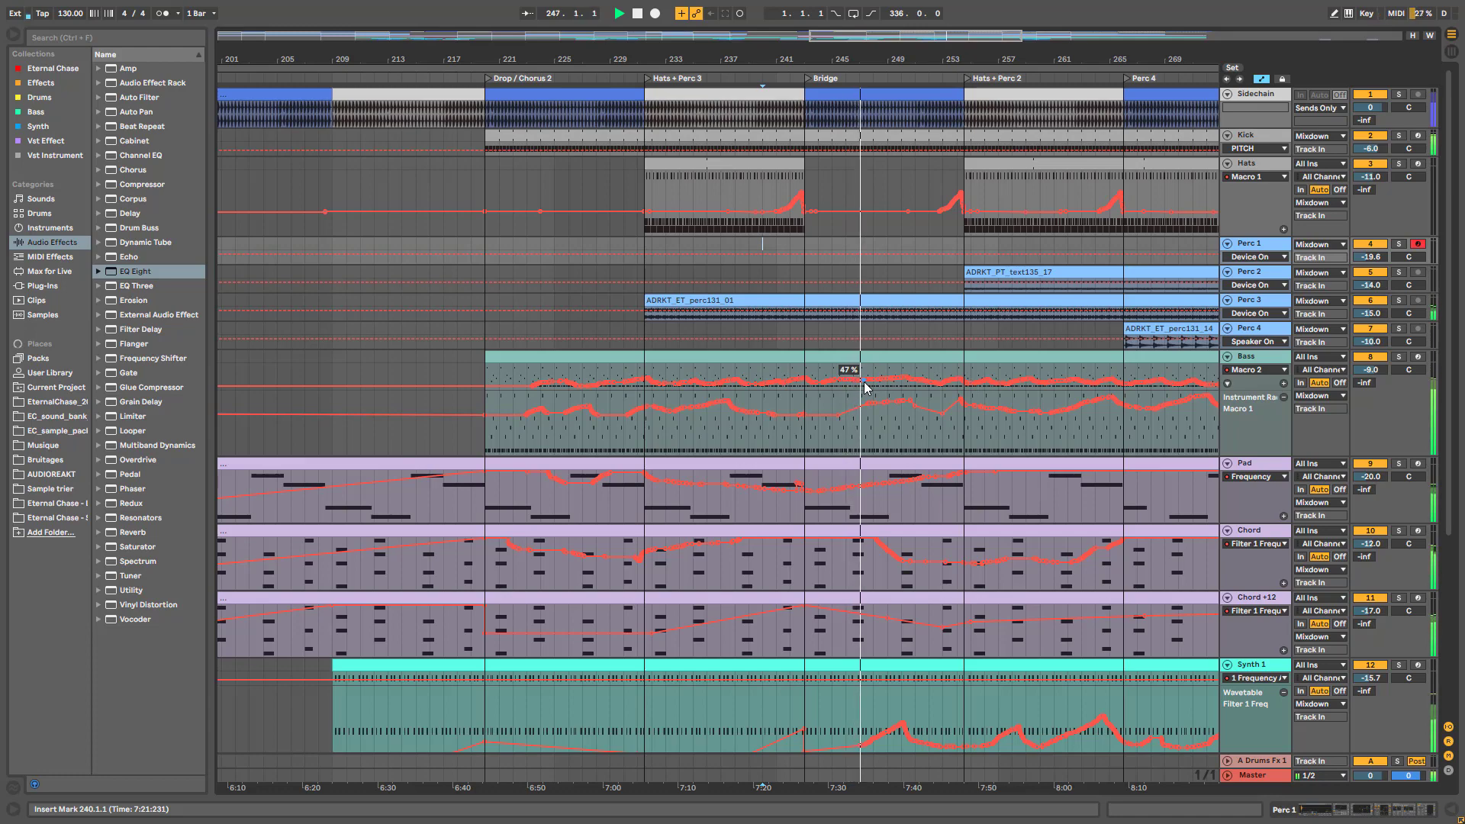
drag(707, 59, 706, 137)
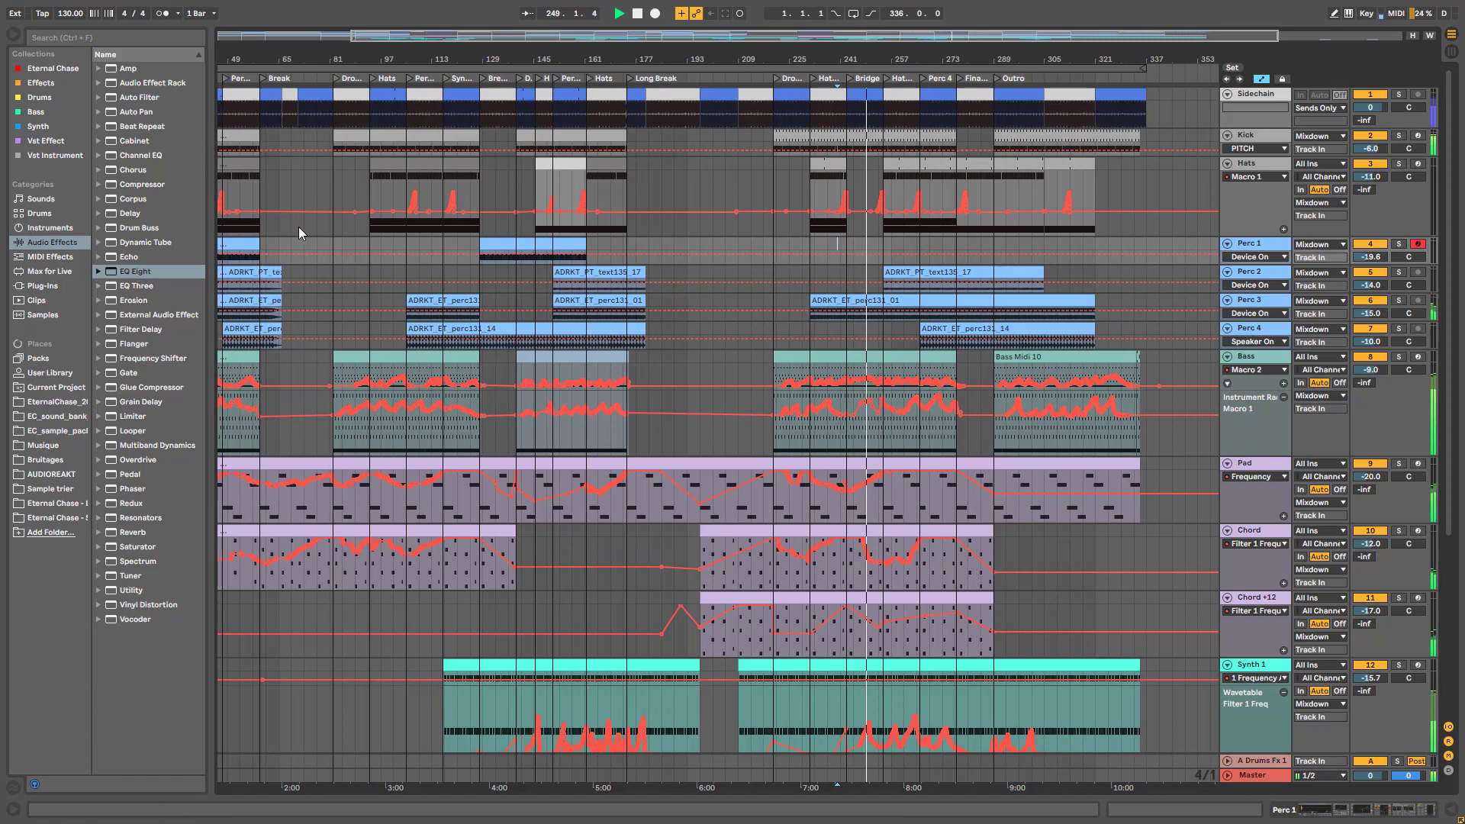
drag(872, 37, 899, 632)
scroll(900, 632, down, 3)
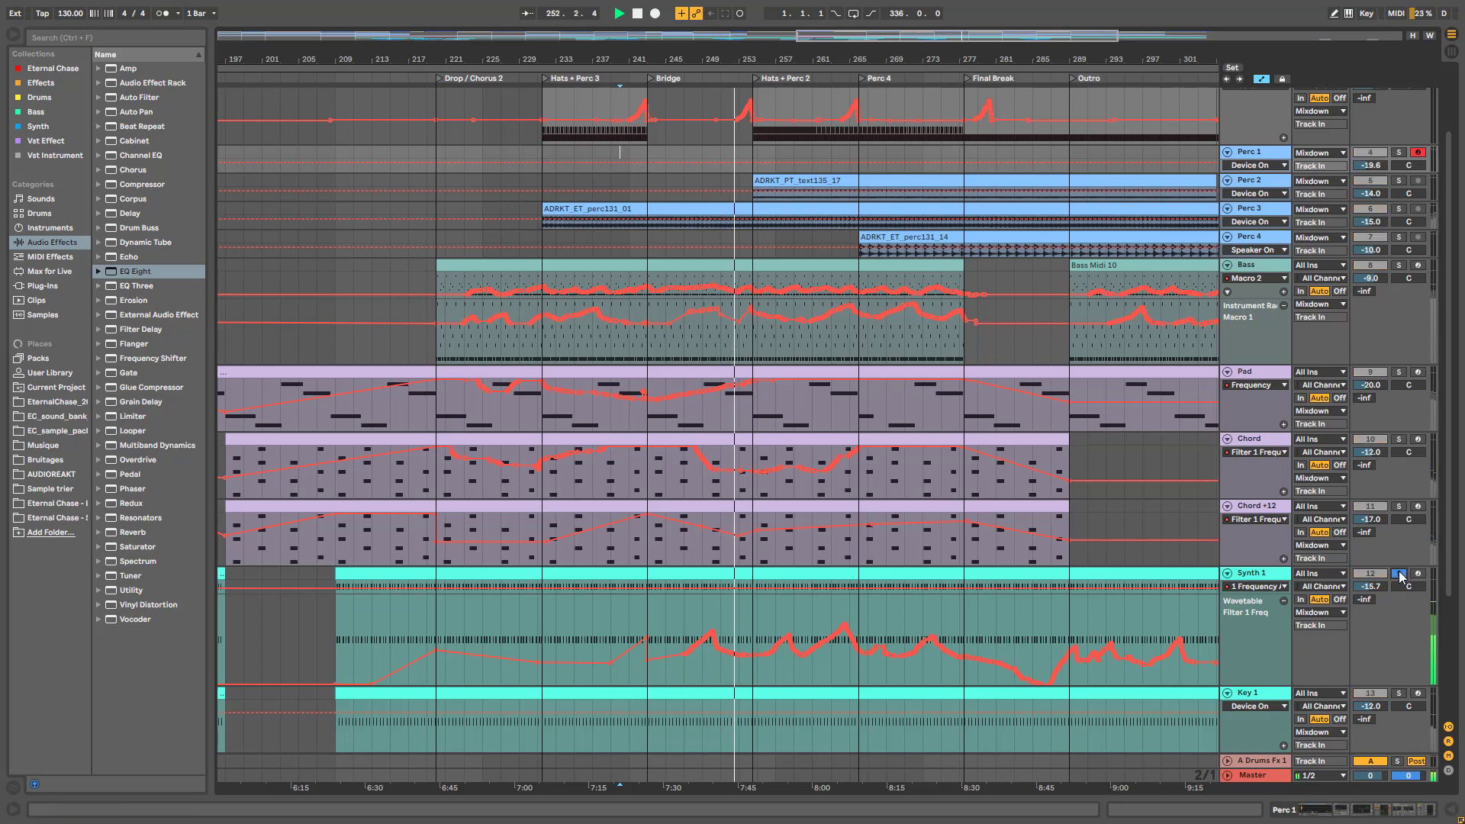
scroll(906, 640, up, 1)
scroll(916, 649, up, 4)
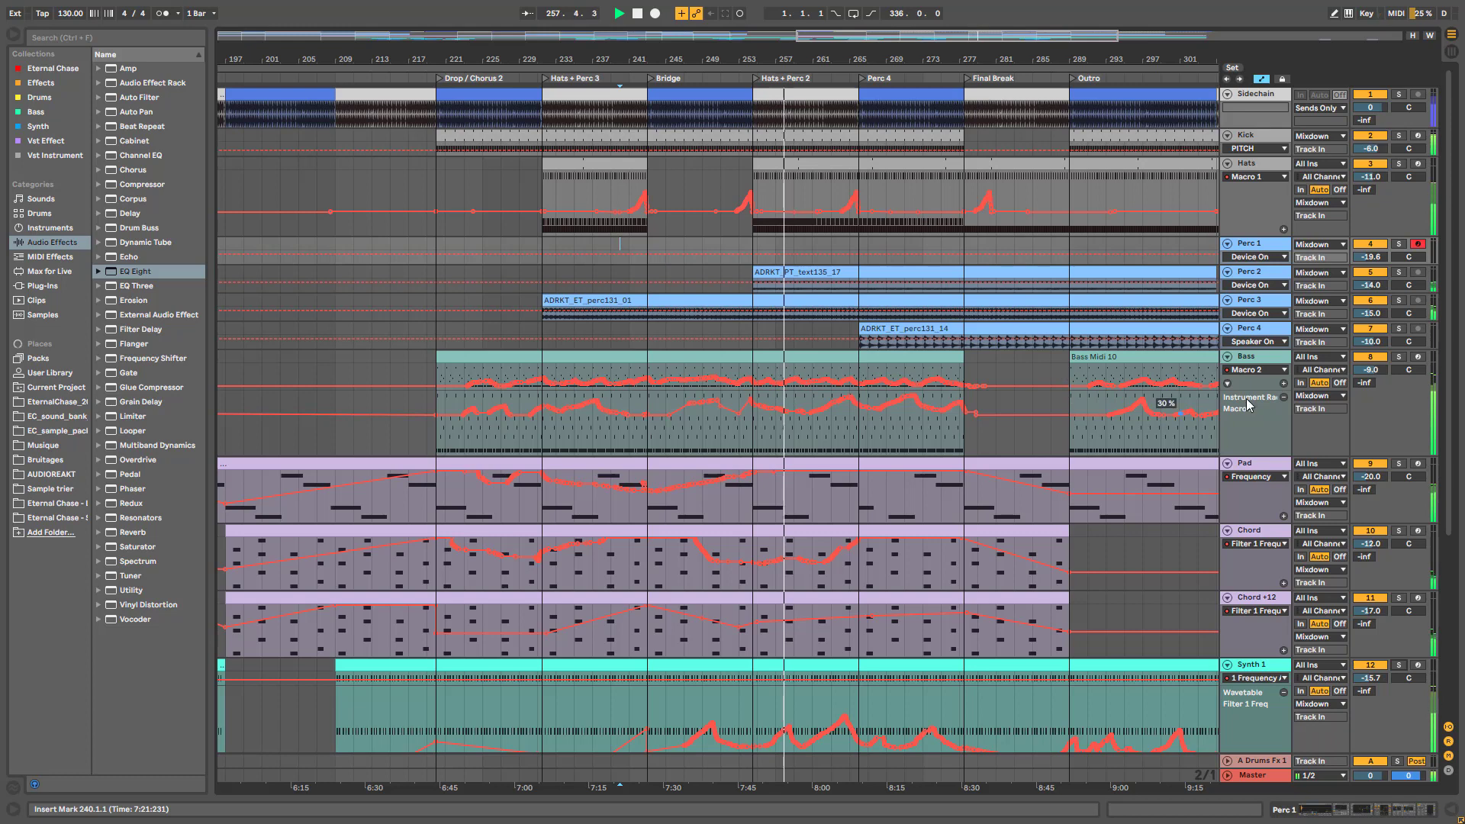
scroll(881, 465, down, 1)
scroll(881, 466, down, 5)
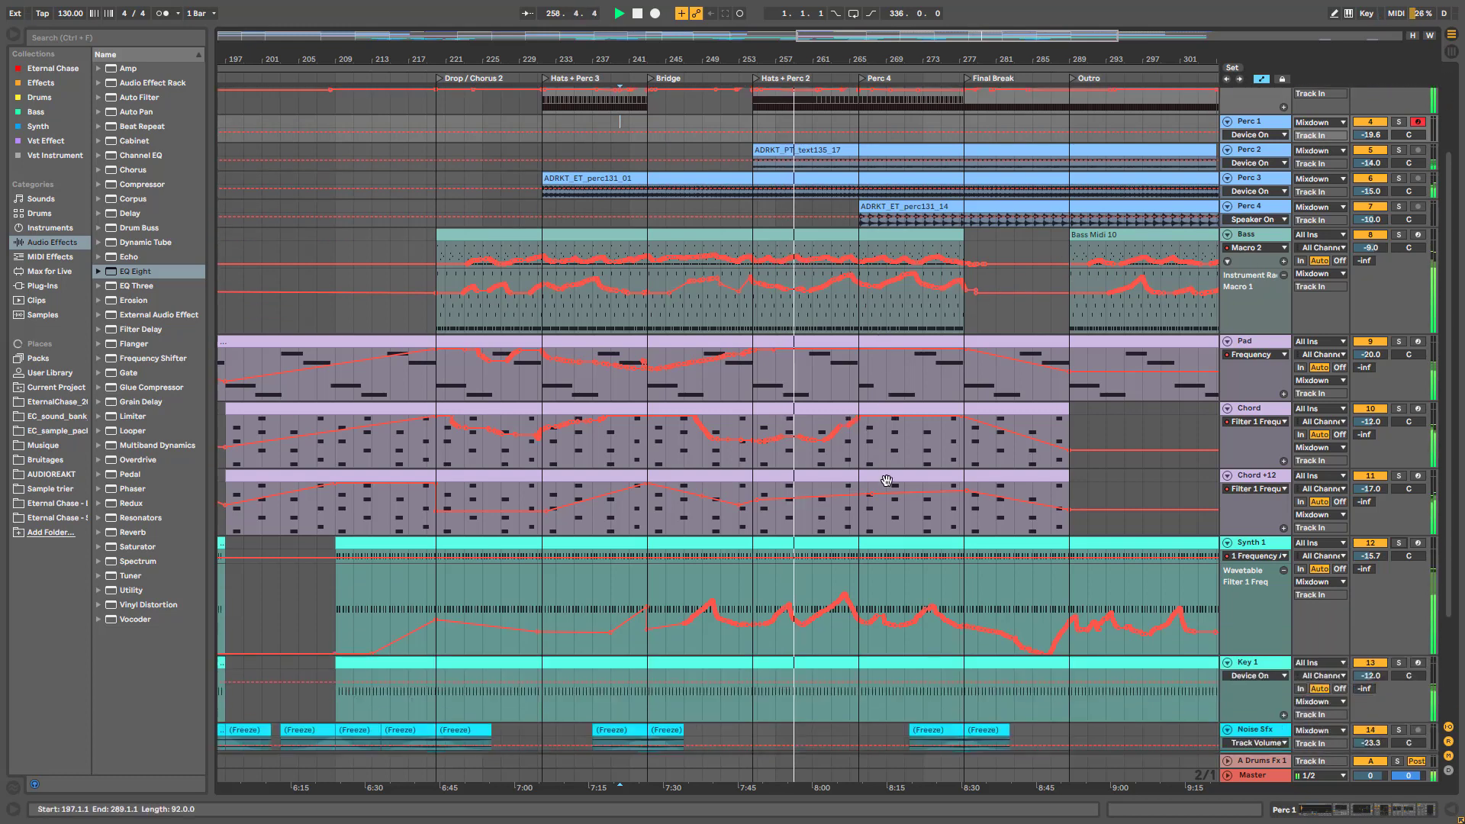
scroll(1014, 507, down, 2)
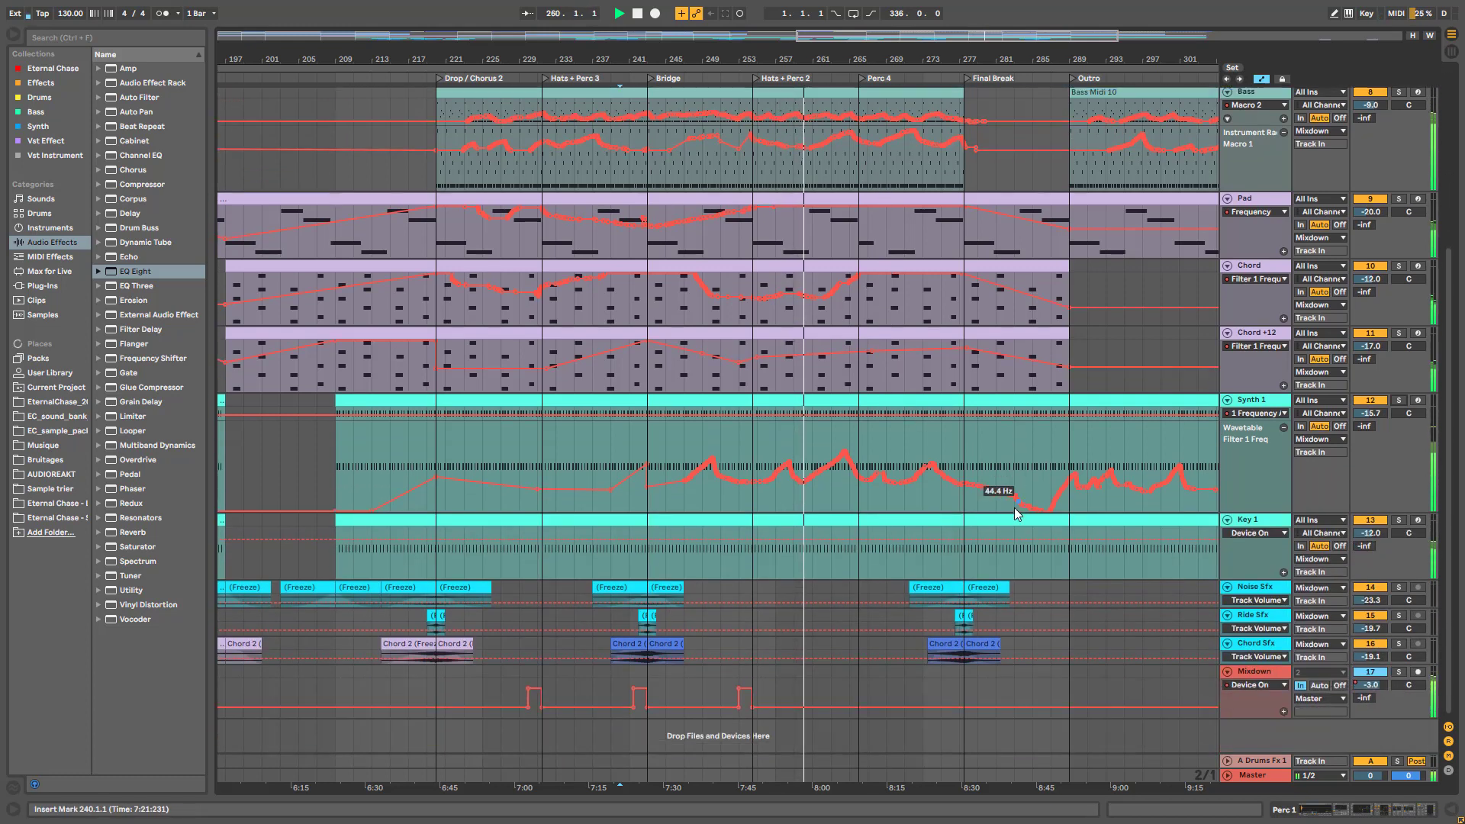
scroll(1202, 534, up, 8)
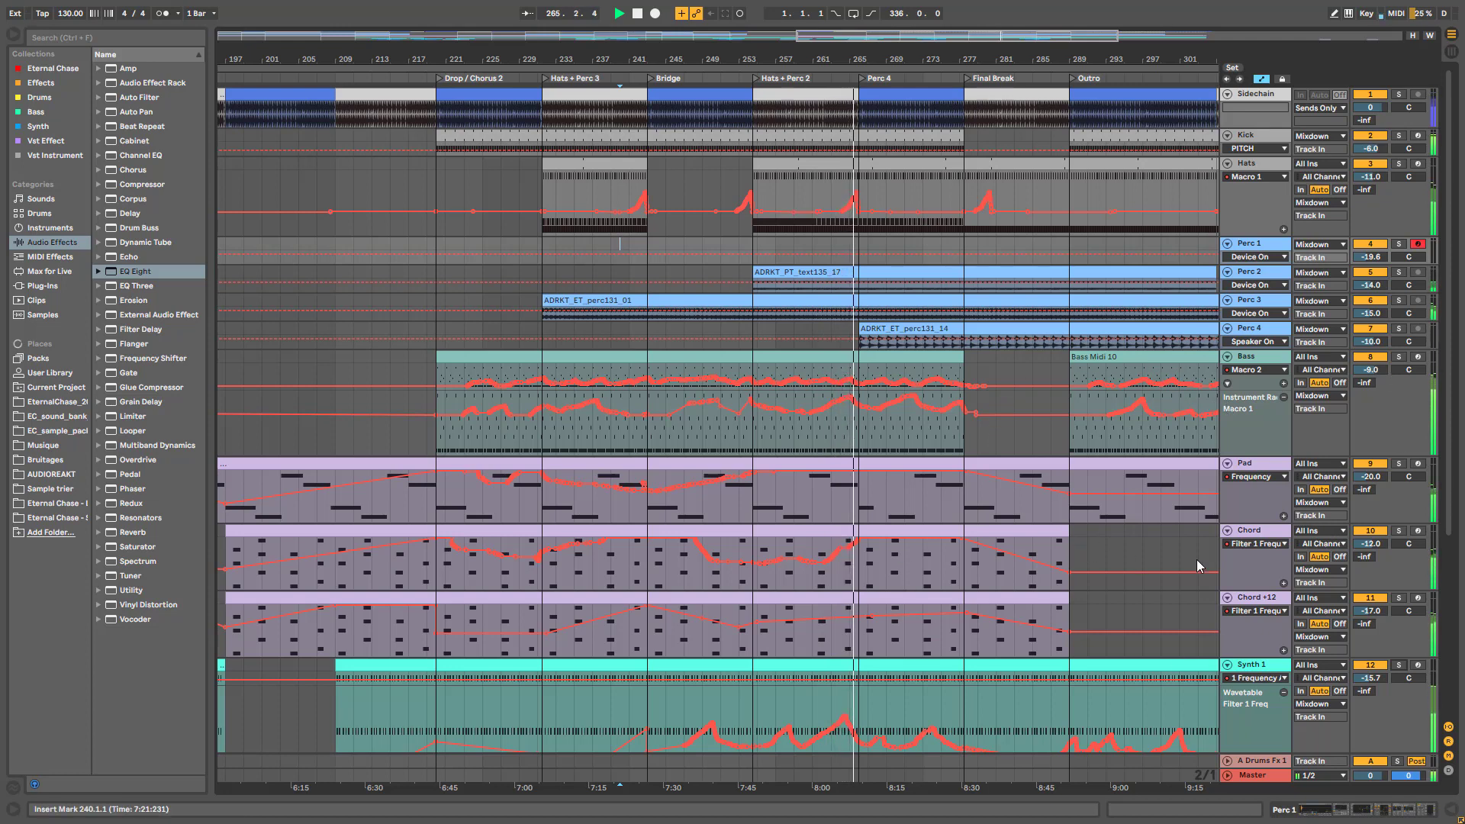
scroll(1197, 562, right, 3)
scroll(748, 237, down, 2)
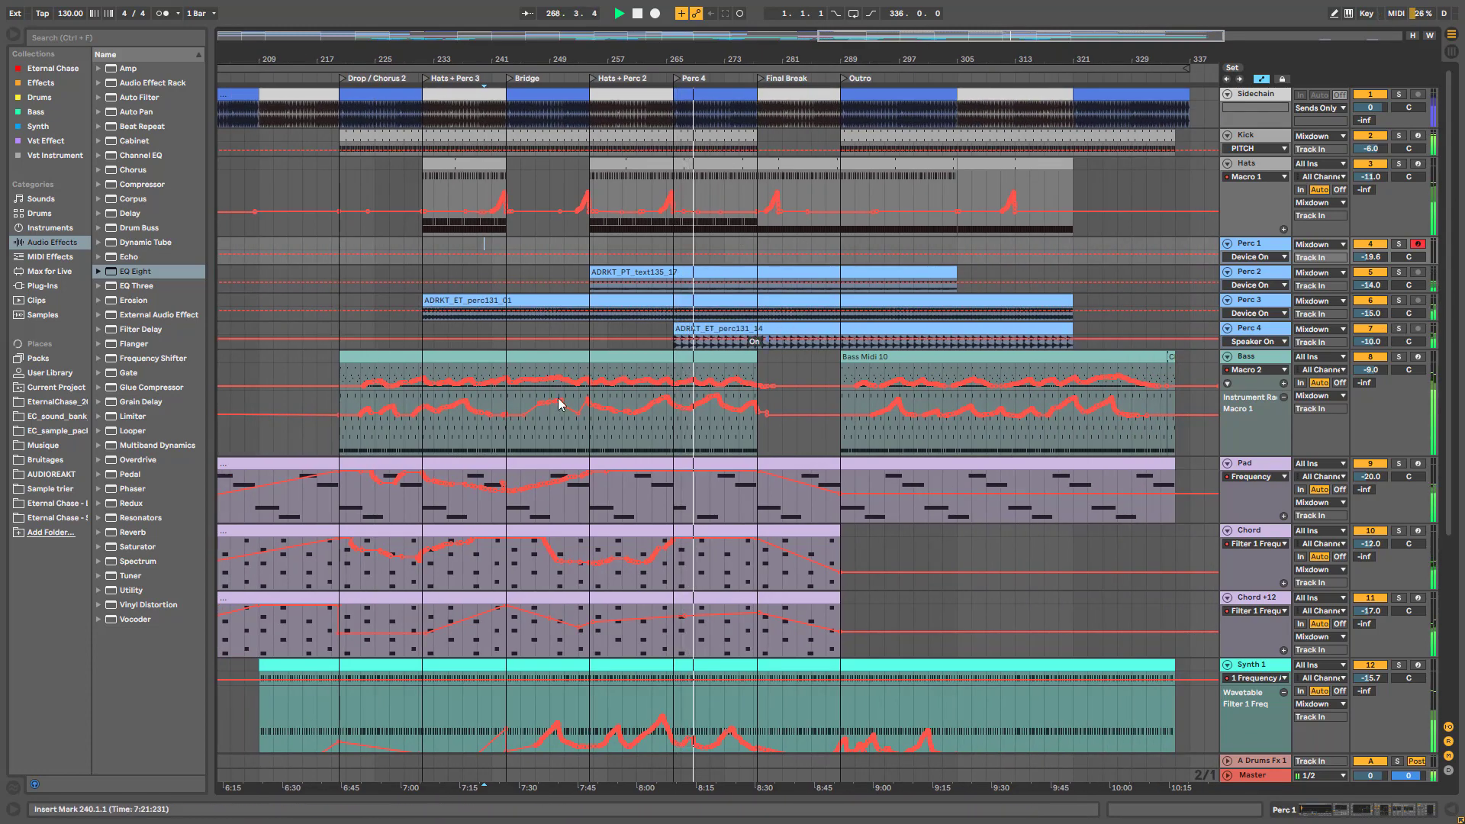
scroll(556, 409, up, 1)
scroll(856, 441, up, 1)
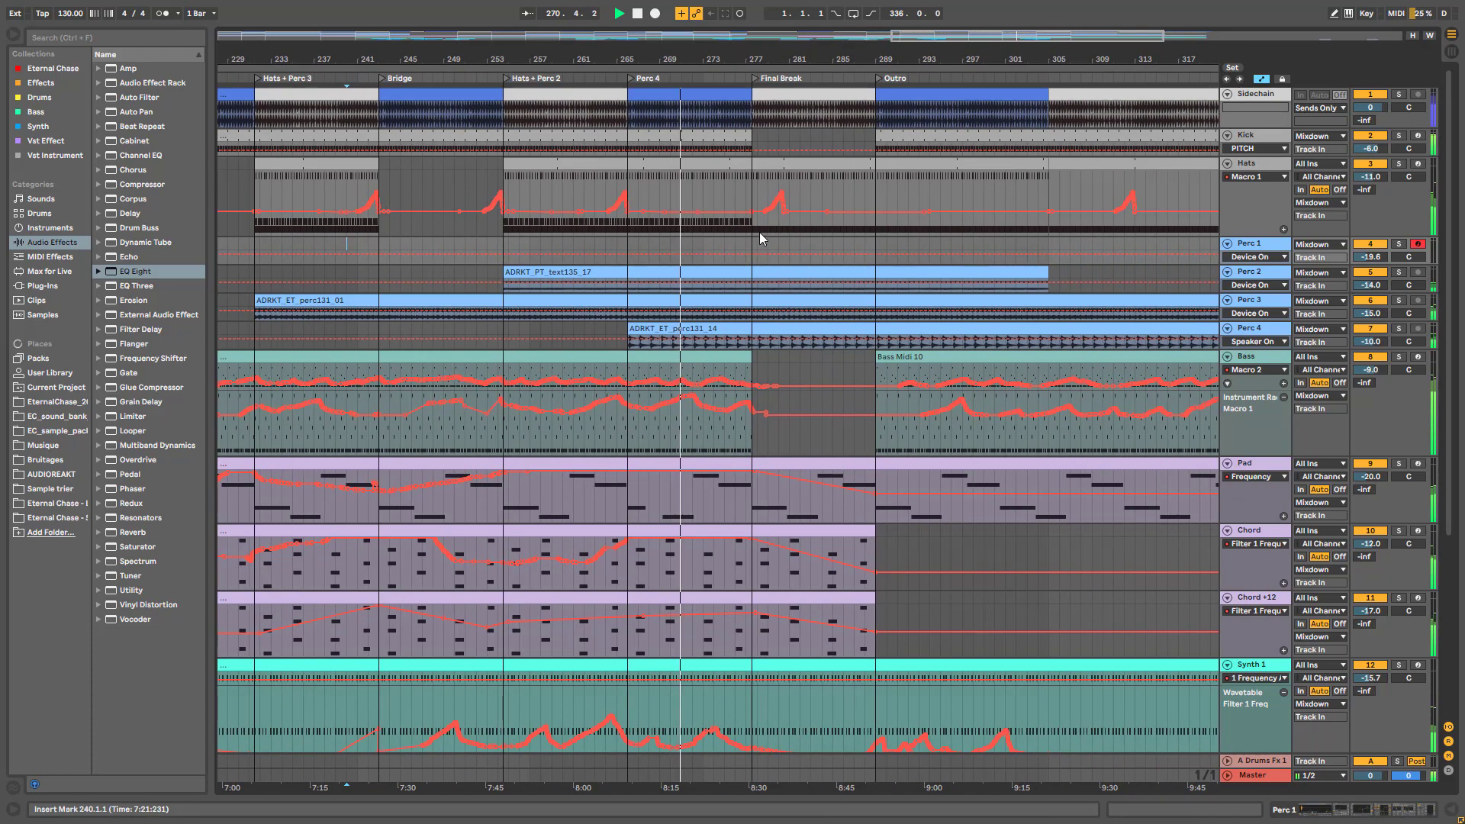
key(space)
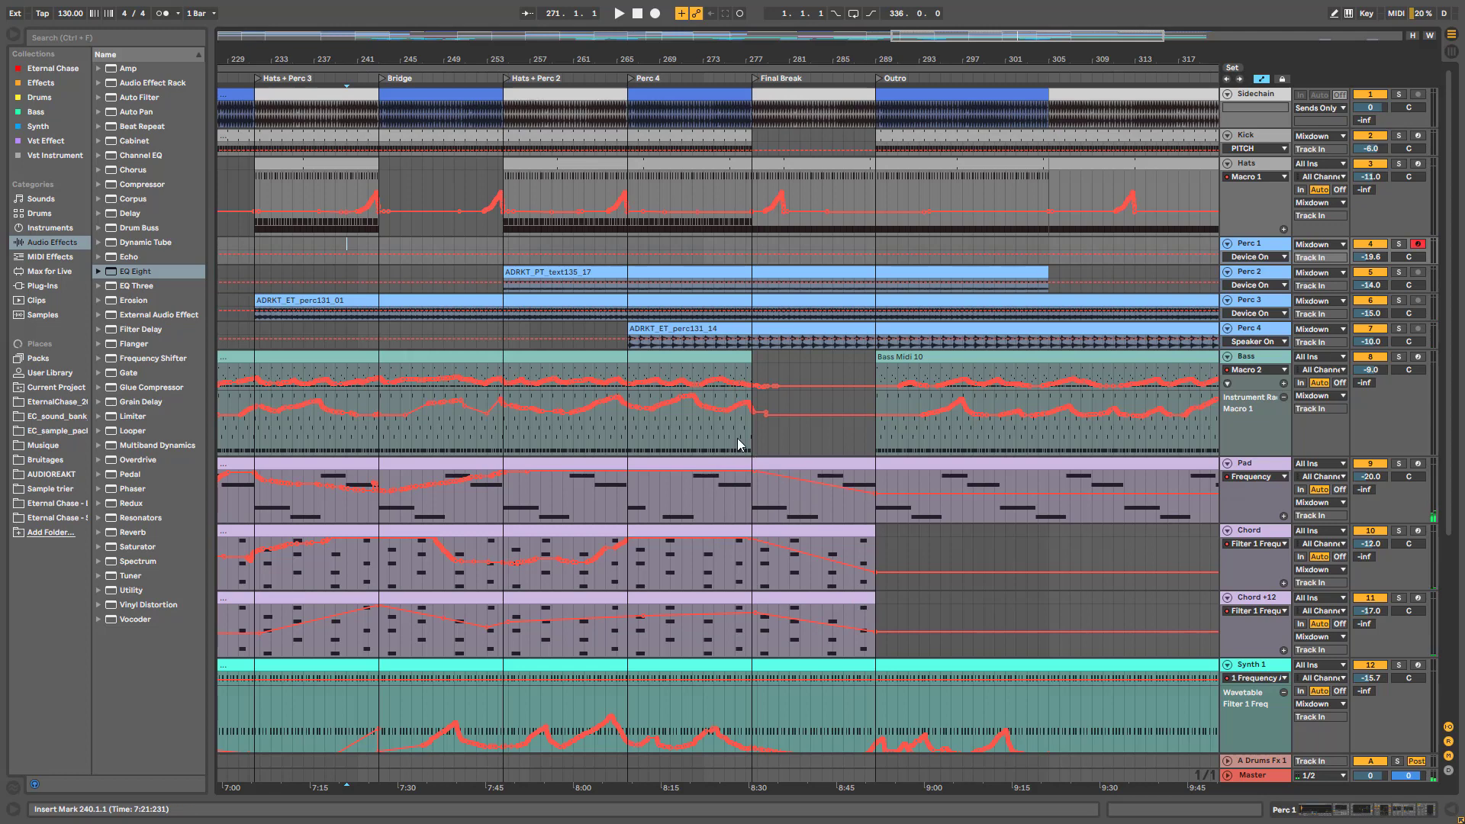
scroll(785, 476, down, 5)
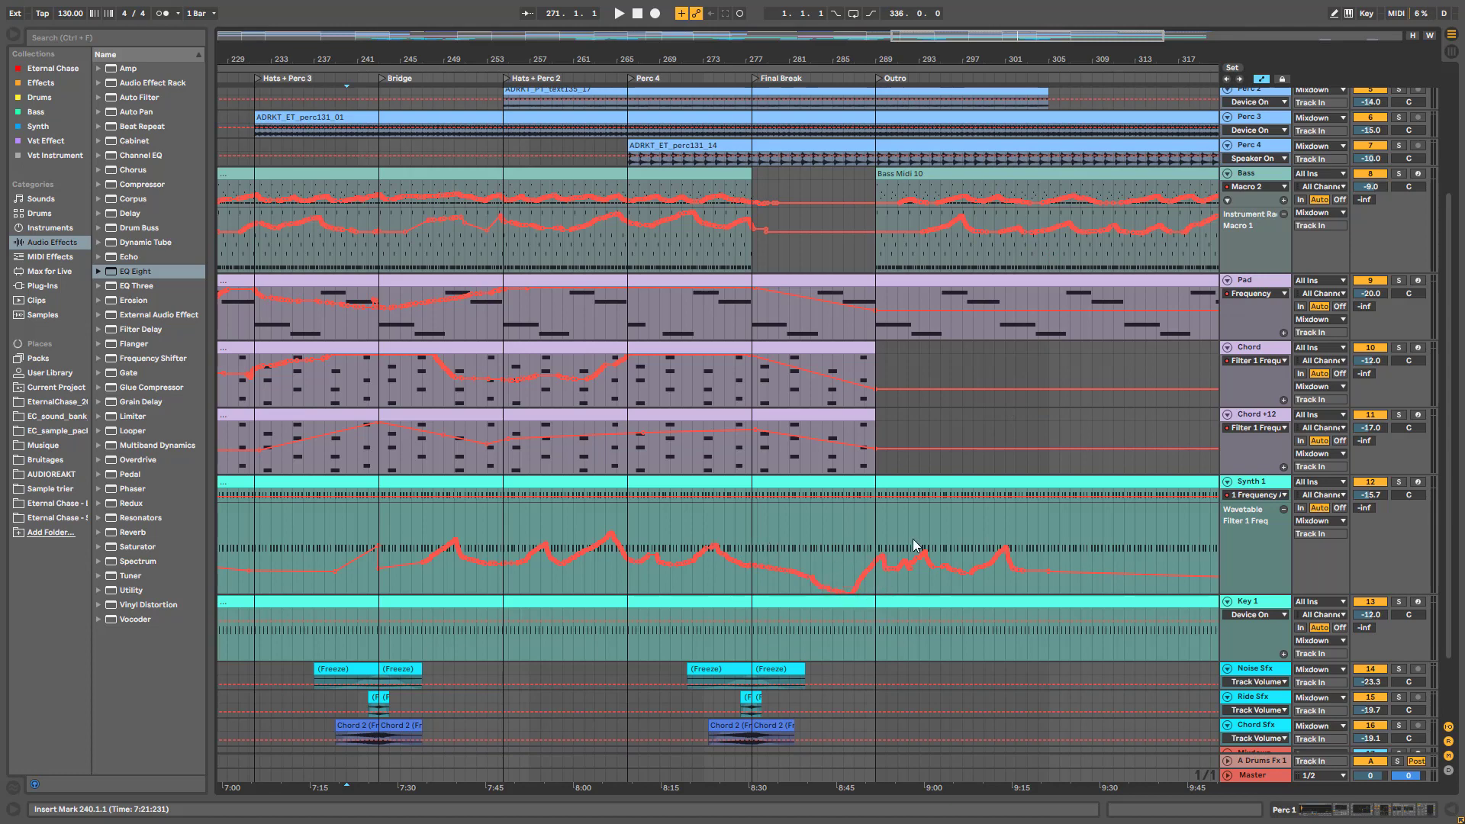
click(757, 536)
key(space)
scroll(913, 578, up, 2)
scroll(914, 587, up, 3)
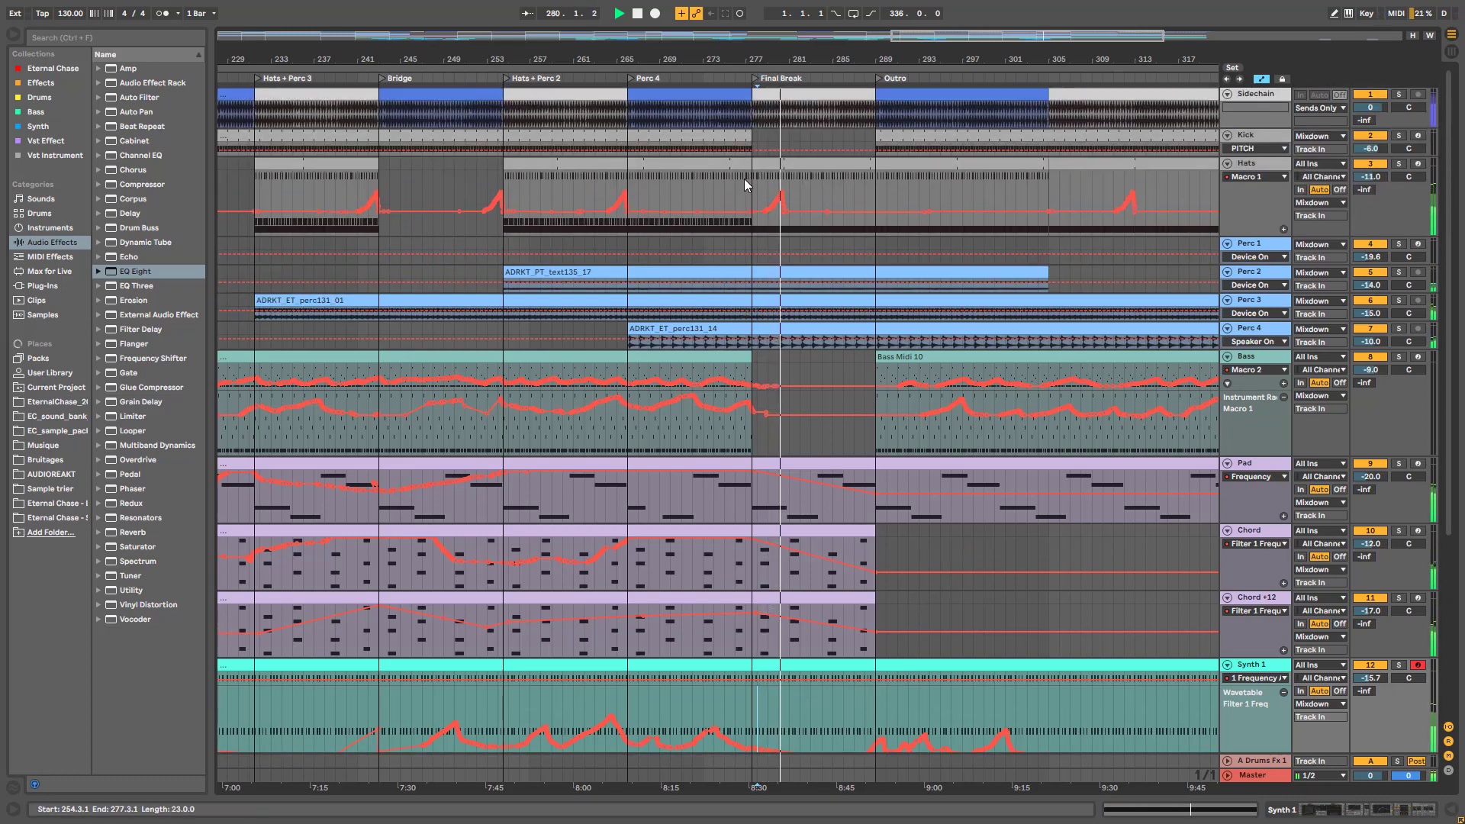
Colour the Hats clip at bars 229–241 grey from its context-menu palette
click(800, 171)
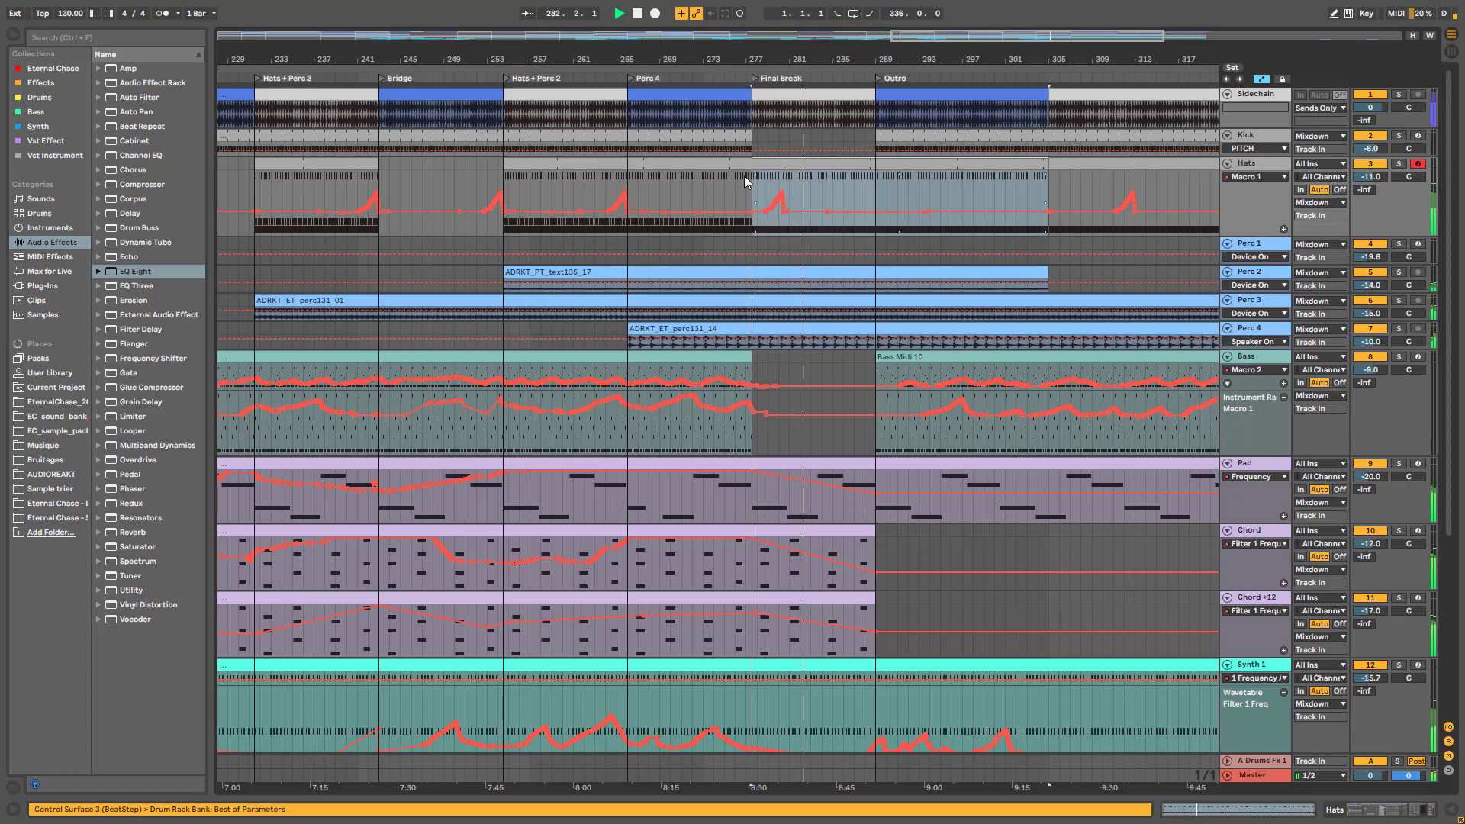
right_click(716, 170)
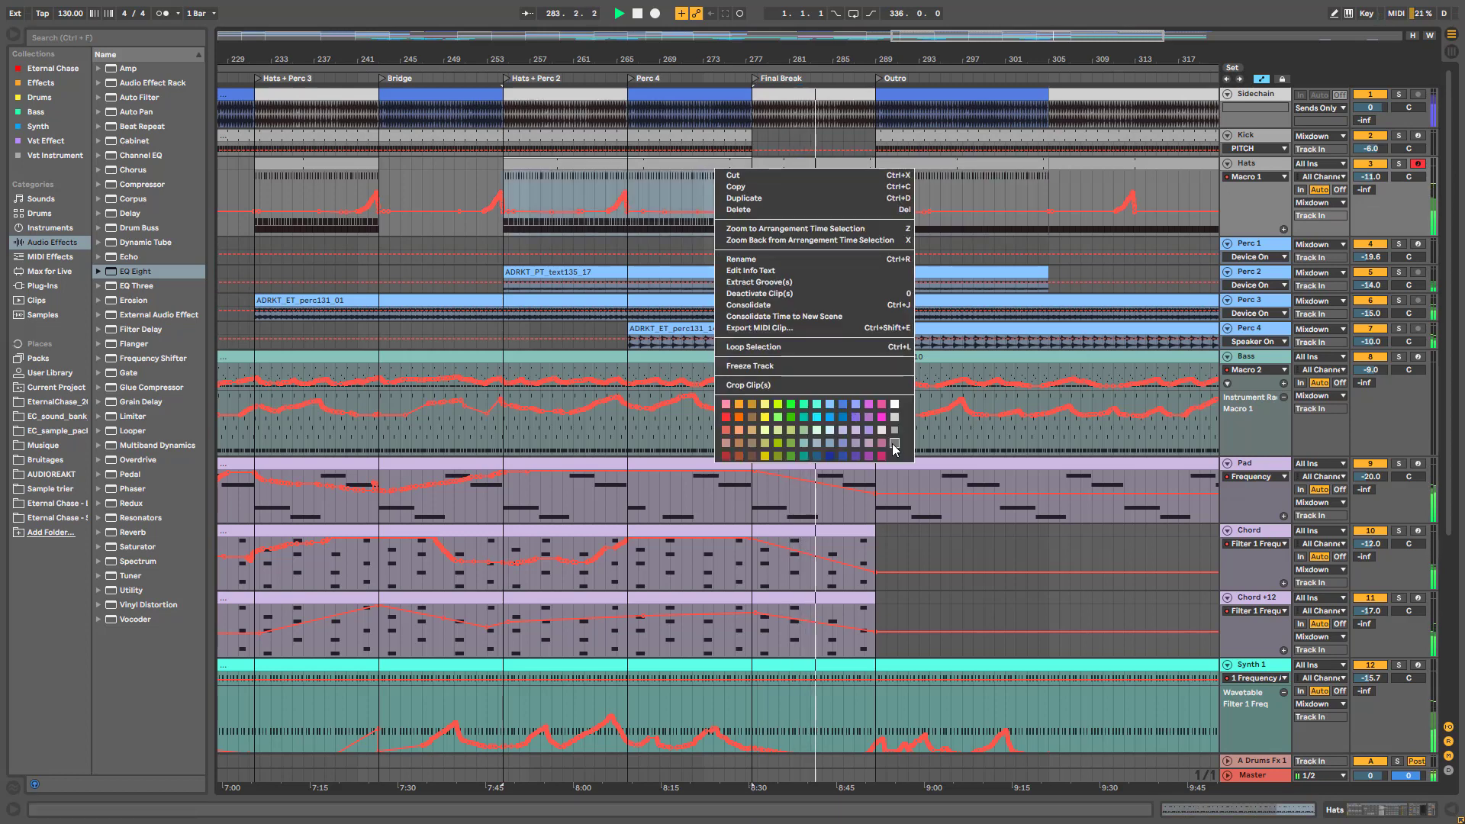
click(310, 190)
right_click(310, 165)
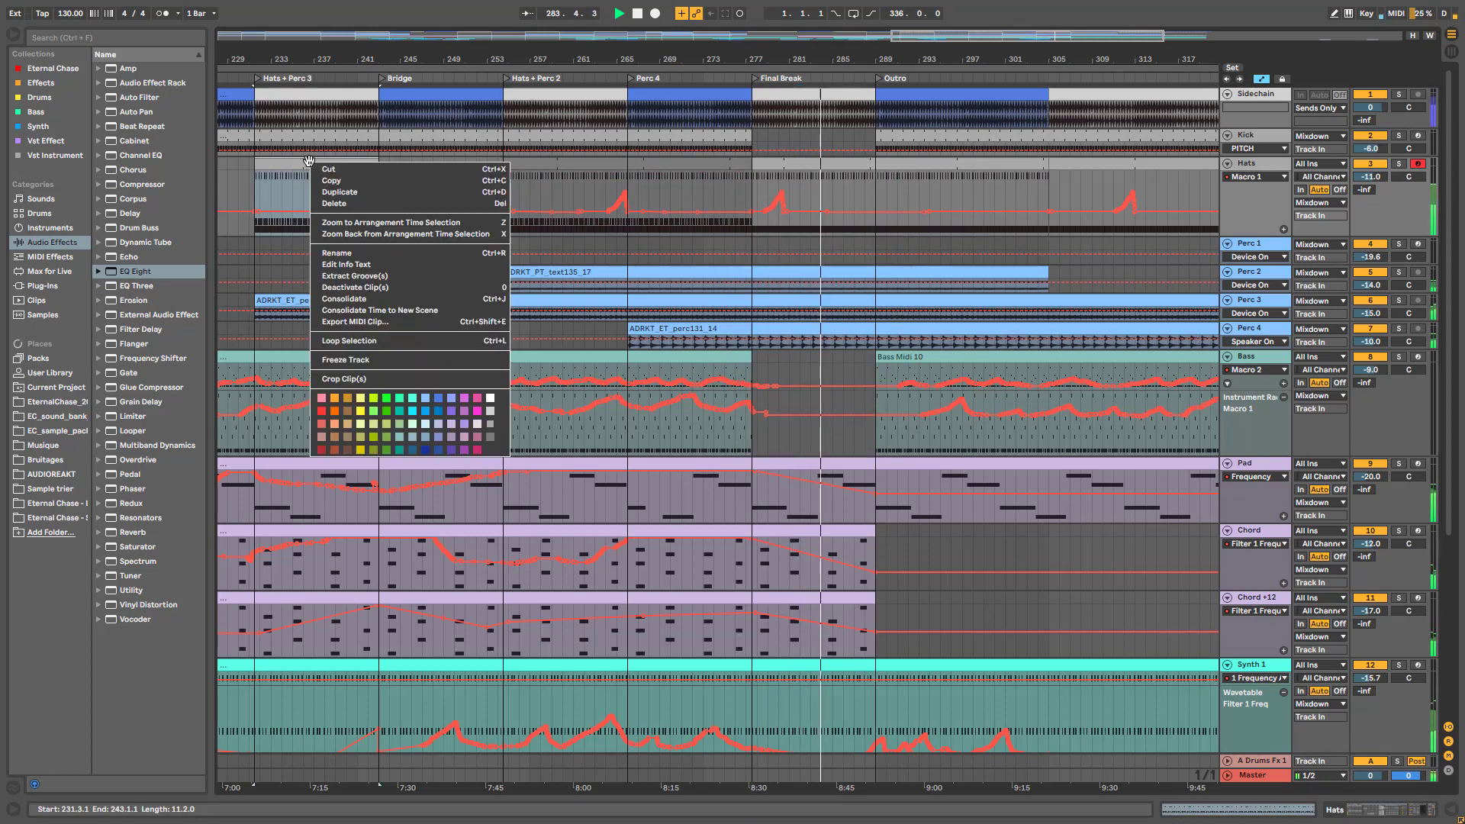
click(492, 438)
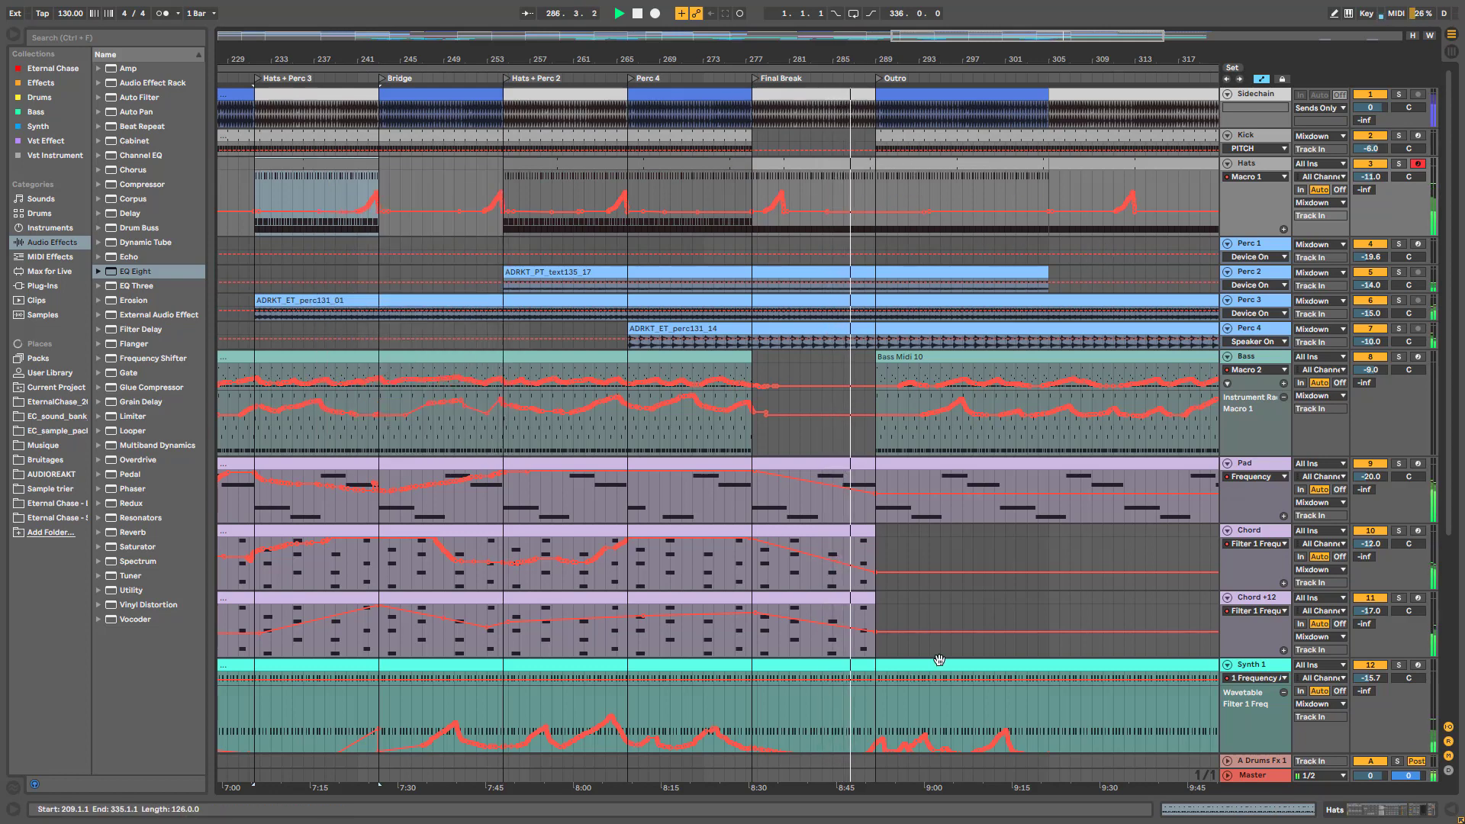
scroll(973, 517, down, 4)
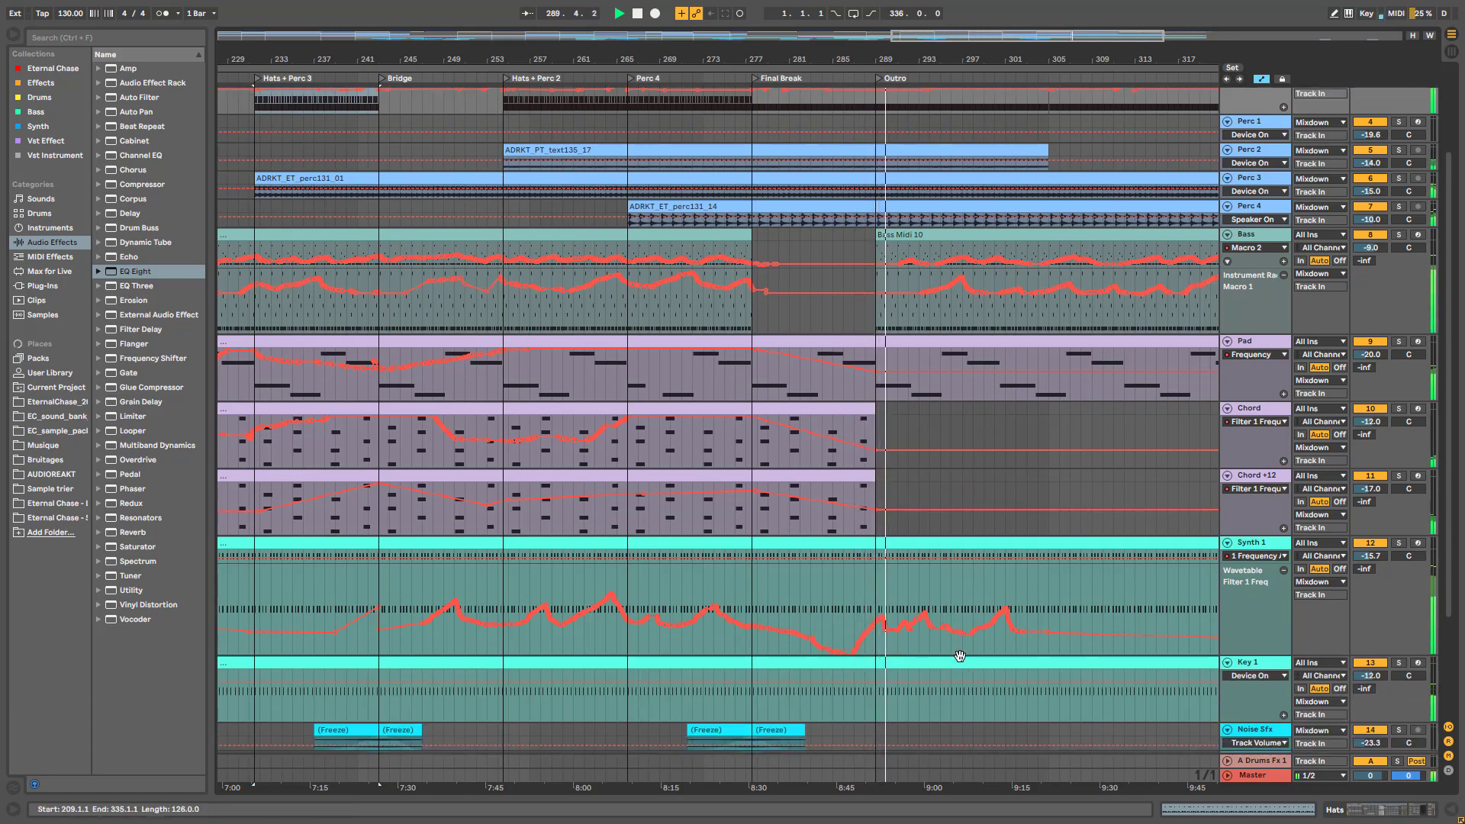
scroll(1016, 654, up, 4)
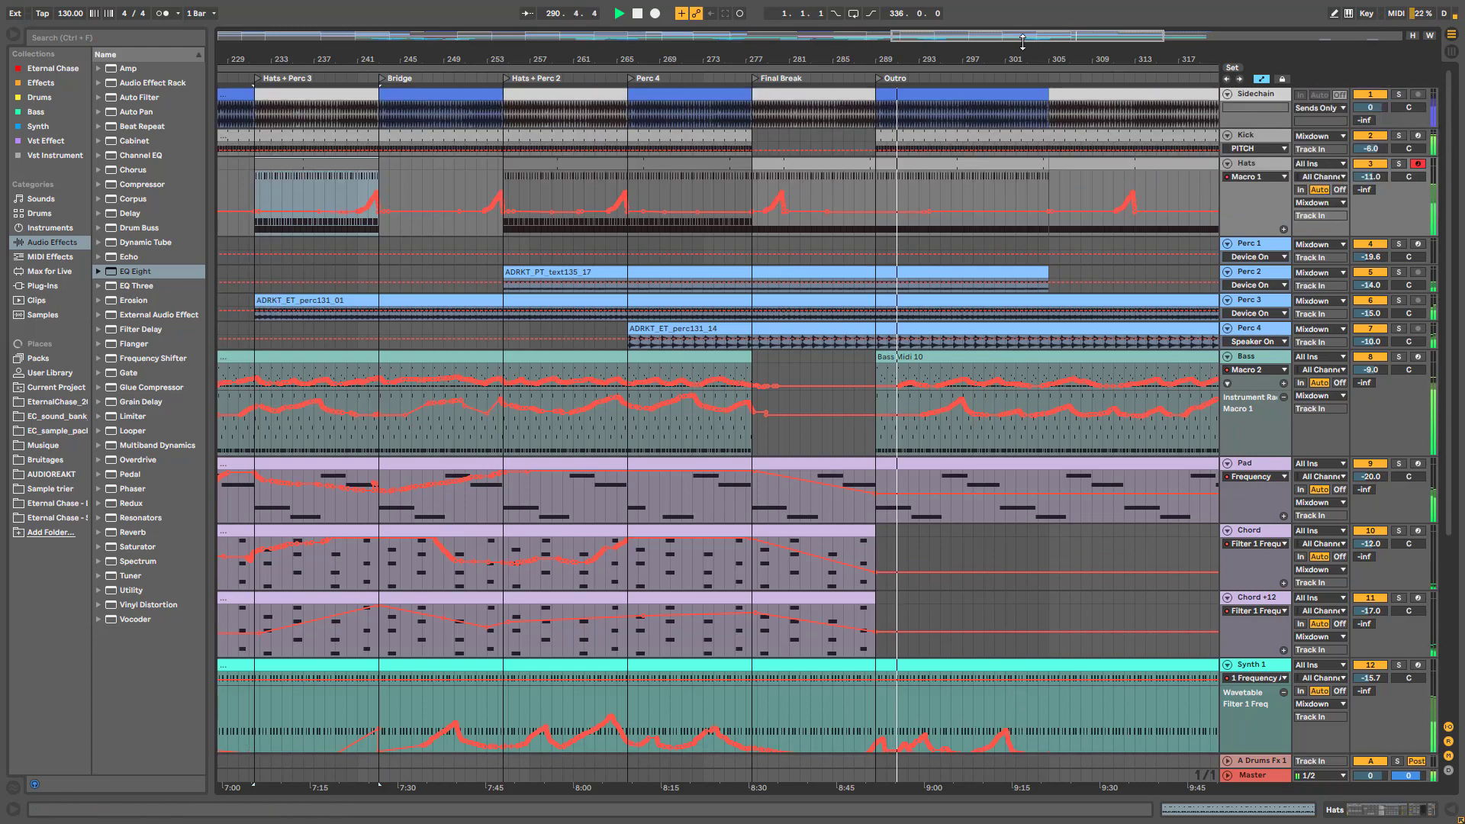
drag(1023, 36, 1068, 32)
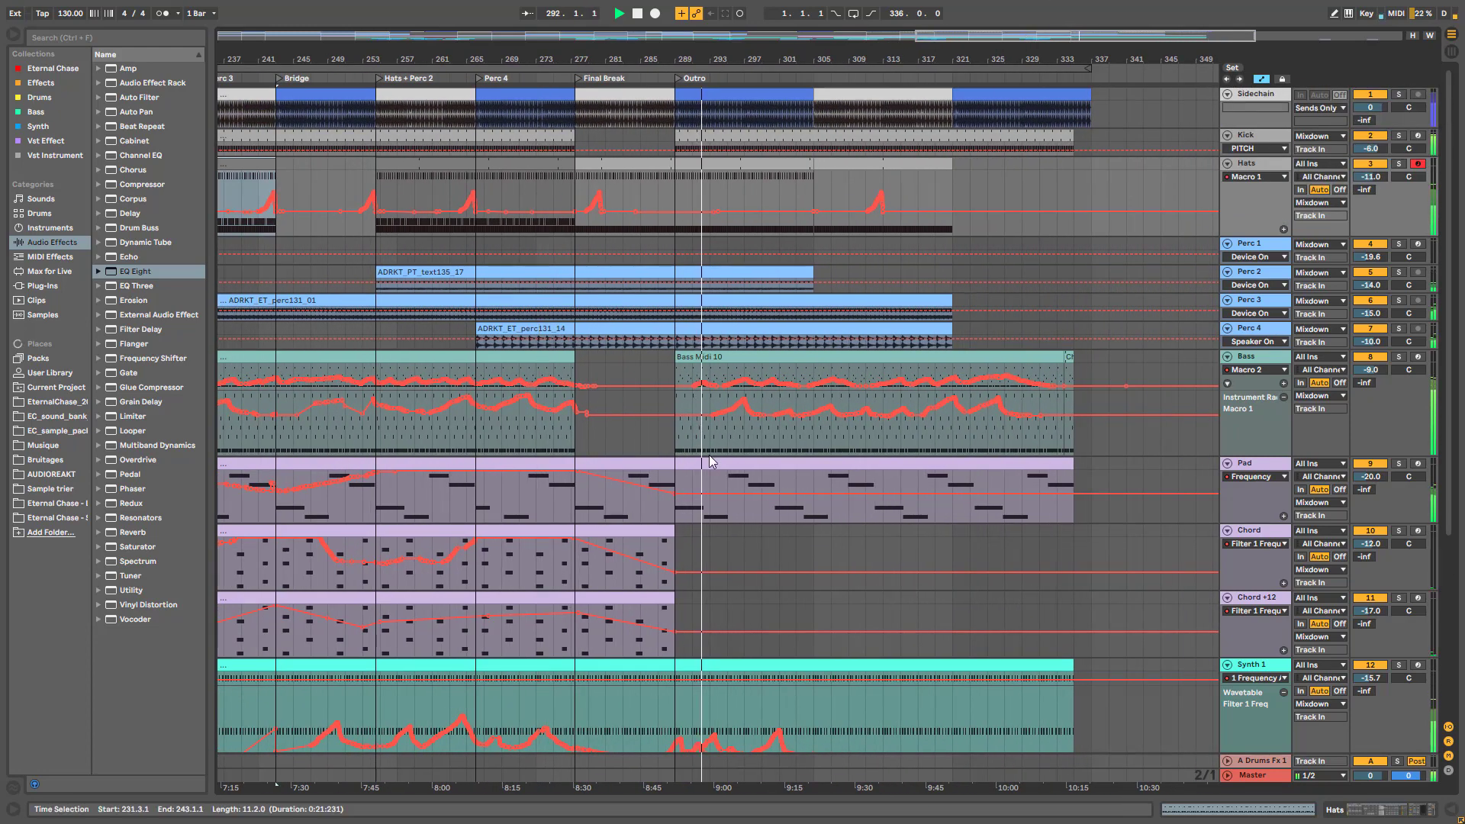
scroll(960, 620, down, 2)
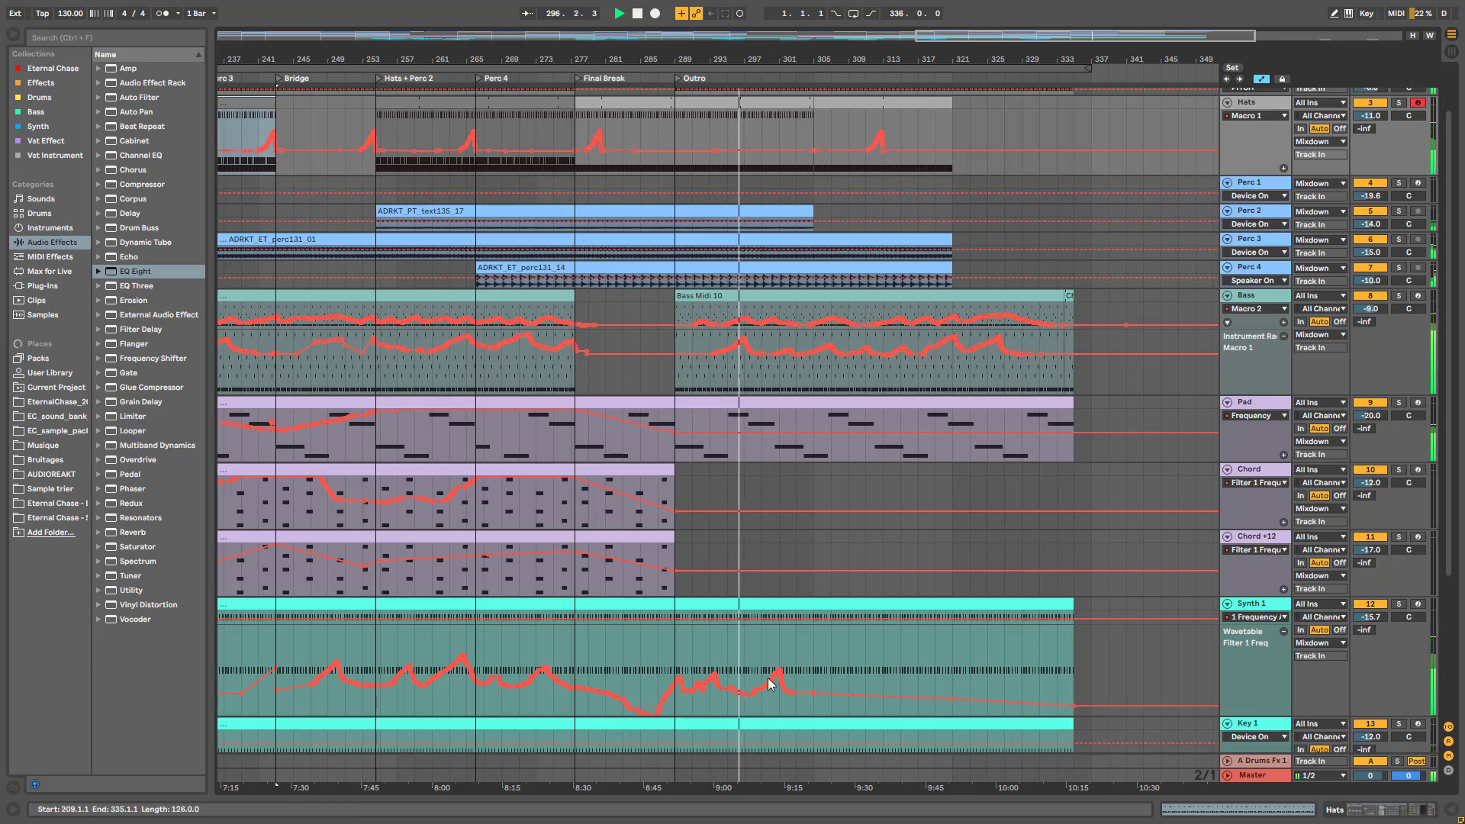
scroll(788, 483, up, 1)
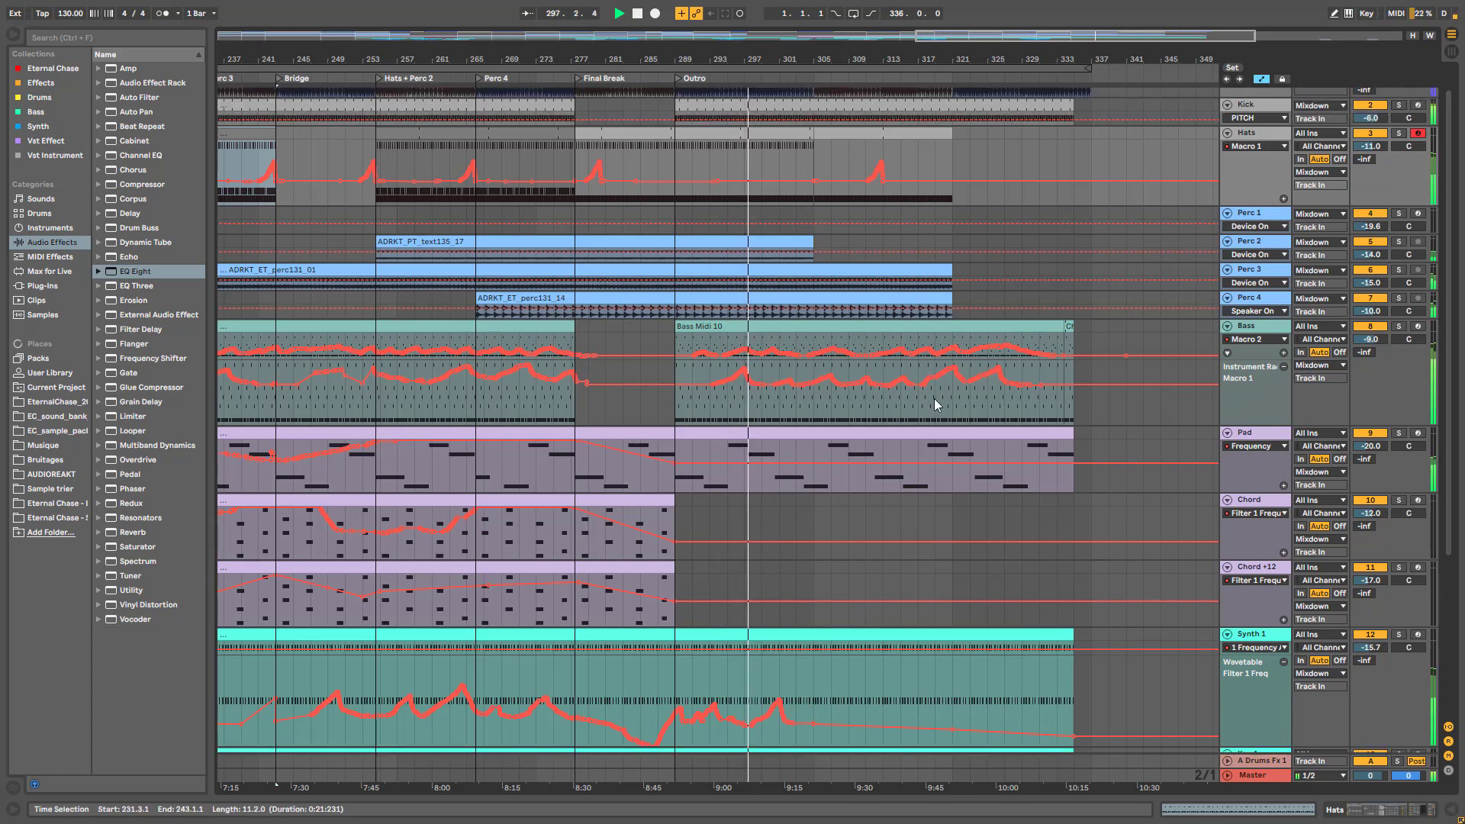
scroll(939, 251, up, 1)
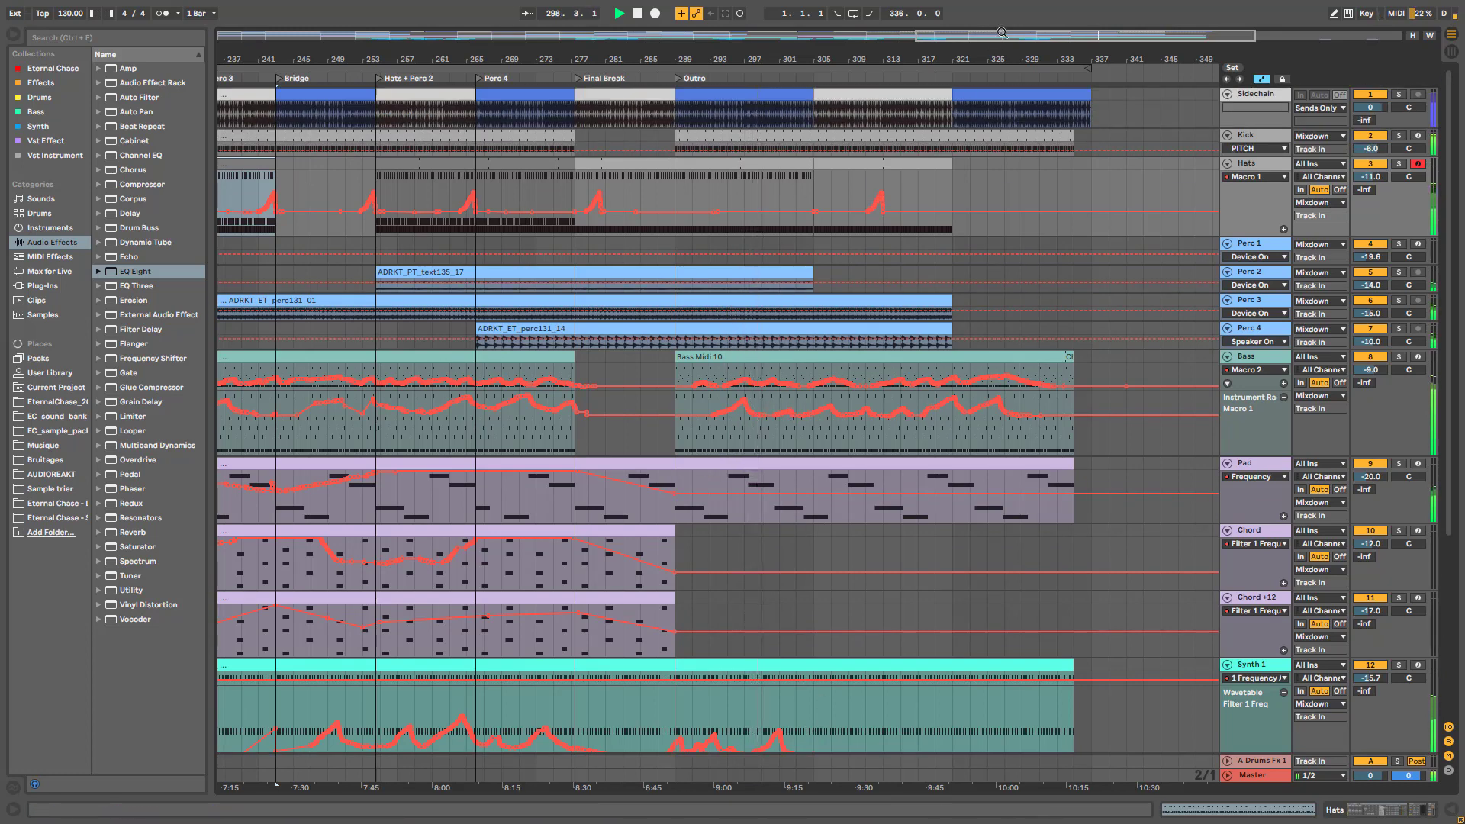
key(plus)
key(minus)
key(minus)
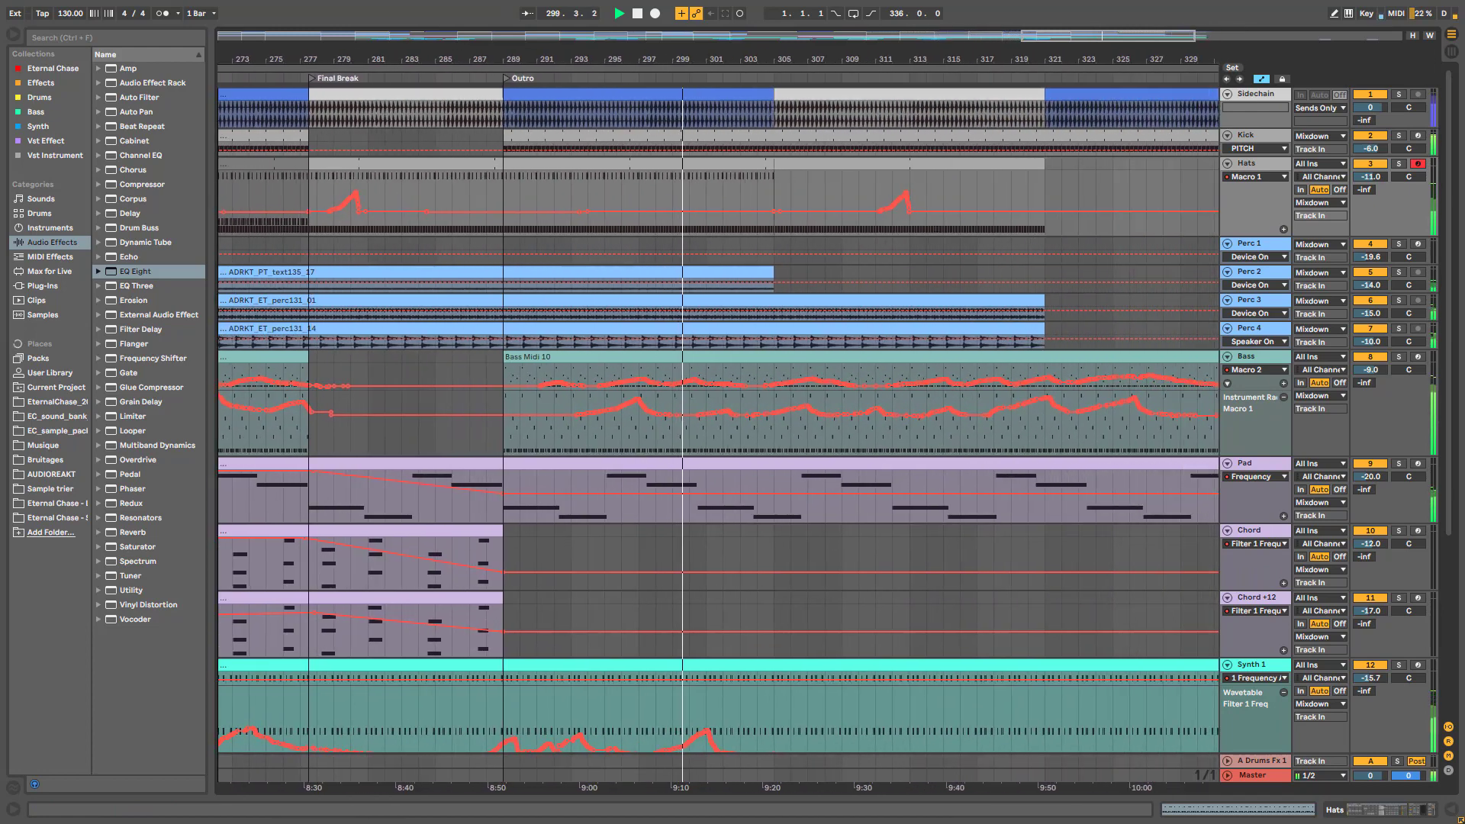
click(588, 258)
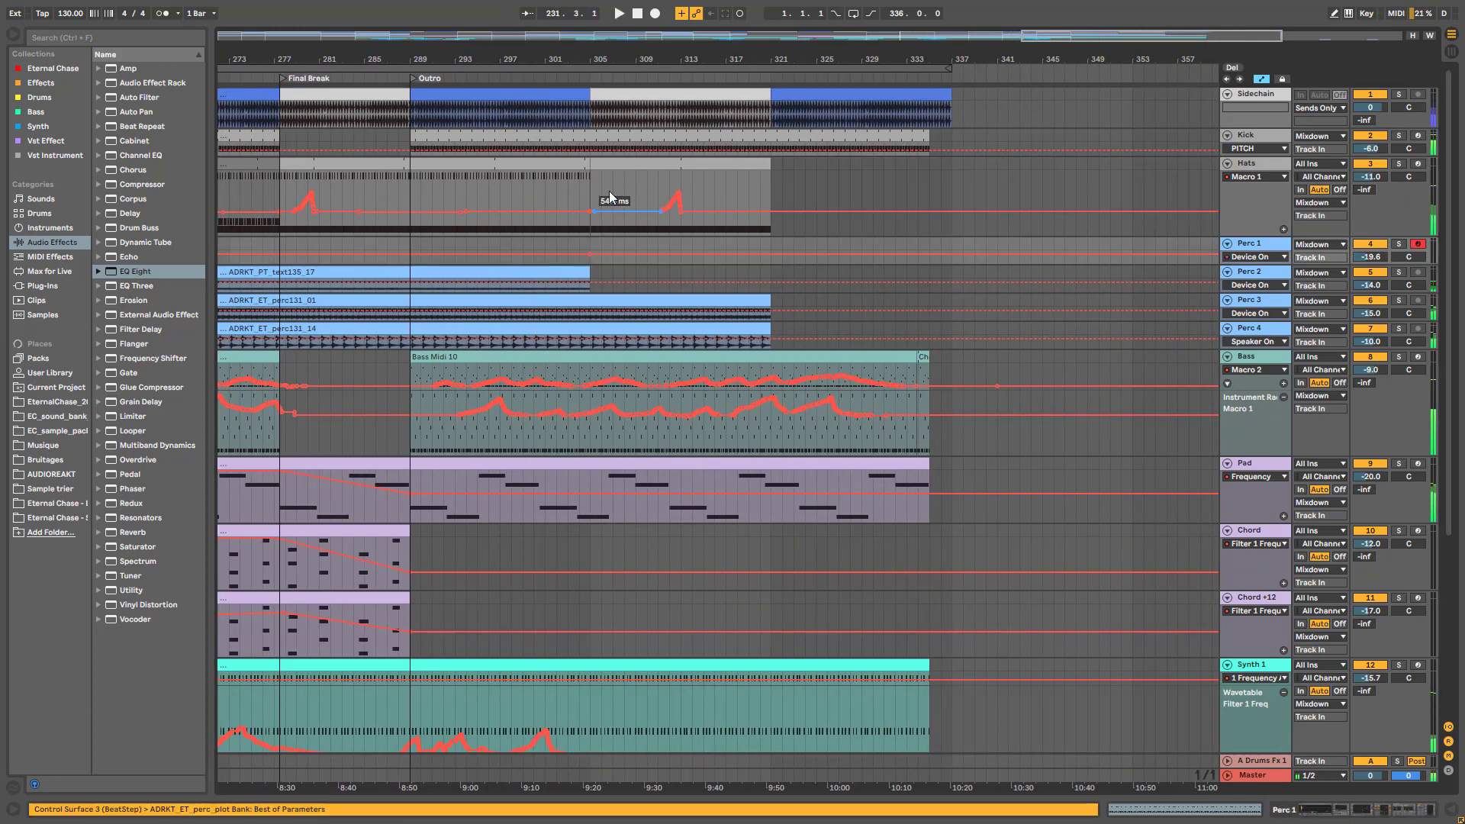
click(592, 267)
scroll(672, 382, down, 4)
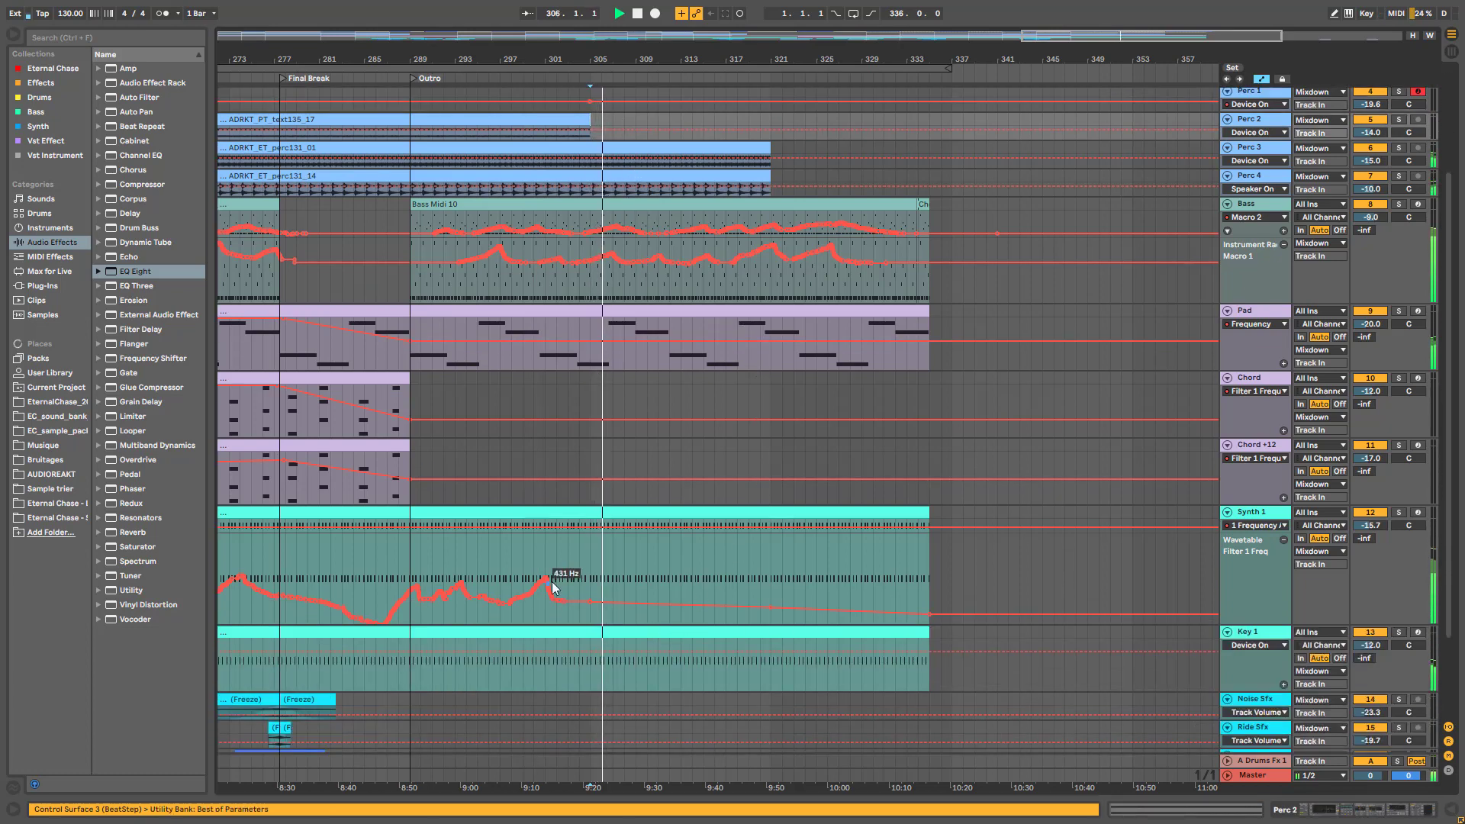
scroll(557, 580, down, 3)
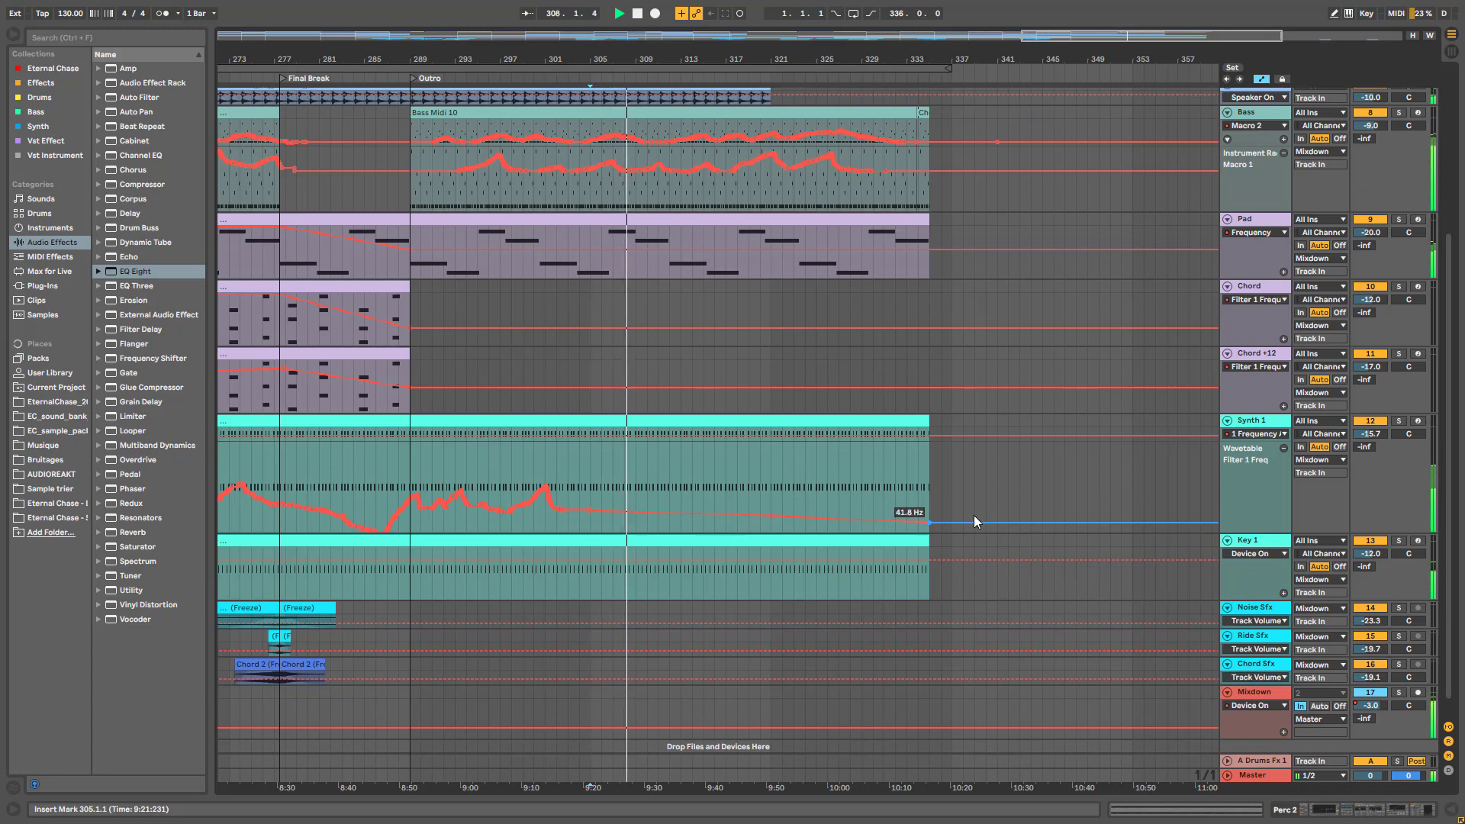
scroll(698, 530, up, 5)
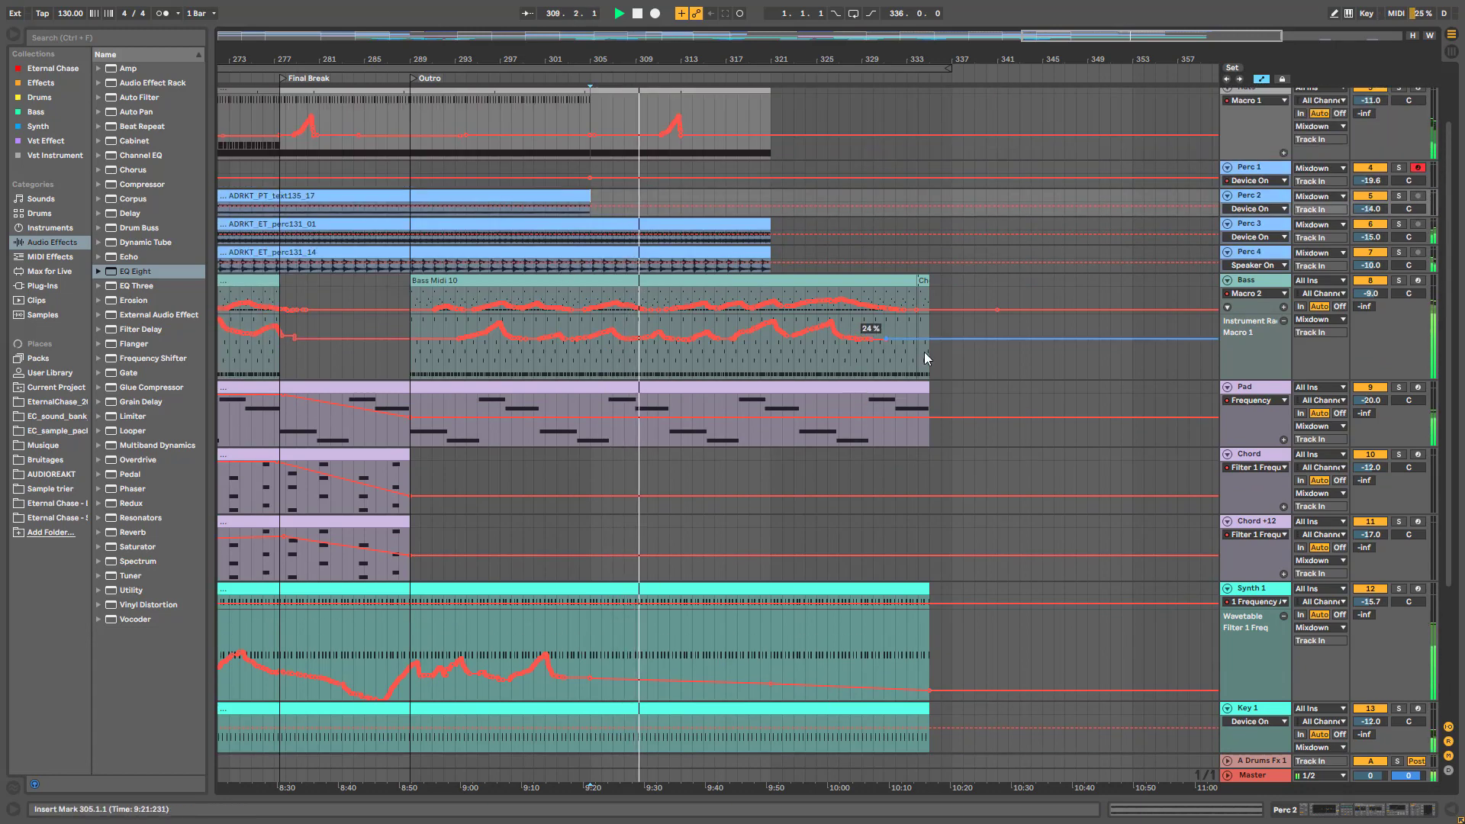
drag(1086, 35, 1015, 36)
scroll(1016, 264, up, 2)
scroll(1016, 264, up, 1)
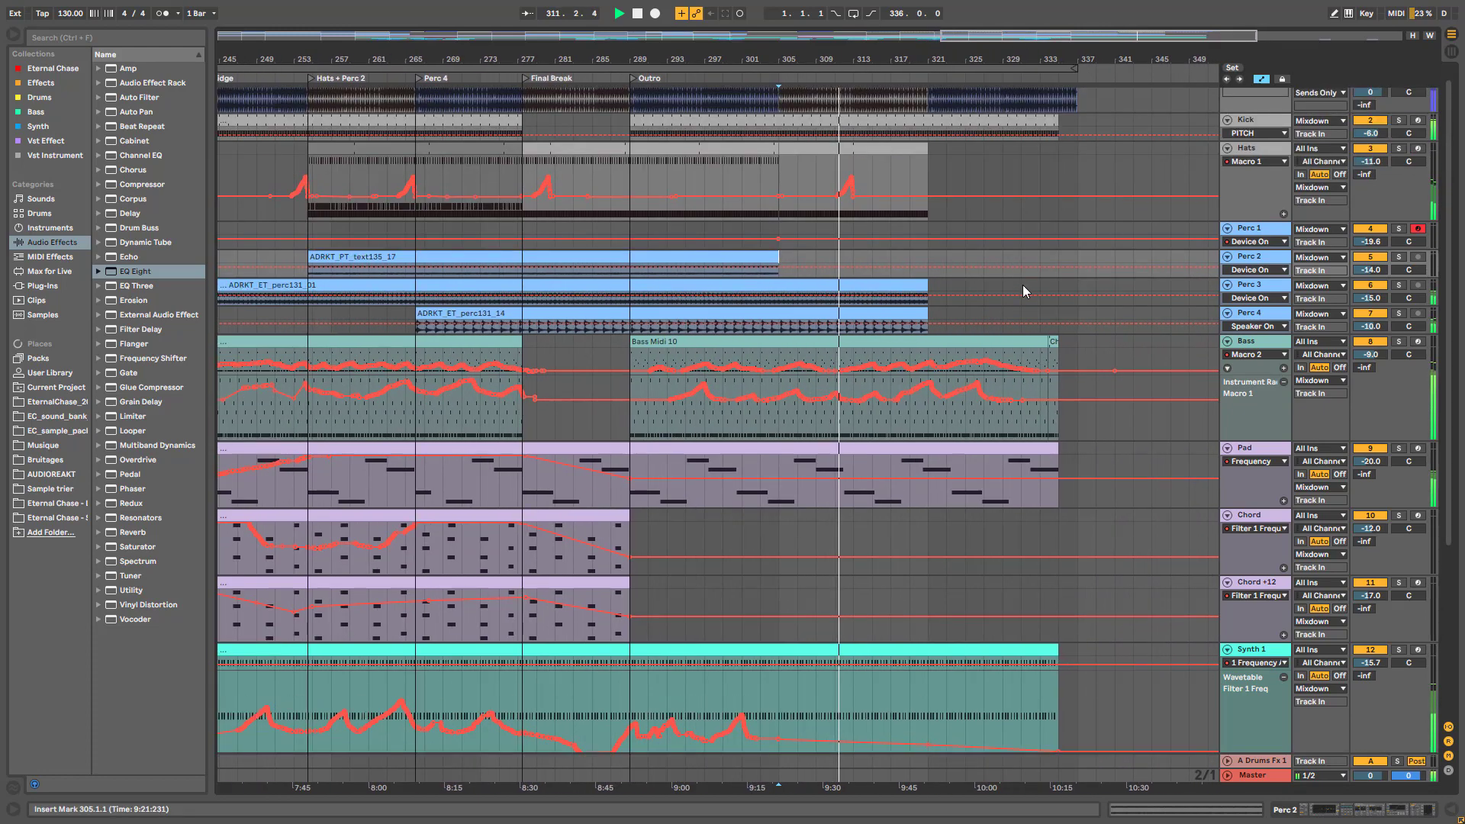
click(927, 156)
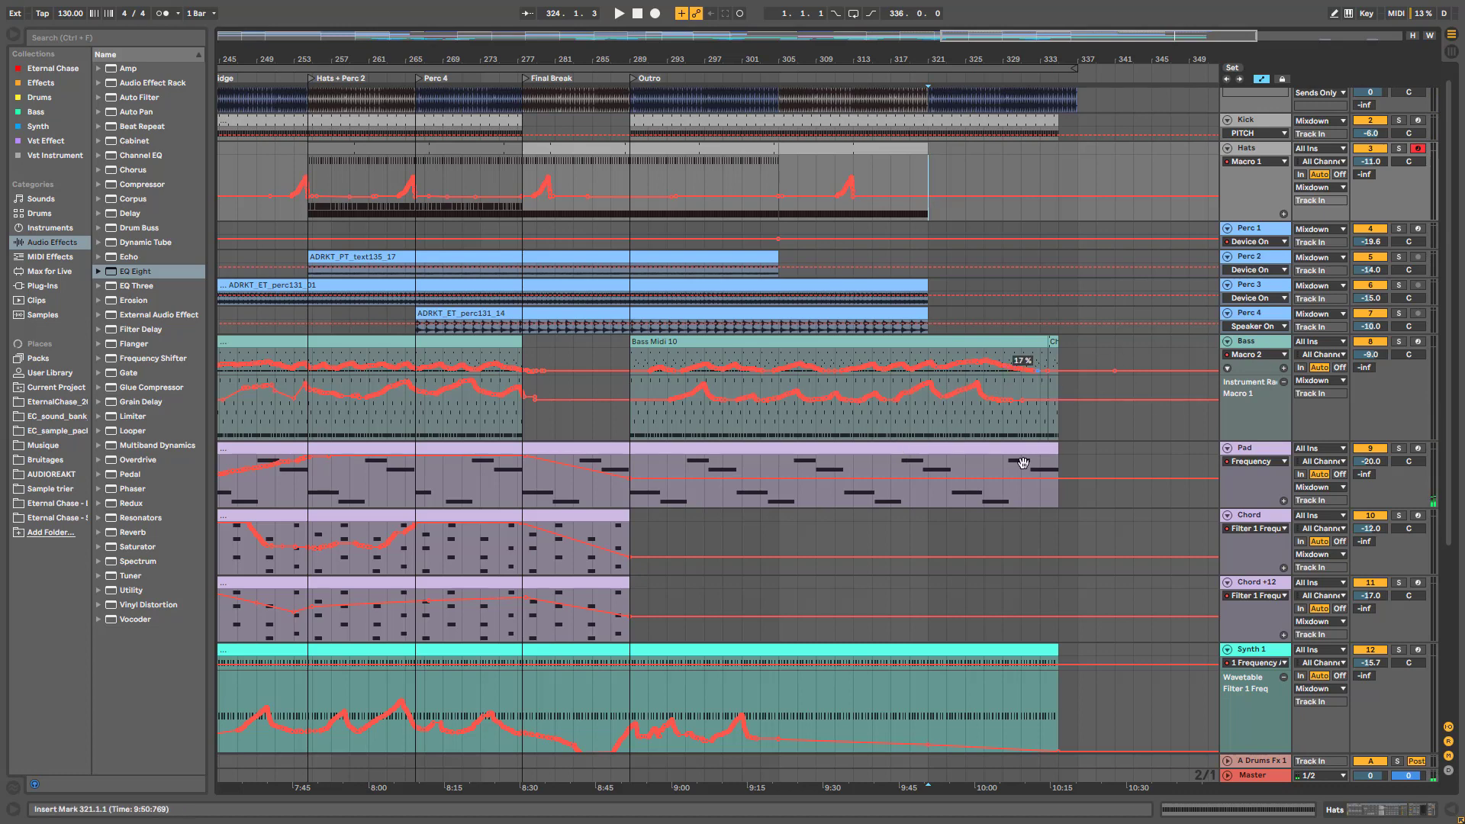
click(950, 354)
key(space)
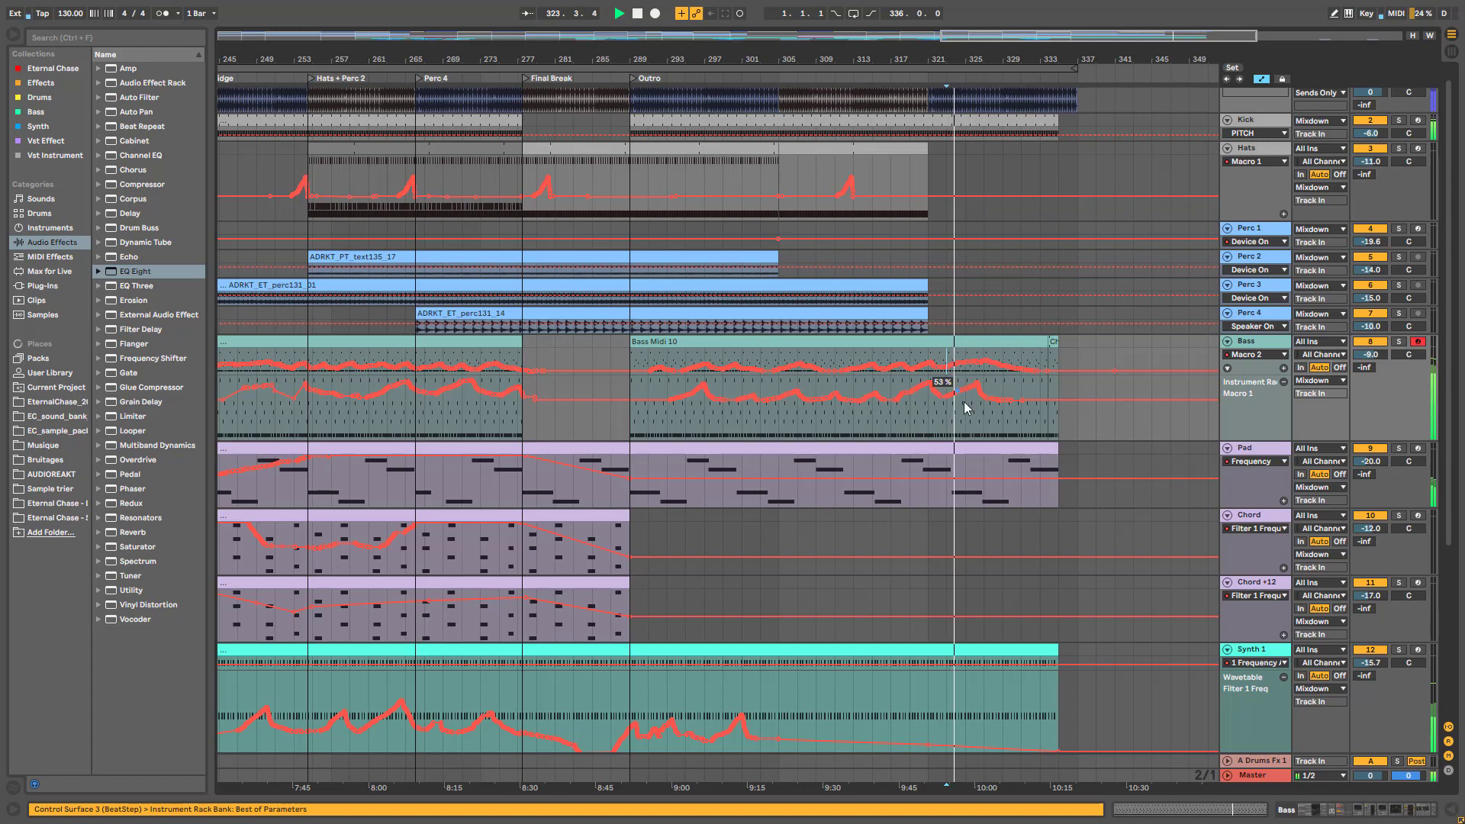
scroll(976, 457, down, 5)
scroll(988, 564, up, 5)
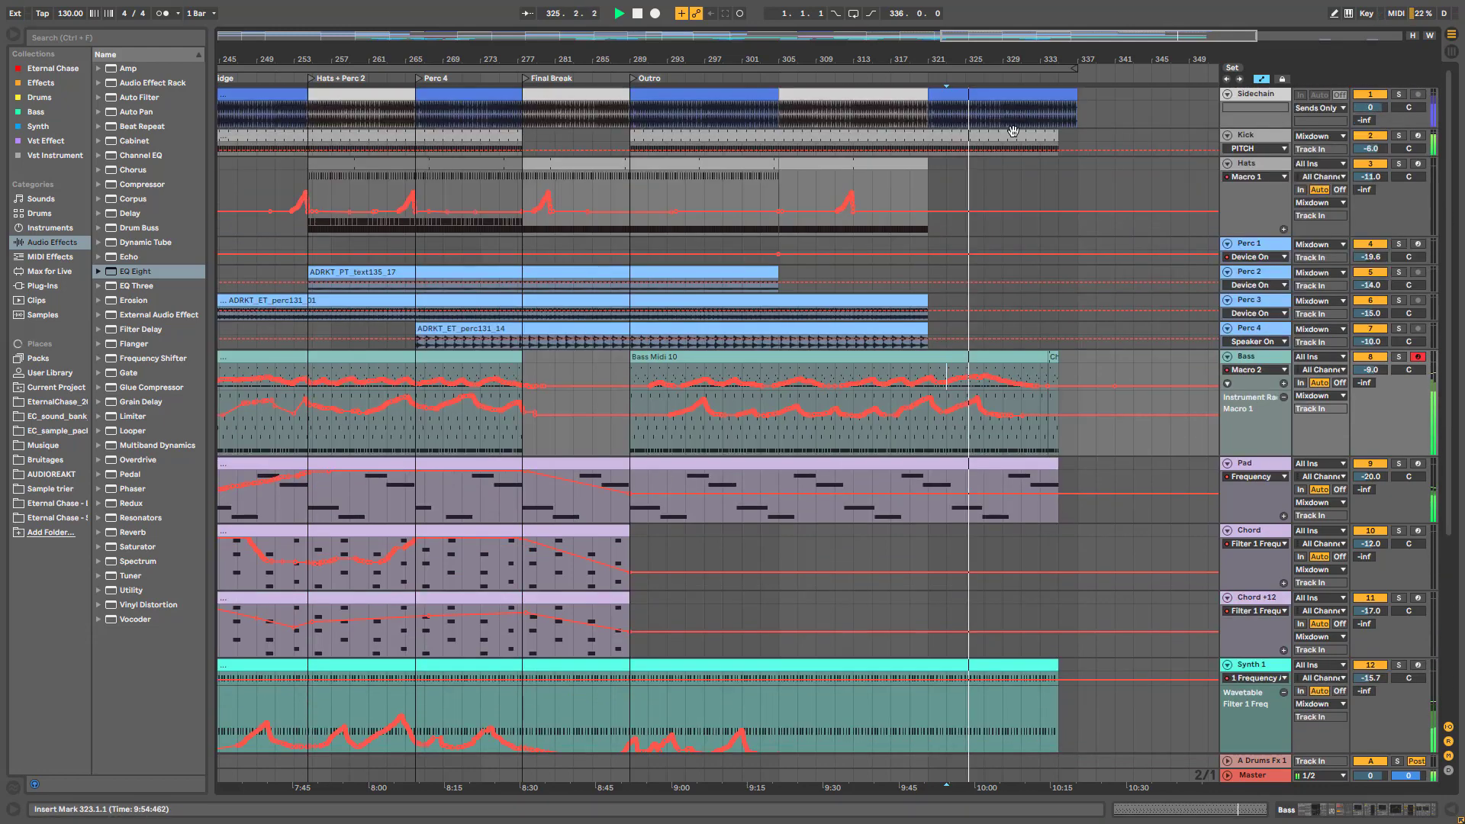
drag(1055, 30, 978, 77)
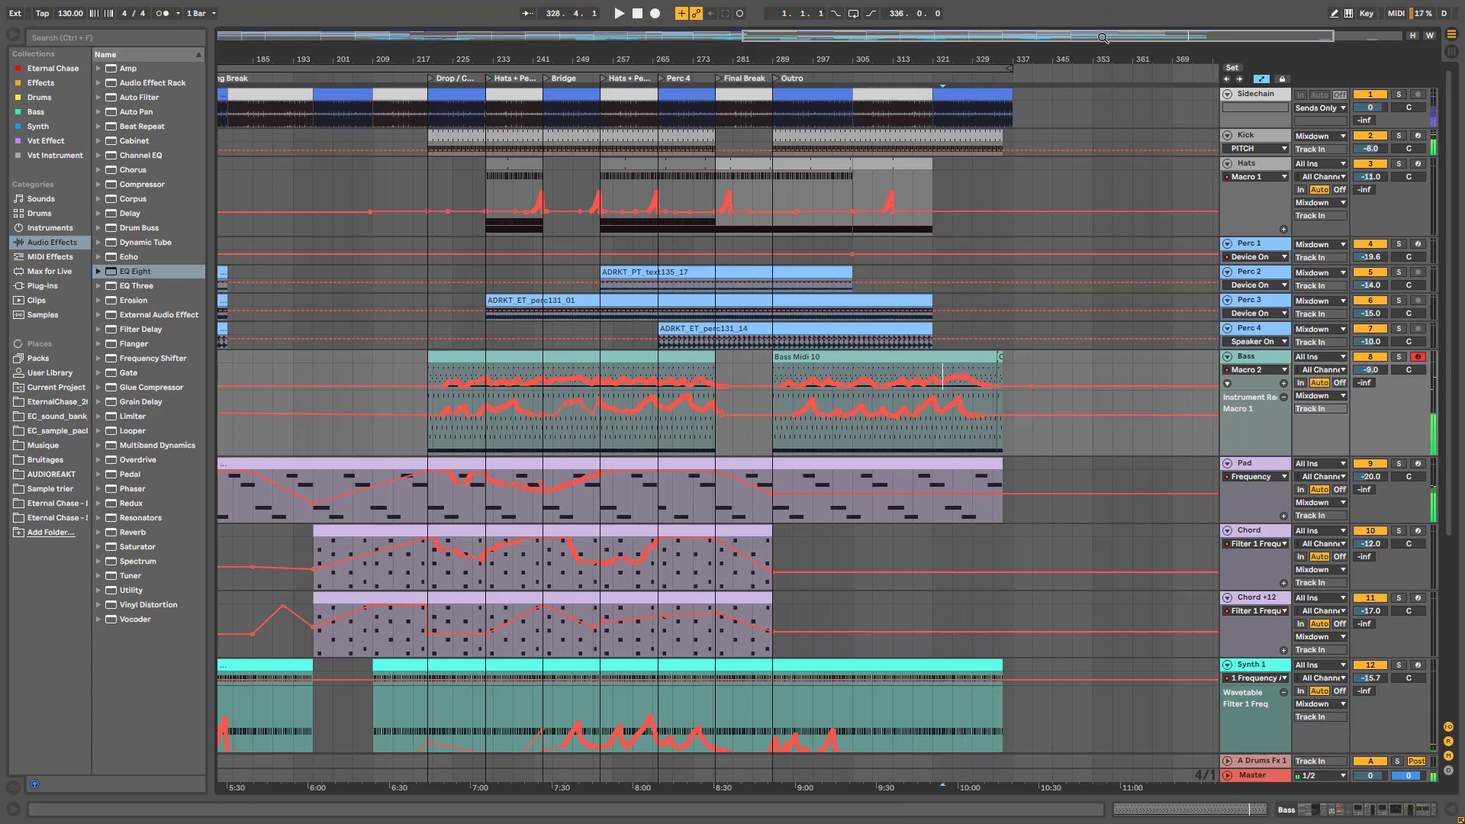
Zoom out to the whole song, then solo the Hats track
drag(1102, 37, 766, 302)
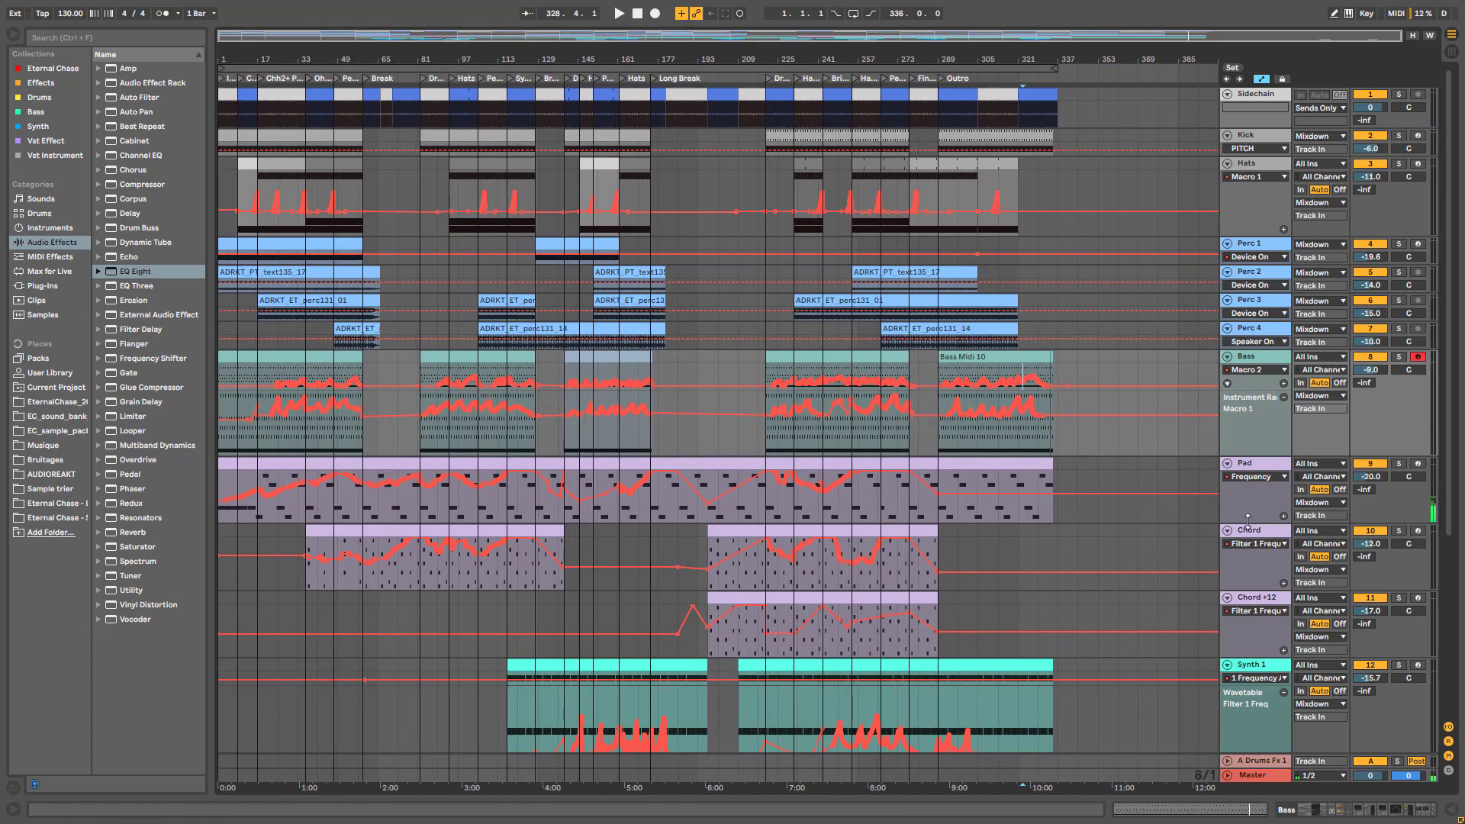
scroll(1120, 529, down, 6)
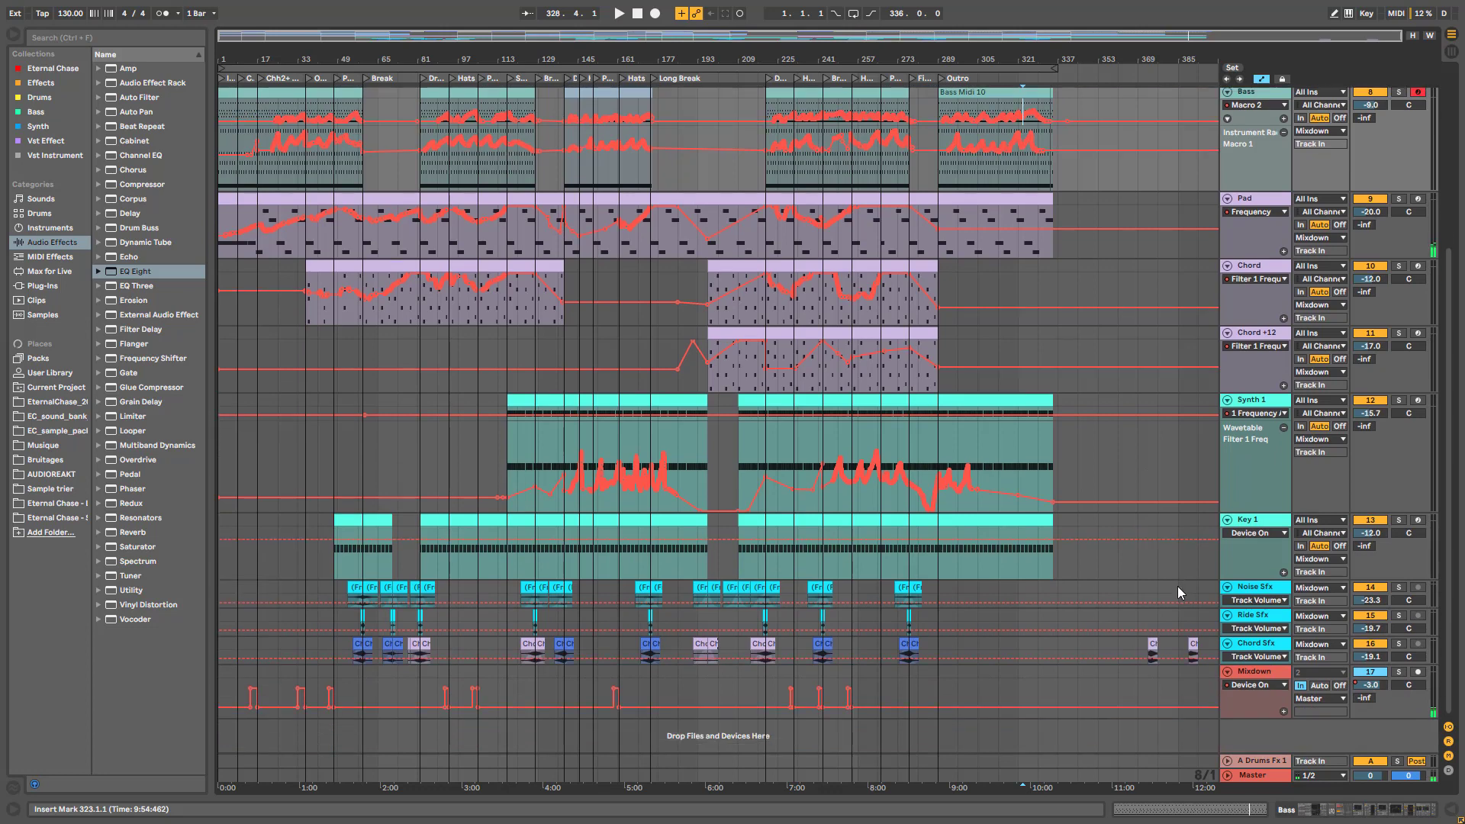
scroll(1178, 586, up, 5)
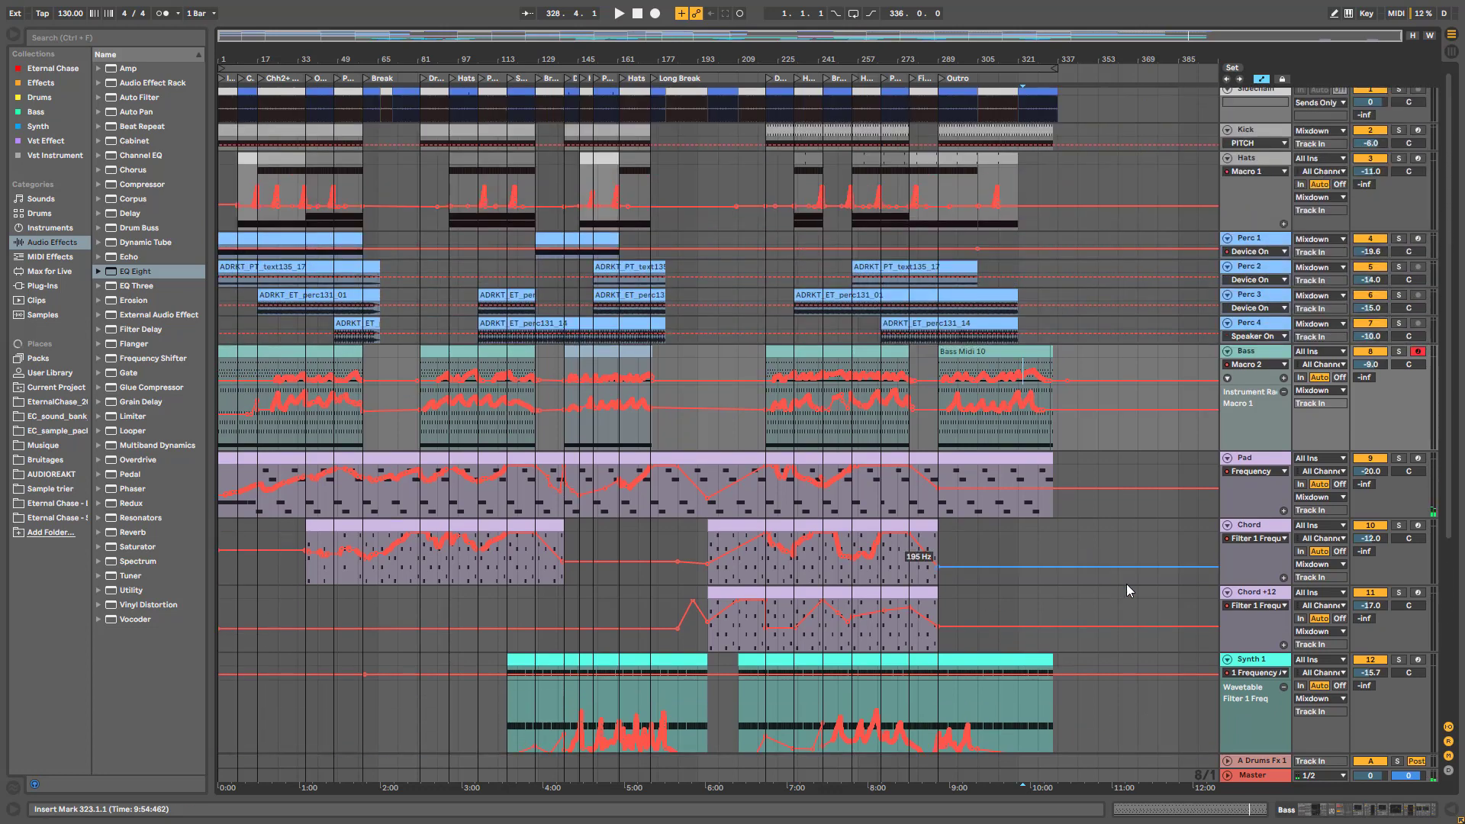
scroll(1123, 580, up, 1)
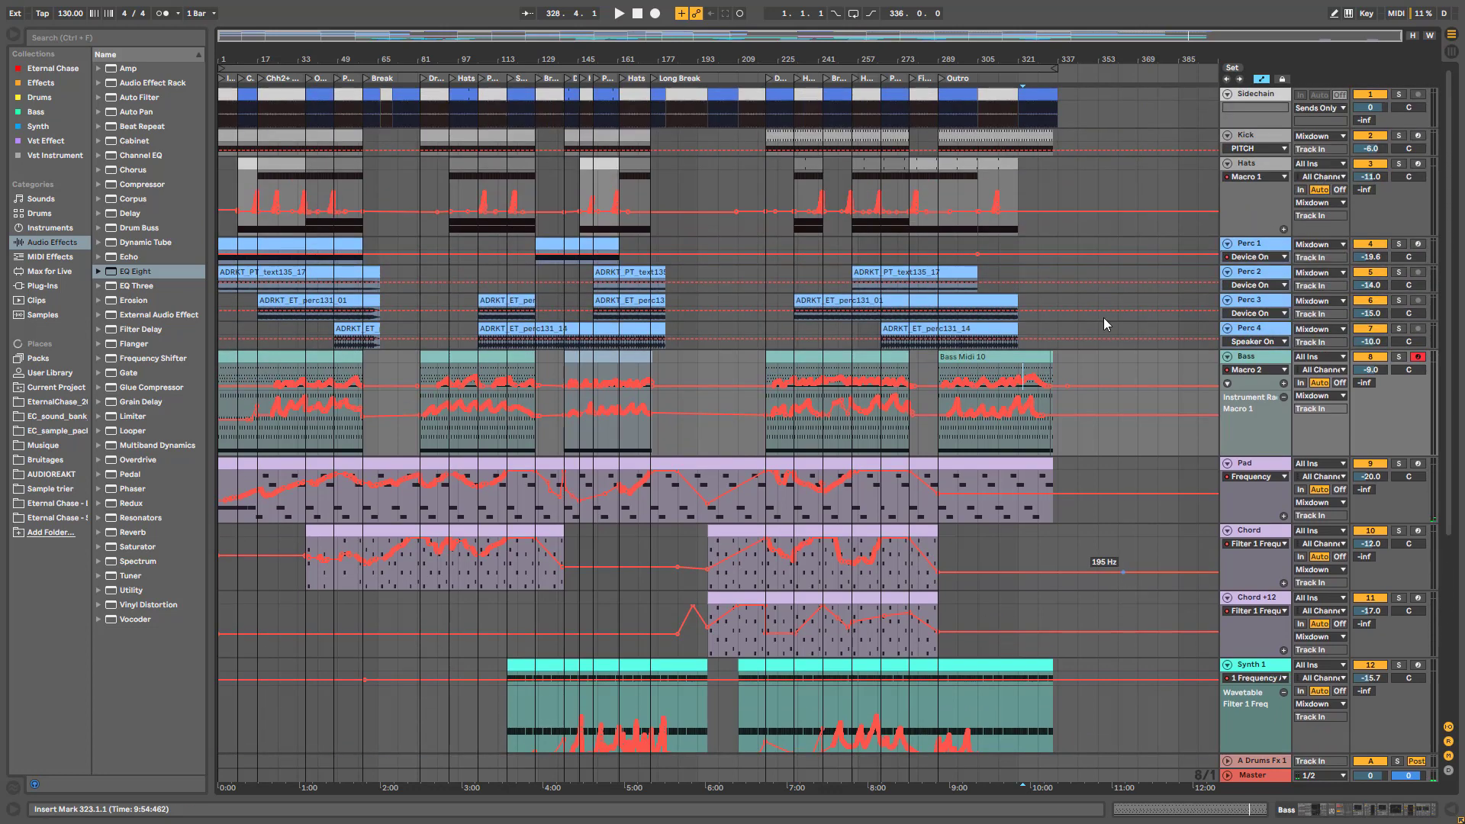
drag(1126, 35, 1129, 54)
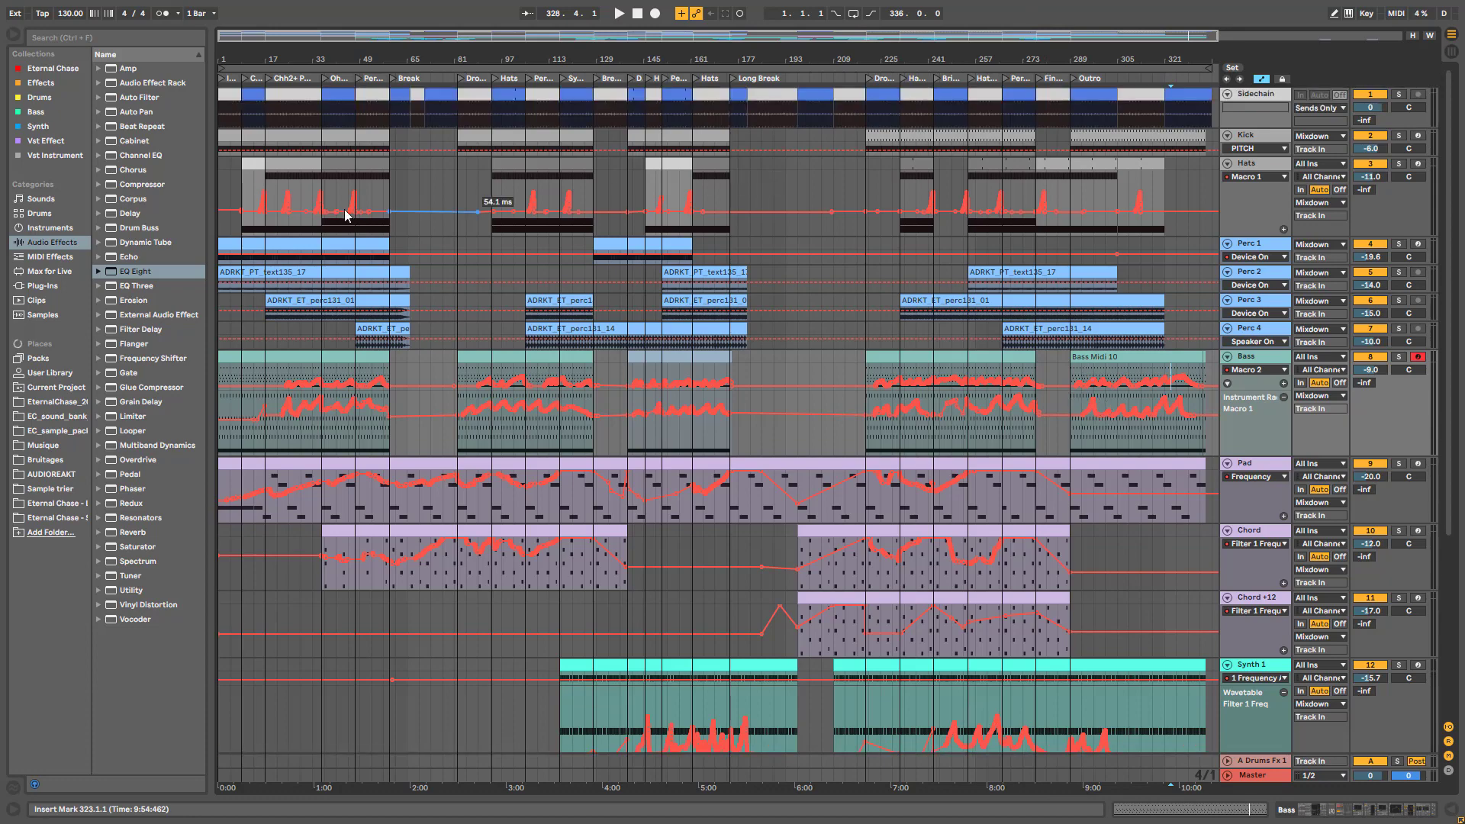
click(1399, 164)
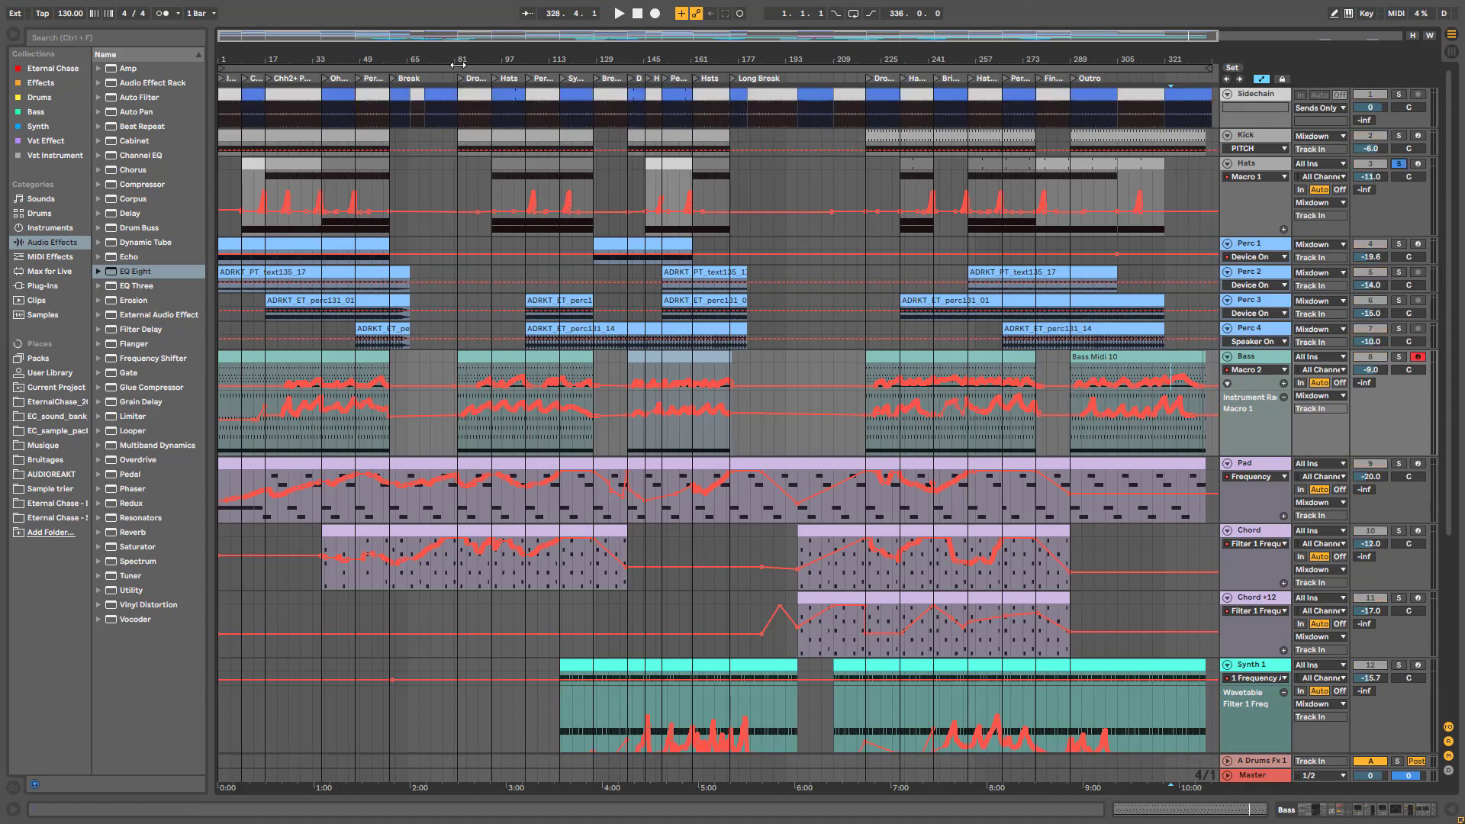
Show the Pad track's device chain, starting with AYNIL_DroneMachine
key(plus)
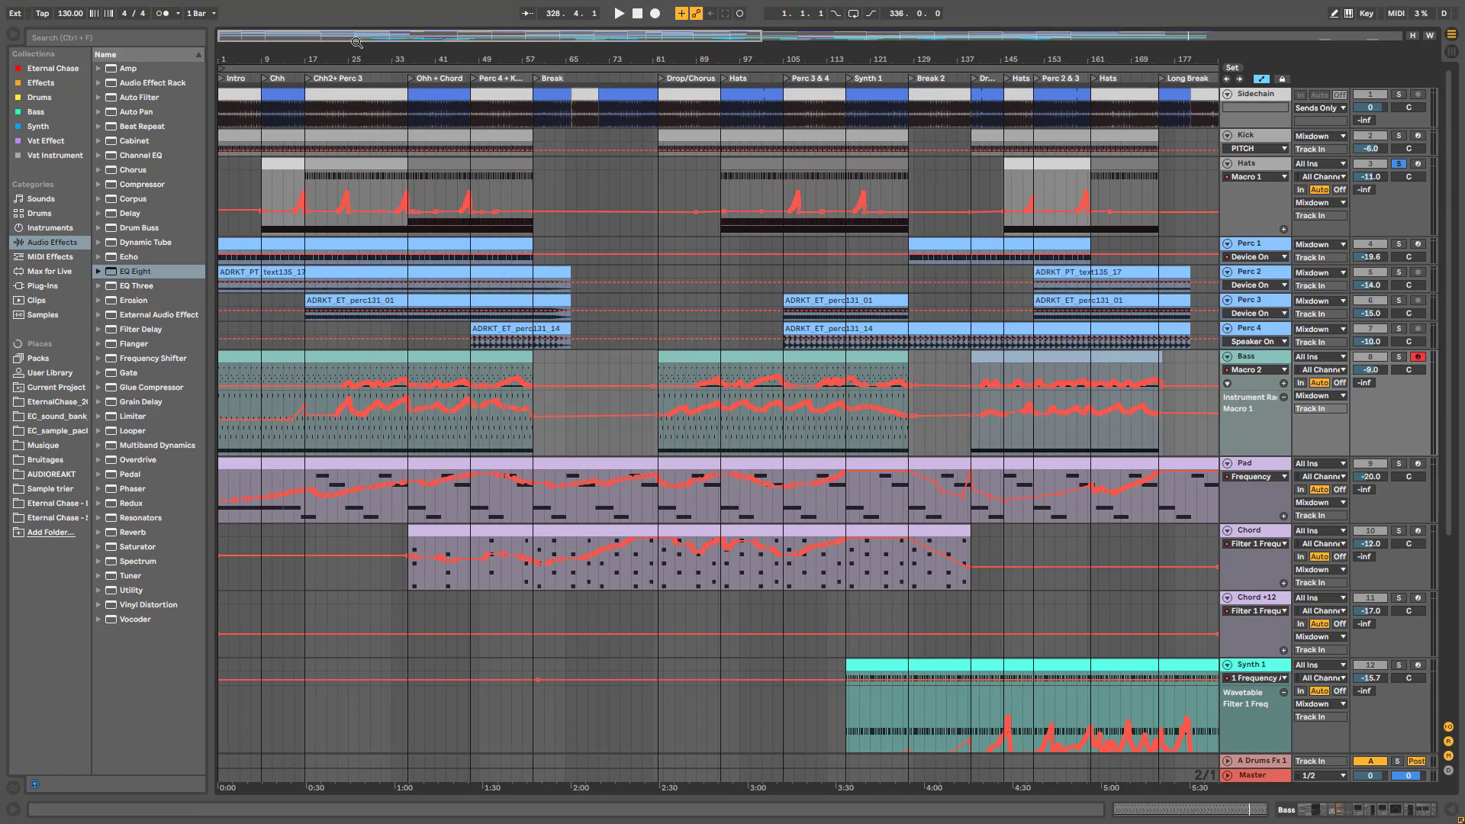
drag(356, 42, 357, 24)
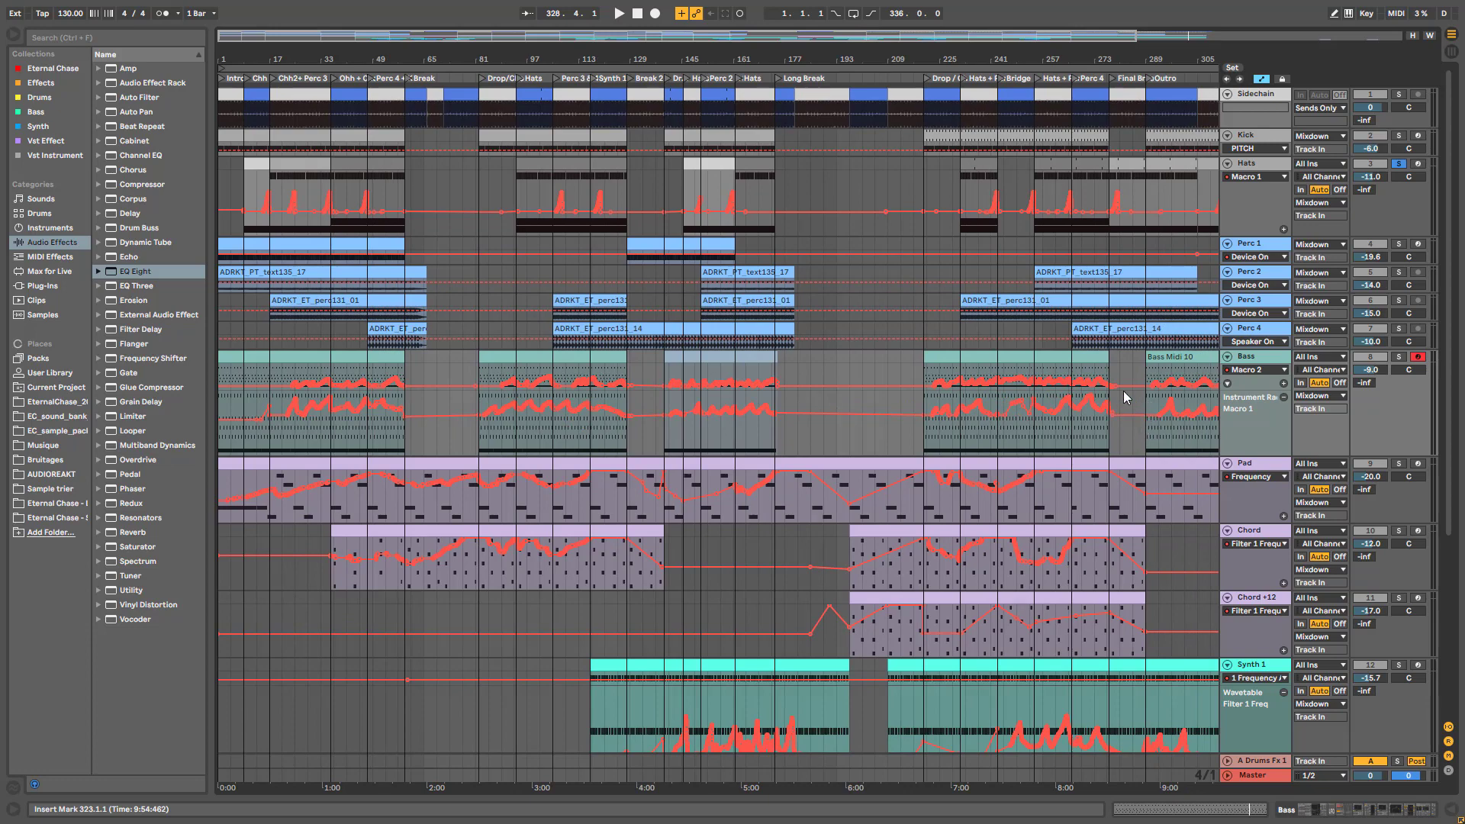
double_click(1260, 471)
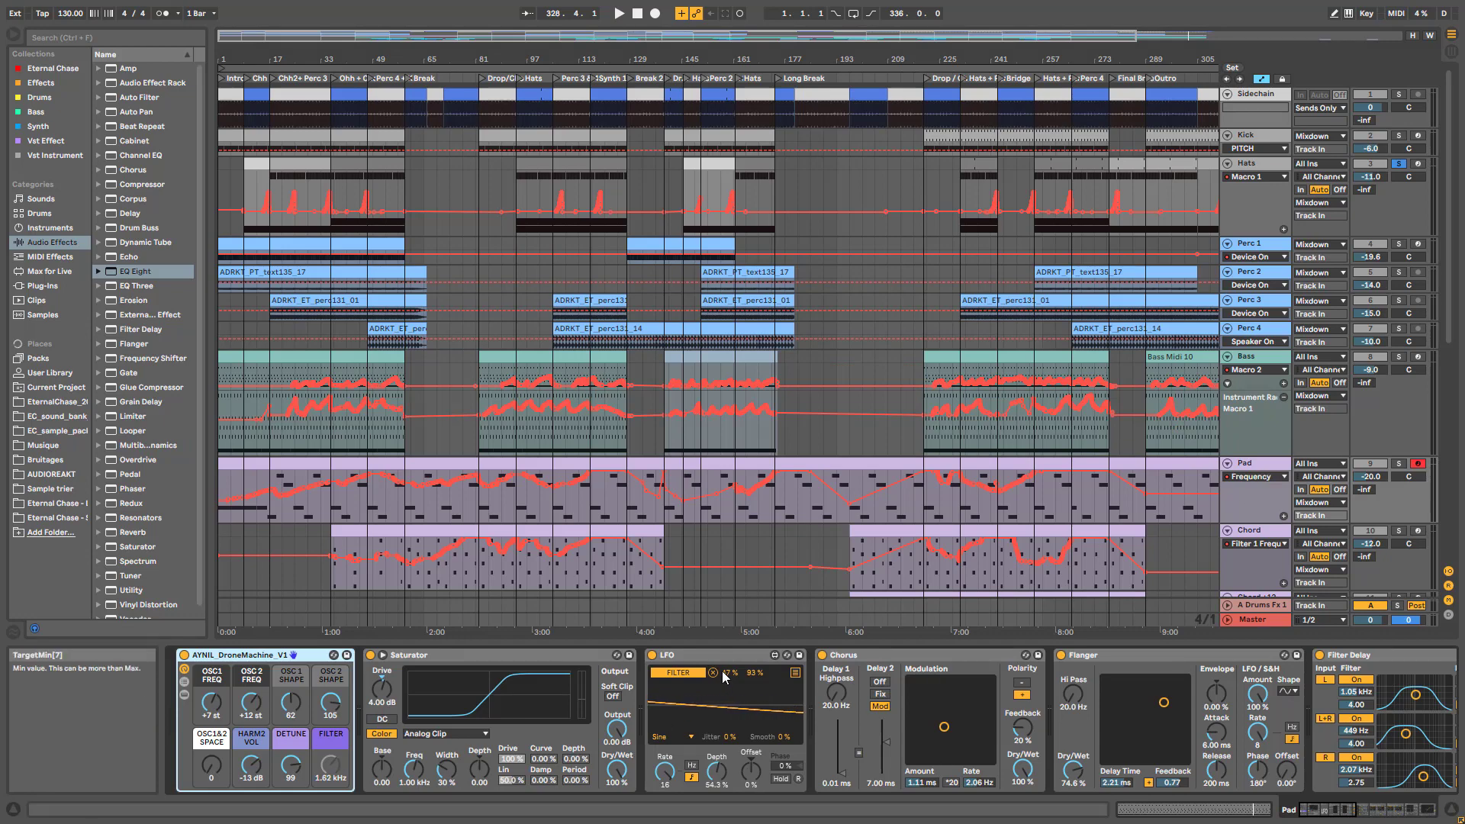
Play from the Hats lane, view the CHH pad's sample settings, then stop
click(1286, 169)
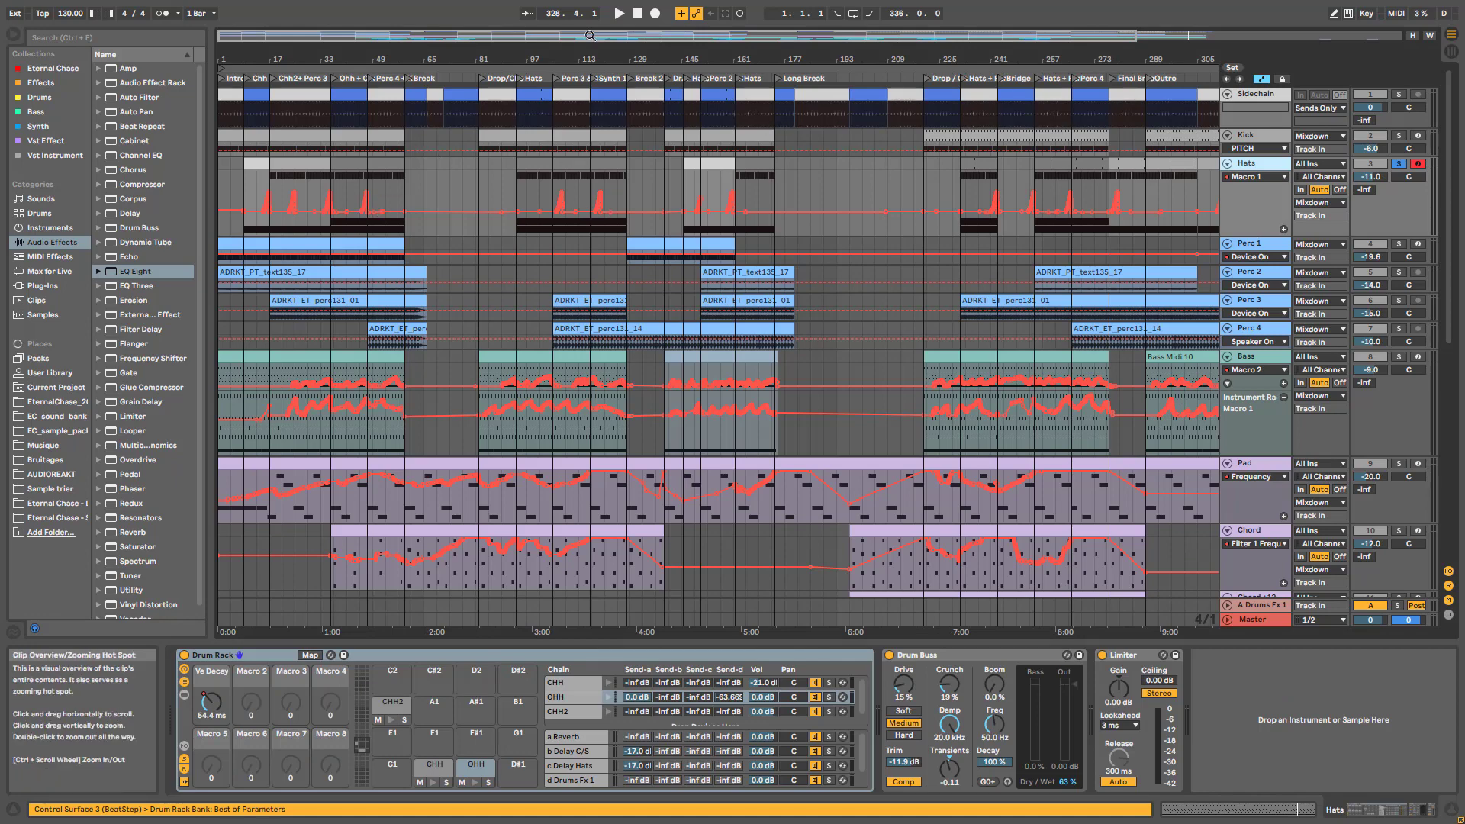
drag(591, 35, 357, 43)
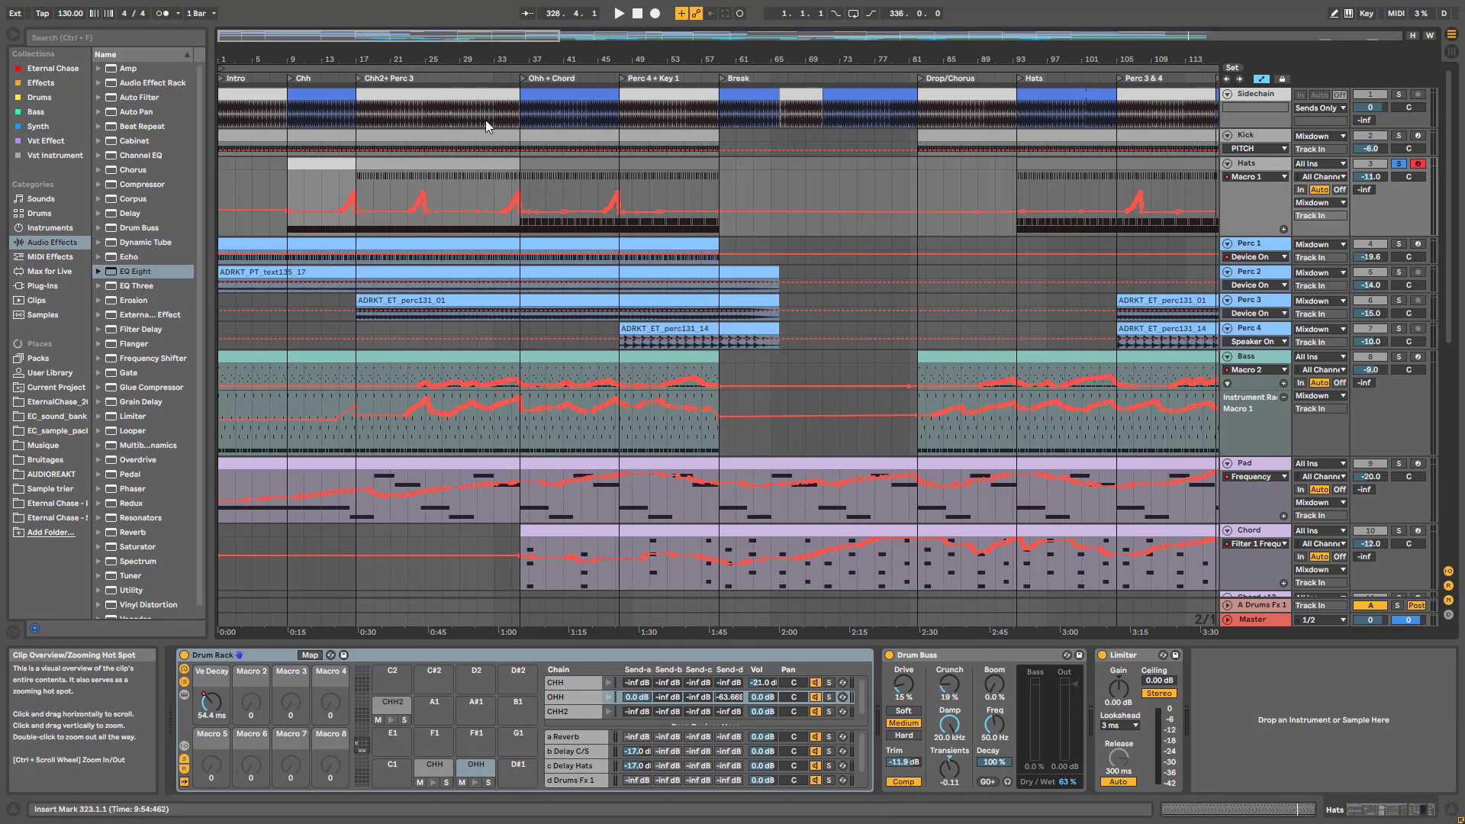
click(340, 187)
key(space)
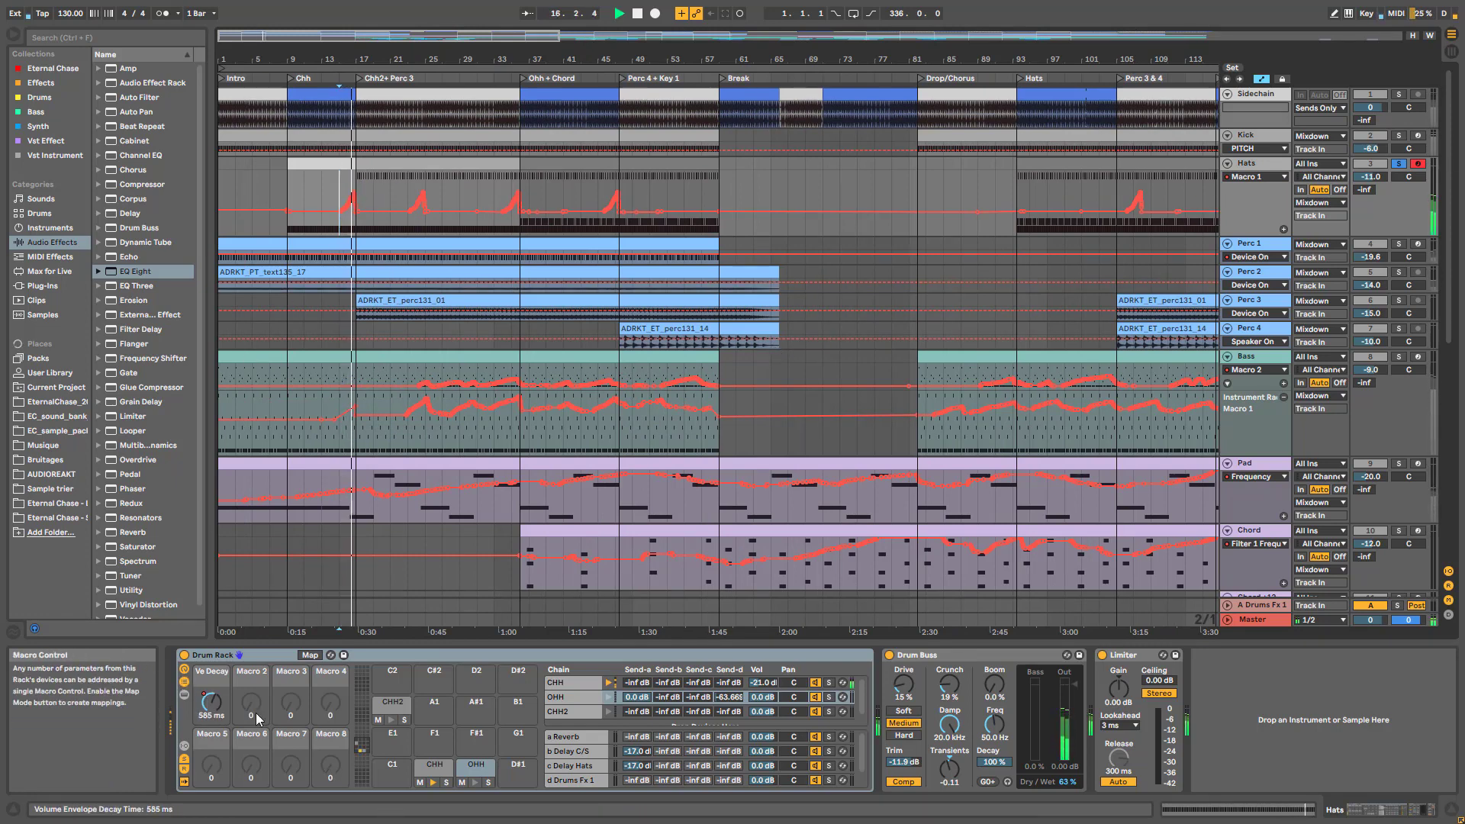
click(451, 771)
key(space)
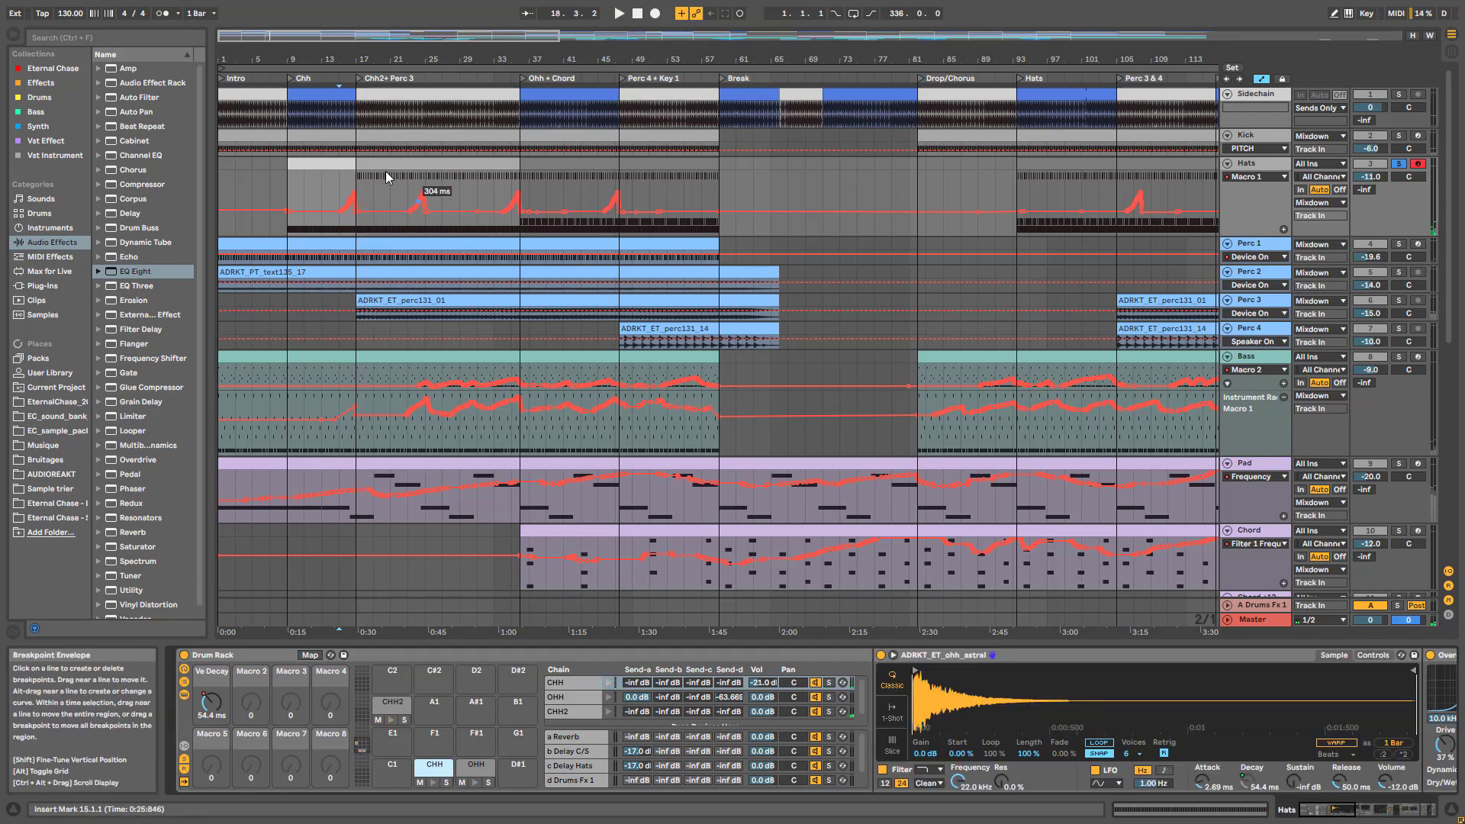
Lower the first Hats Macro 1 peak and show the Bass track's devices
drag(352, 185, 372, 212)
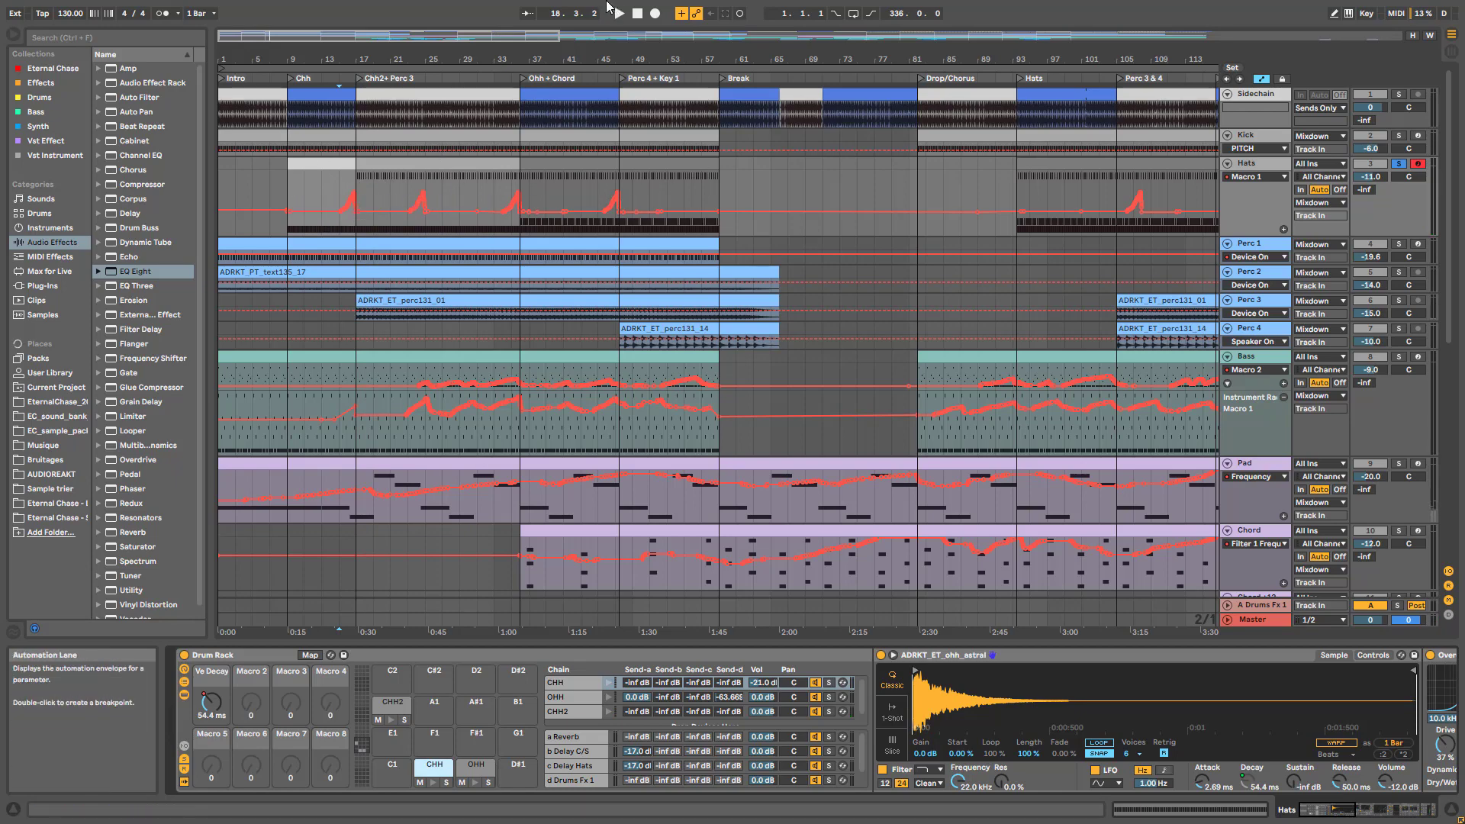
drag(388, 36, 480, 26)
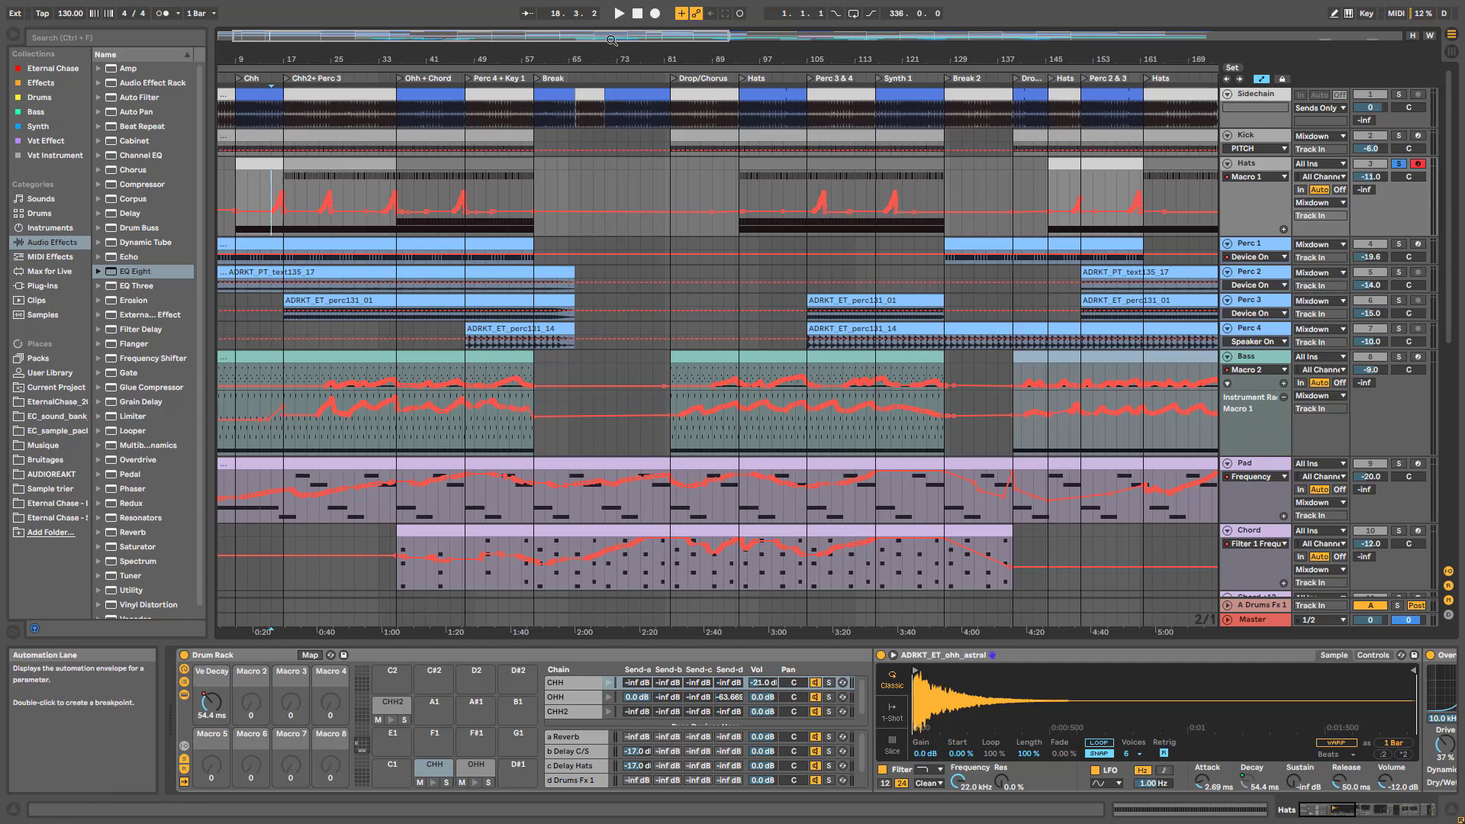
drag(534, 35, 915, 30)
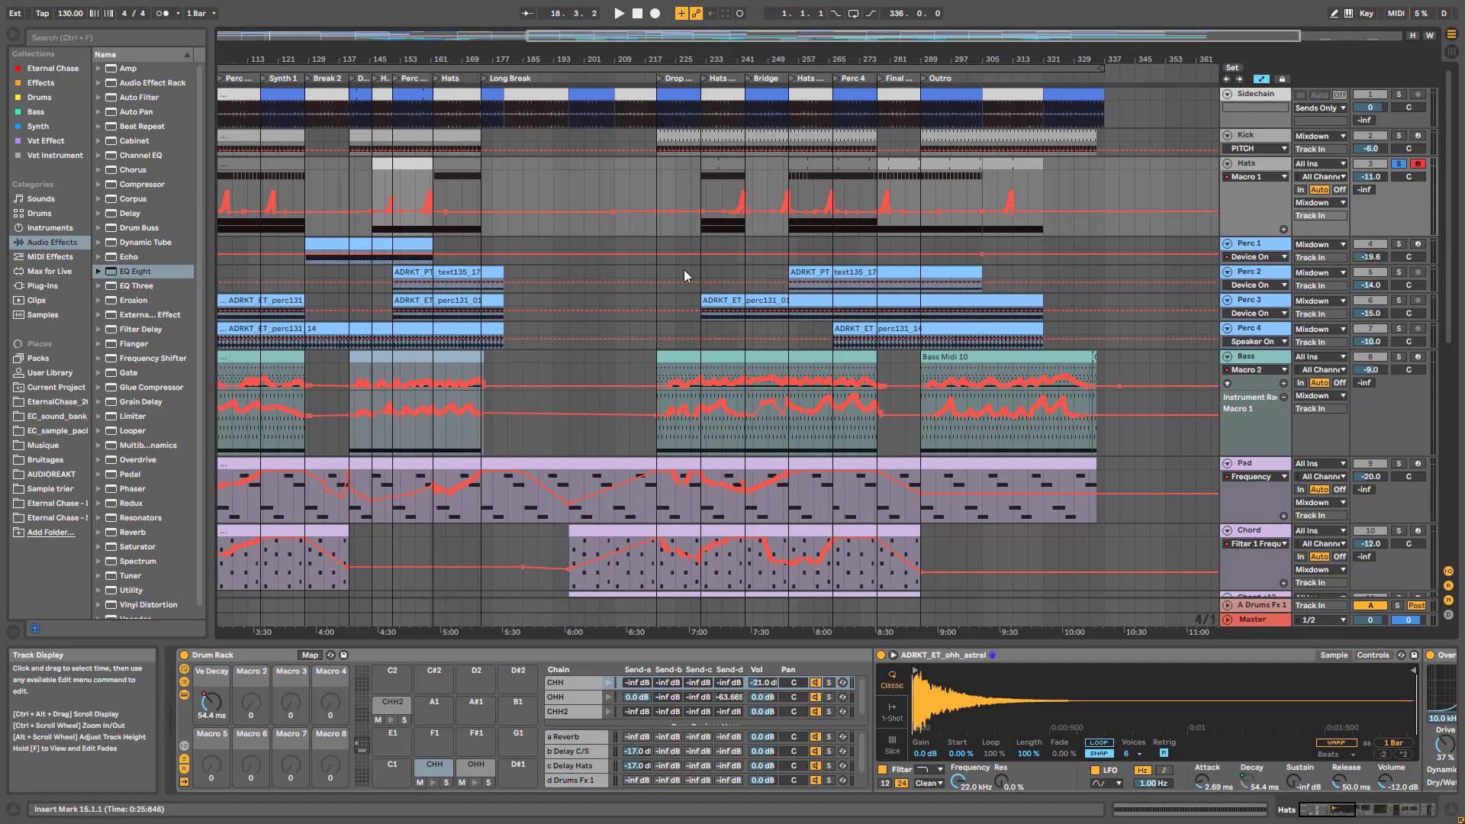
click(1261, 359)
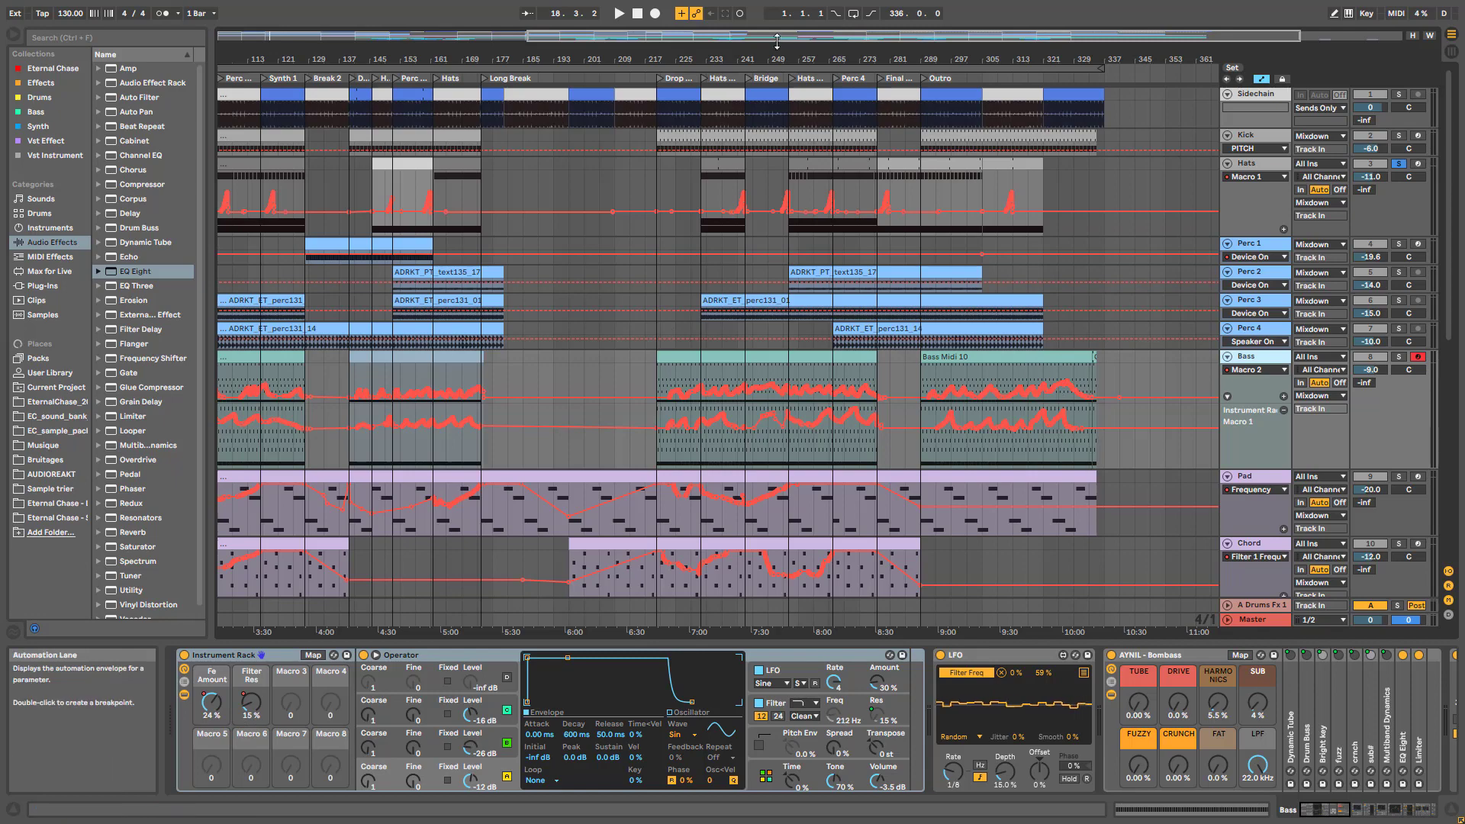
Zoom to bars 201–269, solo Bass, and audition it from bars 226 and 230
drag(777, 41, 251, 553)
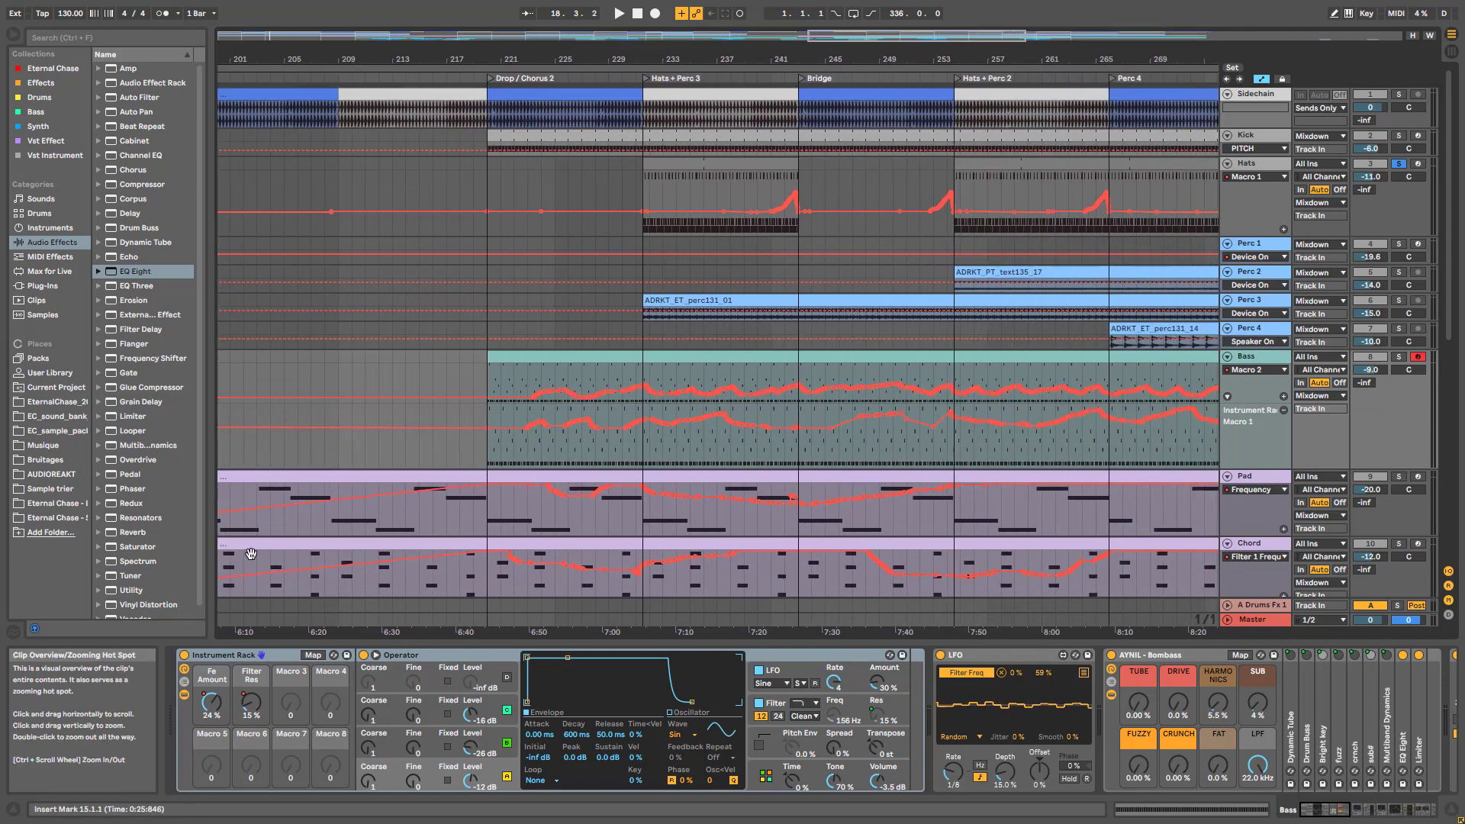
click(1398, 356)
key(space)
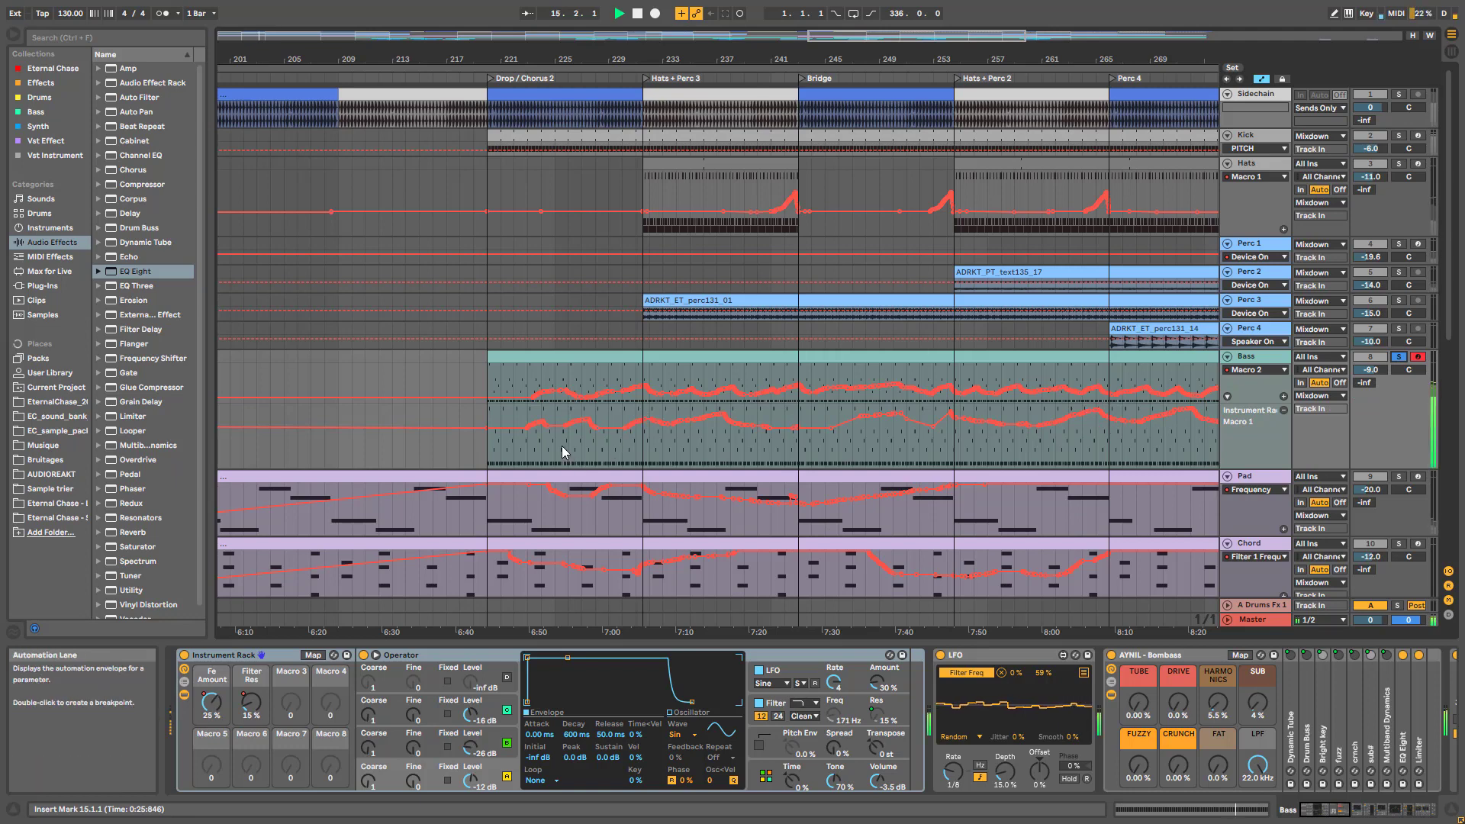
click(564, 449)
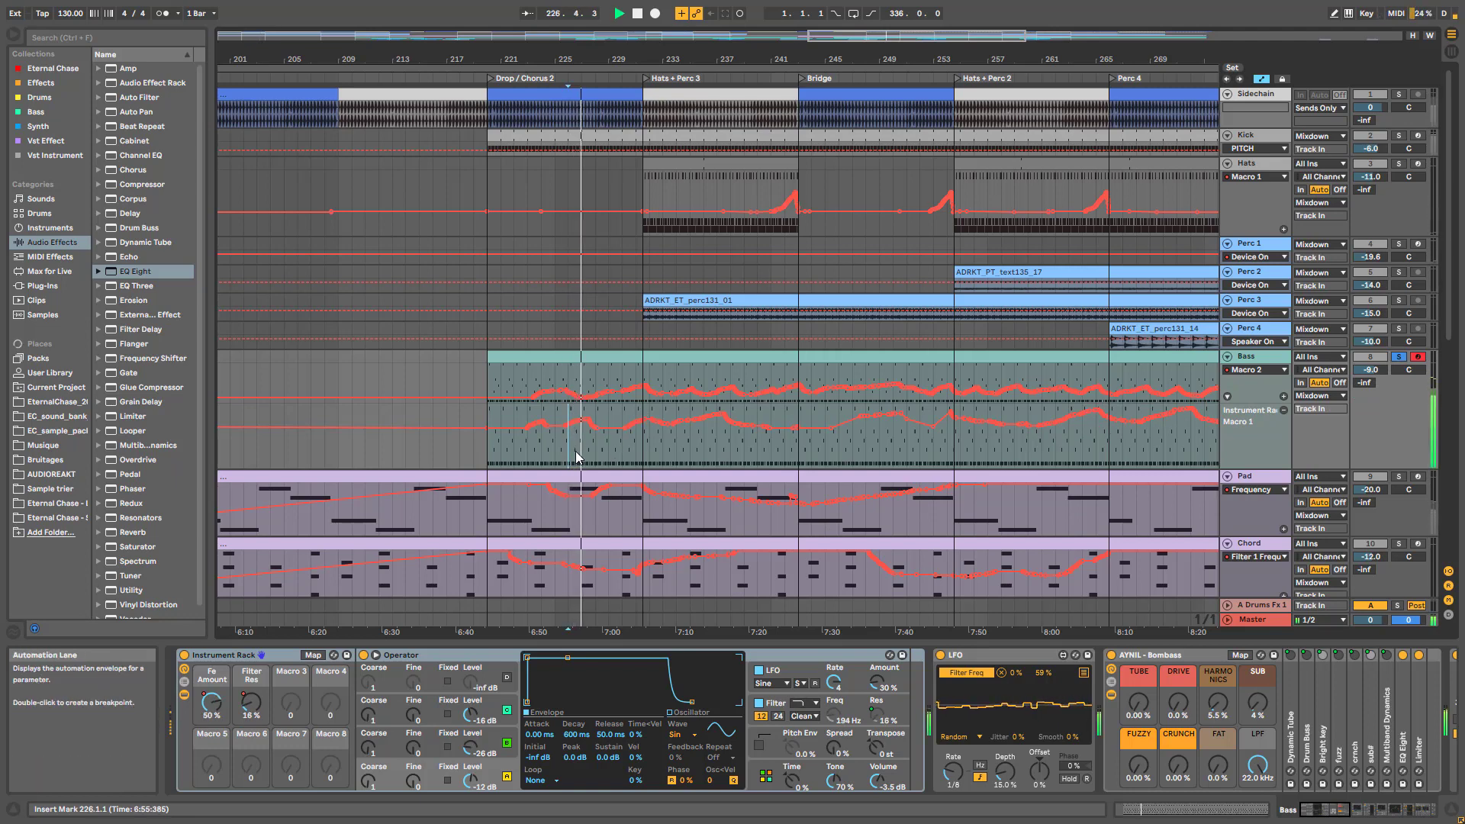
click(629, 450)
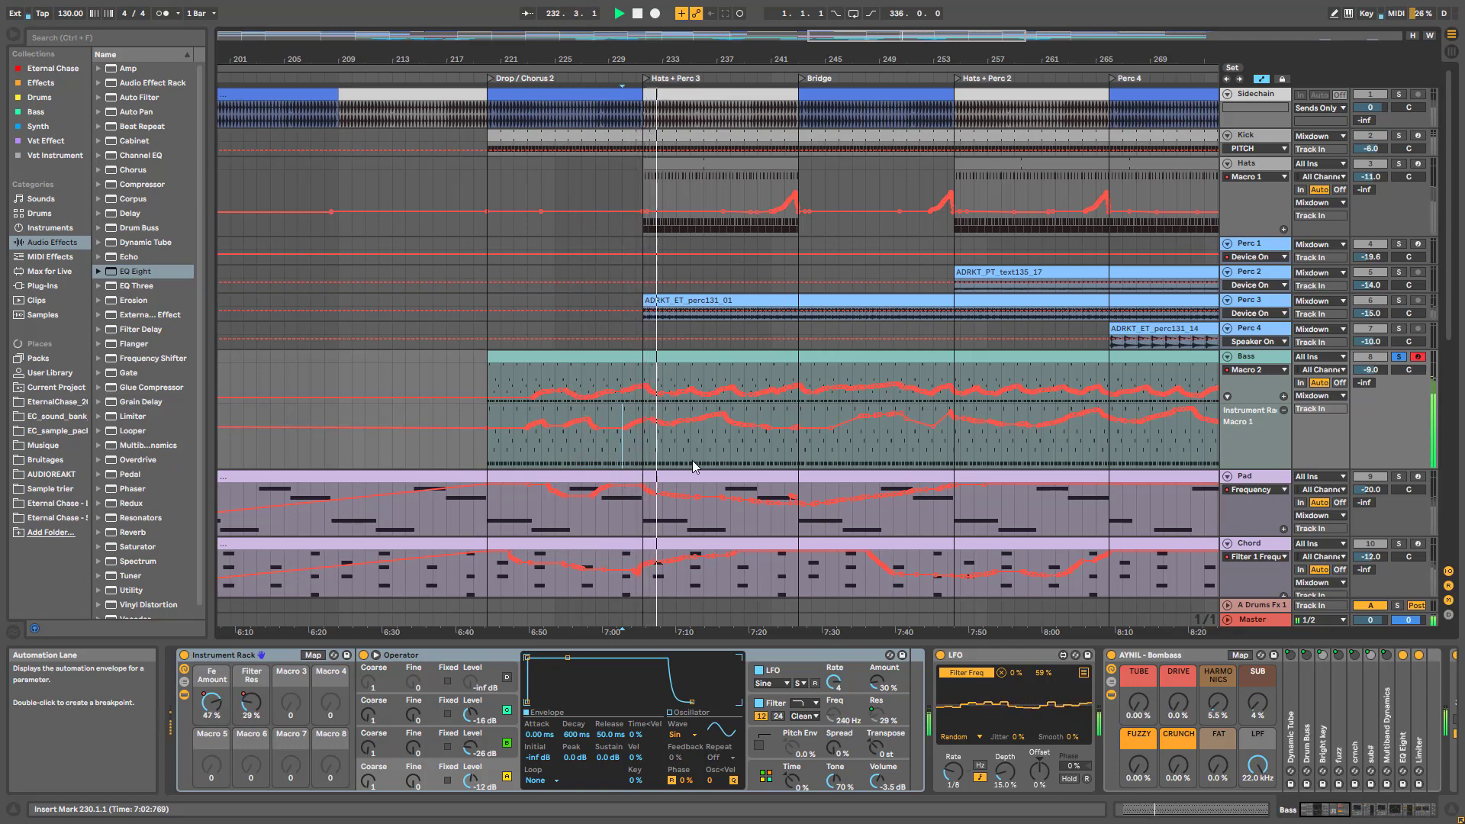
Zoom out and show the Pad track's device chain again
drag(892, 35, 292, 531)
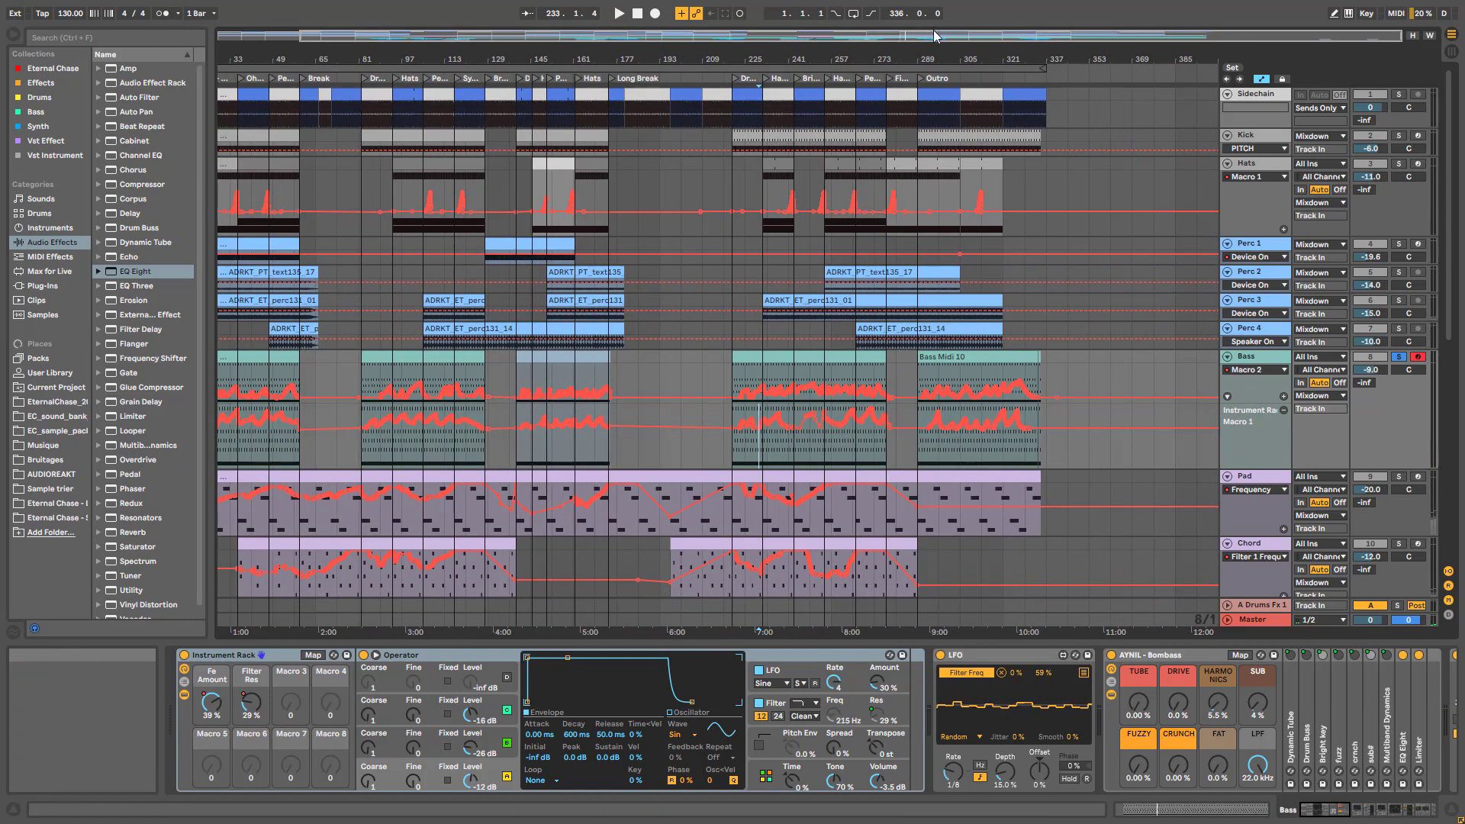
drag(933, 30, 851, 30)
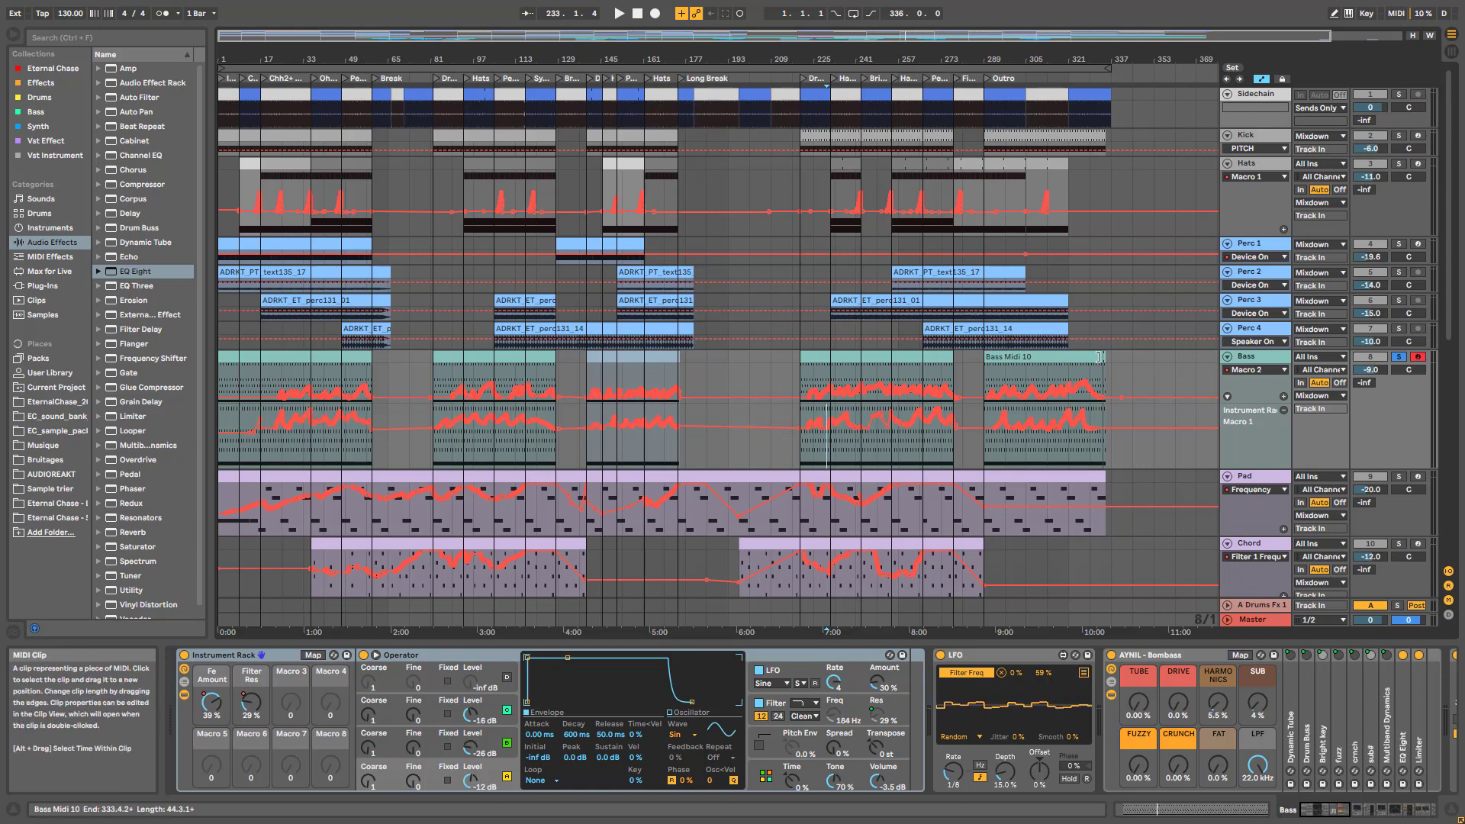
drag(795, 61, 731, 145)
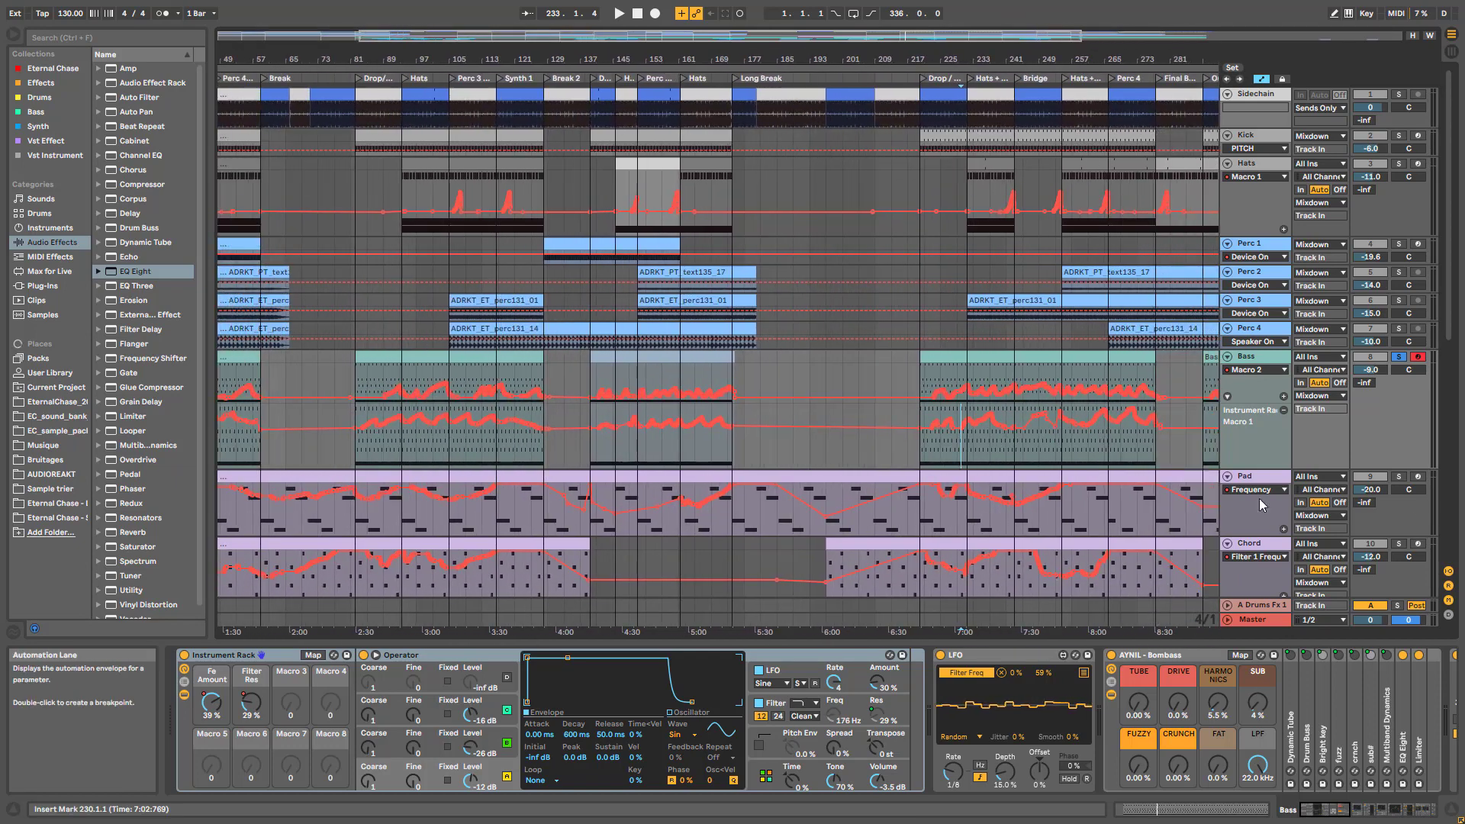
click(1260, 478)
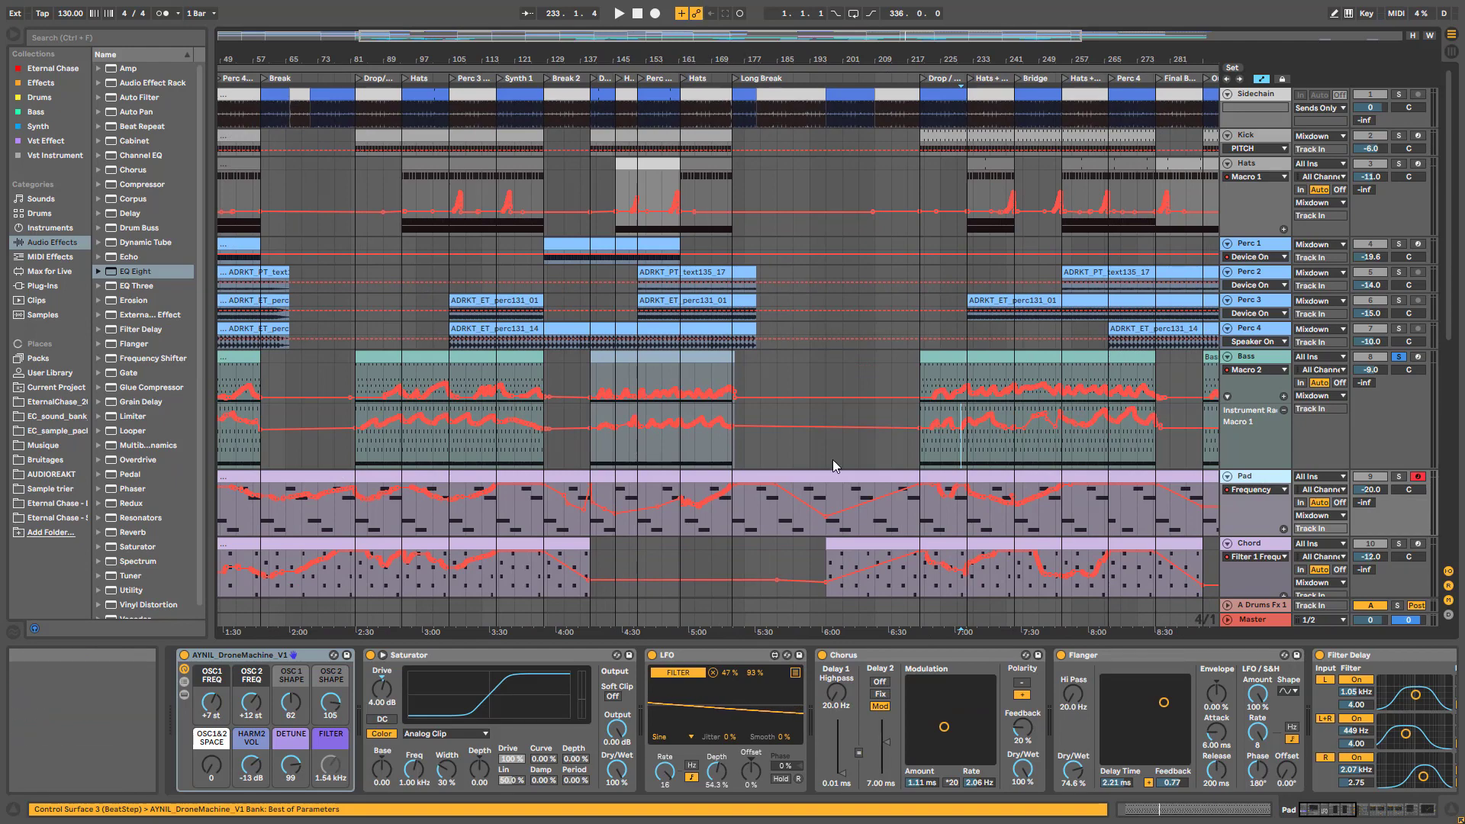
scroll(610, 496, down, 3)
drag(716, 40, 686, 39)
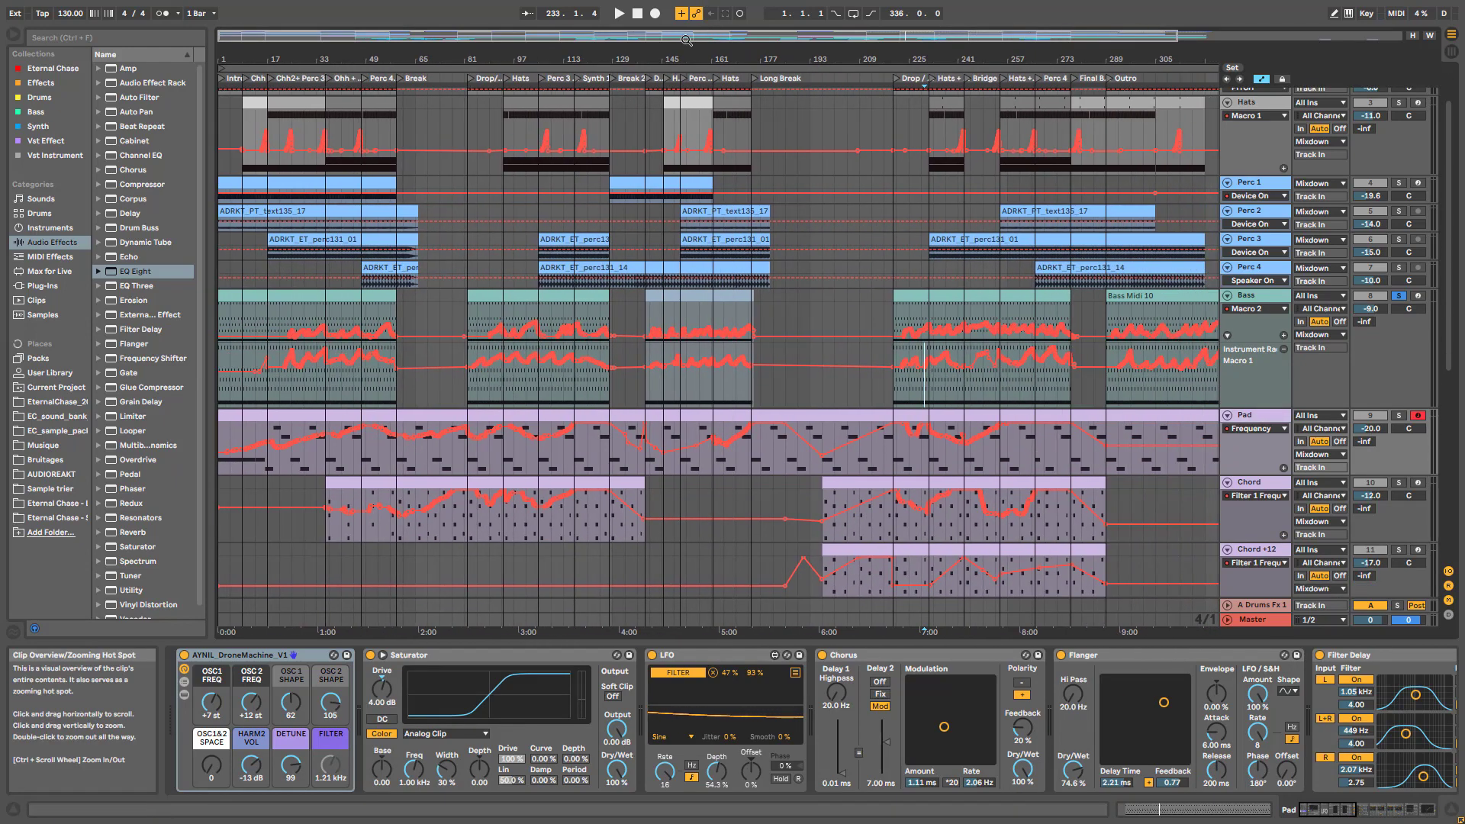
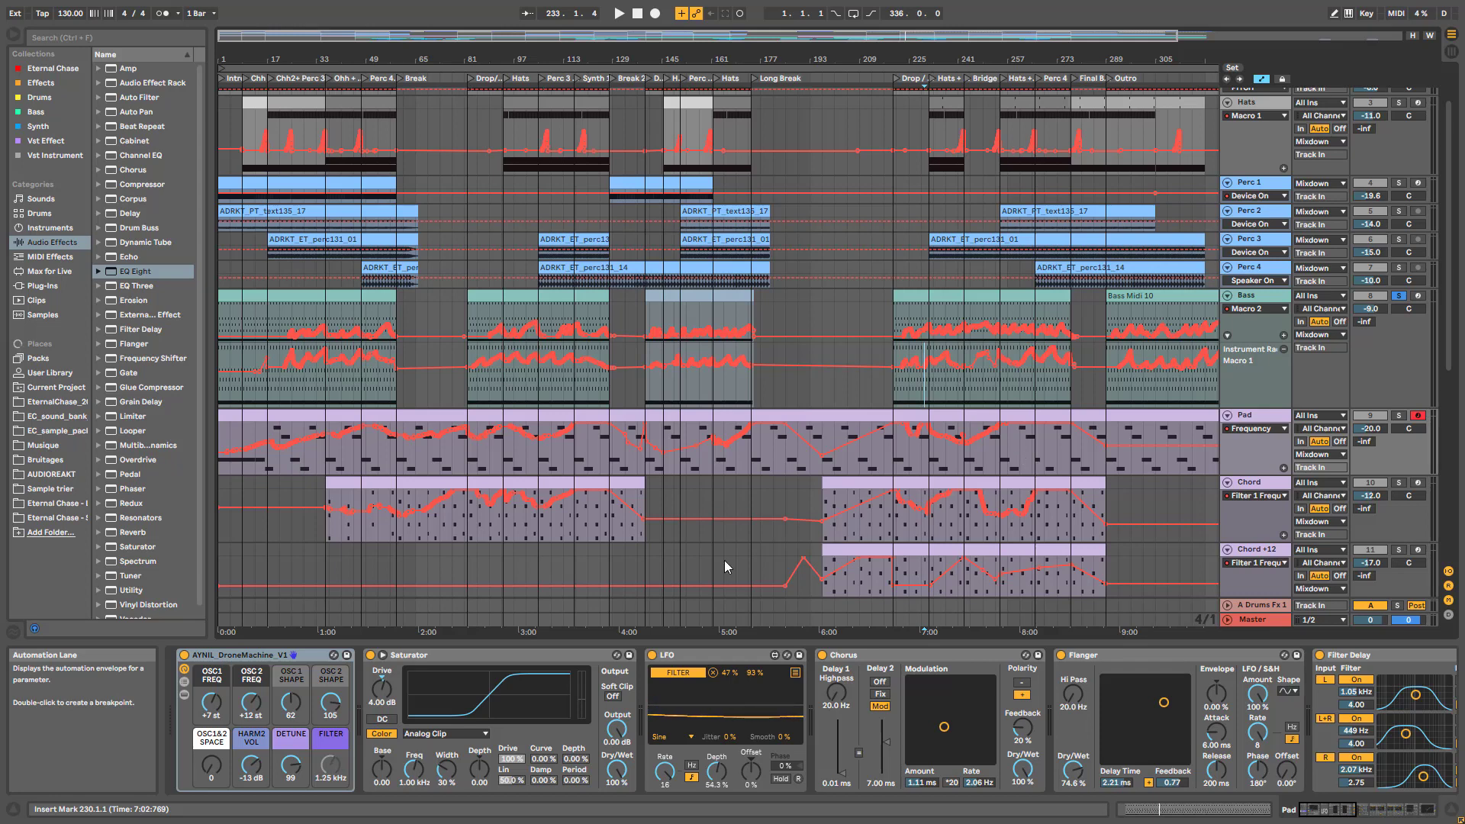
Select the Chord track and zoom the arrangement to show bars 1–201
click(468, 525)
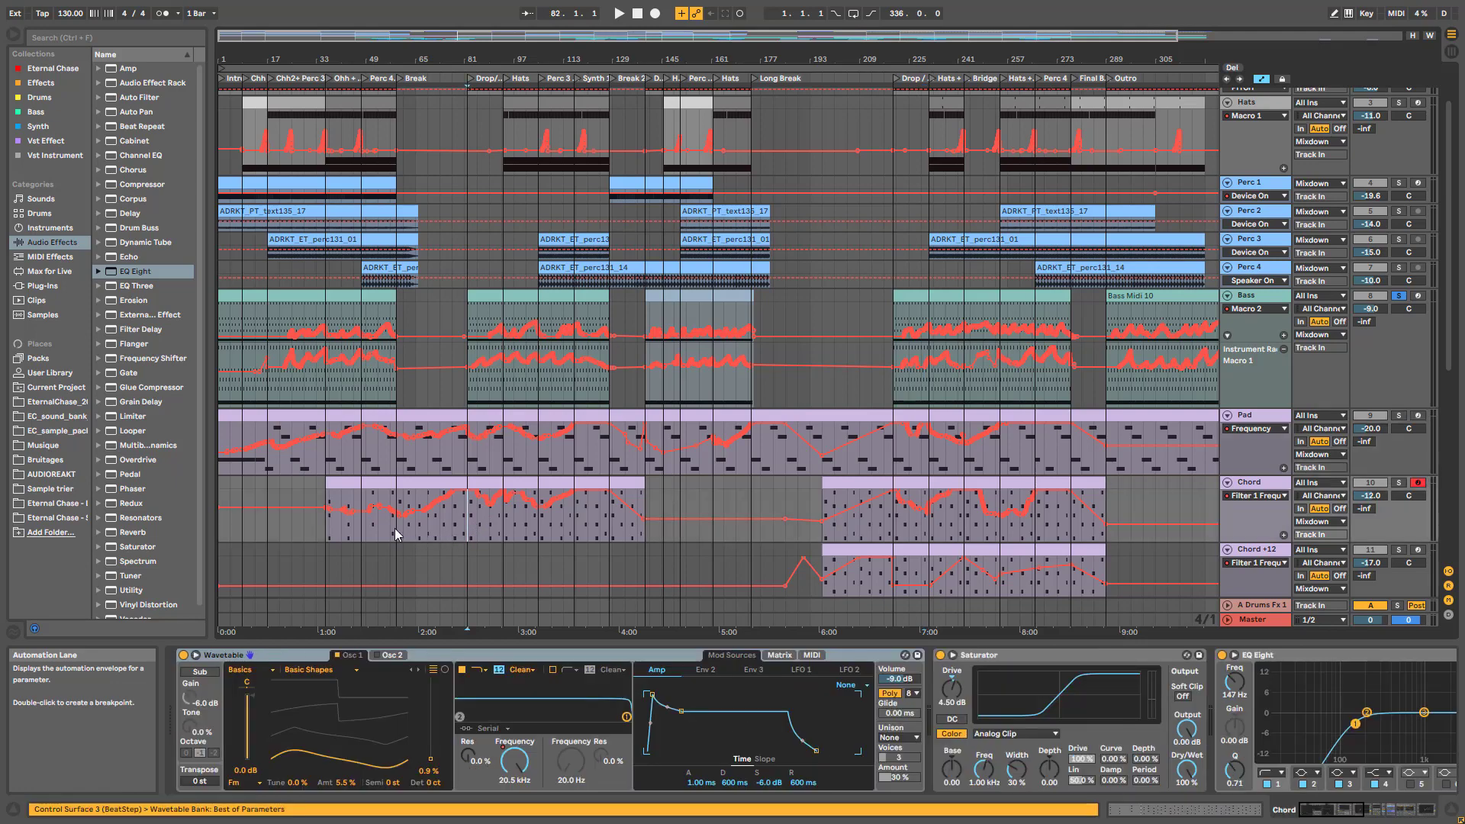
drag(675, 36, 594, 404)
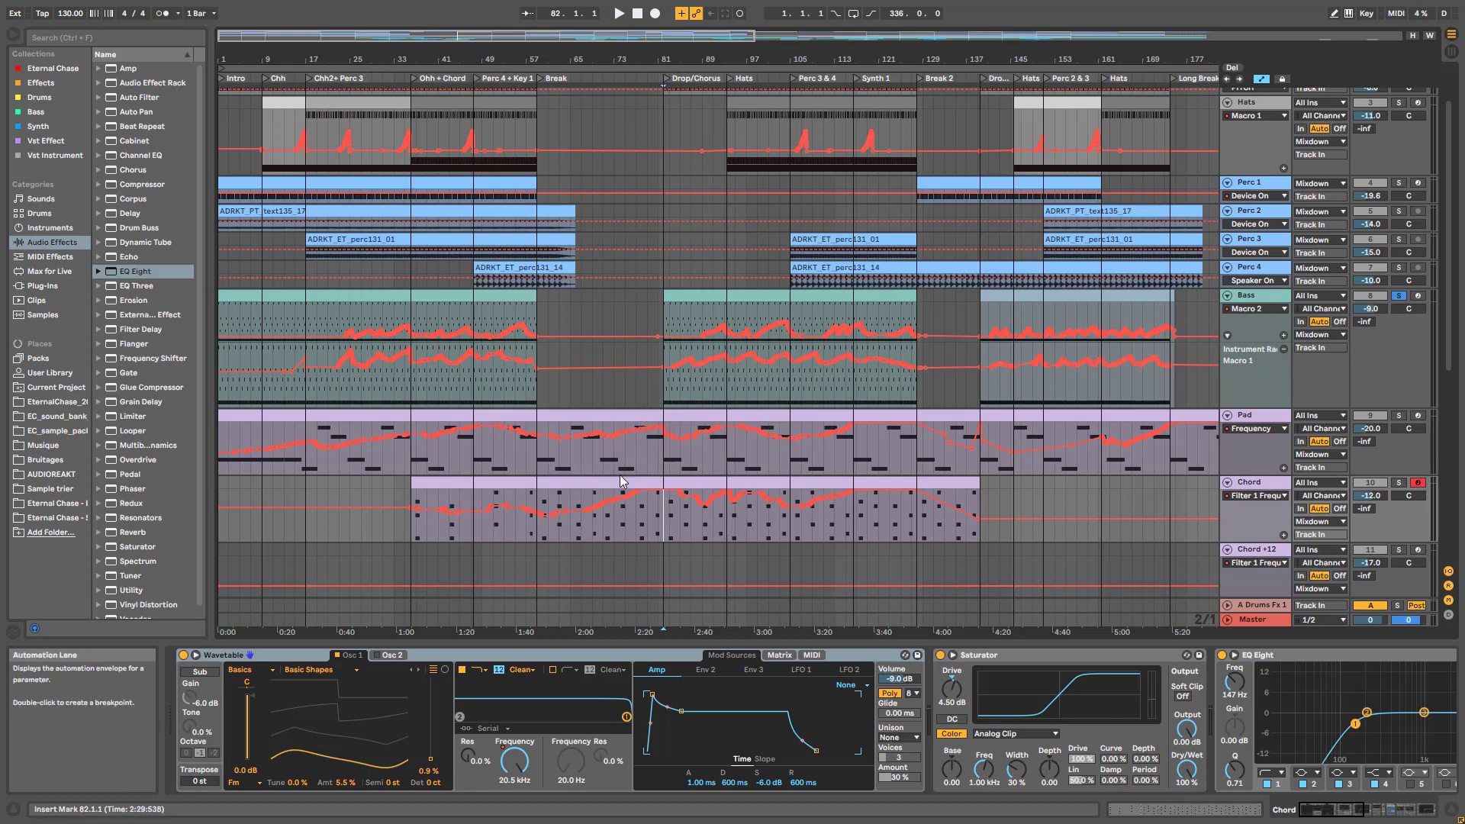
drag(433, 42, 432, 37)
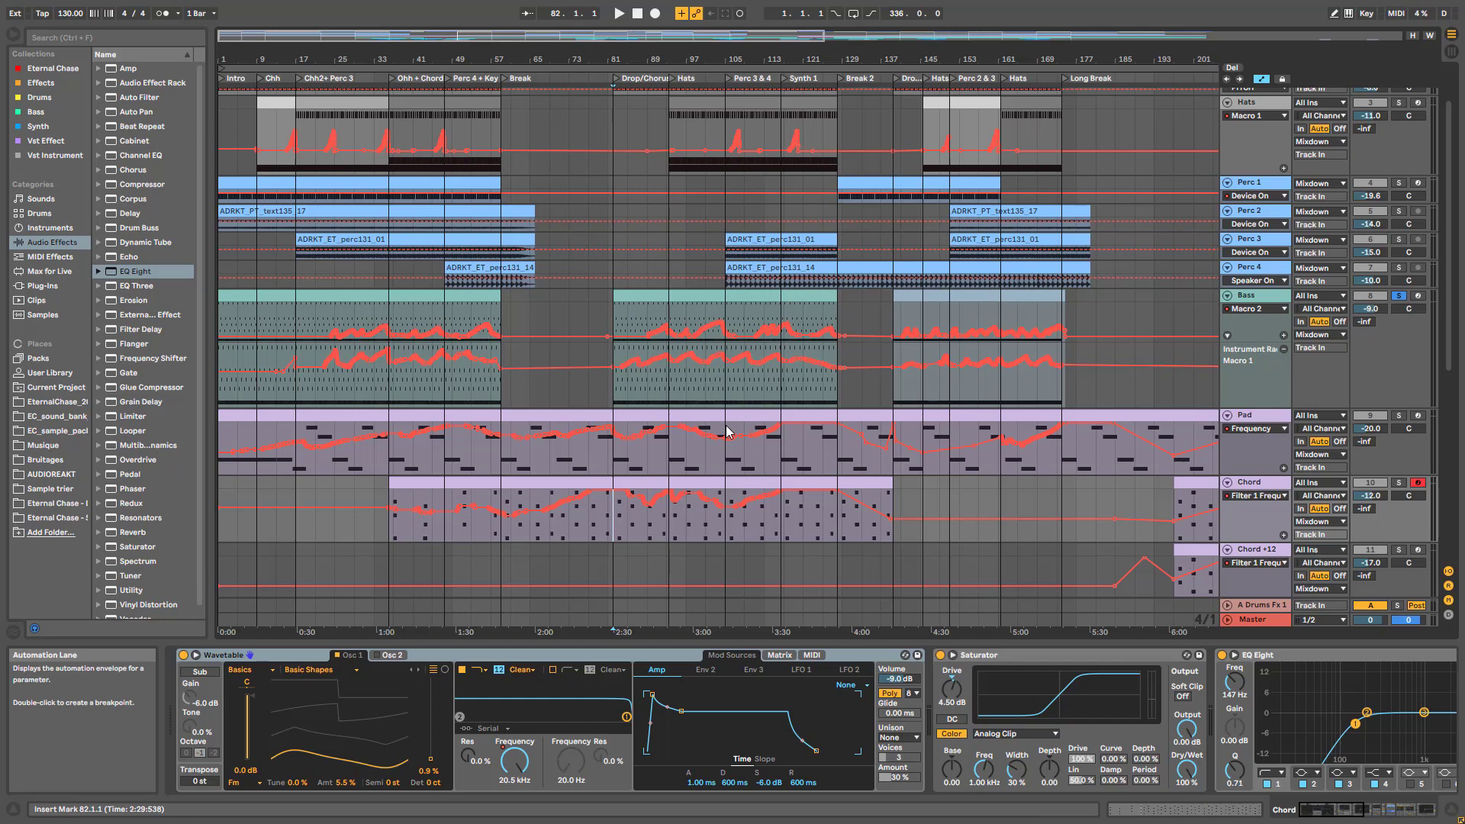
Solo the Pad track, audition it from bar 97, then stop playback
click(673, 467)
key(space)
click(1401, 418)
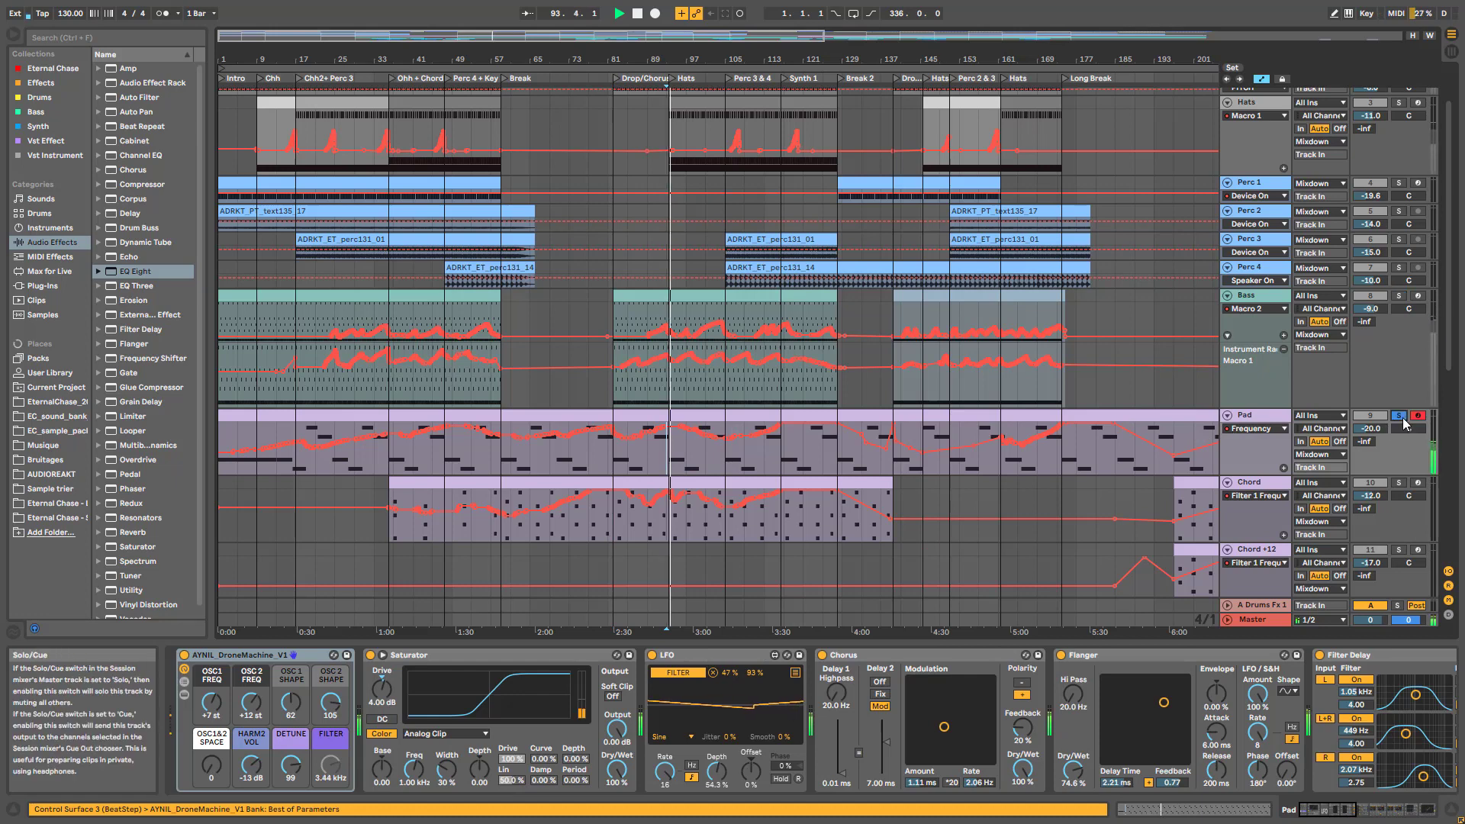
click(693, 455)
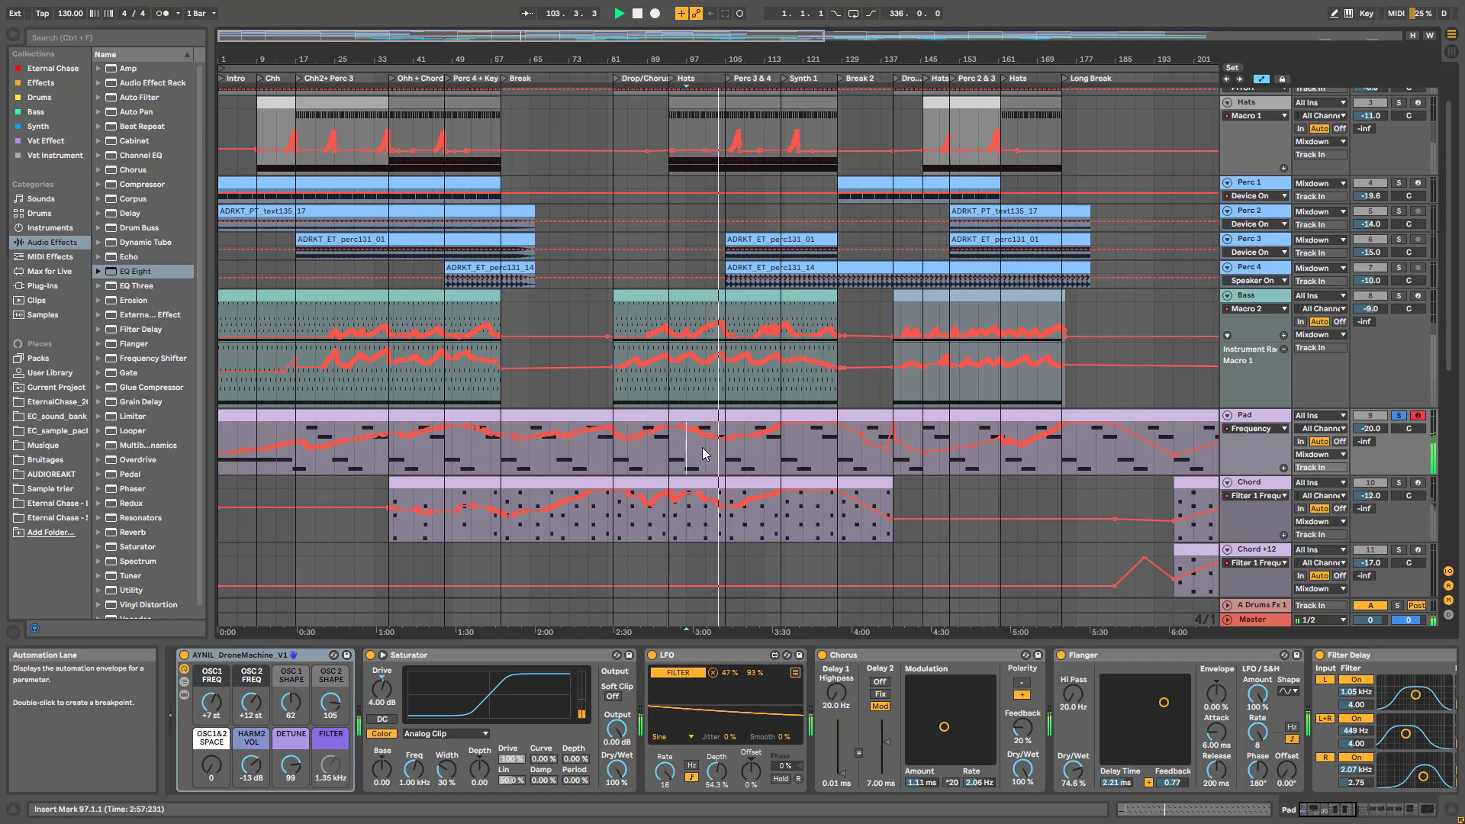
key(space)
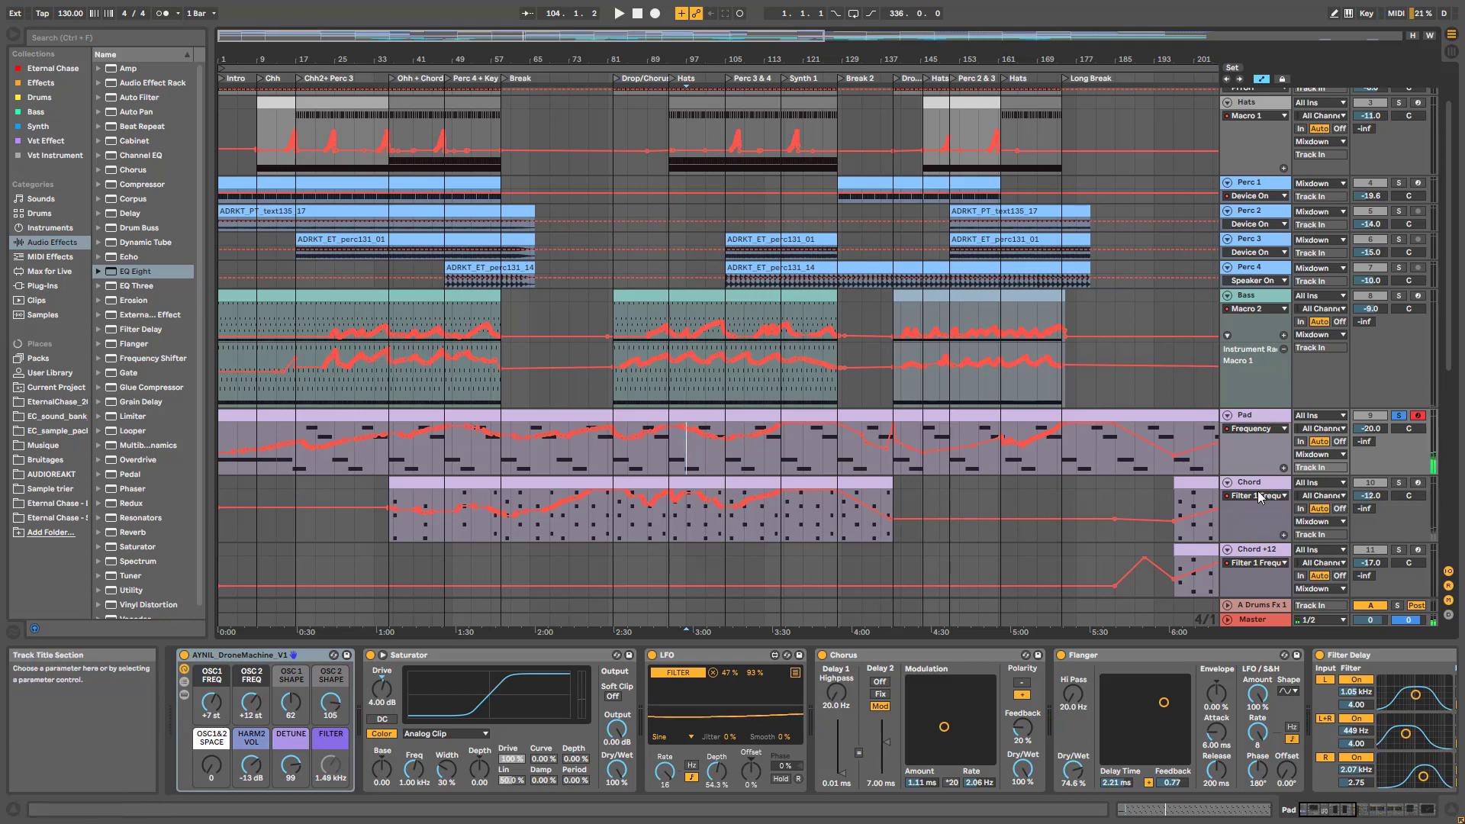
scroll(1236, 549, down, 6)
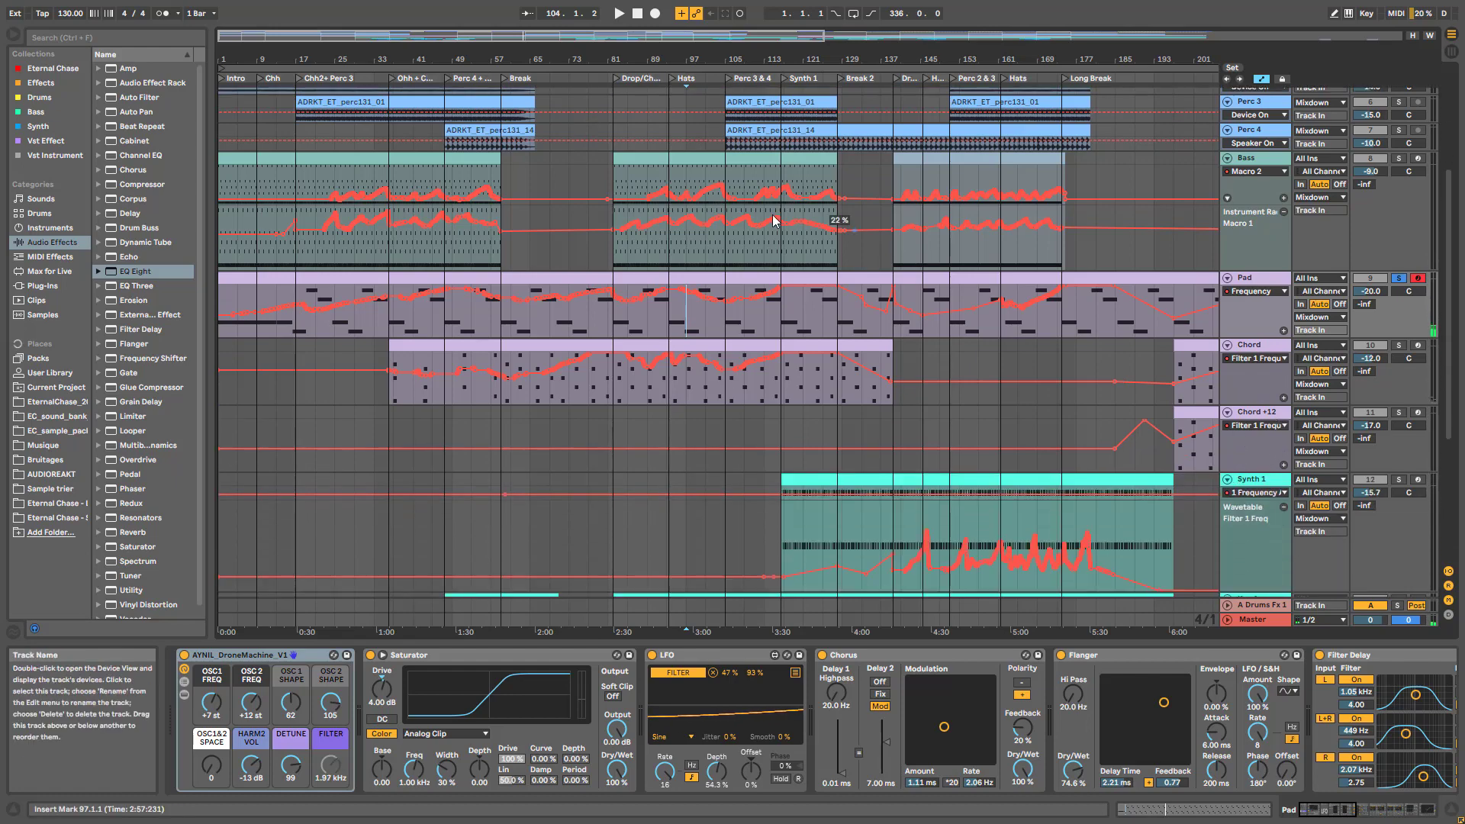
Select Synth 1, play from bar 147, and add its Filter 1 Resonance automation lane
drag(564, 40, 1163, 598)
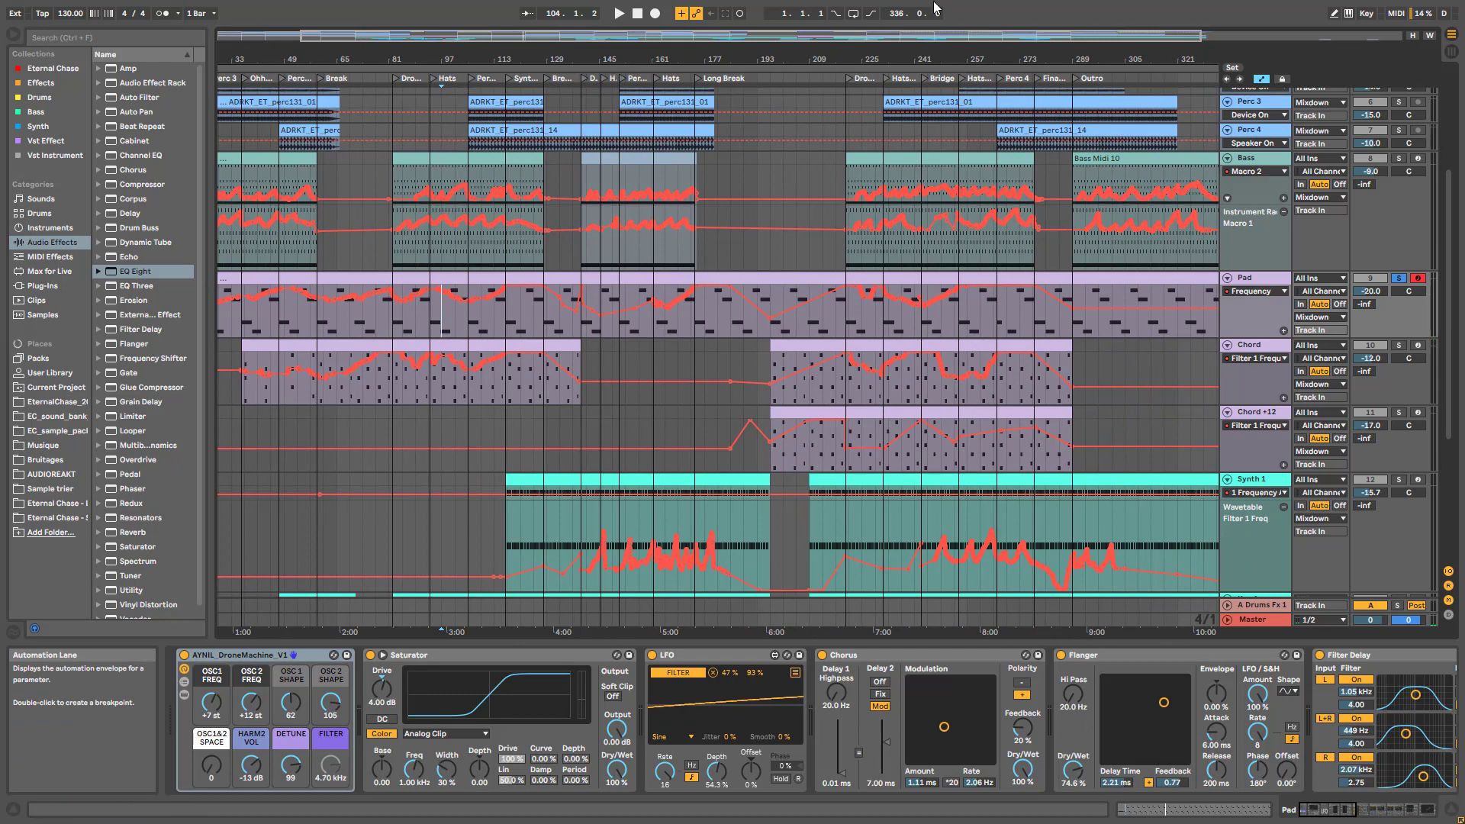
scroll(1236, 427, down, 3)
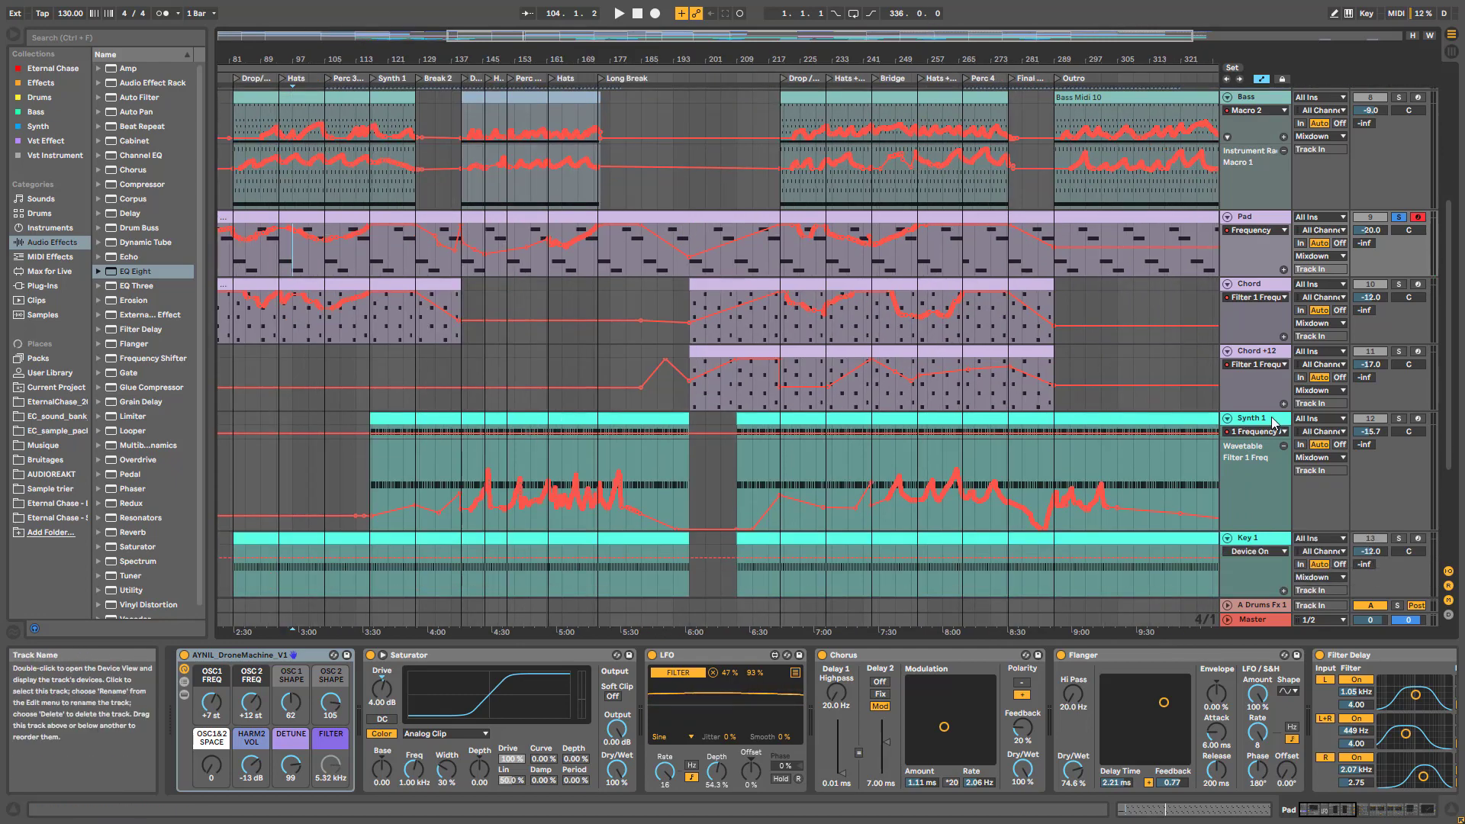
click(1251, 418)
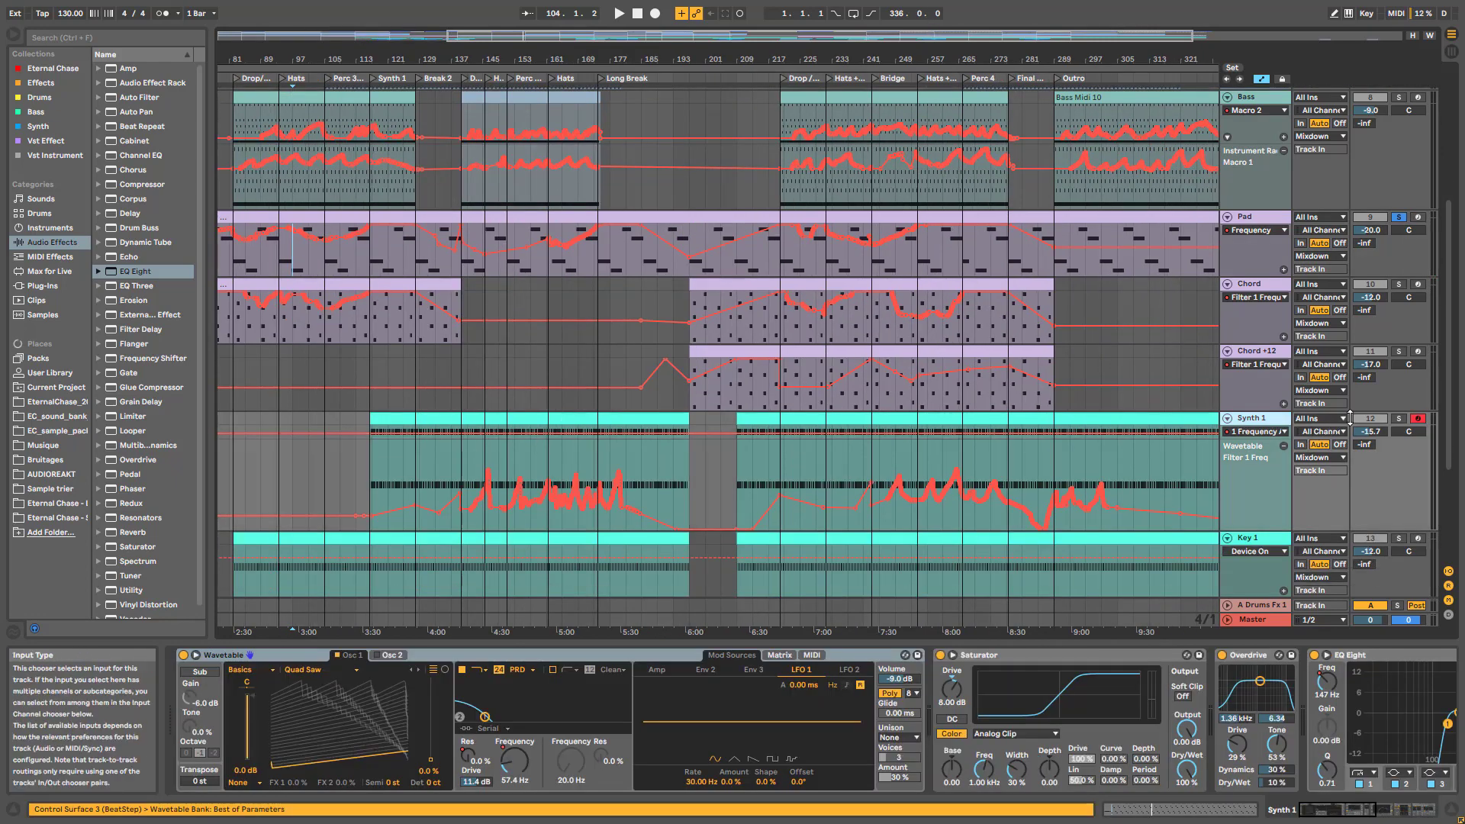
click(500, 461)
key(space)
click(1282, 431)
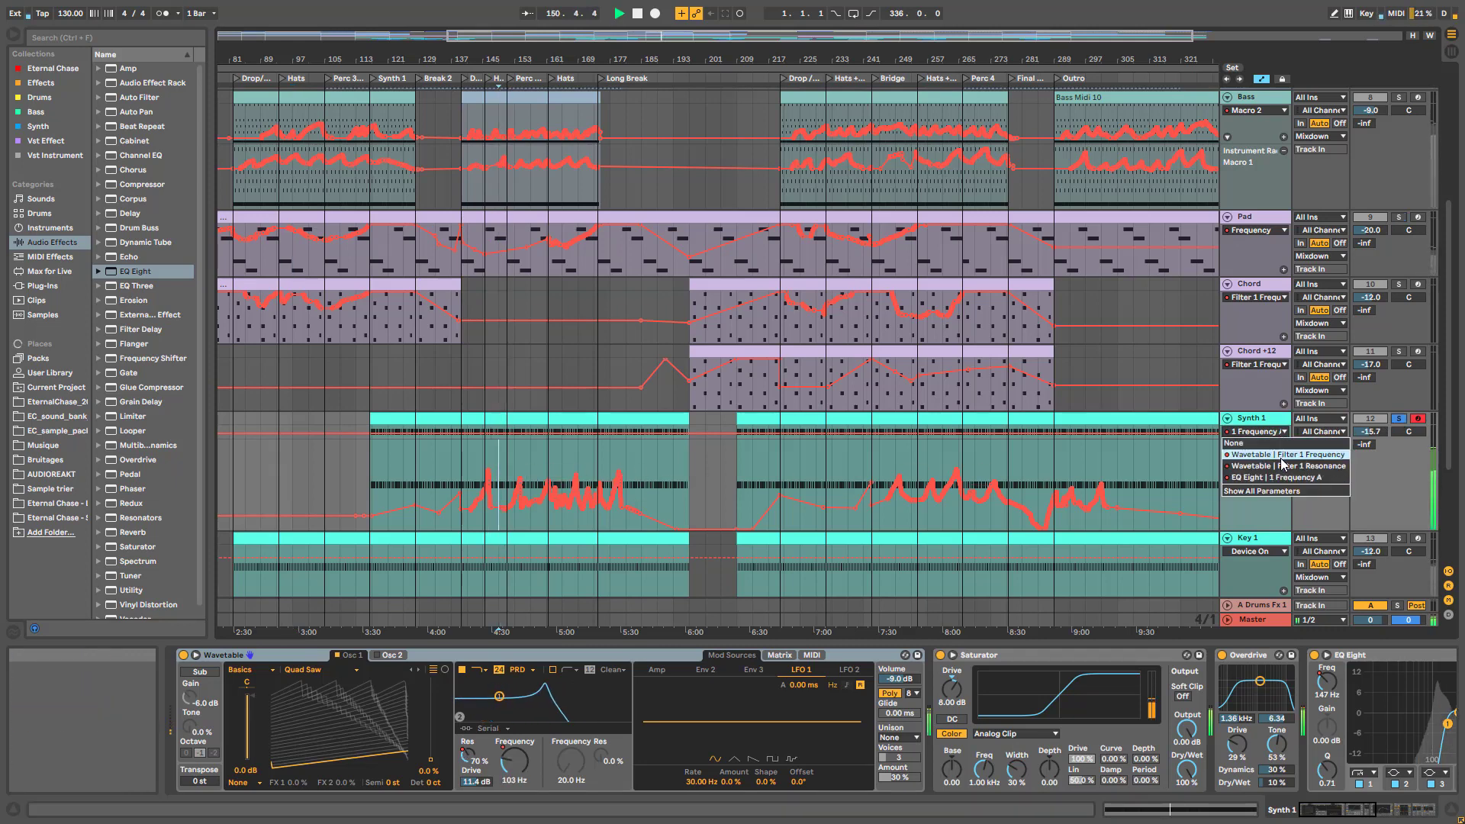
click(1281, 465)
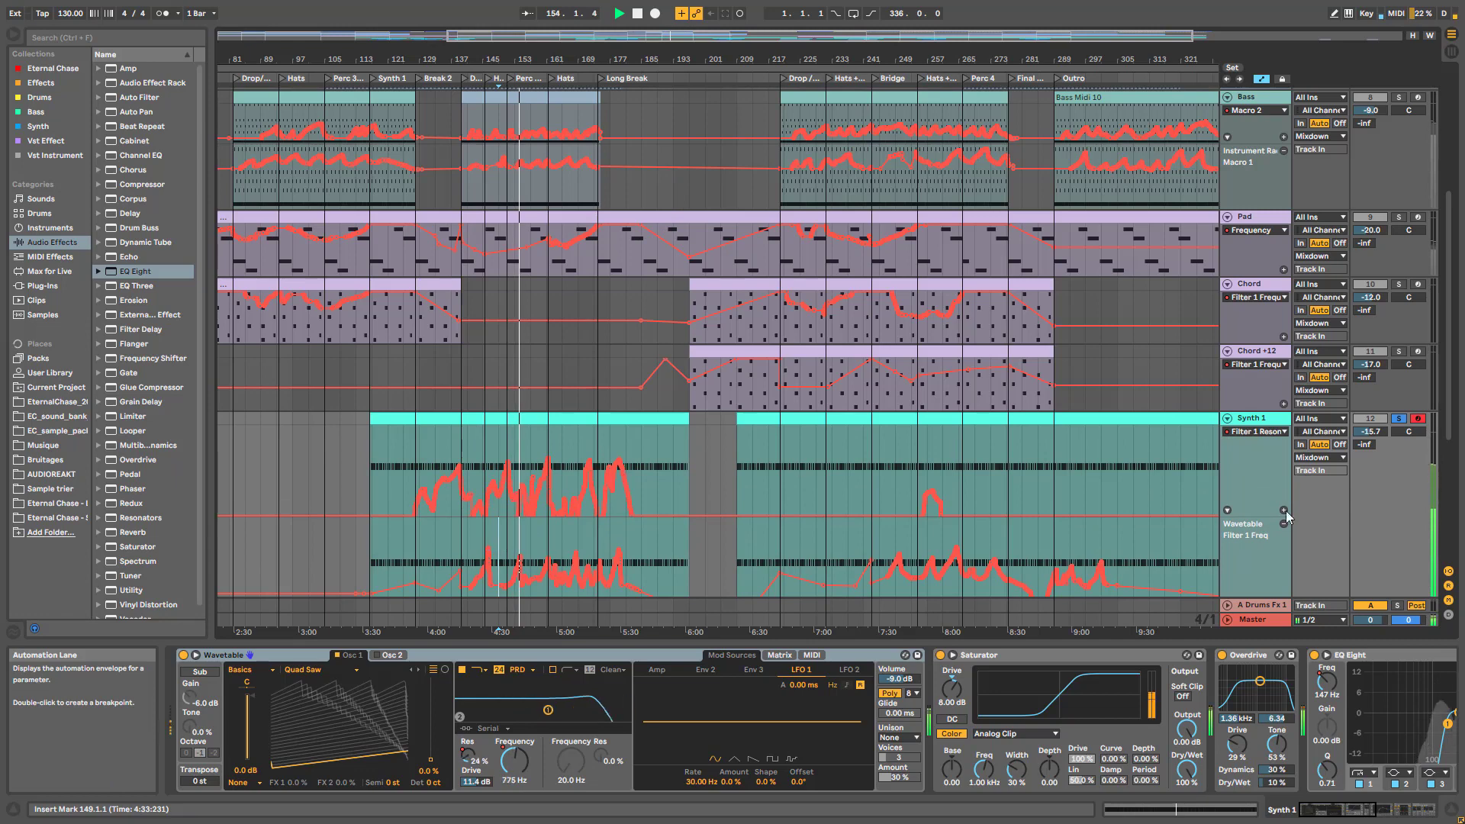
Zoom out and audition Synth 1 from bars 233 and 249, then stop playback
scroll(1101, 525, down, 3)
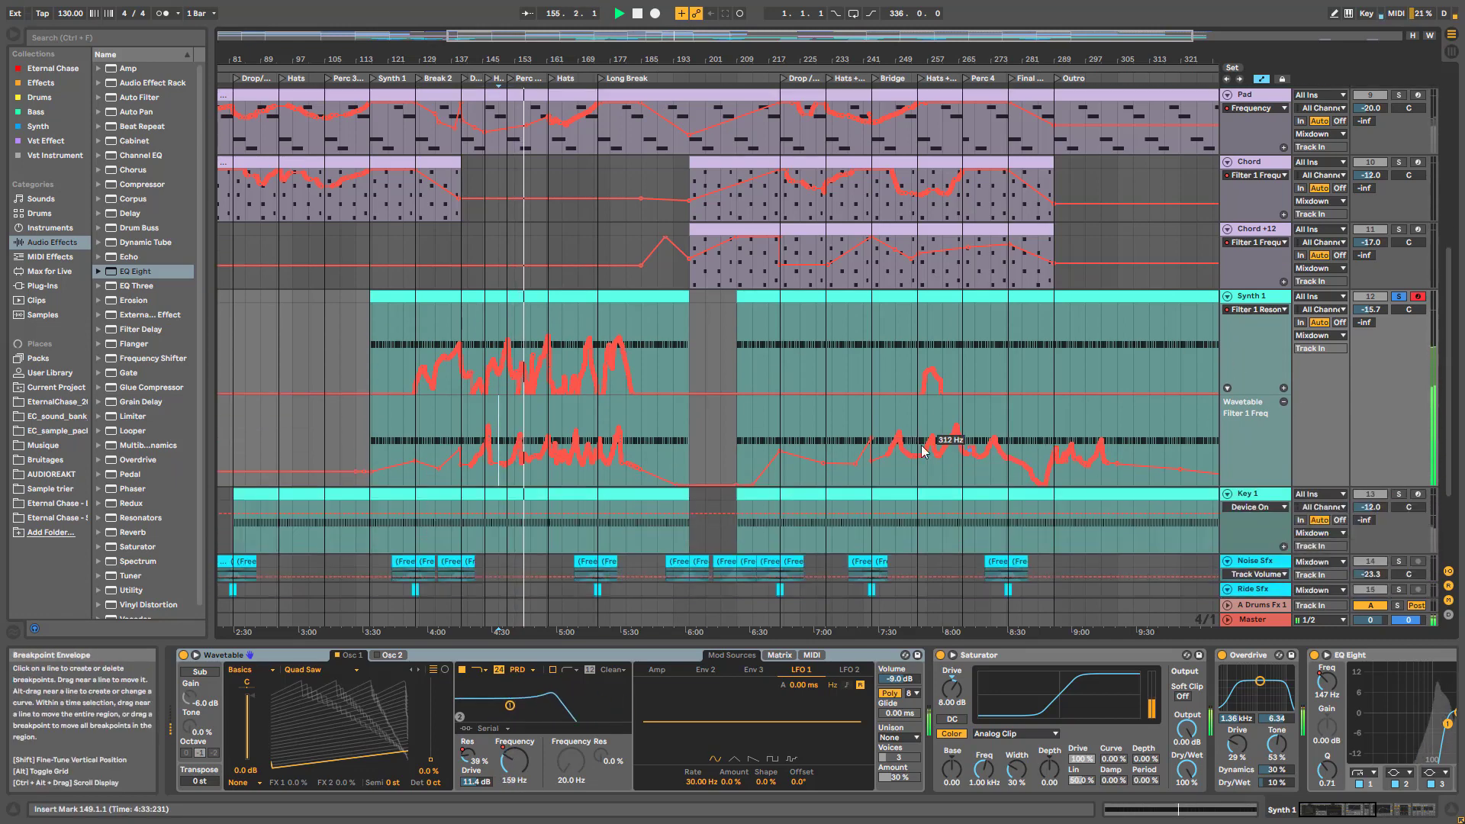
double_click(915, 34)
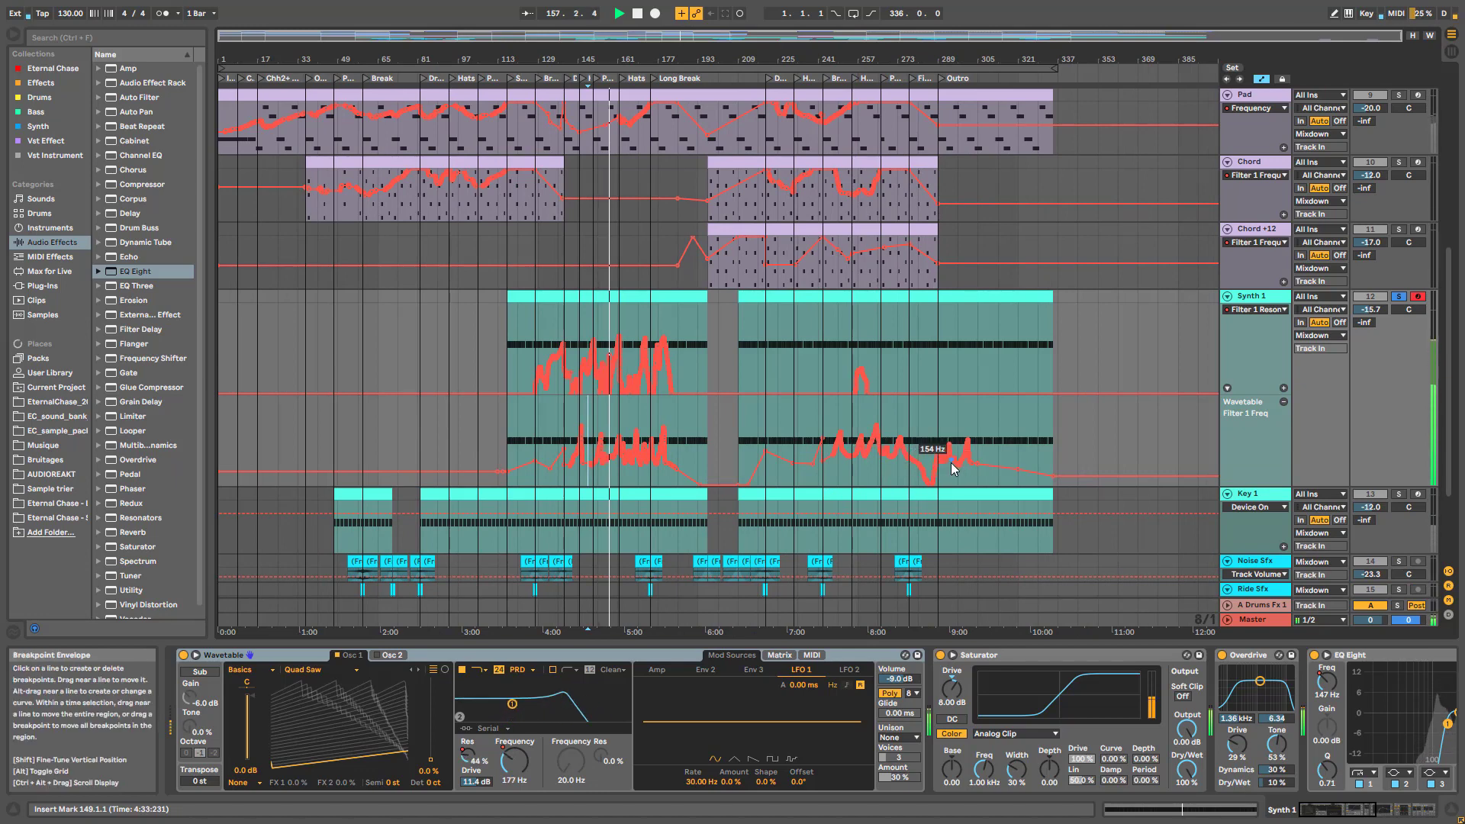
click(798, 370)
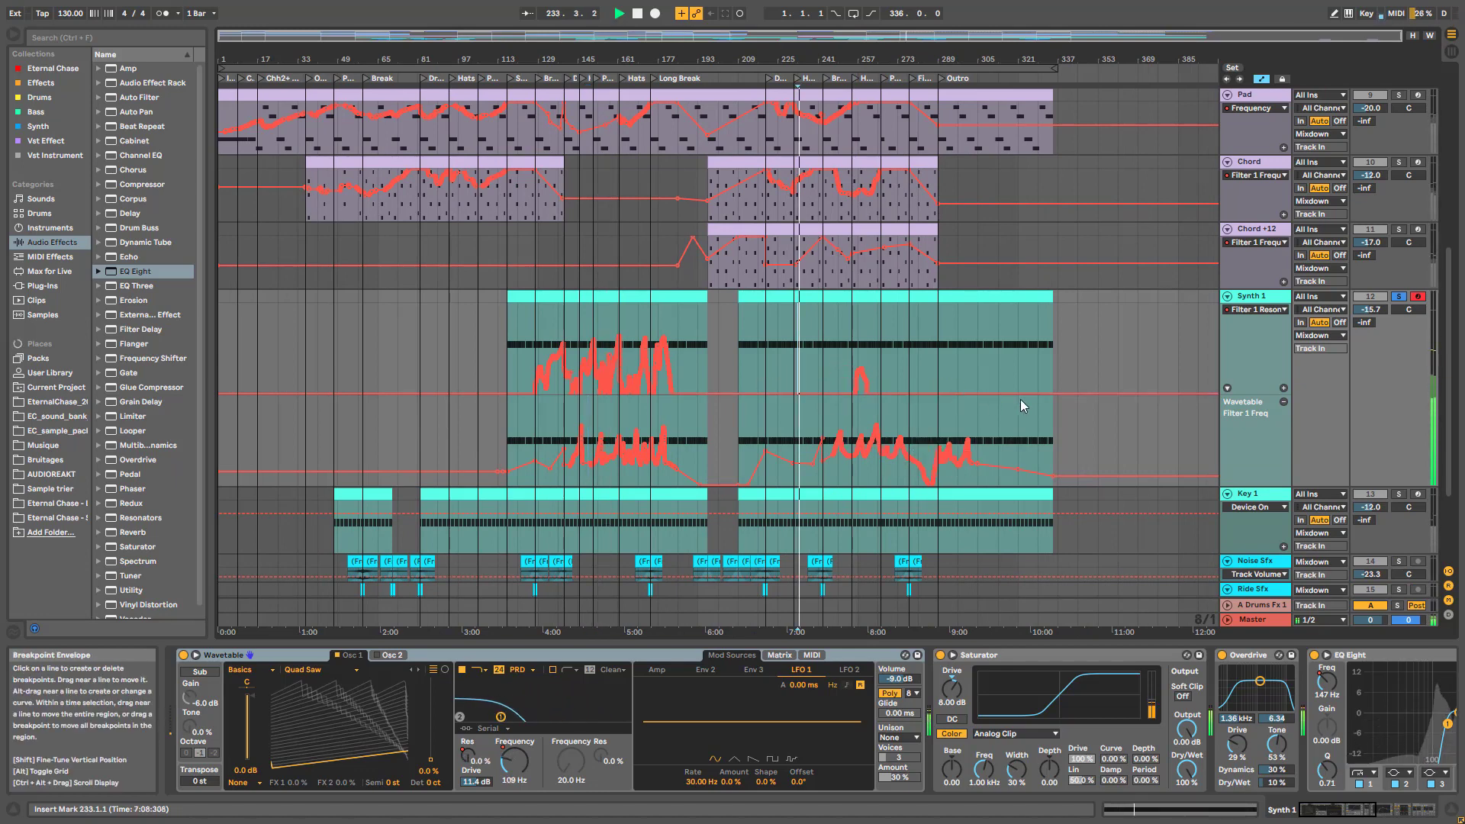
click(840, 374)
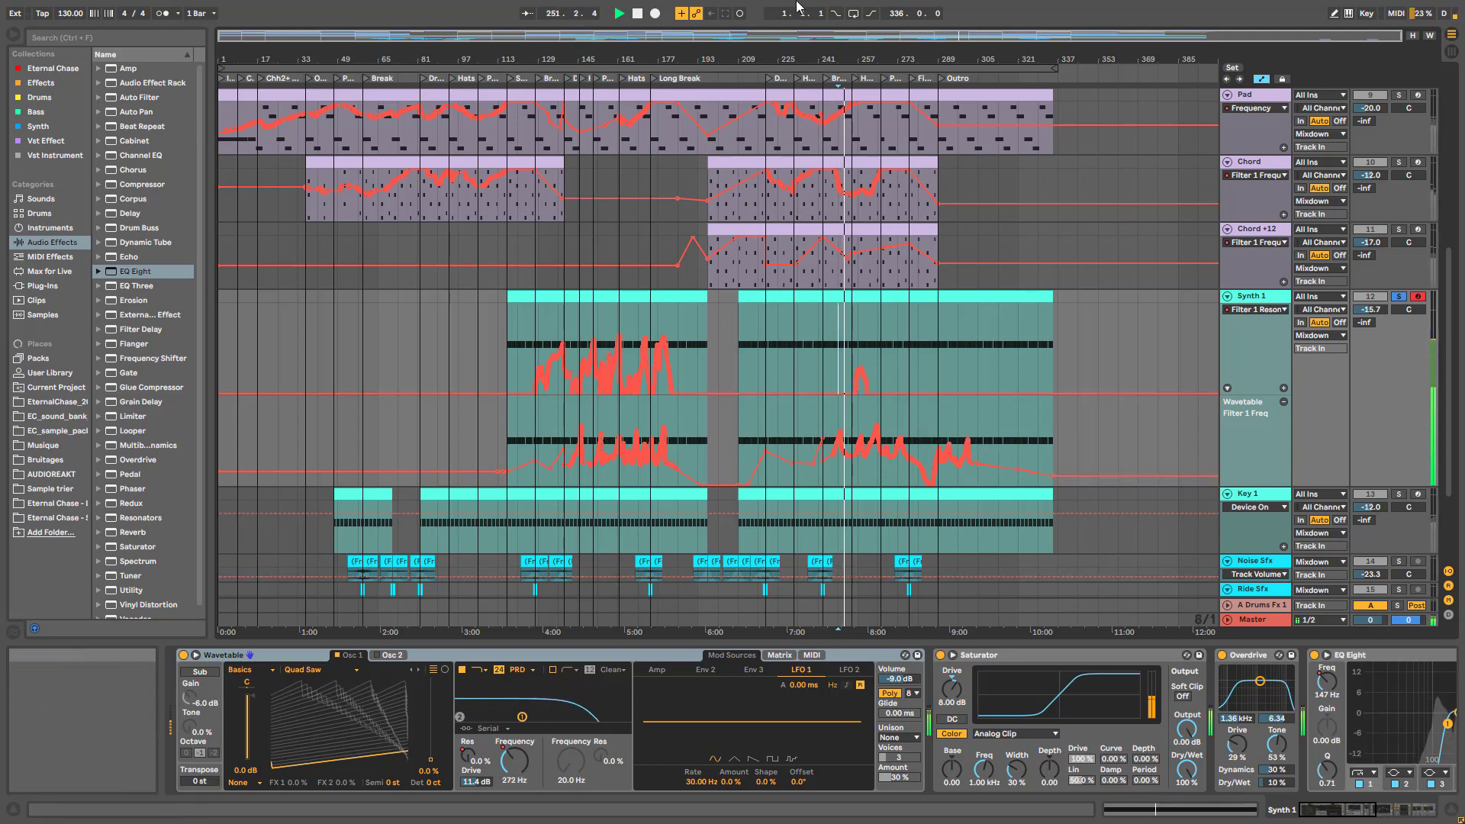
drag(973, 34, 975, 296)
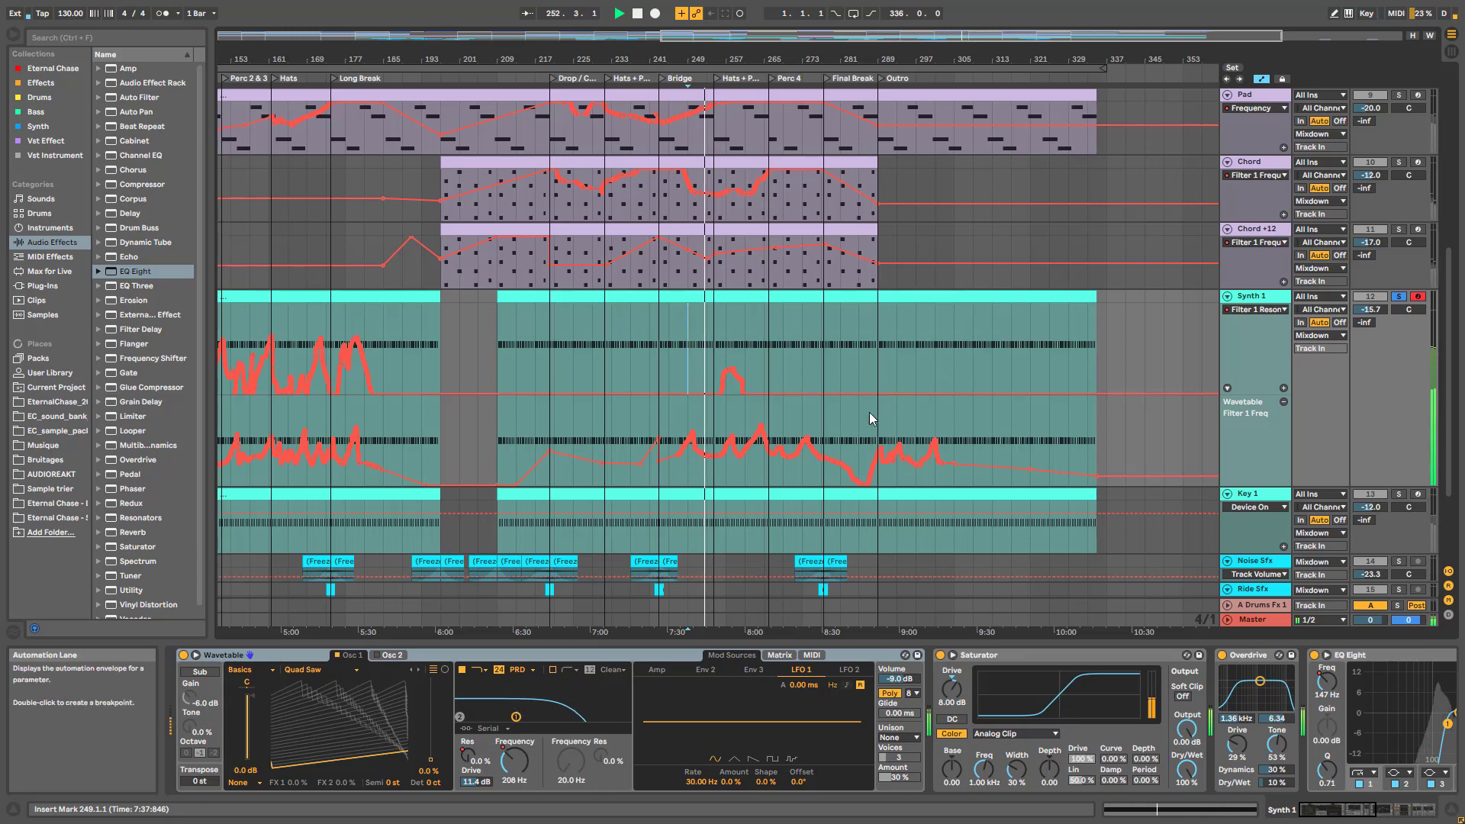
key(space)
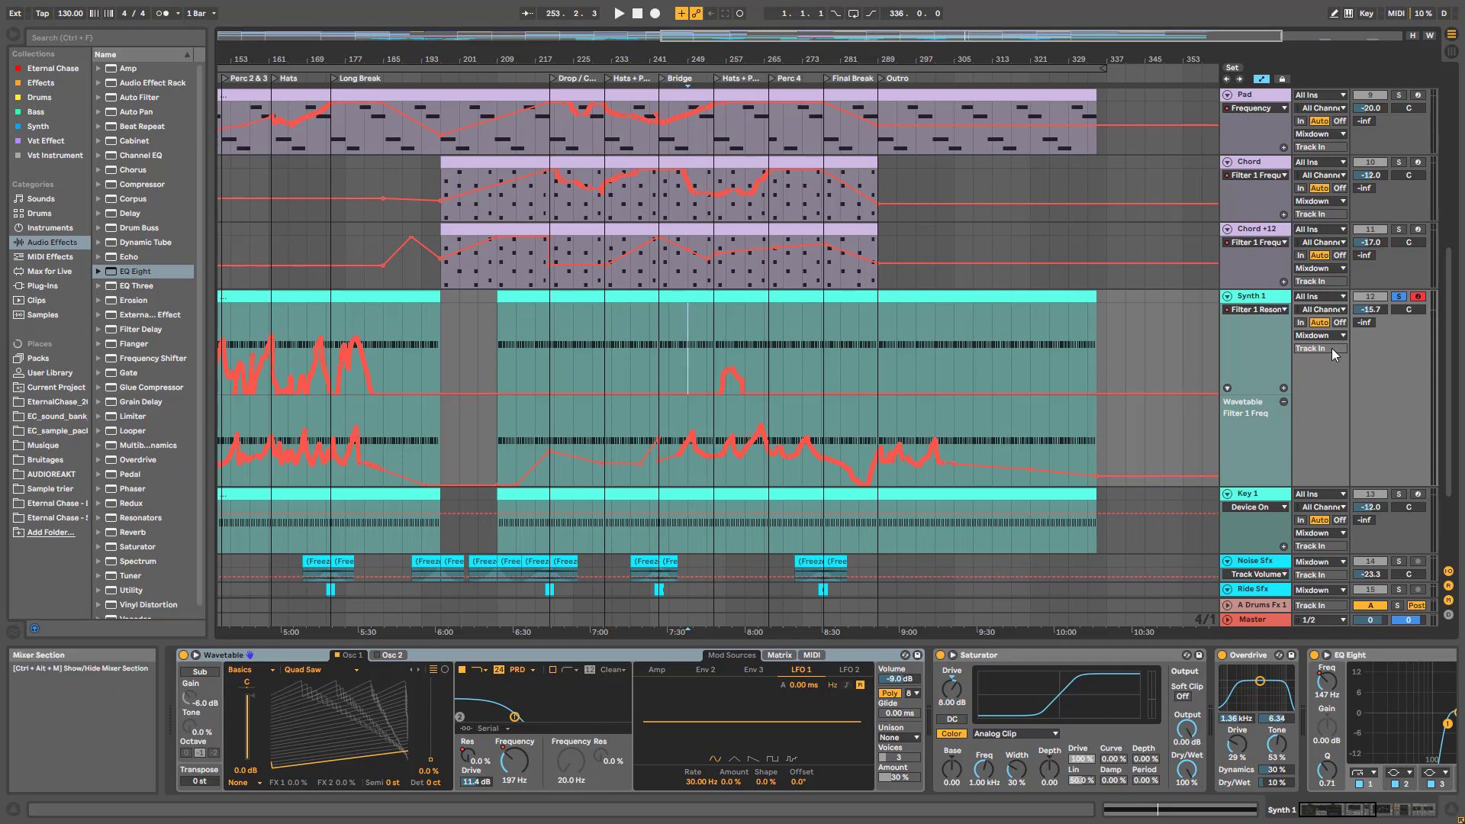
scroll(1188, 415, down, 3)
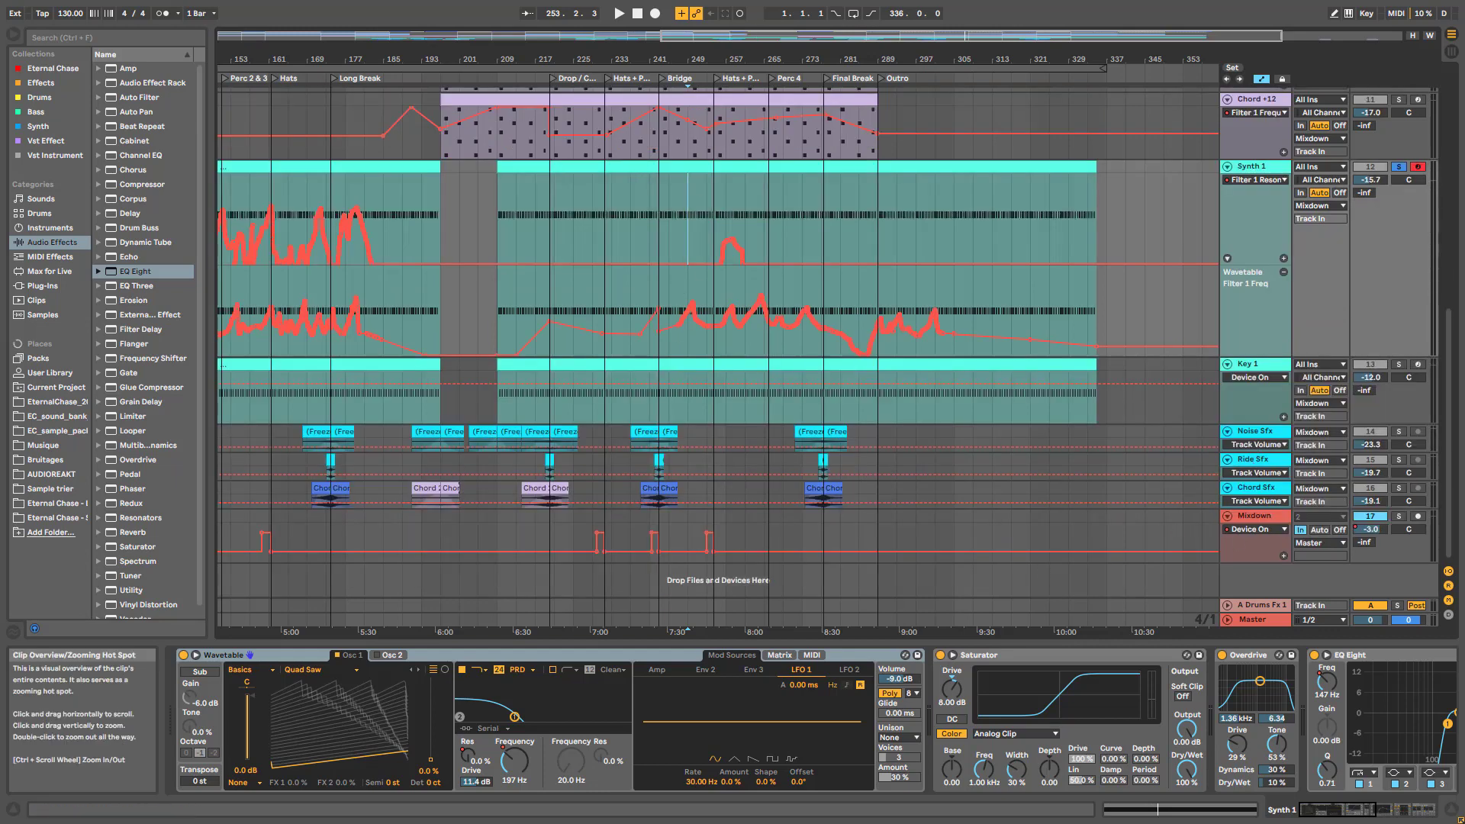
Select Mixdown, enlarge its lane, zoom to bars 65–141, and fold all tracks
drag(751, 30, 380, 42)
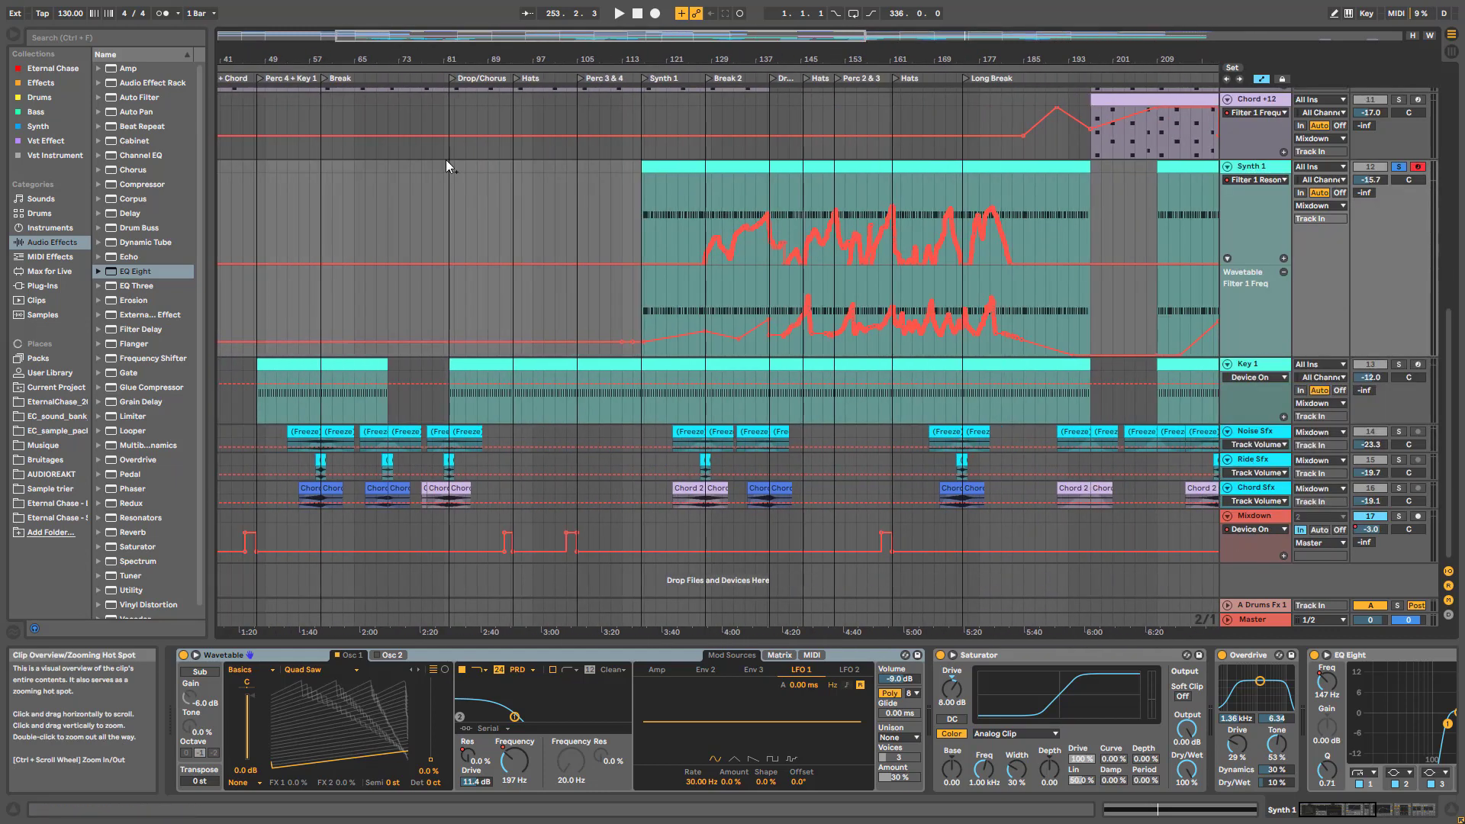
click(884, 549)
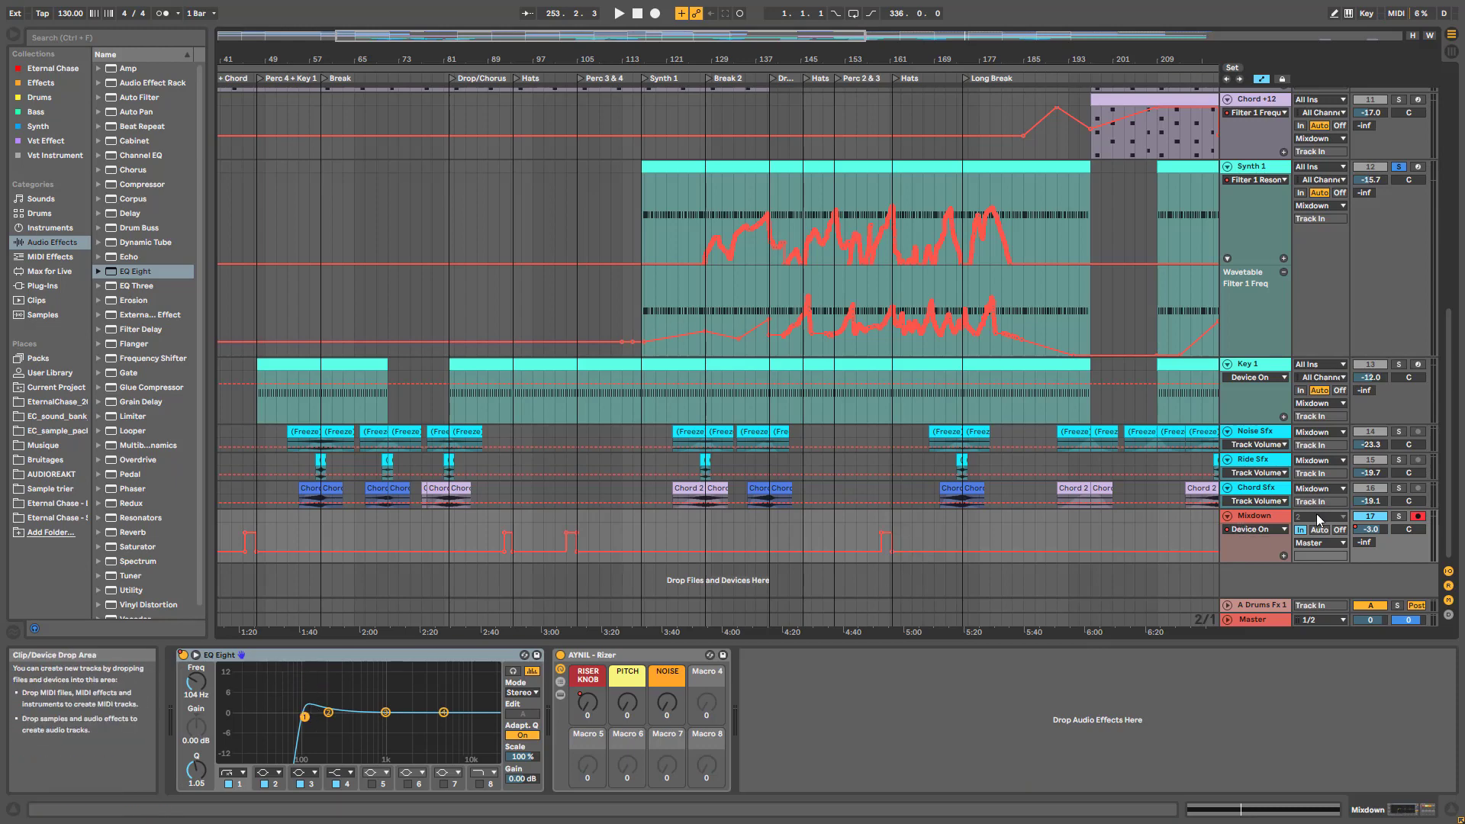
drag(1257, 586, 1256, 618)
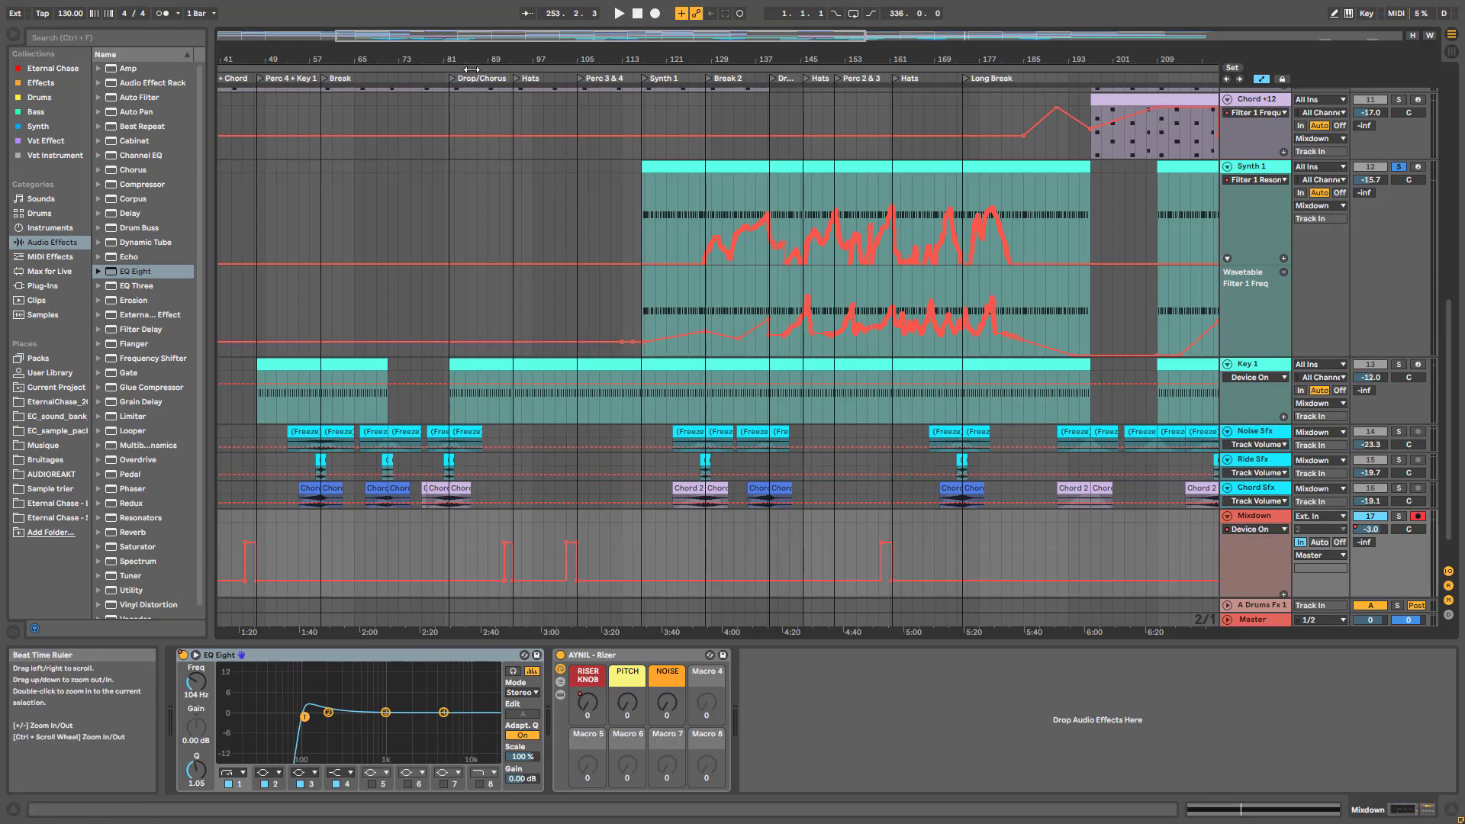
drag(531, 35, 568, 80)
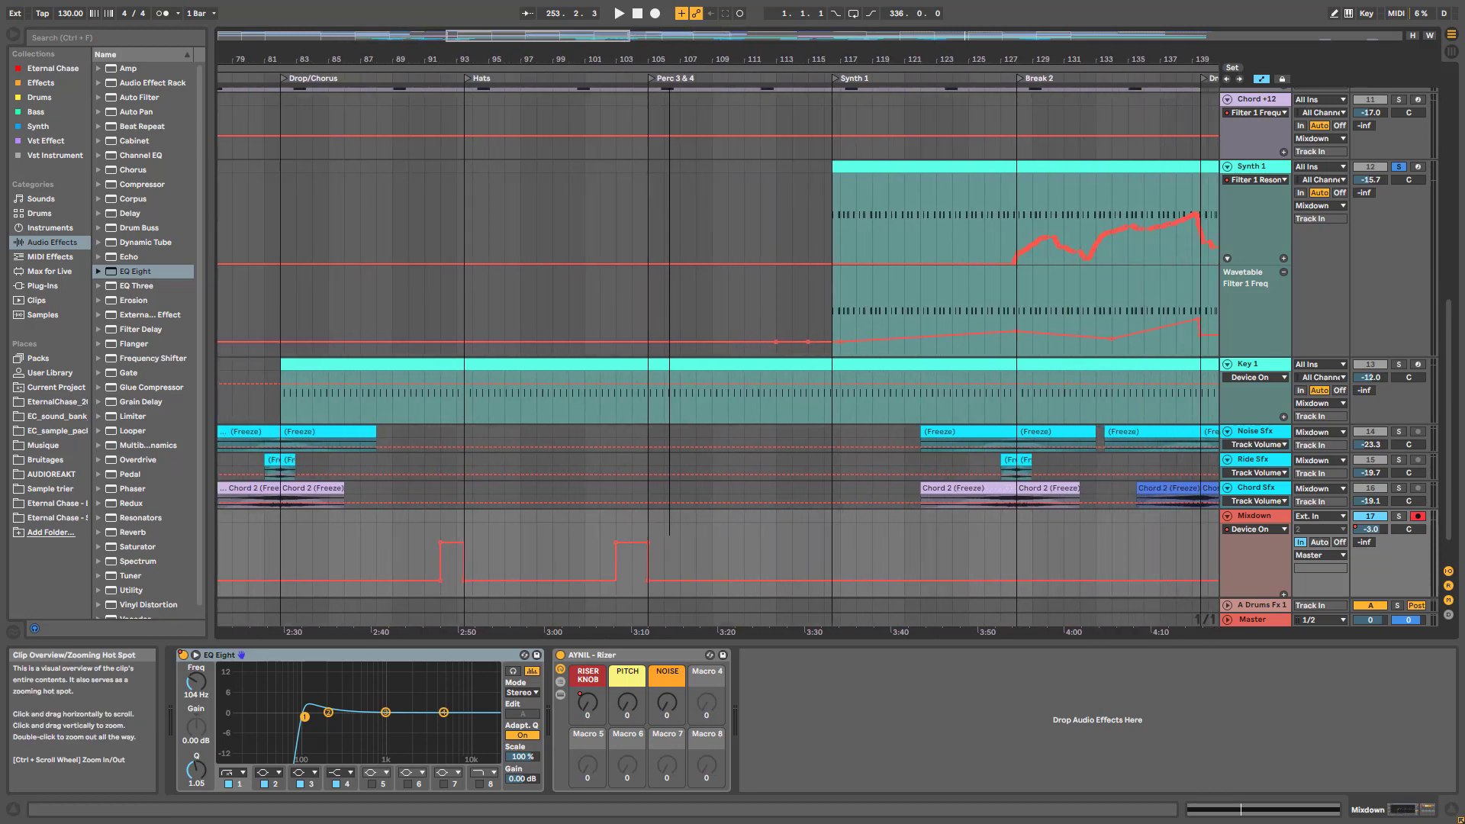
scroll(696, 415, up, 3)
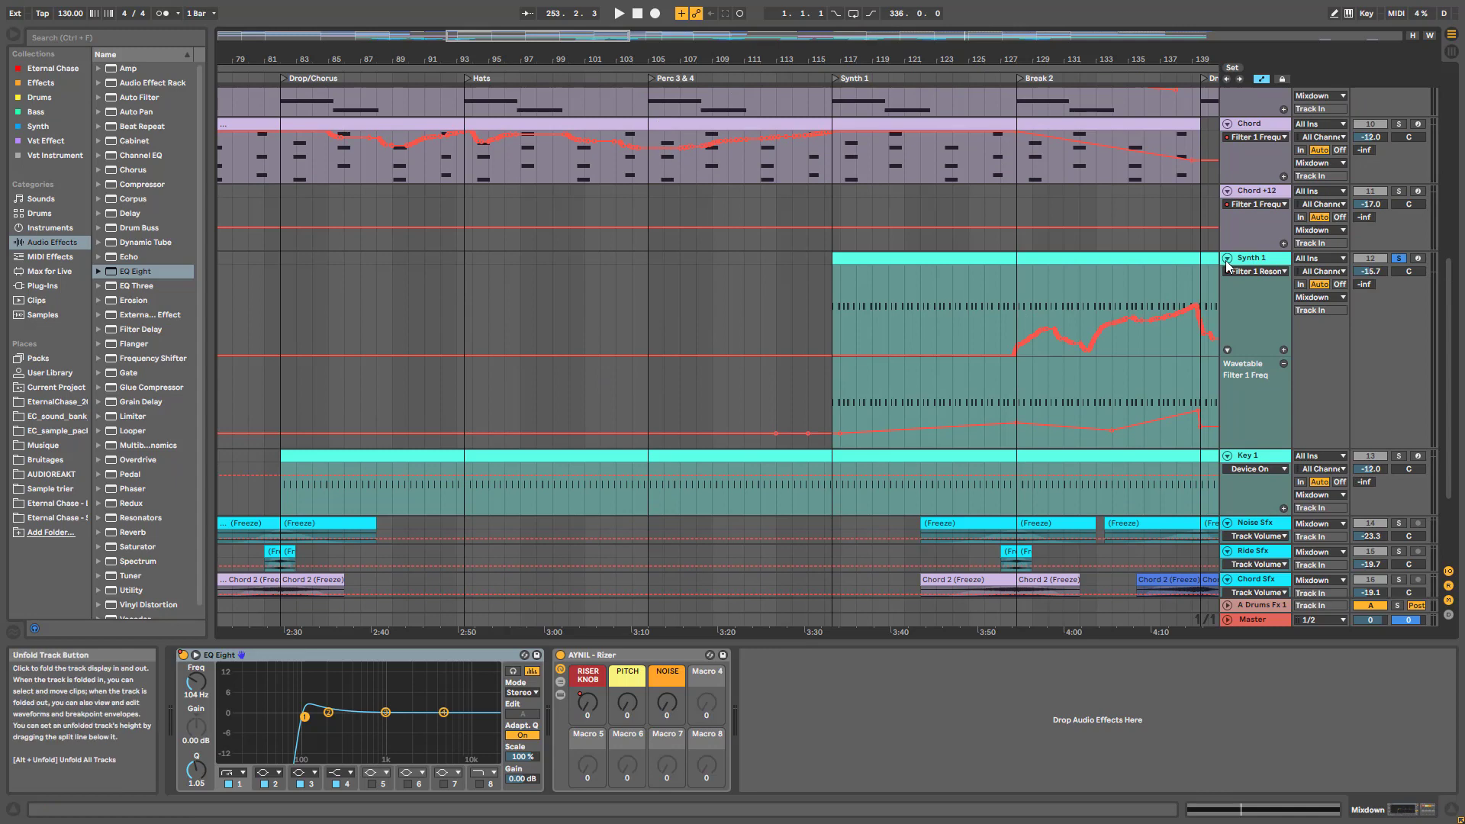
alt+click(1227, 261)
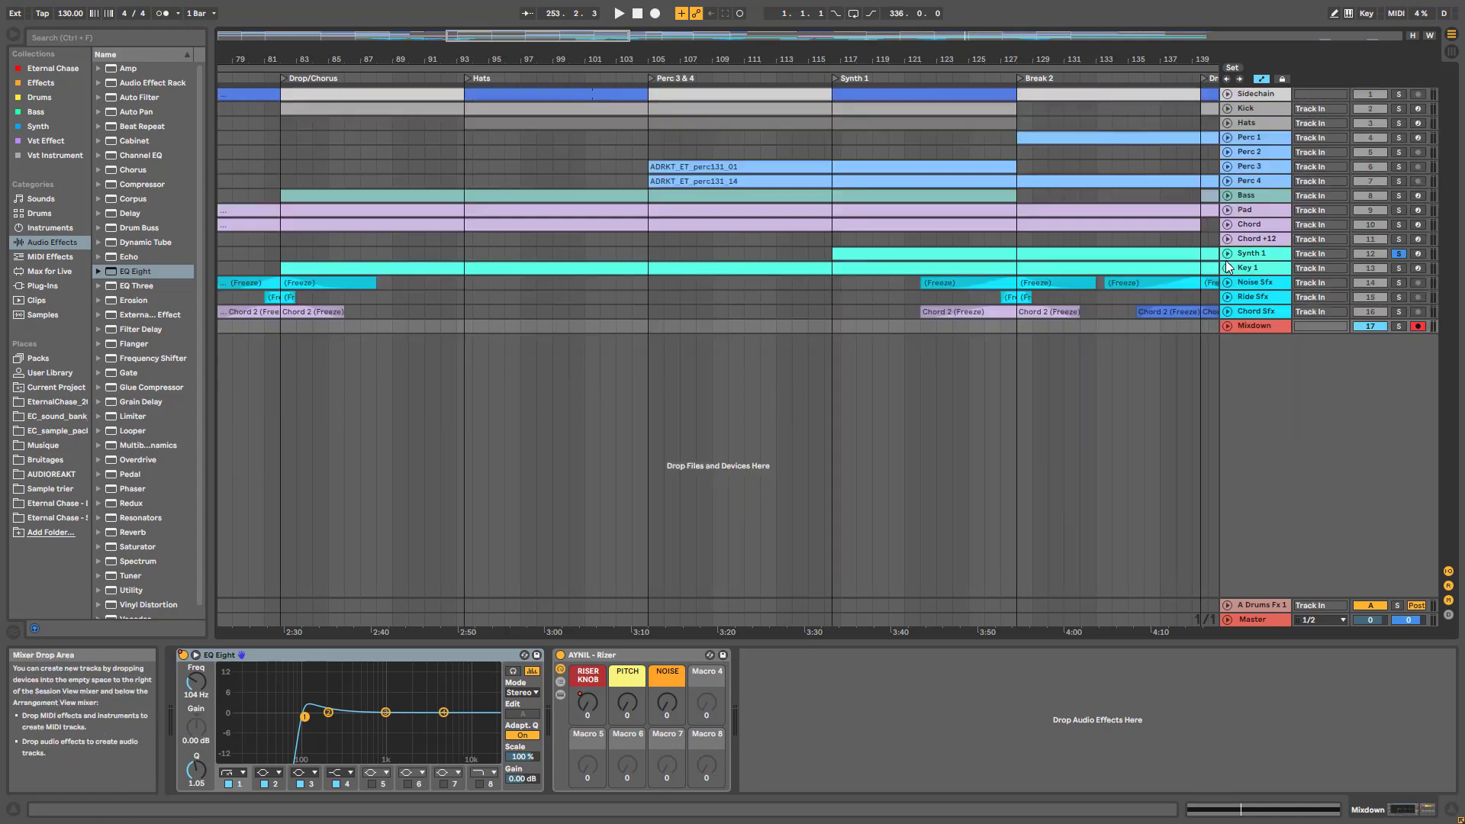
Unfold Mixdown, audition briefly from bar 104, and zoom out to bars 97–353
click(1227, 325)
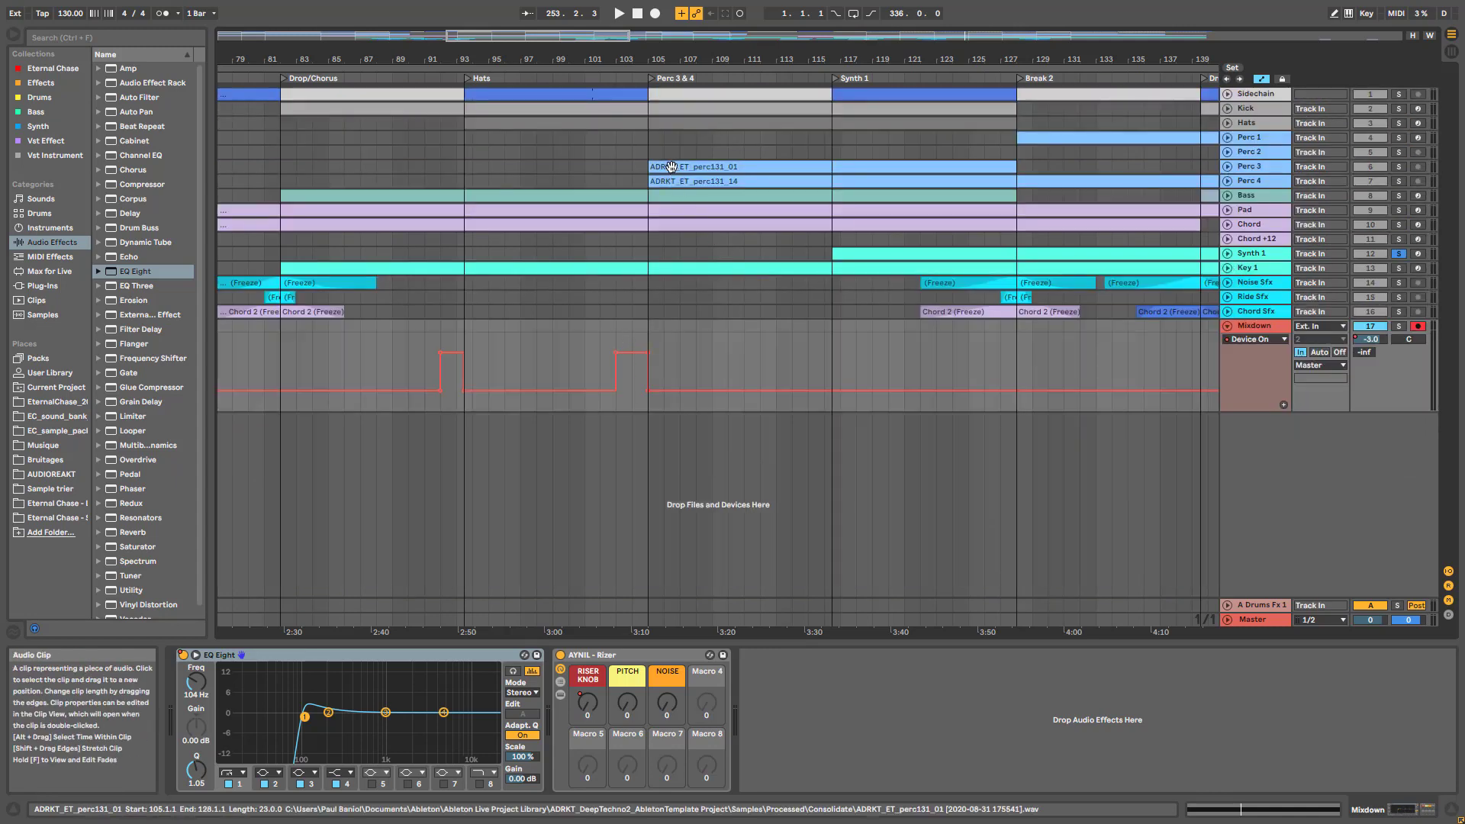
click(631, 386)
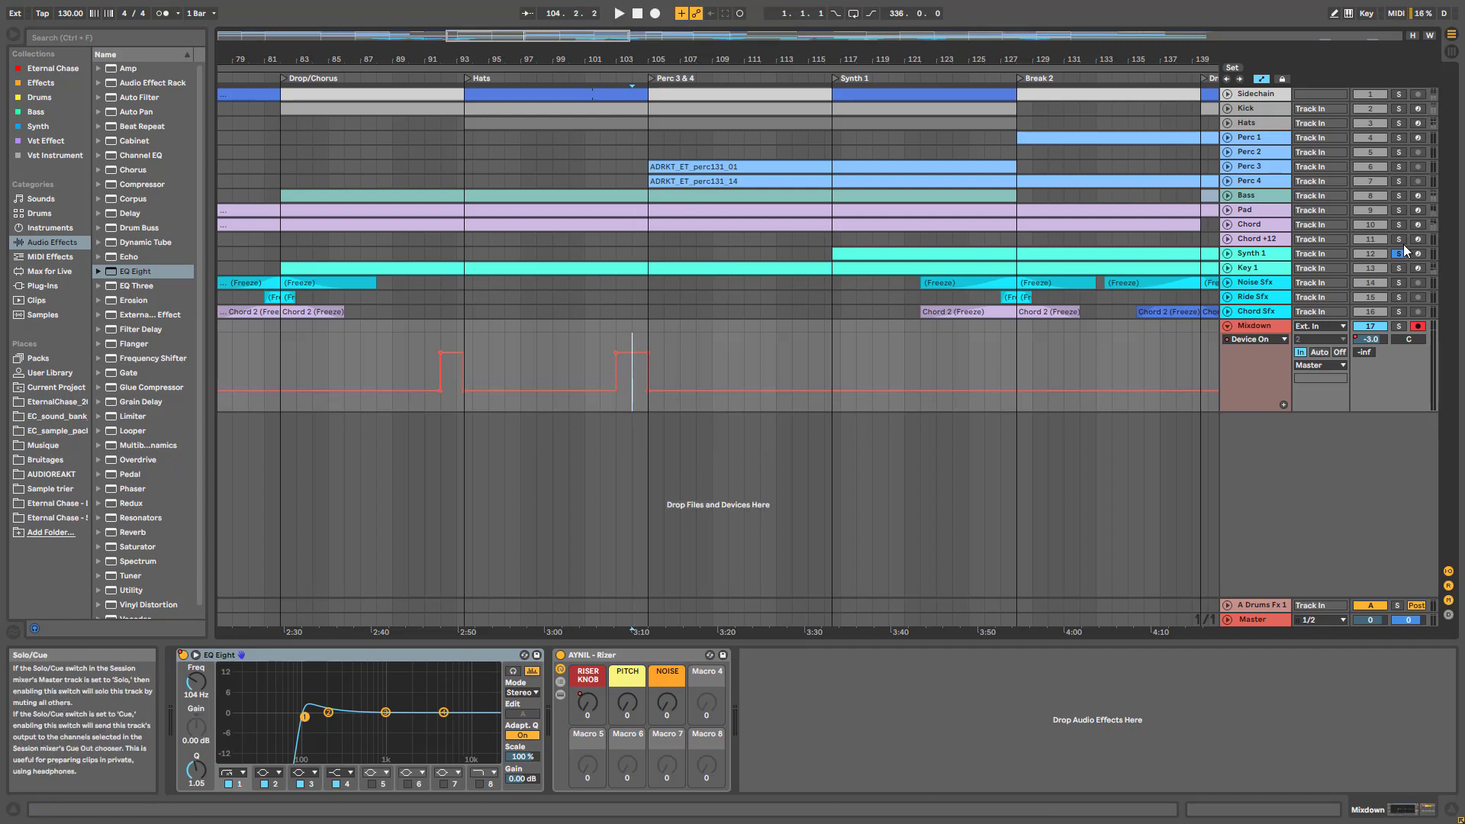
key(space)
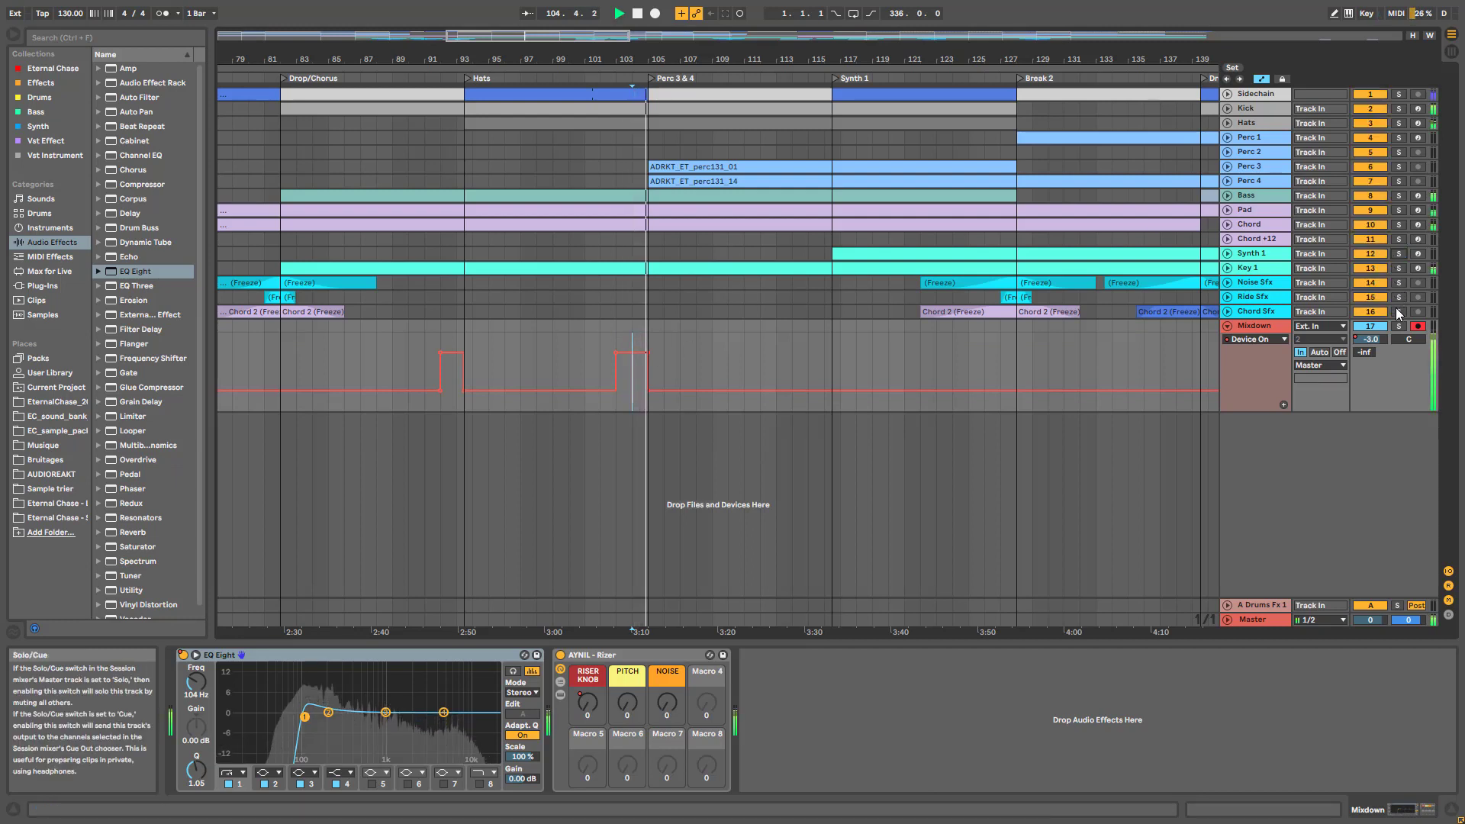
key(space)
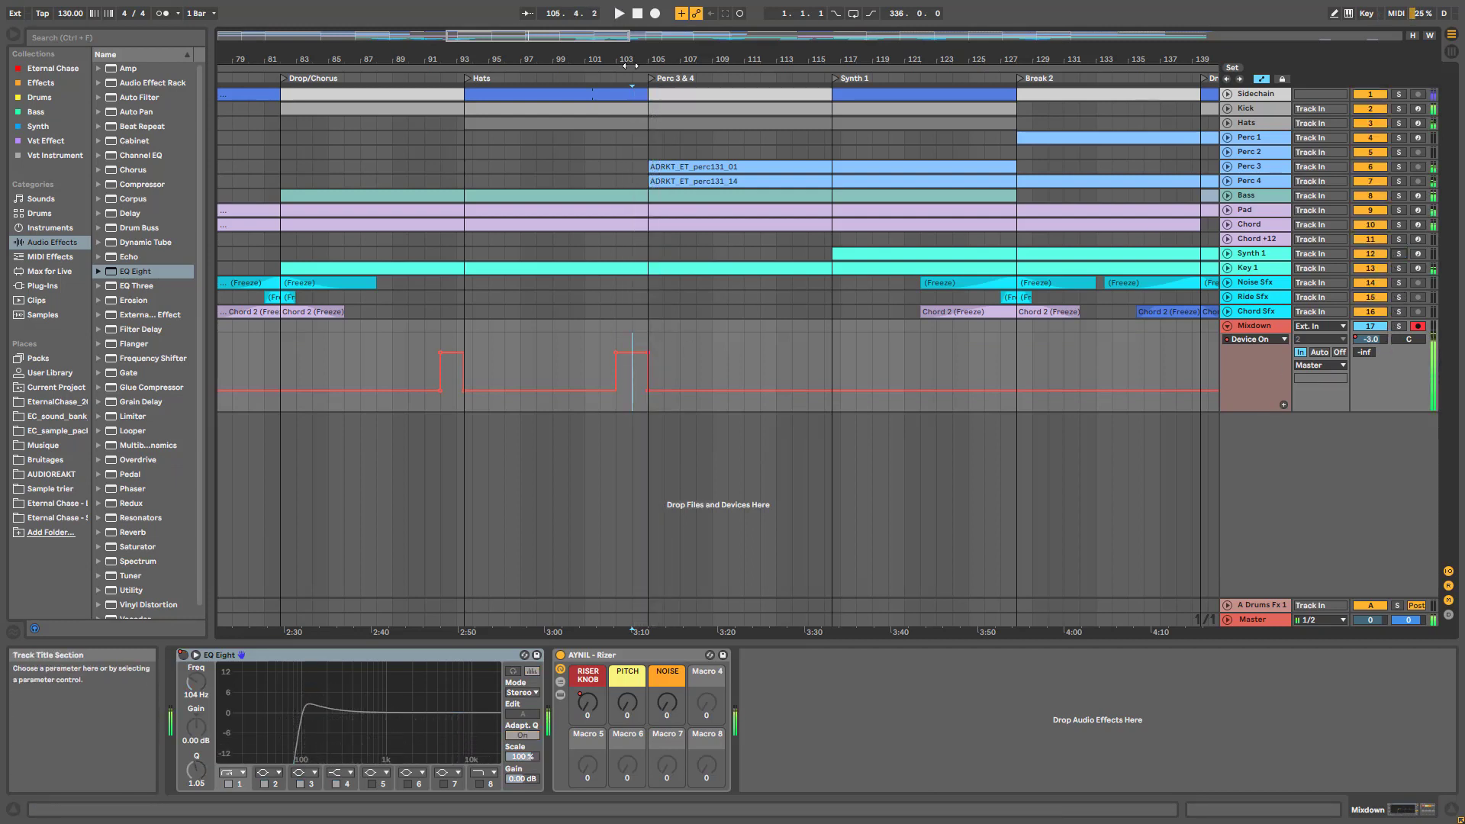
drag(538, 35, 519, 206)
Show Mixdown's RISER KNOB automation and audition from bar 209, turning the macro up by hand
click(1257, 339)
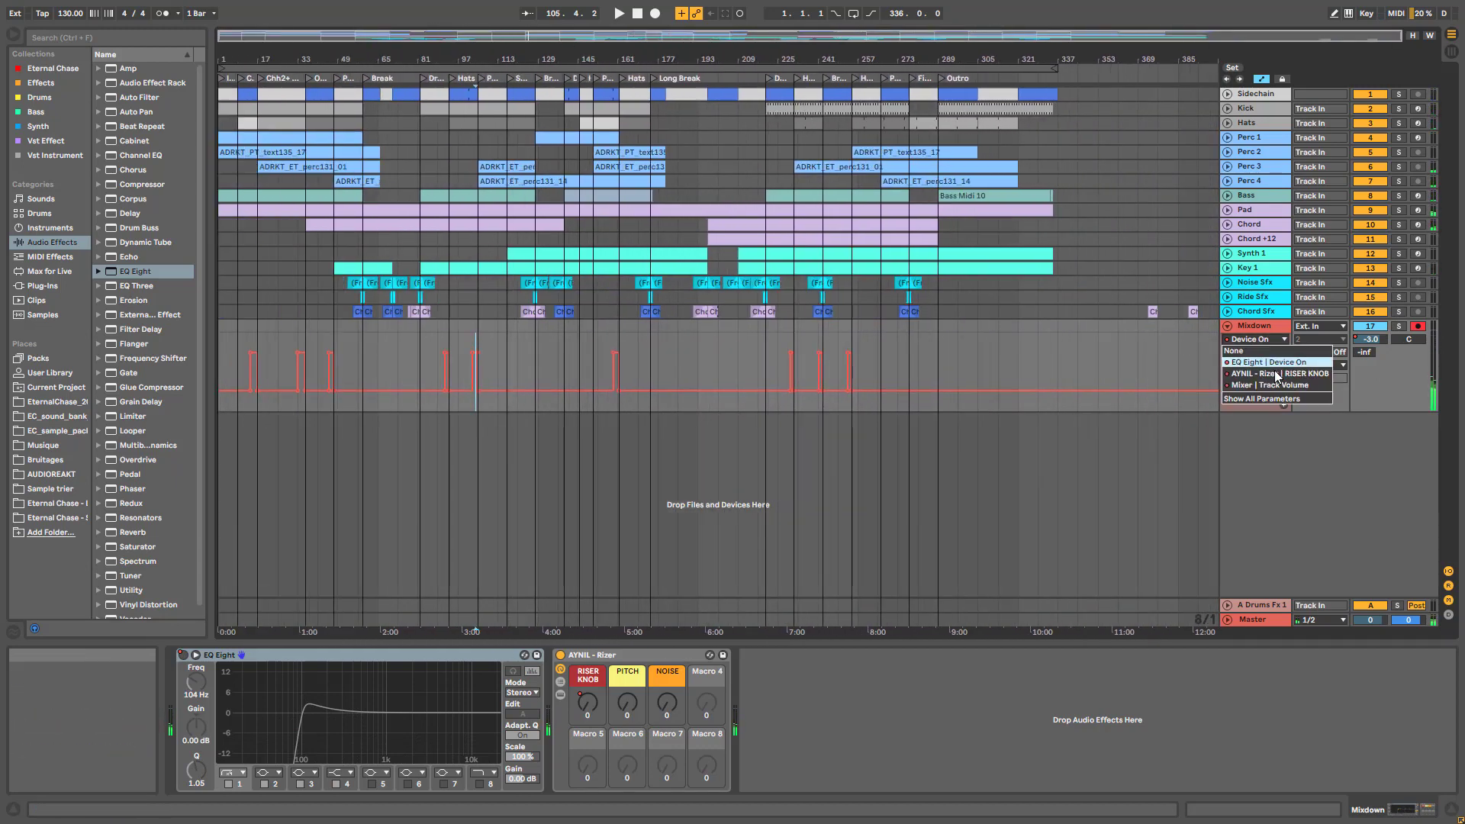
click(1300, 374)
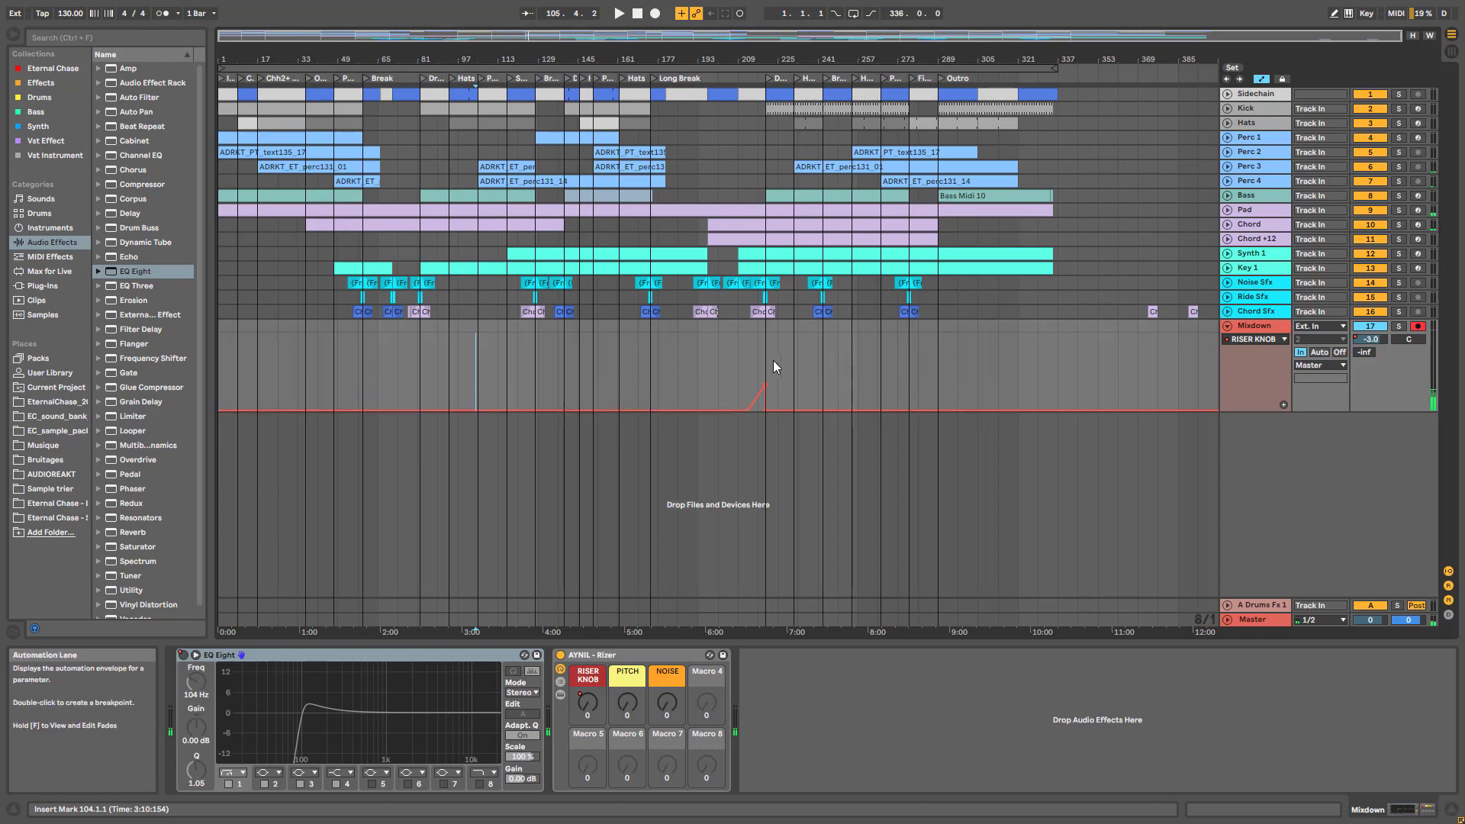
click(742, 373)
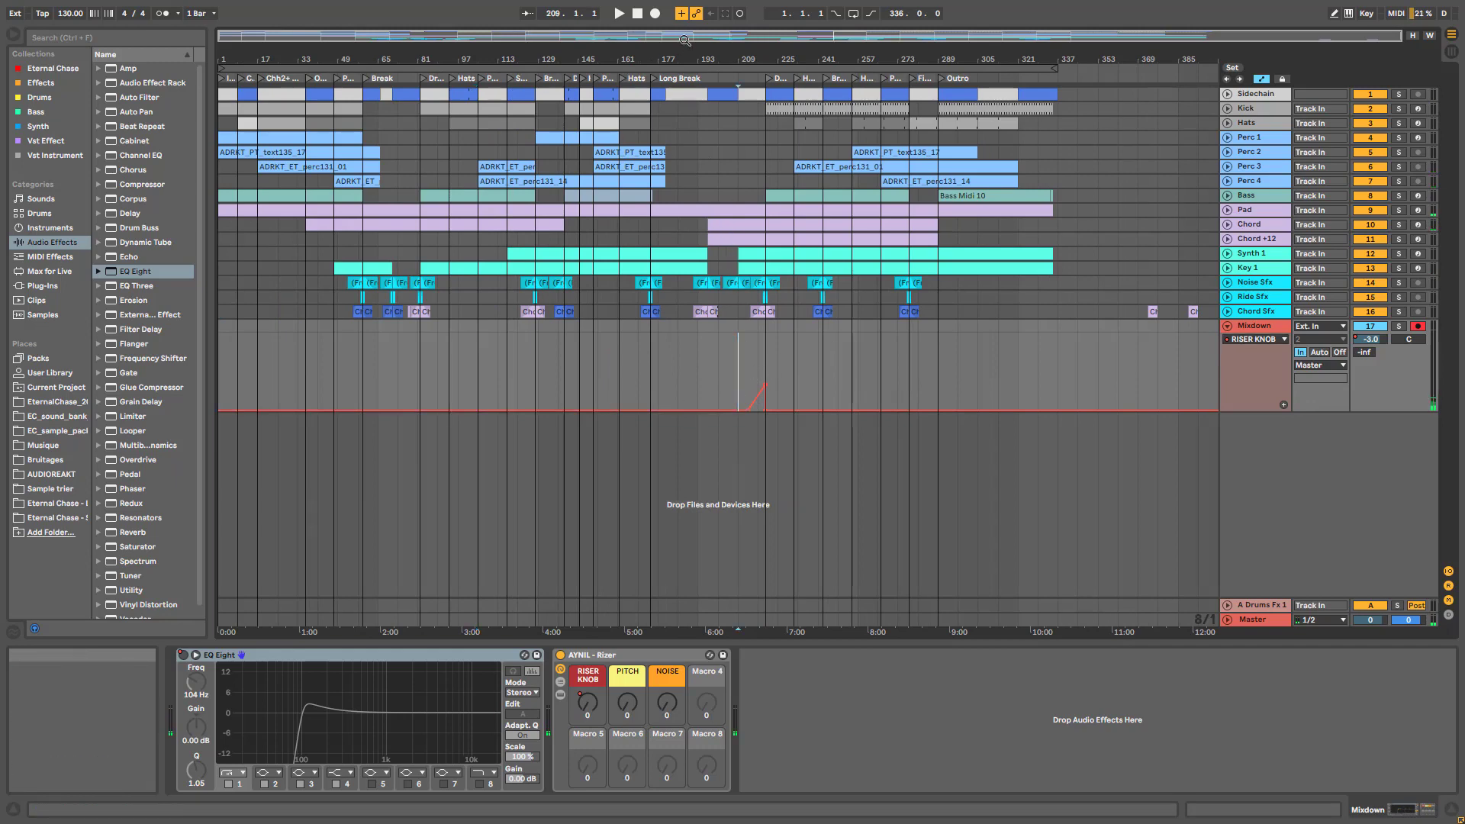
drag(684, 40, 1342, 472)
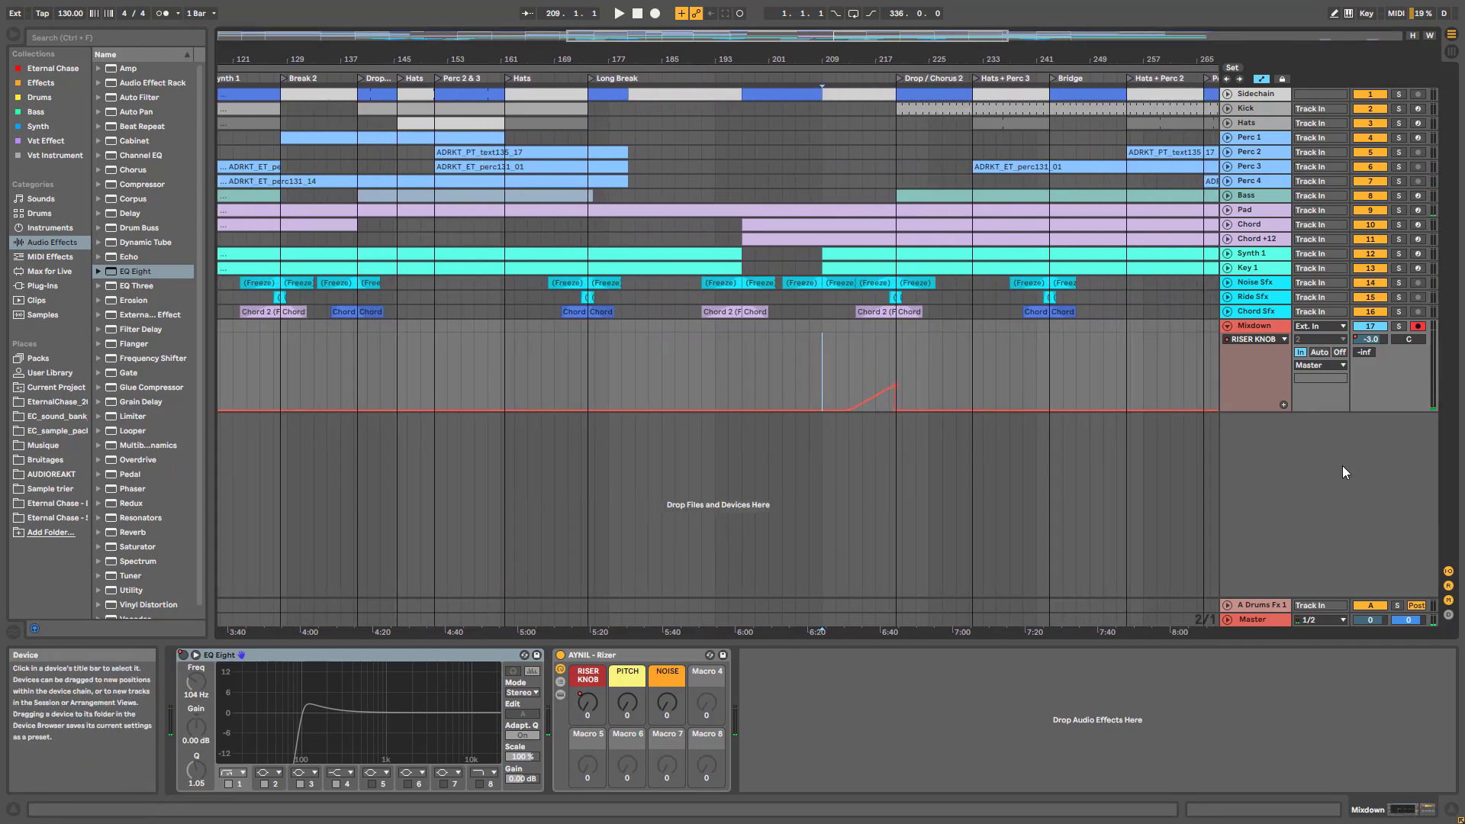
key(space)
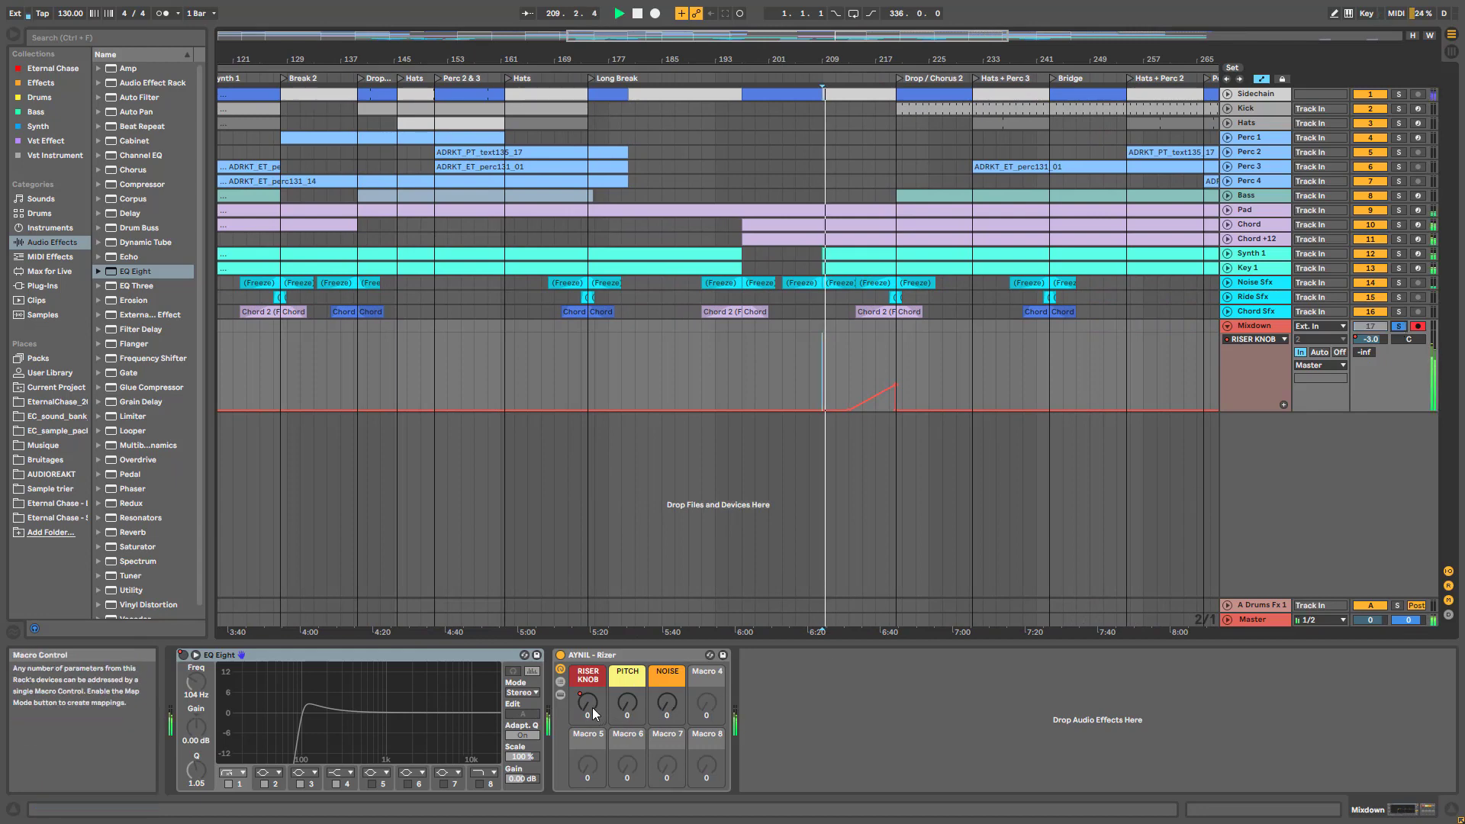
mouse_move(592, 707)
mouse_down()
mouse_move(592, 656)
mouse_move(584, 687)
mouse_move(584, 662)
mouse_move(611, 714)
mouse_up()
click(958, 379)
key(space)
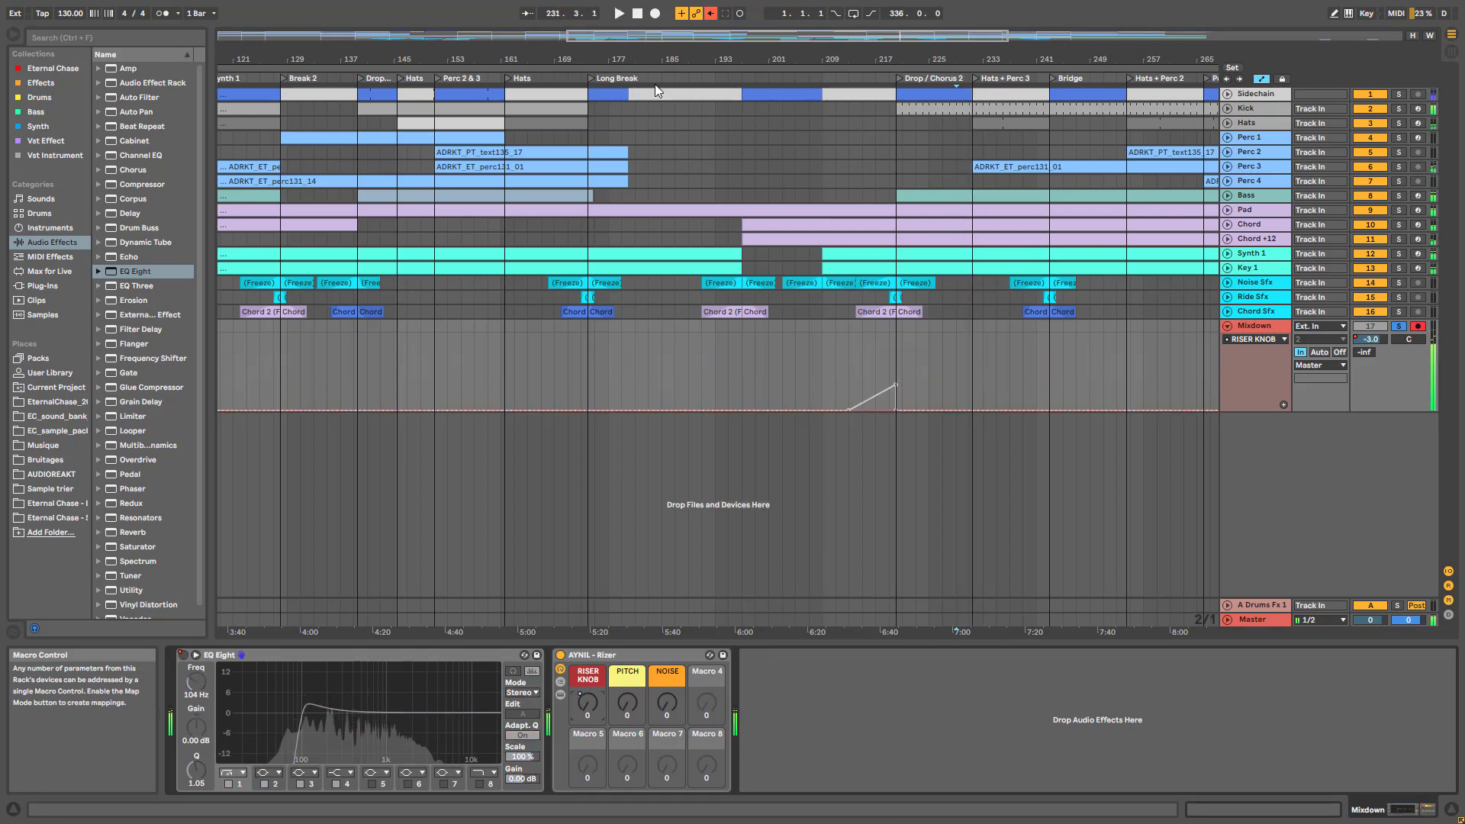
Re-enable the RISER KNOB automation, audition from bar 213, fold Mixdown, and select Perc 3
click(710, 13)
click(850, 368)
key(space)
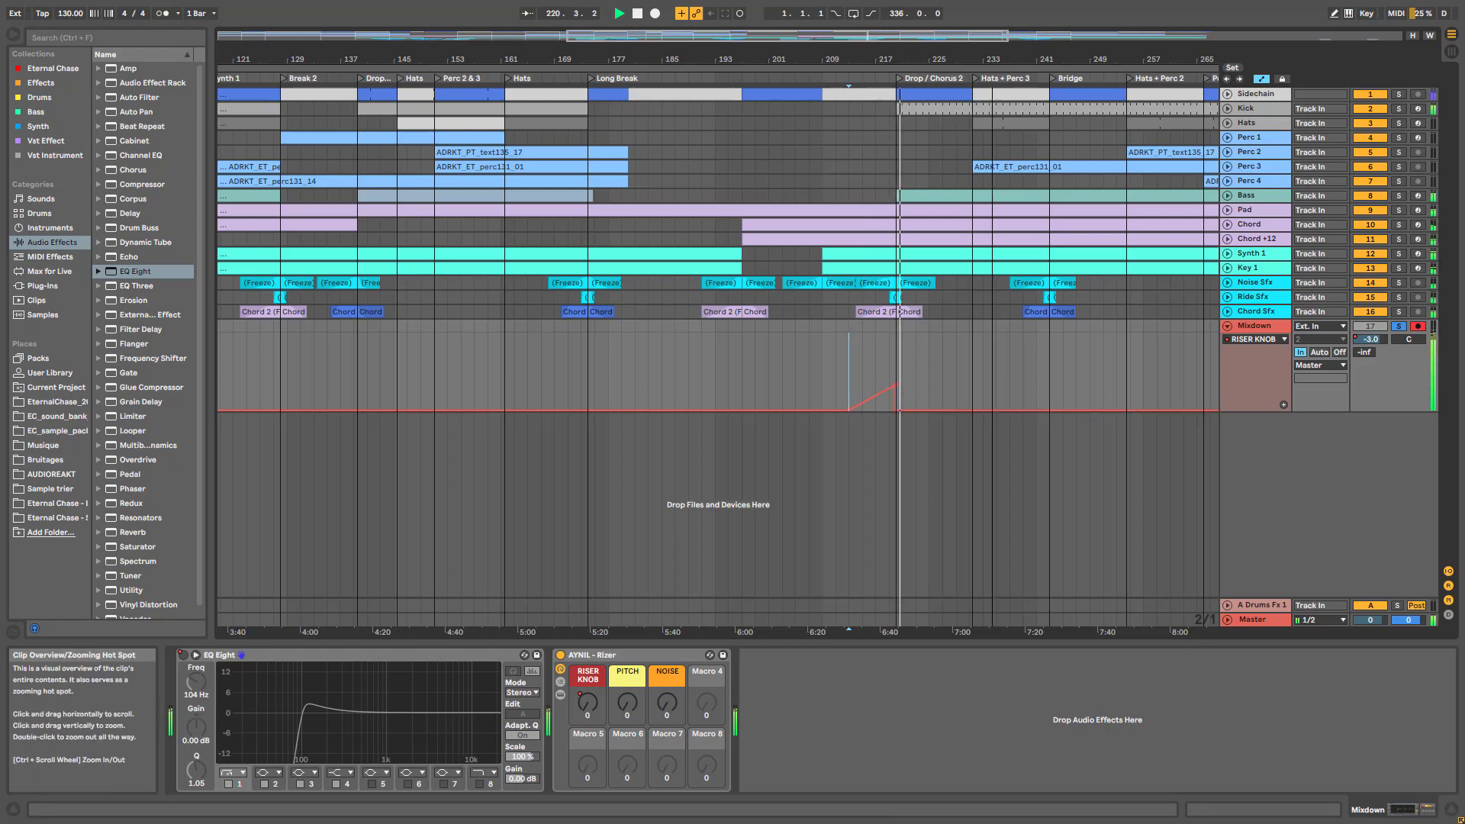
drag(868, 36, 867, 12)
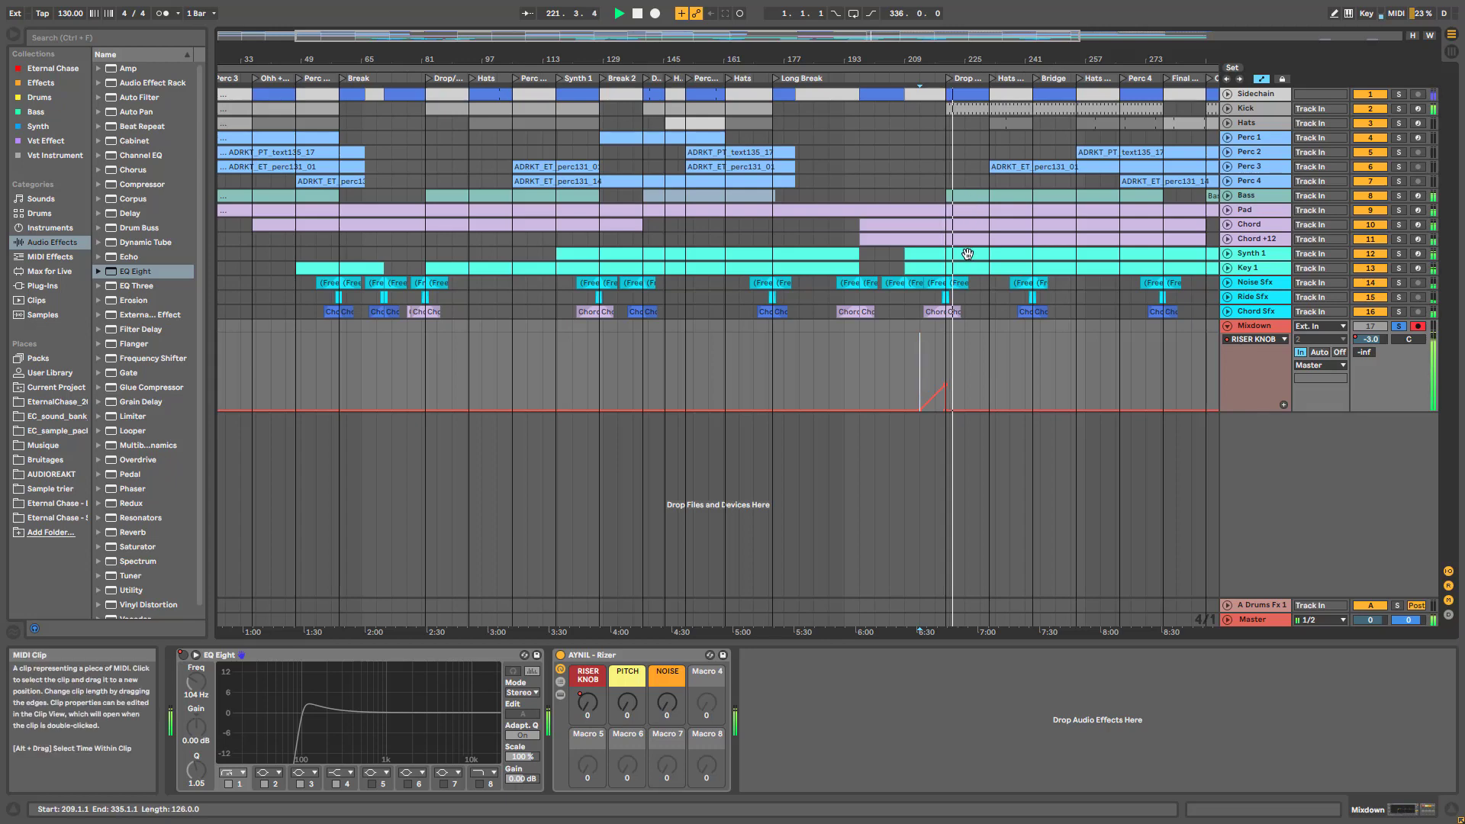
key(space)
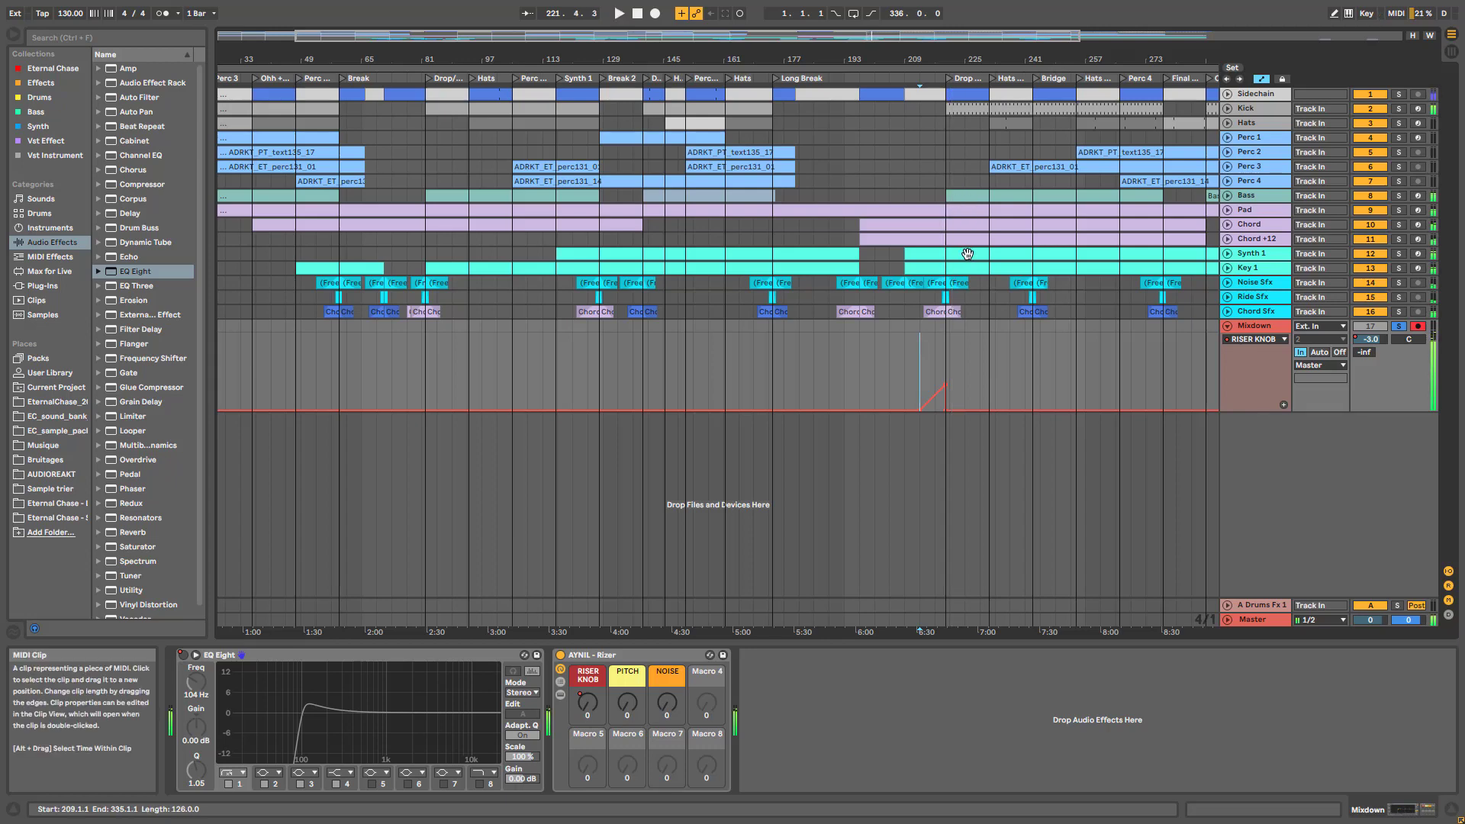
click(1228, 327)
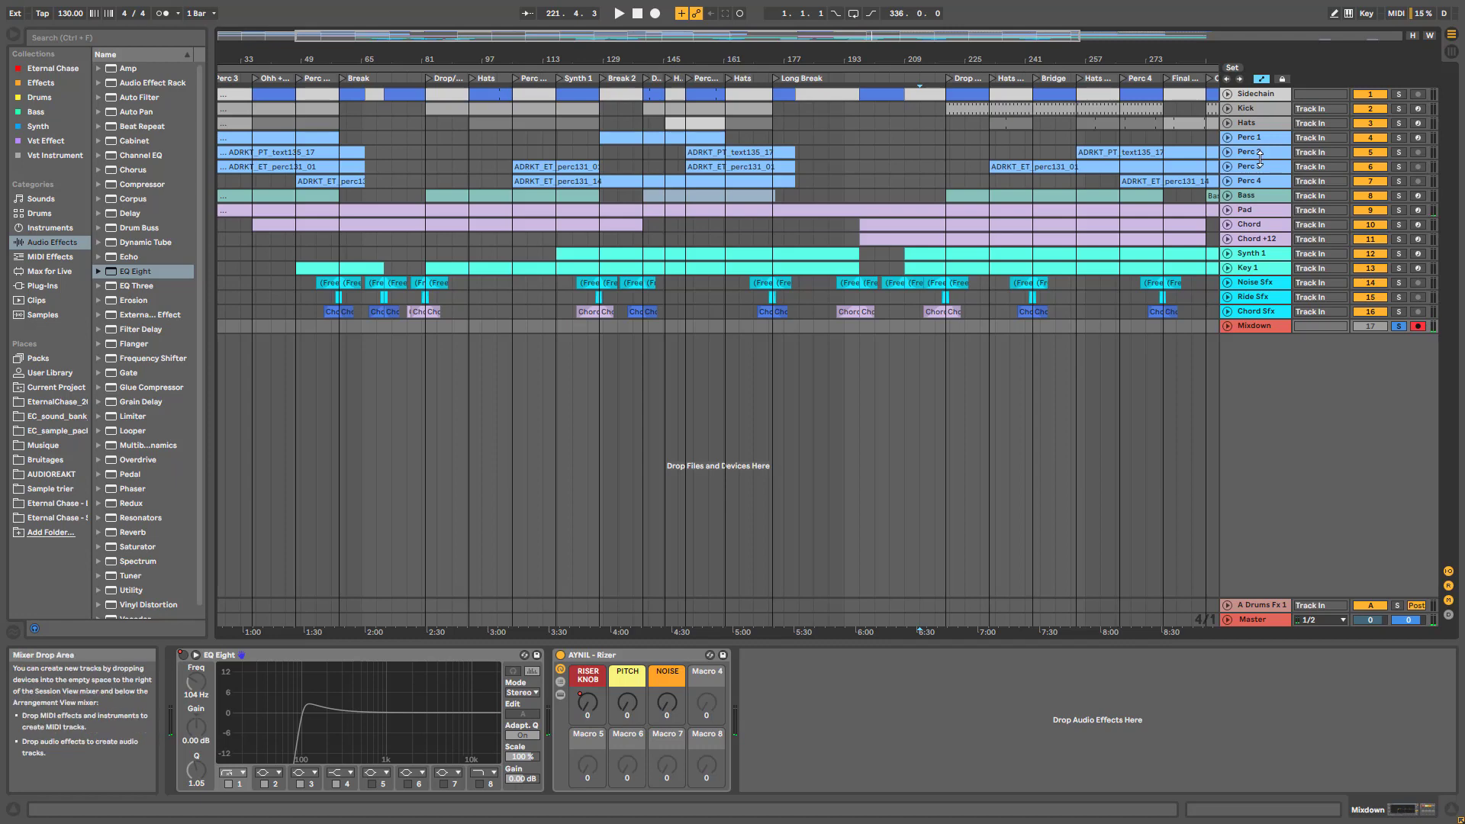
click(1263, 167)
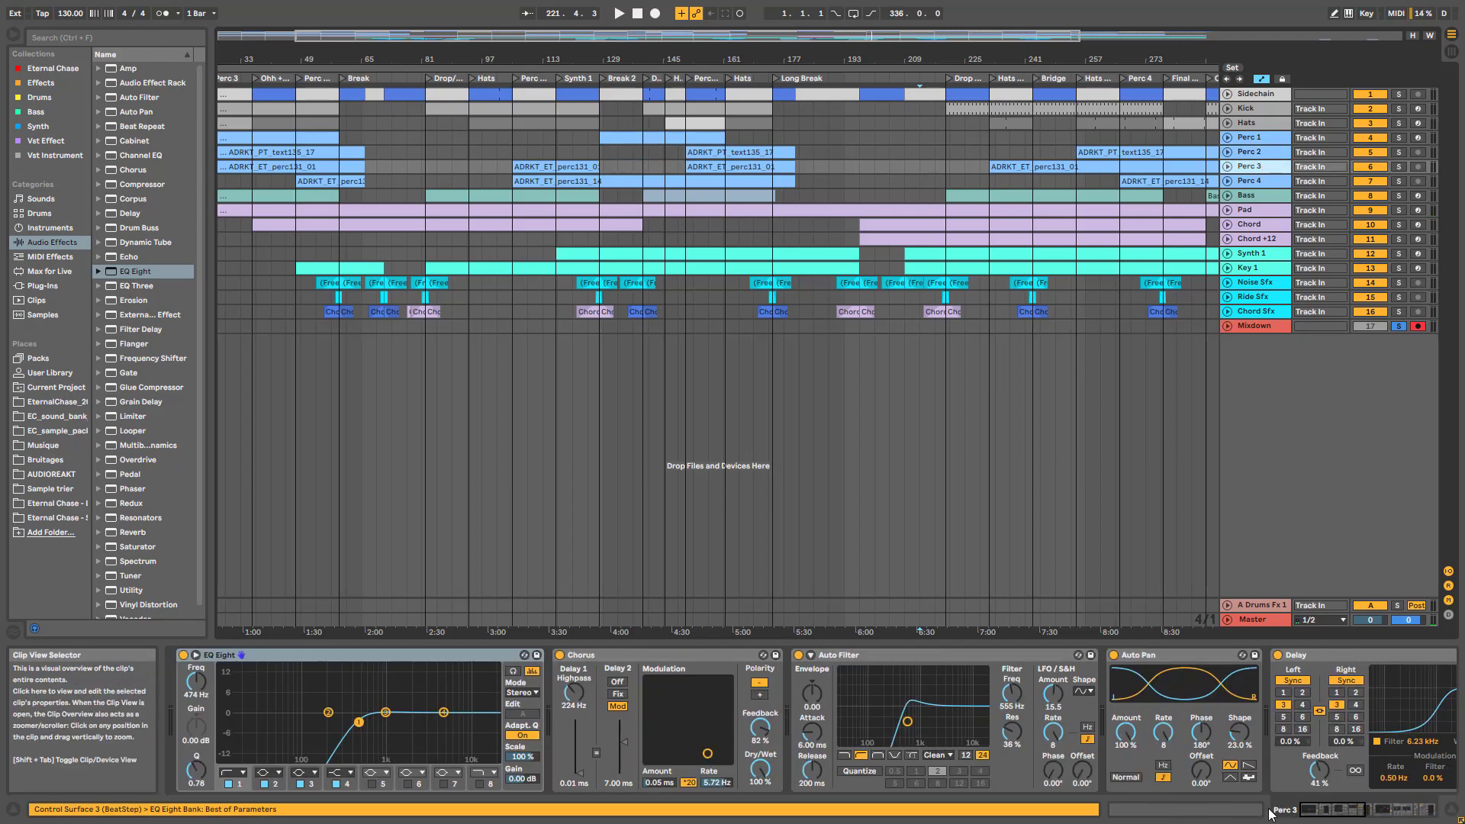
Lower Perc 3's Auto Filter cutoff, select Auto Pan, and solo and play Perc 3
click(1334, 815)
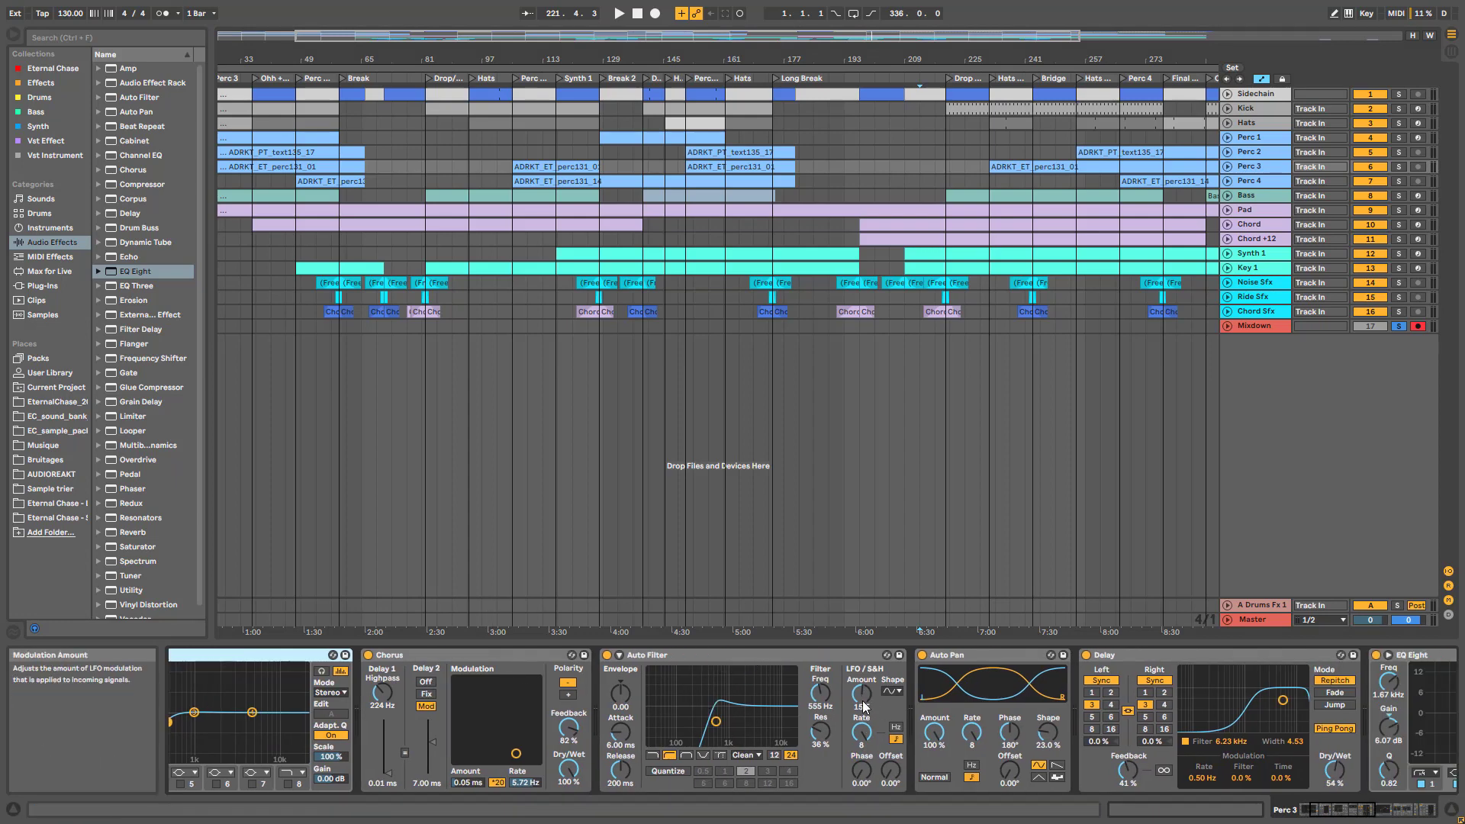
mouse_move(716, 721)
mouse_down()
mouse_move(681, 721)
mouse_move(744, 721)
mouse_move(695, 721)
mouse_move(716, 721)
mouse_up()
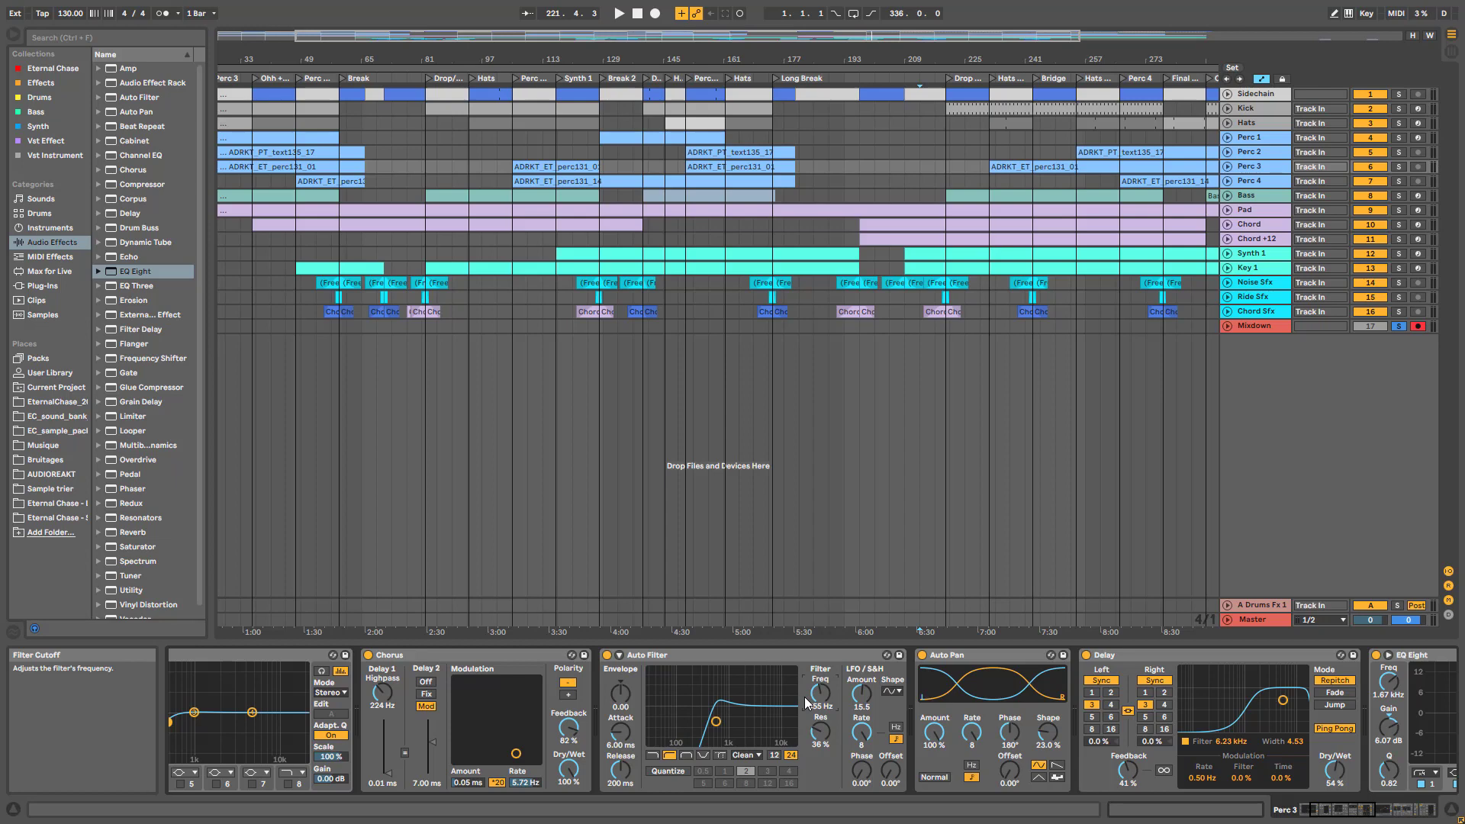
click(1008, 661)
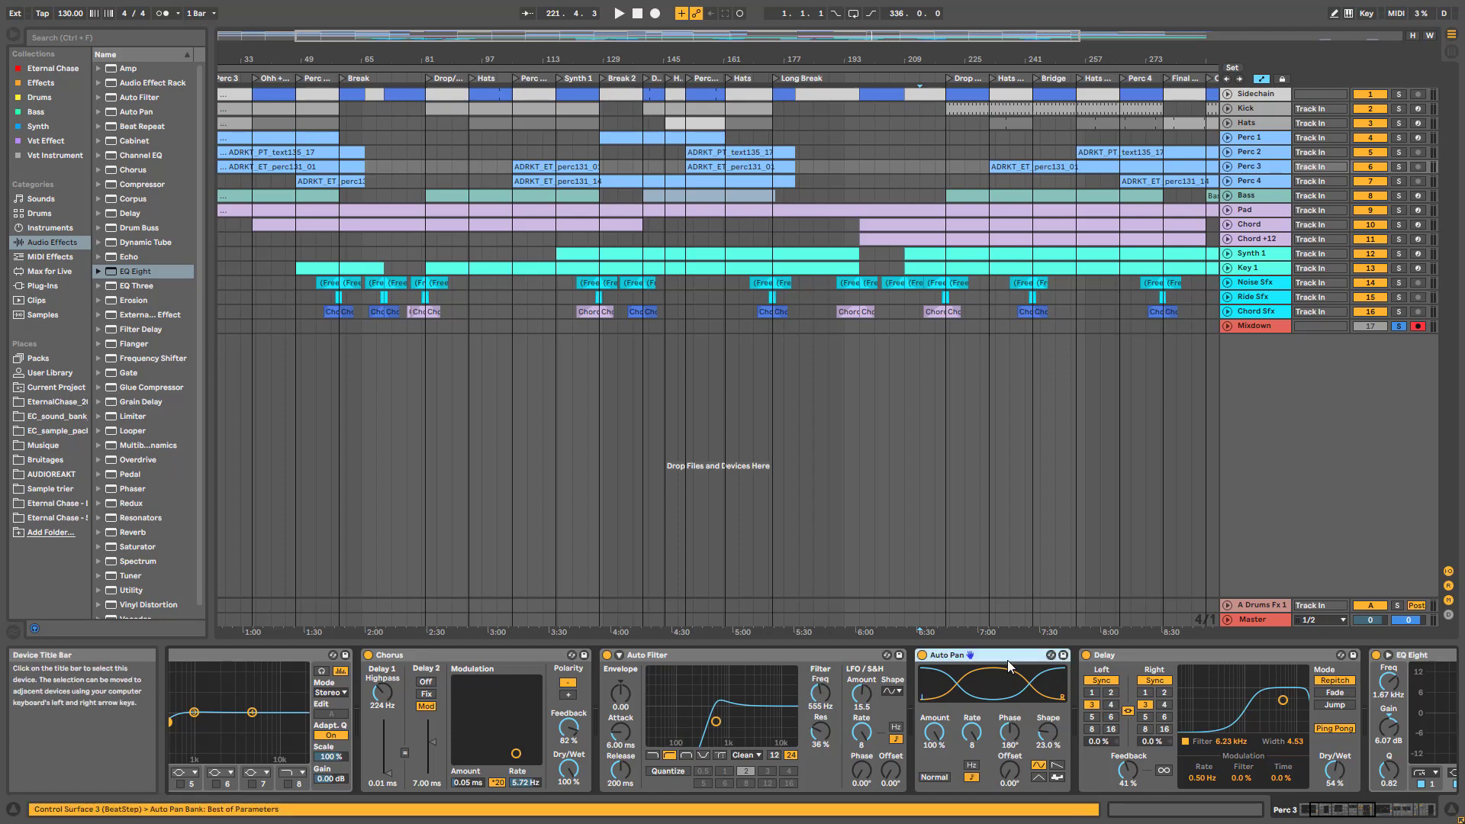
click(1399, 166)
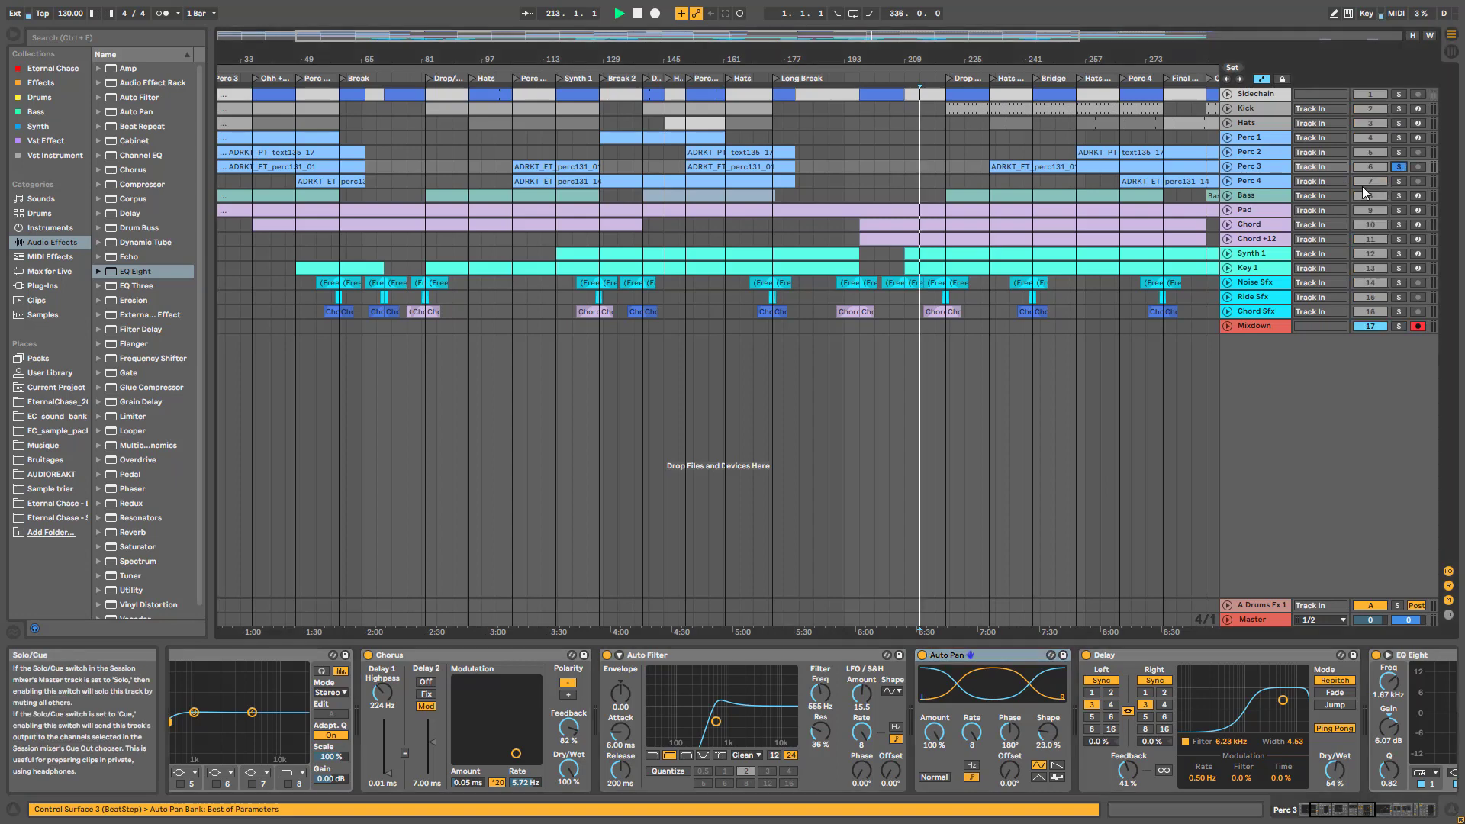
key(space)
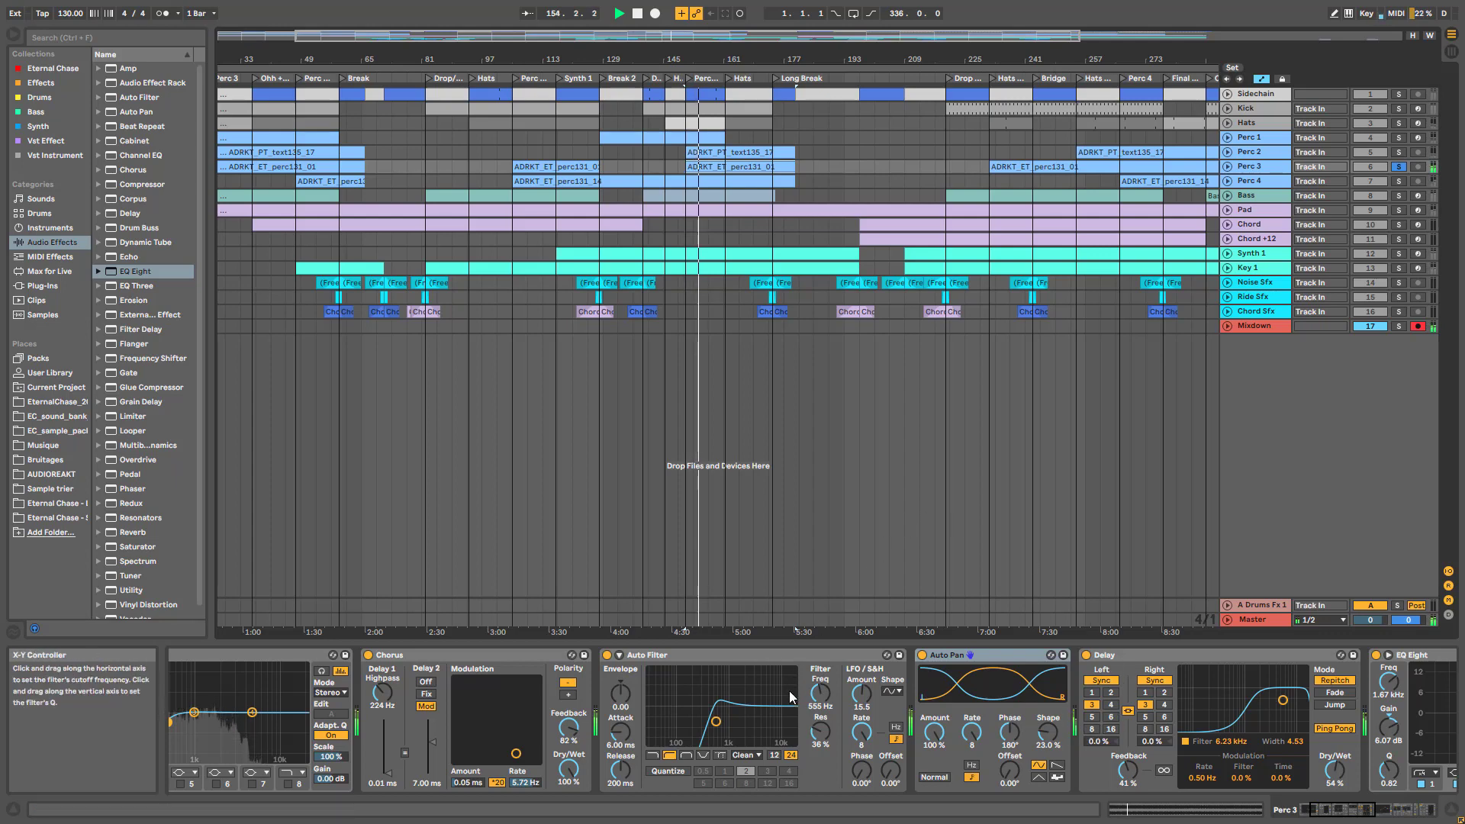
Browse Perc 3's chain through EQ Eight, reverb, Limiter and Compressor
click(1347, 815)
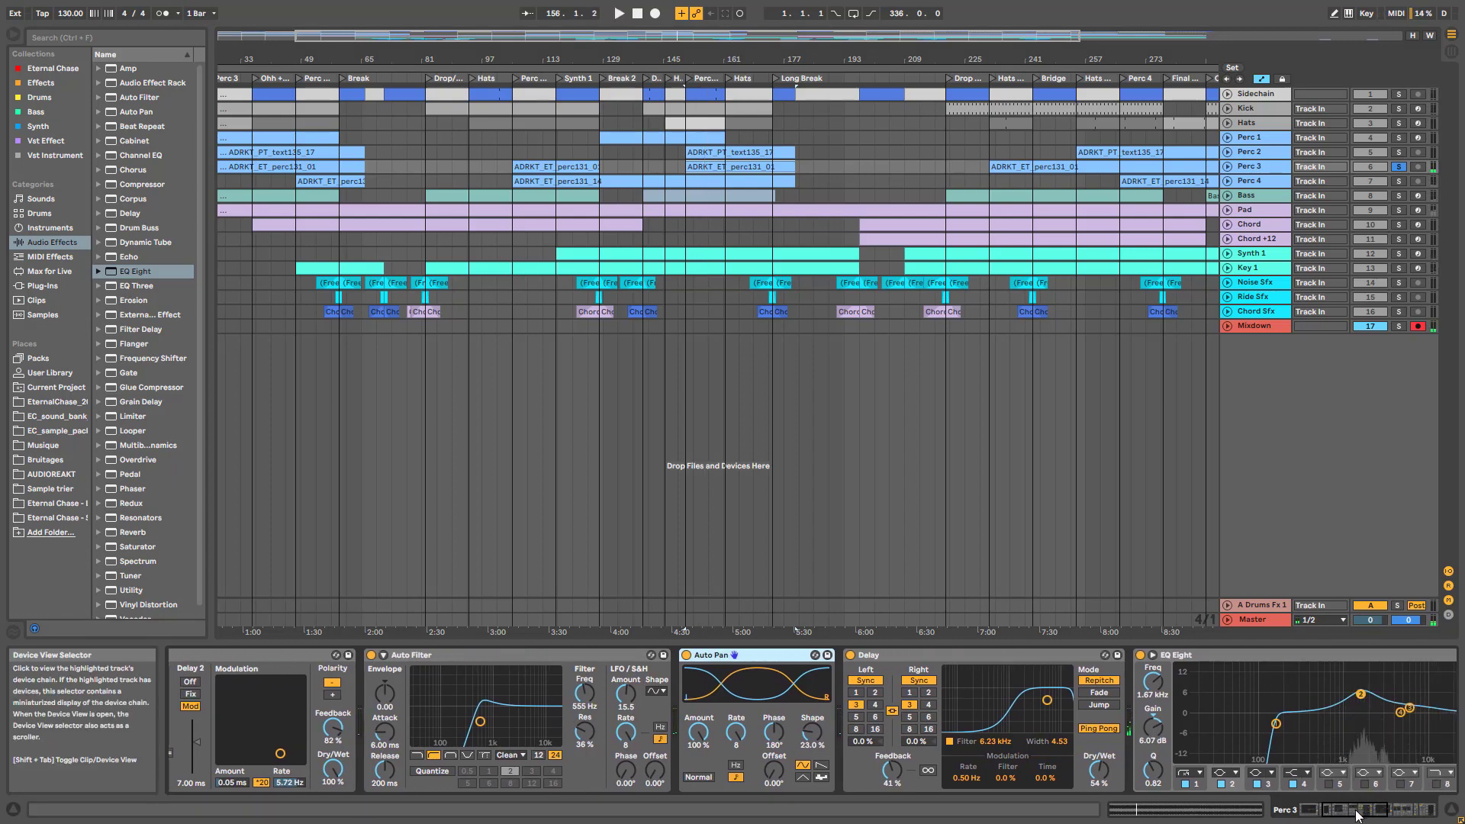
click(1361, 813)
click(1379, 815)
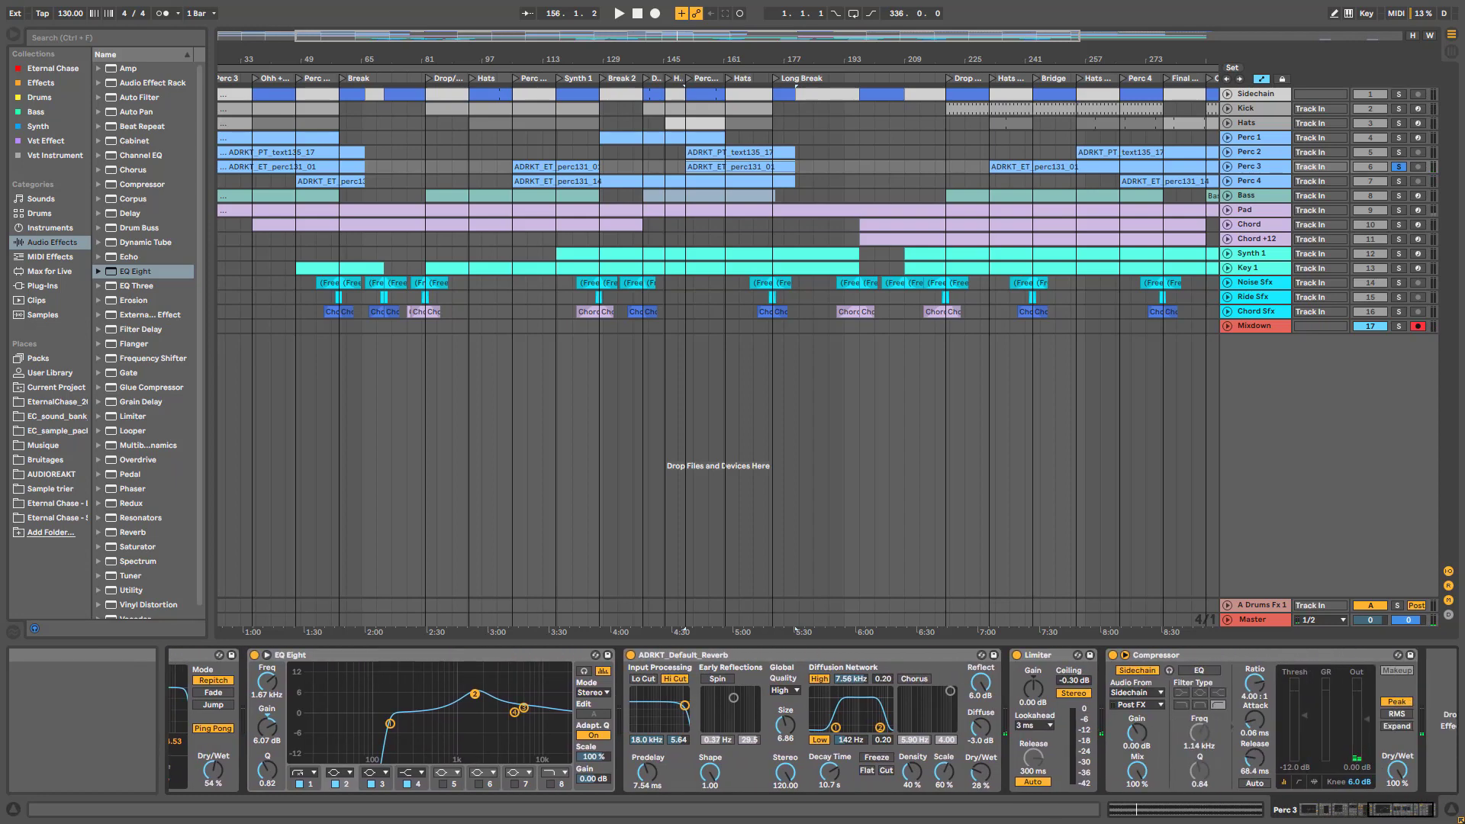
Select Perc 4, solo it alongside Perc 3, and play from bar 151
click(1263, 182)
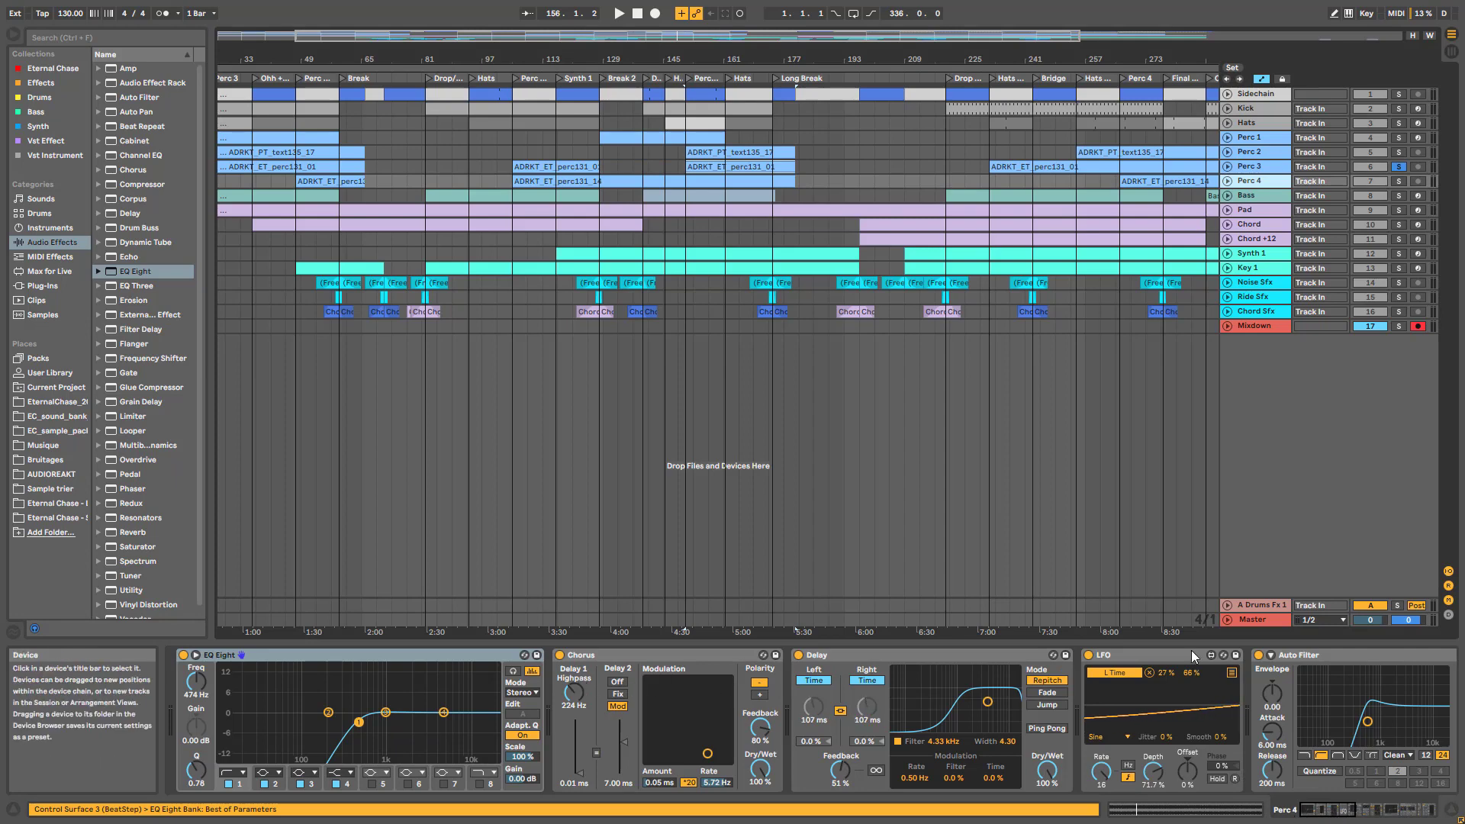
scroll(894, 677, down, 10)
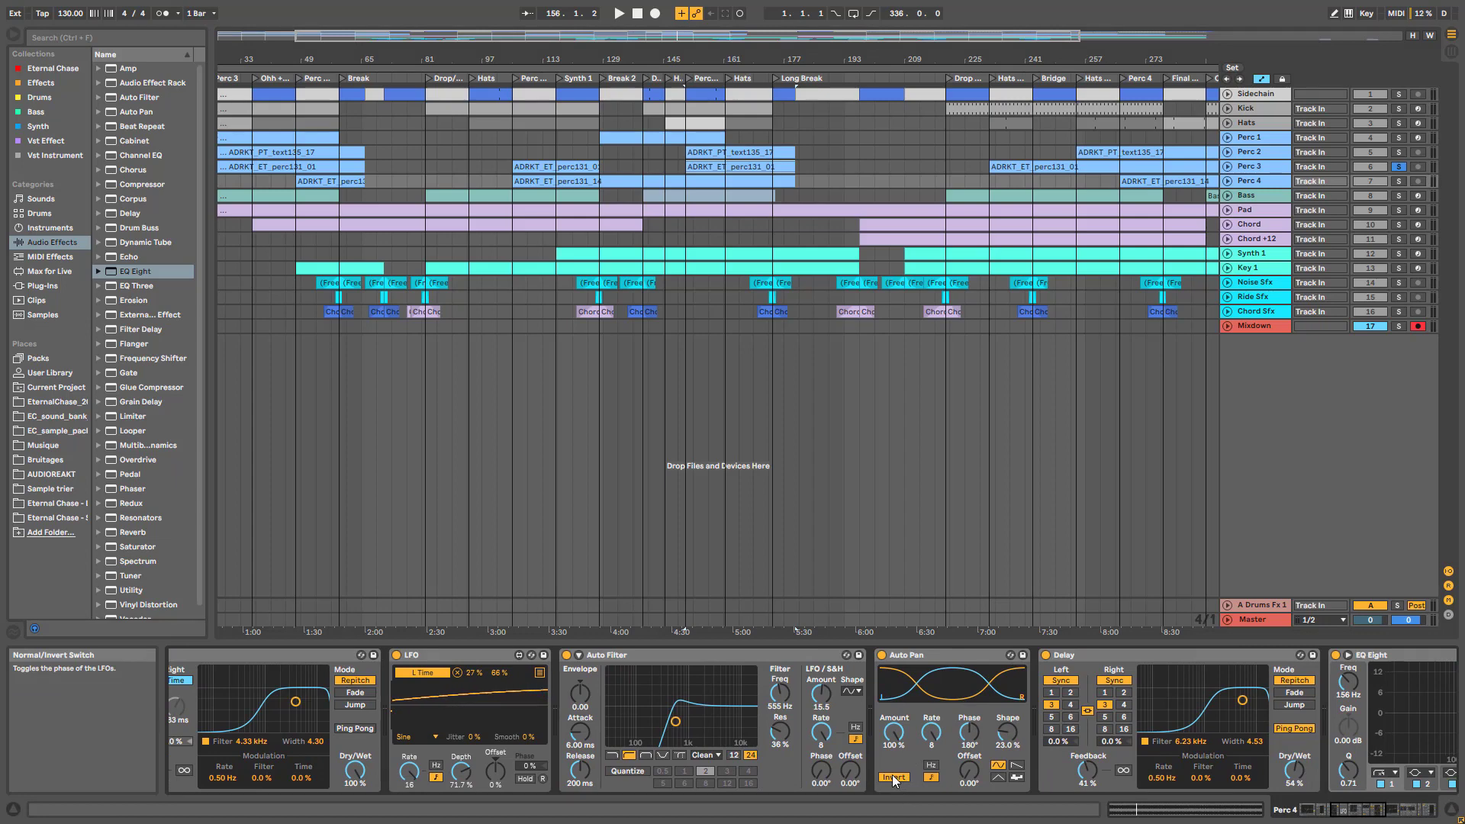
click(1276, 171)
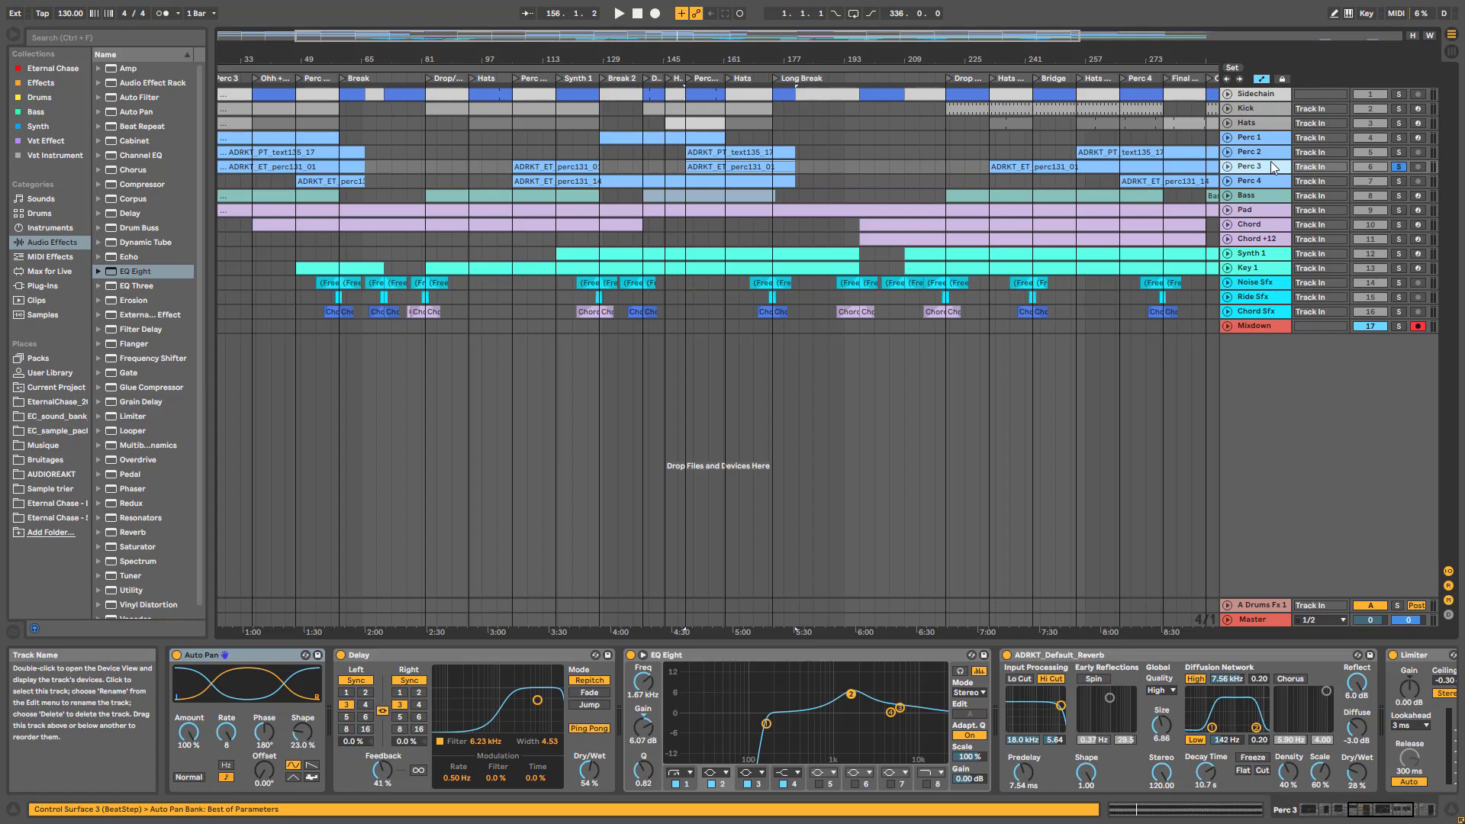
click(1261, 183)
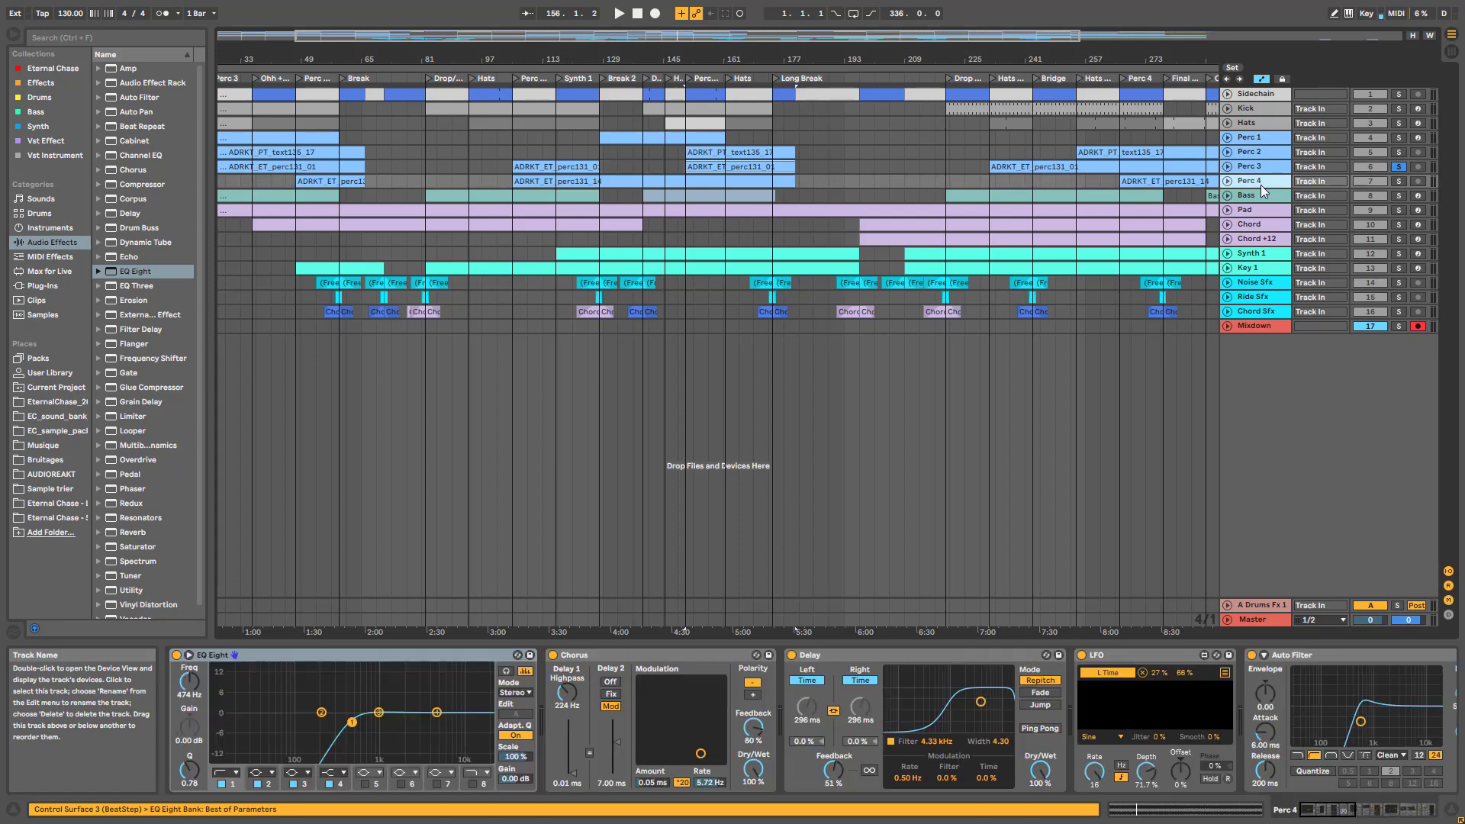
click(1398, 181)
key(space)
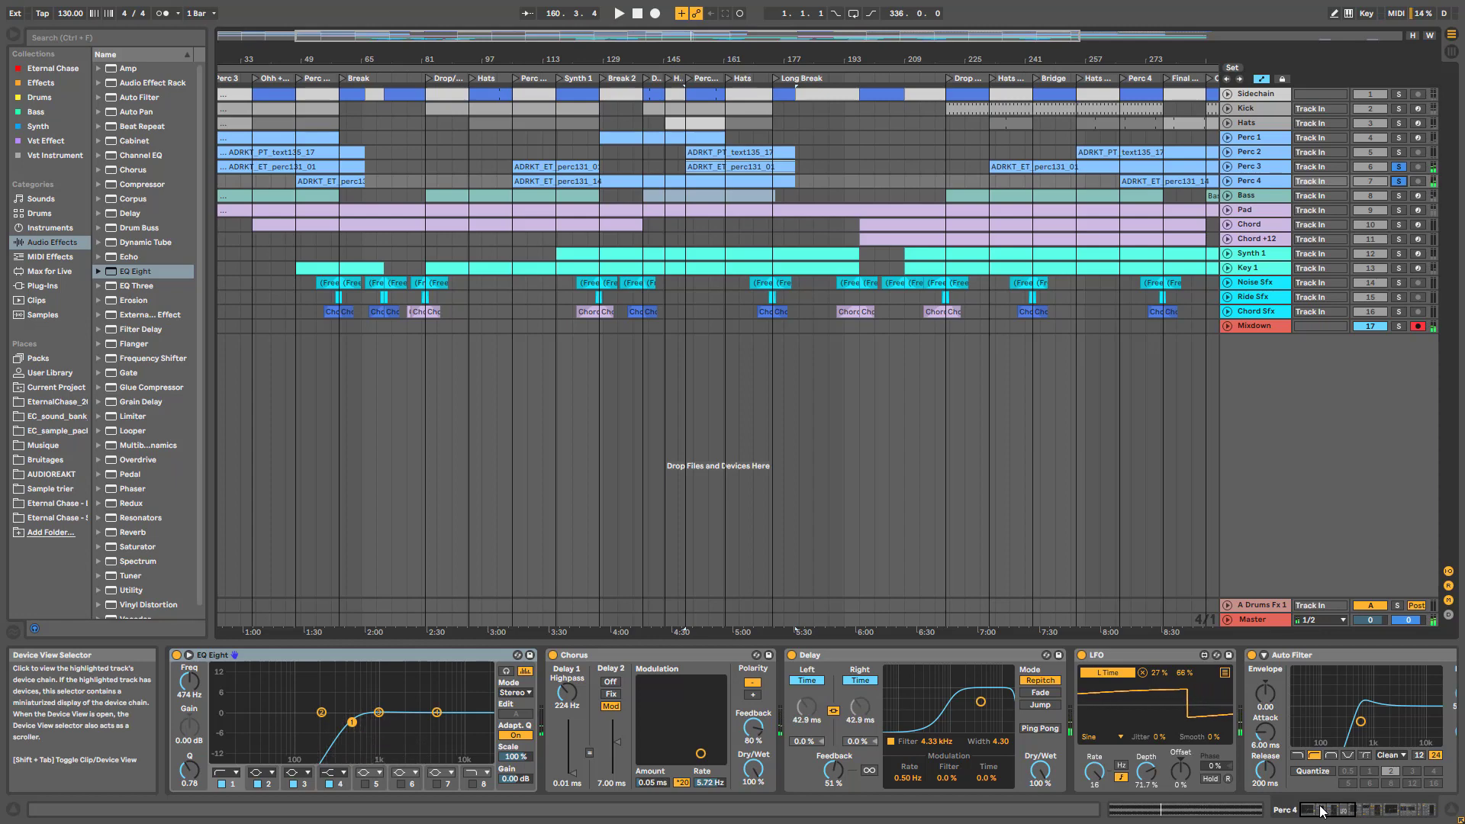
Try adjusting Perc 4's Delay time, then leave Perc 4 soloed alone and play from bar 151
drag(1322, 811, 1336, 817)
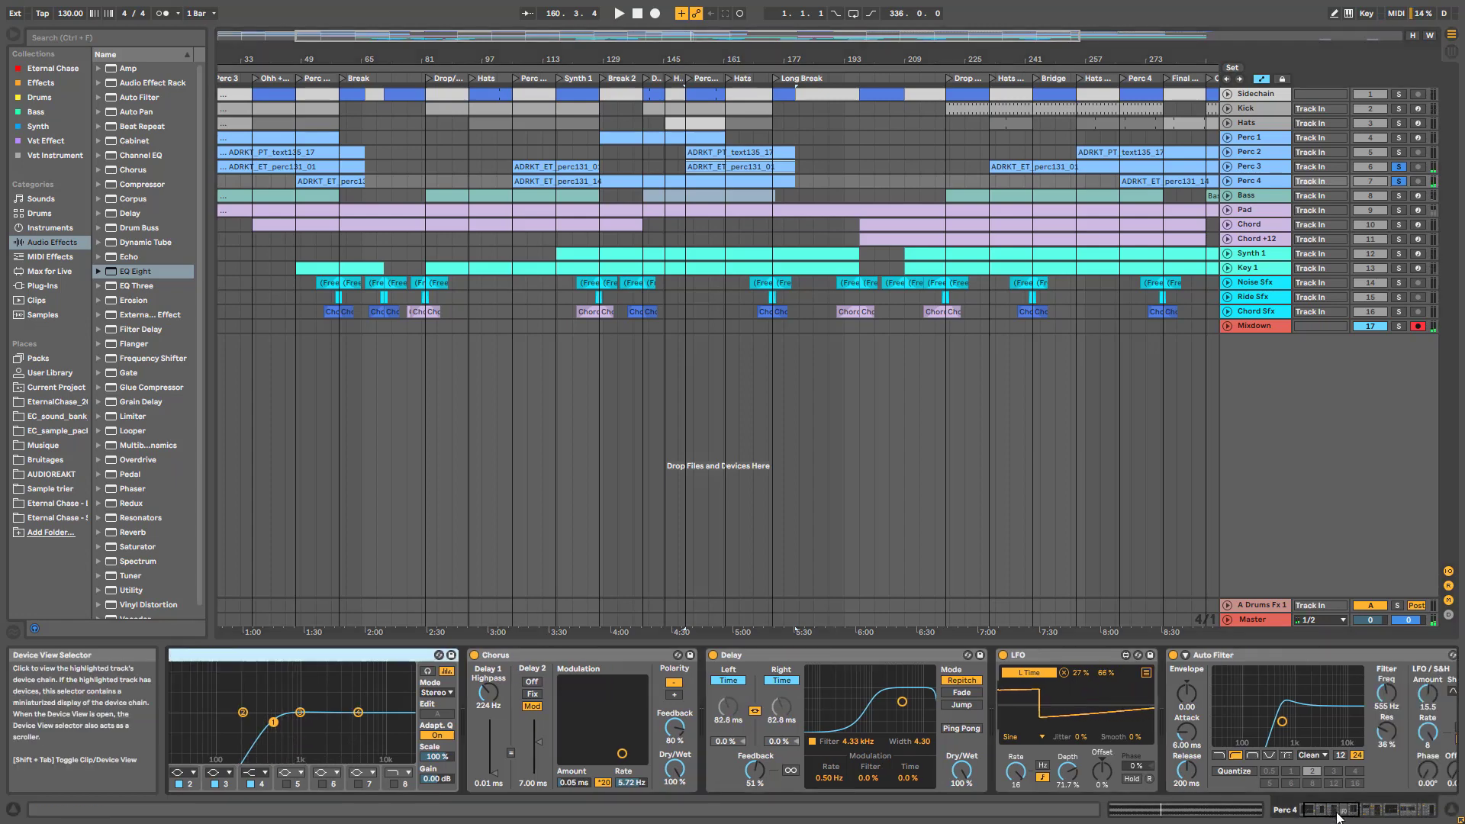
click(642, 702)
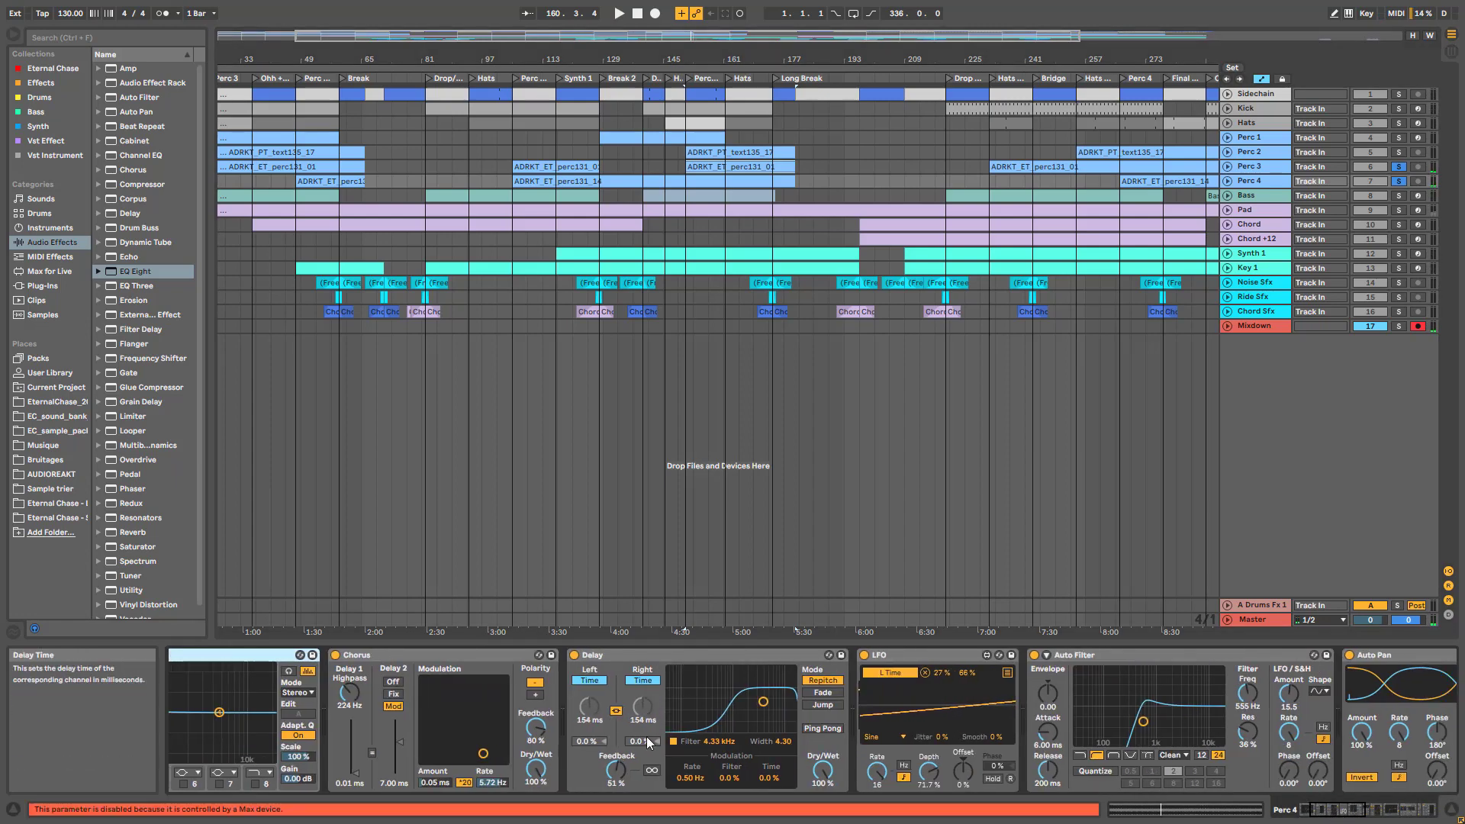
click(641, 706)
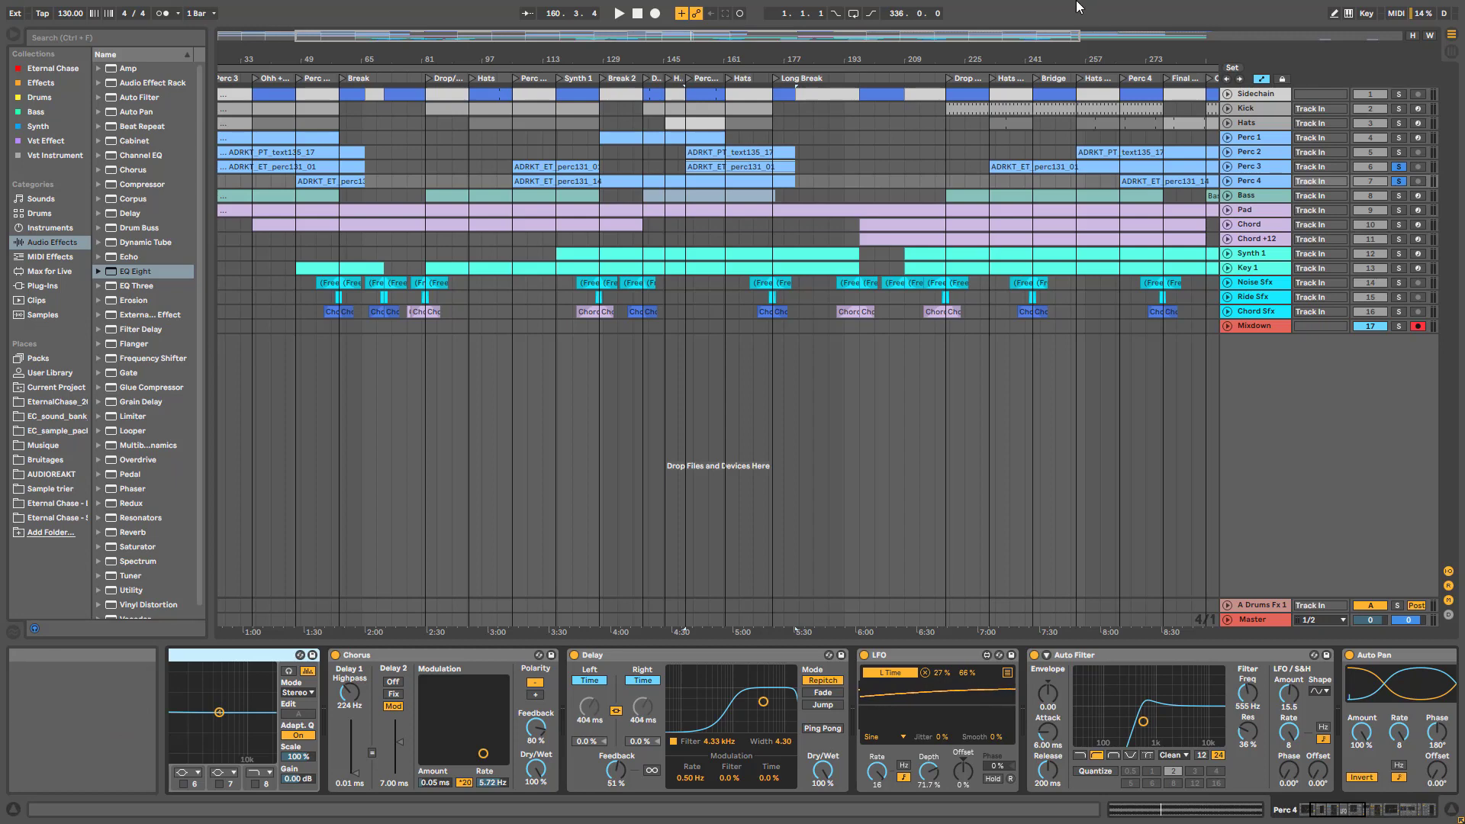
click(1397, 181)
key(space)
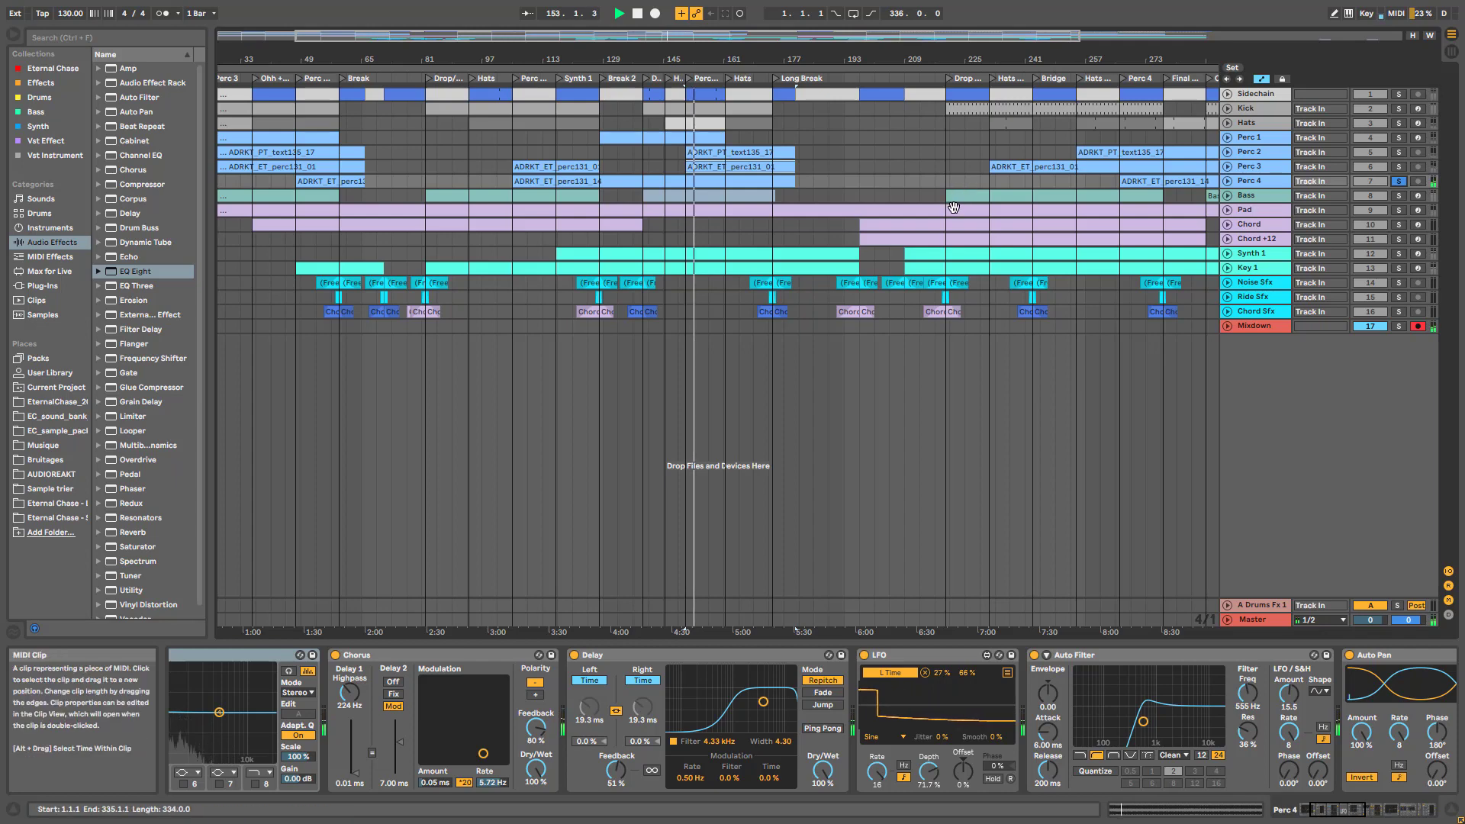
Unfold Perc 4, stop playback near bar 157, and fold it back to normal height
click(1228, 183)
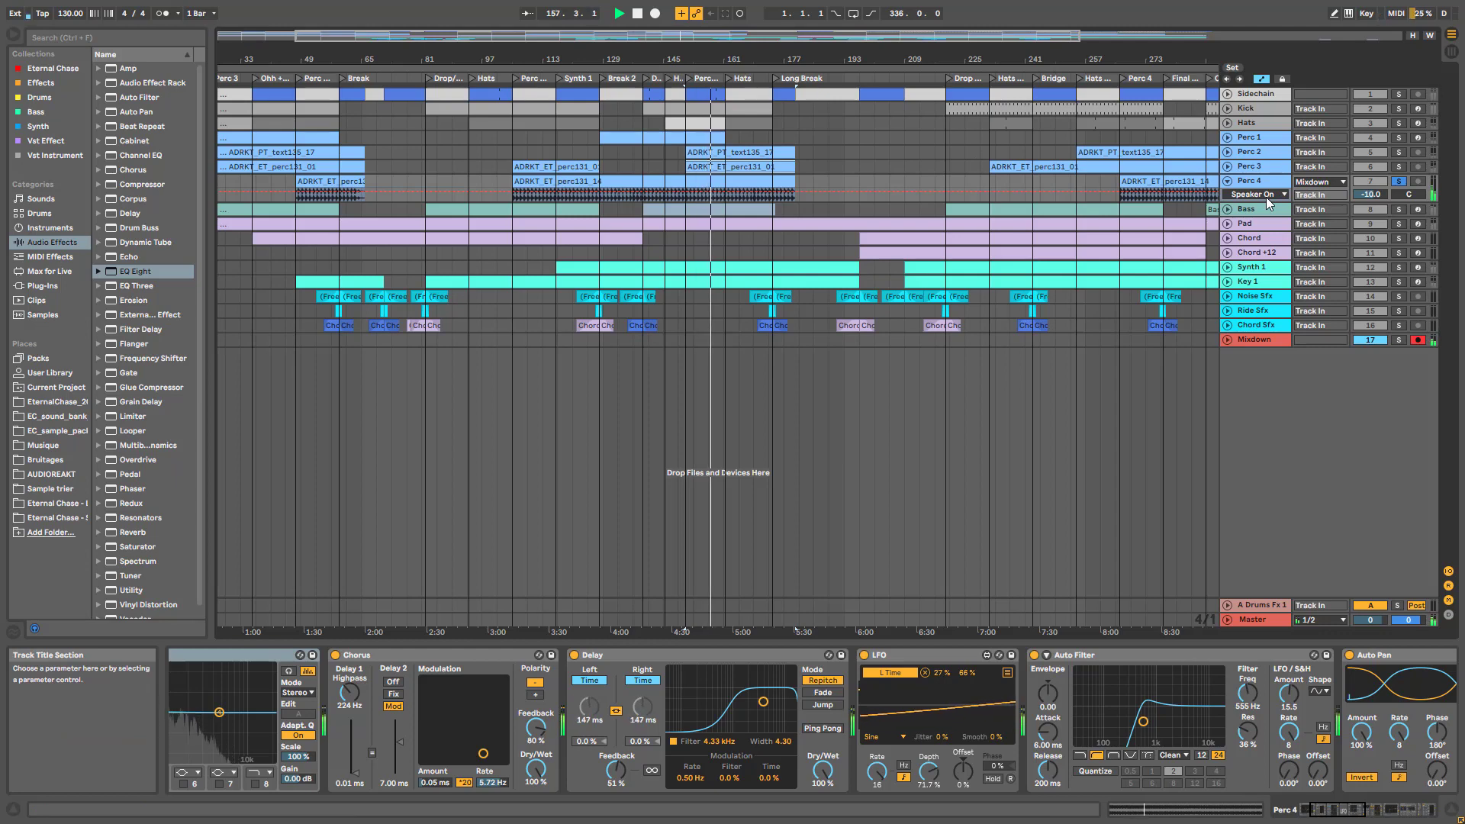
key(space)
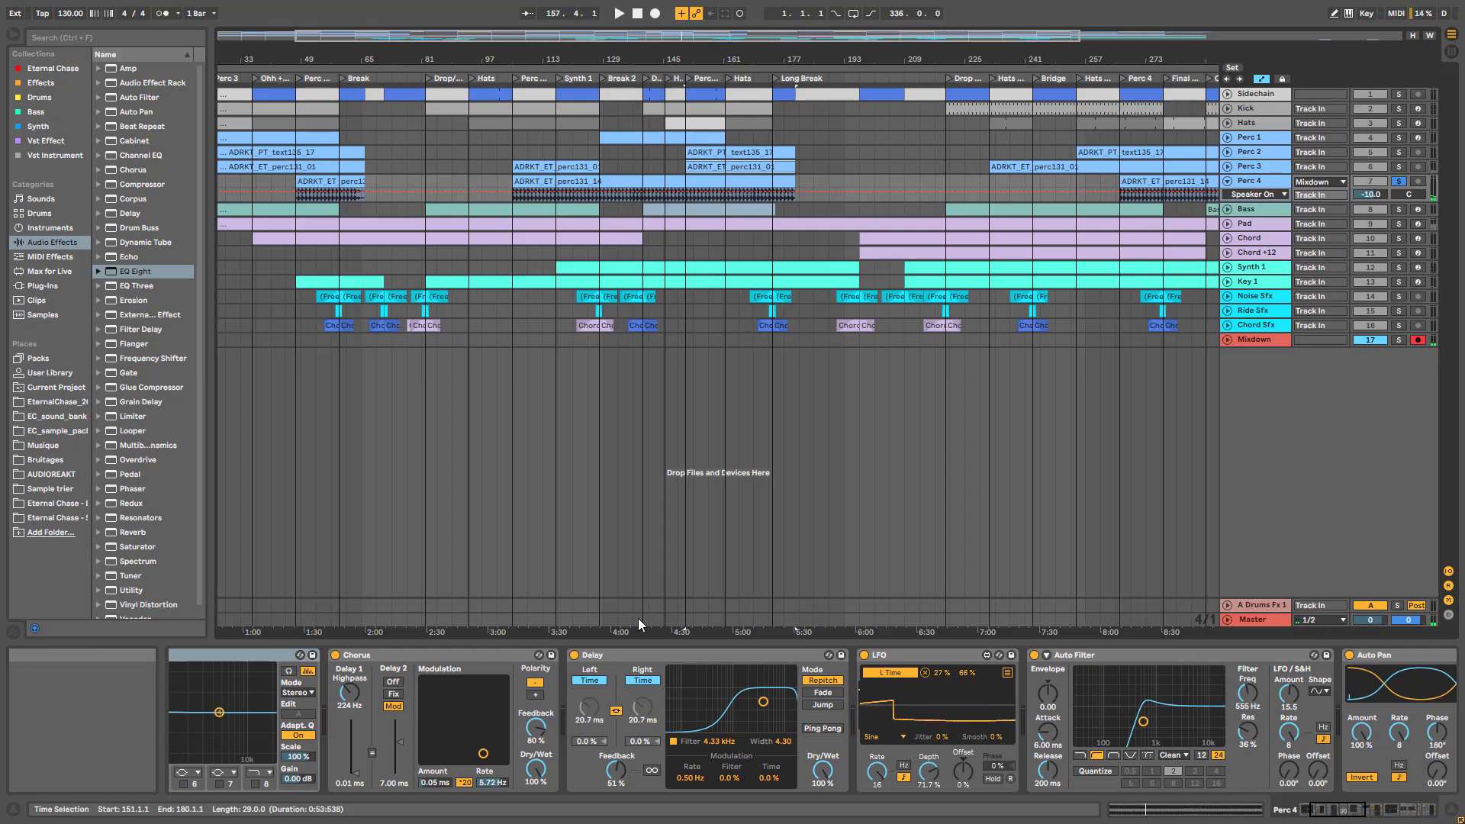
click(1346, 815)
drag(1346, 815, 1413, 811)
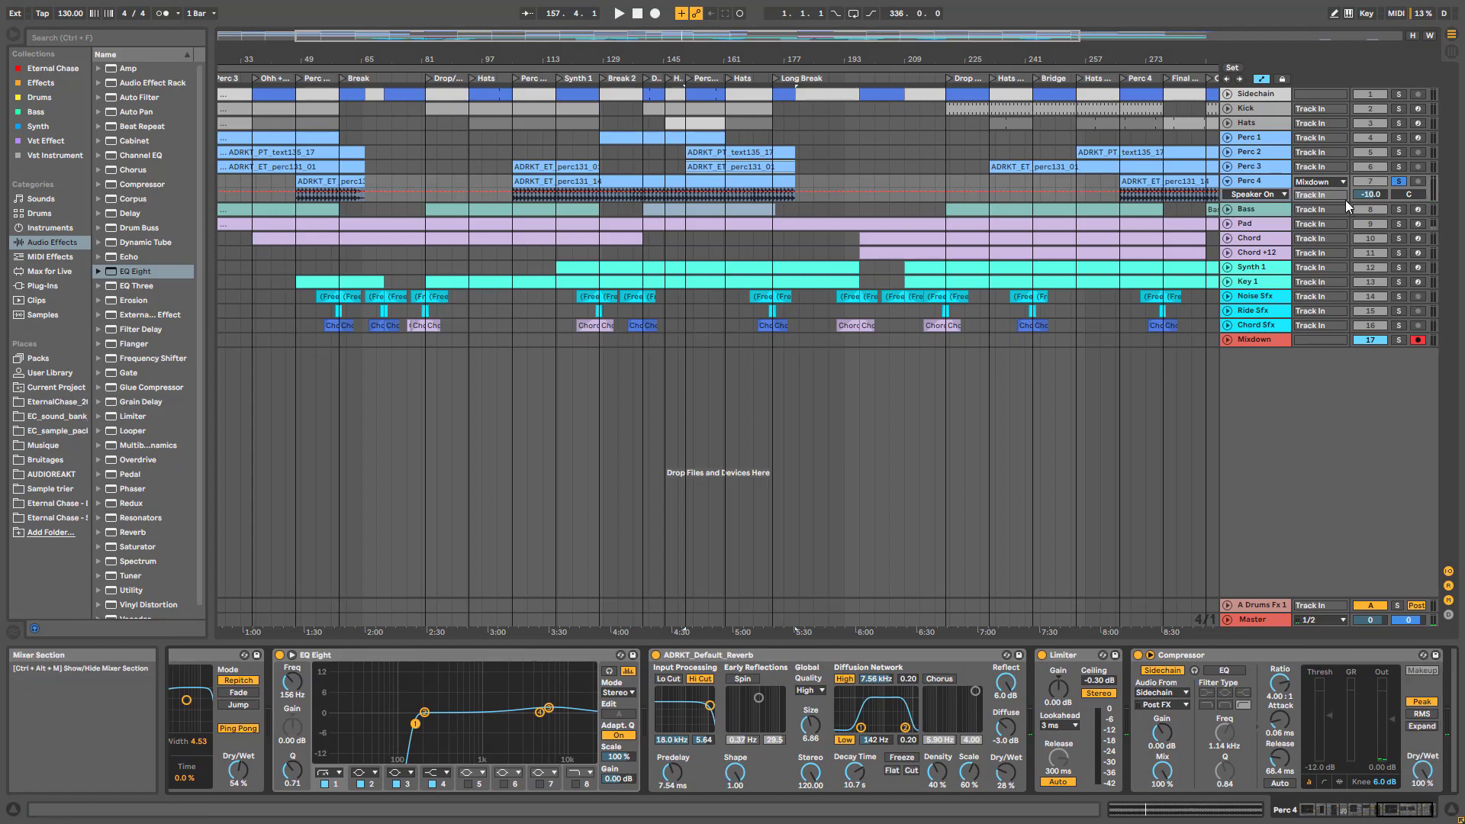
click(1228, 181)
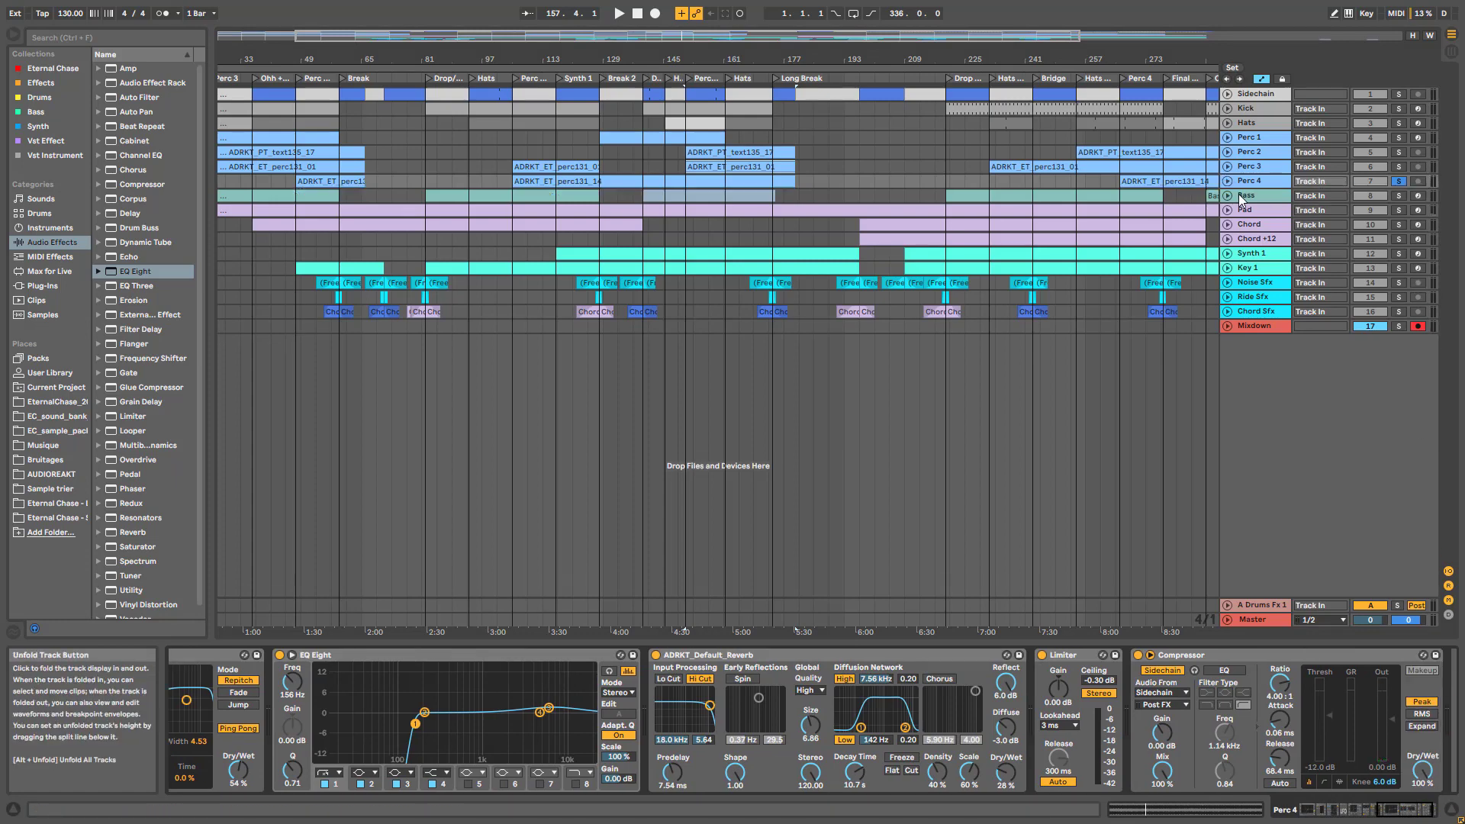
Inspect the Bass track's Operator LFO settings, then show the Pad track's DroneMachine chain
click(1267, 197)
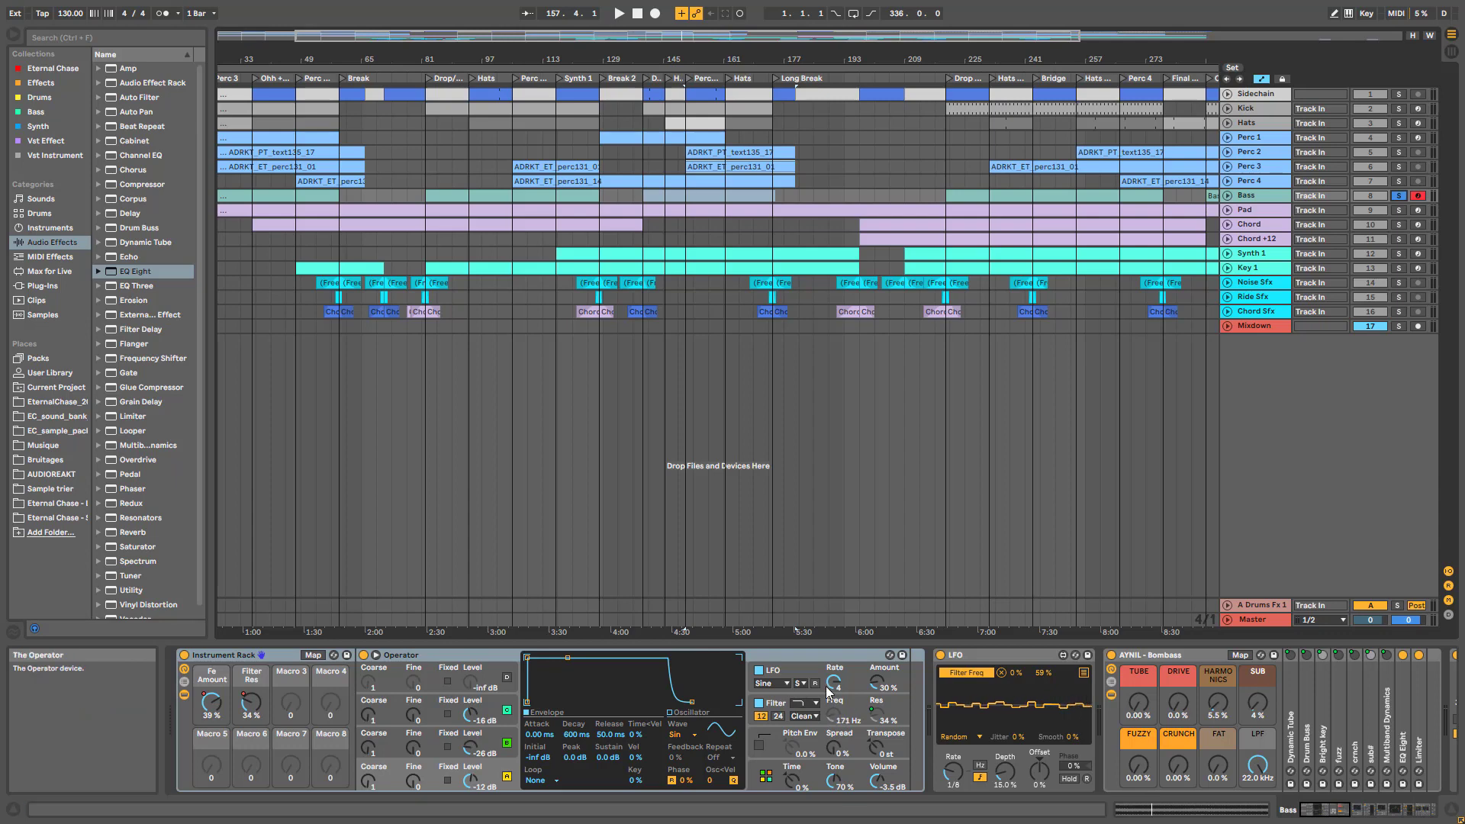
click(804, 671)
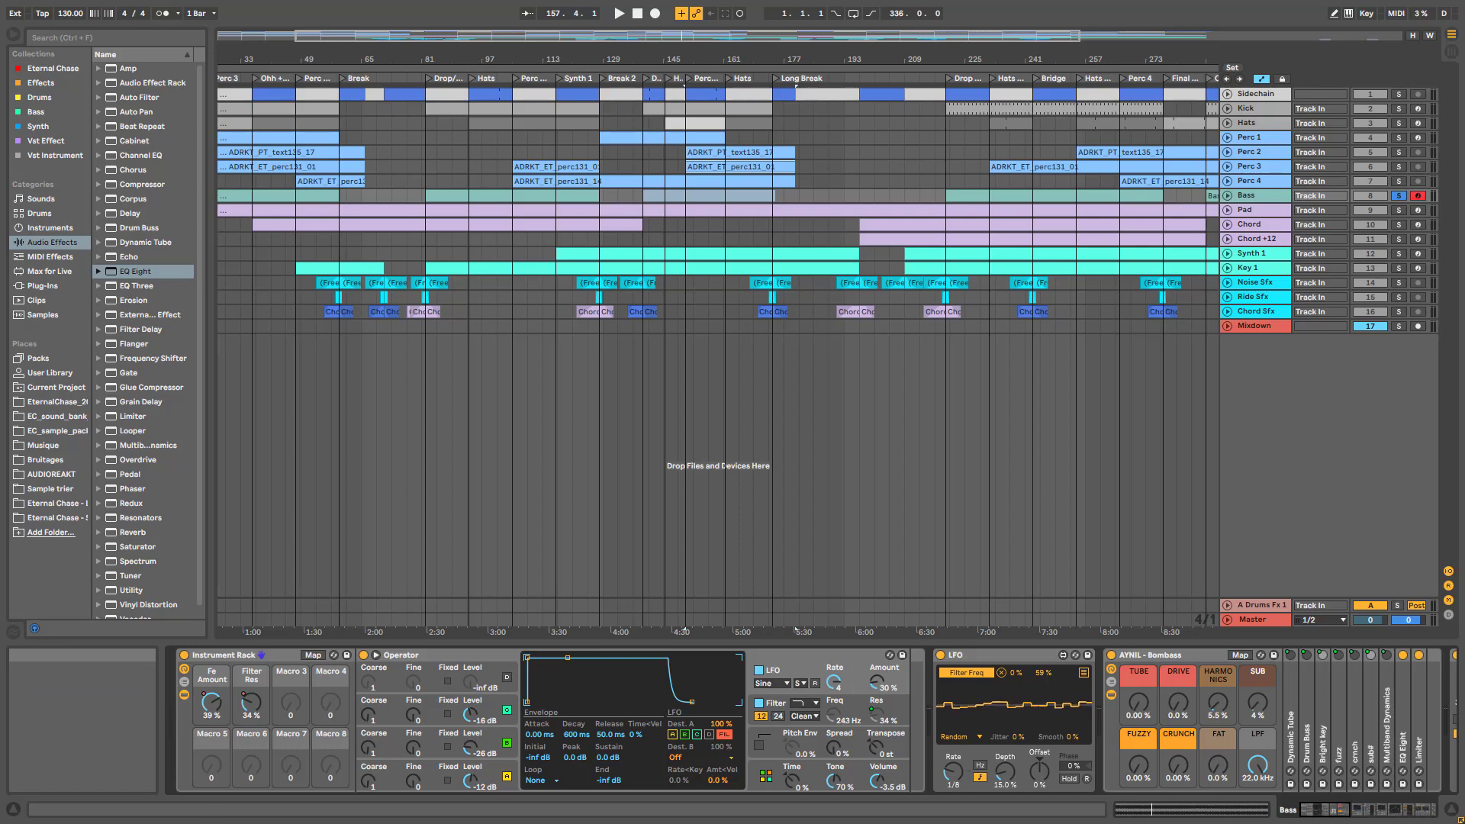
click(1265, 213)
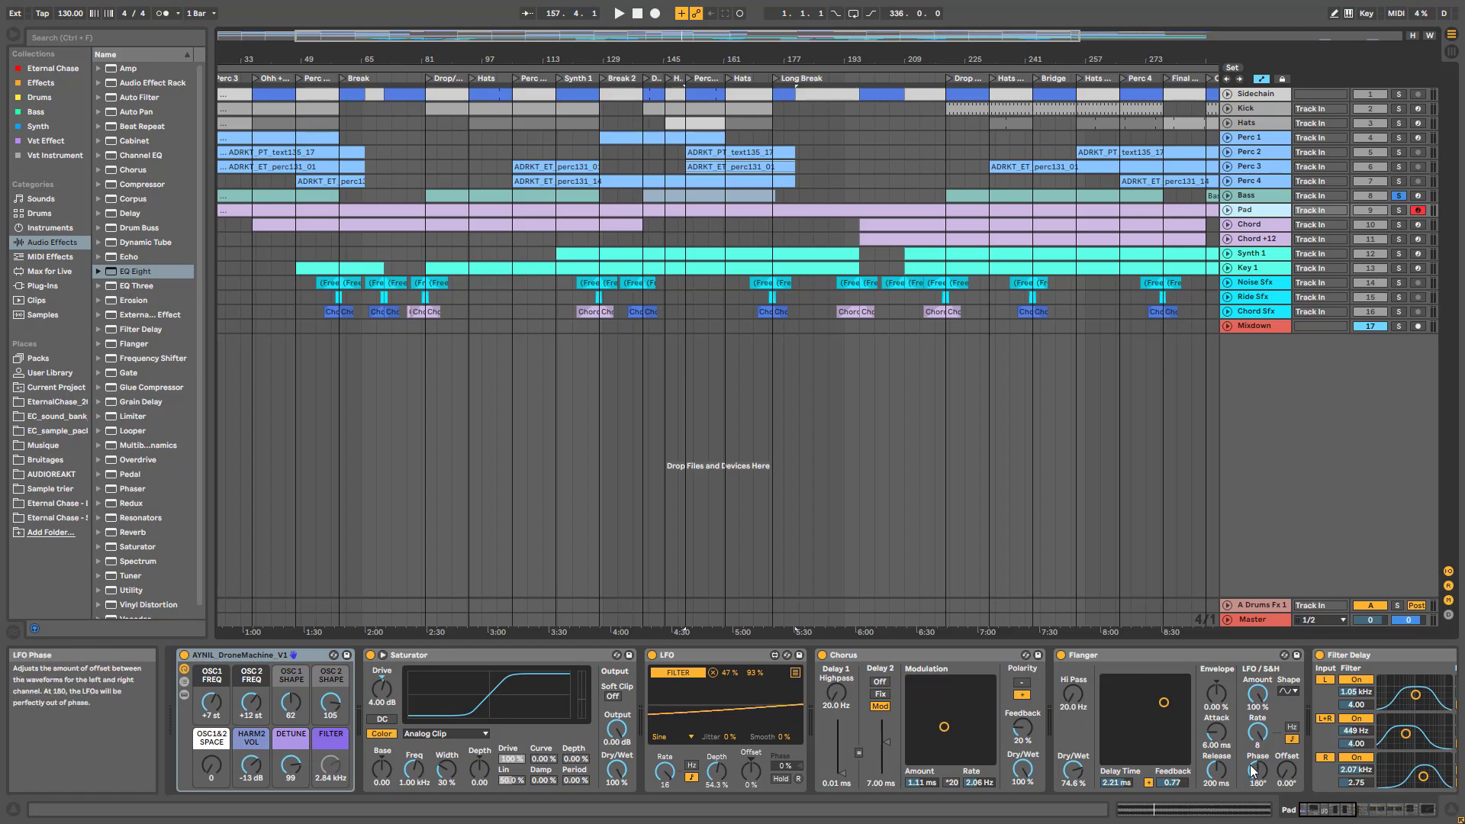
Select the Chord track and scroll through its full device chain
click(1284, 231)
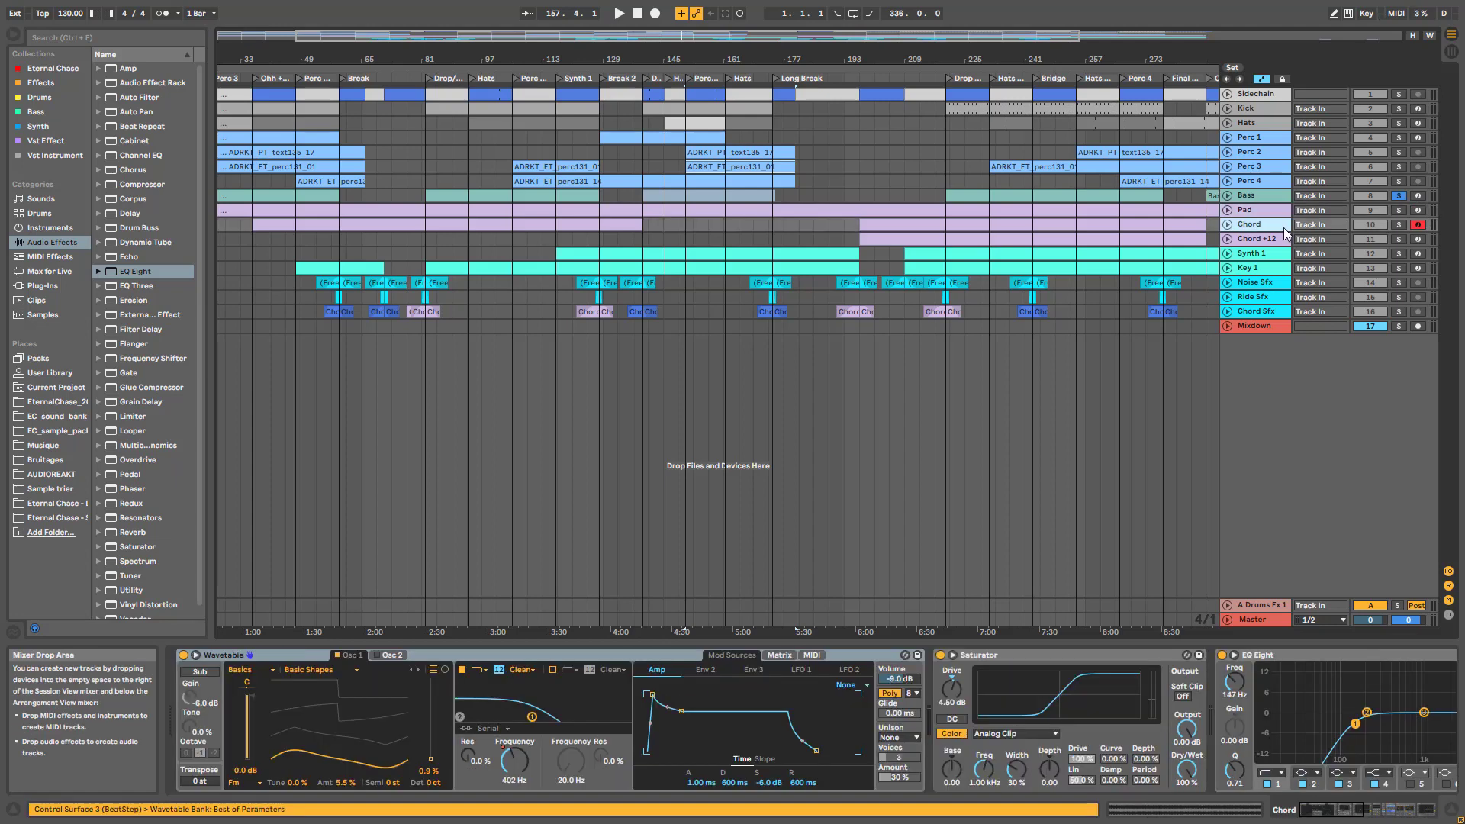
click(1387, 810)
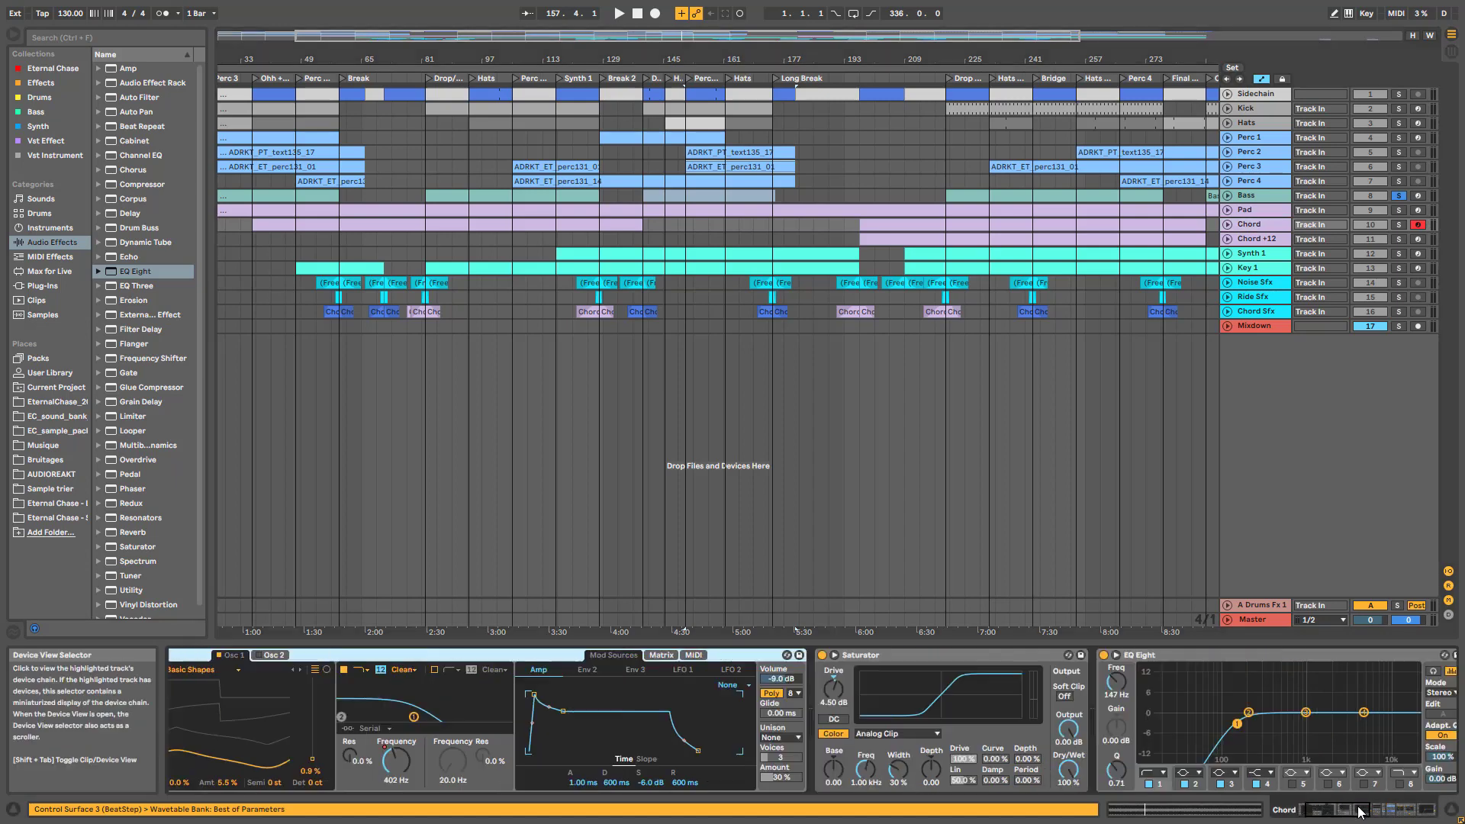
click(1387, 810)
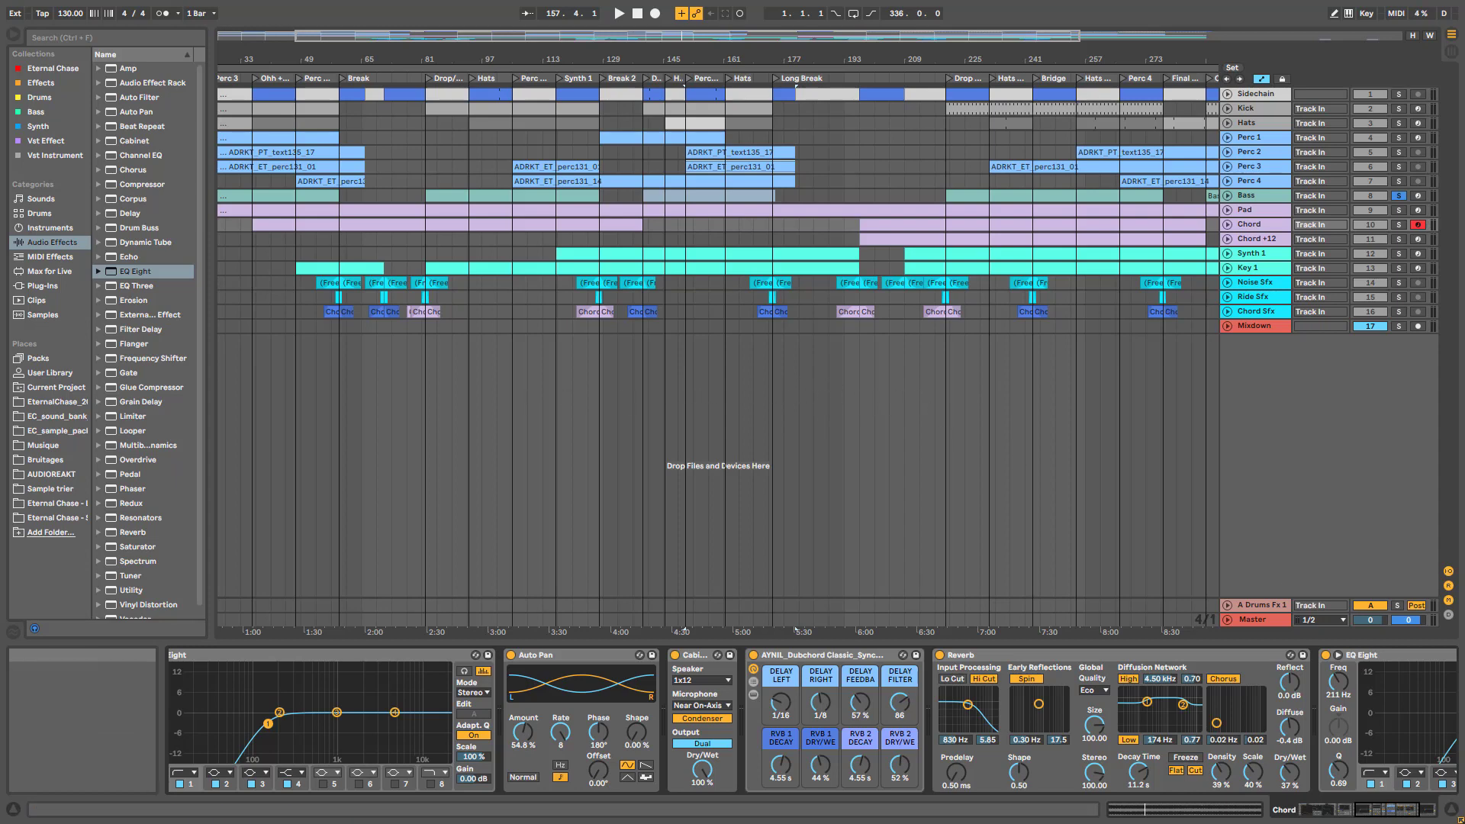
Show Synth 1's Wavetable chain and zoom out to see the arrangement through the Outro
click(1269, 255)
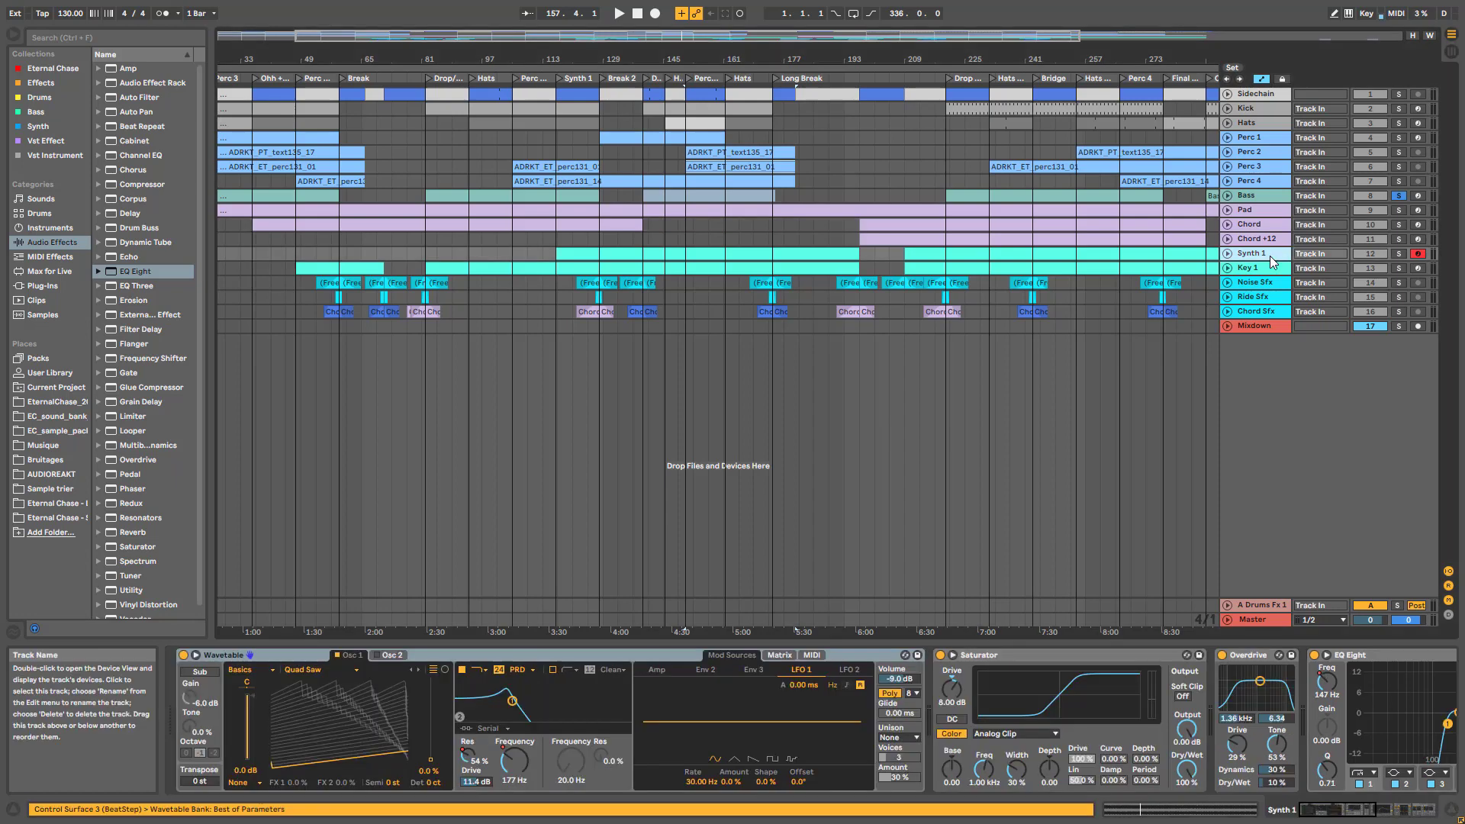
drag(1323, 810, 1270, 818)
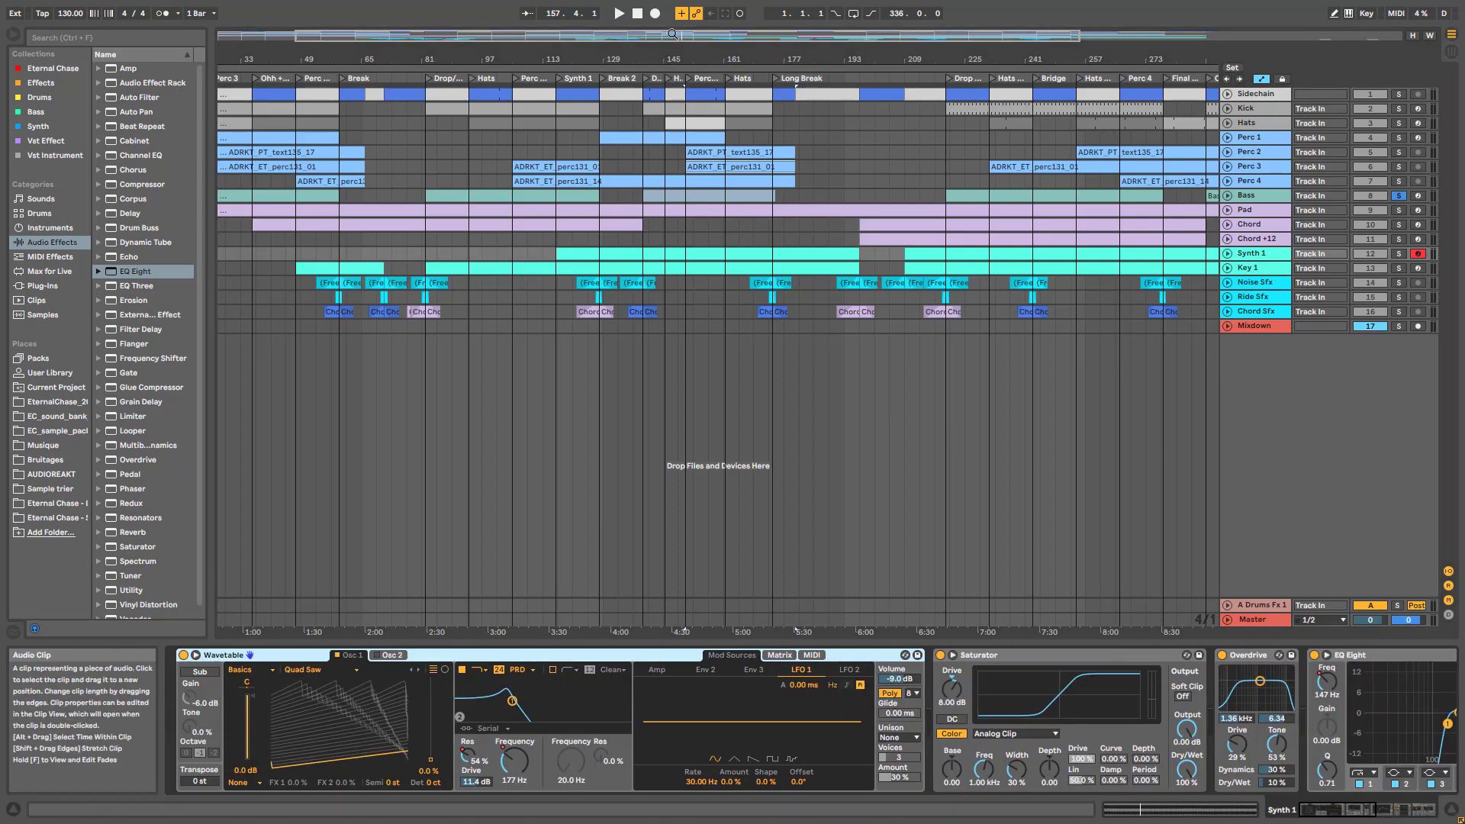
drag(675, 35, 675, 23)
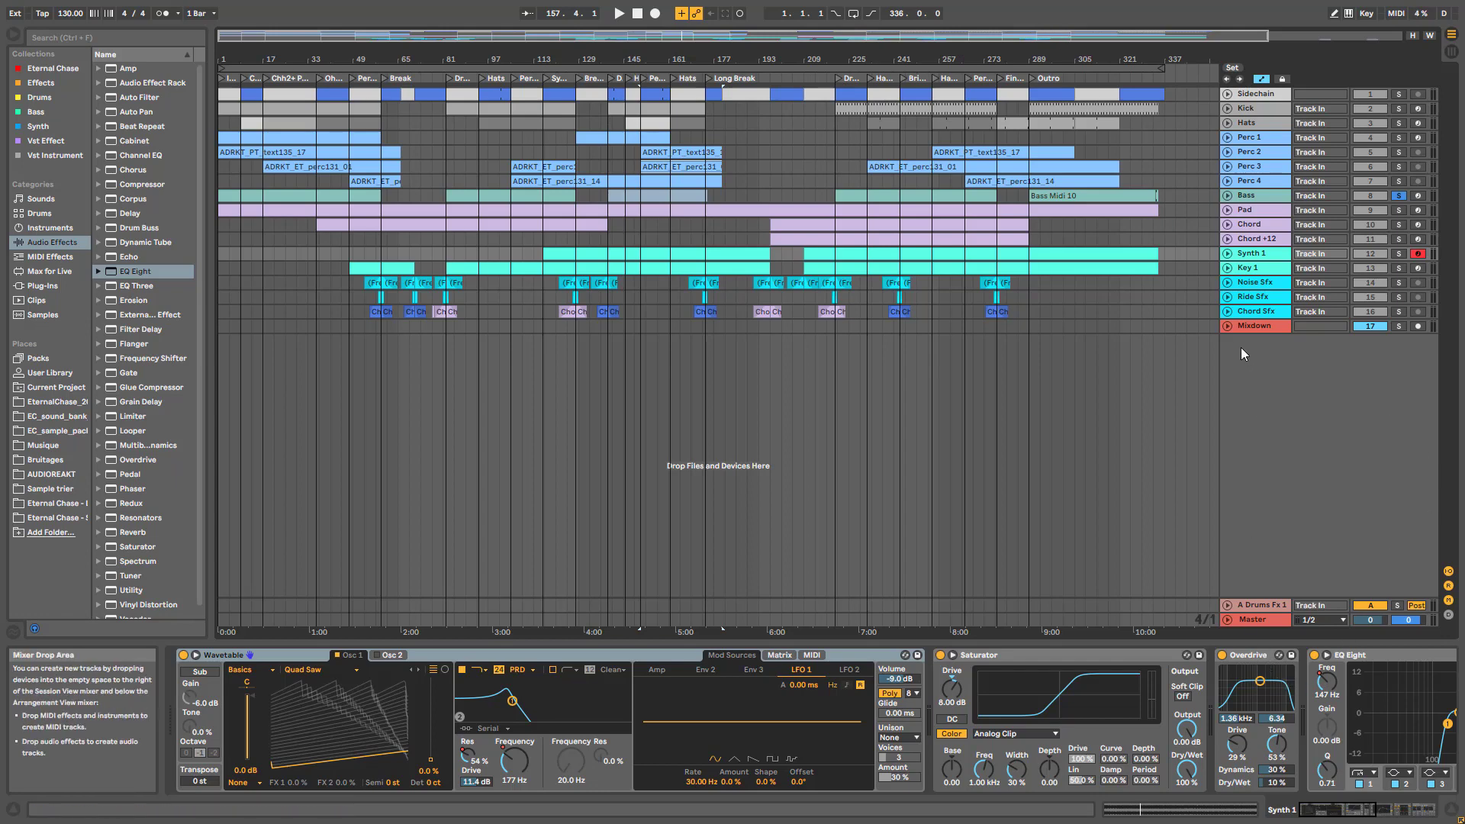
Enlarge Mixdown's RISER KNOB lane, mark bars 309–337 in Perc 1, and select the Hats track
click(1256, 328)
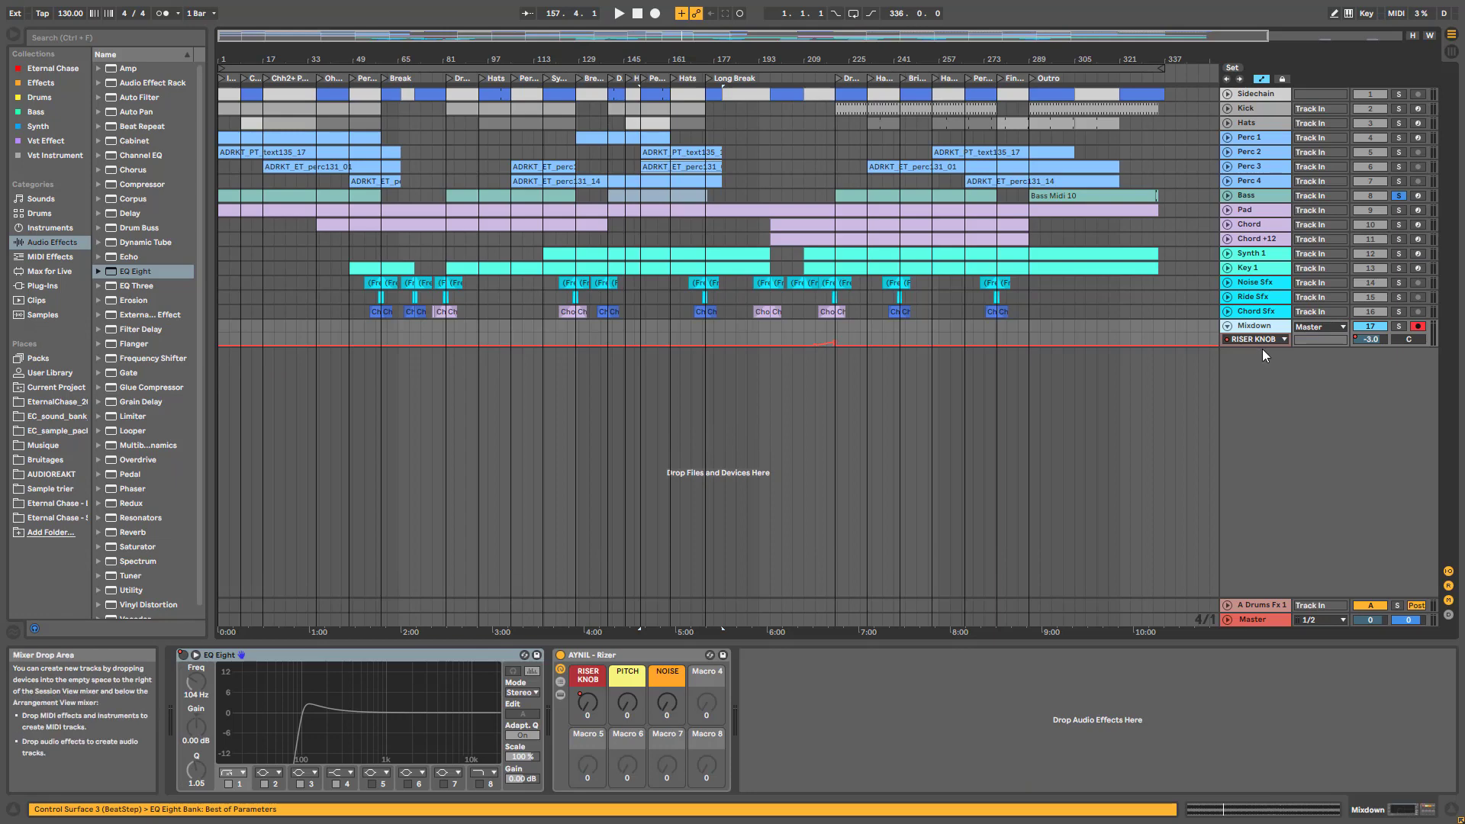
mouse_move(1263, 349)
mouse_down()
mouse_move(1264, 399)
mouse_move(1265, 361)
mouse_up()
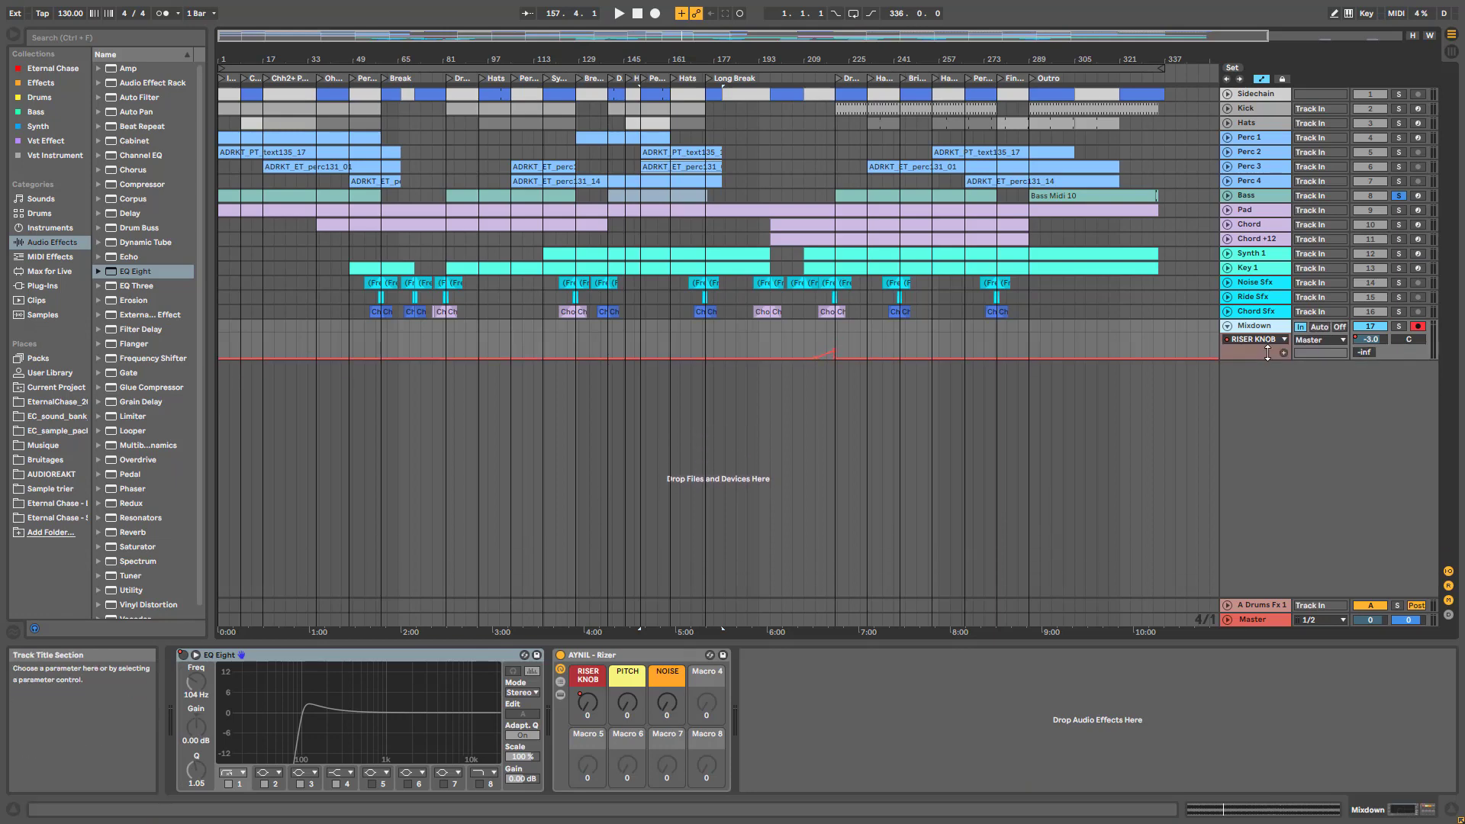
click(1262, 311)
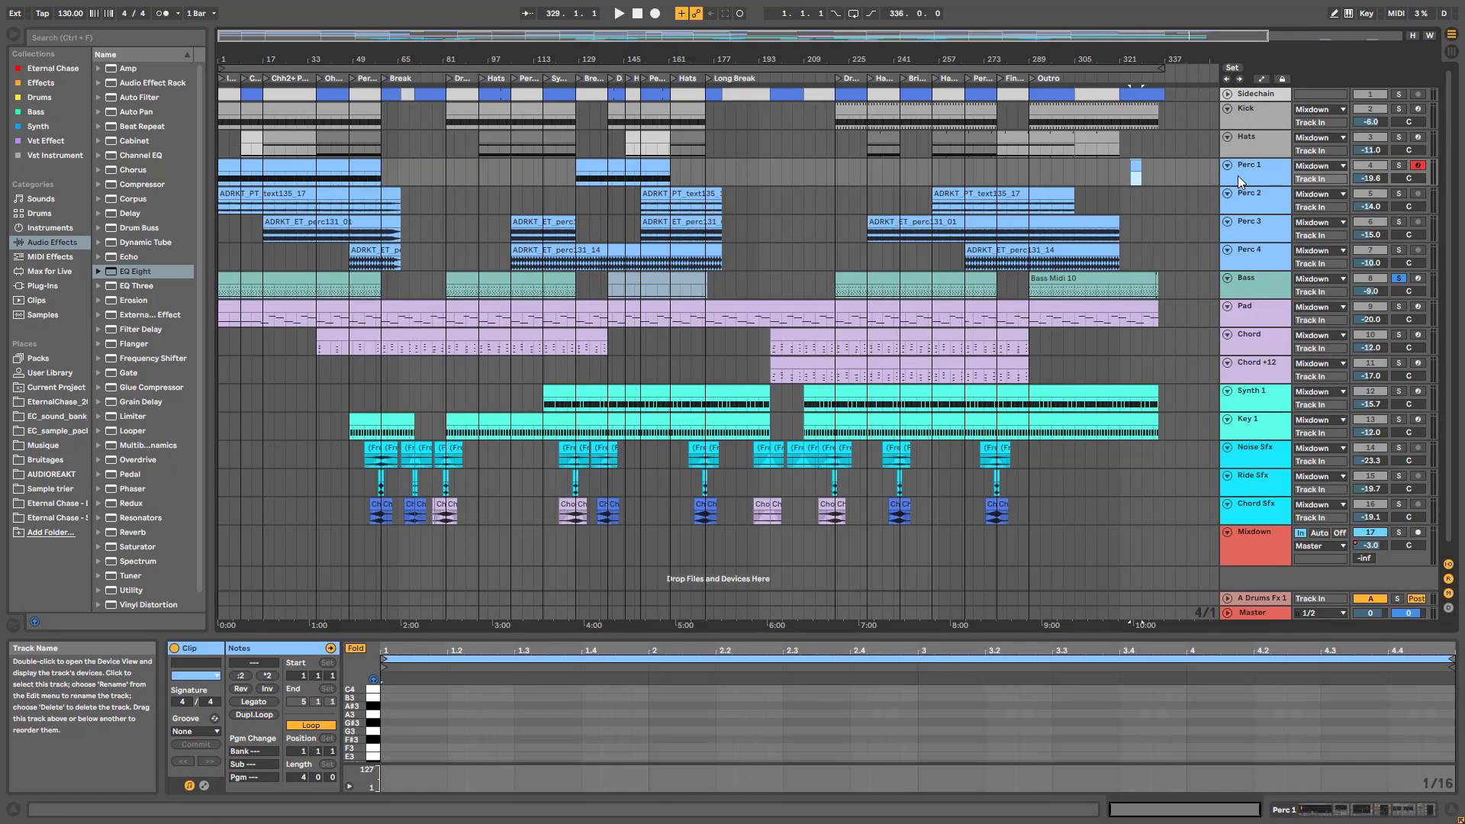
drag(1164, 169, 1086, 170)
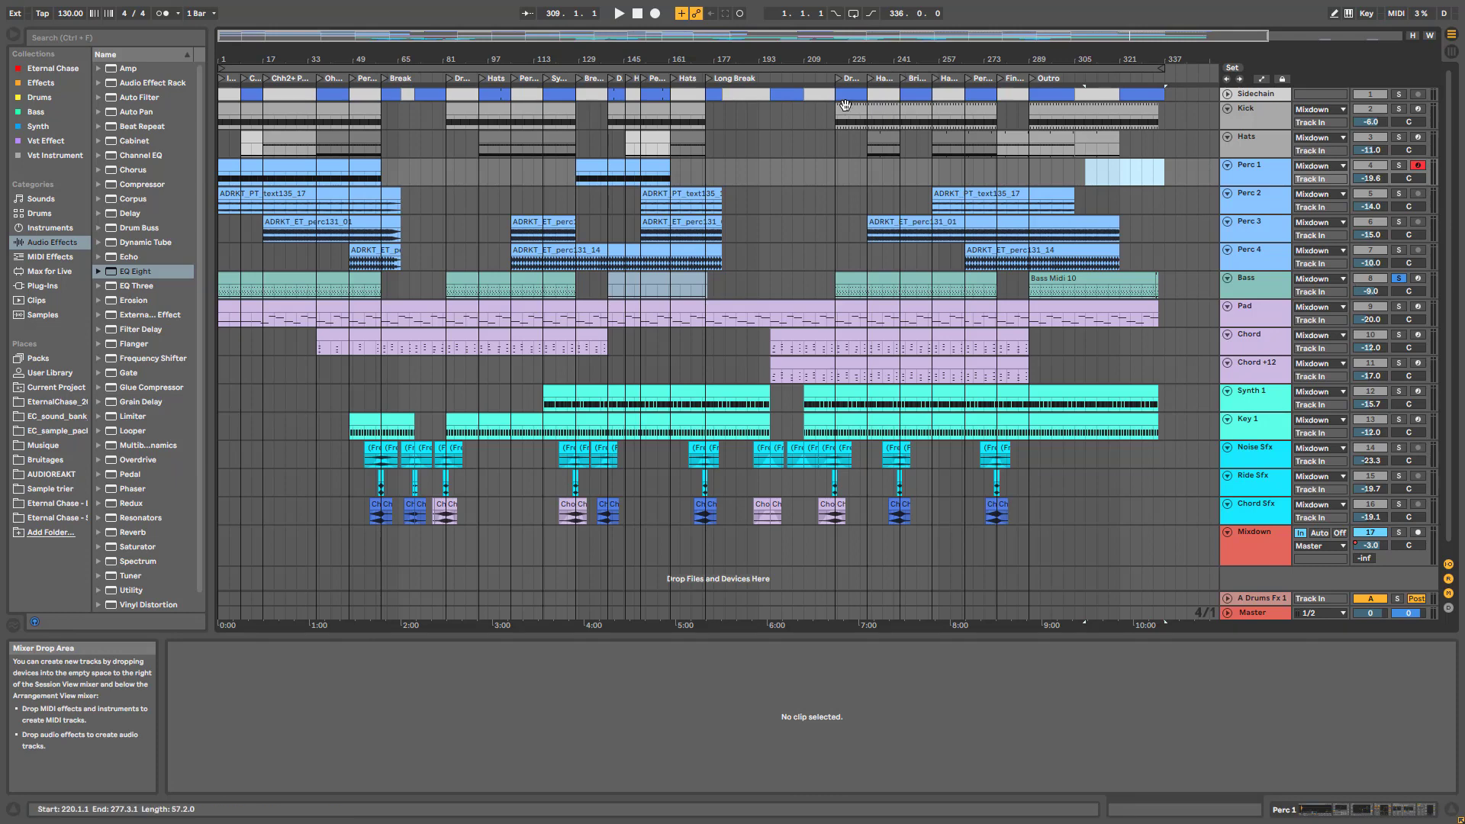
click(1247, 138)
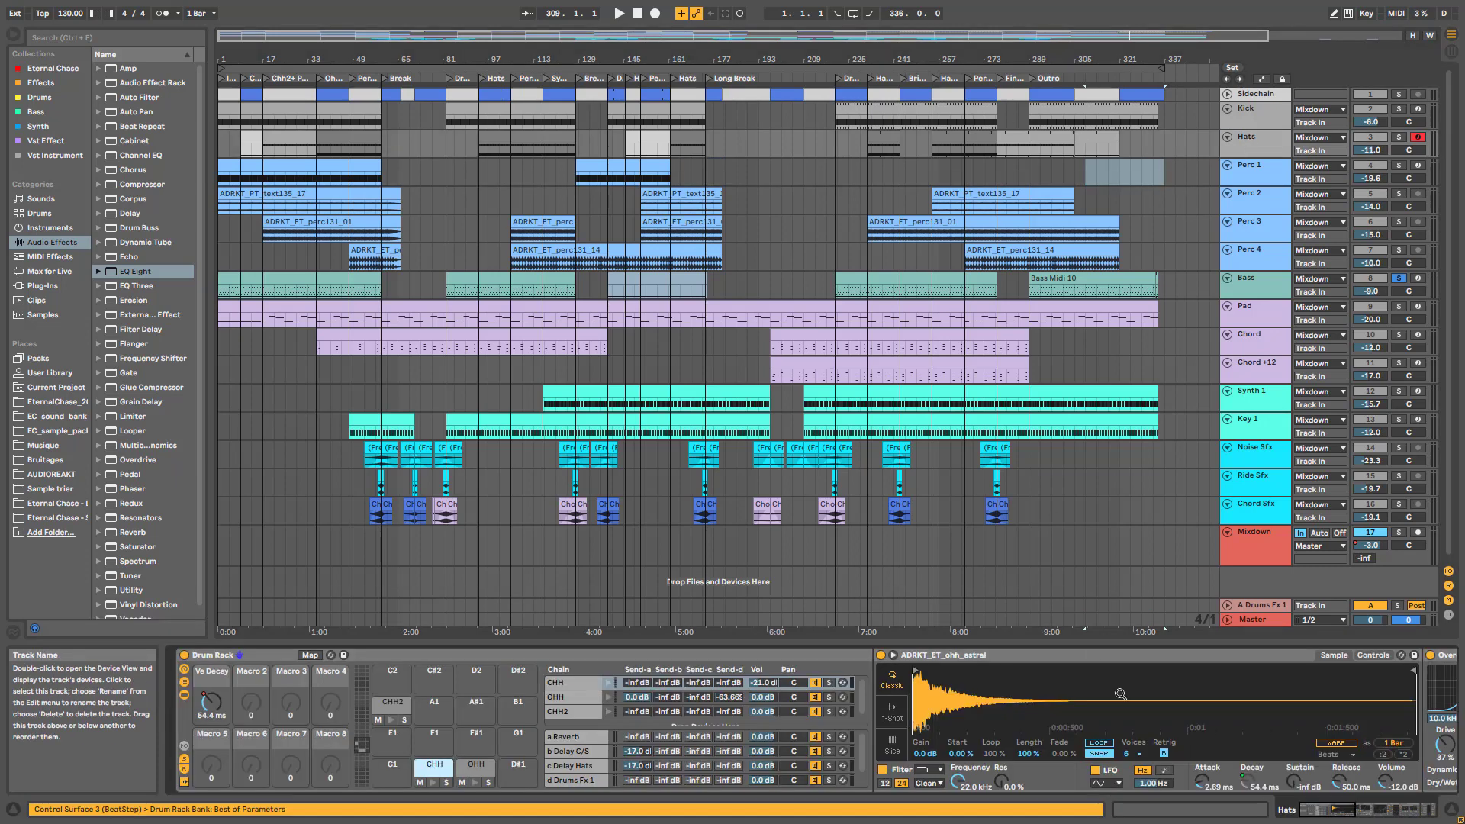
Select the Hats Saturator, solo the Hats track and its CHH pad, and play from bar 17
click(1362, 818)
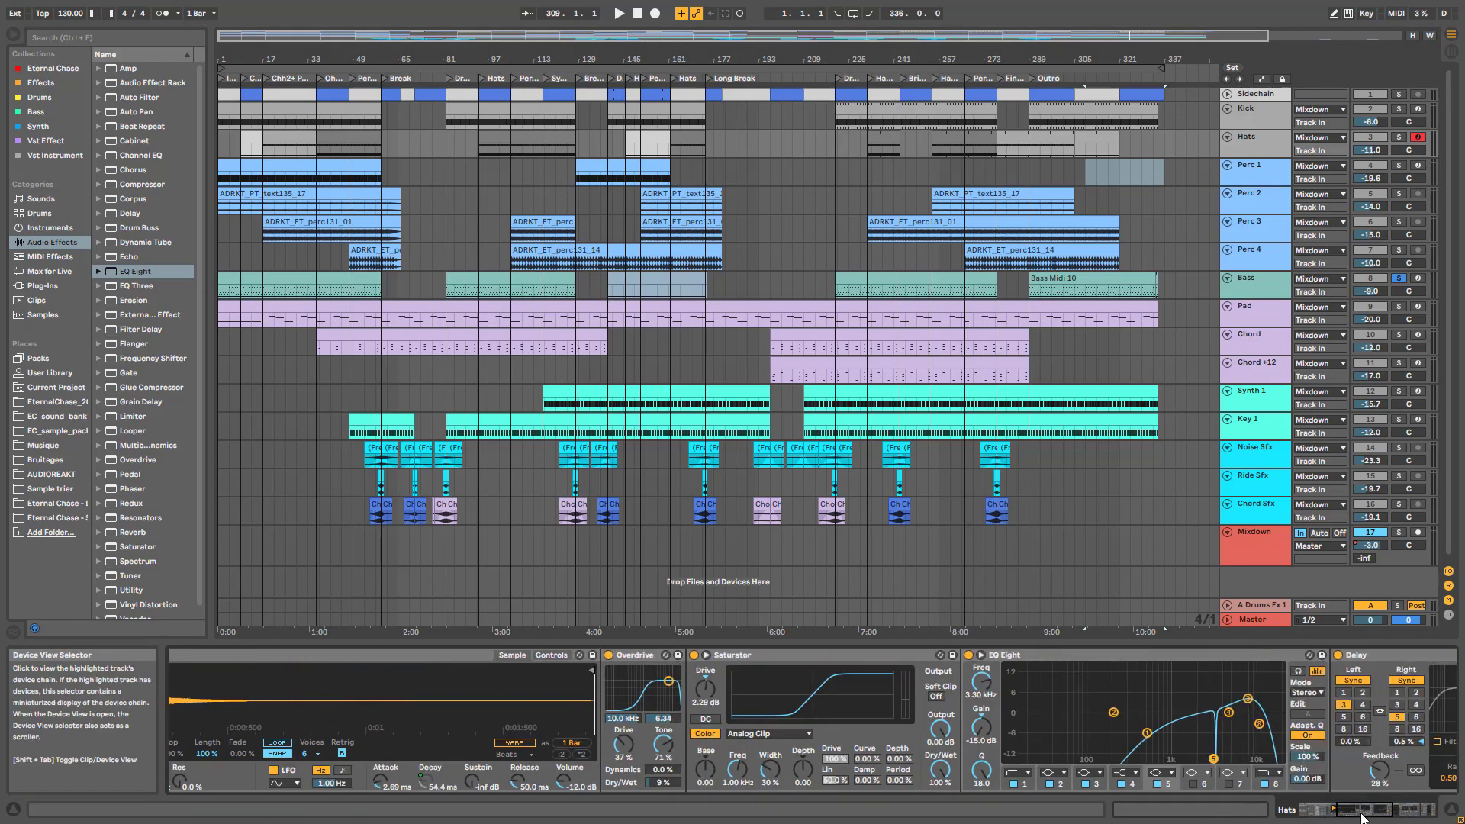
drag(1362, 818, 1385, 815)
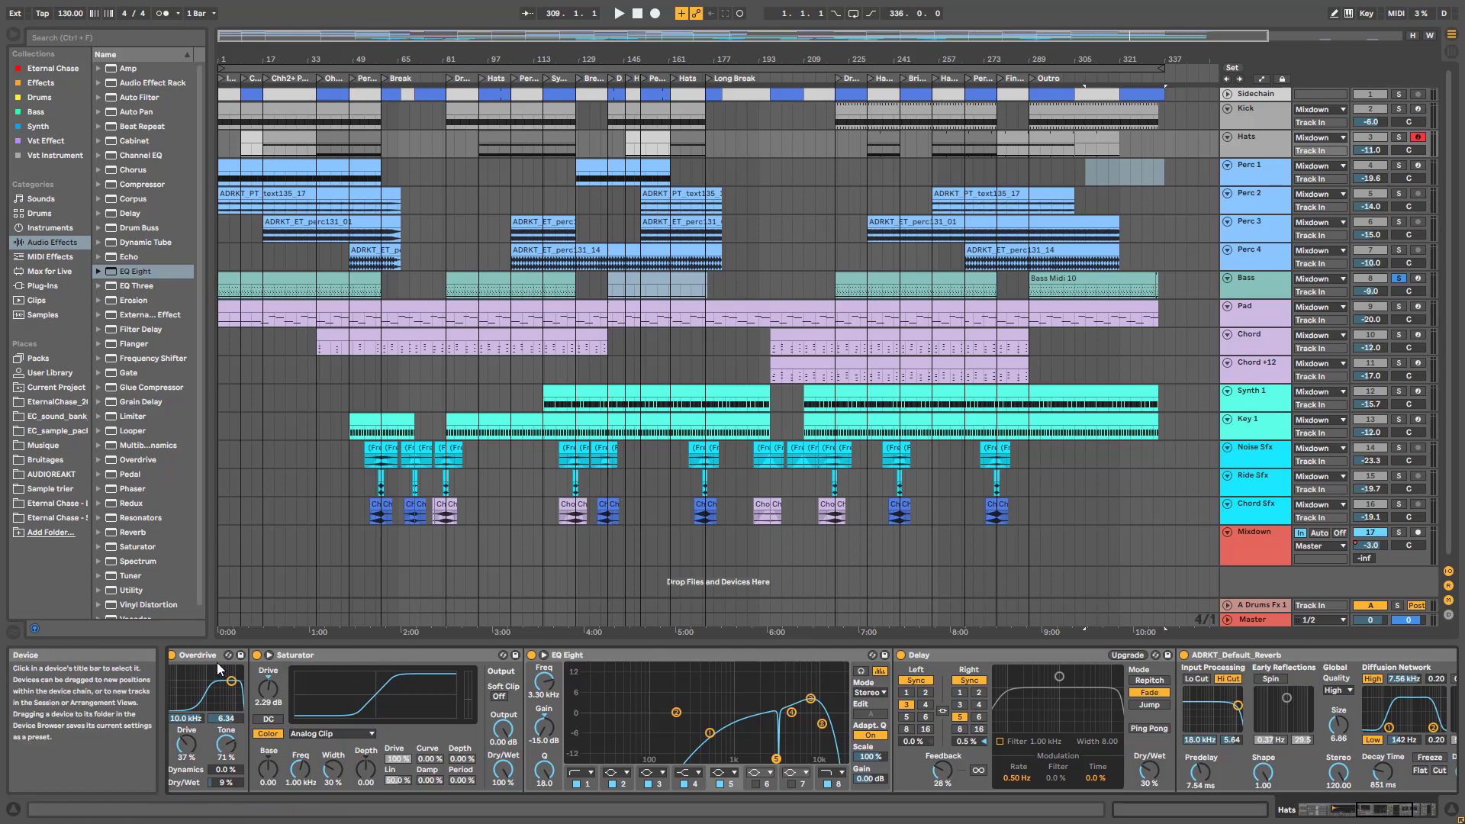
click(327, 653)
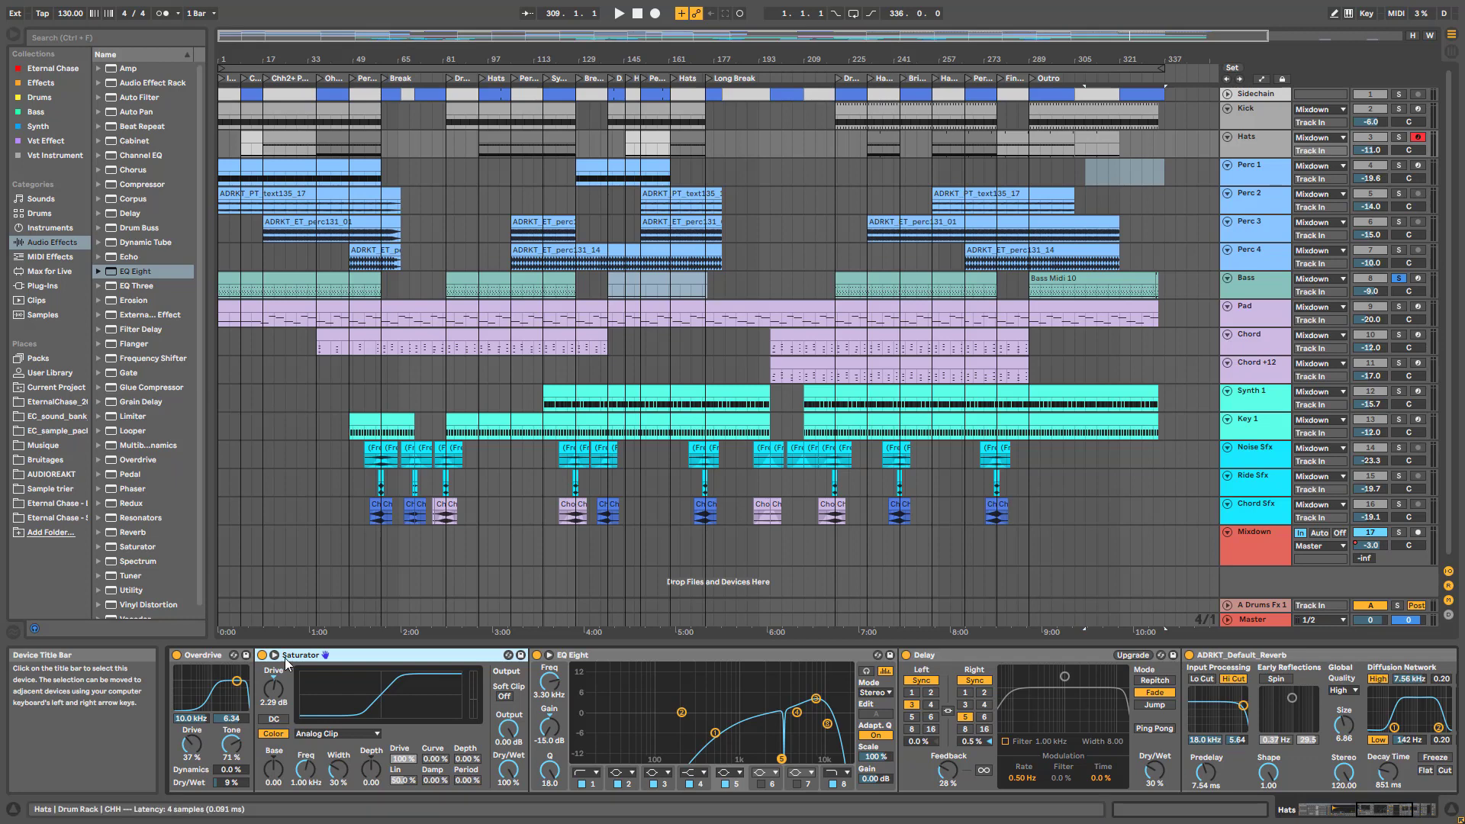
click(1398, 137)
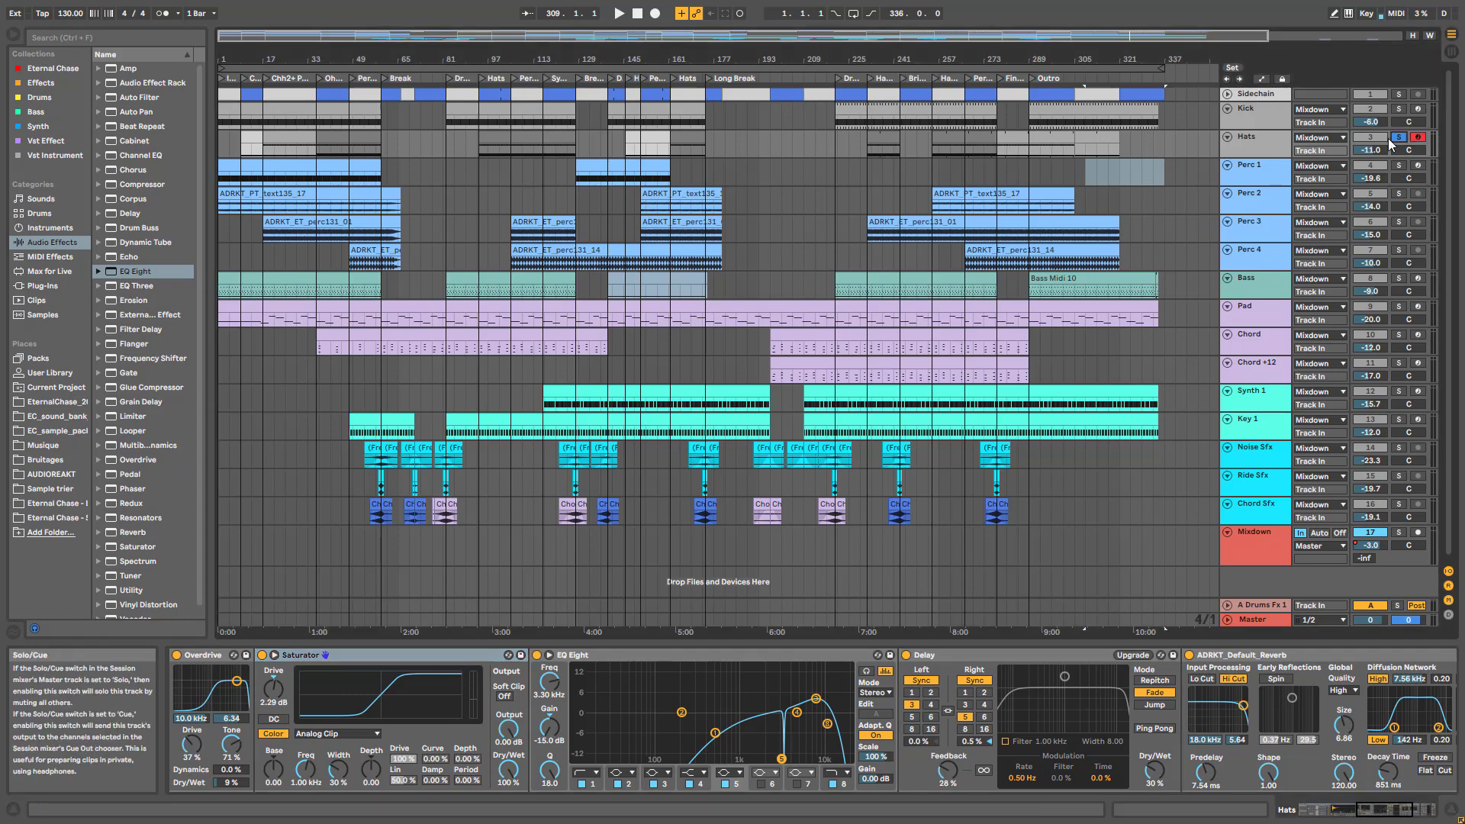
click(1351, 818)
drag(1351, 818, 1323, 815)
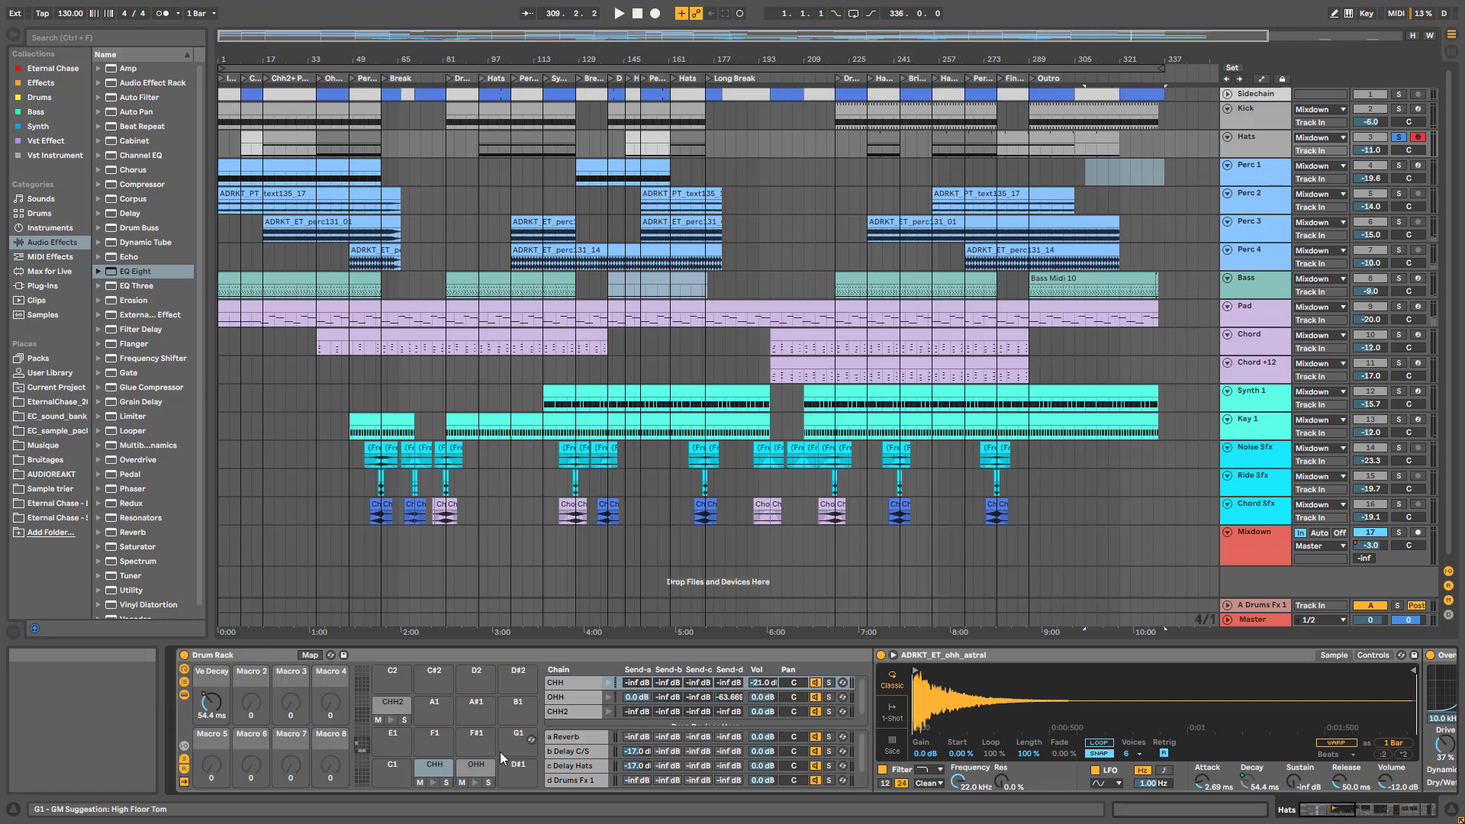
click(446, 782)
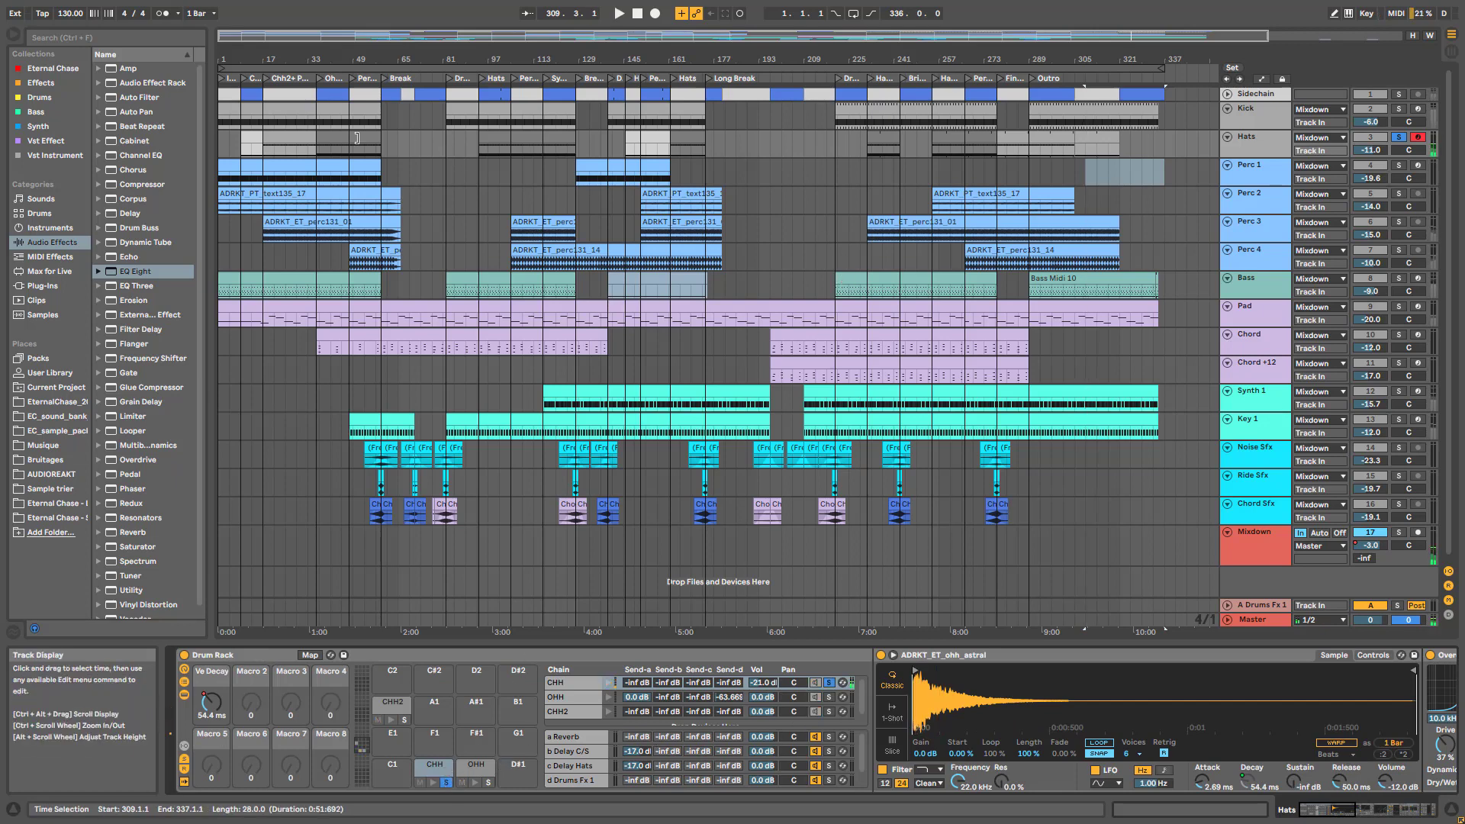
click(264, 137)
key(space)
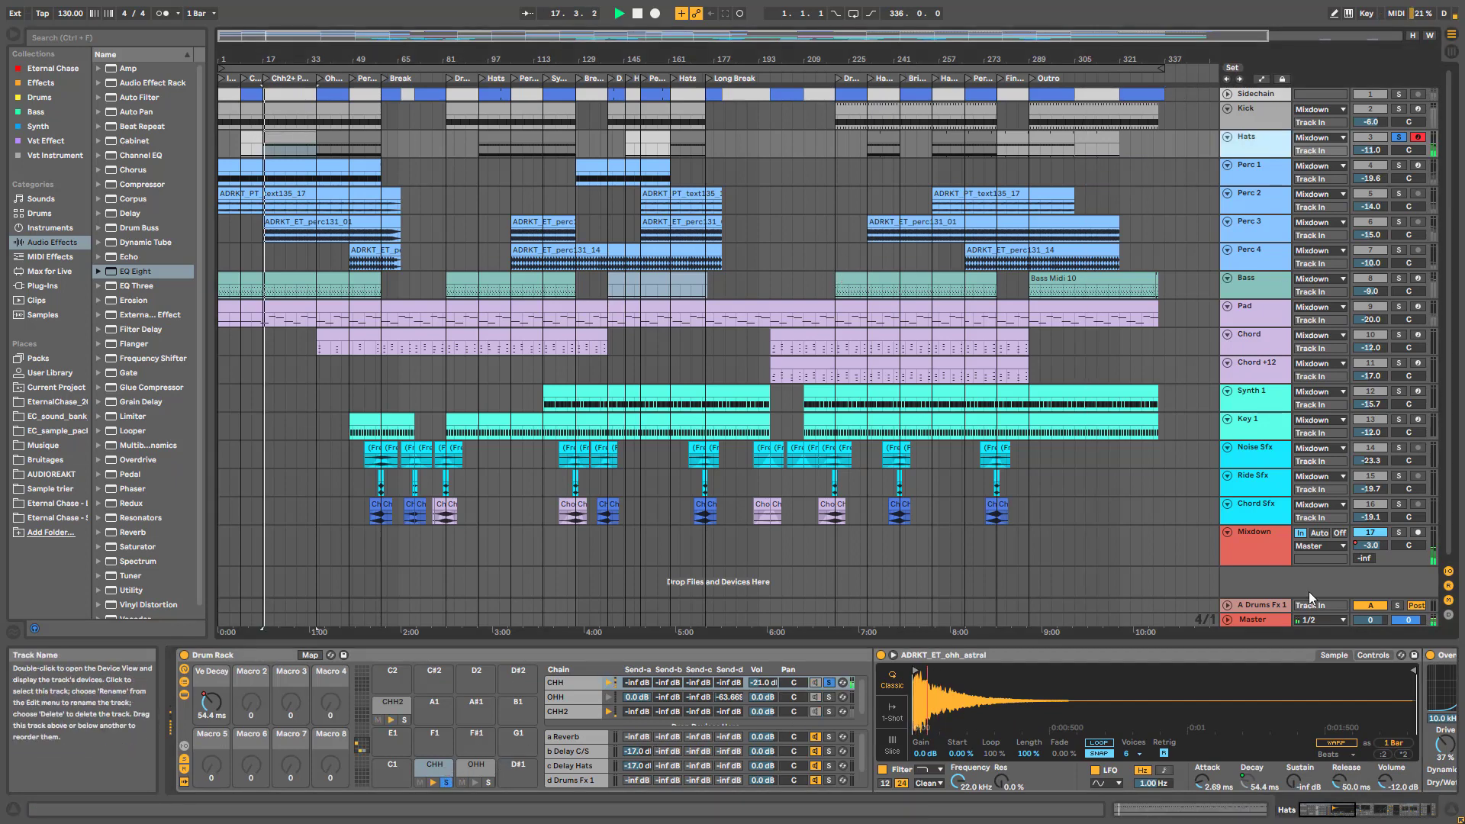
scroll(1271, 685, down, 5)
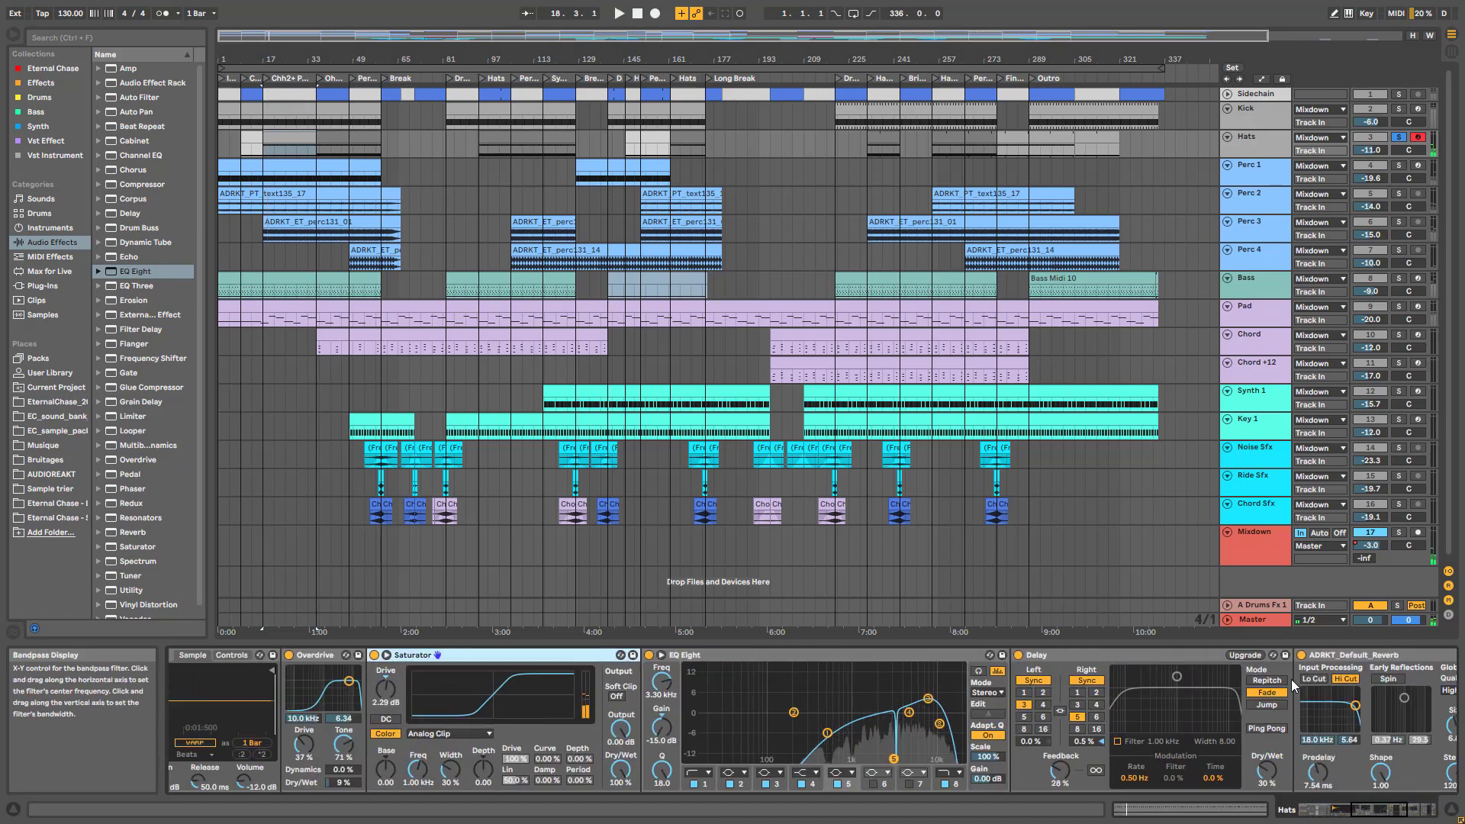
Bypass the Hats Delay, EQ Eight and Saturator to hear them dry, then restore and enable the reverb
click(1018, 654)
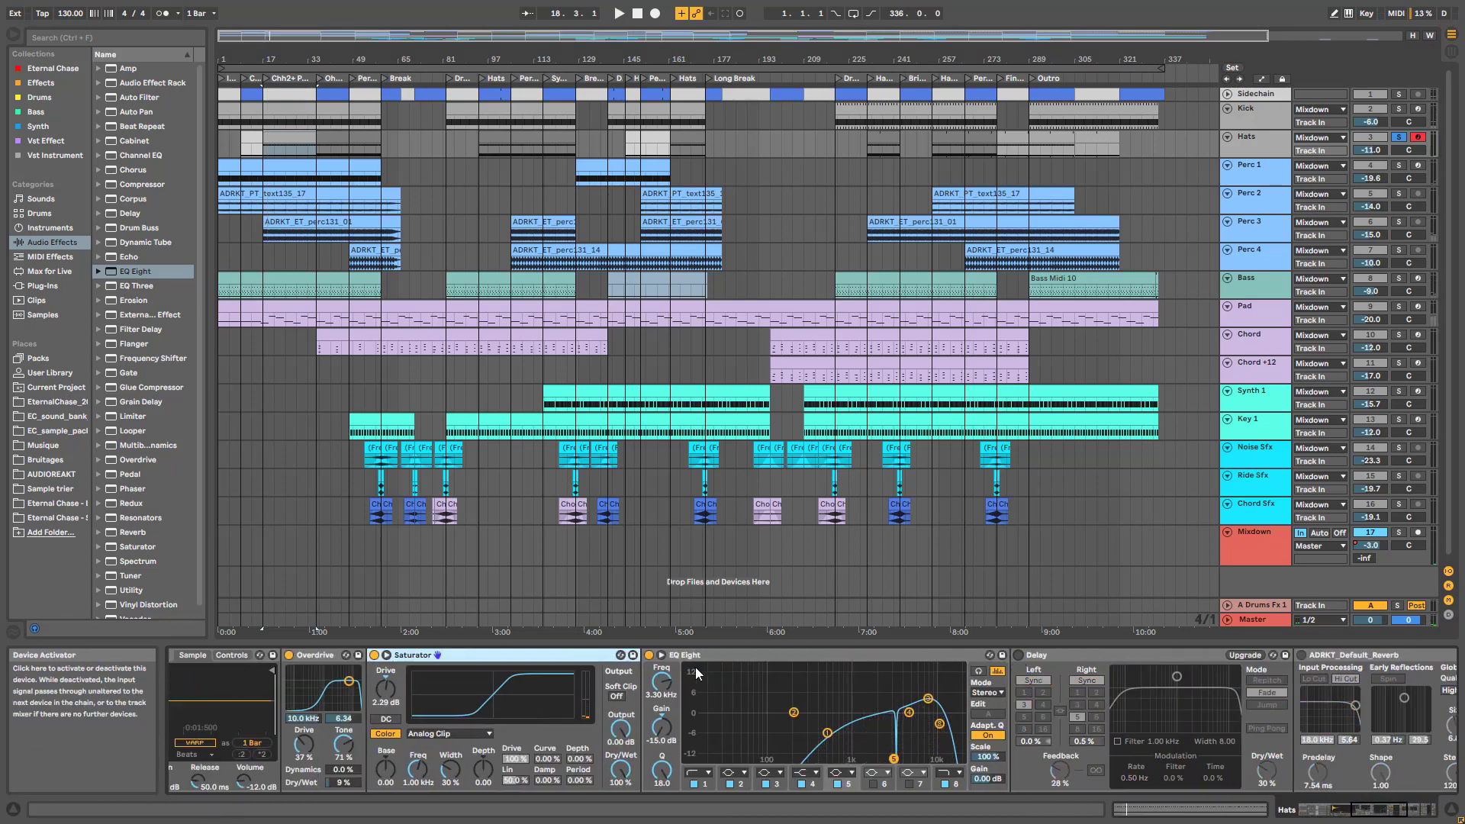
click(655, 663)
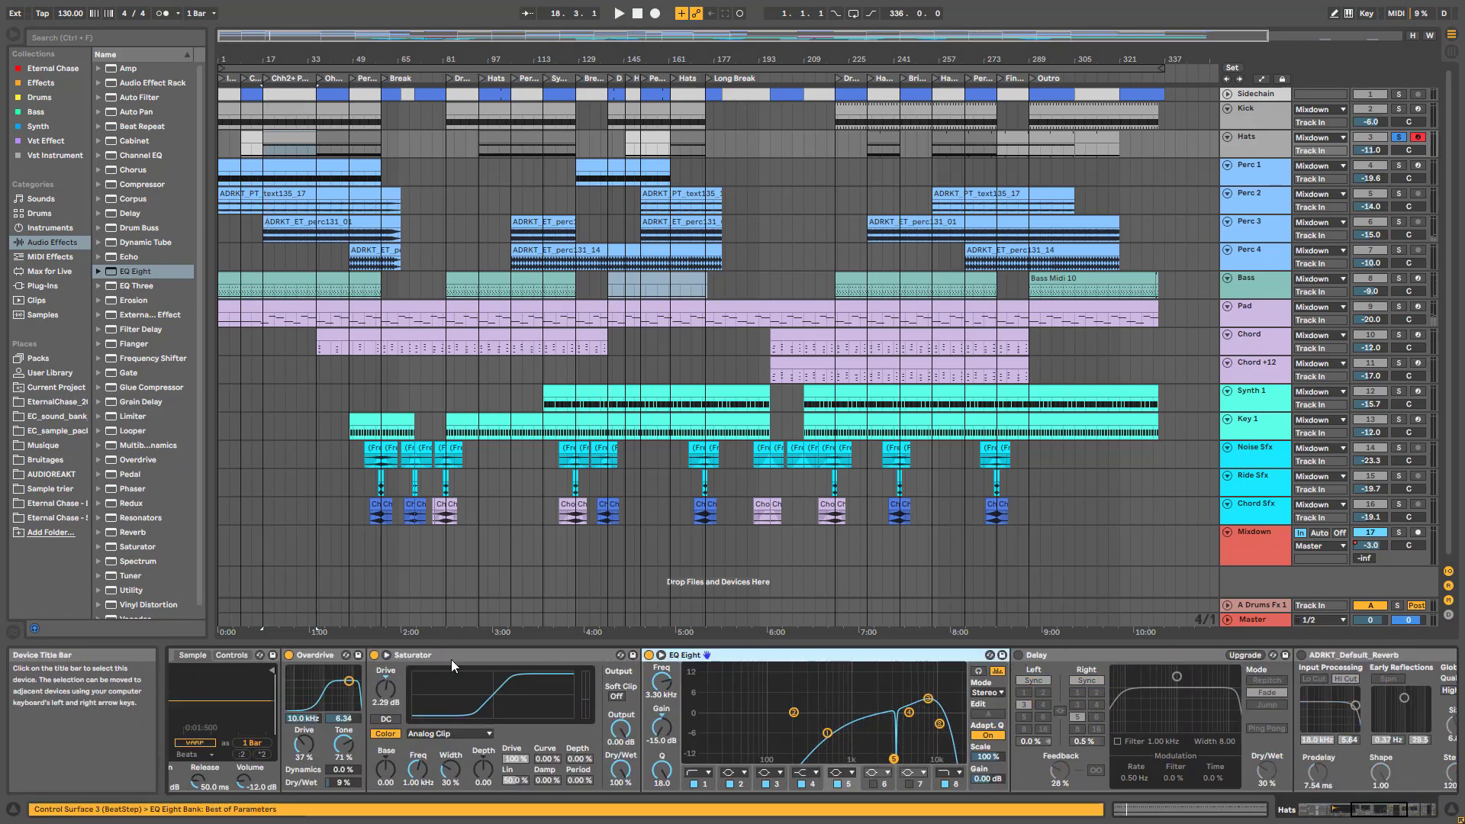
click(649, 655)
click(374, 655)
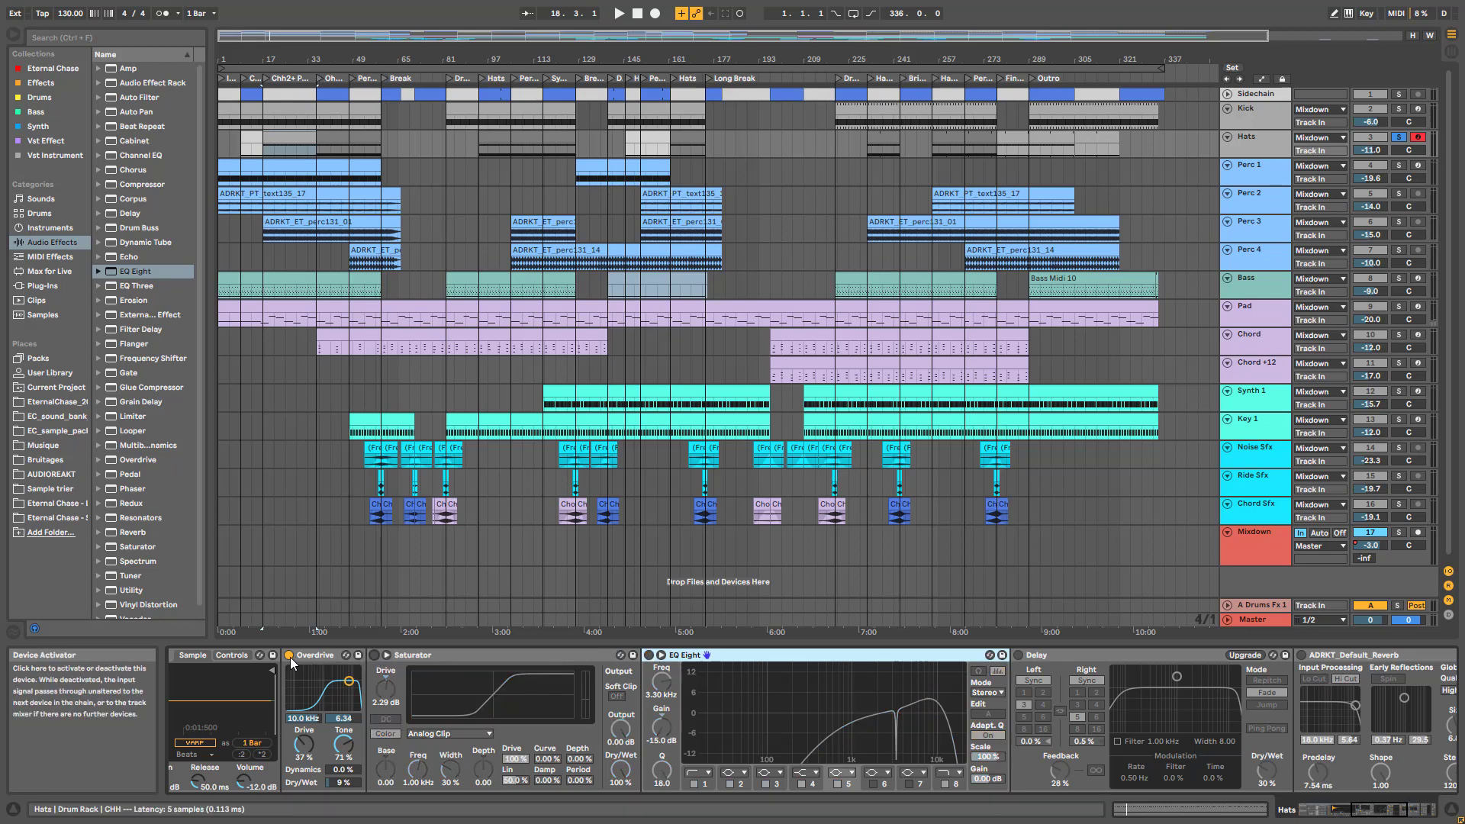
key(space)
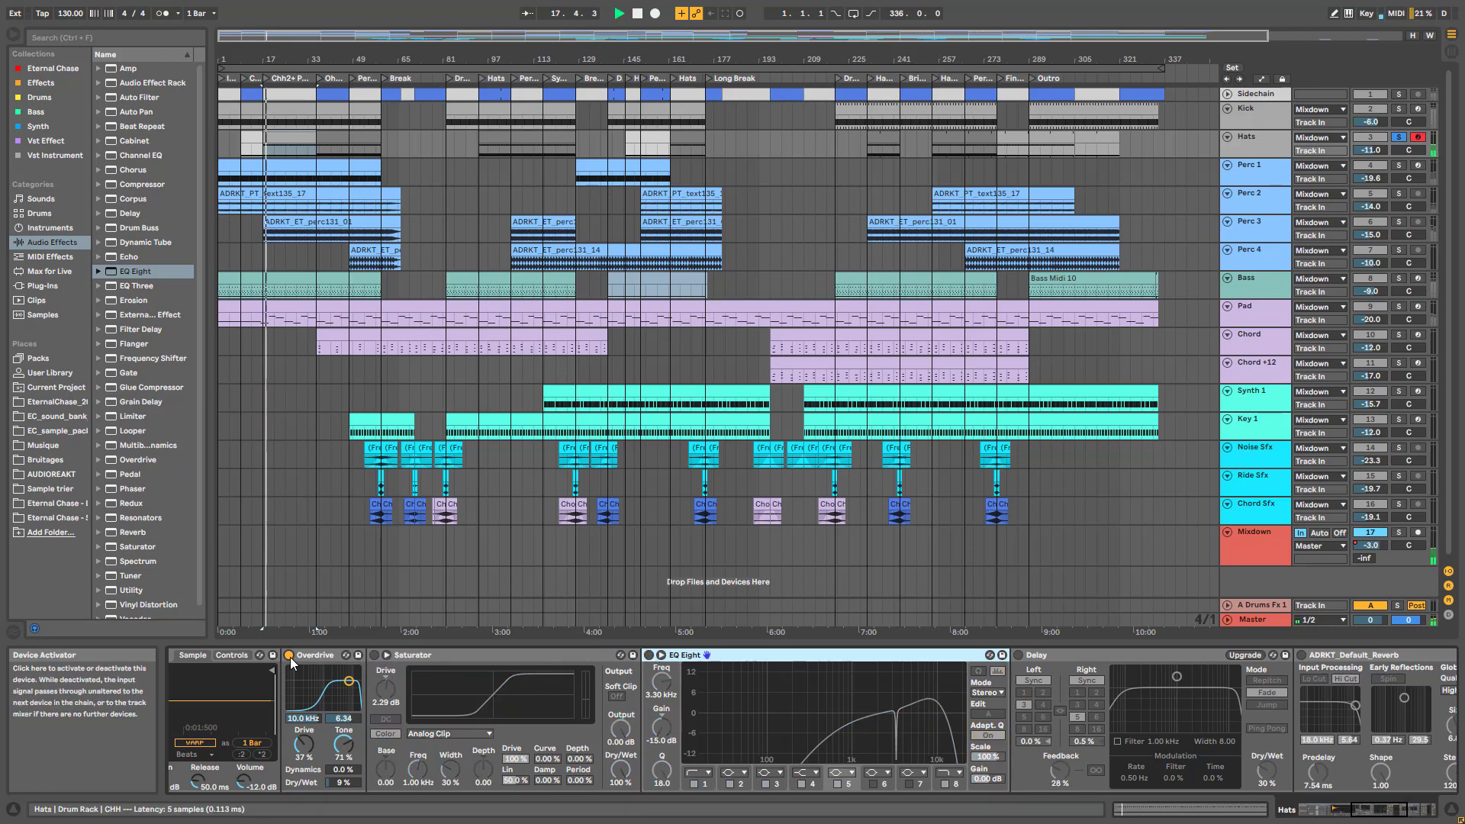
click(370, 659)
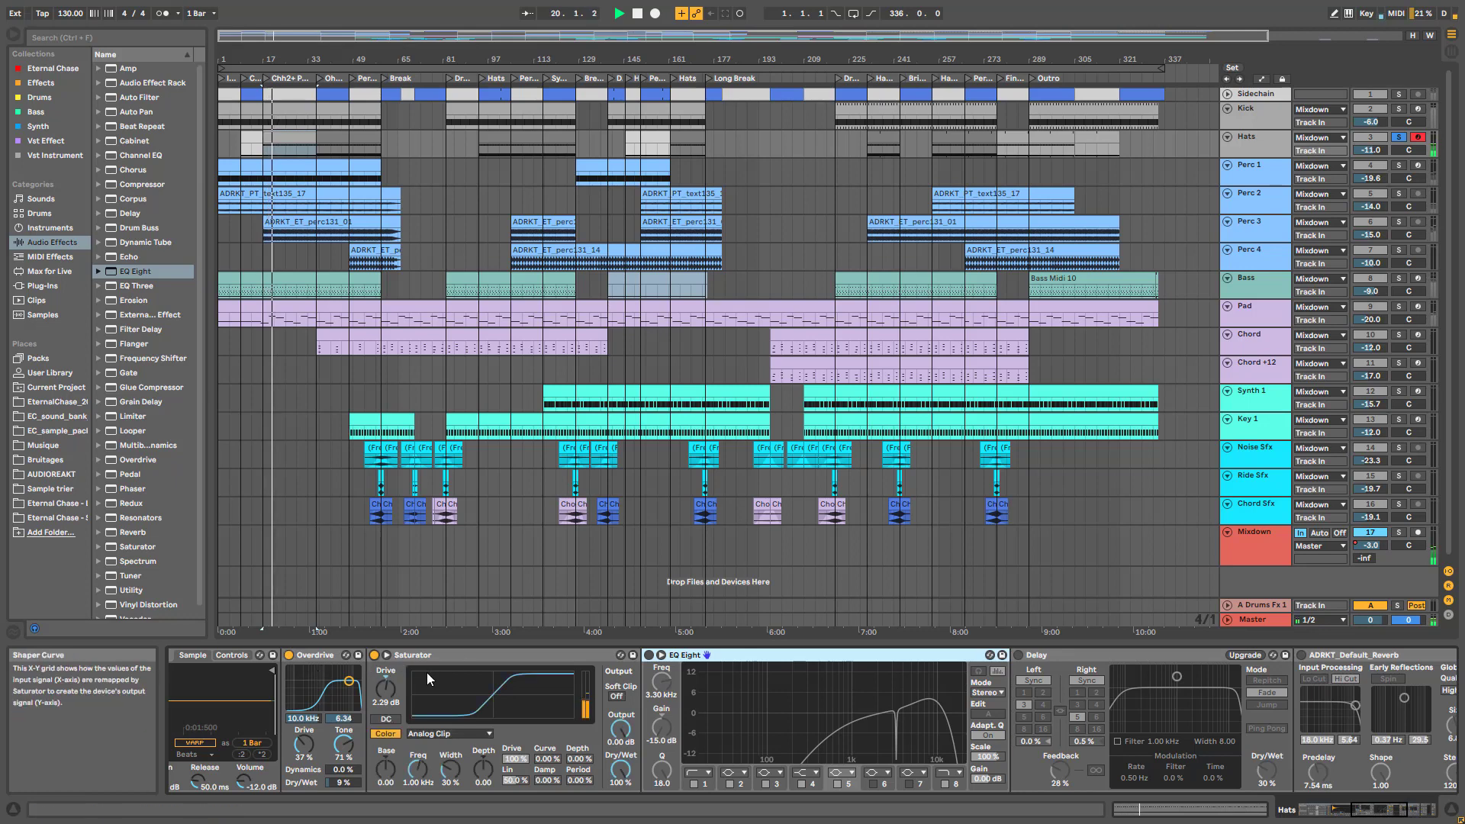
click(648, 656)
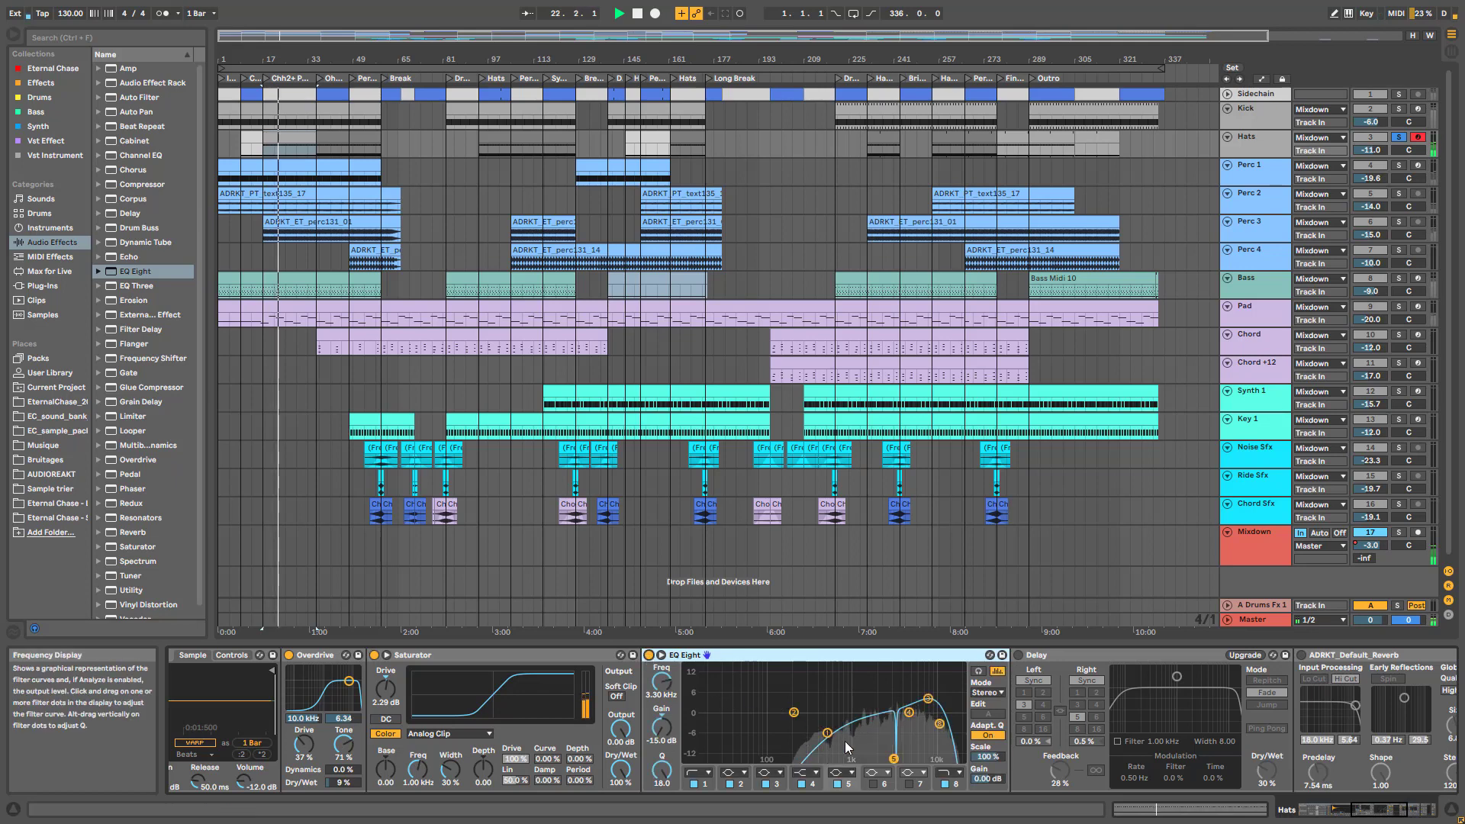
click(927, 698)
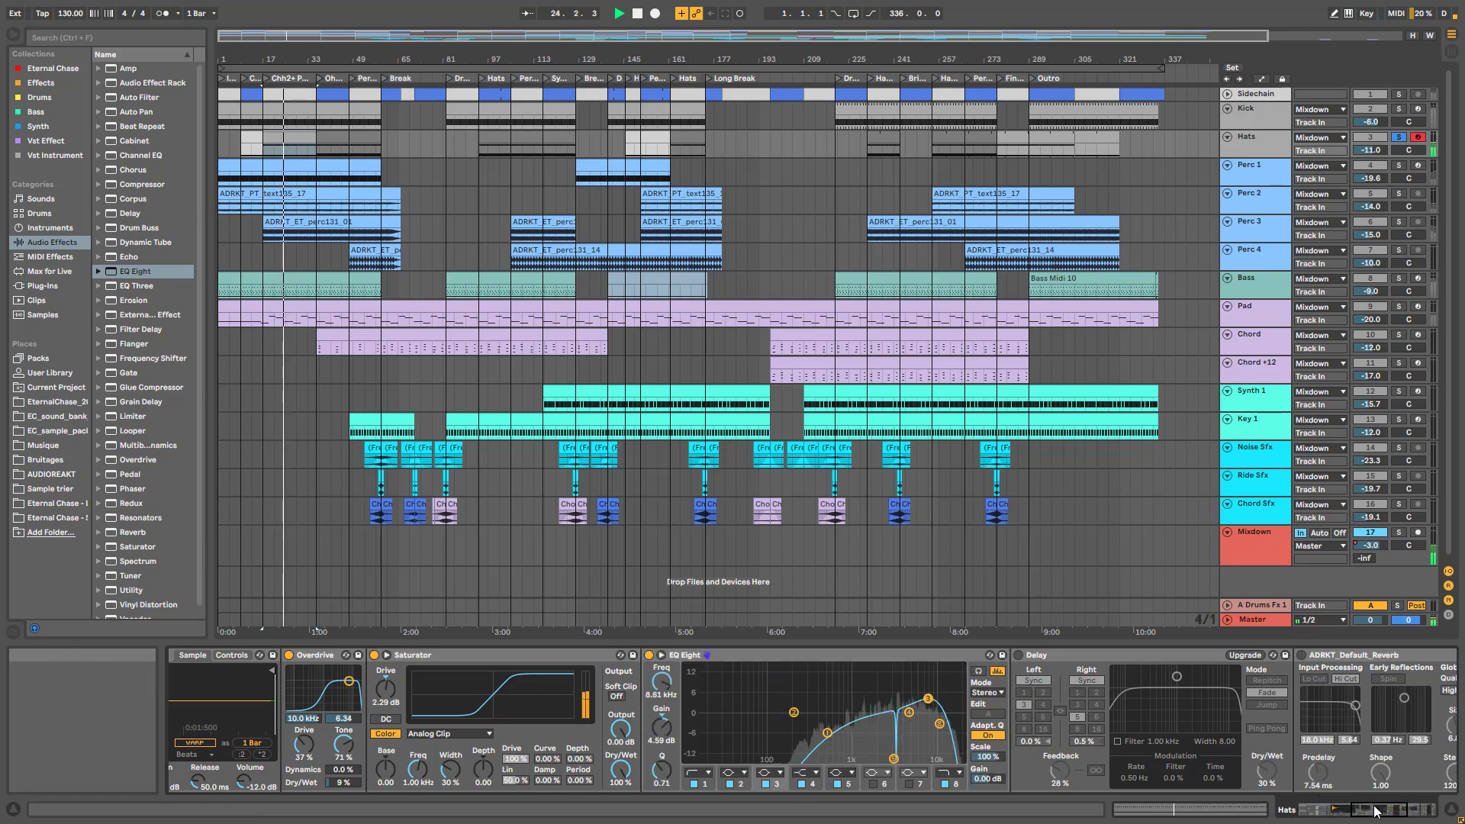
scroll(1301, 781, down, 5)
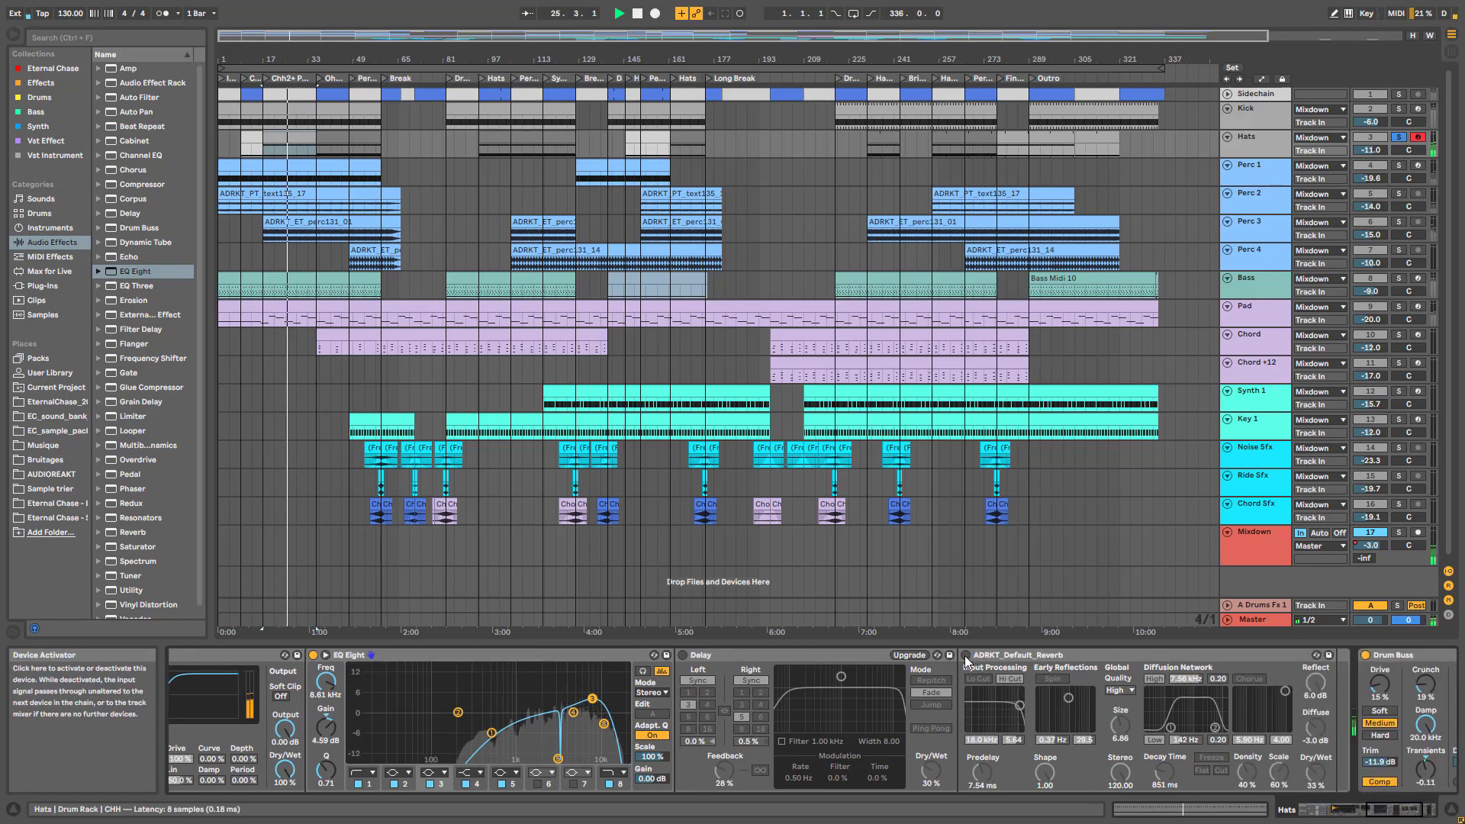
click(965, 654)
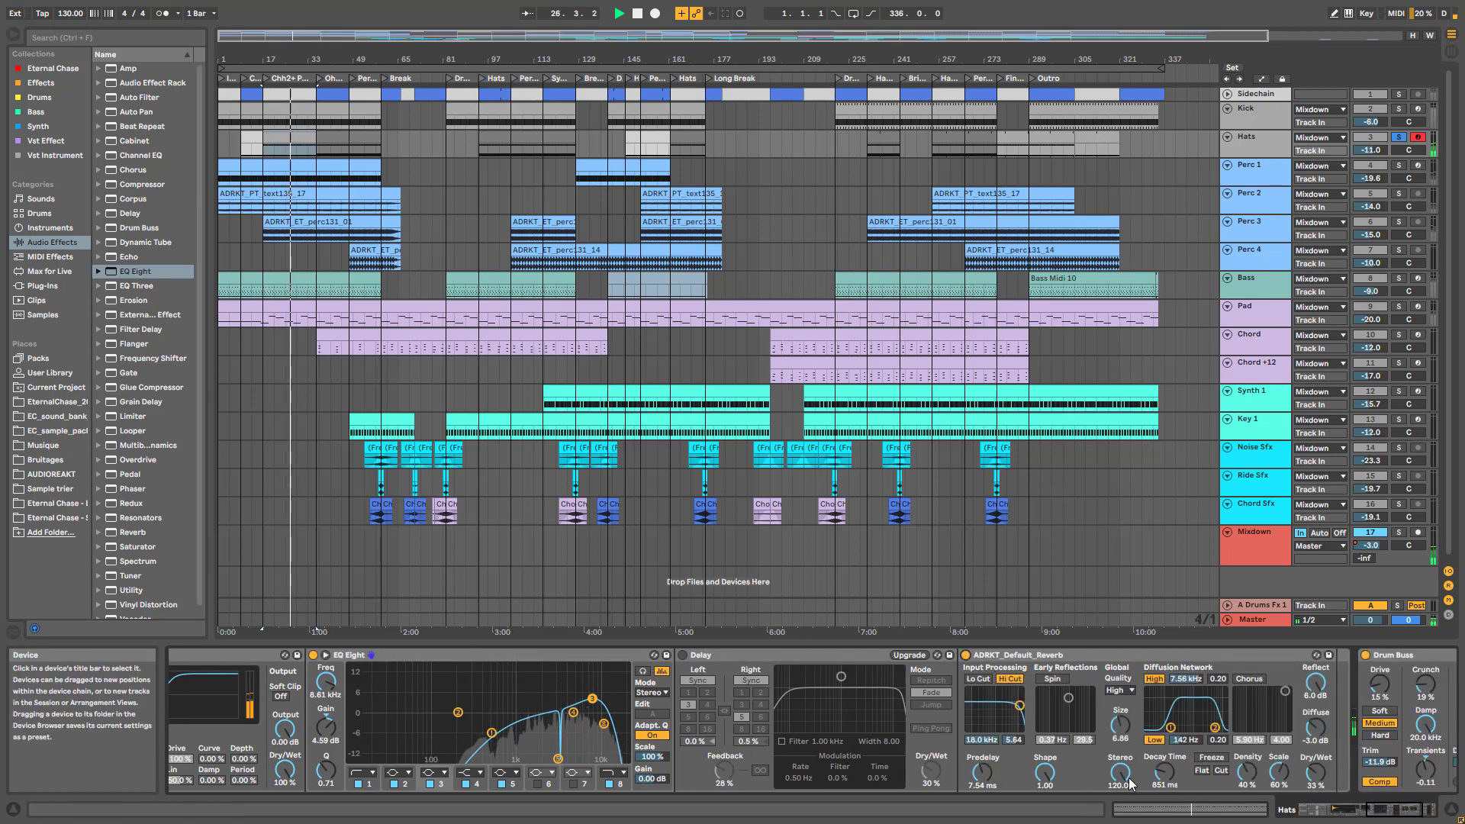
key(space)
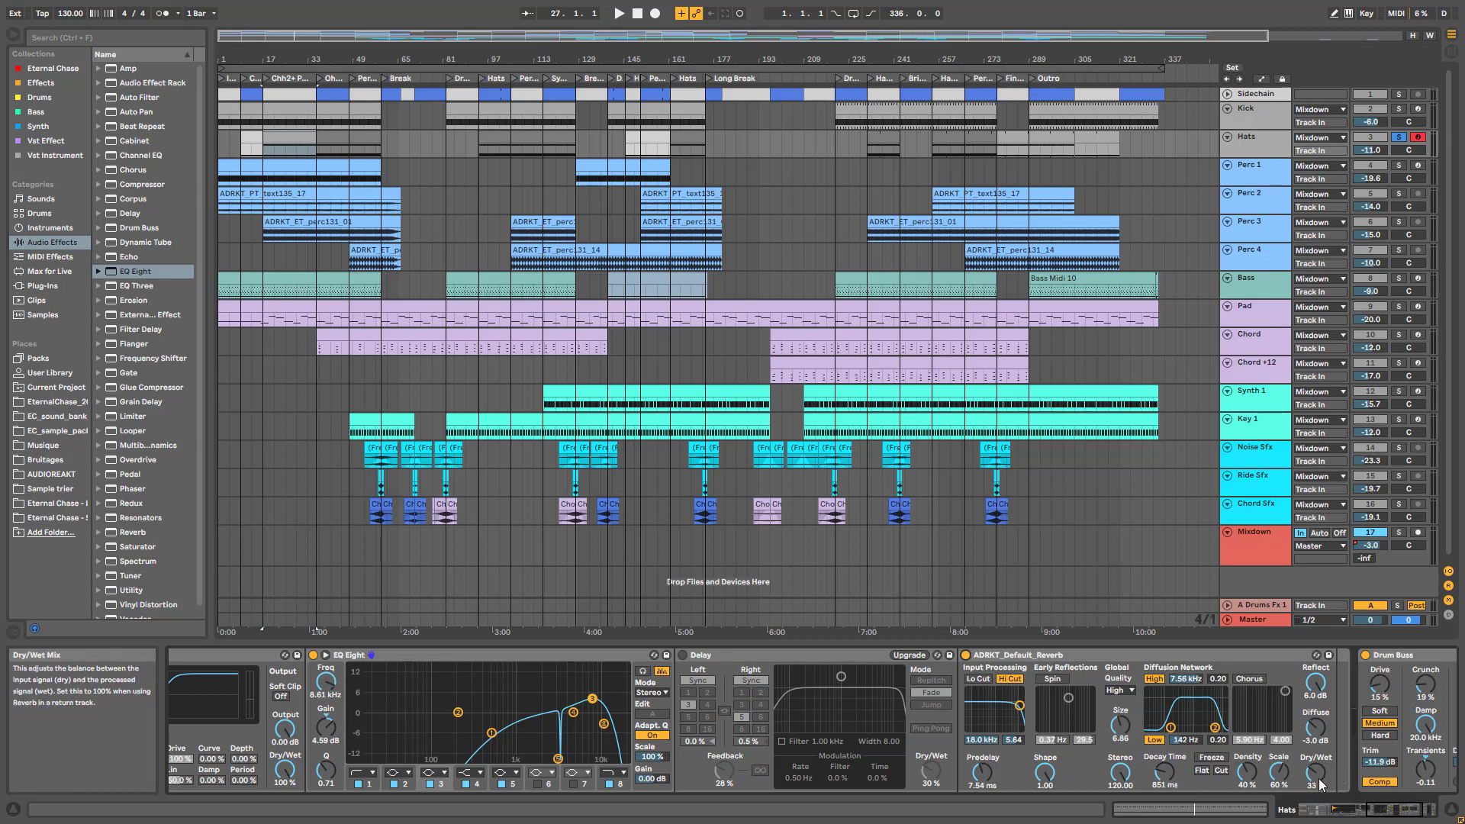
Re-enable the Delay, A/B the hats EQ, inspect EQ bands 5 and 7, and select the OHH pad
click(683, 655)
key(space)
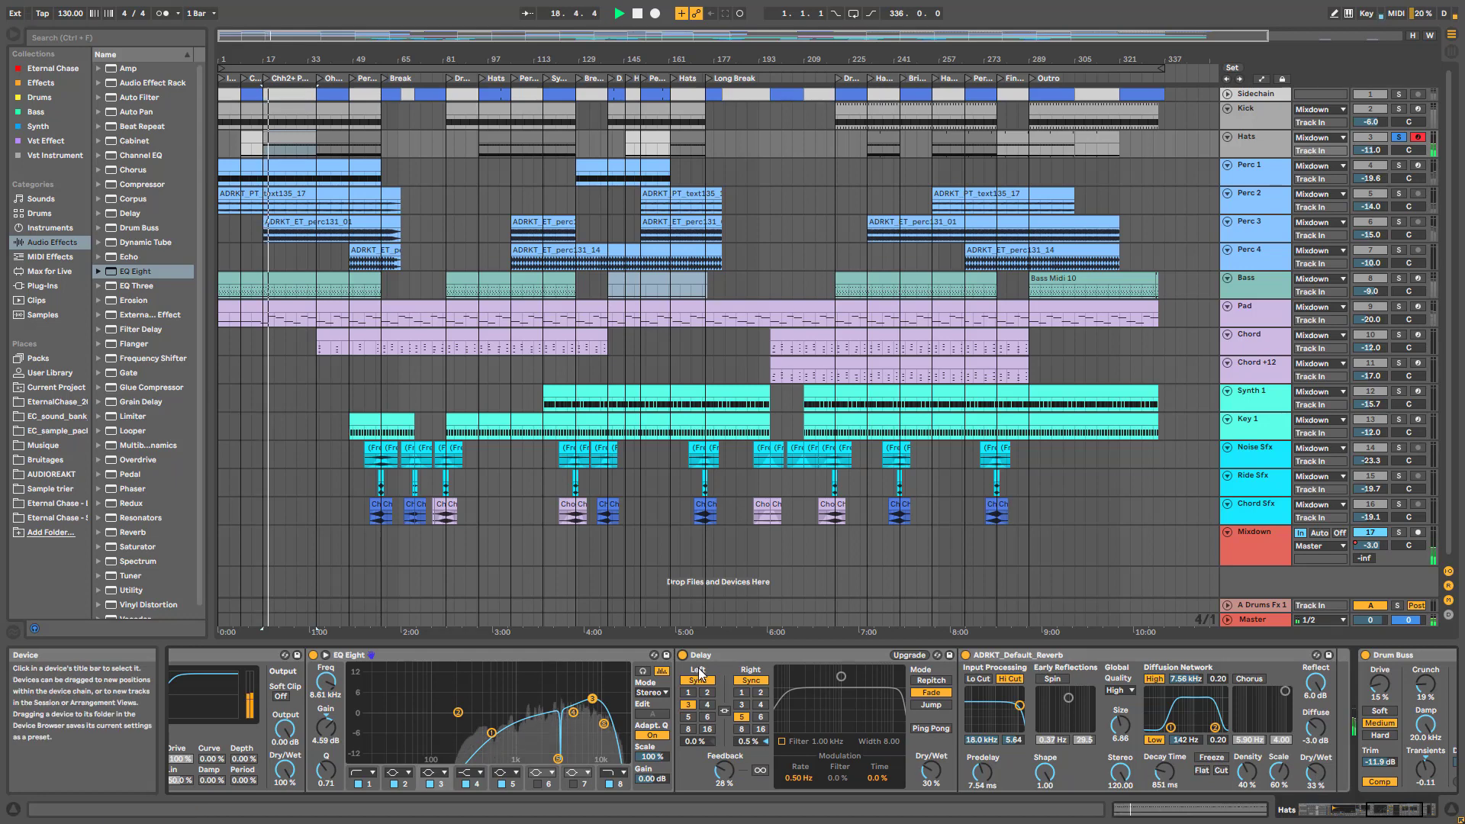
click(313, 655)
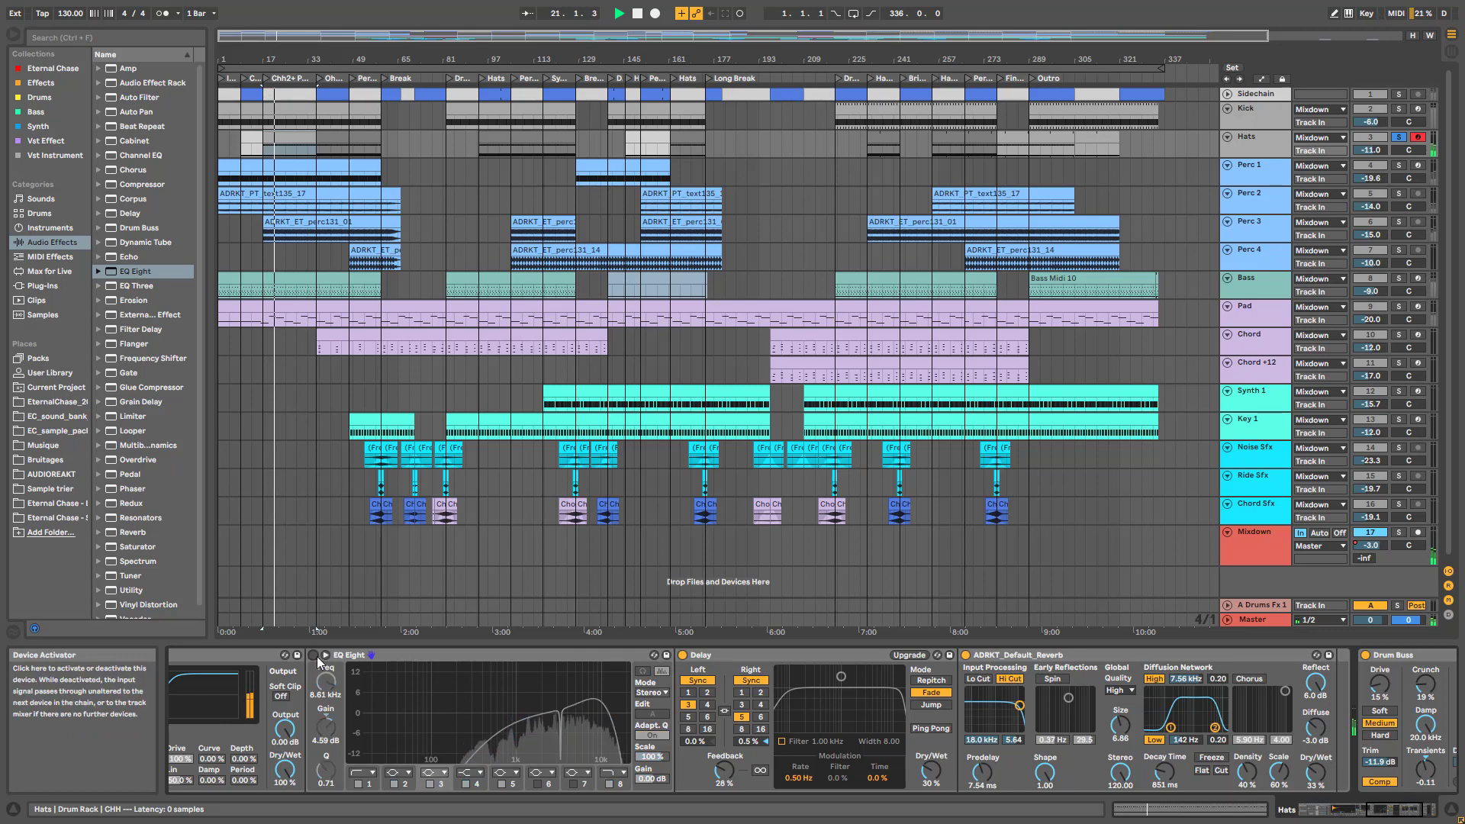
click(314, 656)
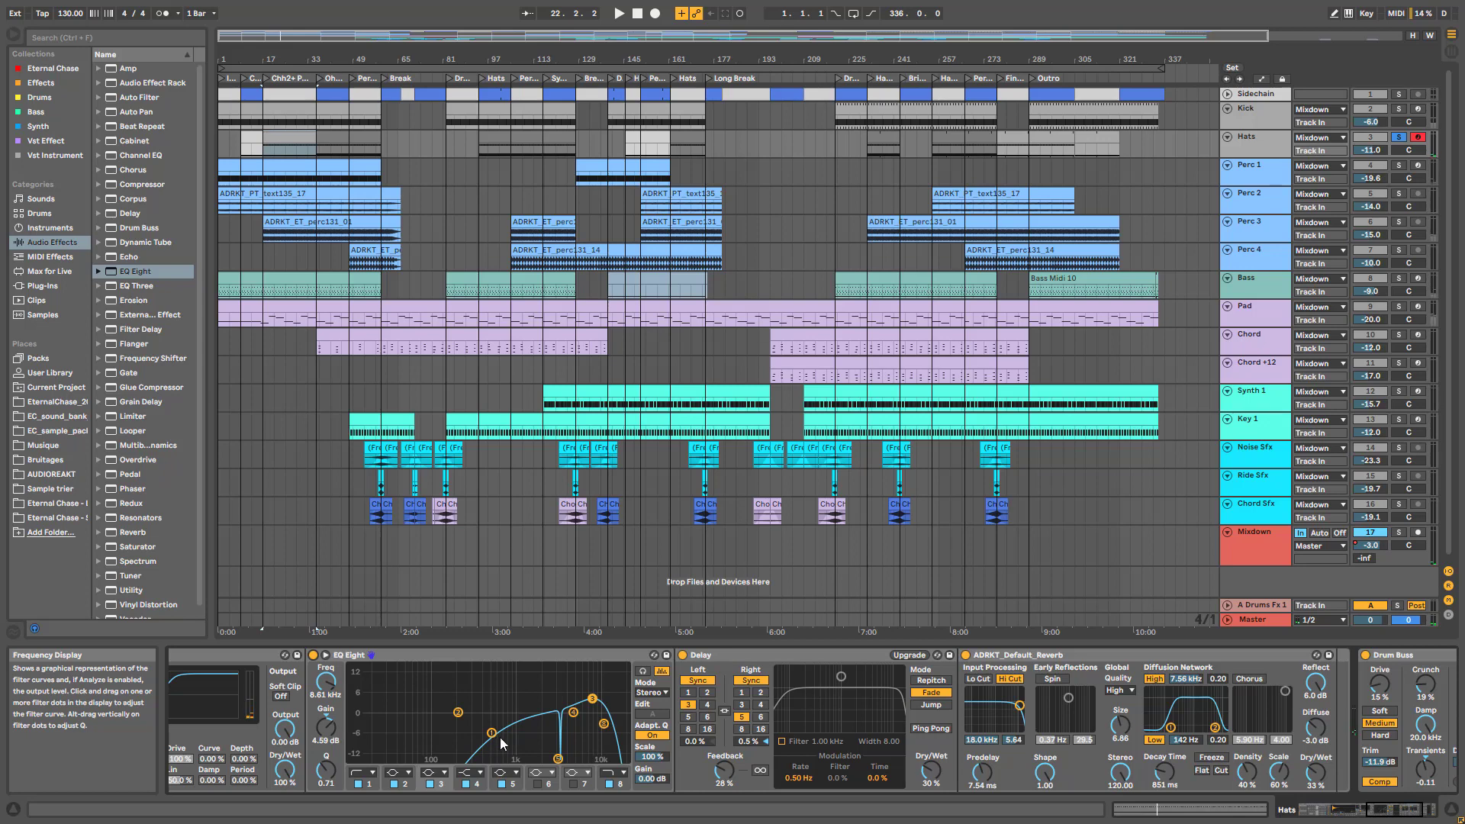
click(558, 759)
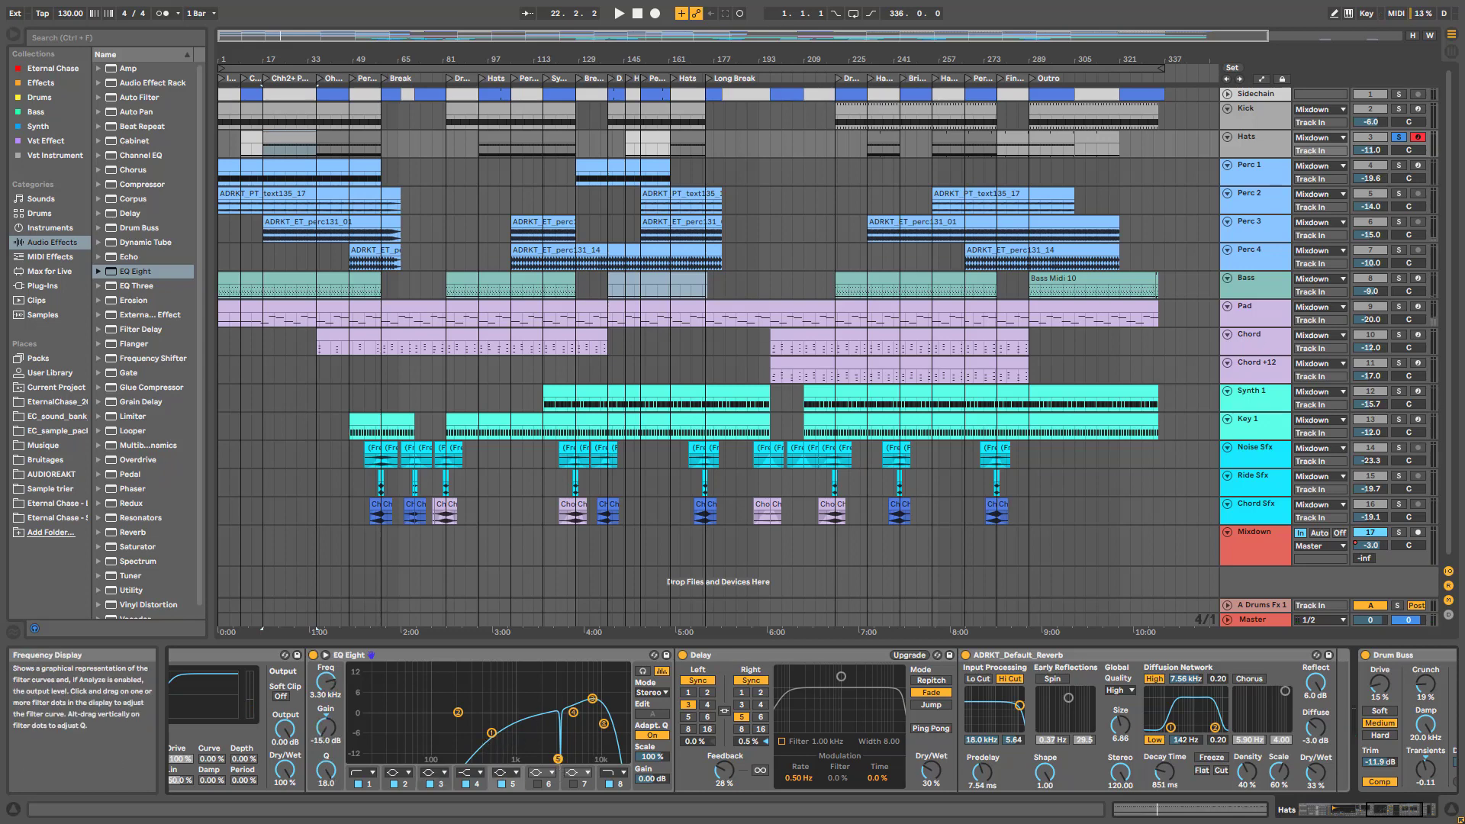
click(593, 698)
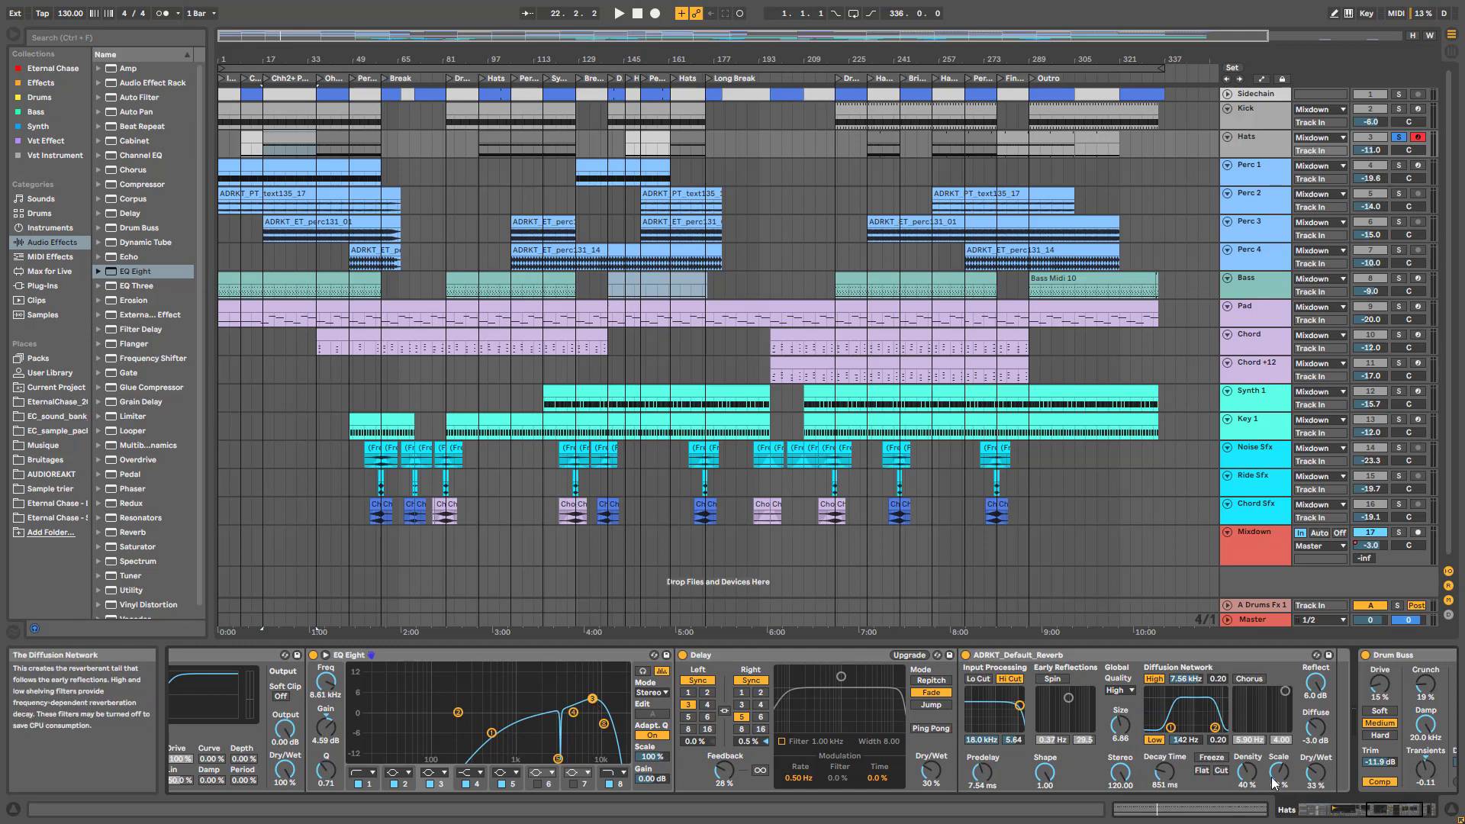
click(1317, 815)
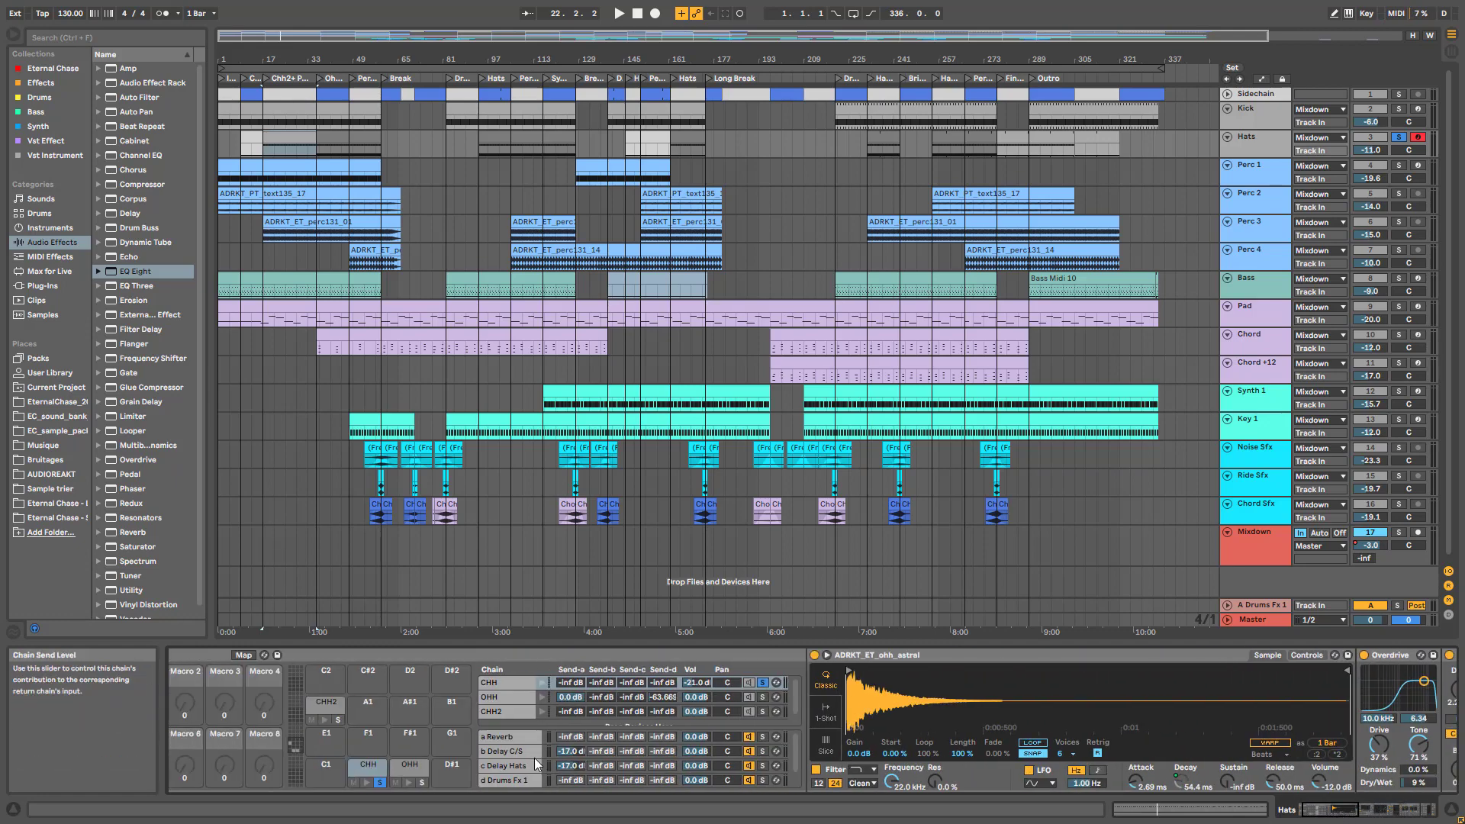
click(422, 782)
click(1335, 813)
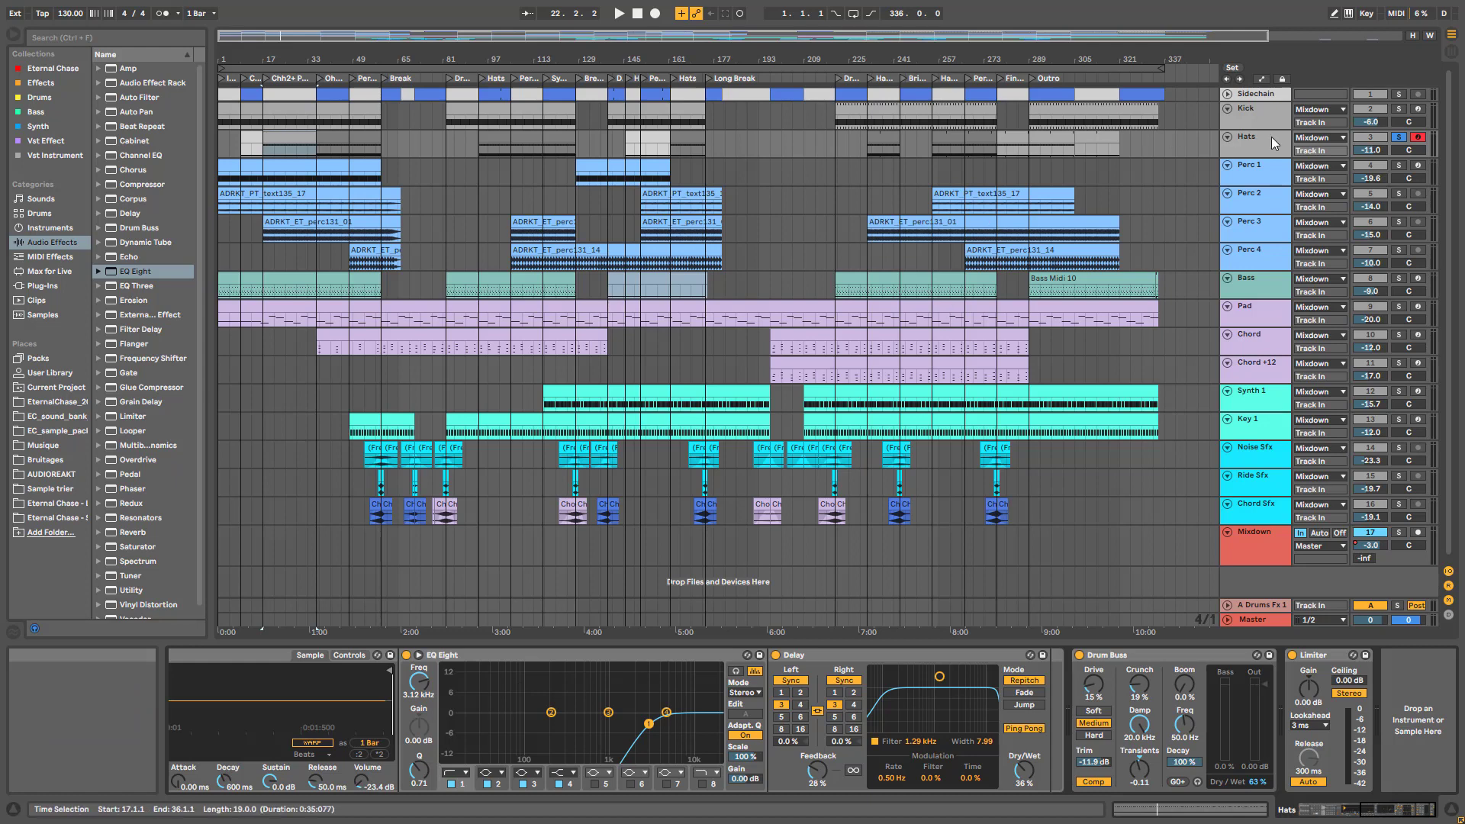
Inspect the Pad and Chord device chains, selecting the Chord clip at bar 197
click(1270, 311)
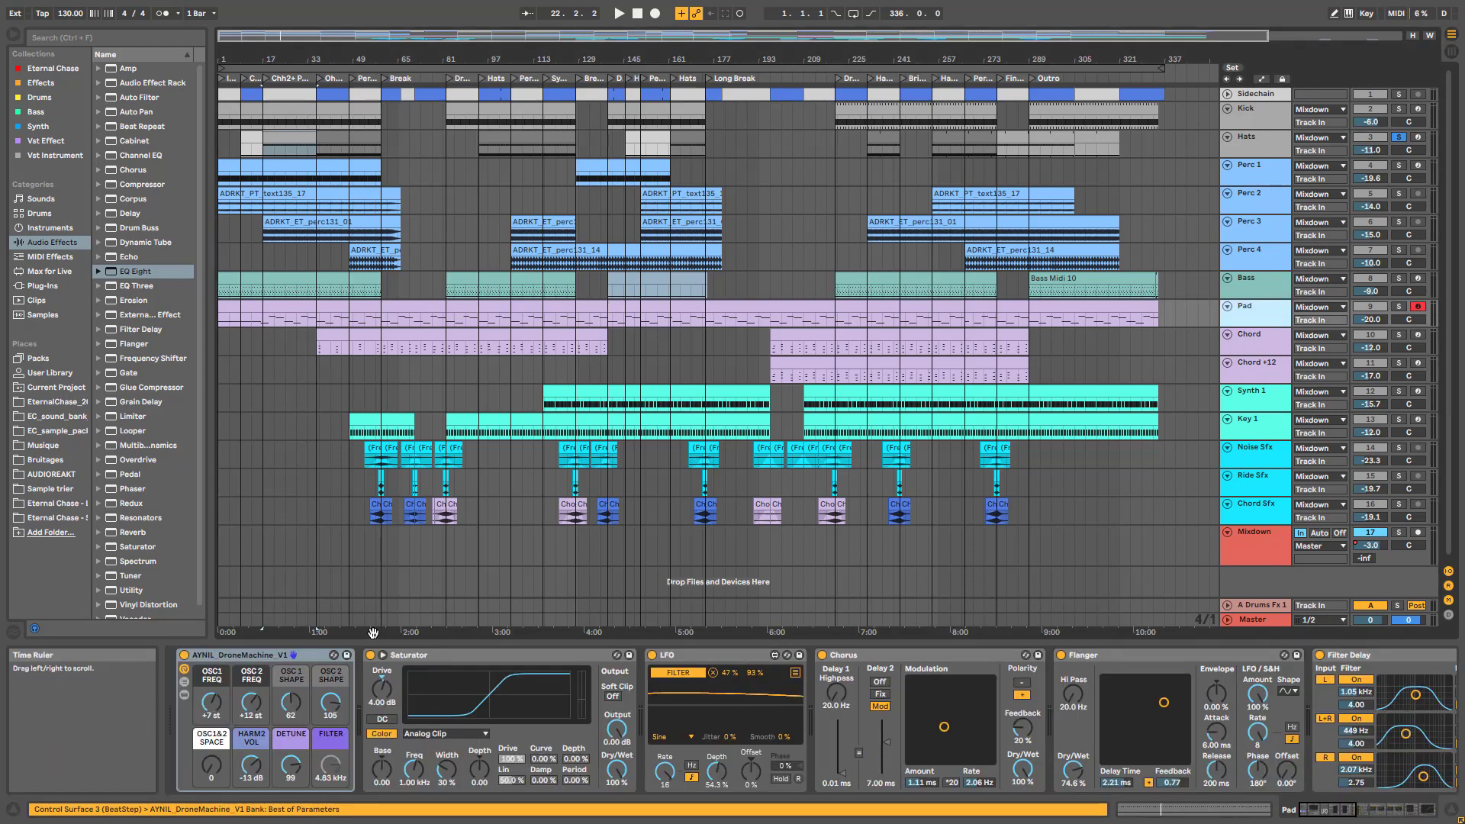
click(628, 688)
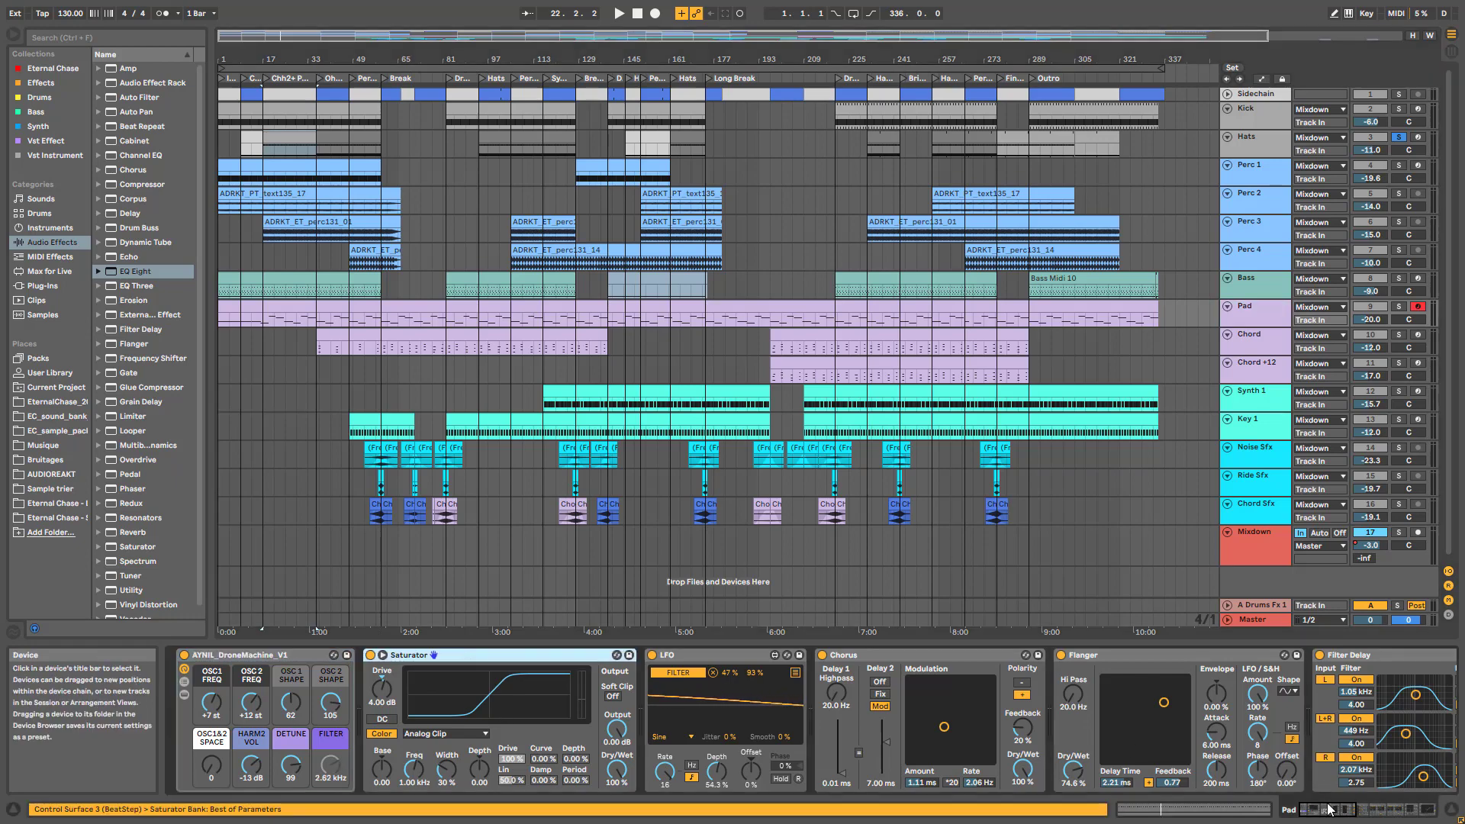
drag(1328, 810, 1406, 812)
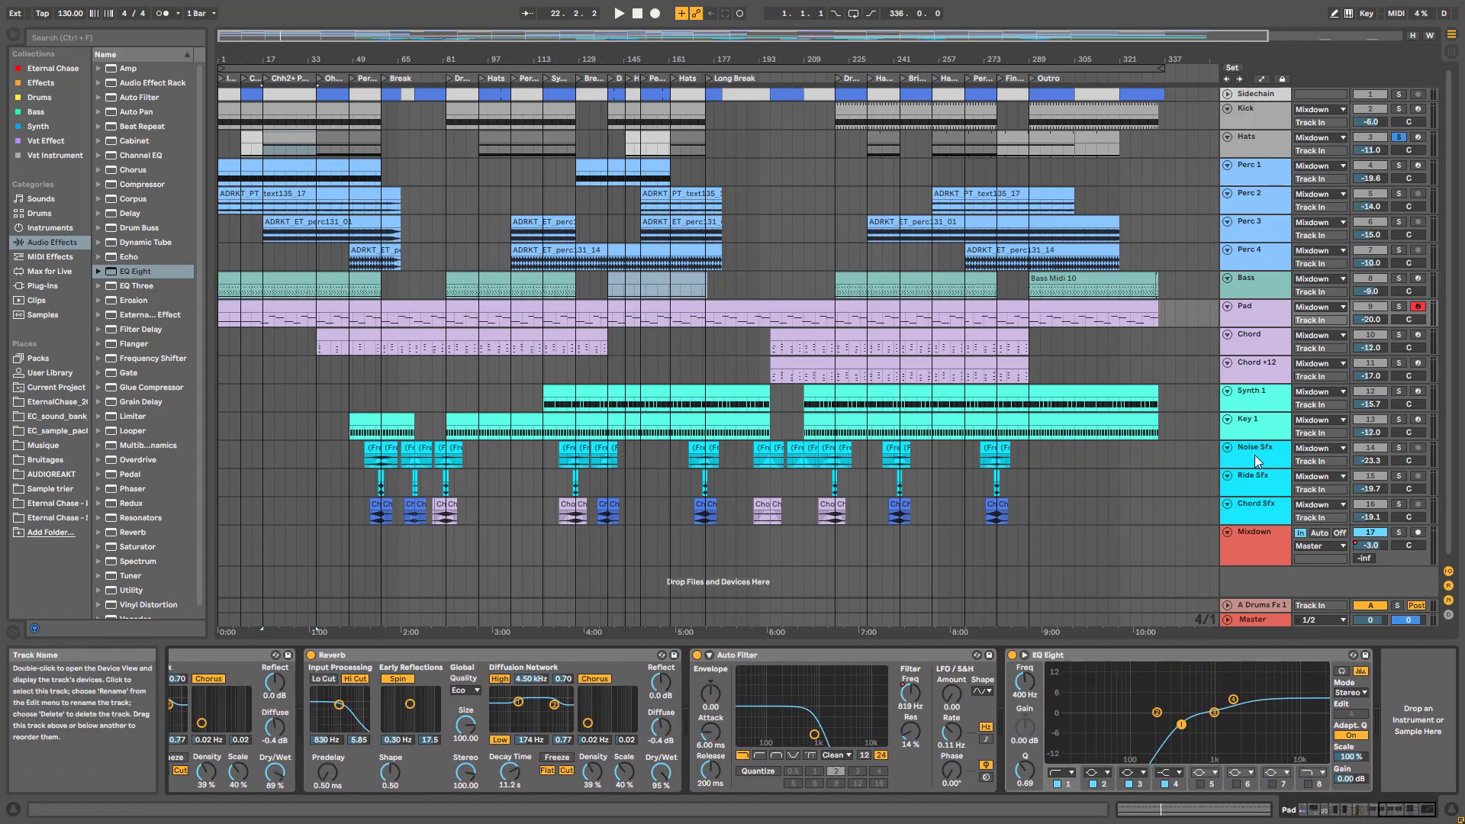
click(1263, 347)
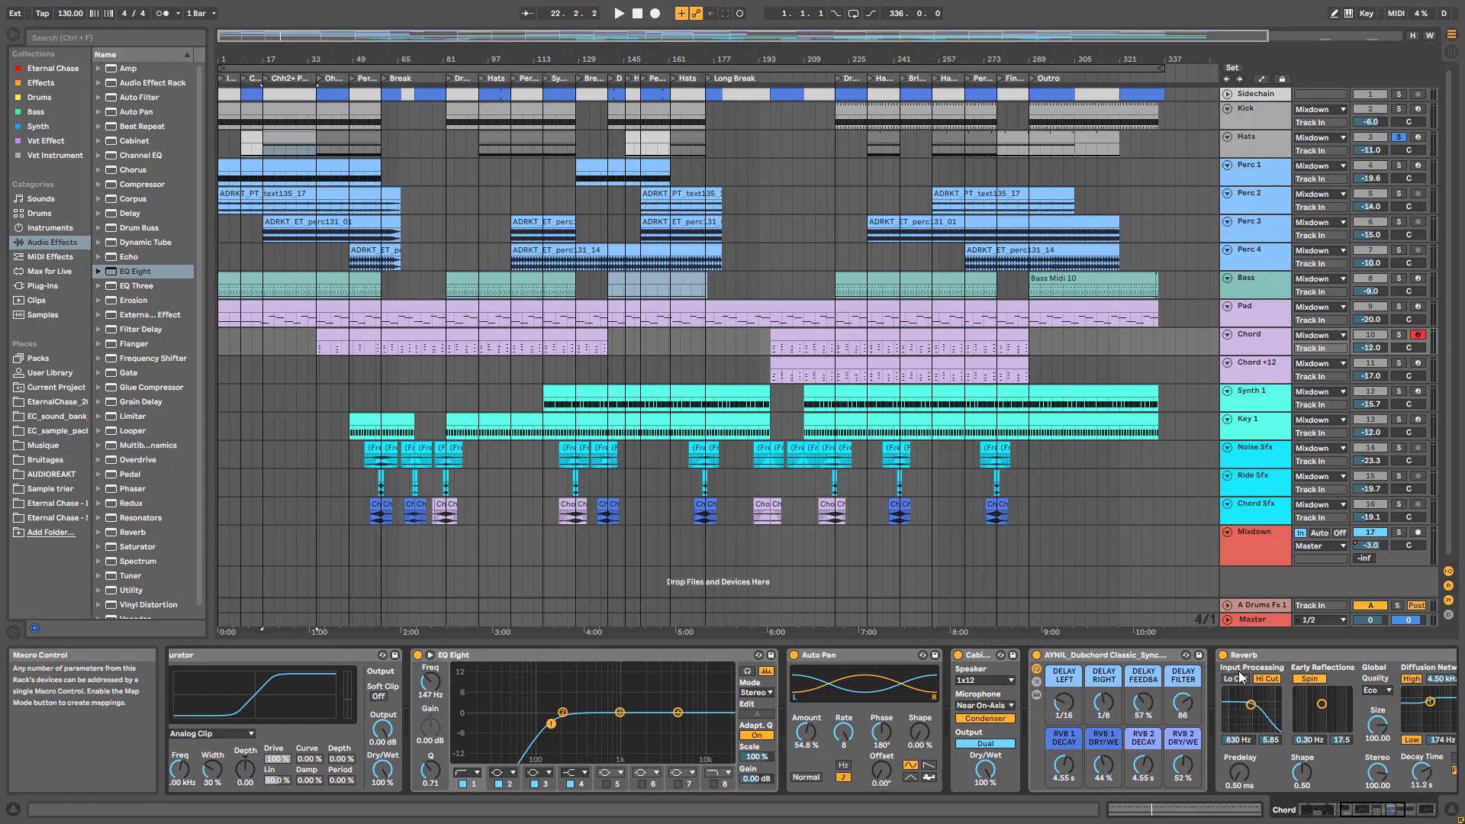
click(1388, 813)
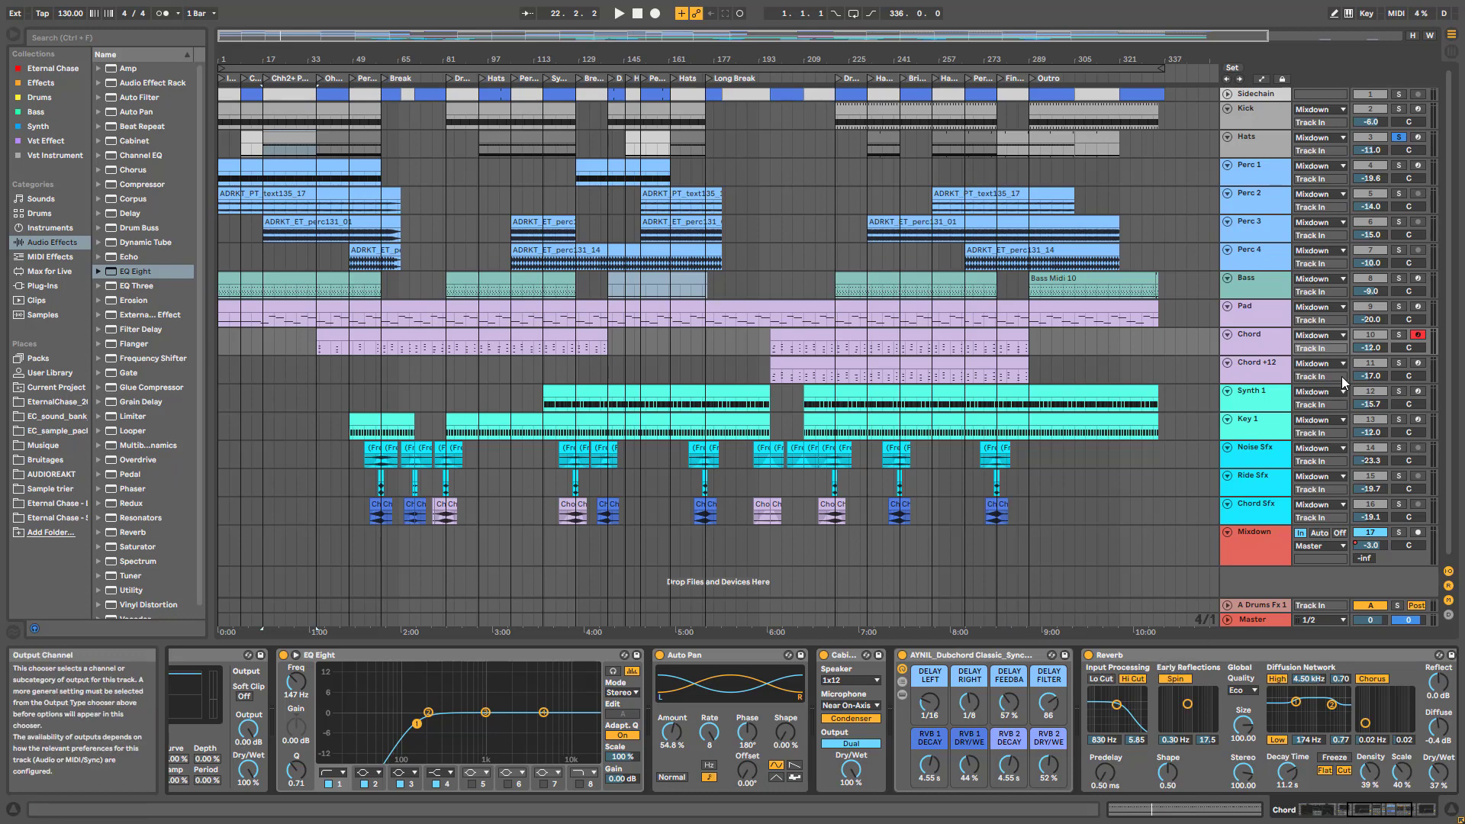
click(1272, 349)
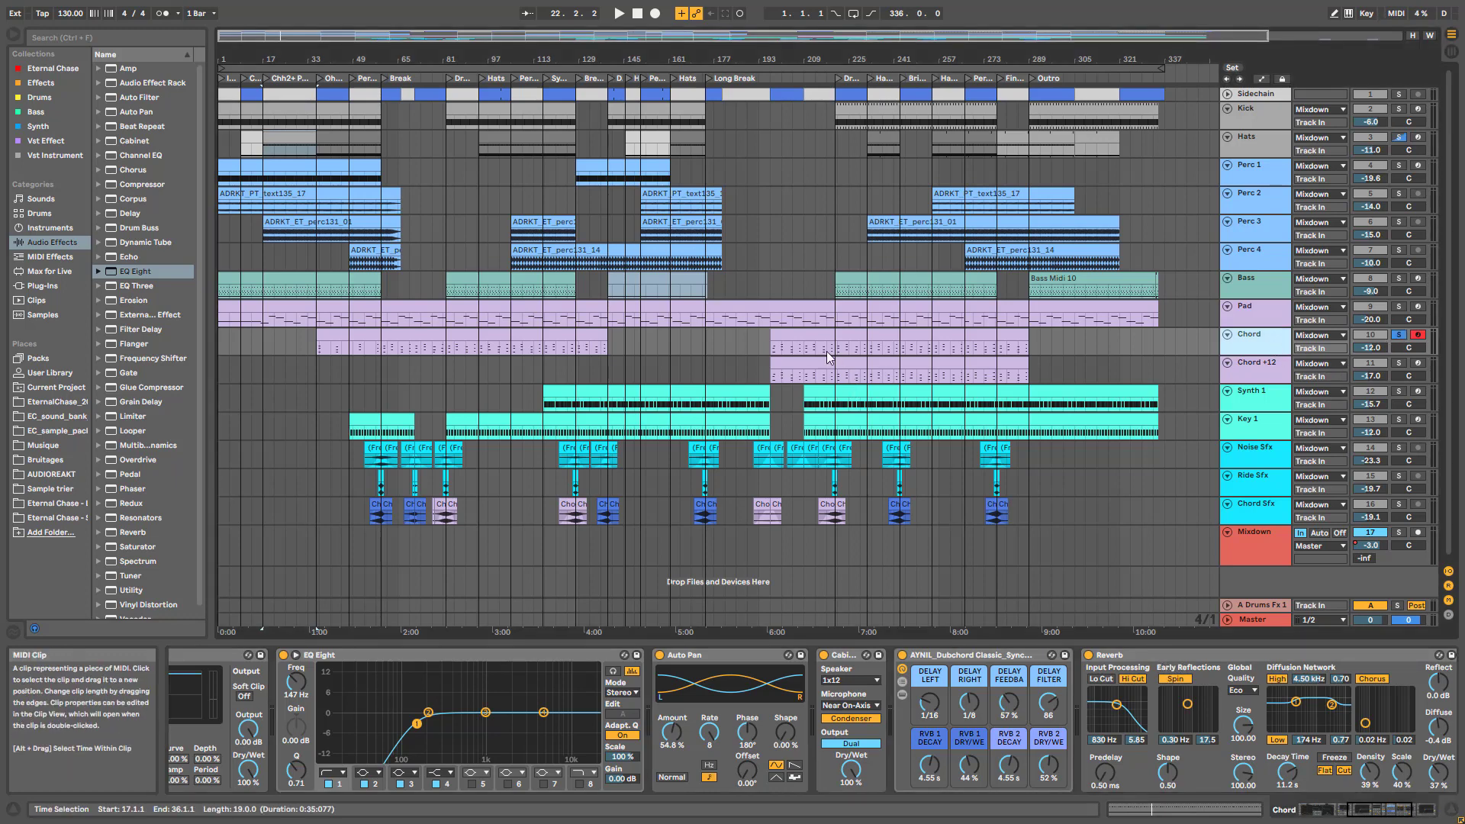
click(798, 348)
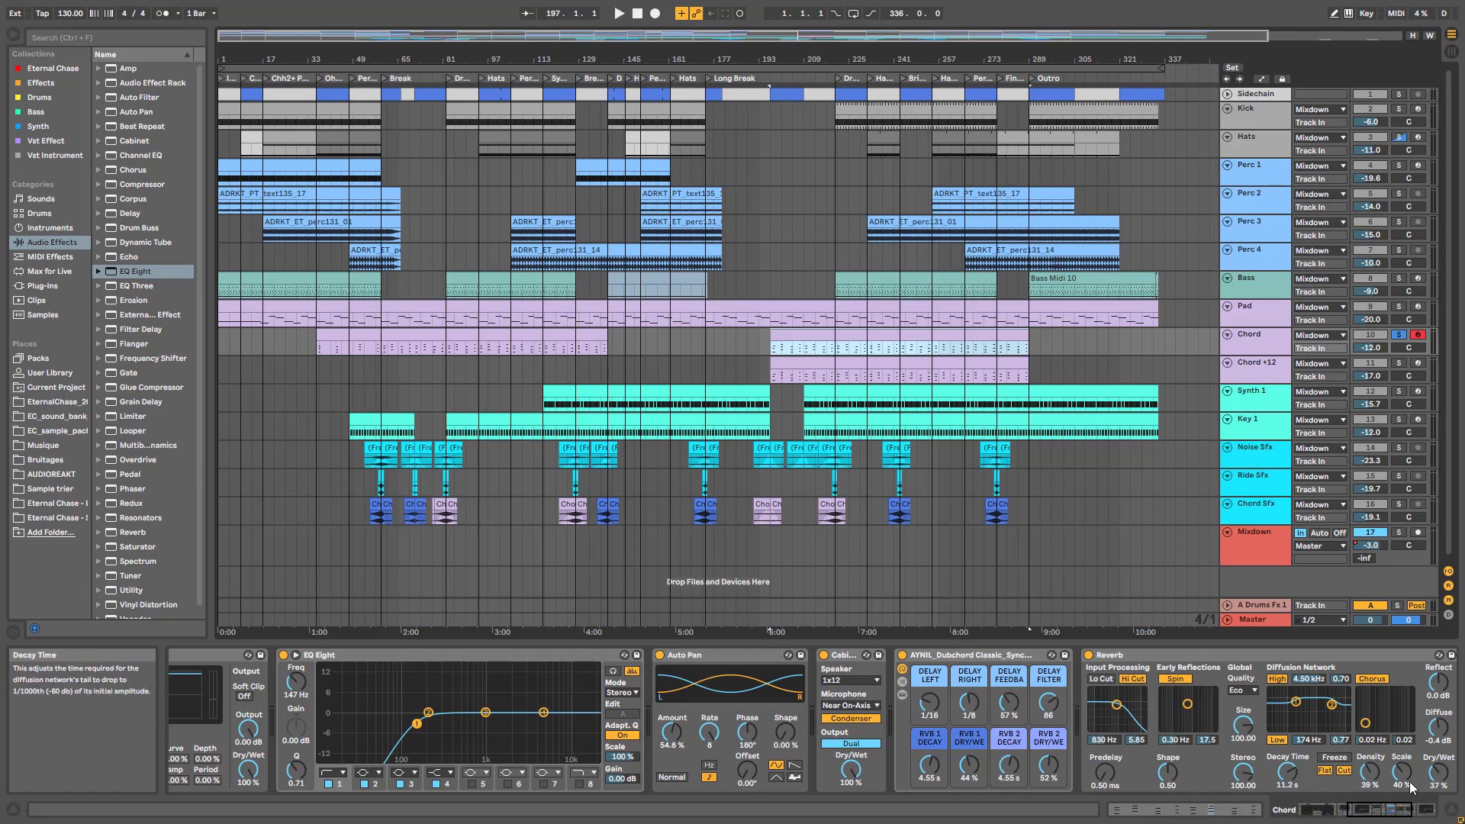
Bypass and re-enable the Chord Reverb to compare, then move to the Chord +12 track
click(1396, 811)
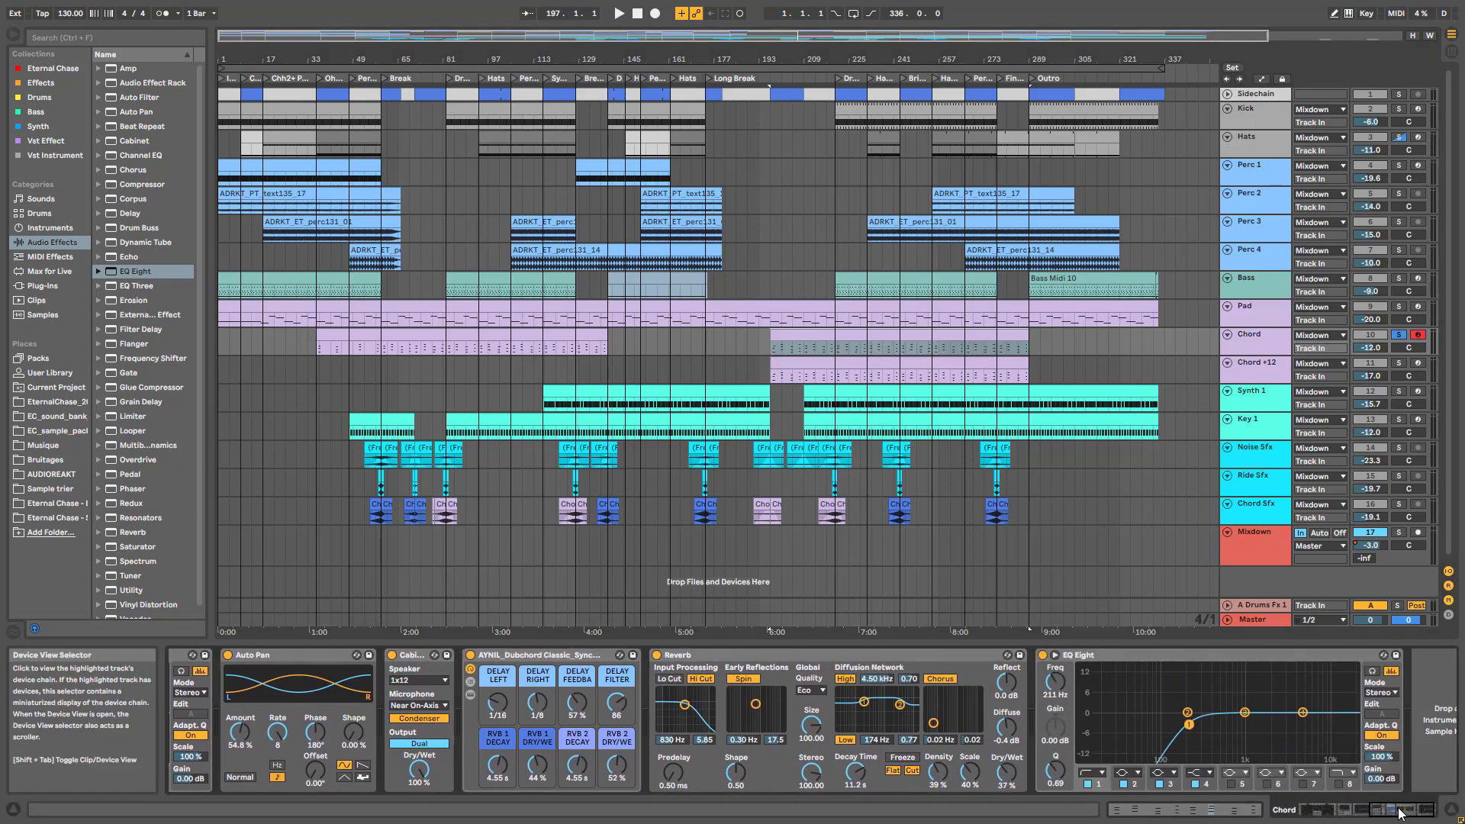
click(1395, 813)
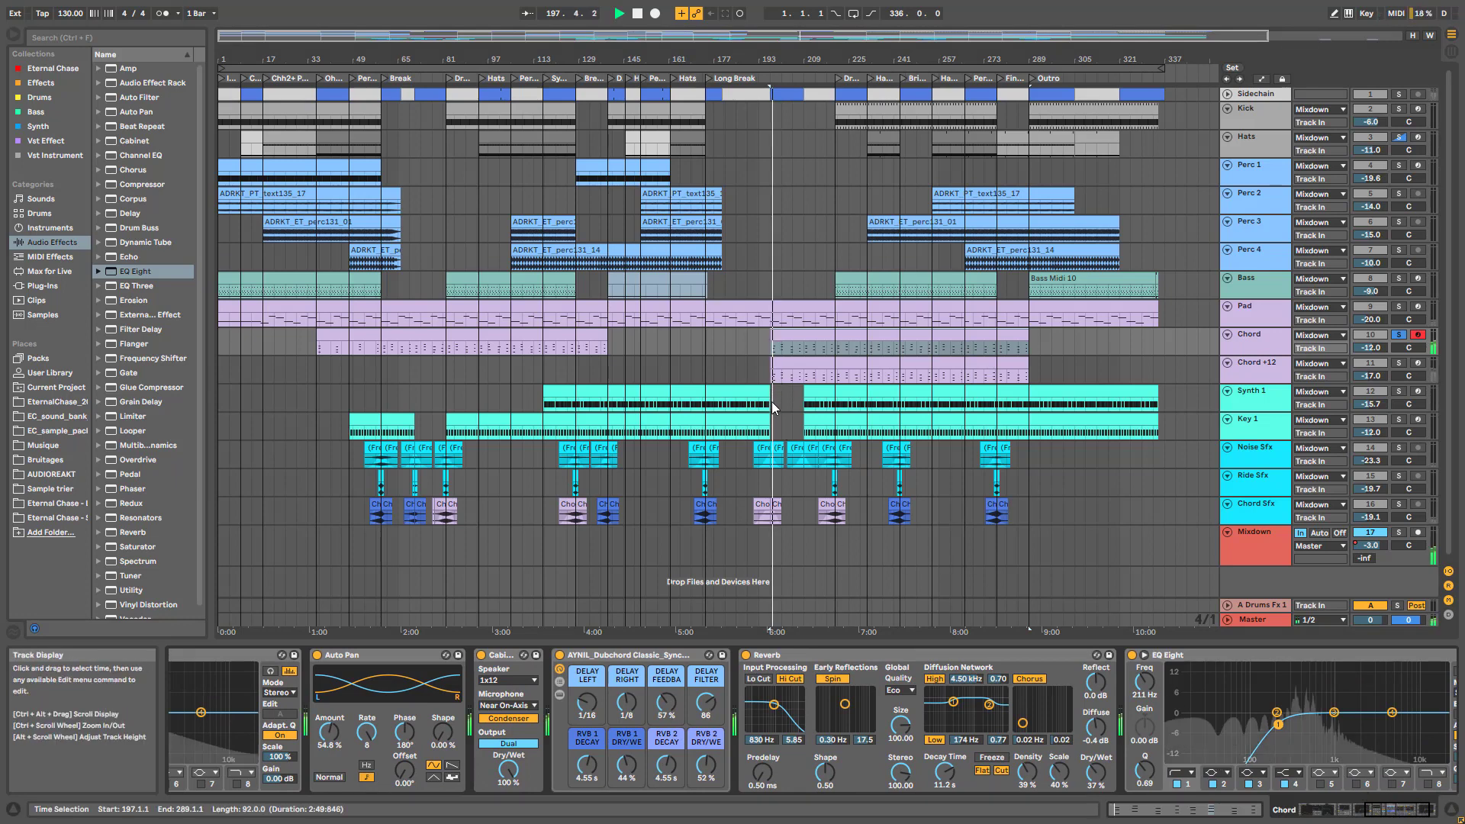
click(746, 655)
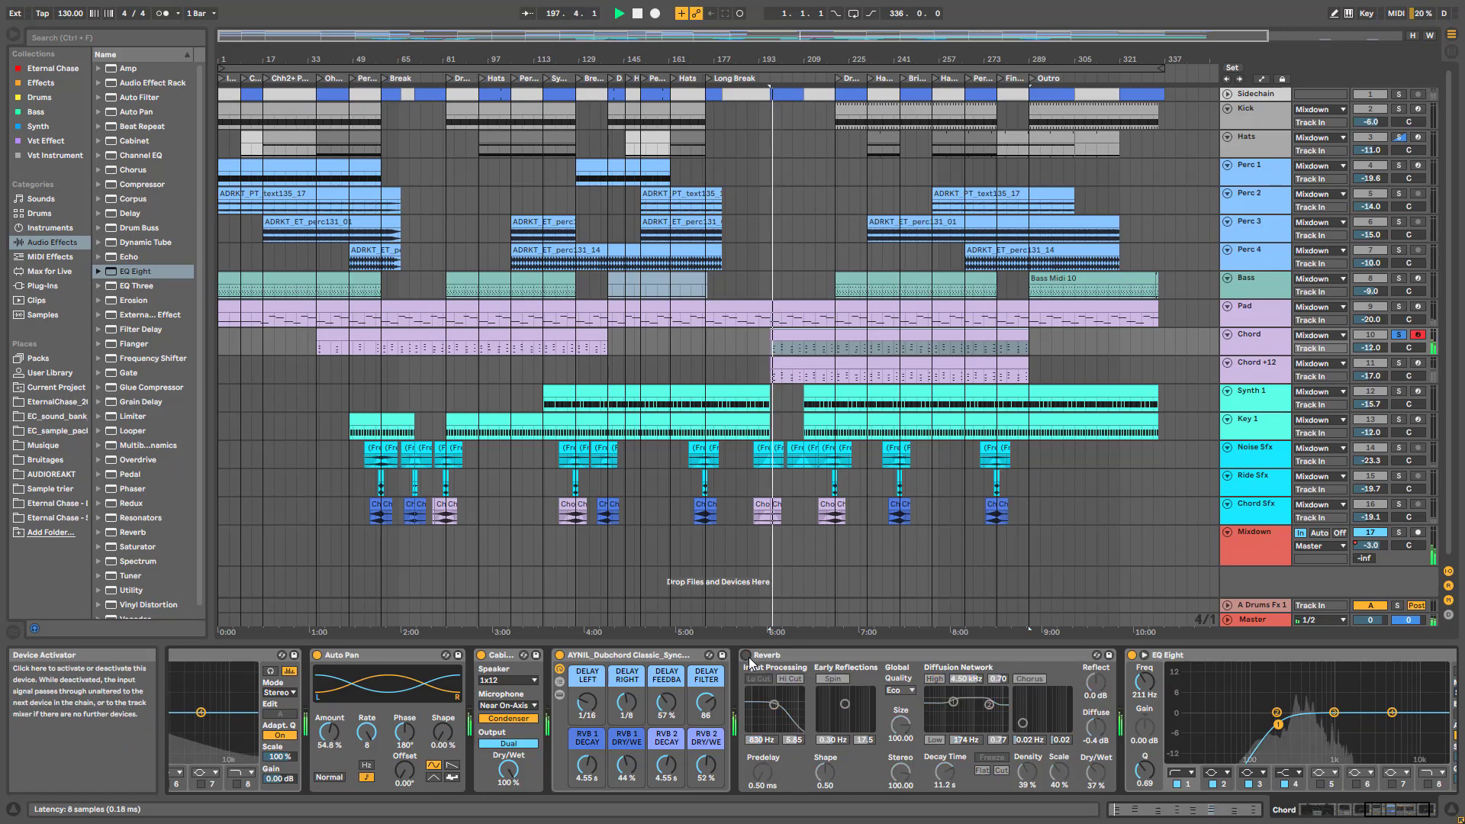
click(747, 657)
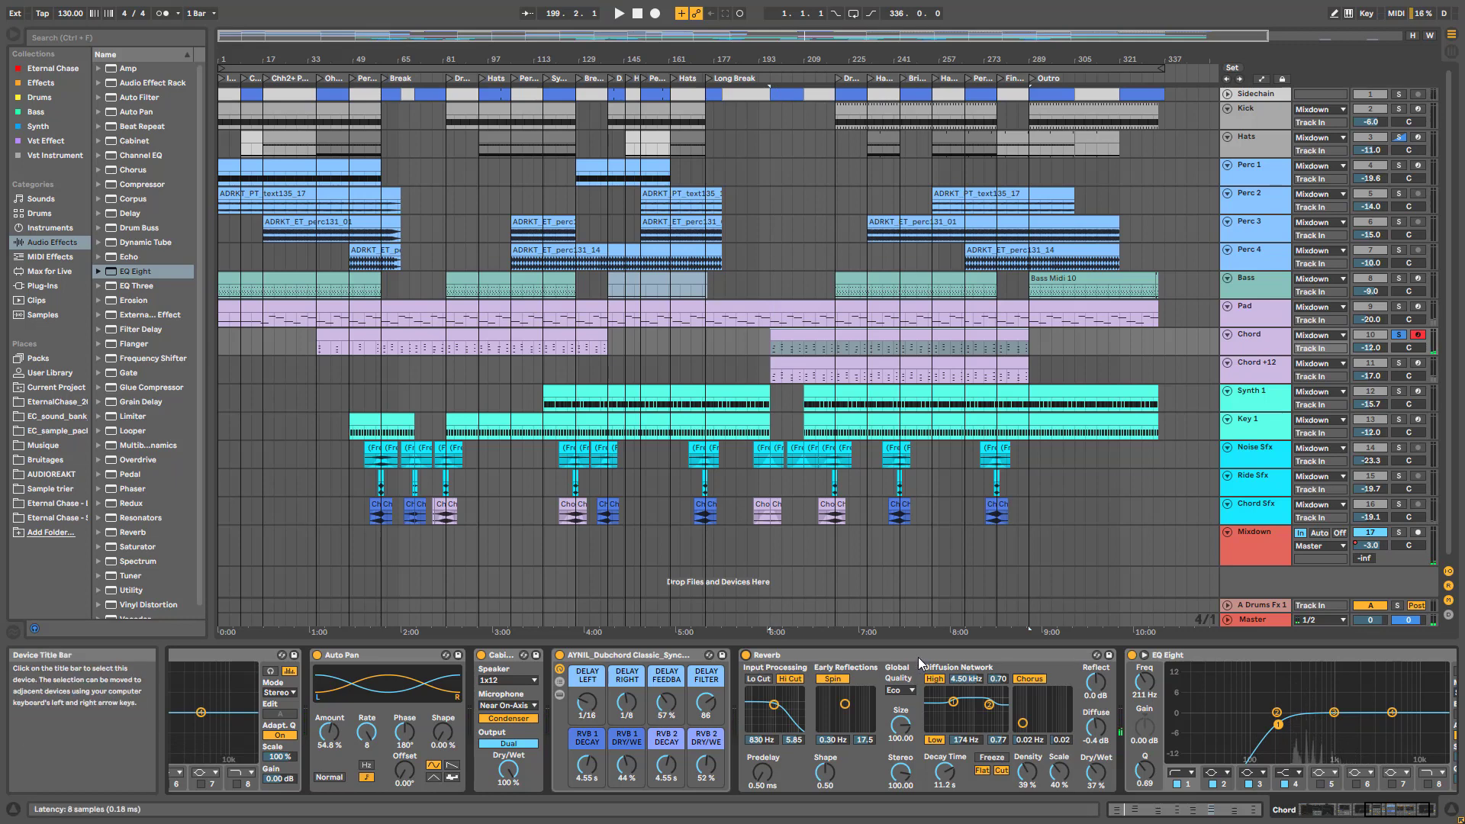
key(Down)
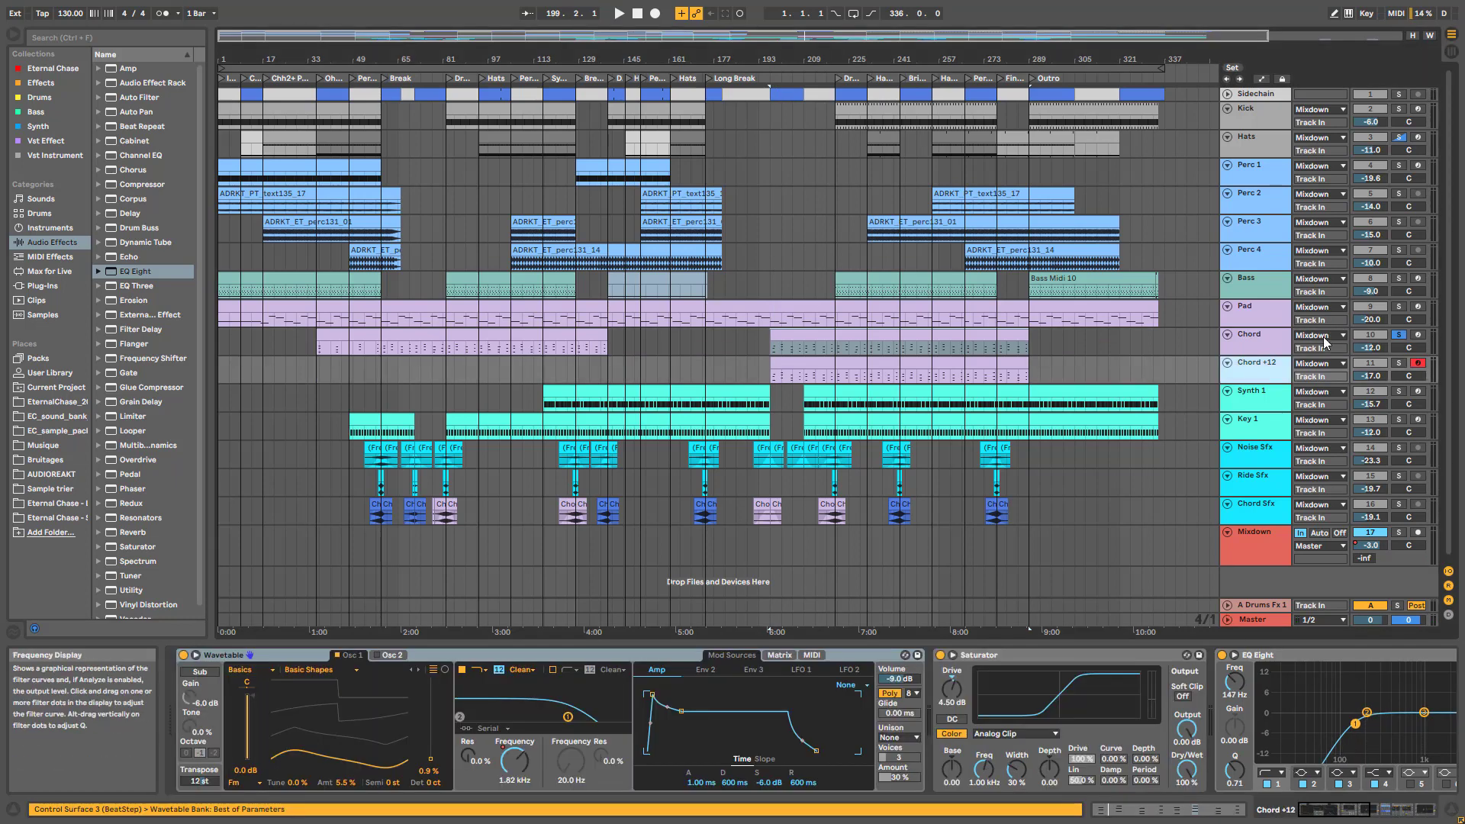
Show Synth 1's devices, select EQ band 3, and audition Synth 1 soloed from bar 197
click(1265, 400)
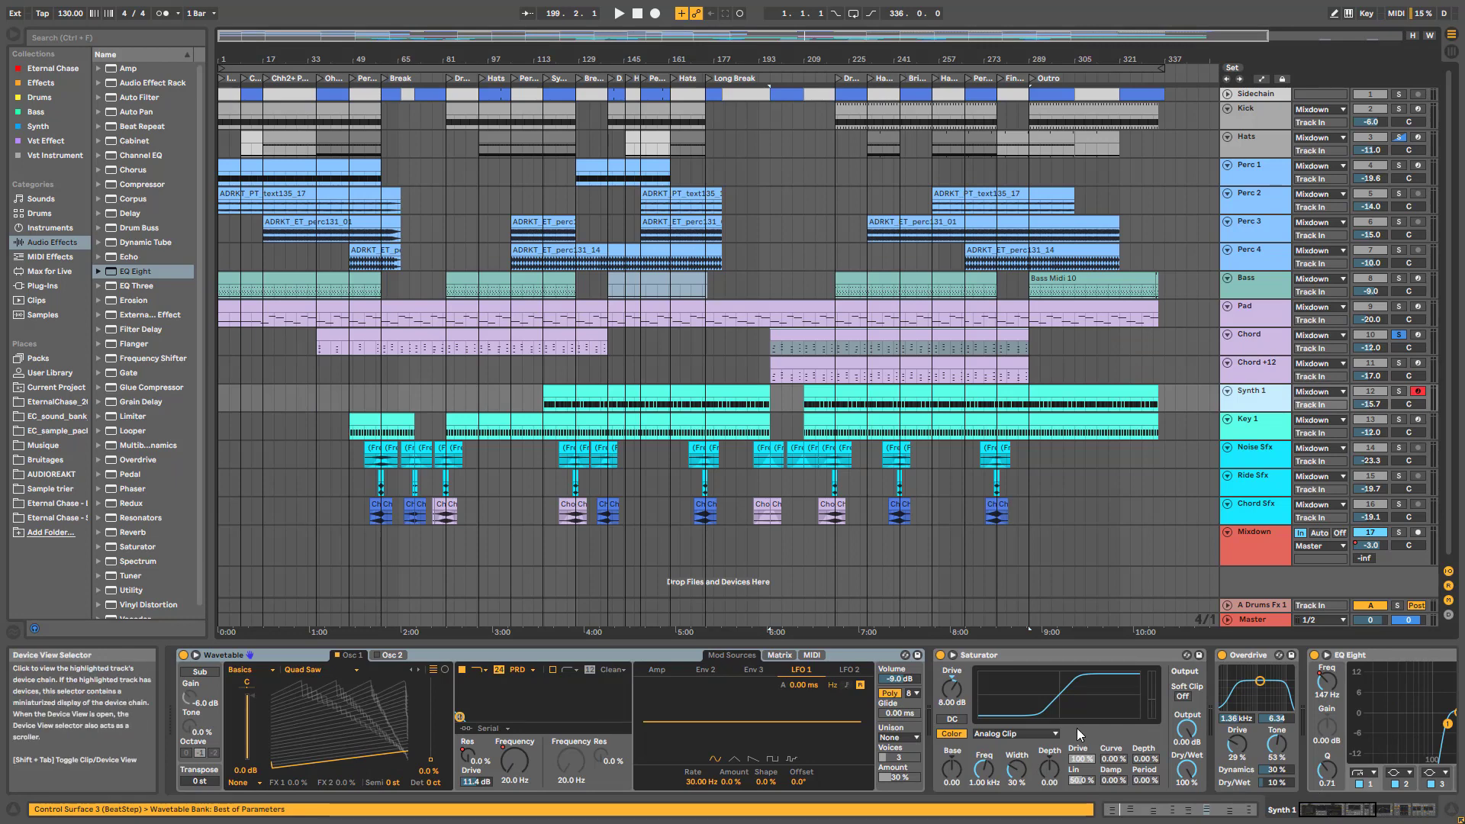
click(1367, 814)
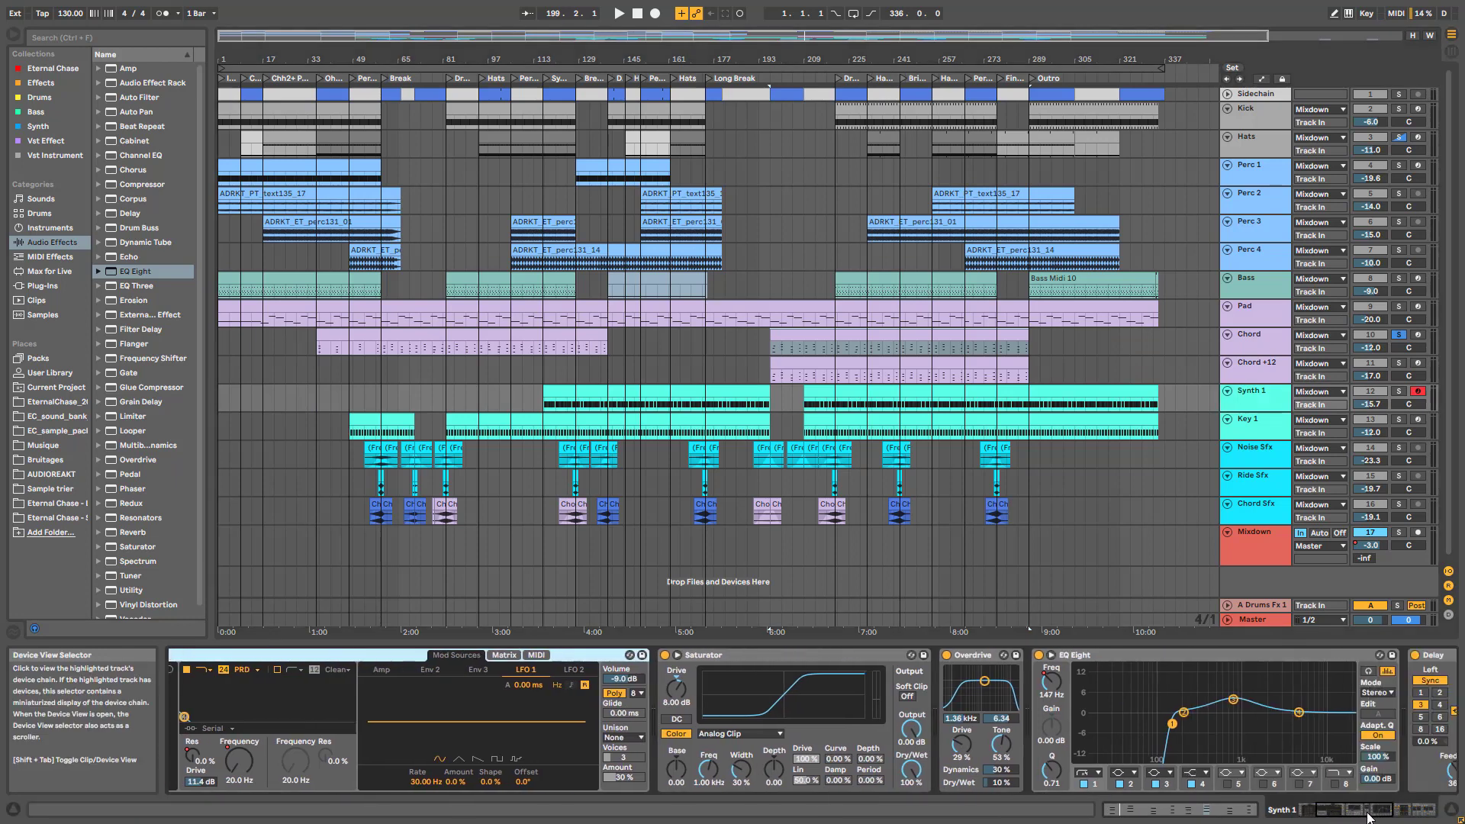
click(1368, 814)
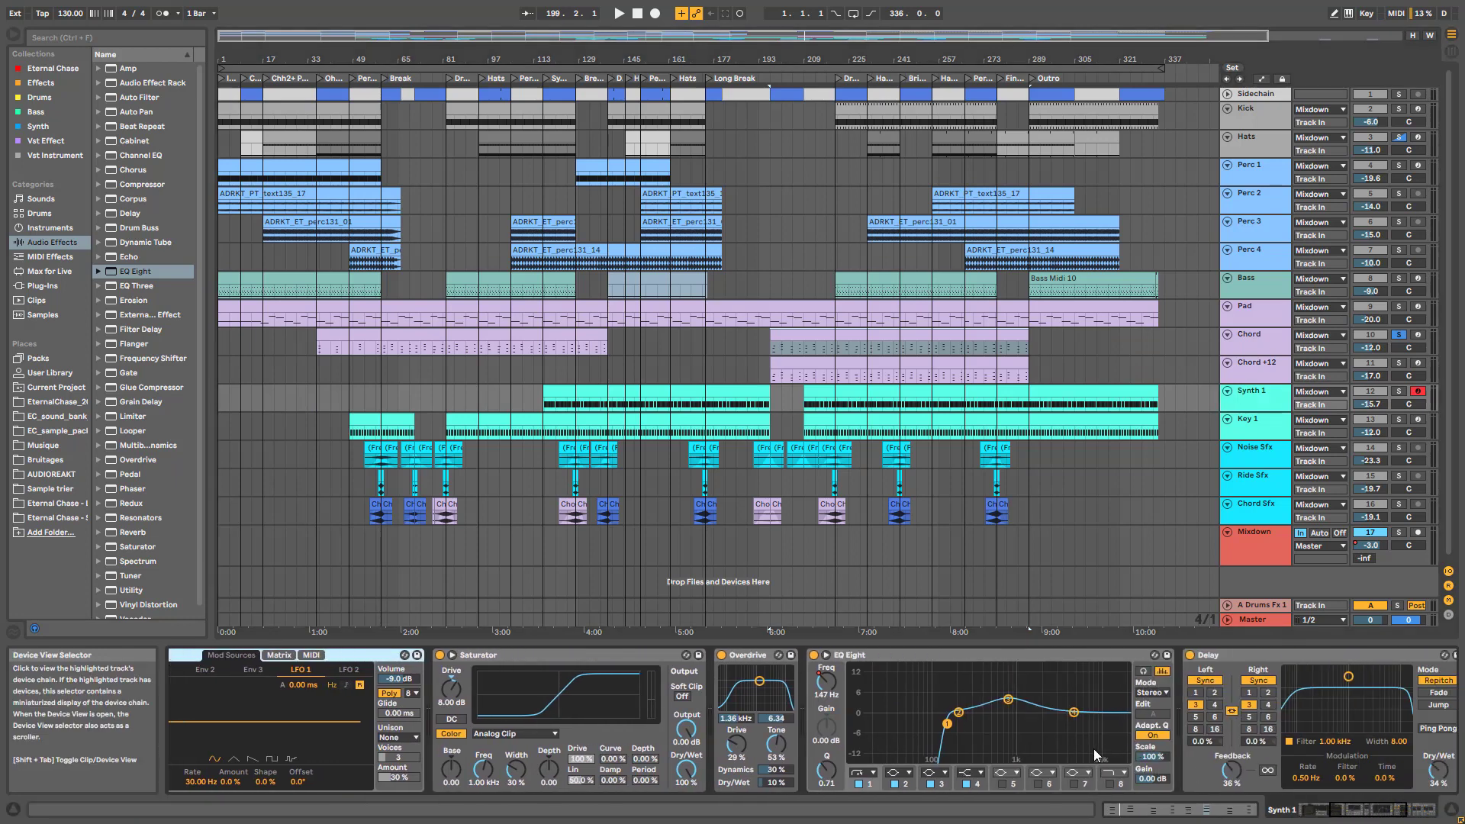
click(1008, 700)
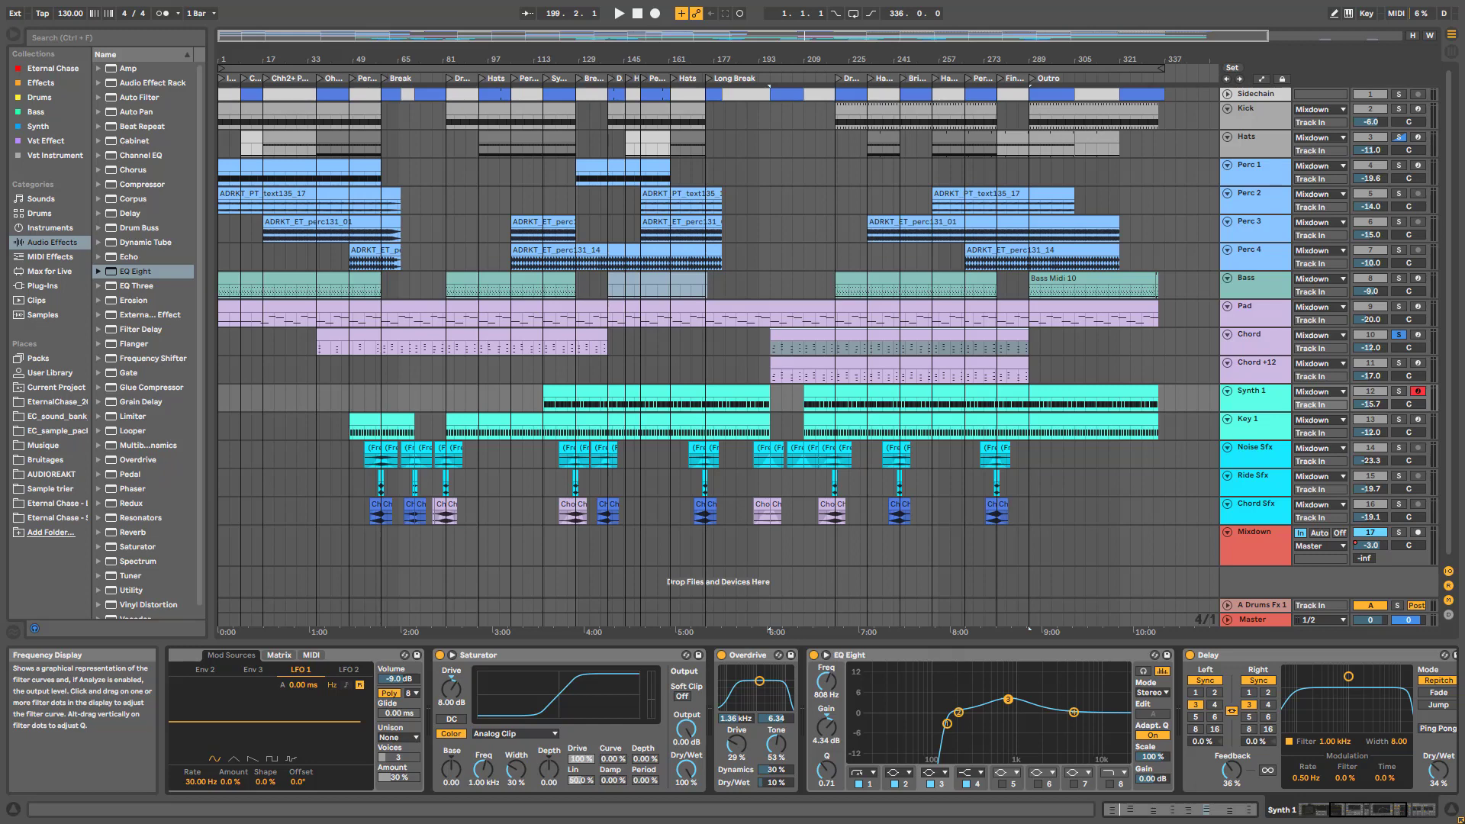
click(1400, 391)
key(space)
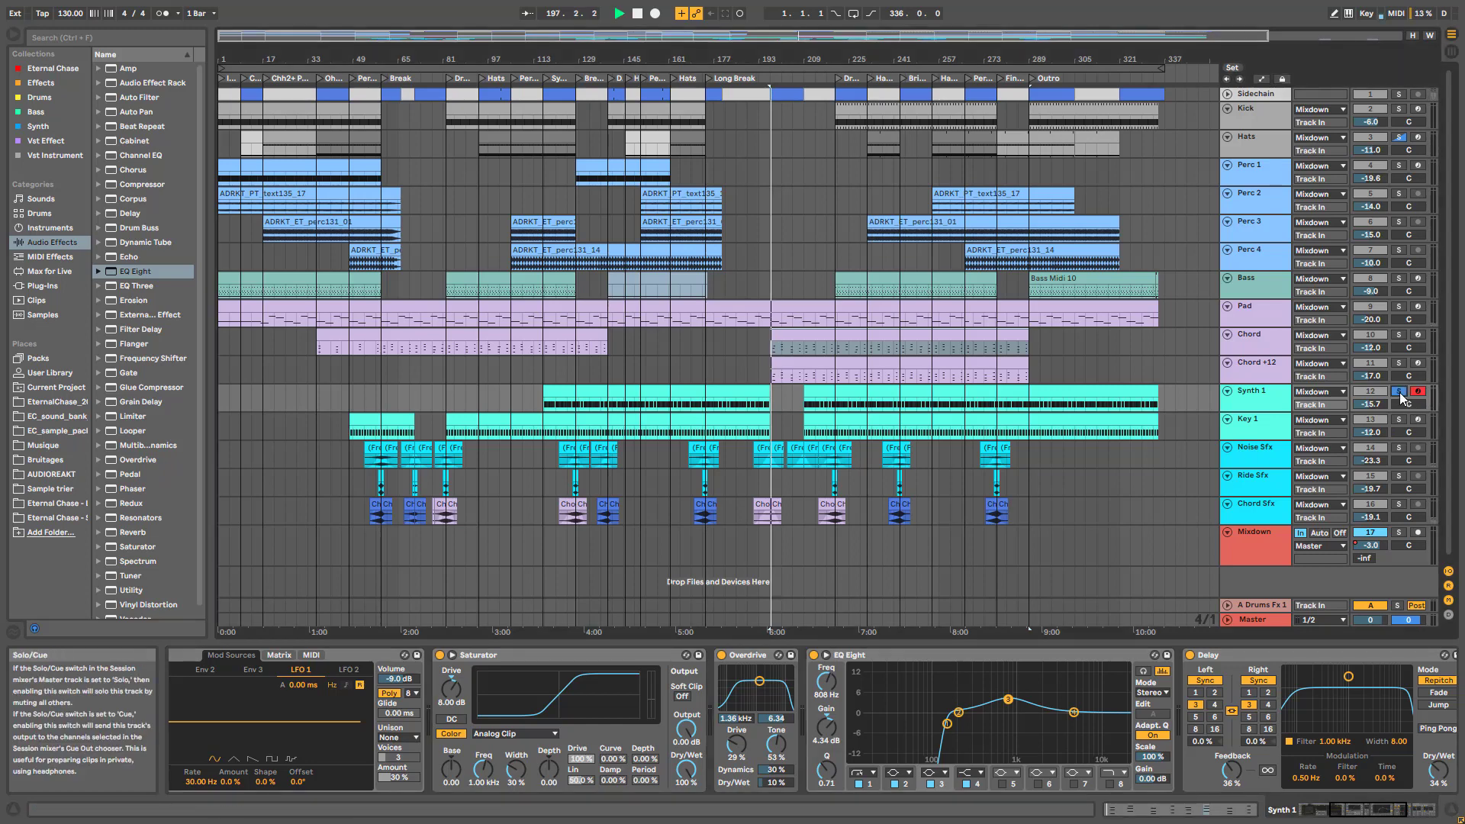
click(883, 396)
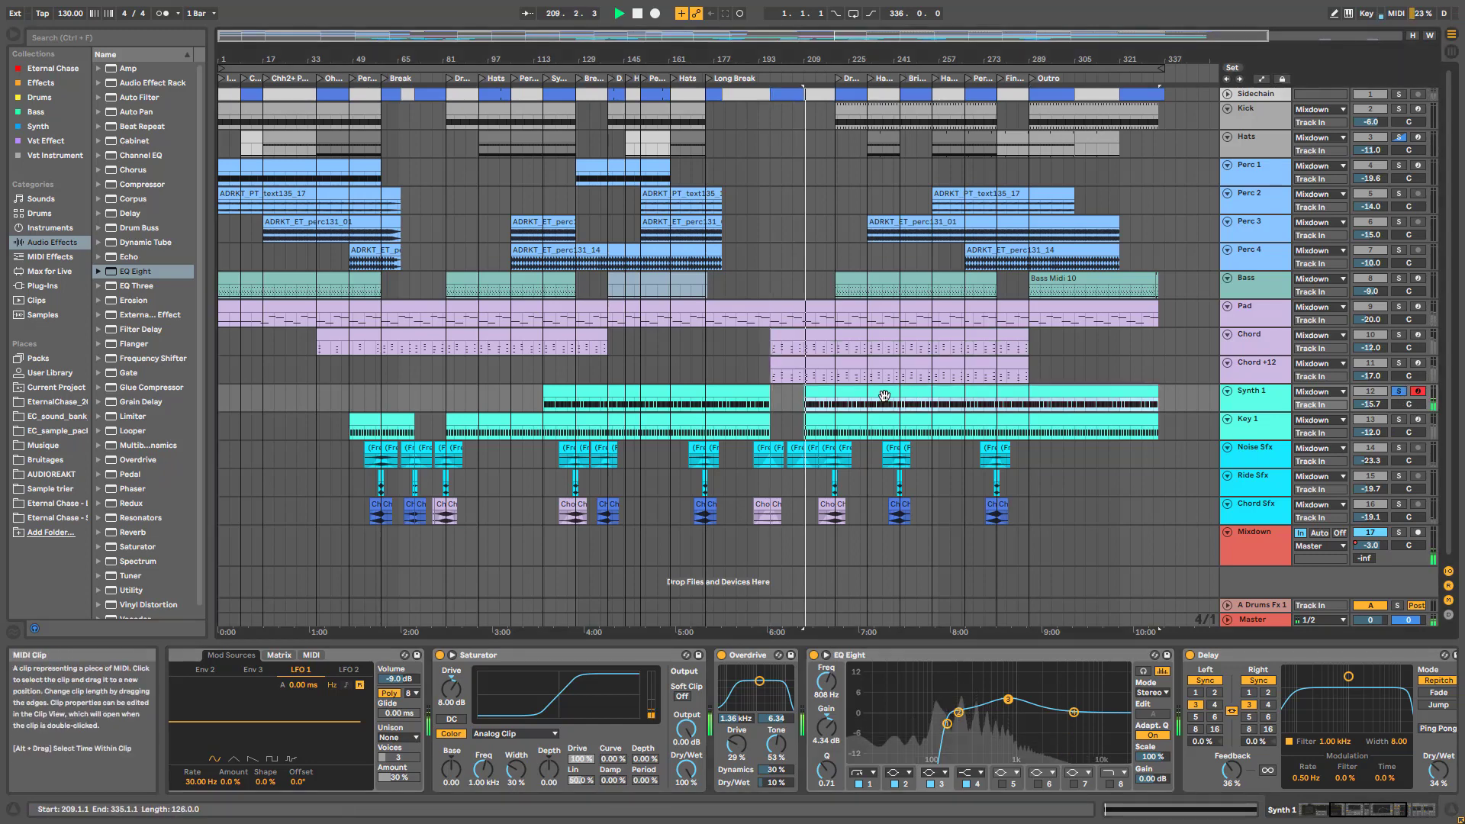
click(1400, 392)
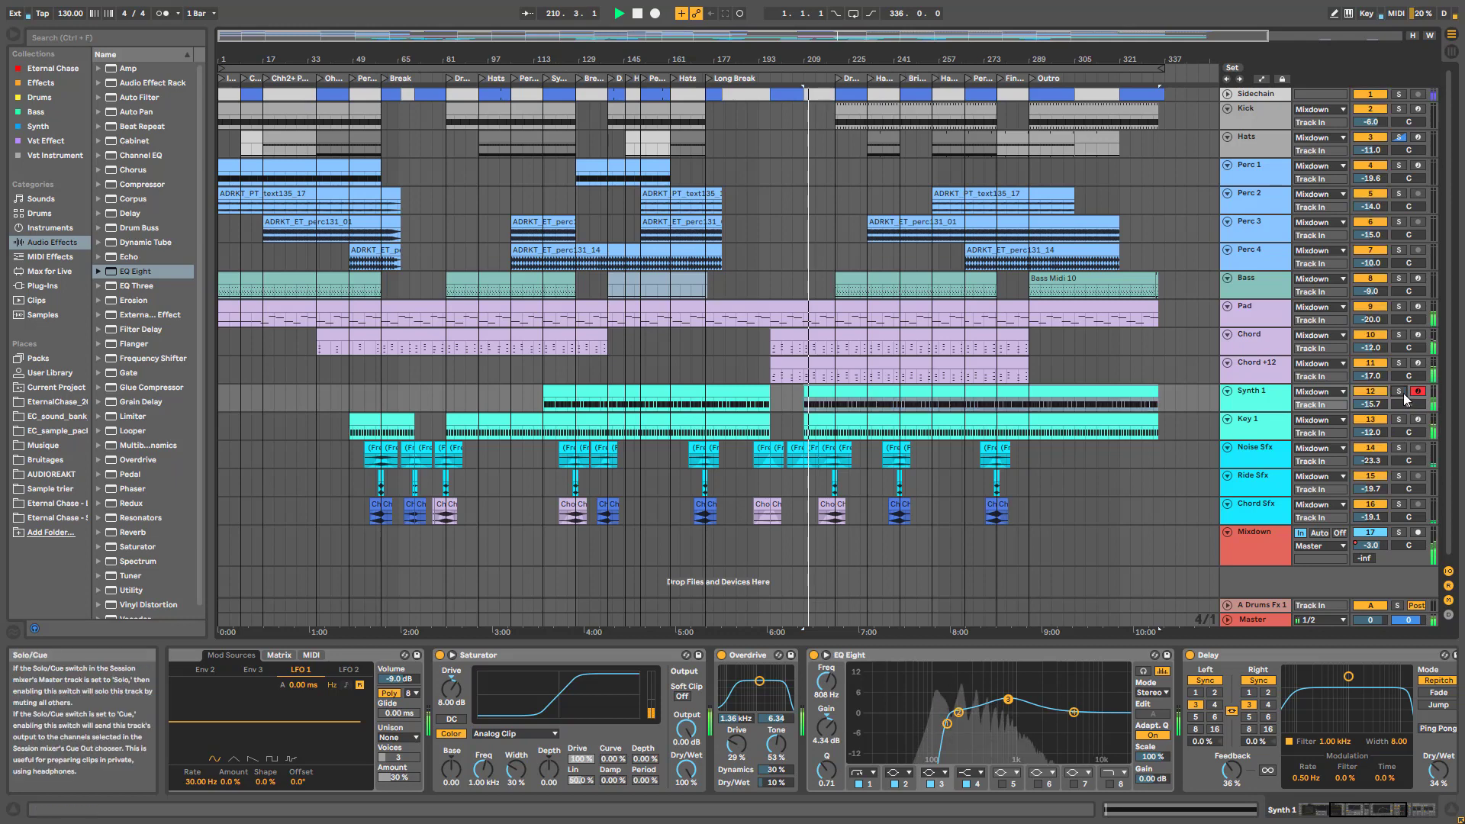
Try lowering EQ band 3, undo it back to 808 Hz, re-solo Synth 1 and stop
mouse_move(1009, 701)
mouse_down()
mouse_move(960, 693)
mouse_move(1016, 695)
mouse_up()
key(ctrl+z)
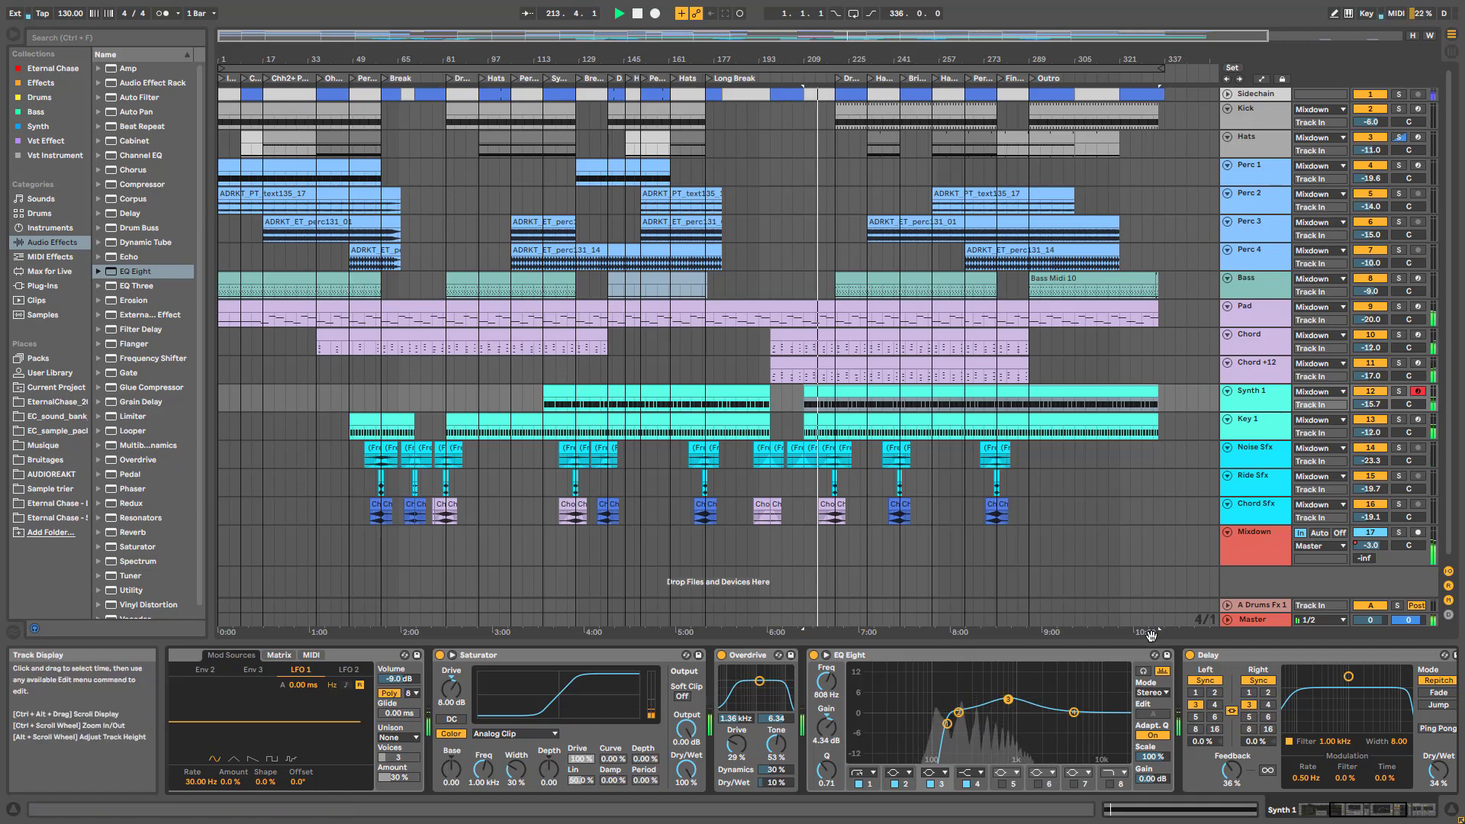
click(1398, 391)
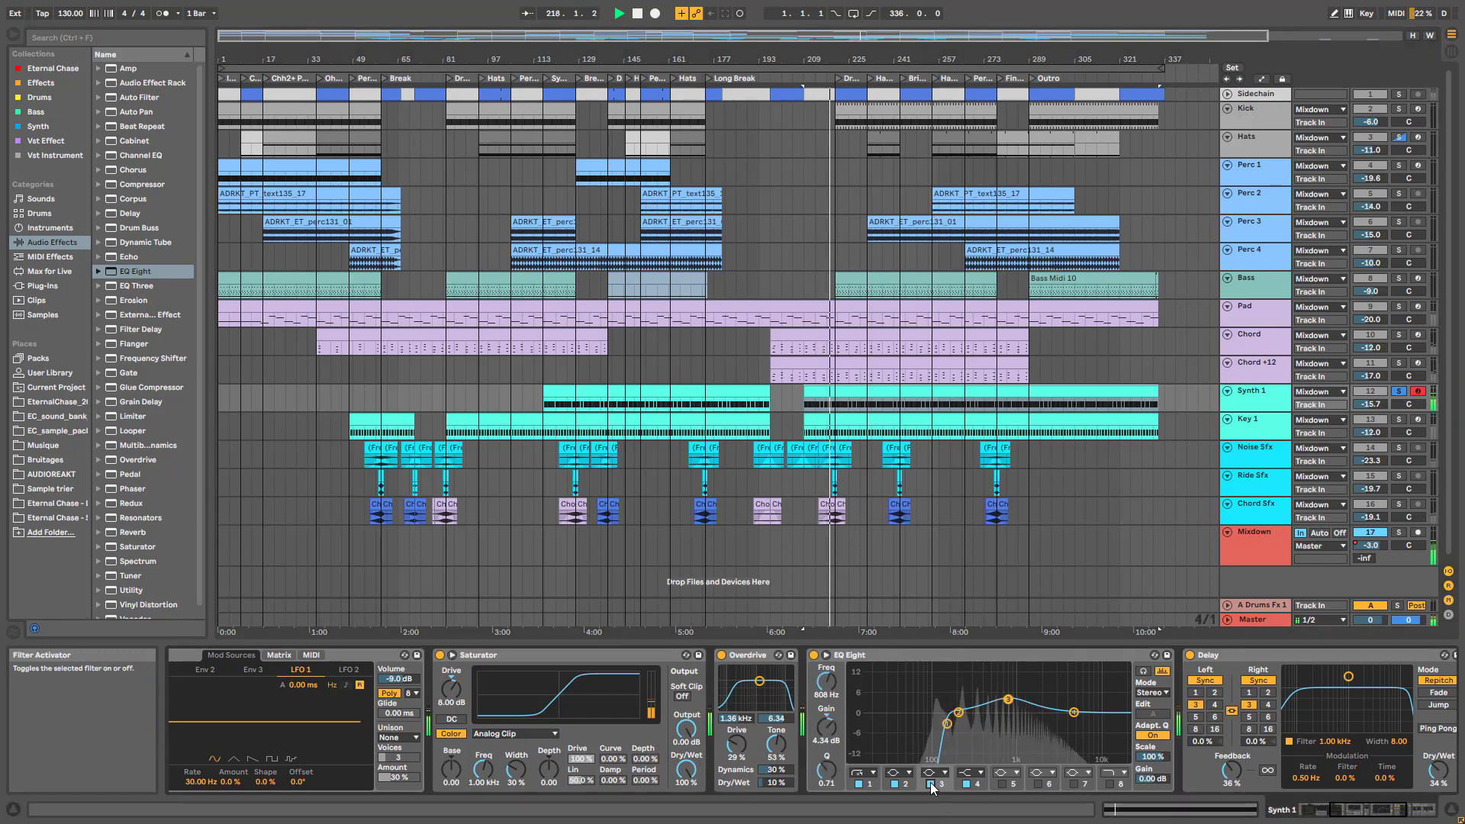
key(space)
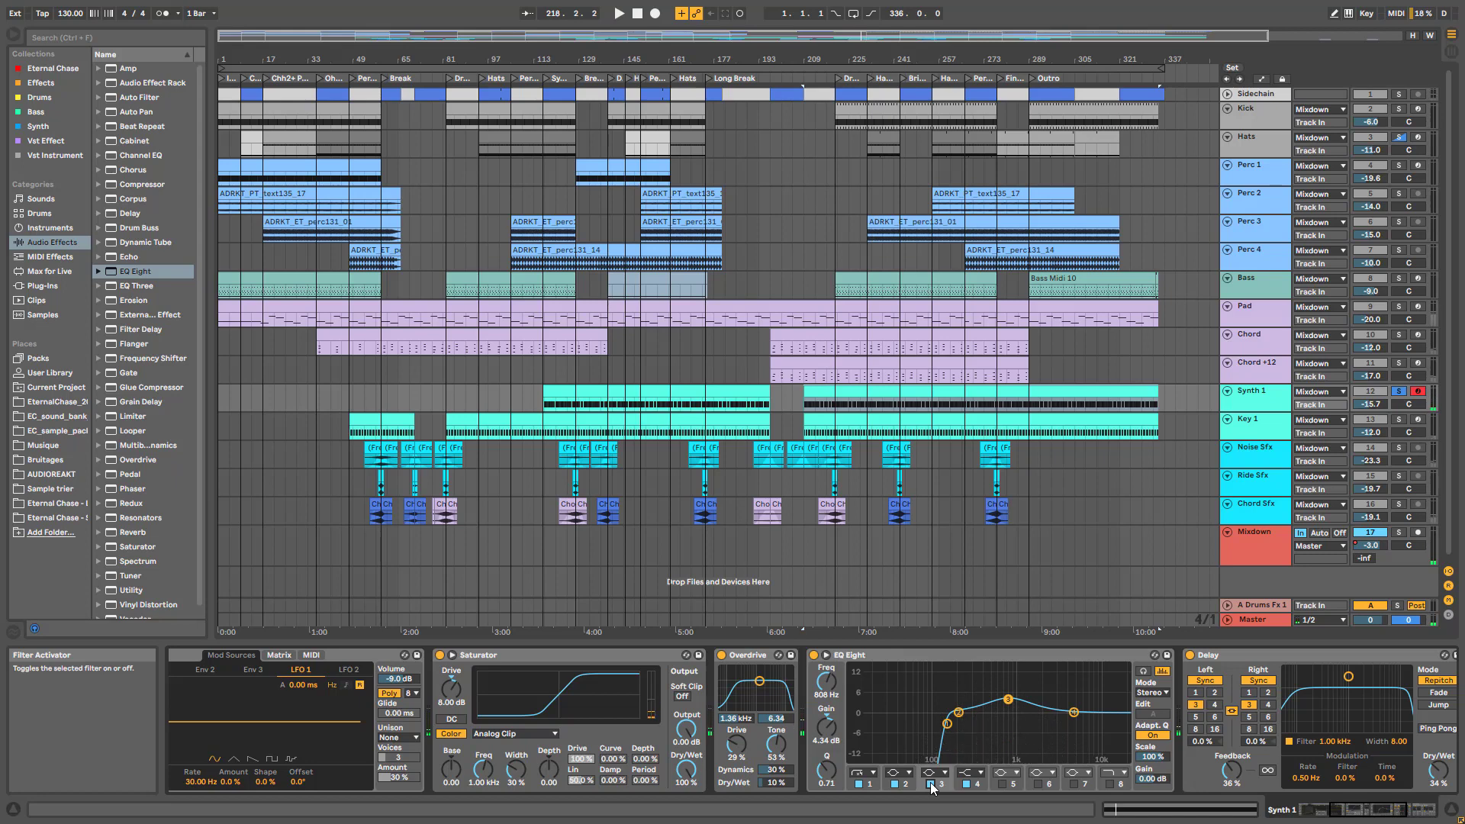
click(1327, 809)
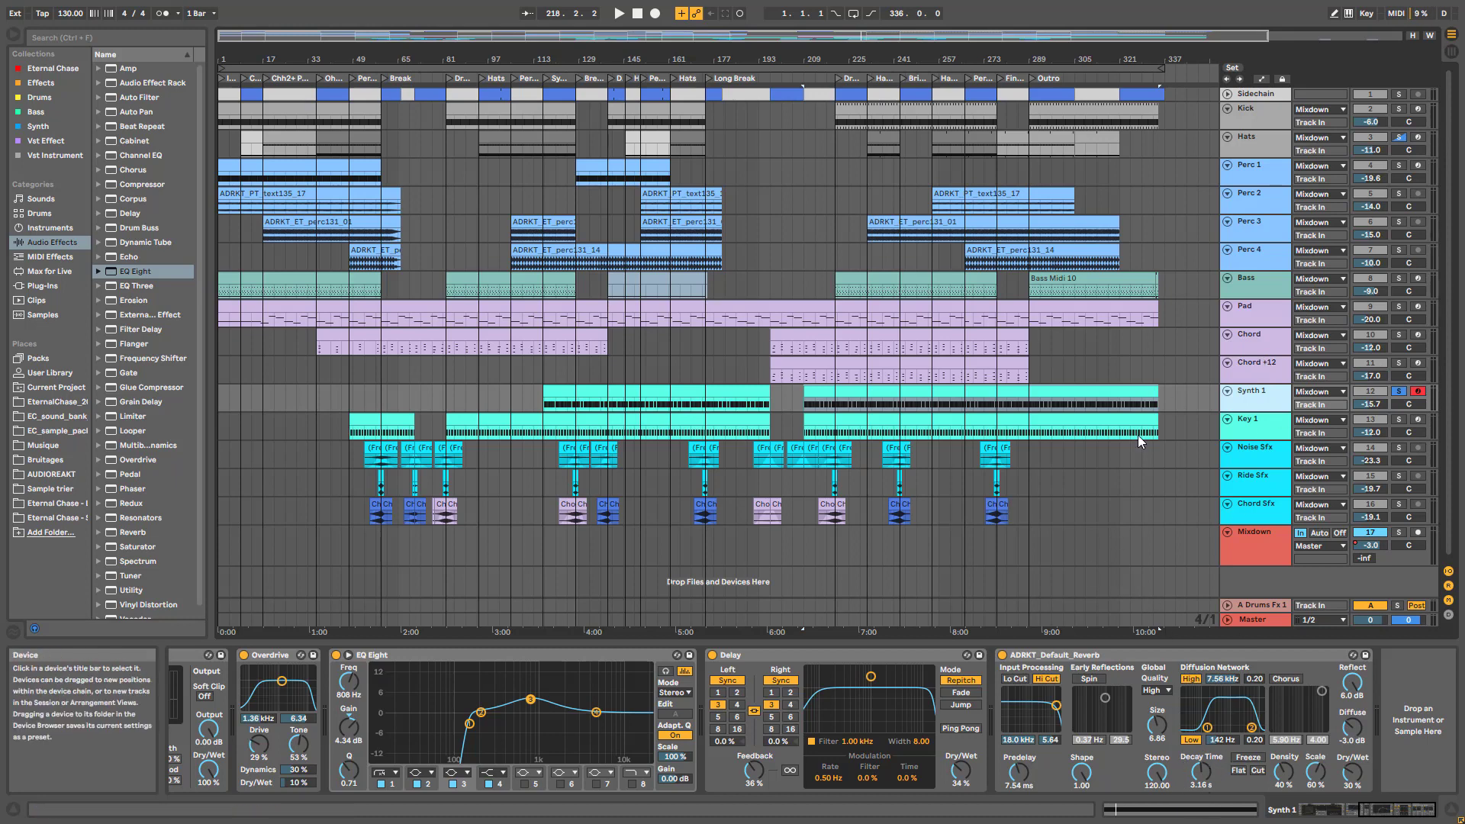
Scroll through the Hats drum rack and its effects, then bring up Perc 1's chain
click(1263, 140)
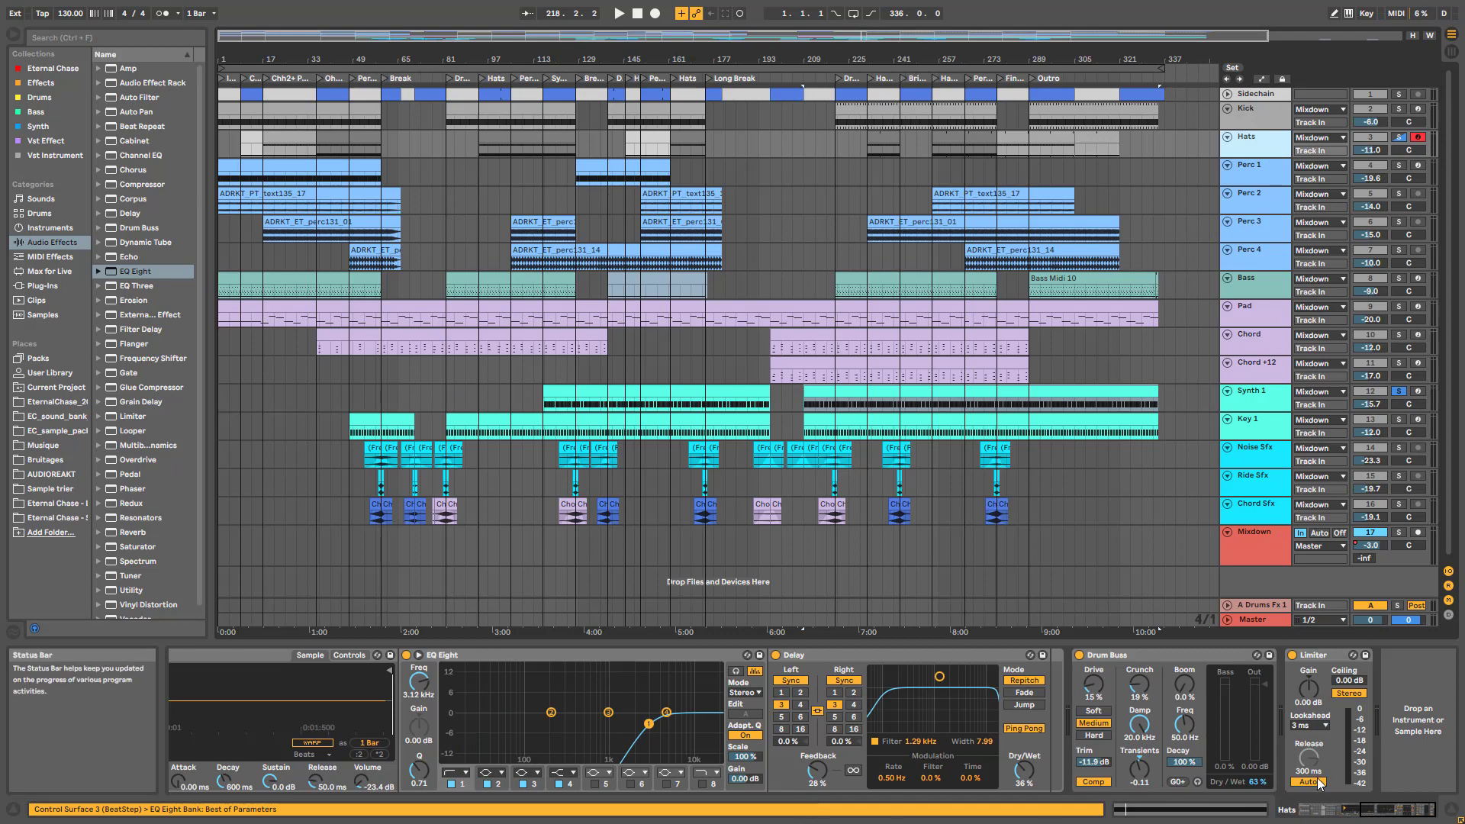
click(1390, 813)
click(1370, 810)
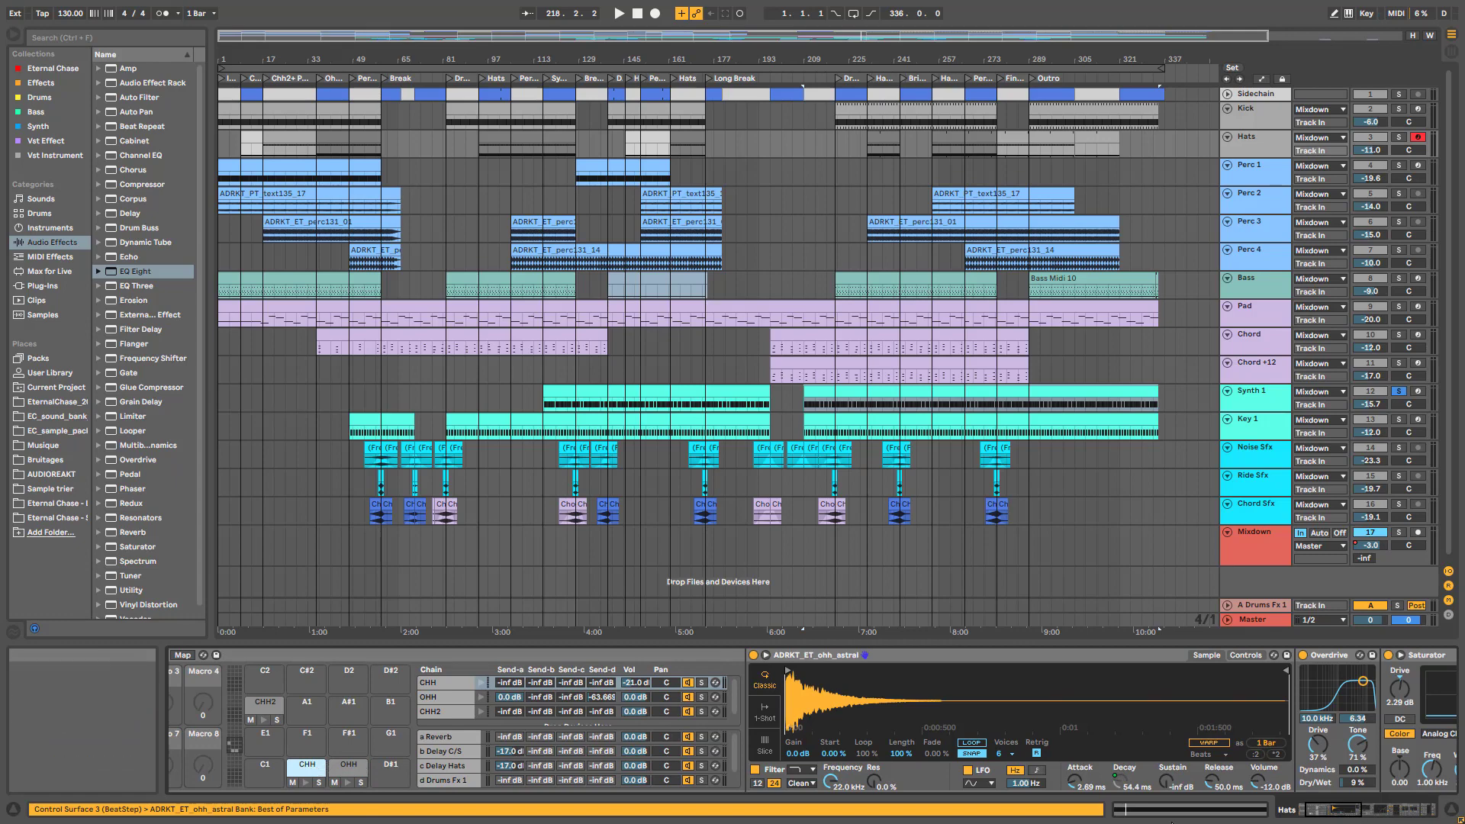
click(1351, 811)
drag(1350, 811, 1371, 808)
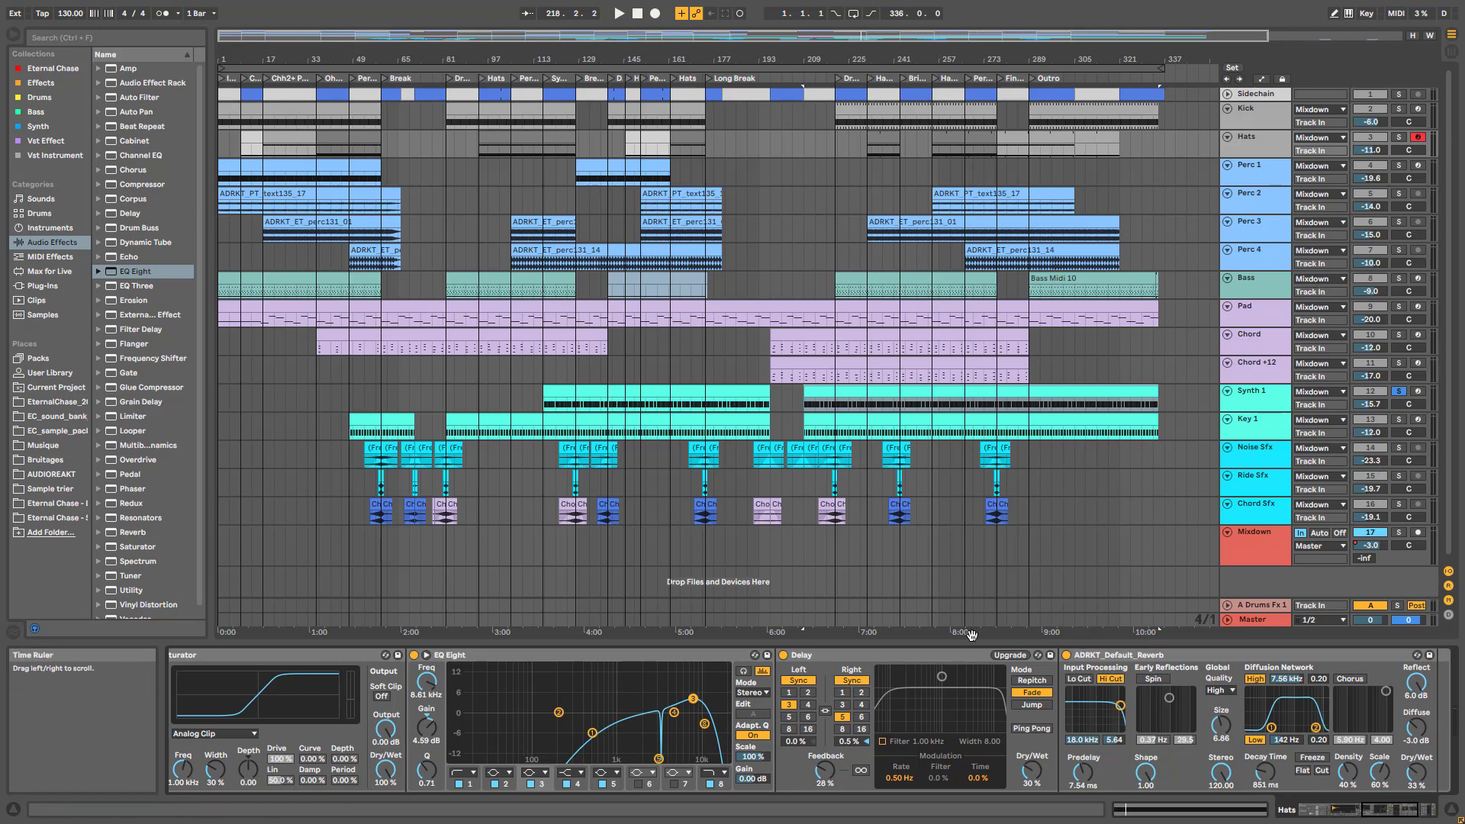
click(1257, 179)
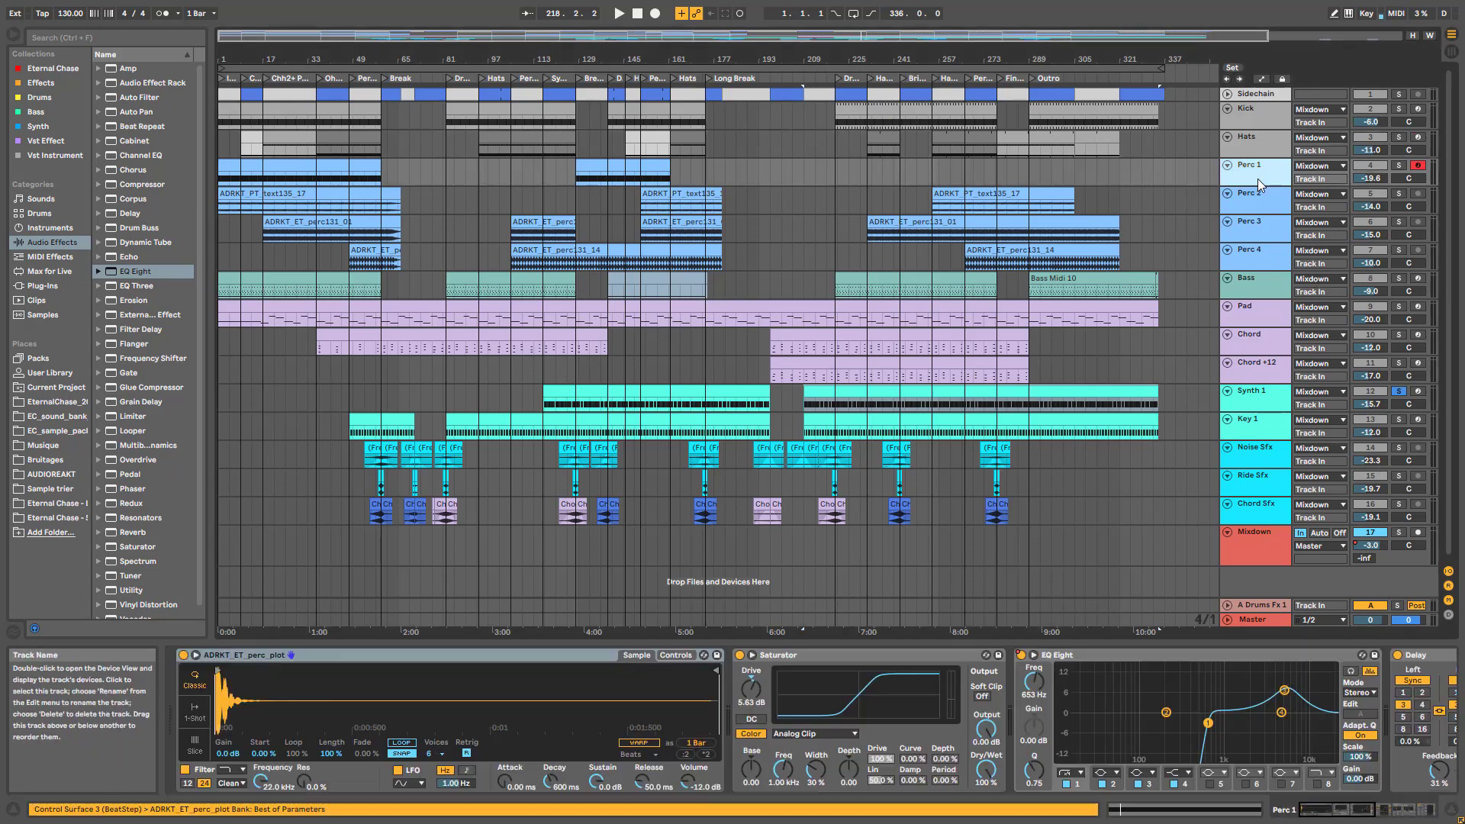
Scroll to the last effects in Perc 1's chain, then select Perc 3 to show its devices
click(1427, 811)
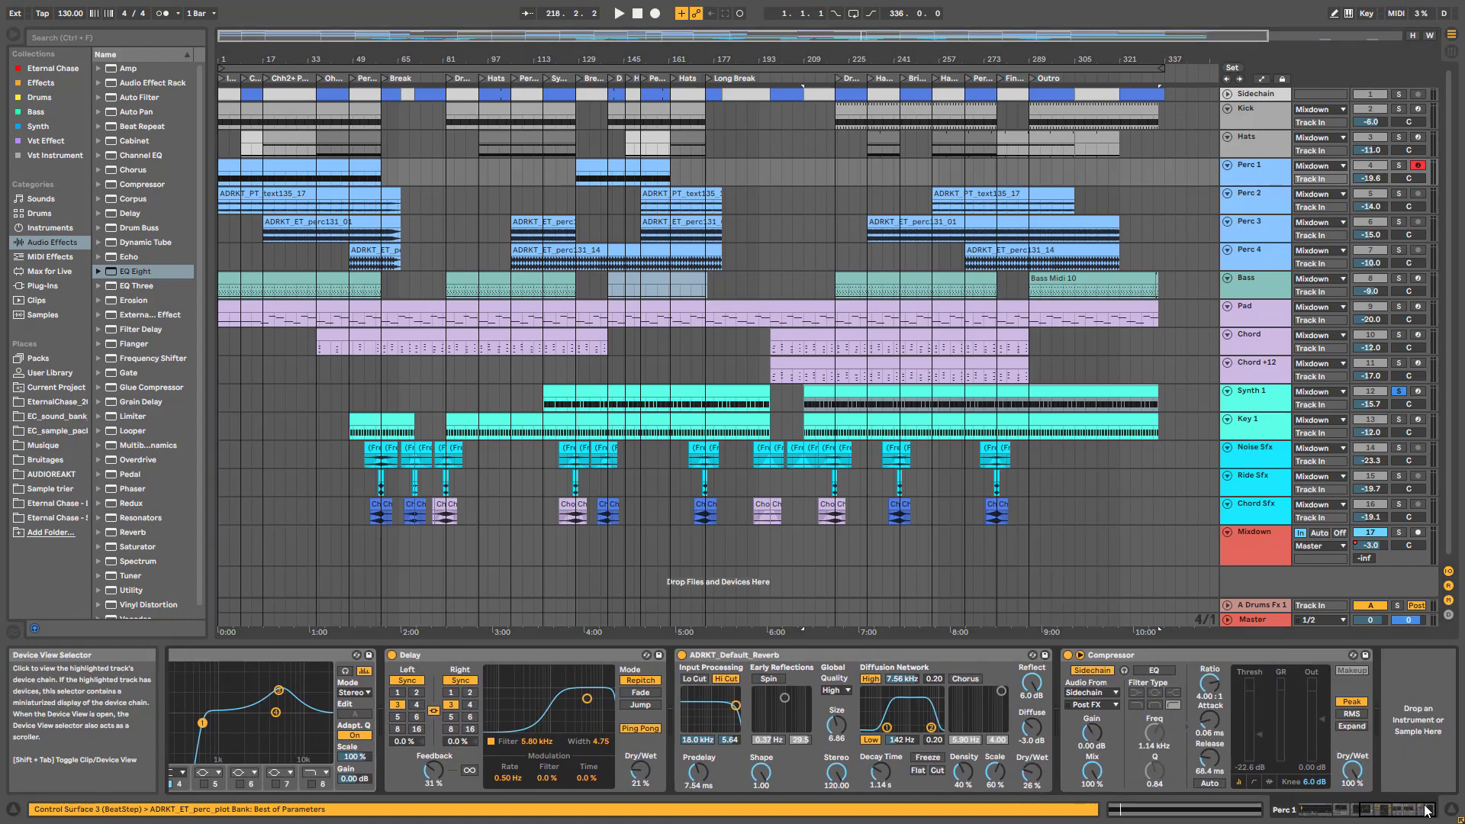
key(Down)
key(Down)
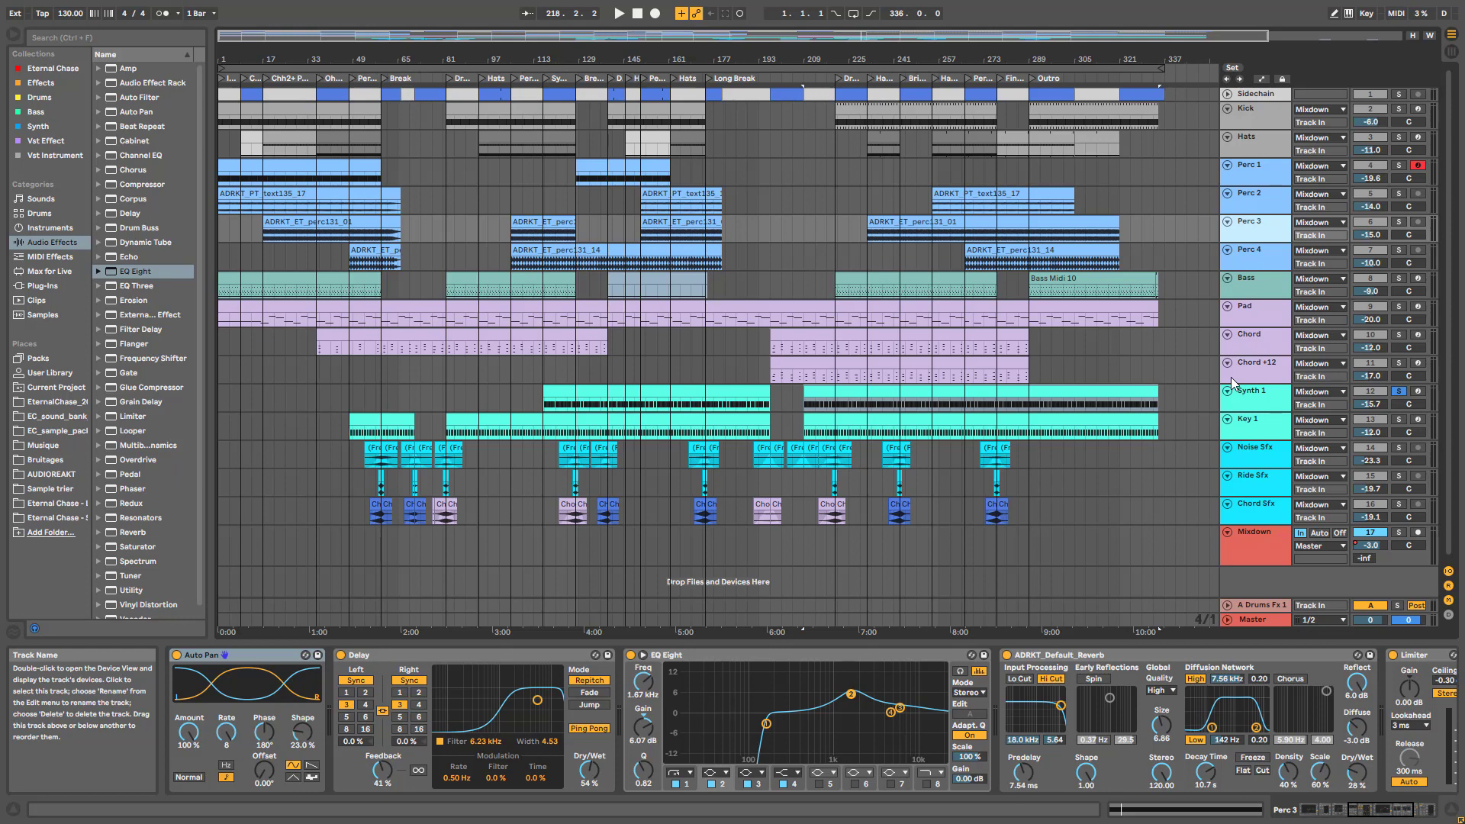
Start playback and solo Chord +12, reviewing the Synth 1 and Chord +12 chains
click(1263, 398)
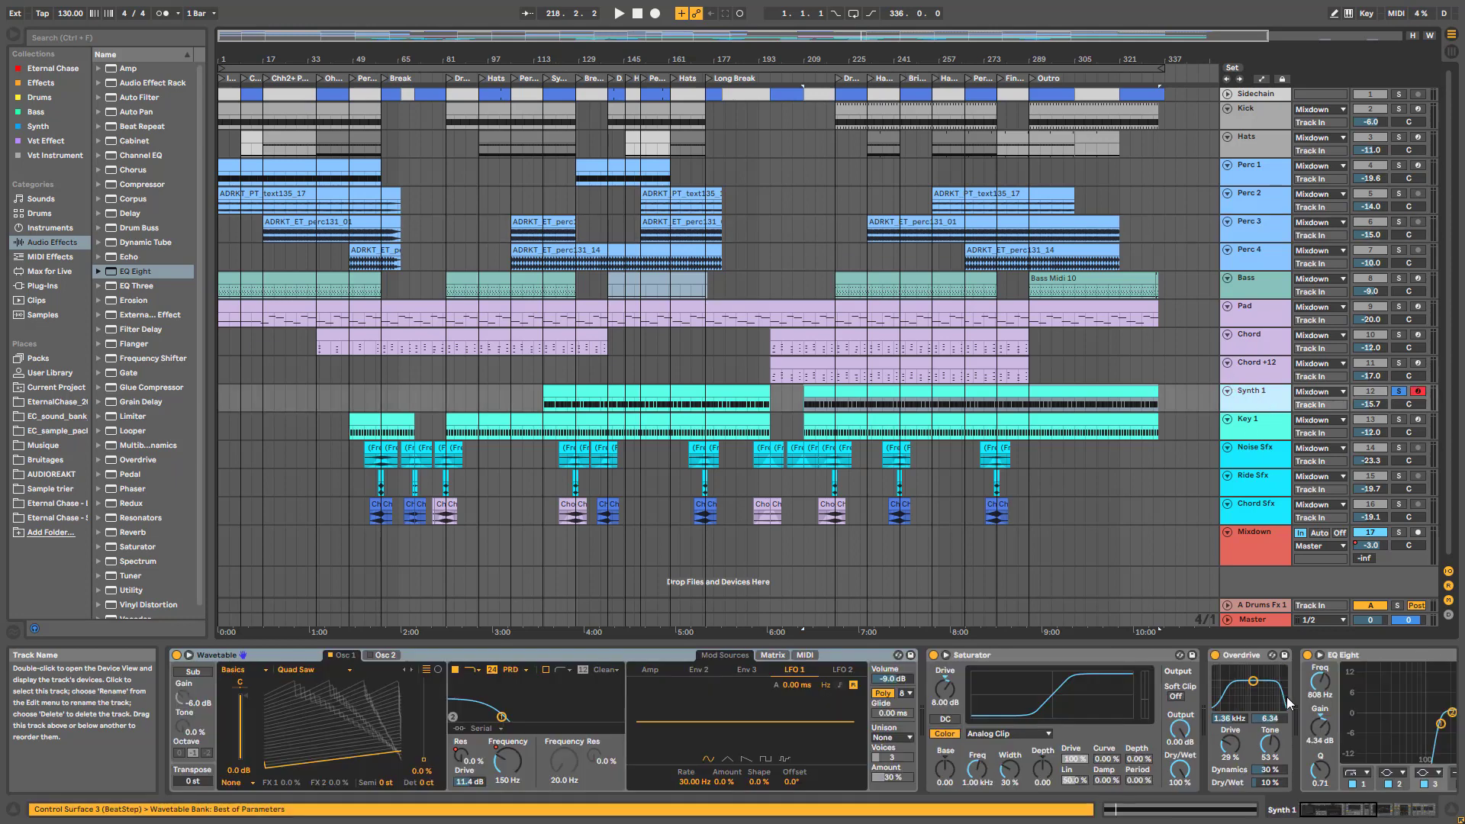
key(space)
click(1431, 808)
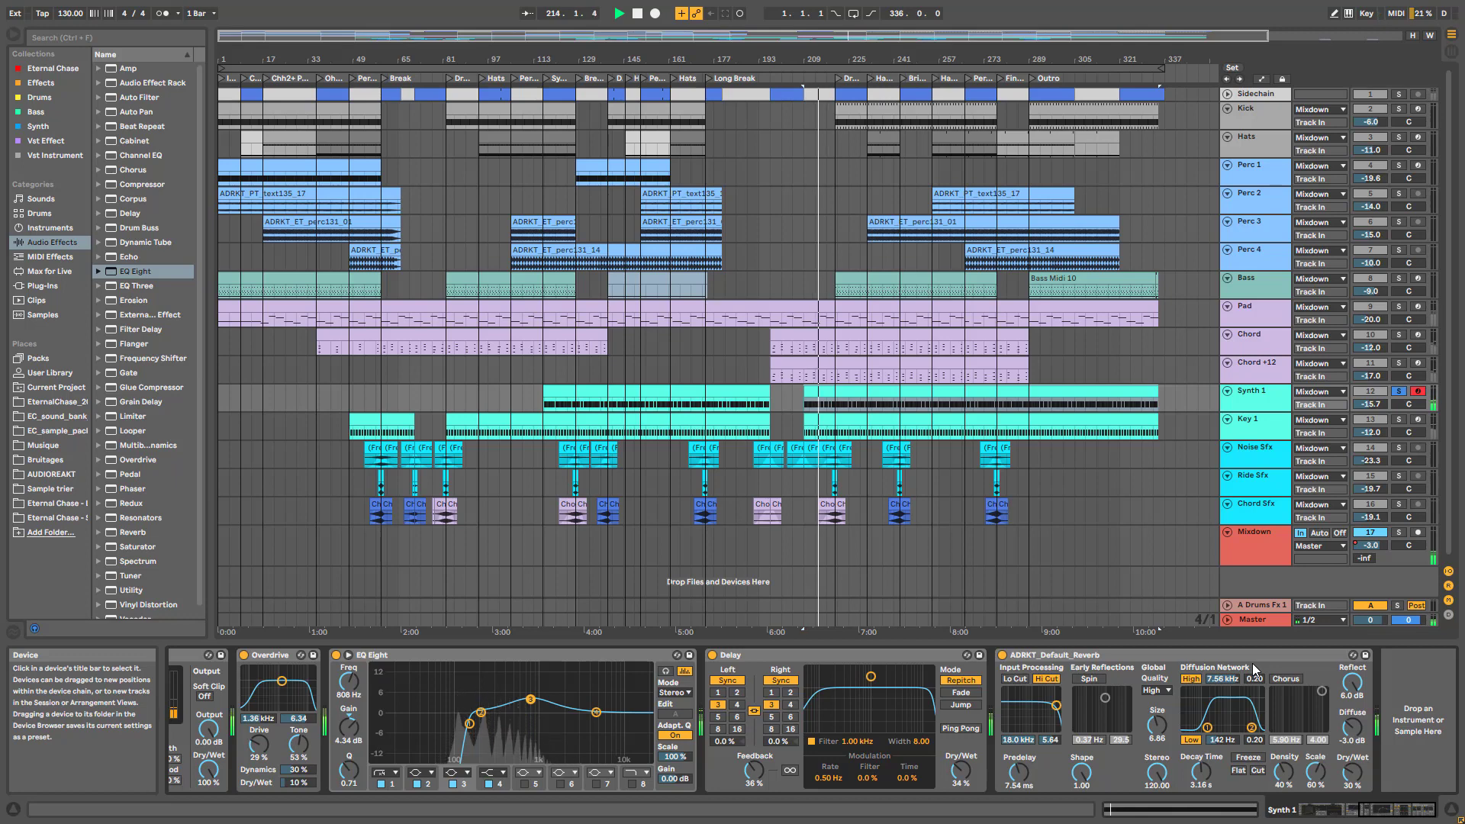
click(1399, 363)
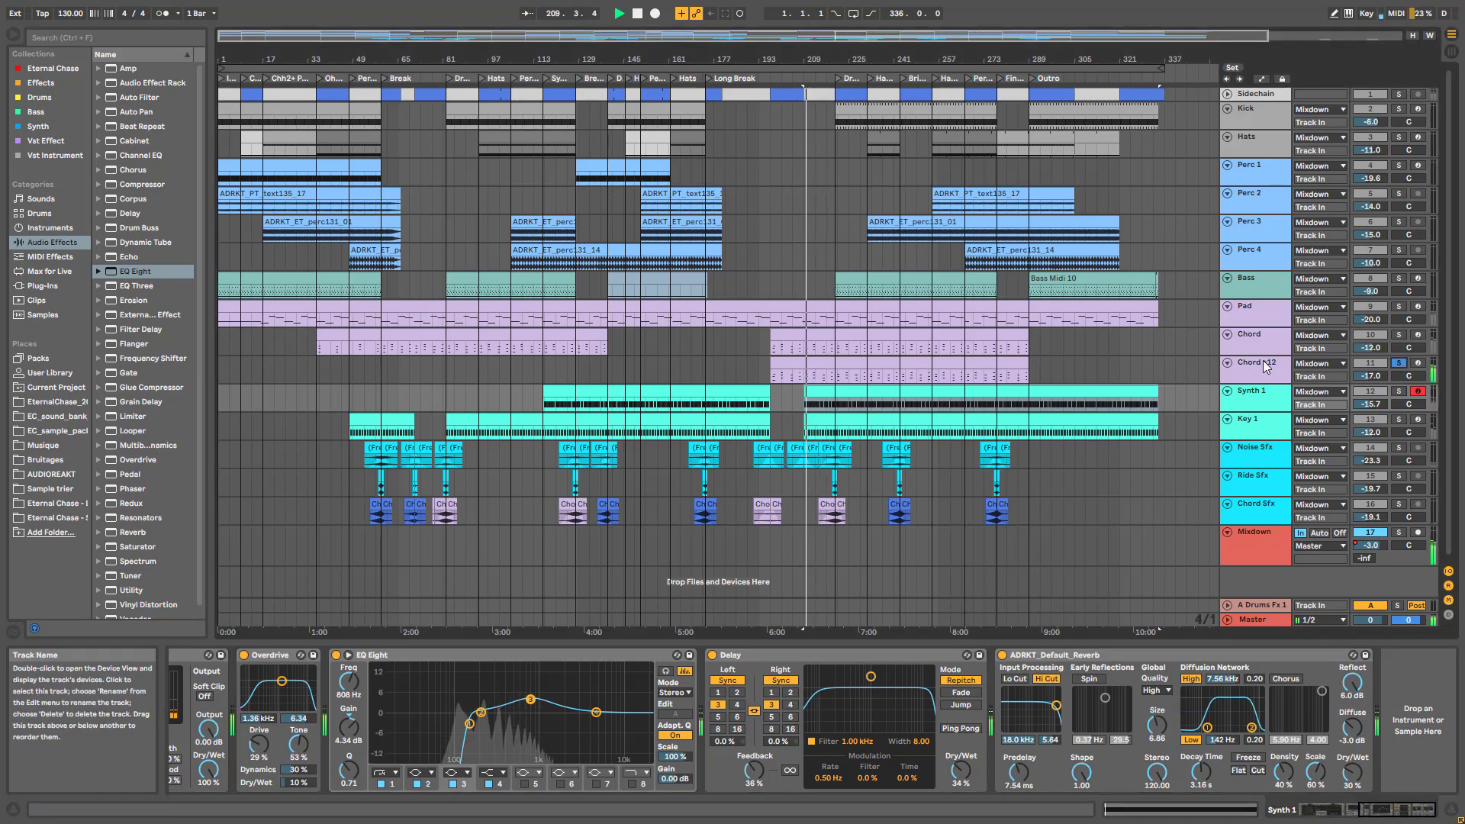
click(1266, 367)
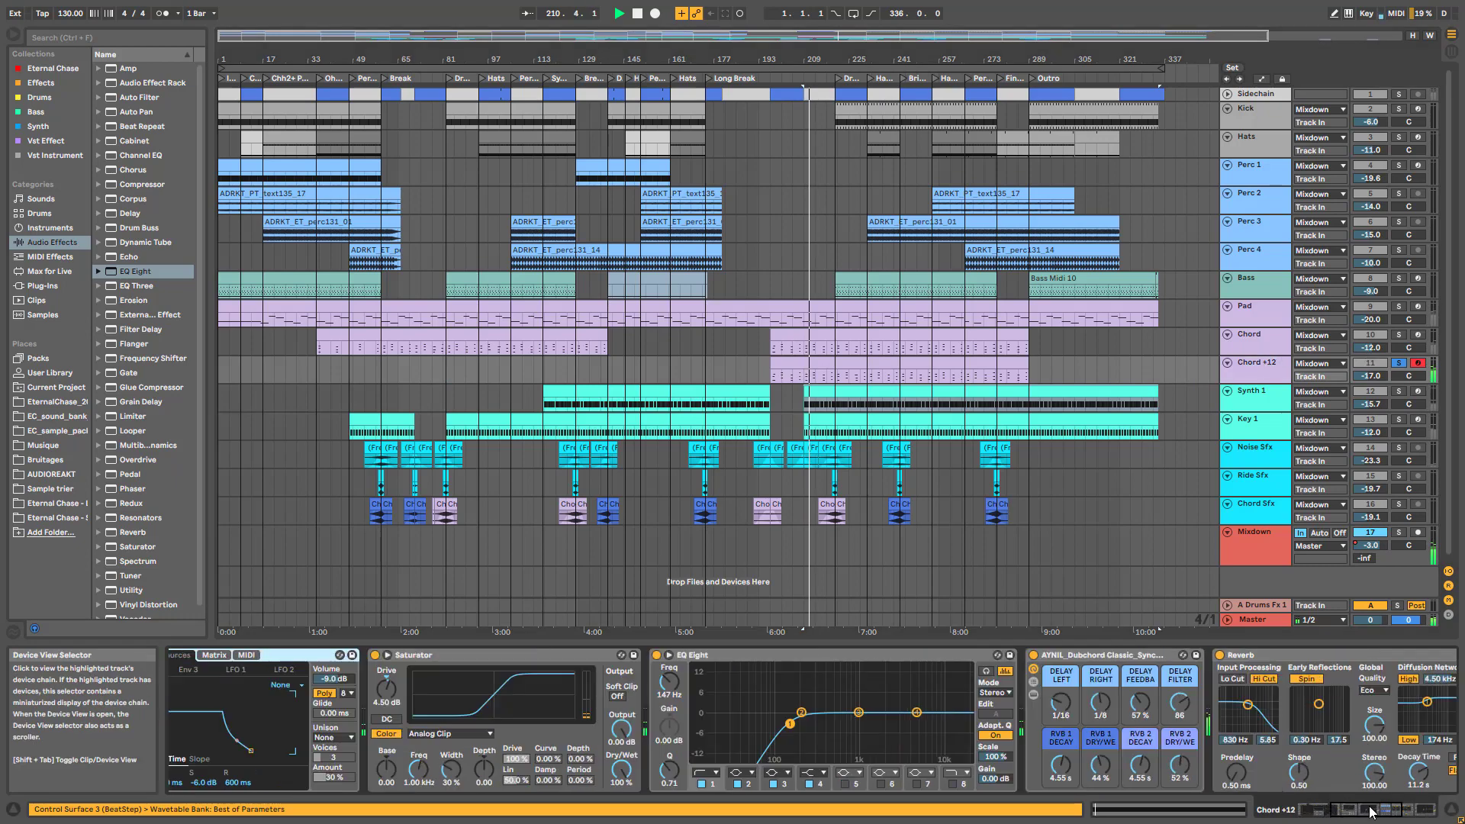
drag(1371, 811, 1382, 813)
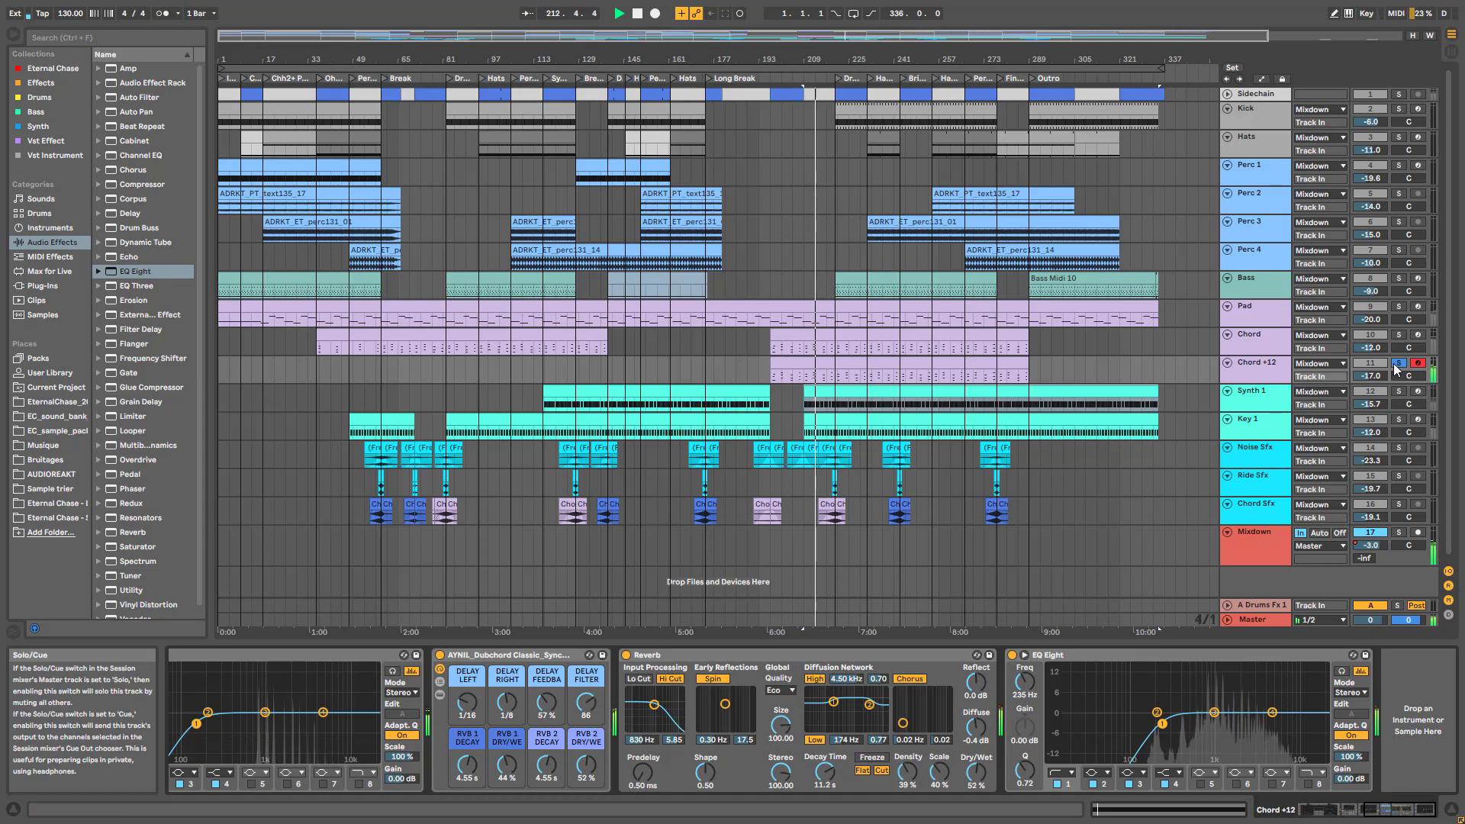
Solo the Chord track, then the Pad track, reviewing their chains, and stop playback
click(1398, 334)
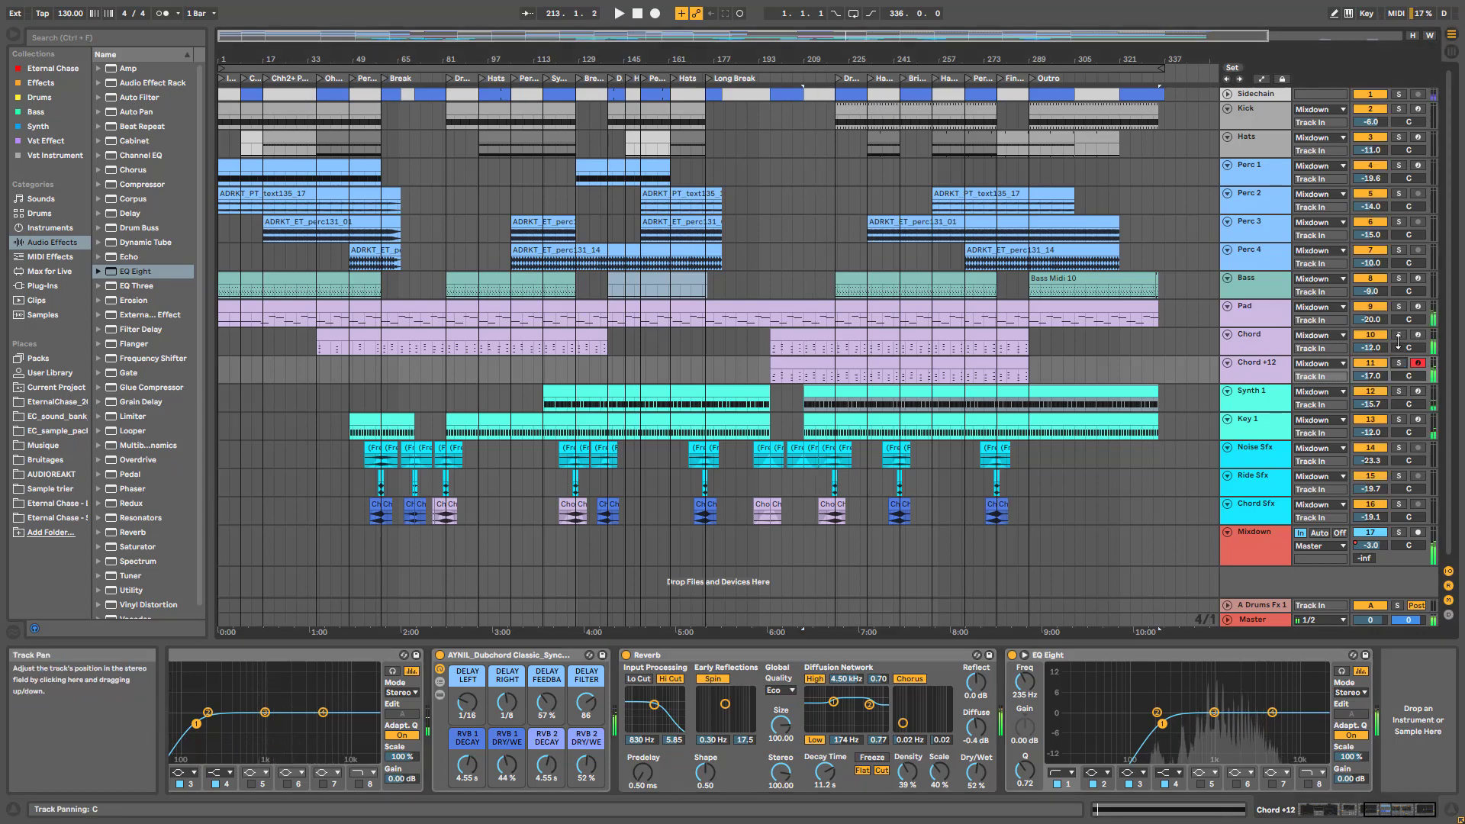
click(1248, 342)
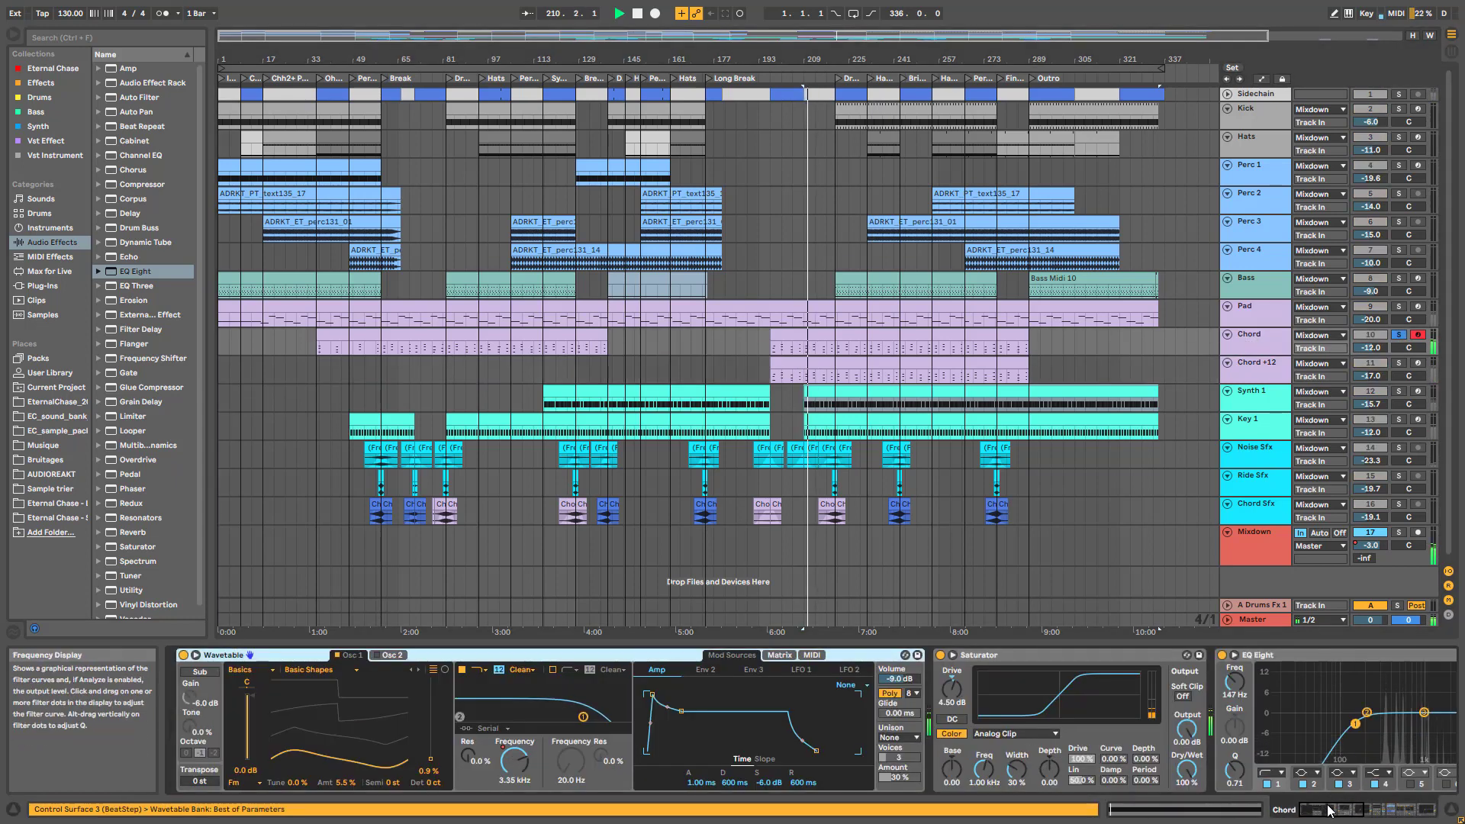
drag(1328, 811, 1396, 814)
click(1400, 313)
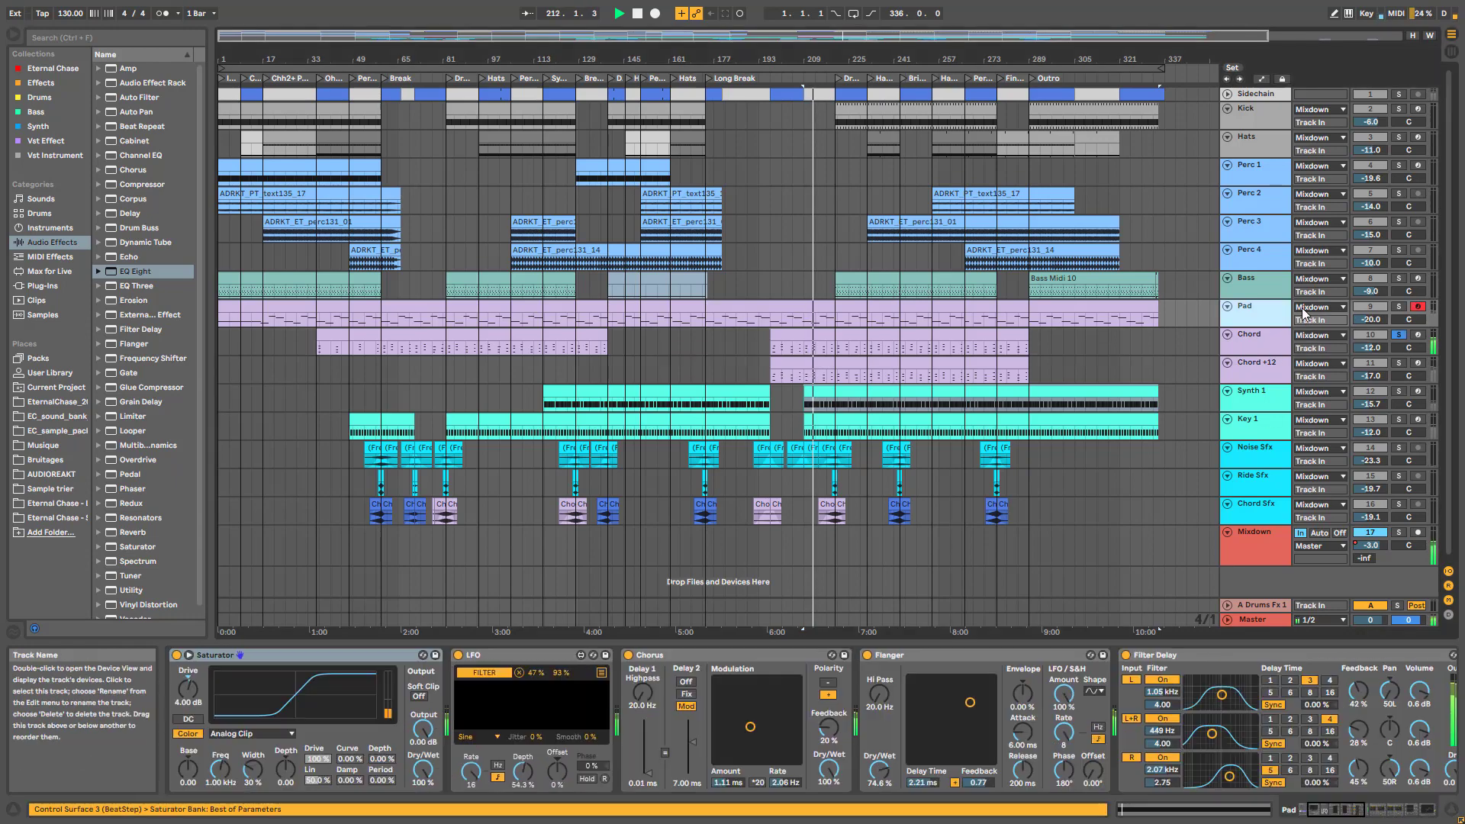
click(1398, 307)
key(space)
drag(1350, 810, 1381, 809)
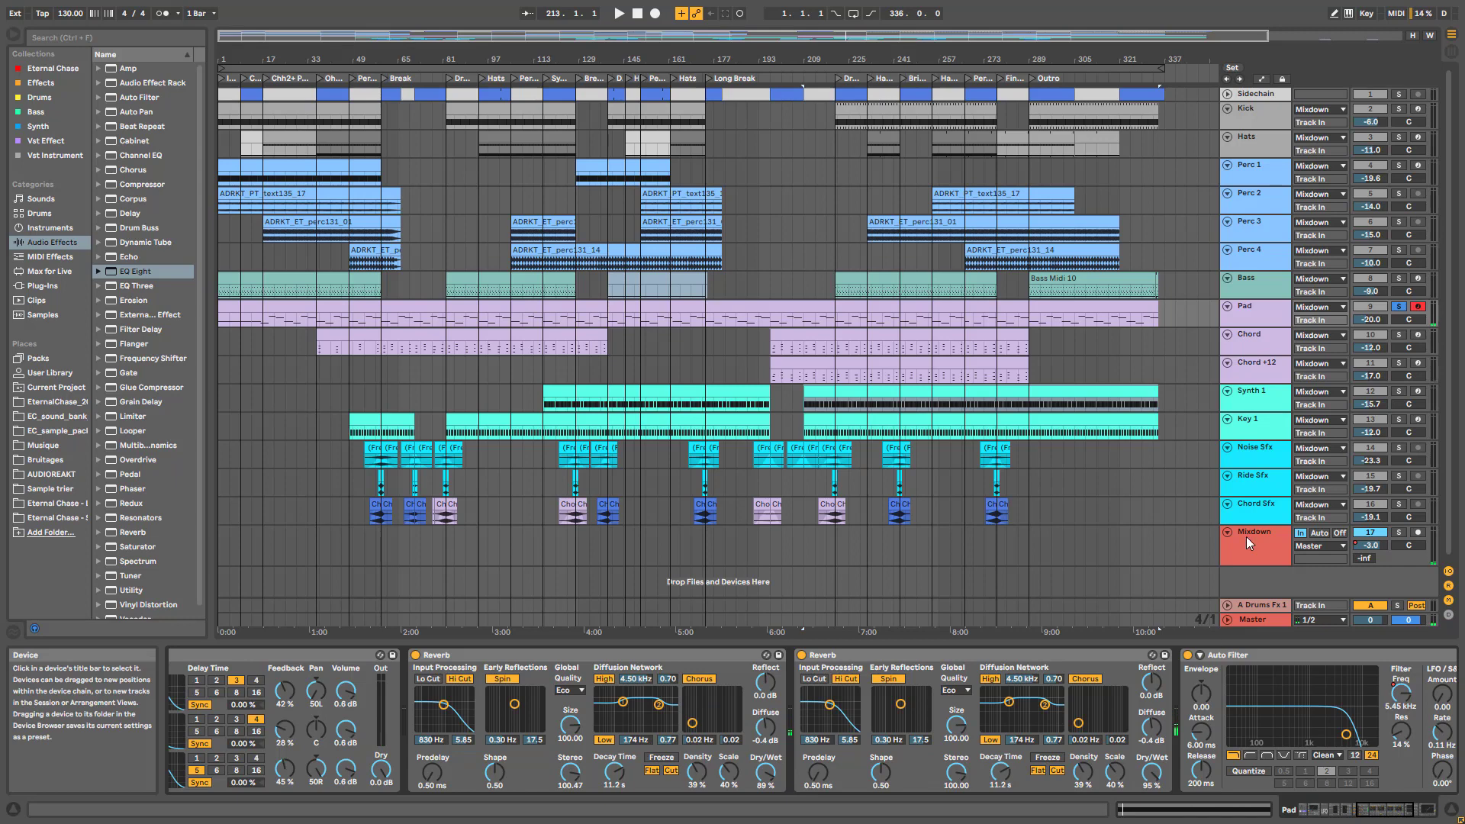
Play Perc 4 and Perc 3 soloed from near bar 273, then stop and clear all solos
key(space)
click(1398, 250)
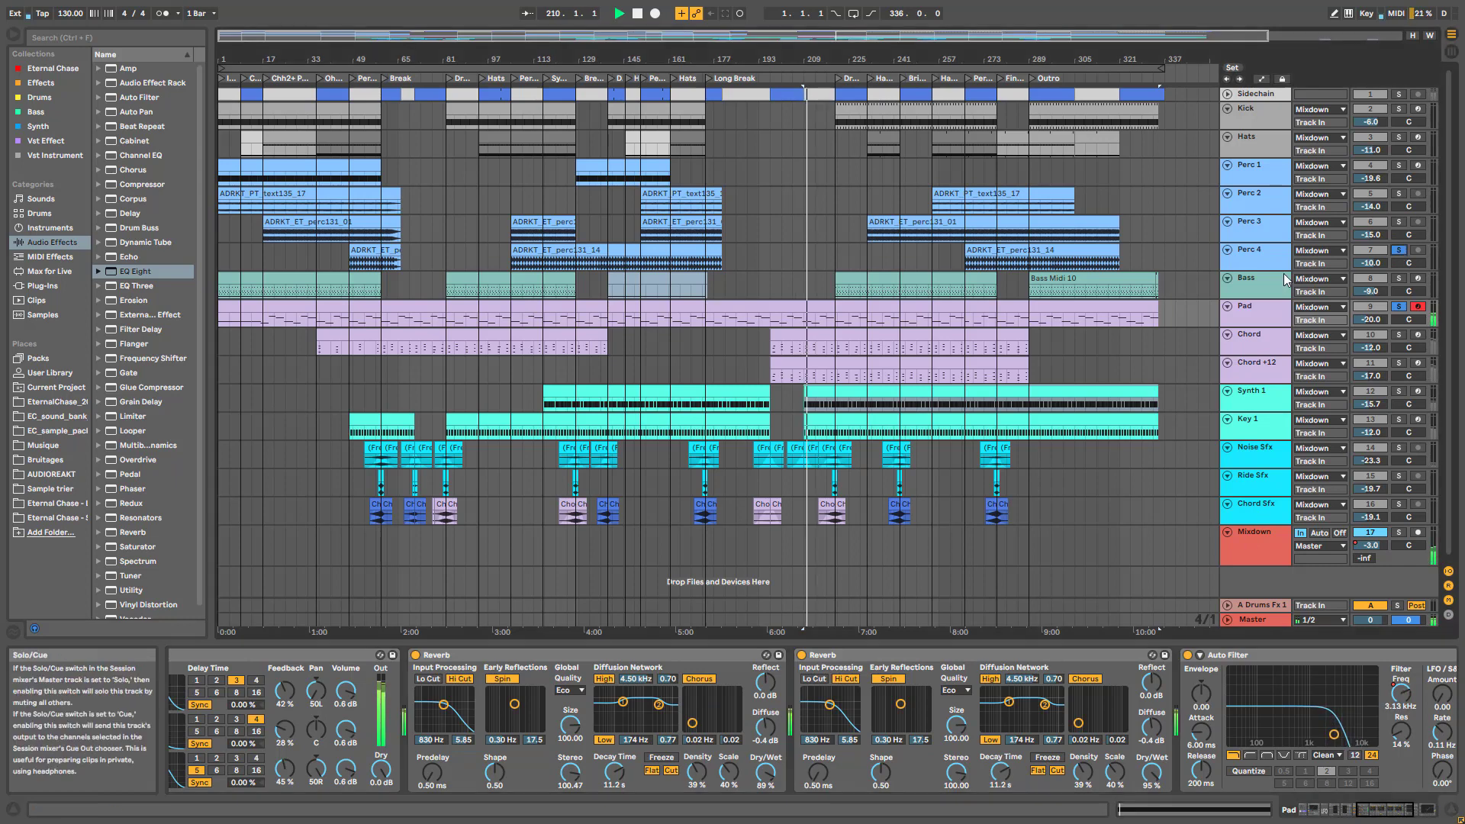
click(988, 267)
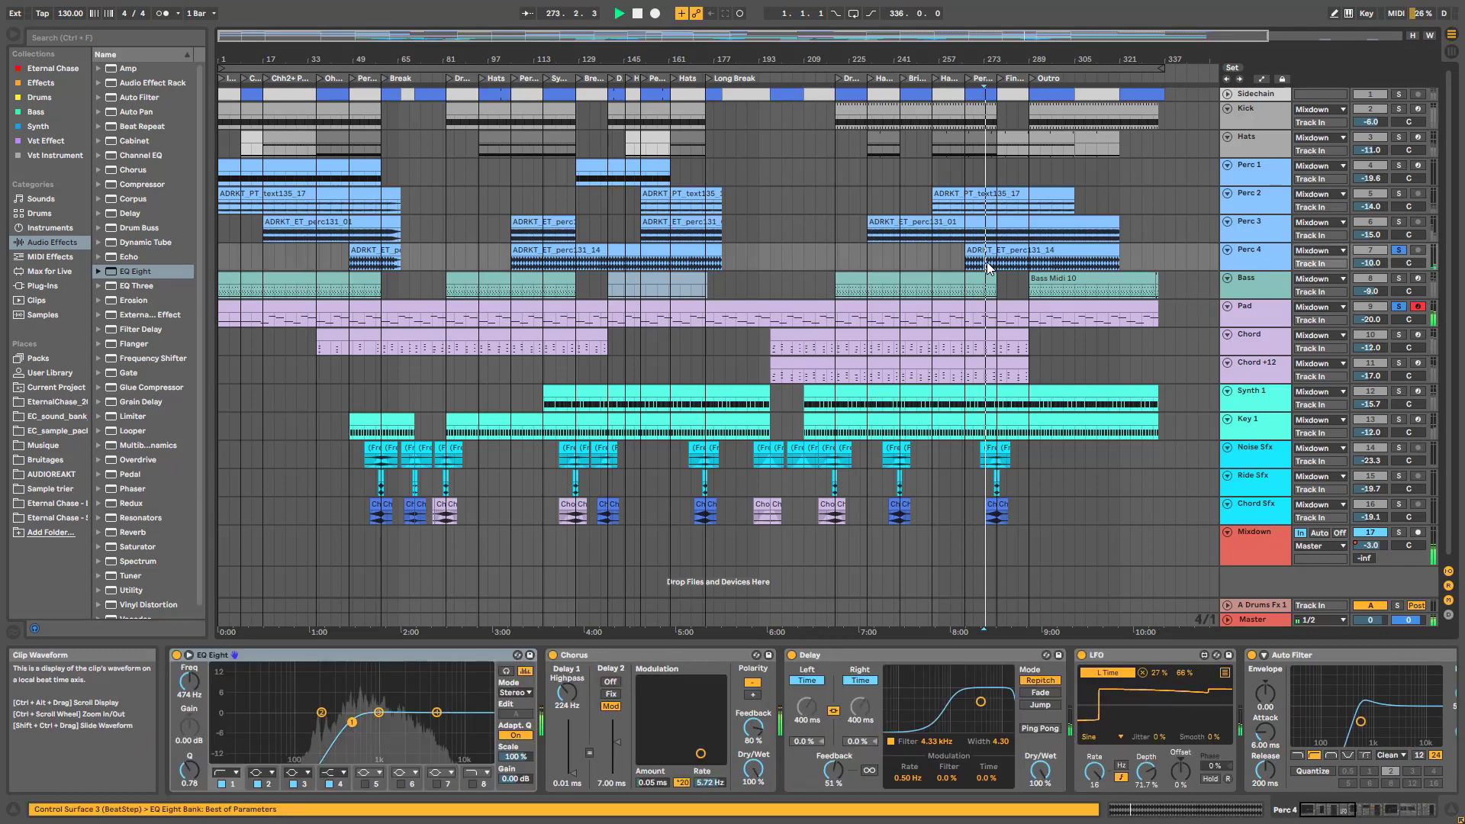
click(1399, 221)
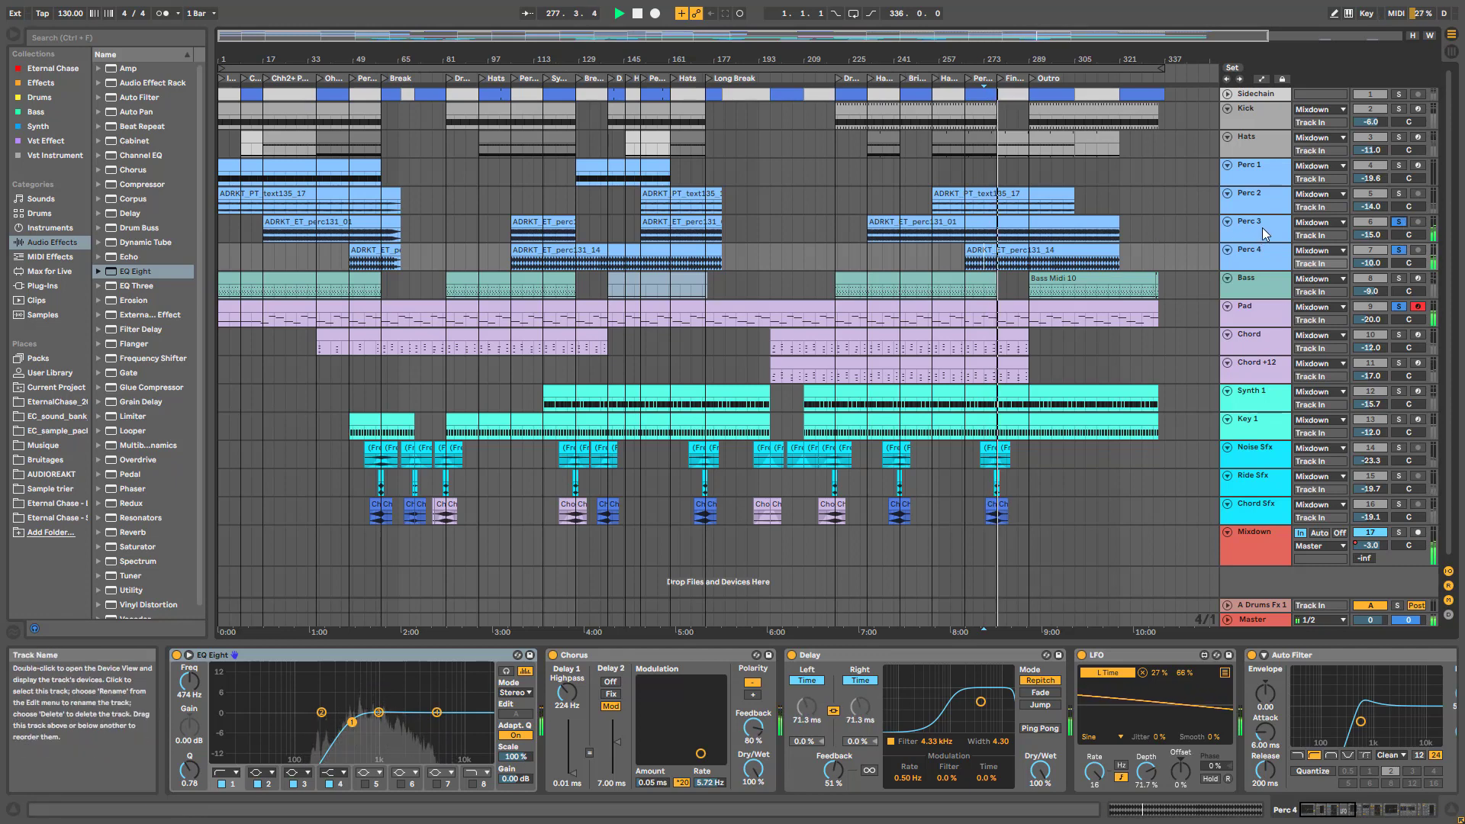
key(space)
click(1399, 222)
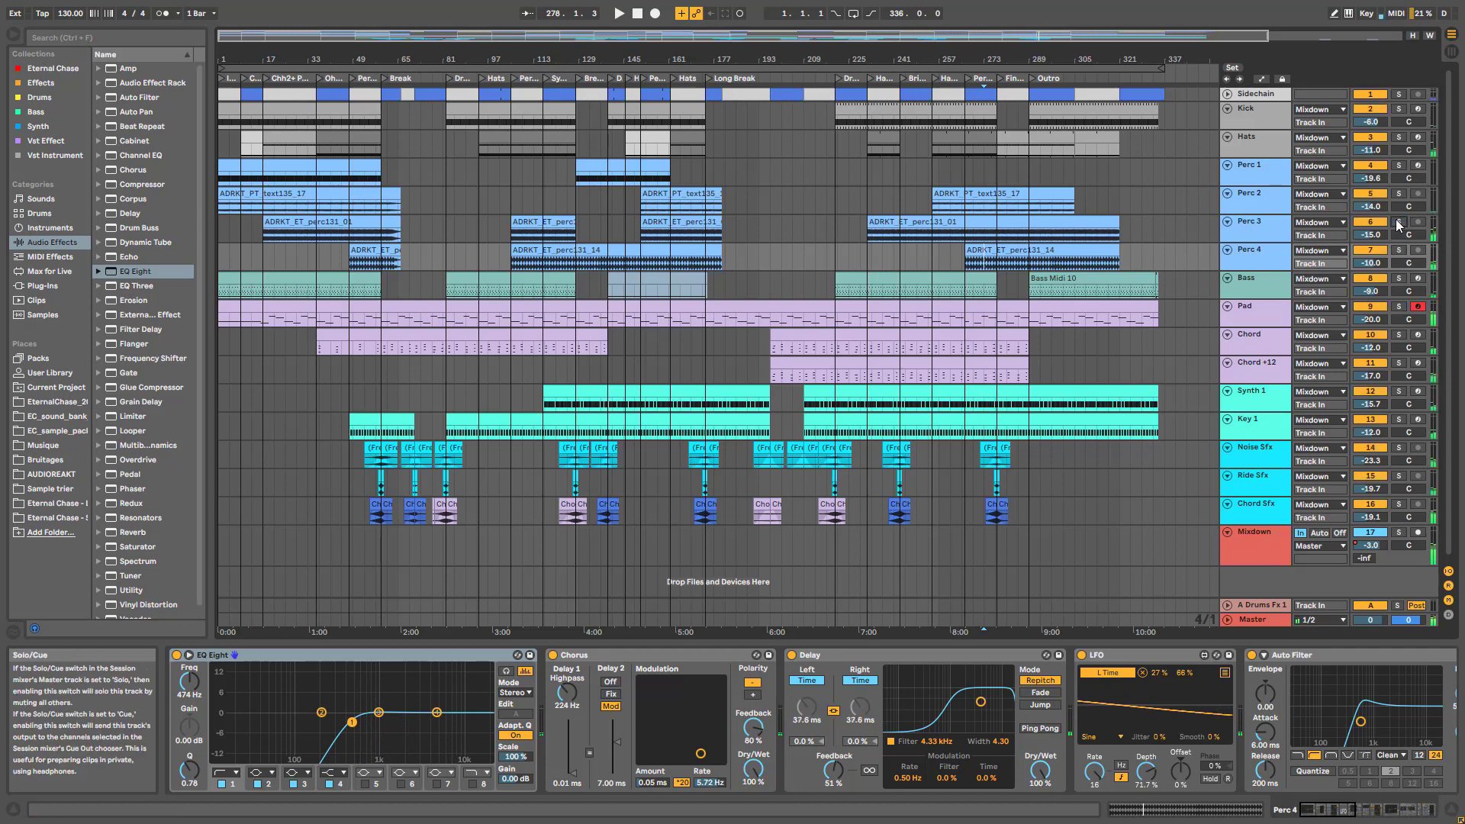
scroll(1114, 423, down, 1)
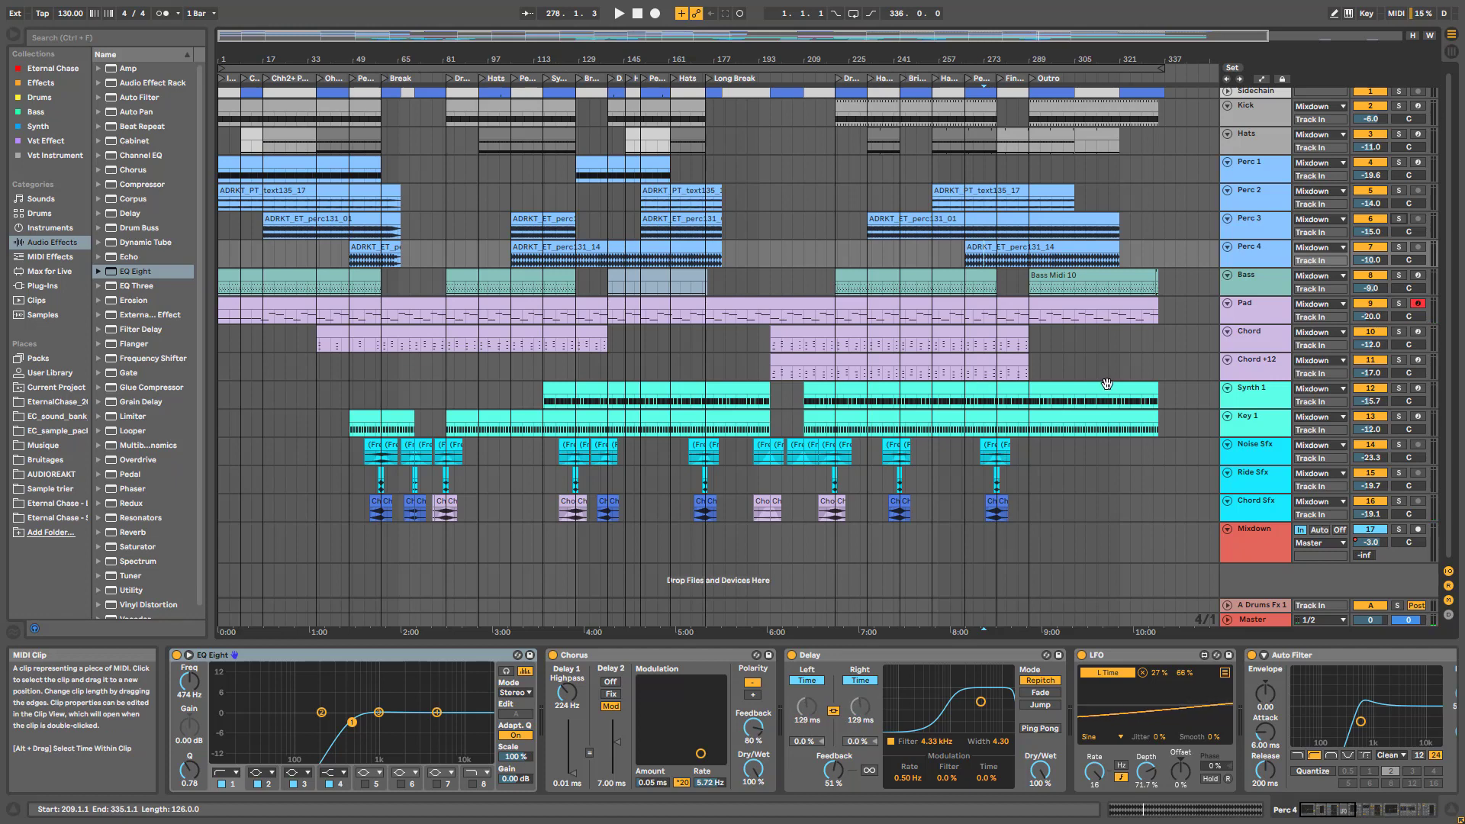
Solo Key 1 and play from bar 273, viewing its delay and reverb
click(1261, 433)
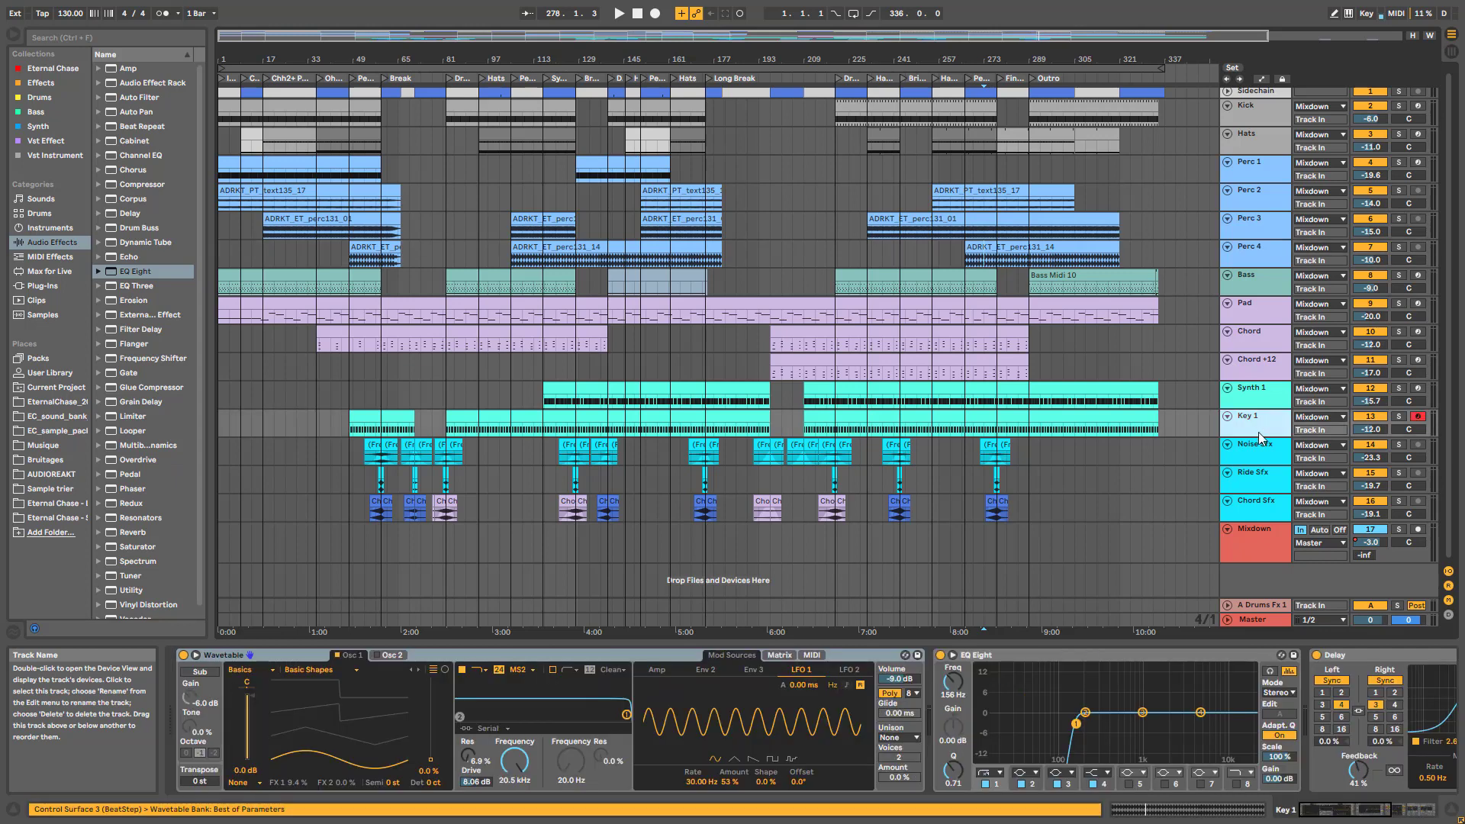
click(1398, 417)
key(space)
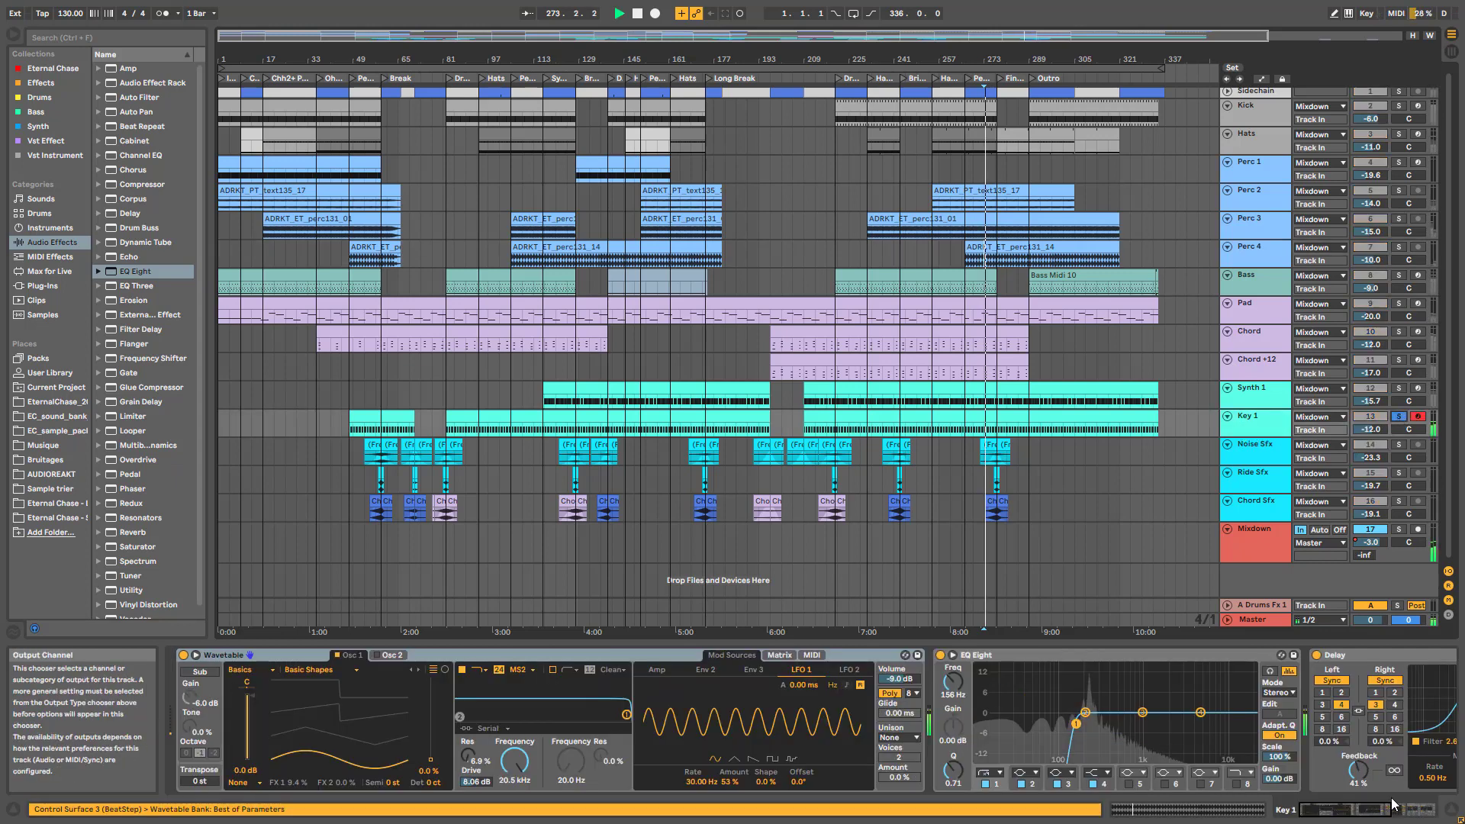
click(1336, 814)
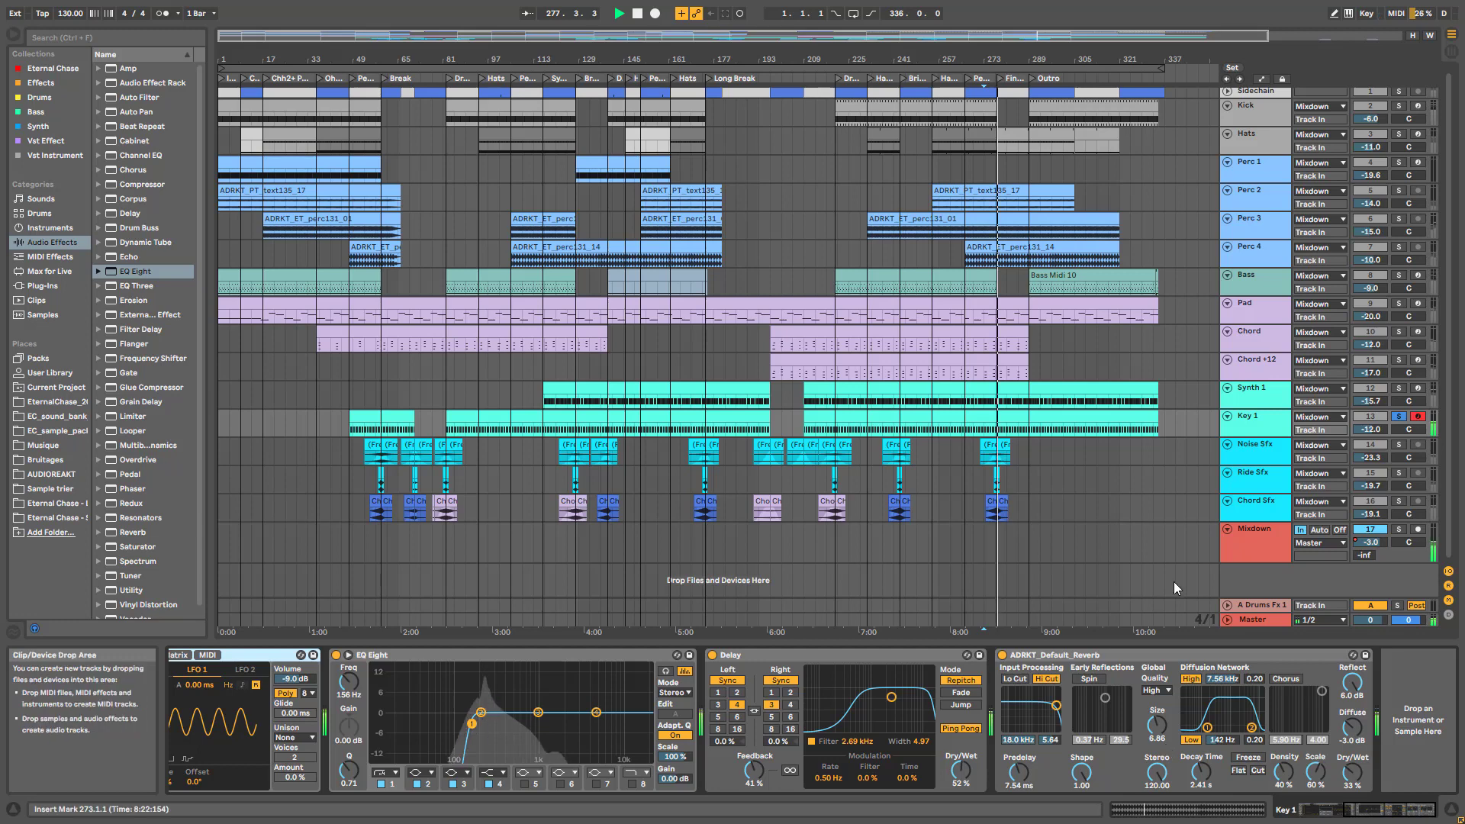
Solo the Chord track instead, play from bar 273, and enlarge its lane to show routing
click(1250, 339)
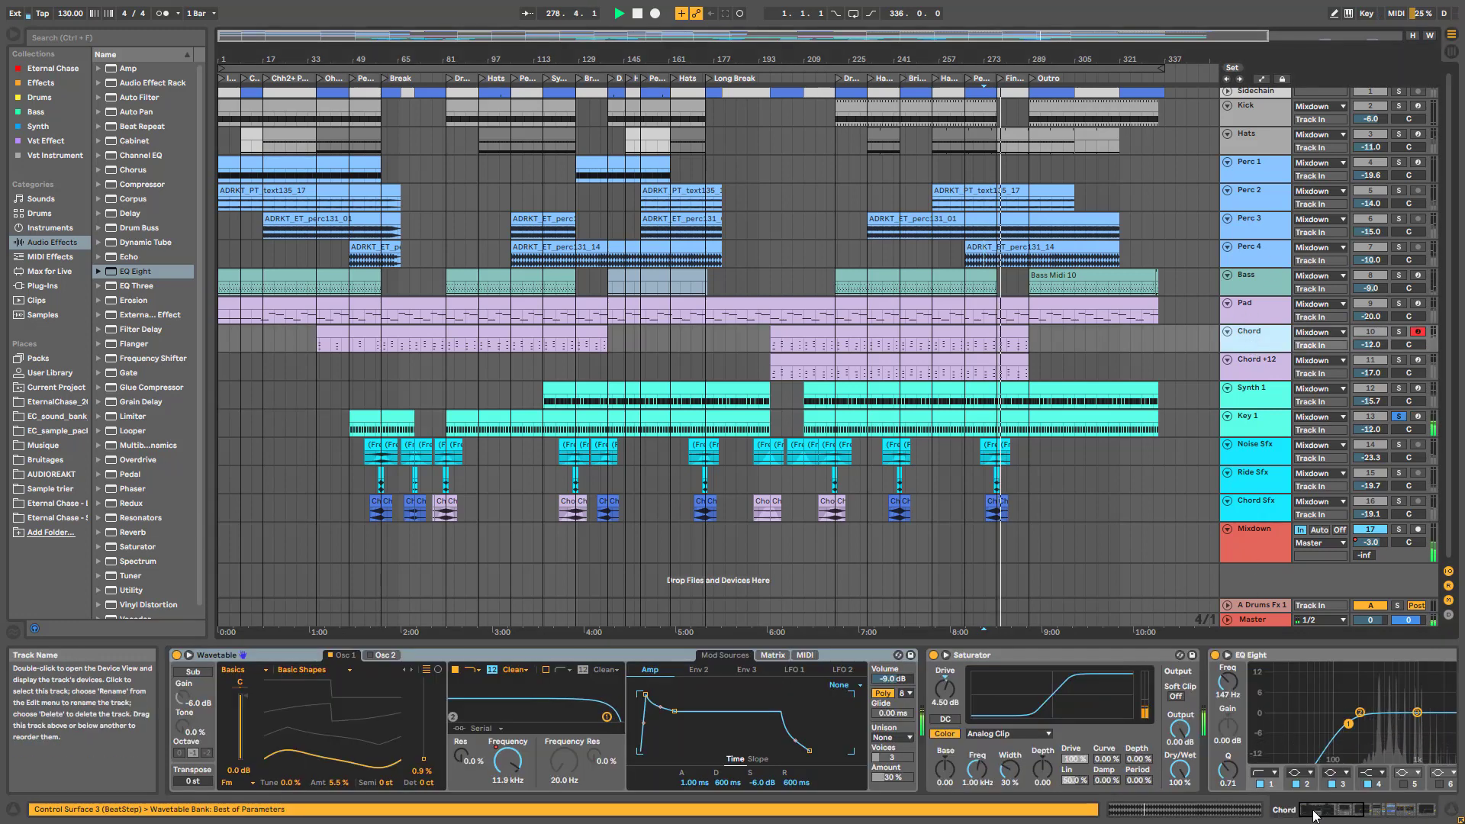
drag(1349, 813, 1381, 813)
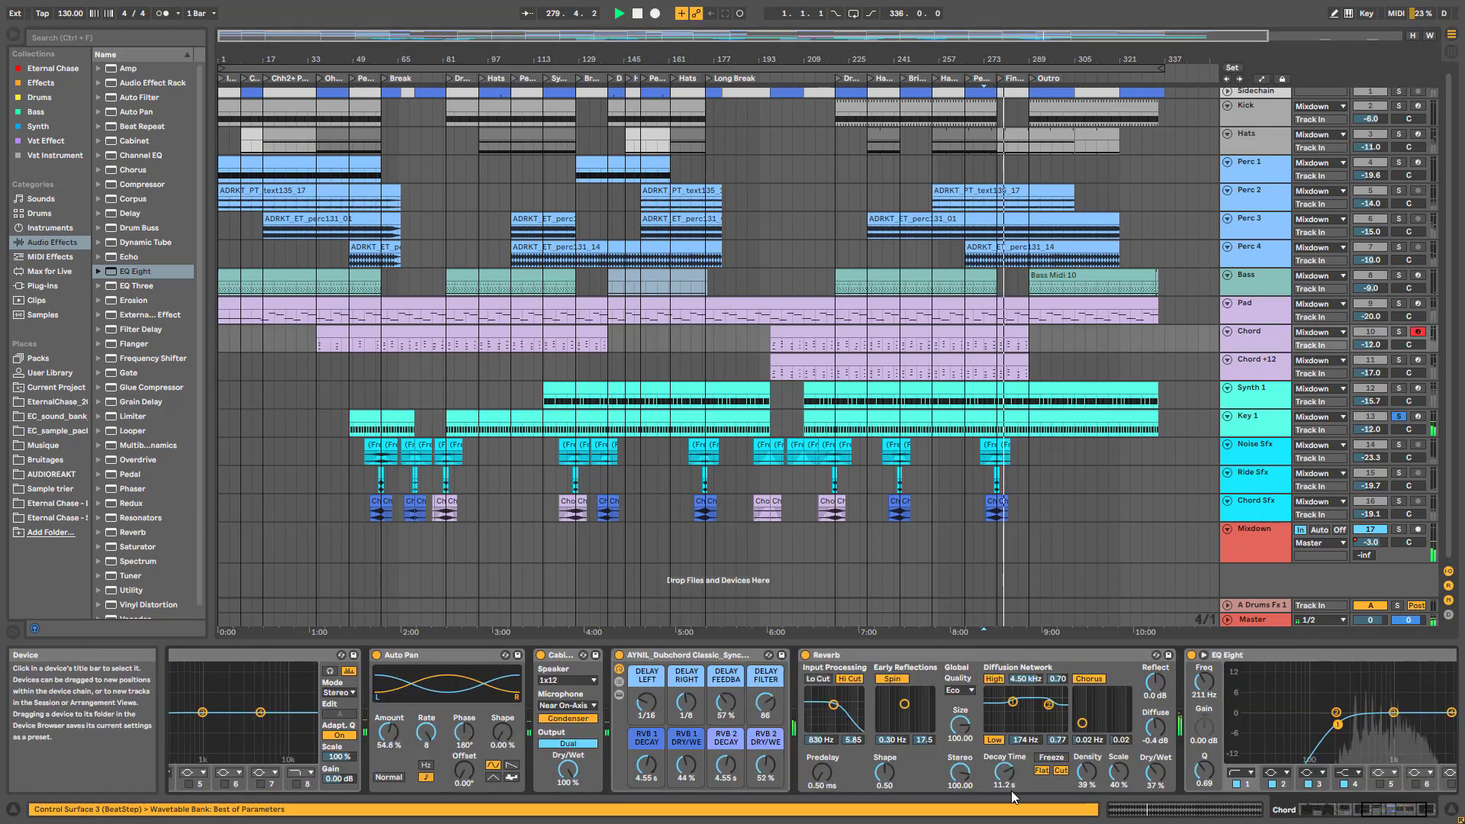
click(1399, 332)
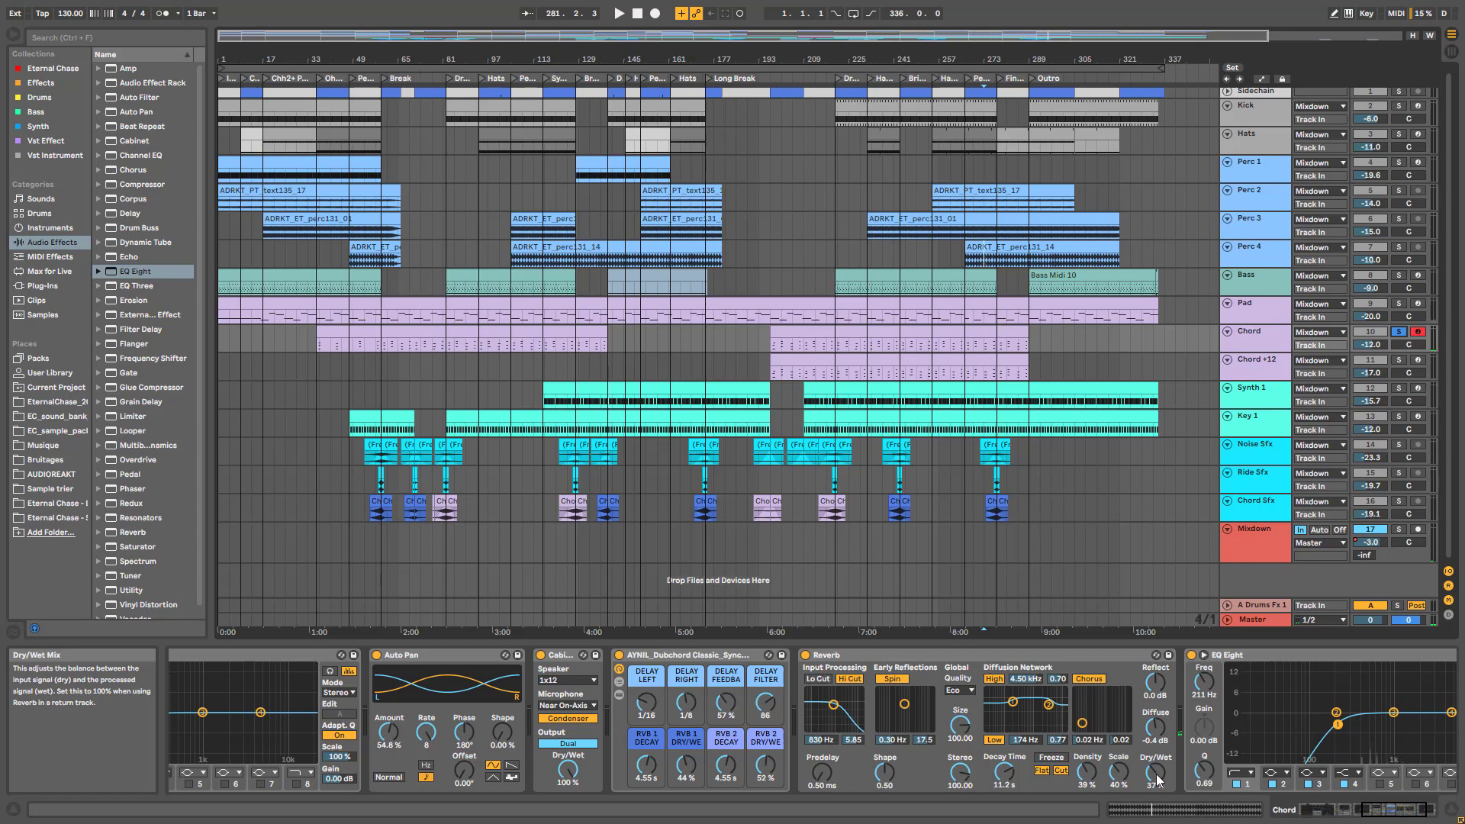
key(space)
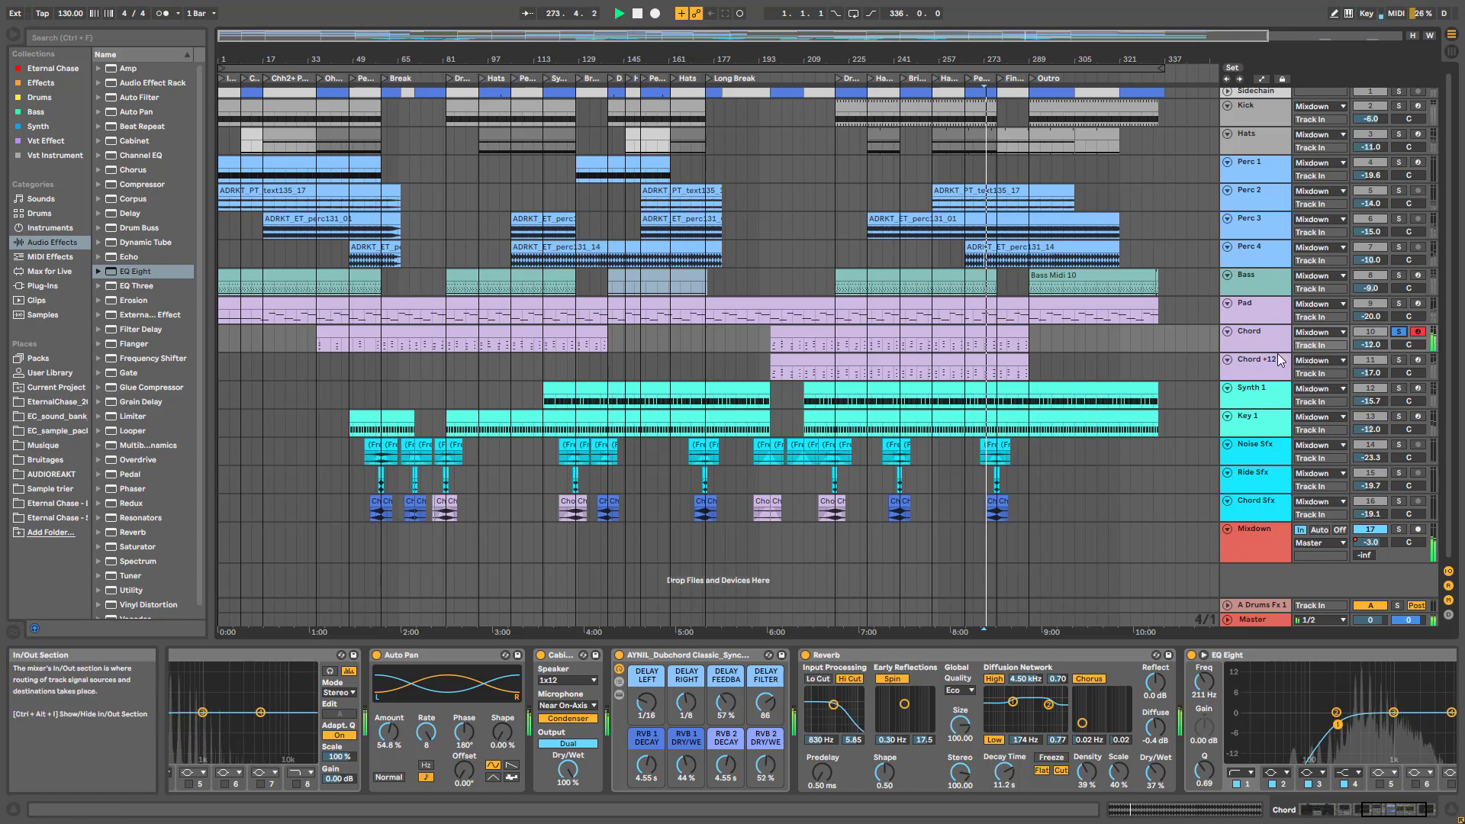
drag(1266, 355, 1266, 406)
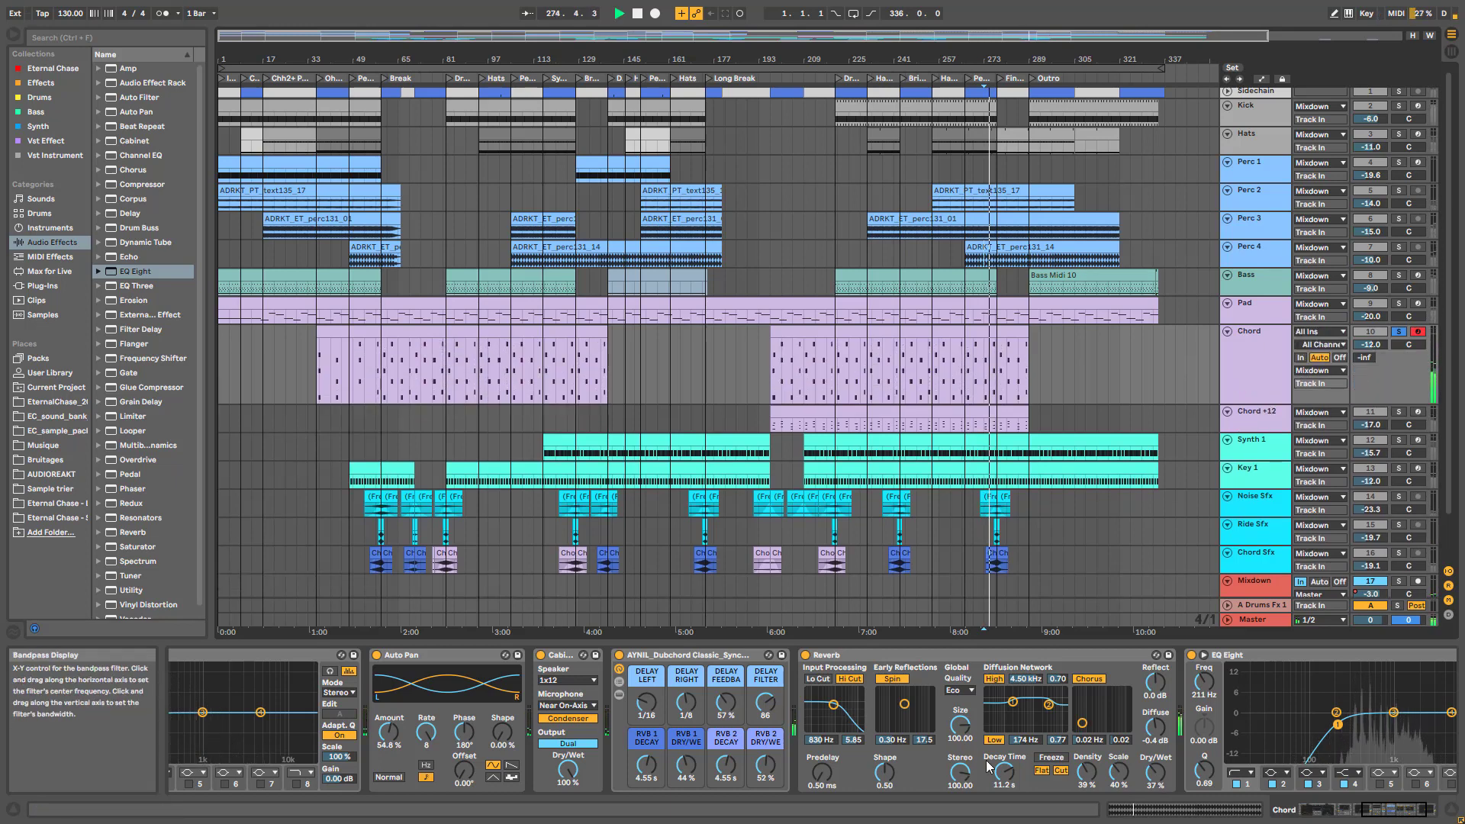
Zoom into bars 199–249, stop playback, and select and expand the Synth 1 lane
click(870, 428)
scroll(877, 389, up, 5)
key(space)
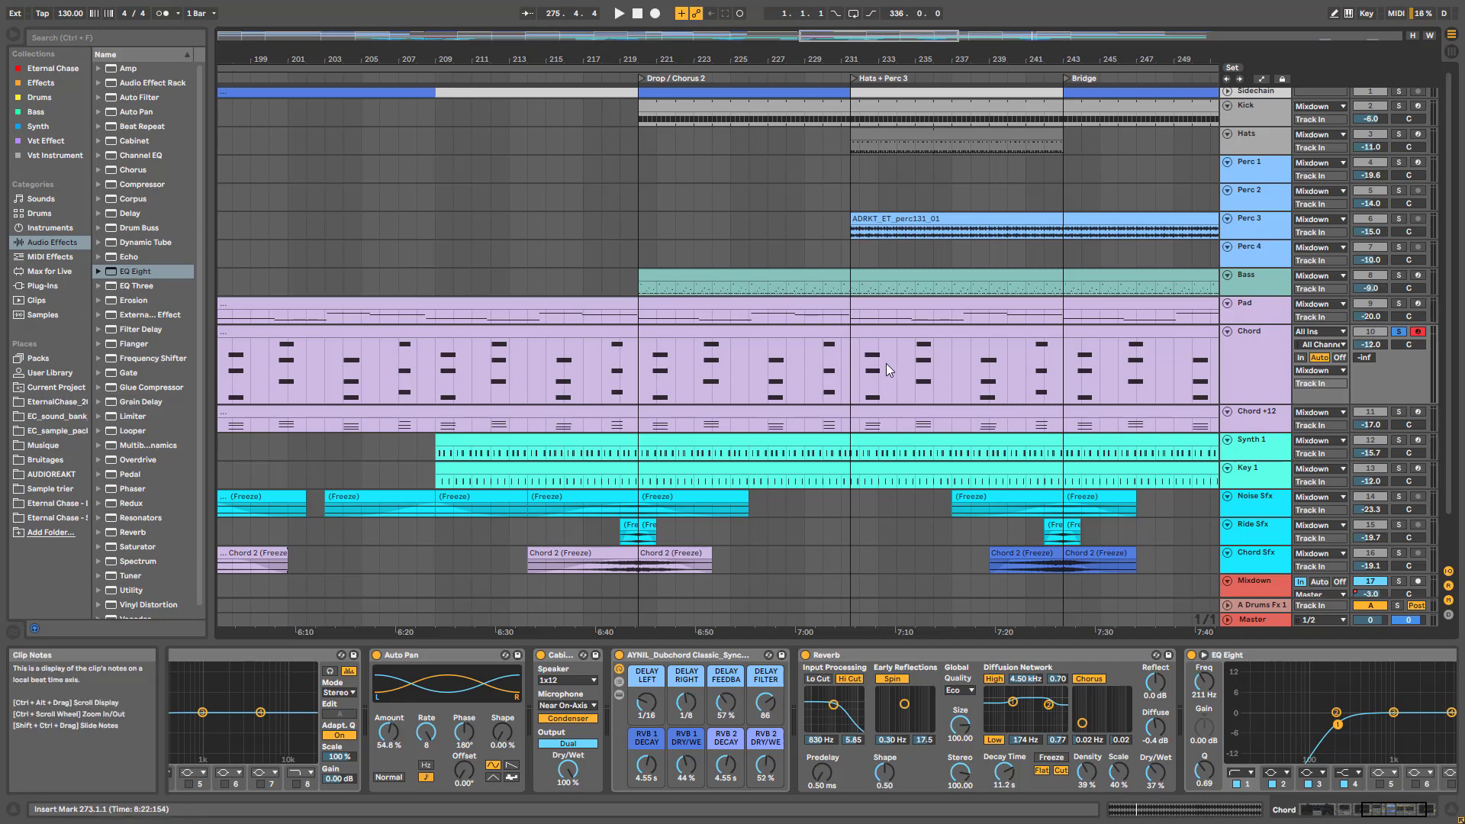
scroll(776, 391, down, 1)
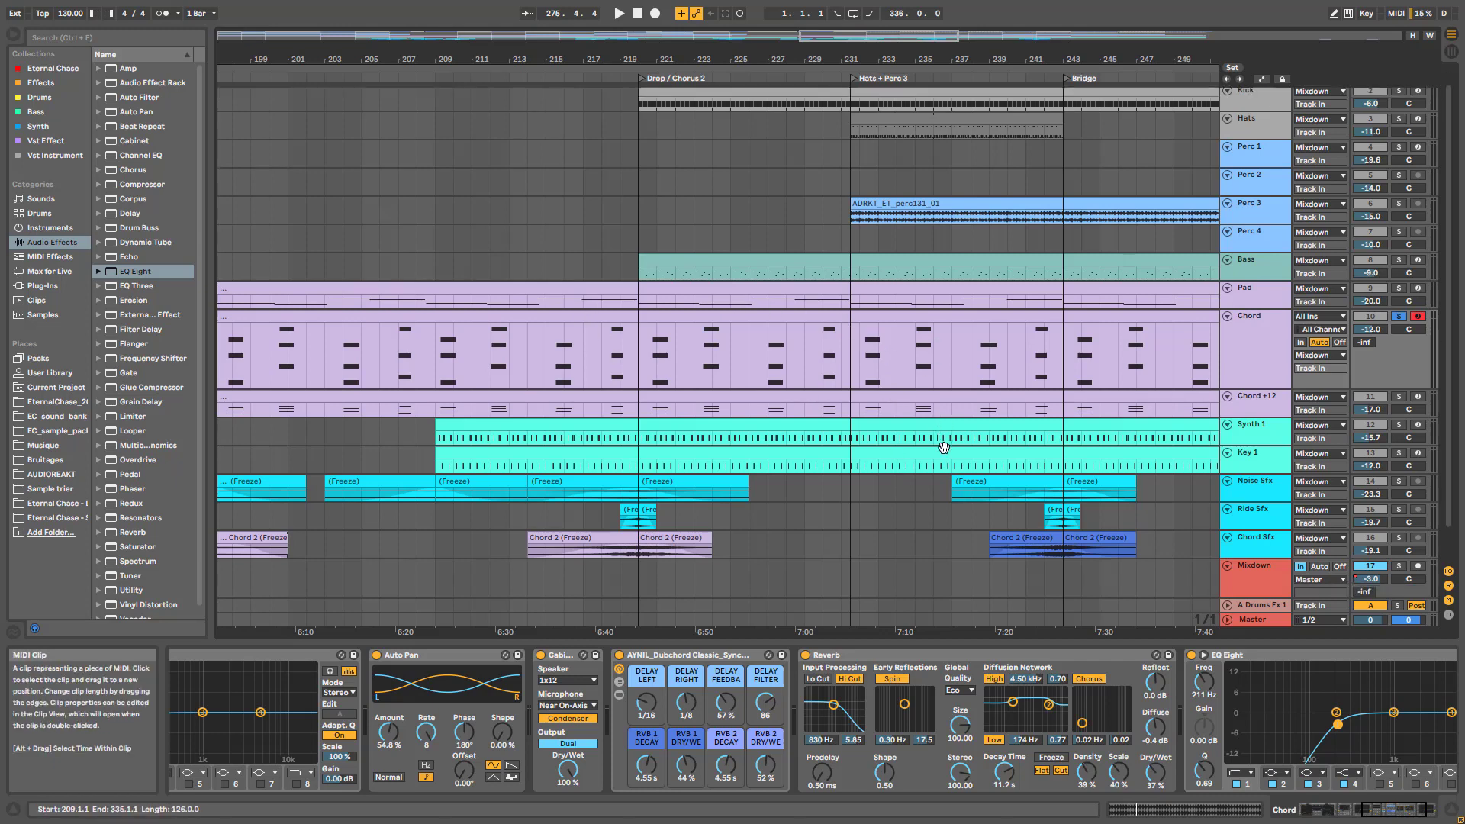
click(1263, 441)
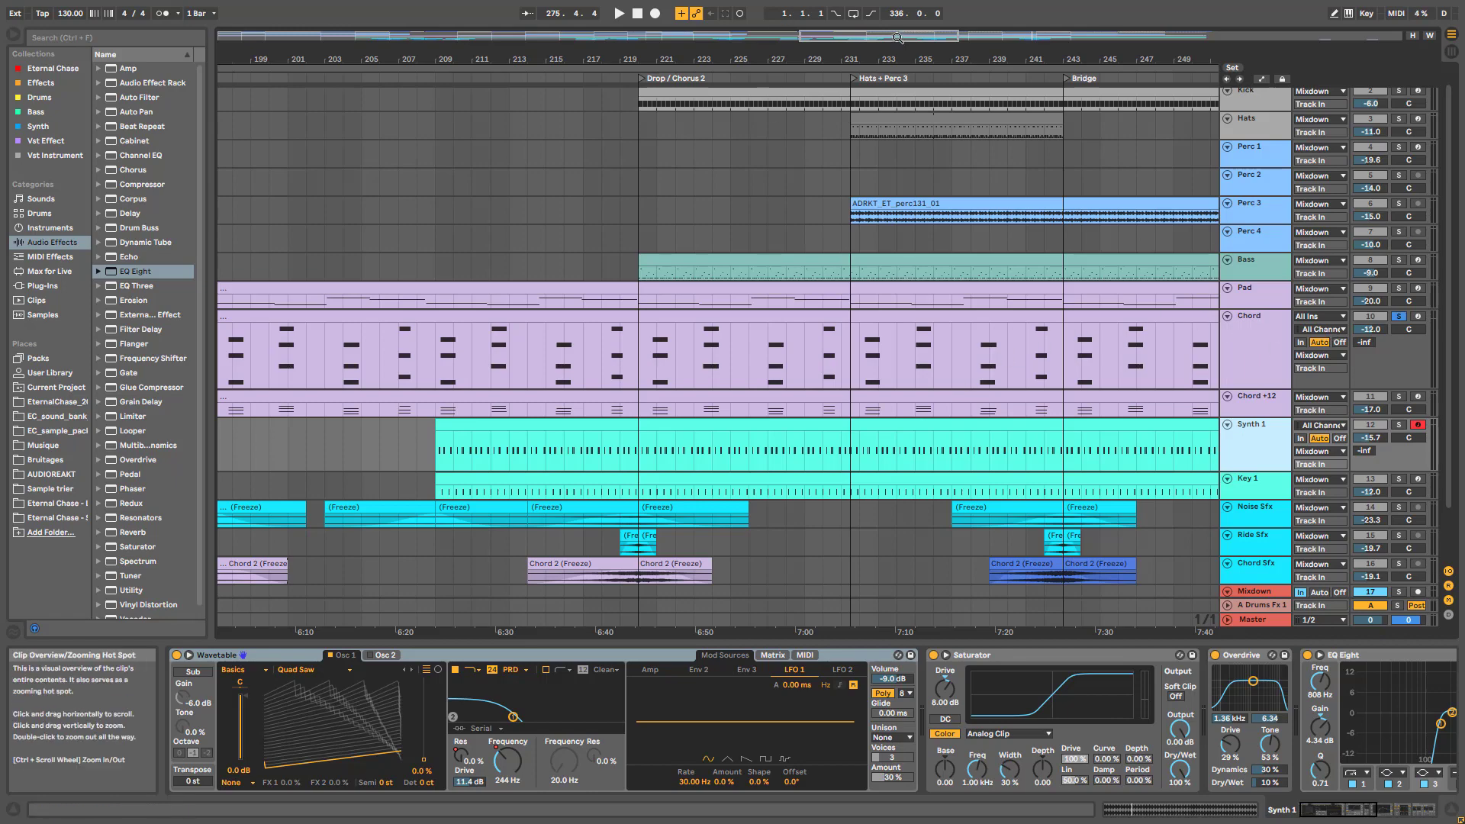
Zoom out to bars 153–277 and browse the Key 1 and Synth 1 device chains
drag(897, 46, 897, 35)
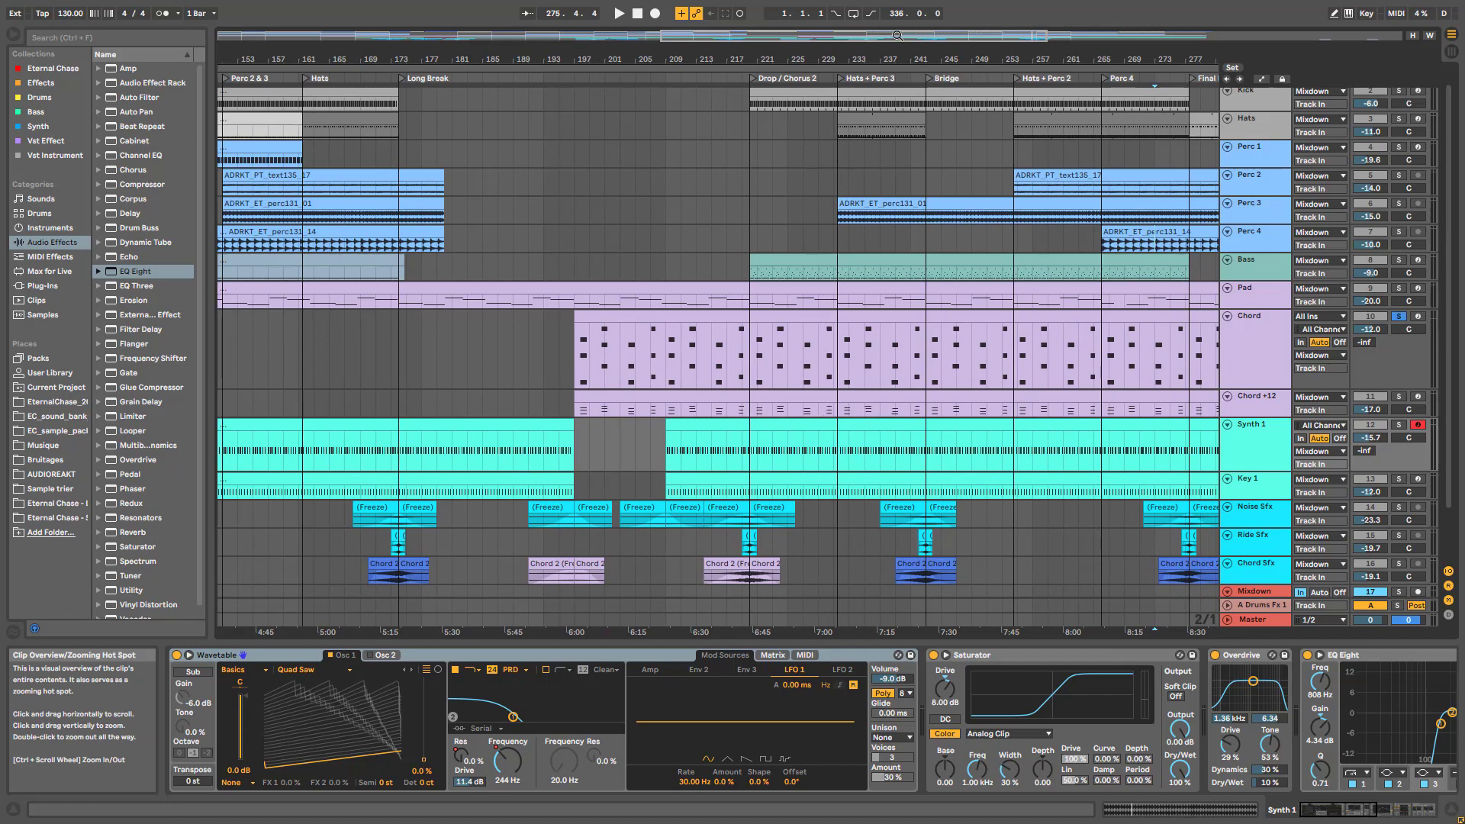
scroll(897, 35, down, 1)
drag(897, 35, 874, 23)
click(1248, 455)
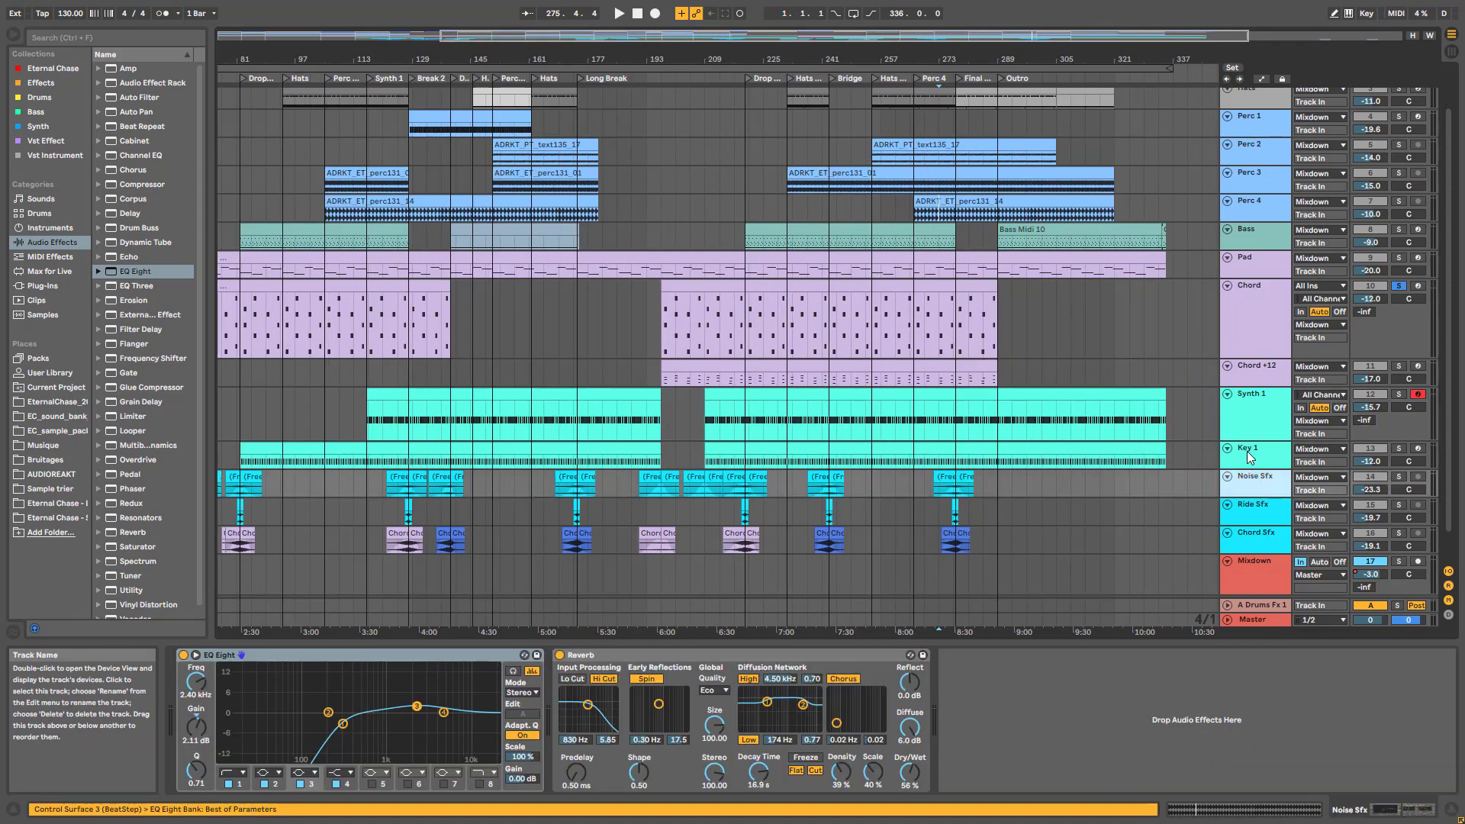
scroll(1360, 795, right, 5)
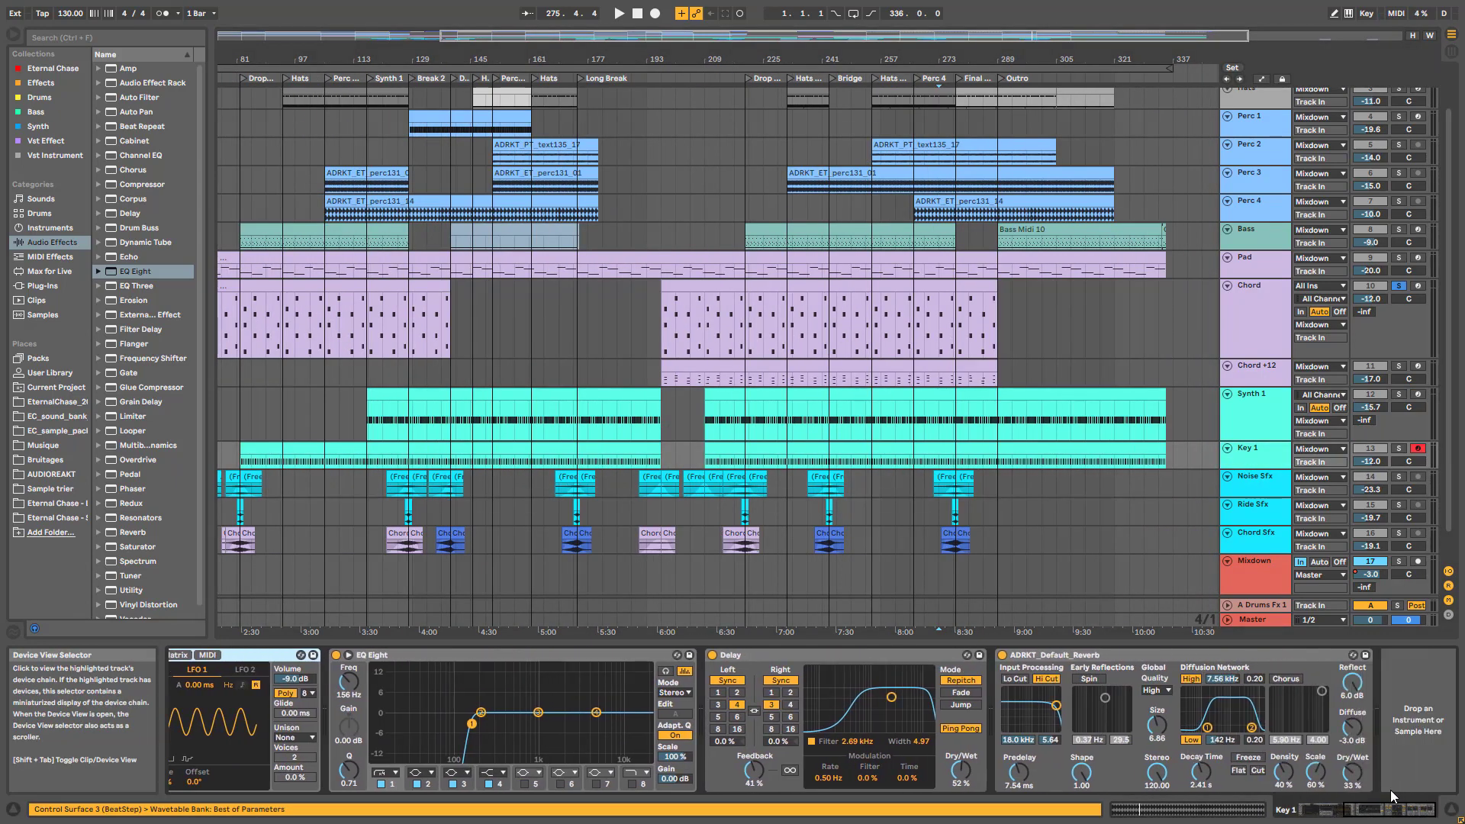
scroll(1392, 789, left, 4)
click(1251, 394)
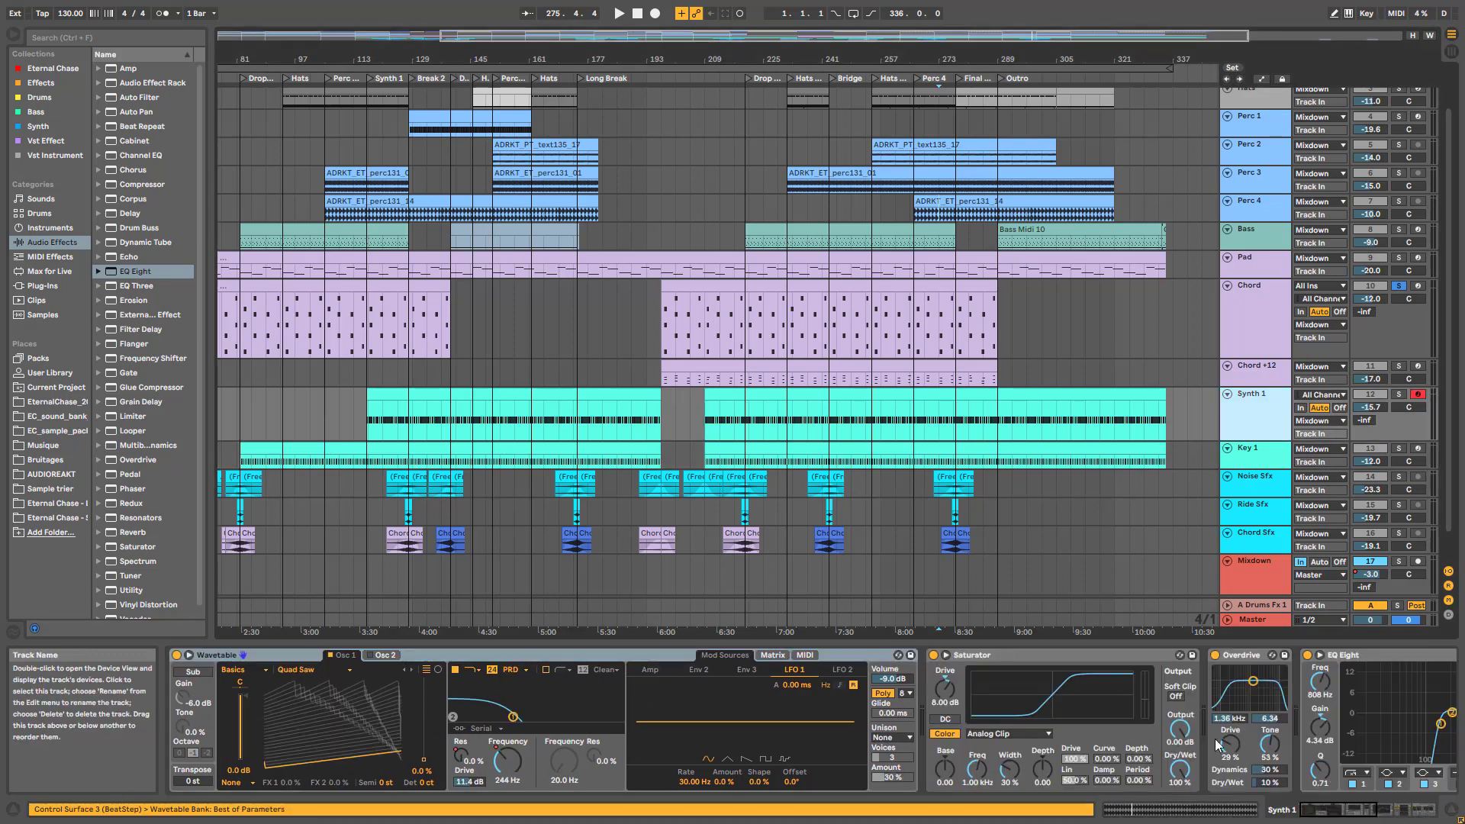
scroll(1355, 805, right, 6)
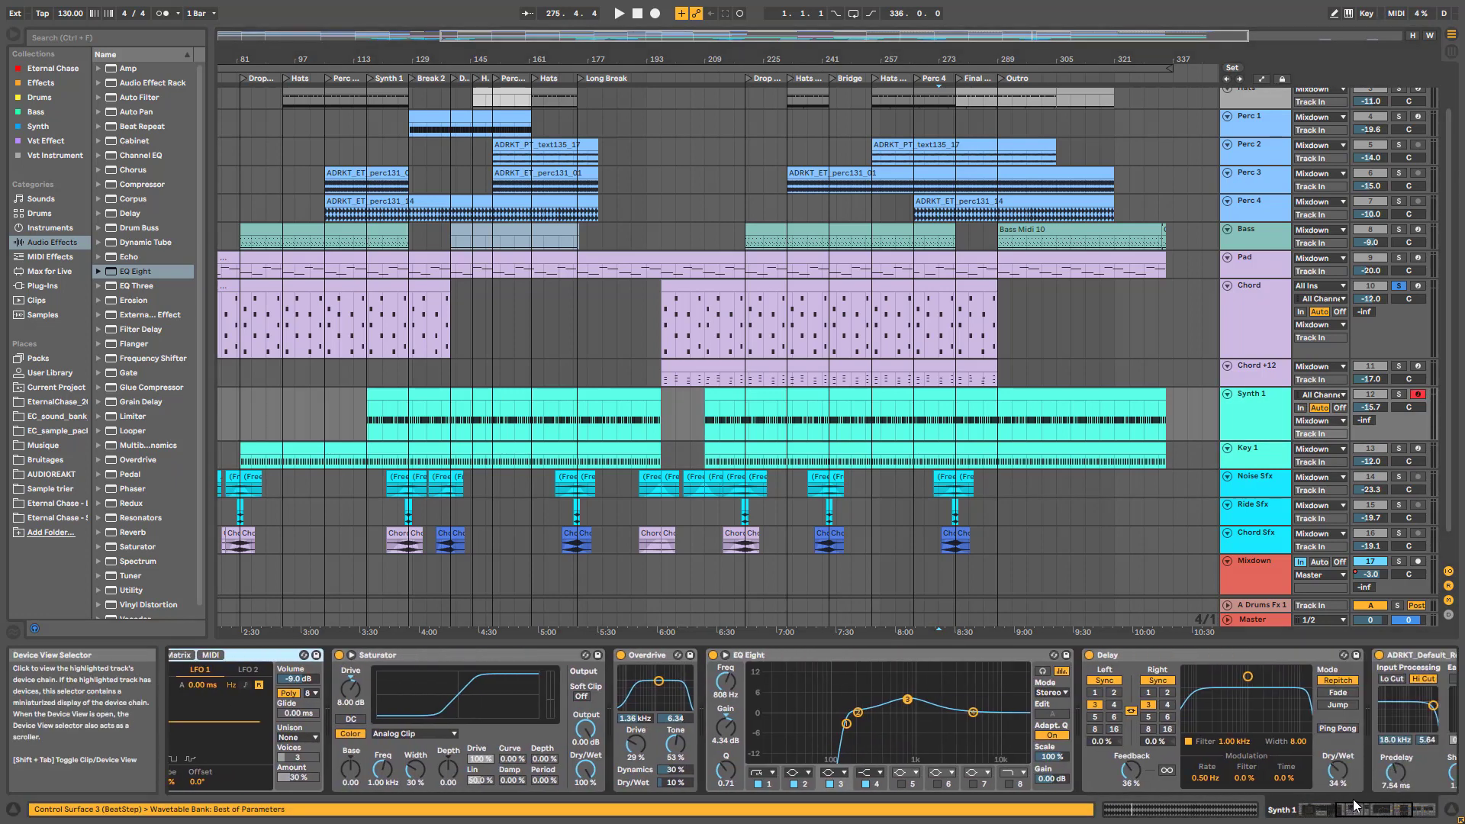
scroll(1355, 805, right, 6)
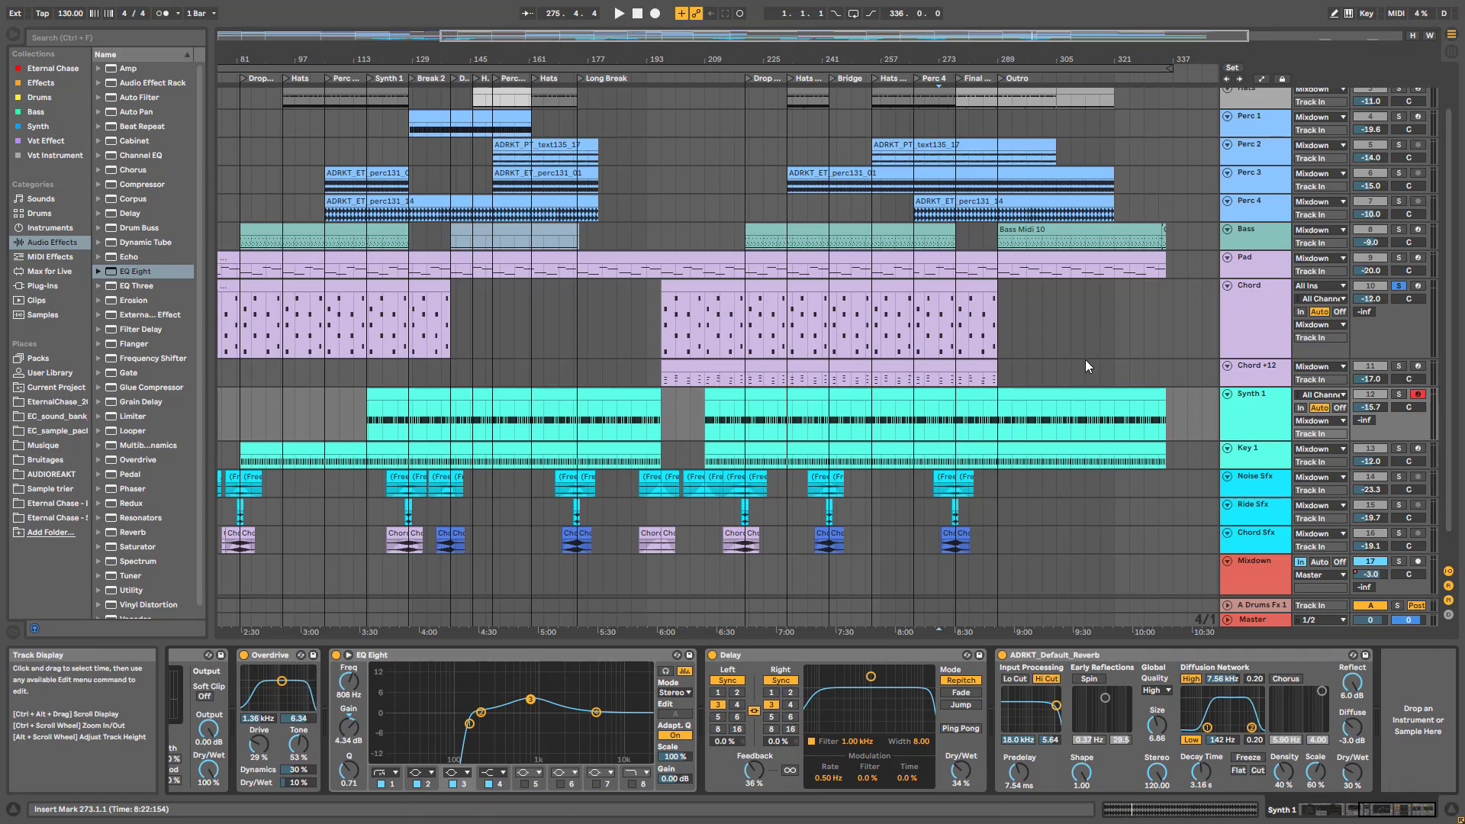
Play Synth 1 soloed, bypass and re-enable its Delay to compare, then stop near bar 276
click(791, 656)
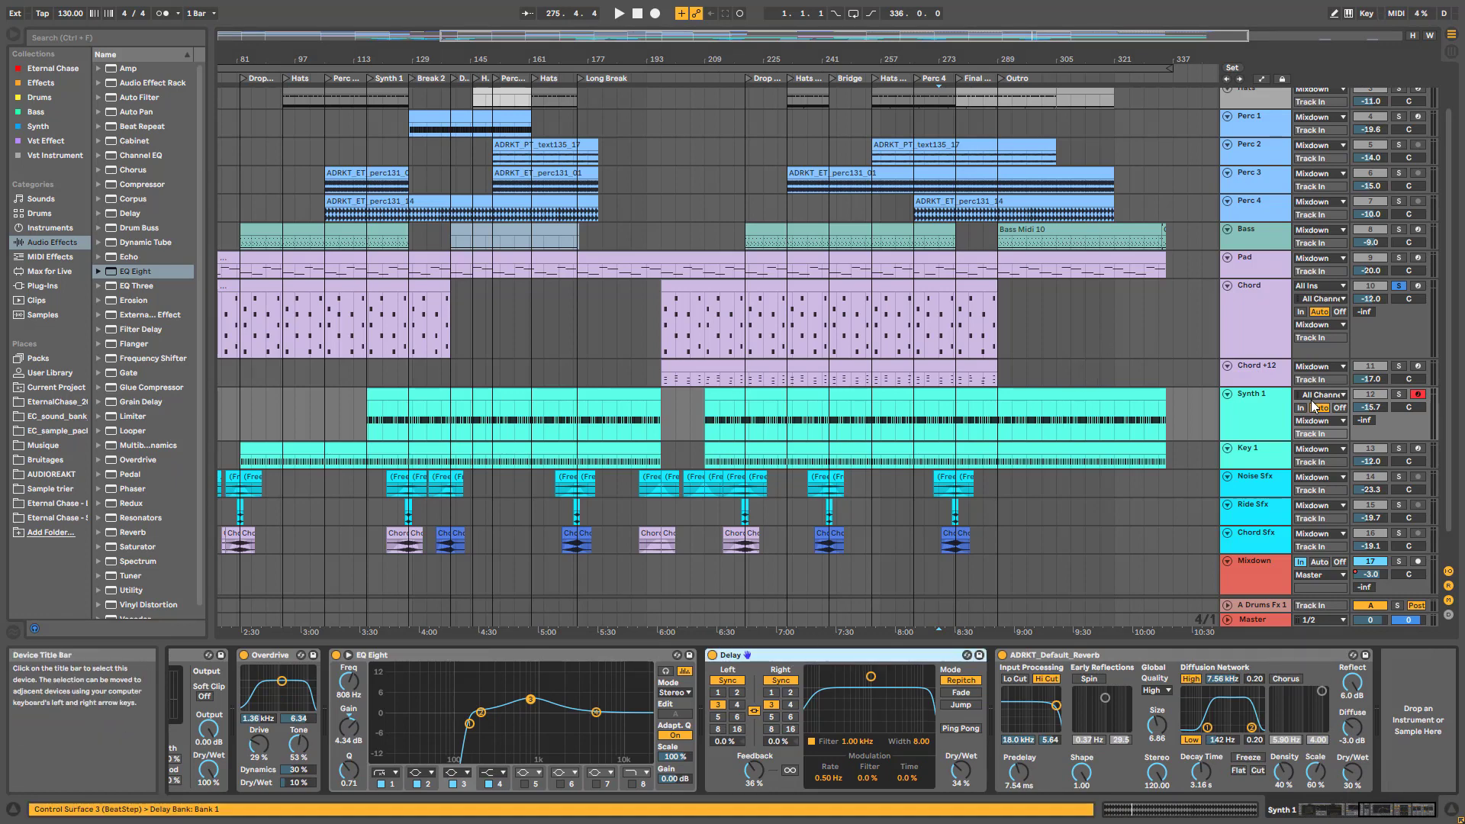
key(space)
click(1398, 395)
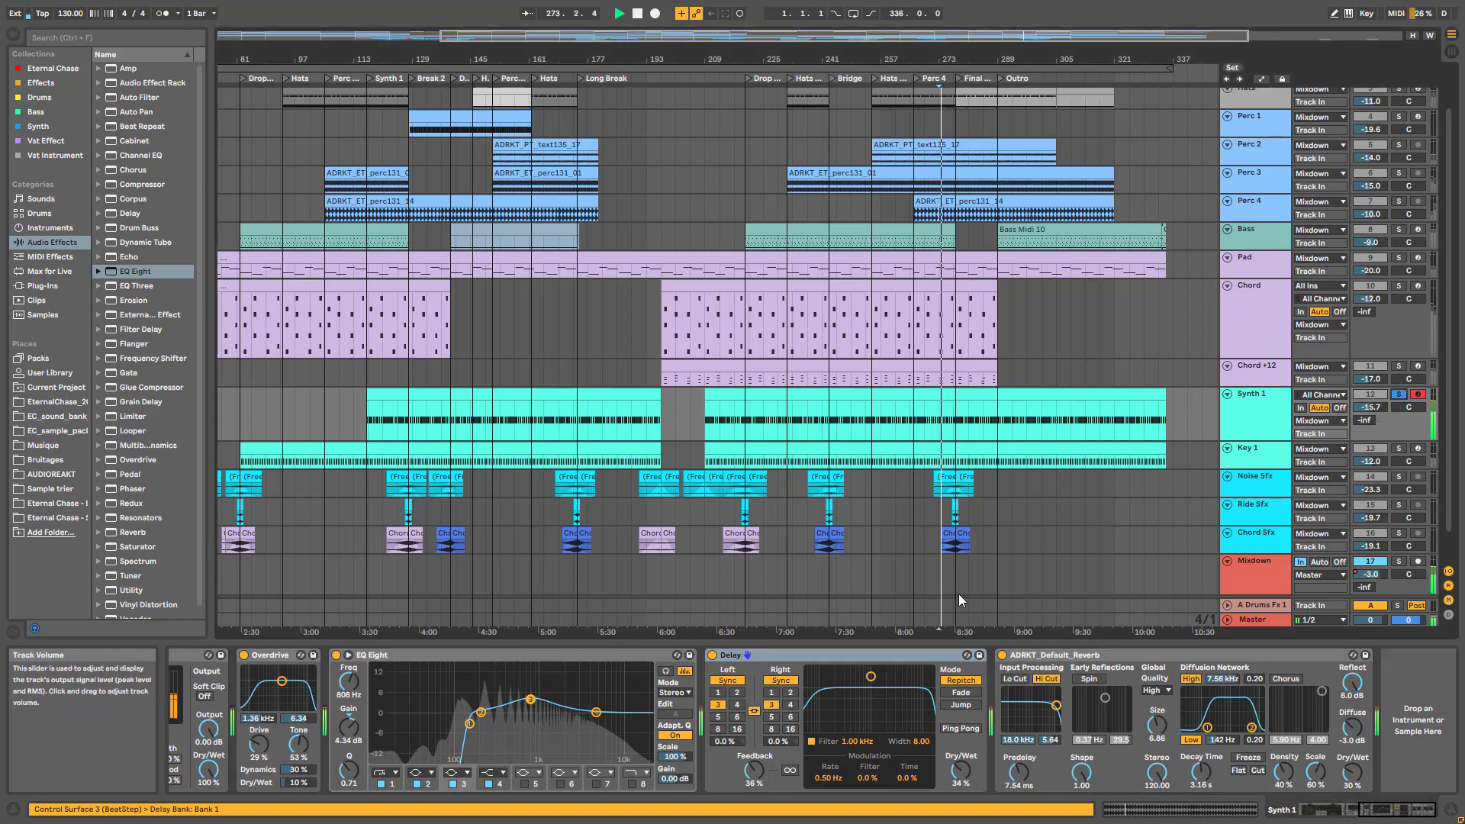
click(713, 655)
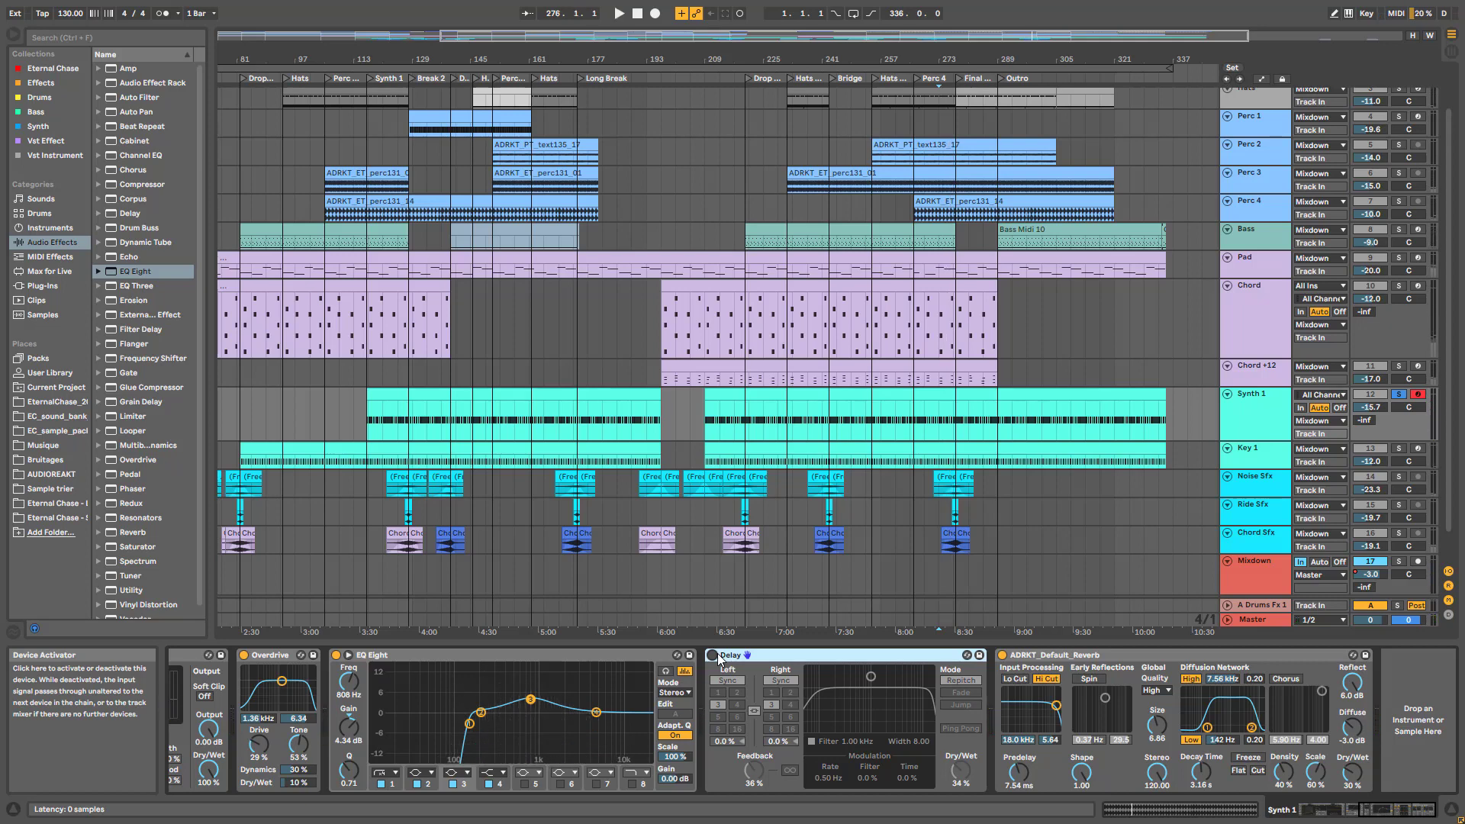
click(712, 655)
key(space)
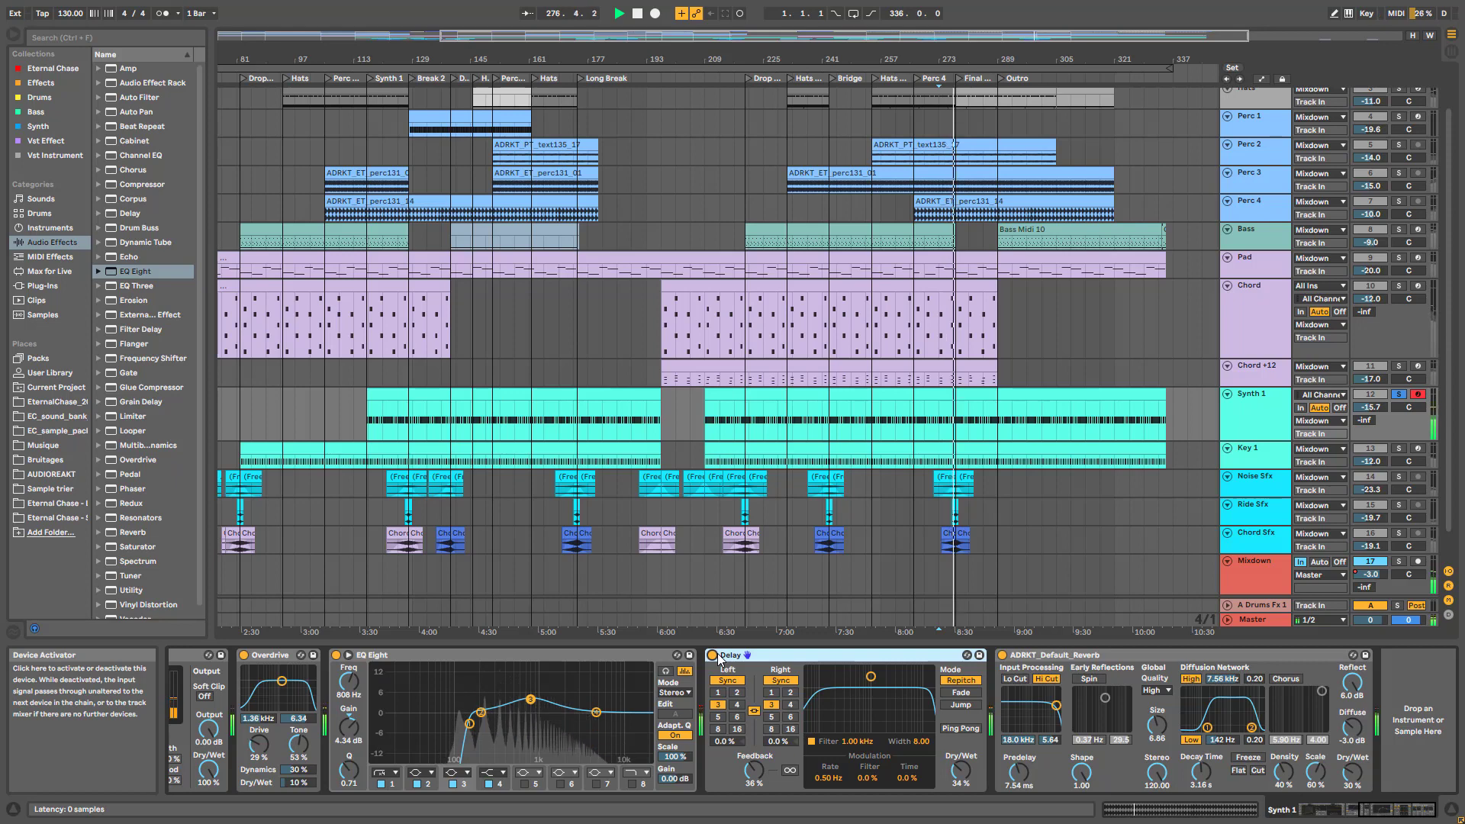
key(space)
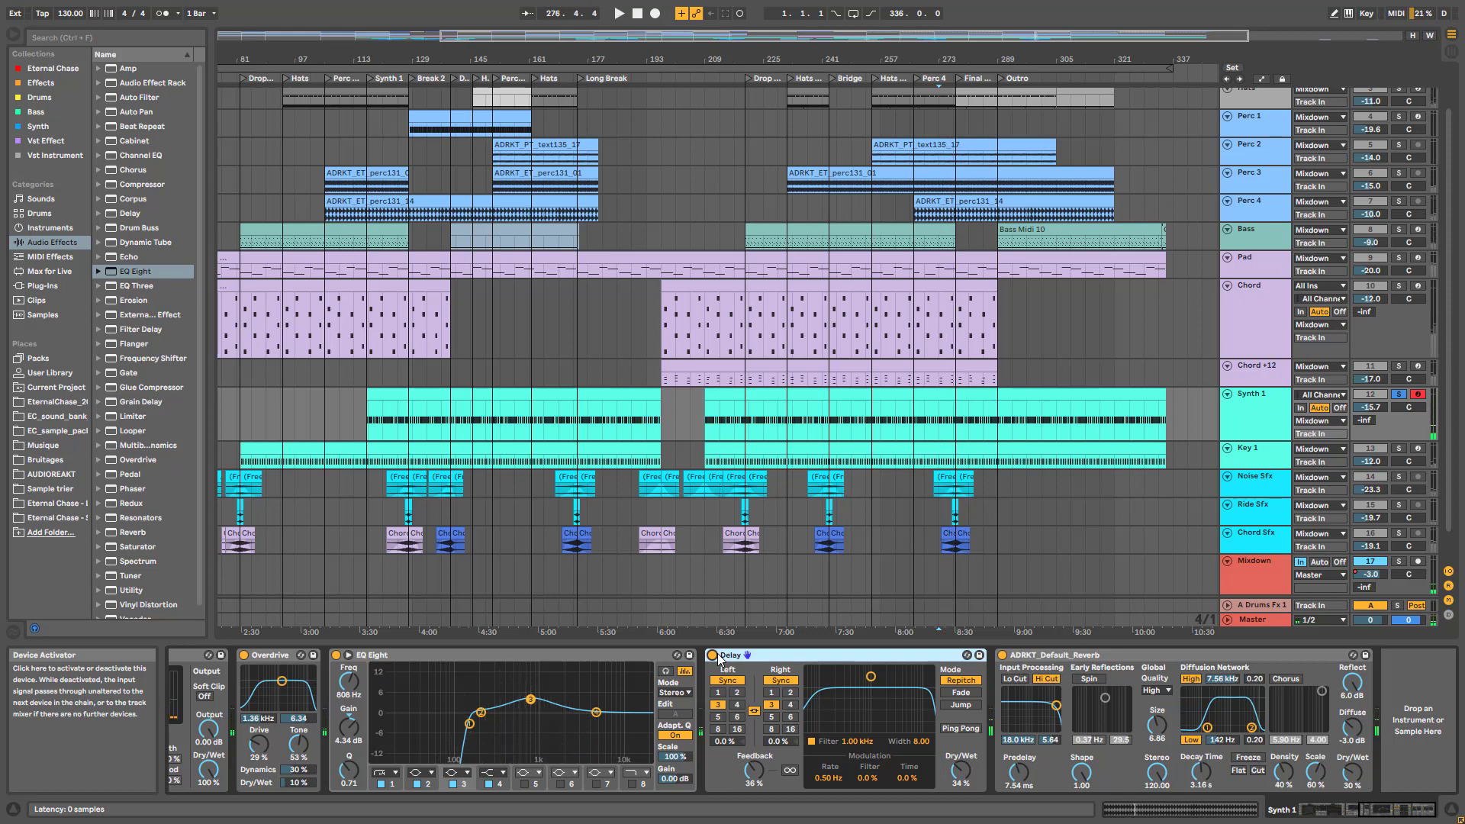
scroll(1082, 669, left, 5)
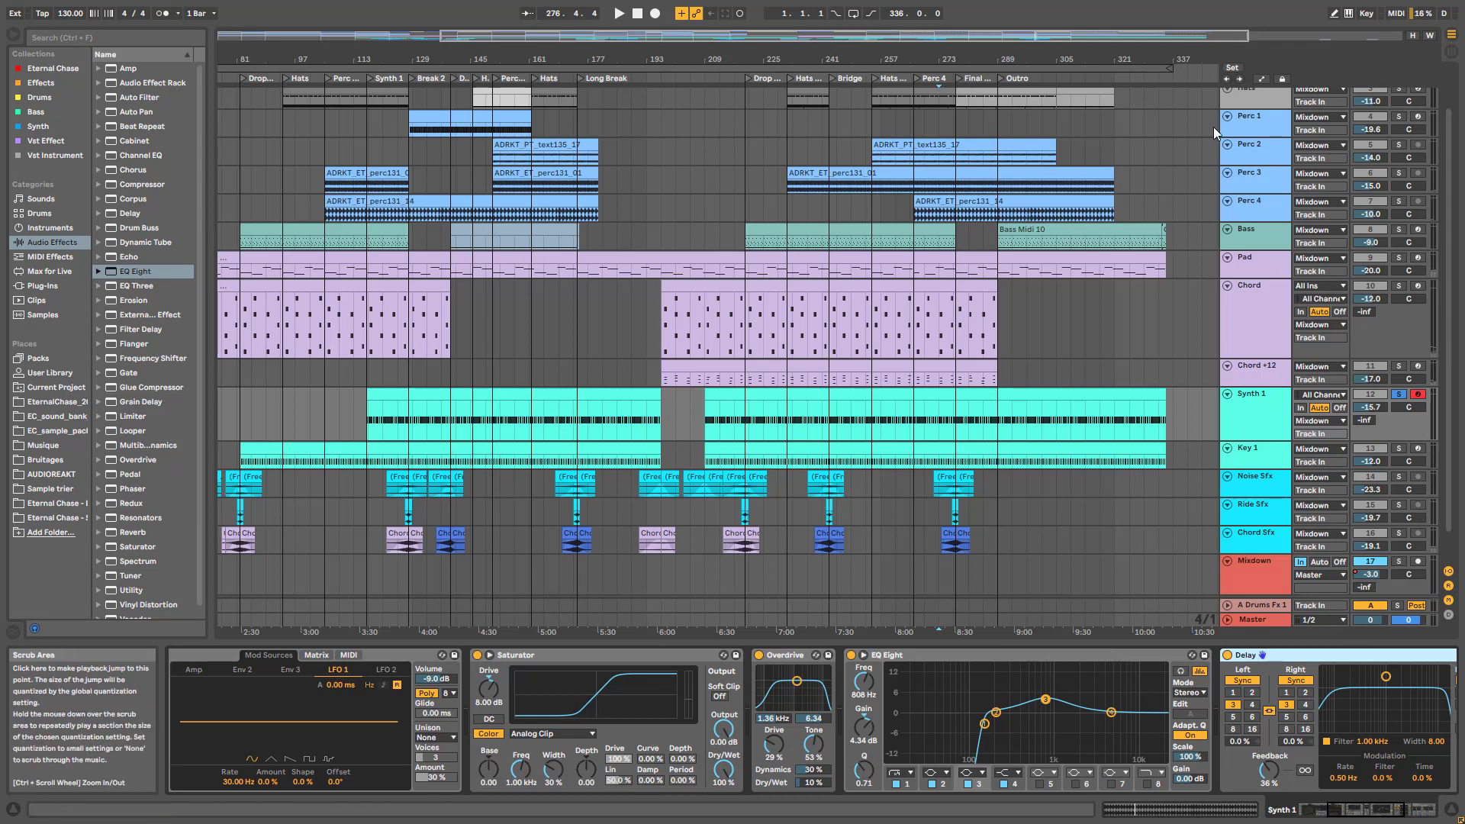
scroll(1251, 139, up, 3)
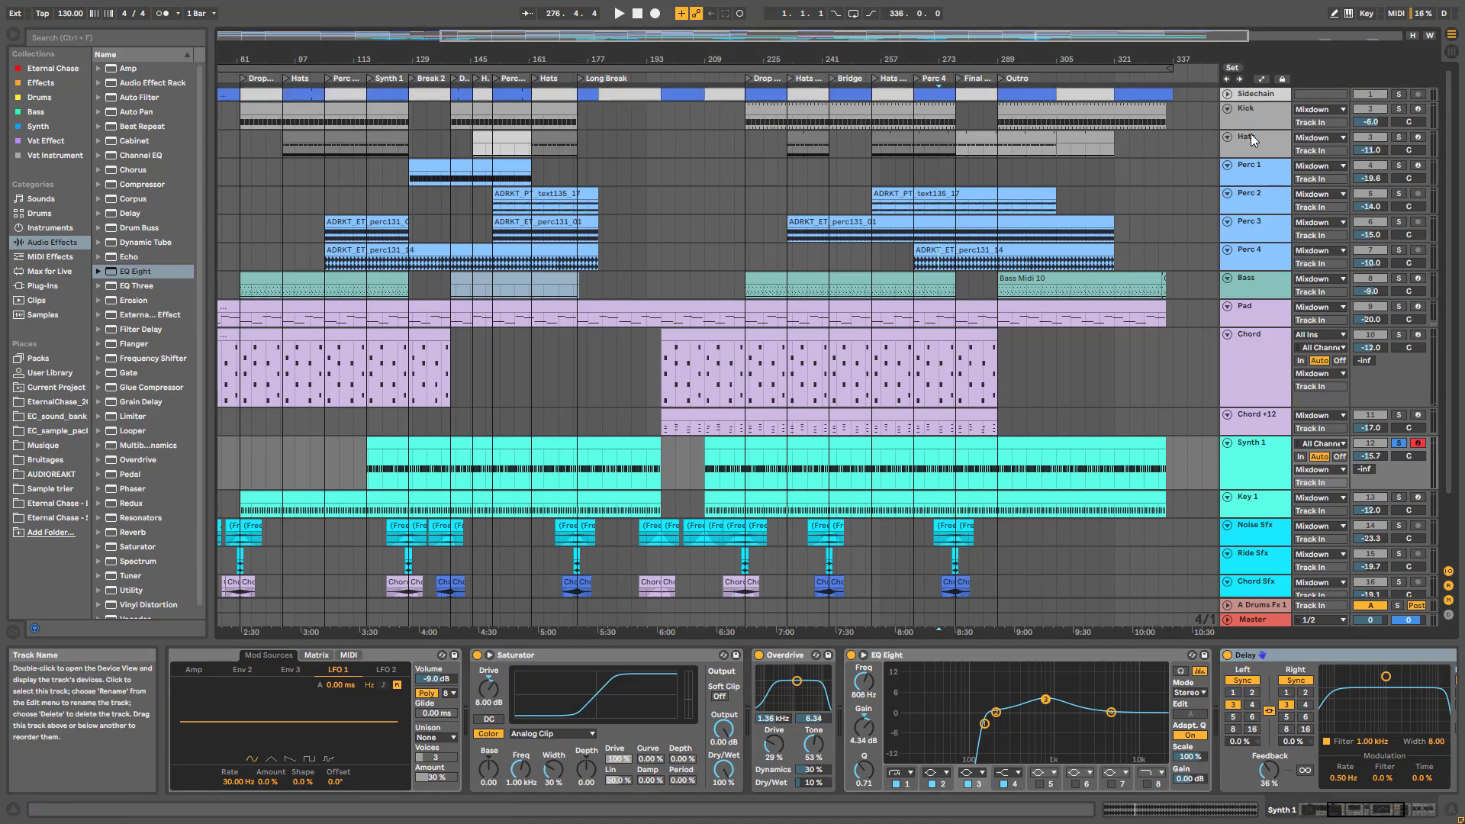
Select the Hats track and hide its Drum Rack chain list to show the full chain
click(1251, 140)
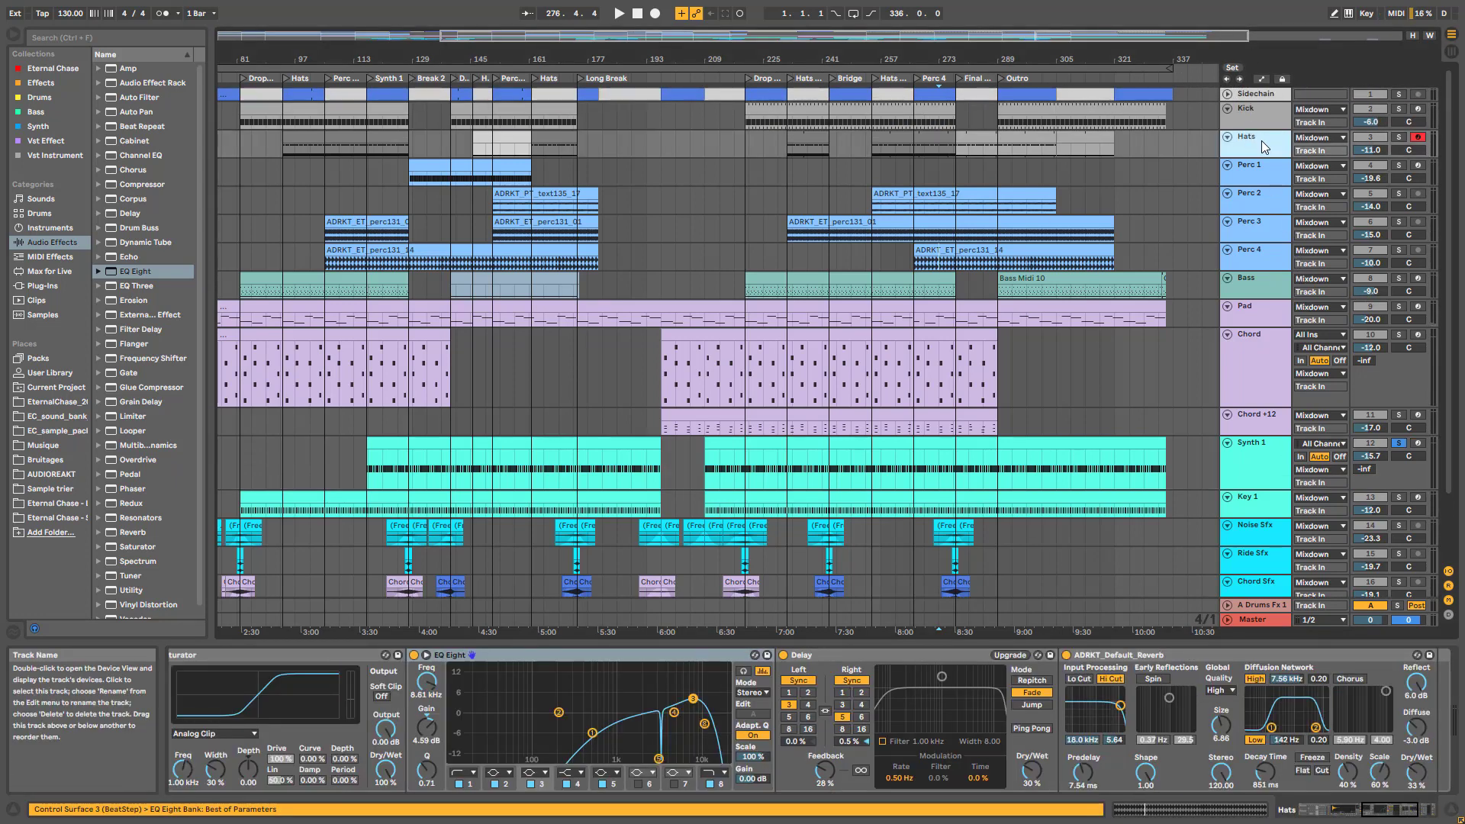
click(1380, 809)
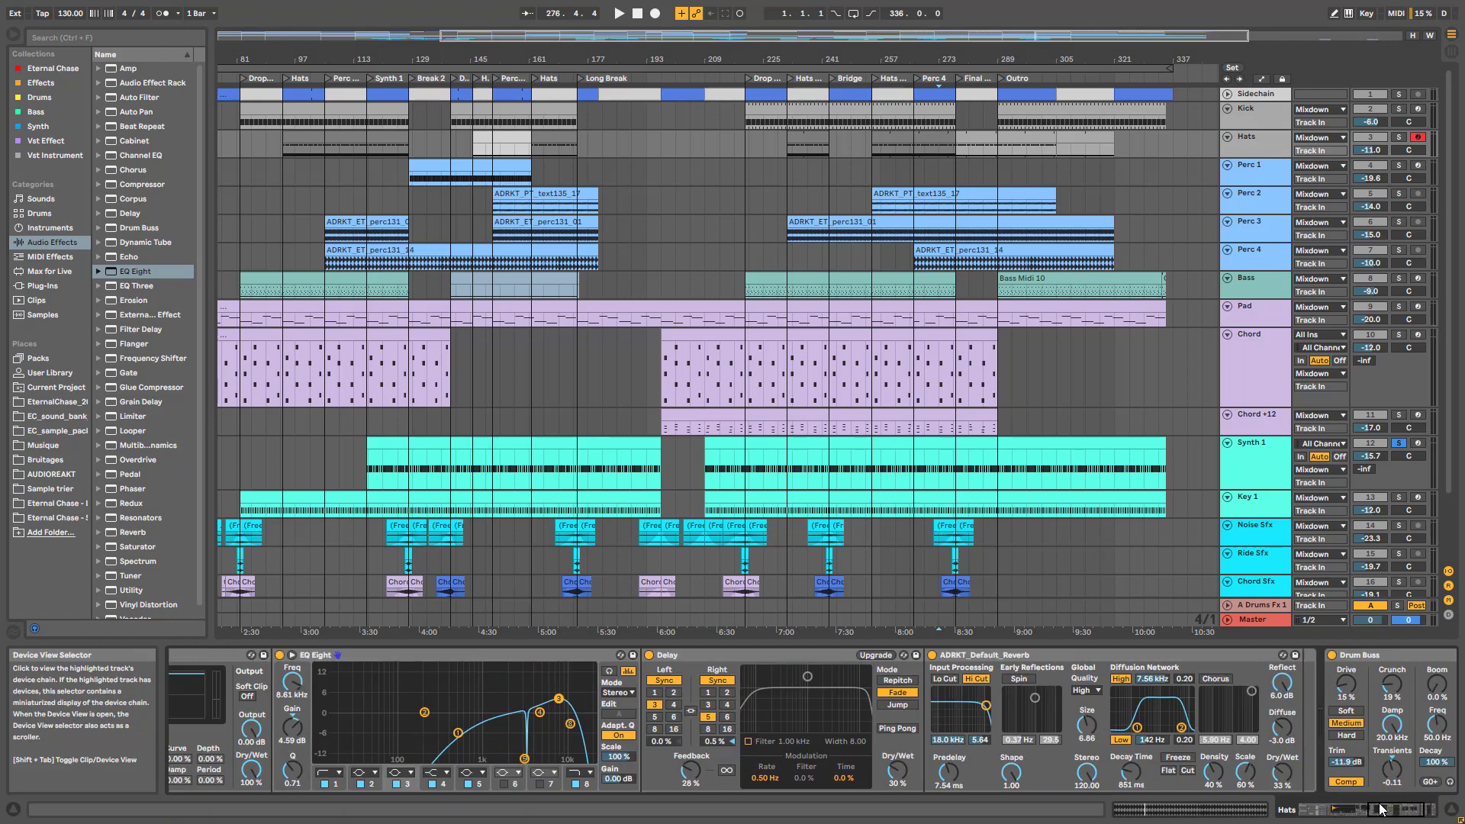
click(1381, 808)
click(186, 686)
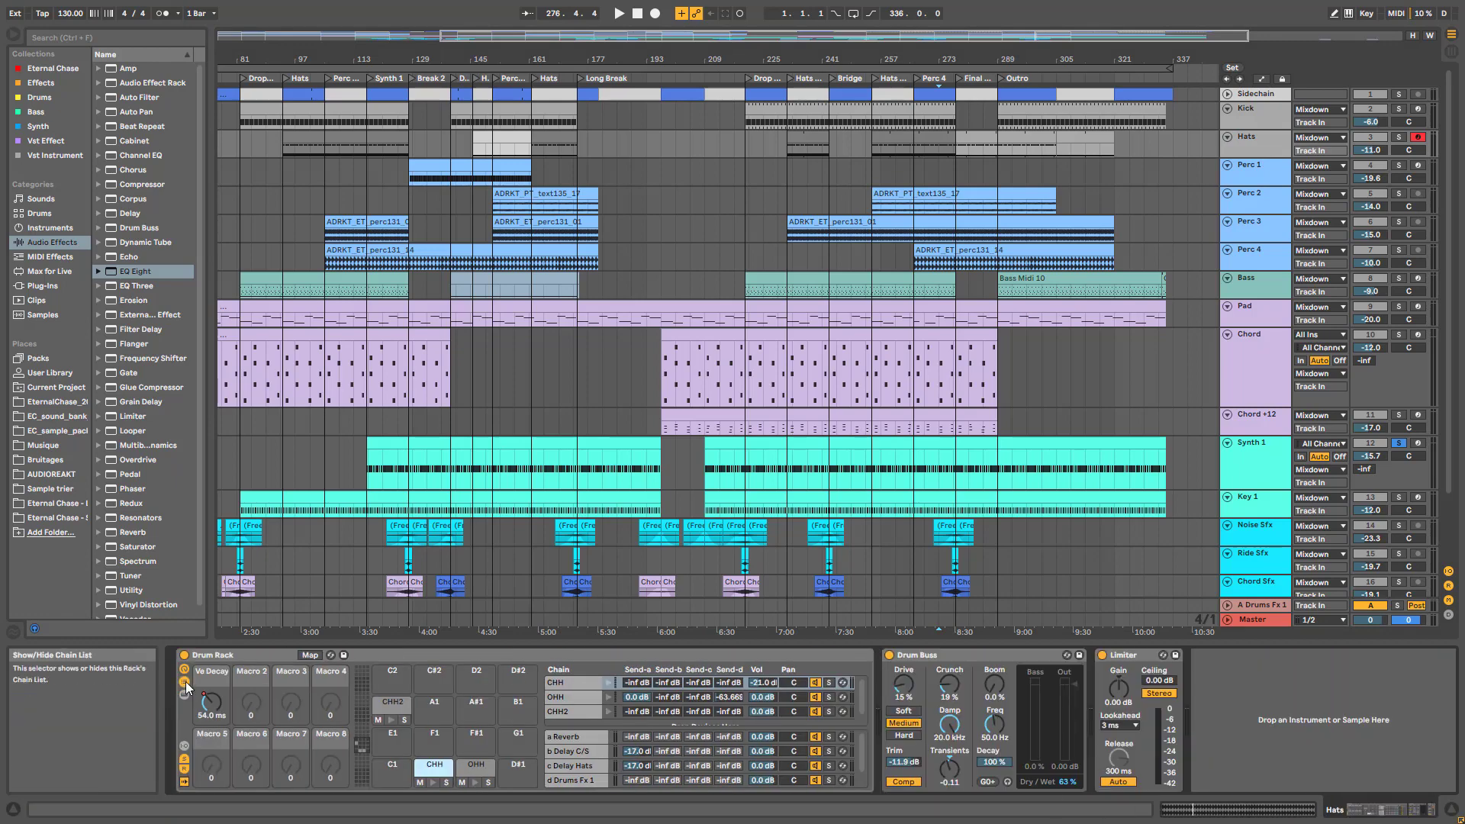
click(186, 686)
Solo Hats, select the OHH pad, and adjust the Drum Buss Transients while playing
key(space)
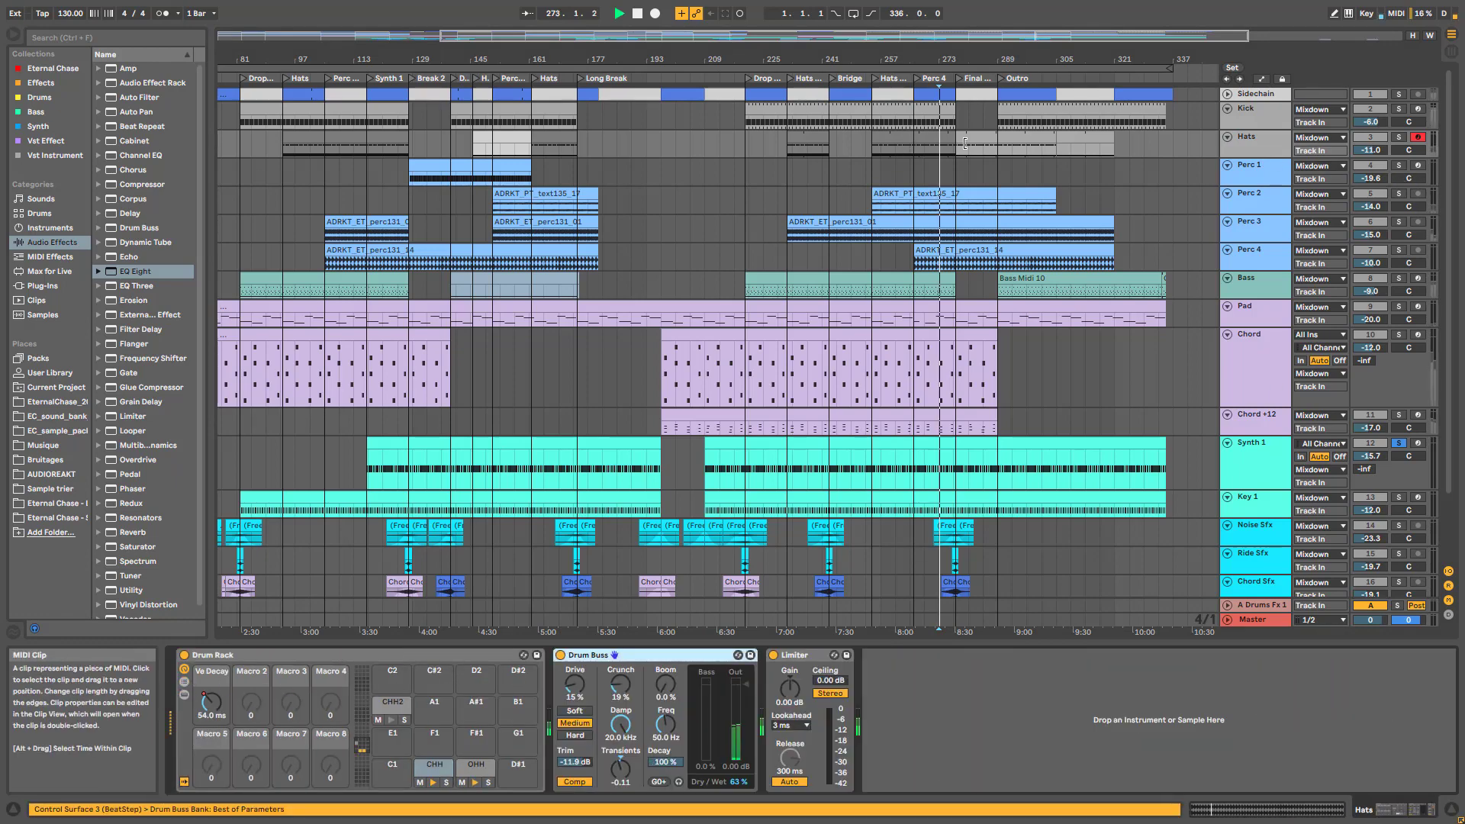
click(1399, 137)
key(space)
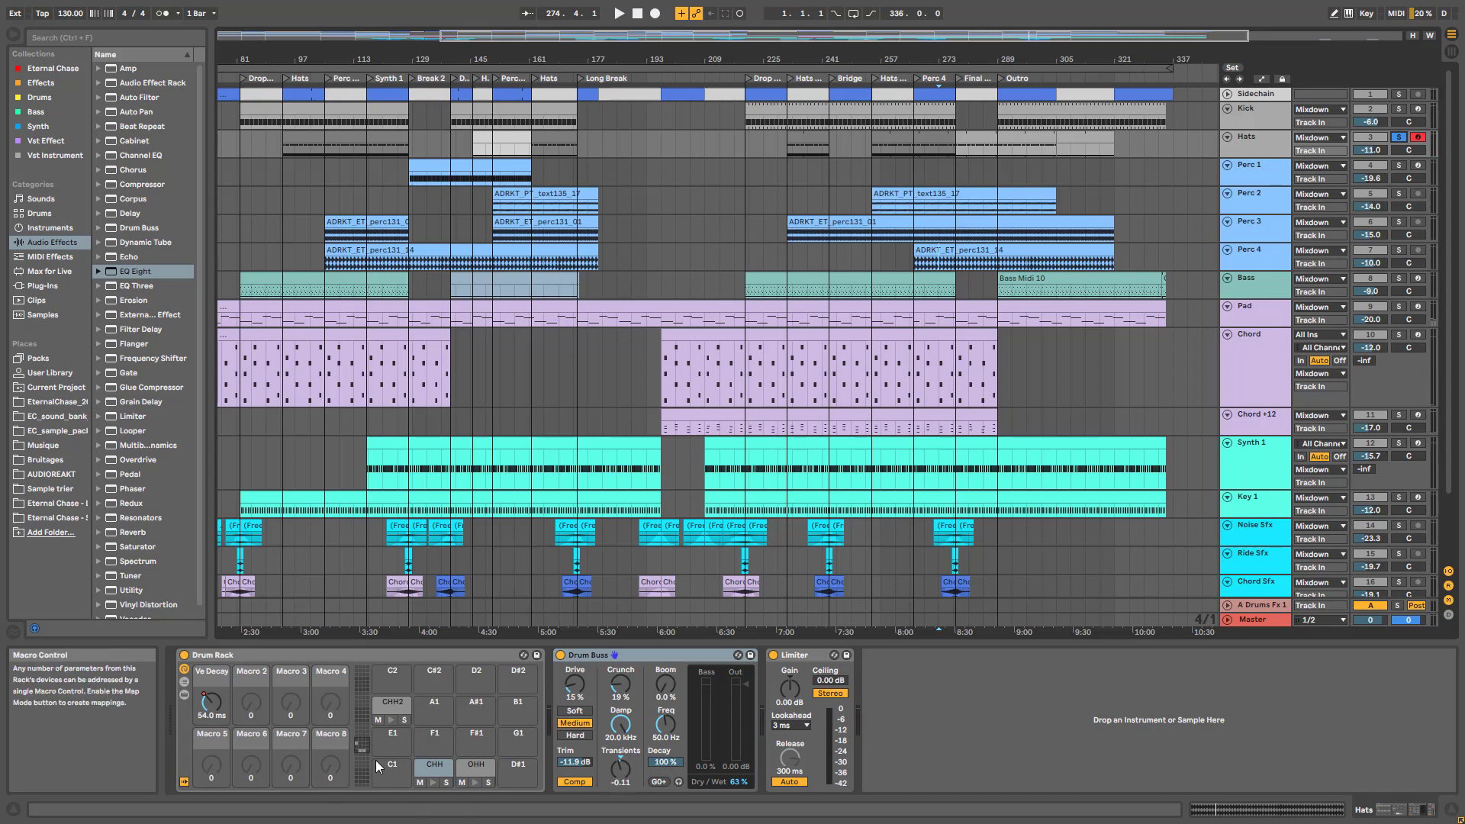
click(472, 769)
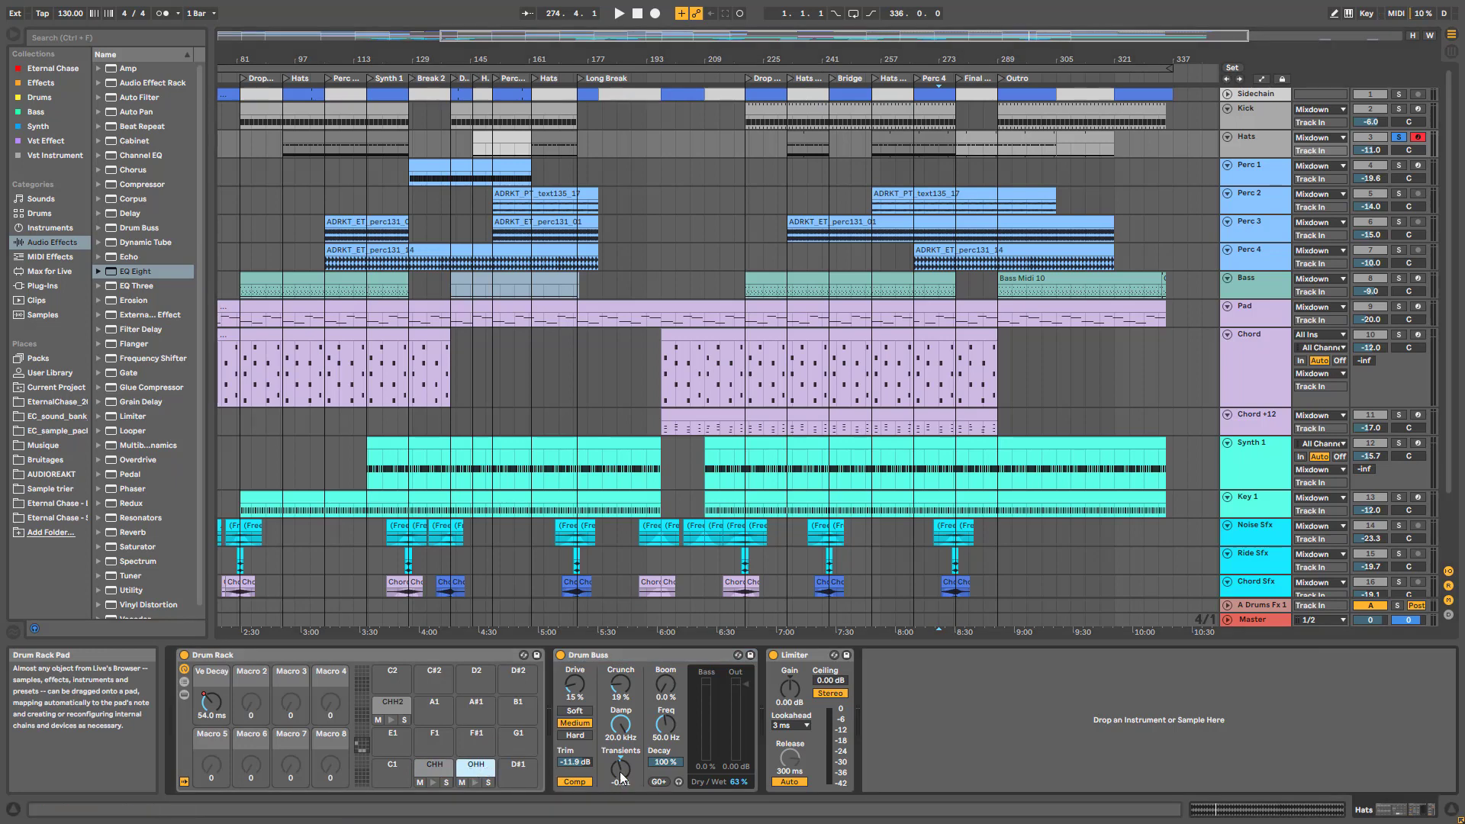
key(space)
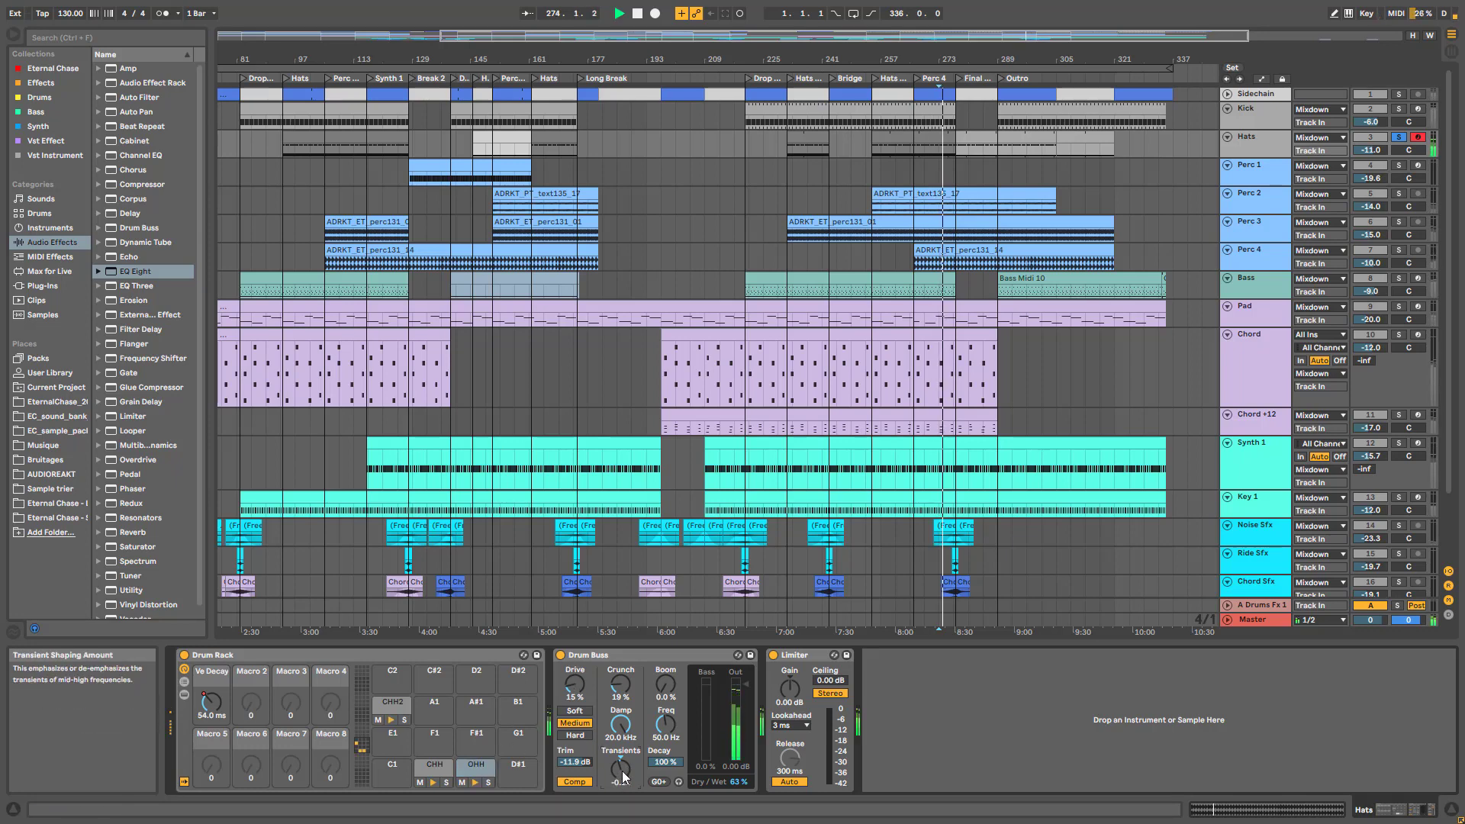
drag(621, 771, 621, 767)
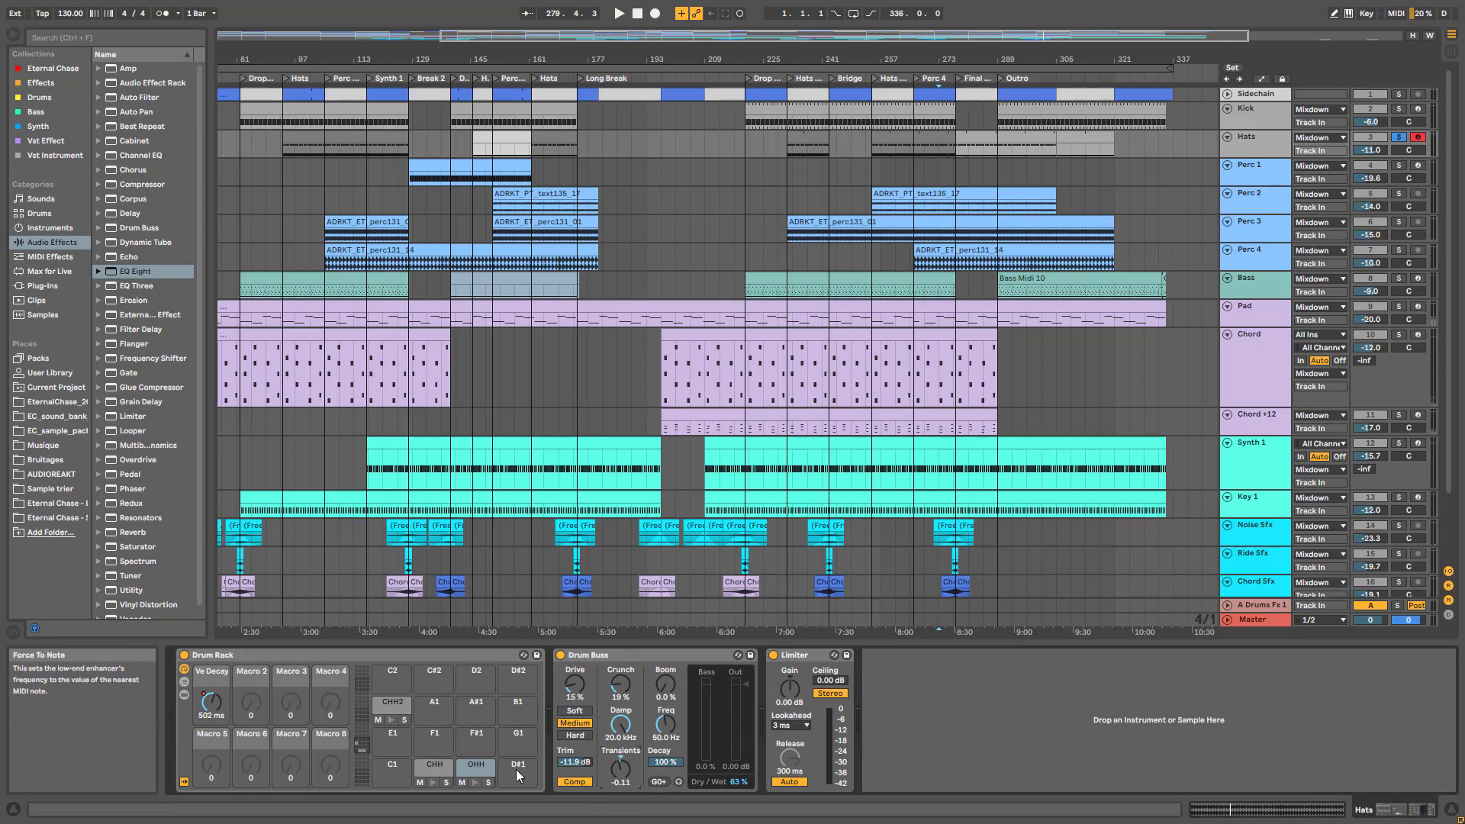
Inspect the OHH and CHH pad chains, then hide the pad devices to show the drum effects
click(468, 771)
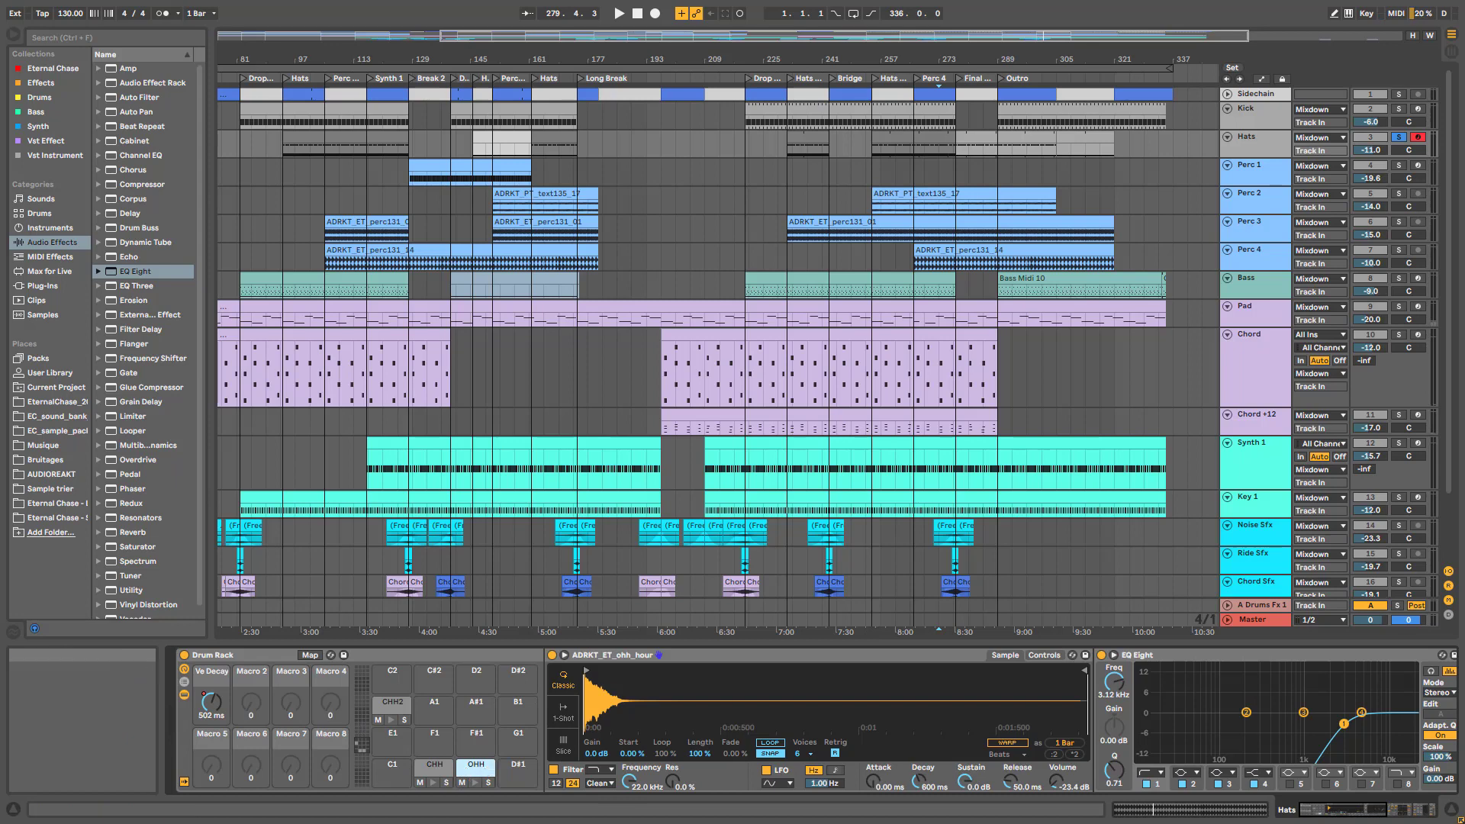
click(1393, 815)
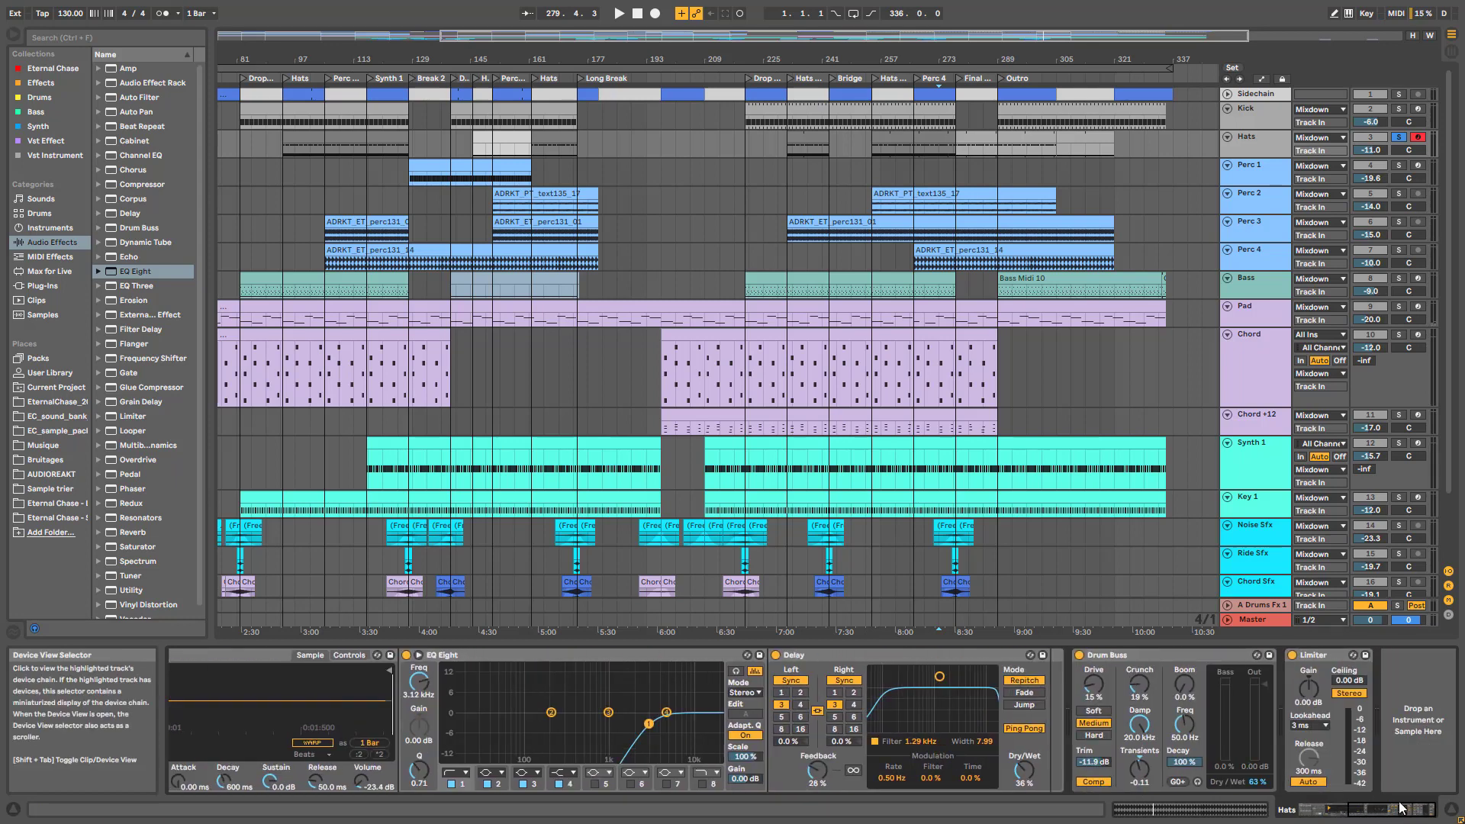
click(1315, 806)
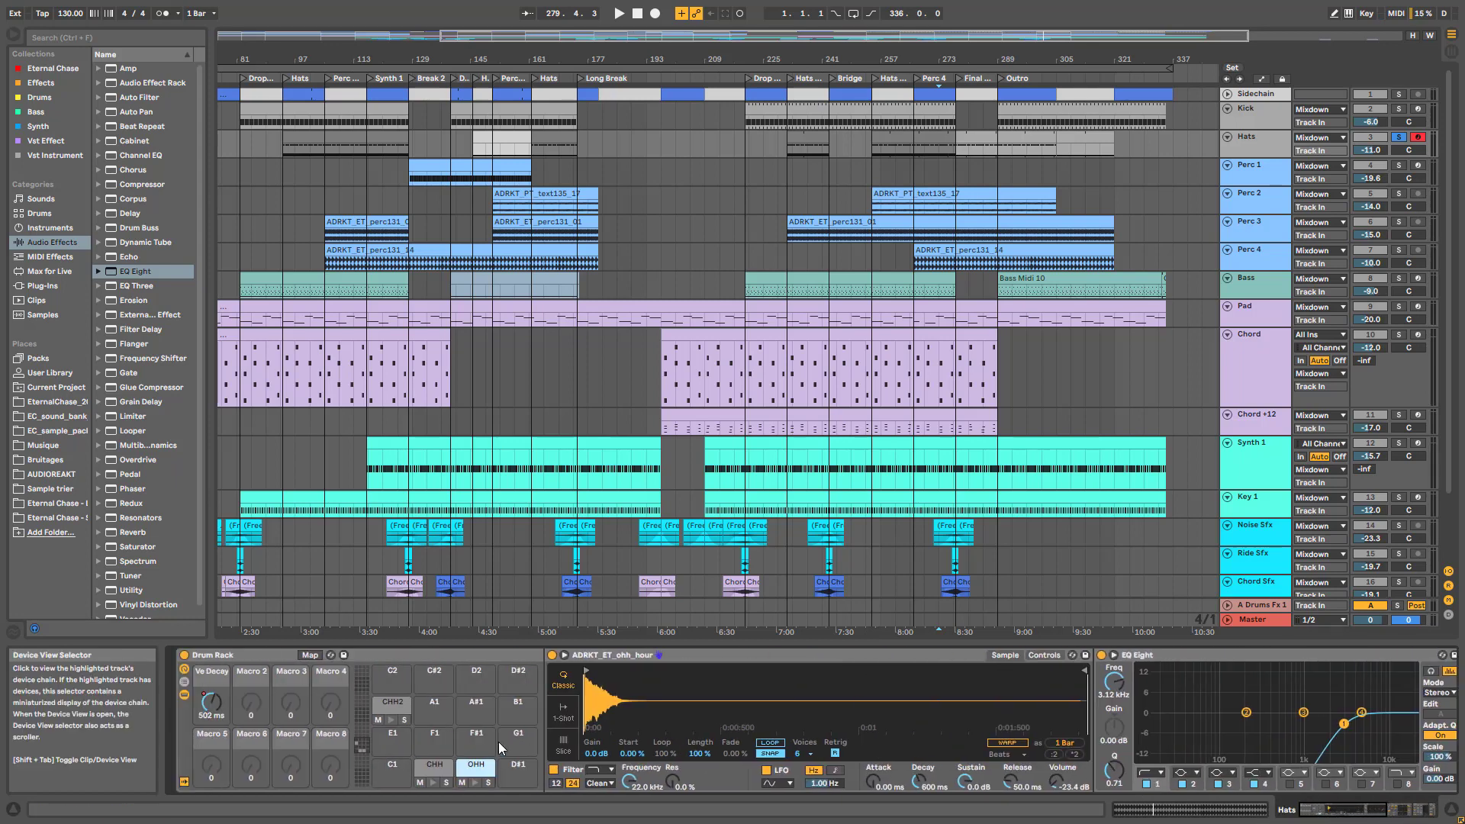
click(445, 770)
click(445, 770)
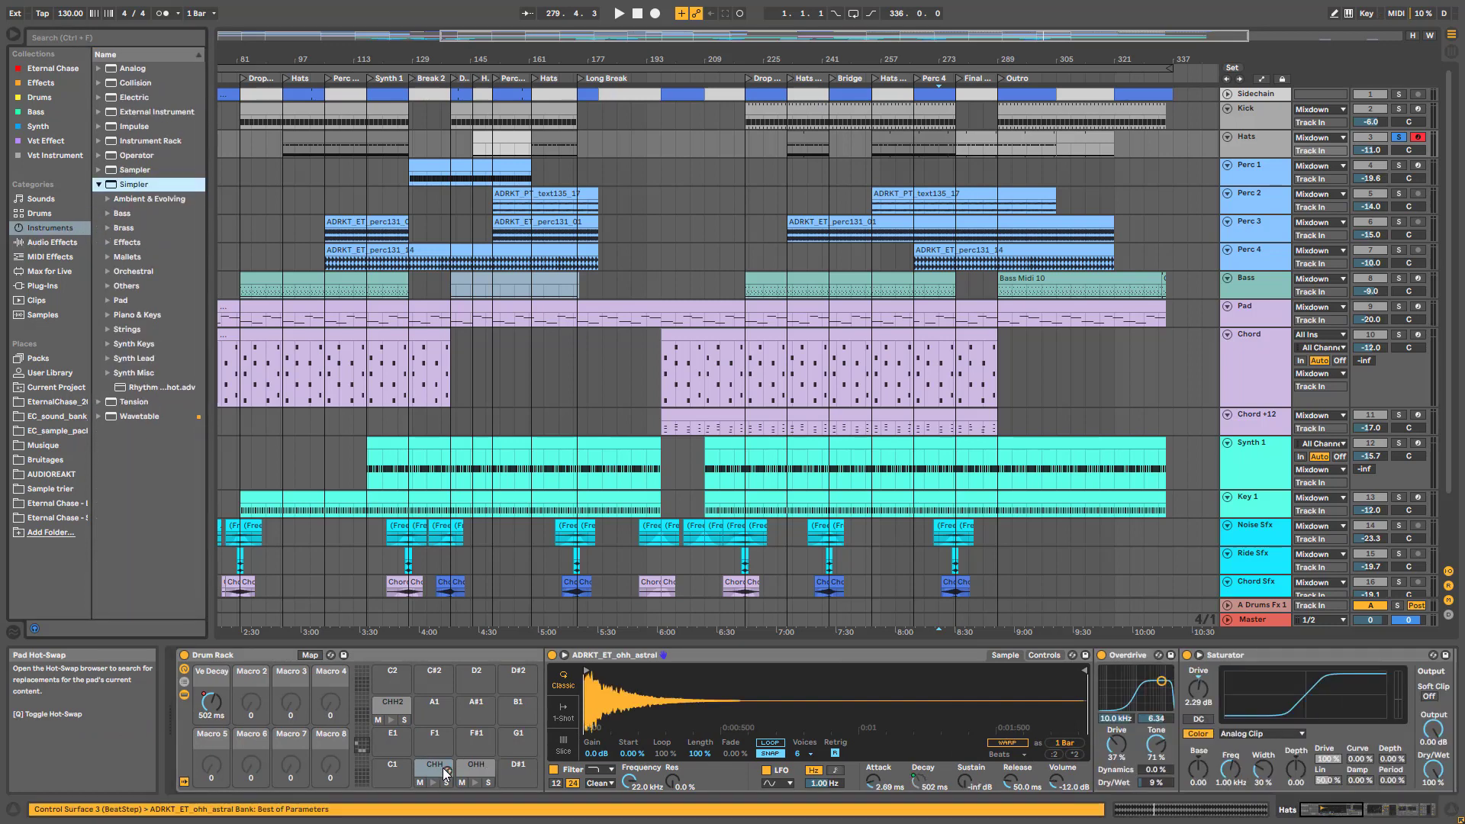
click(1326, 810)
drag(1327, 813, 1354, 810)
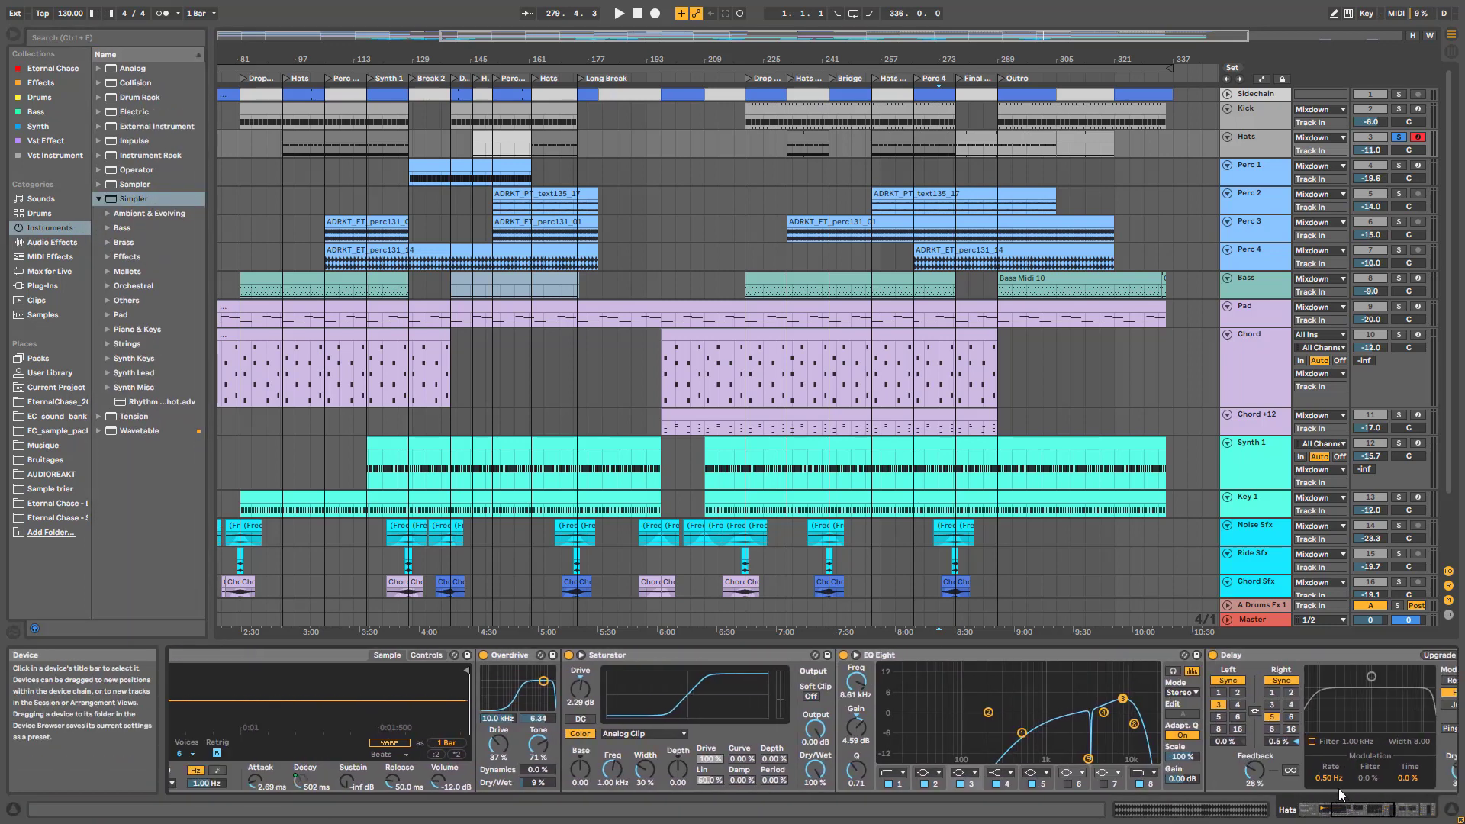
drag(1366, 810, 1408, 811)
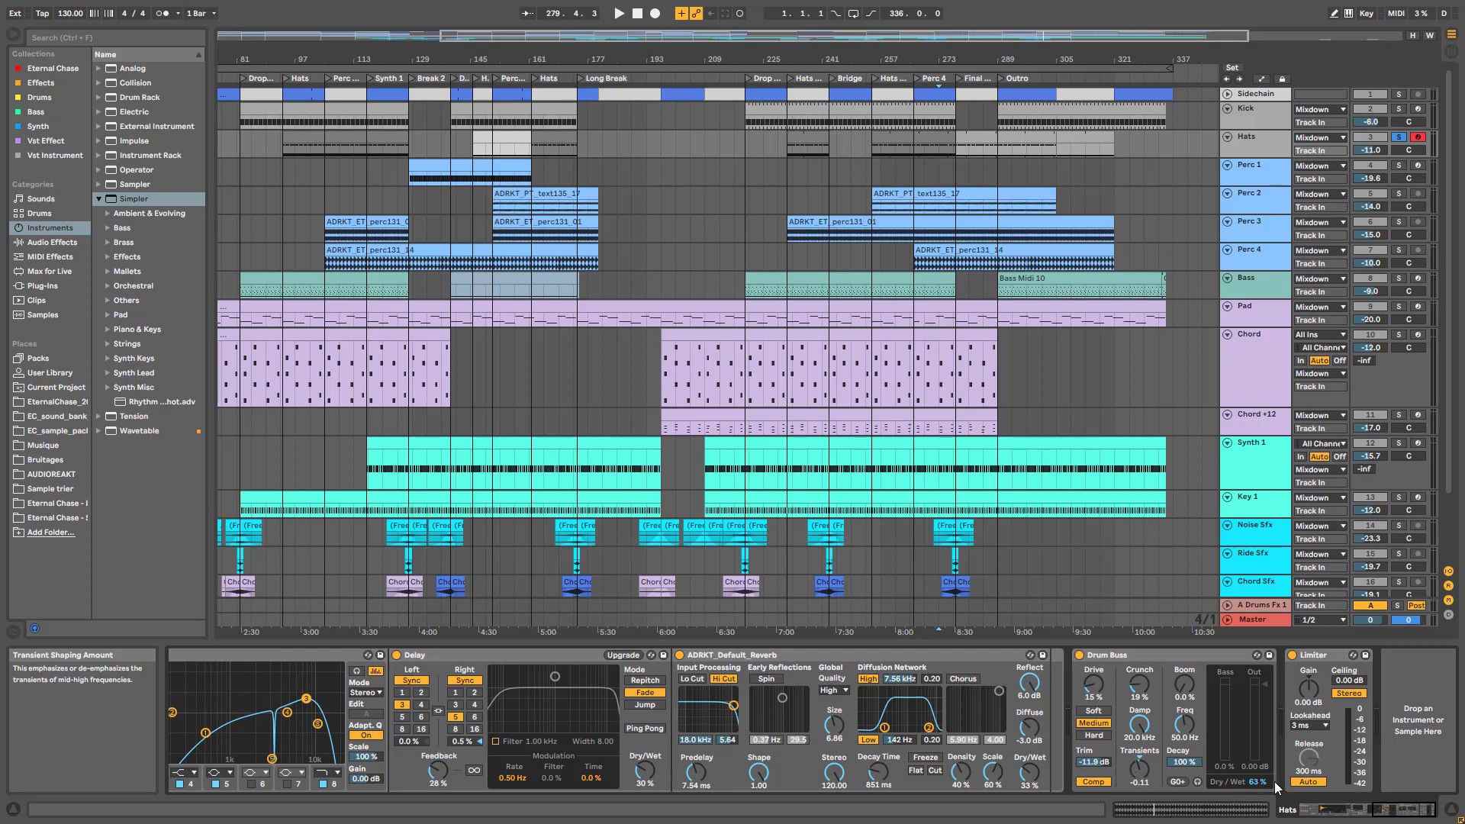
drag(1431, 811, 1362, 812)
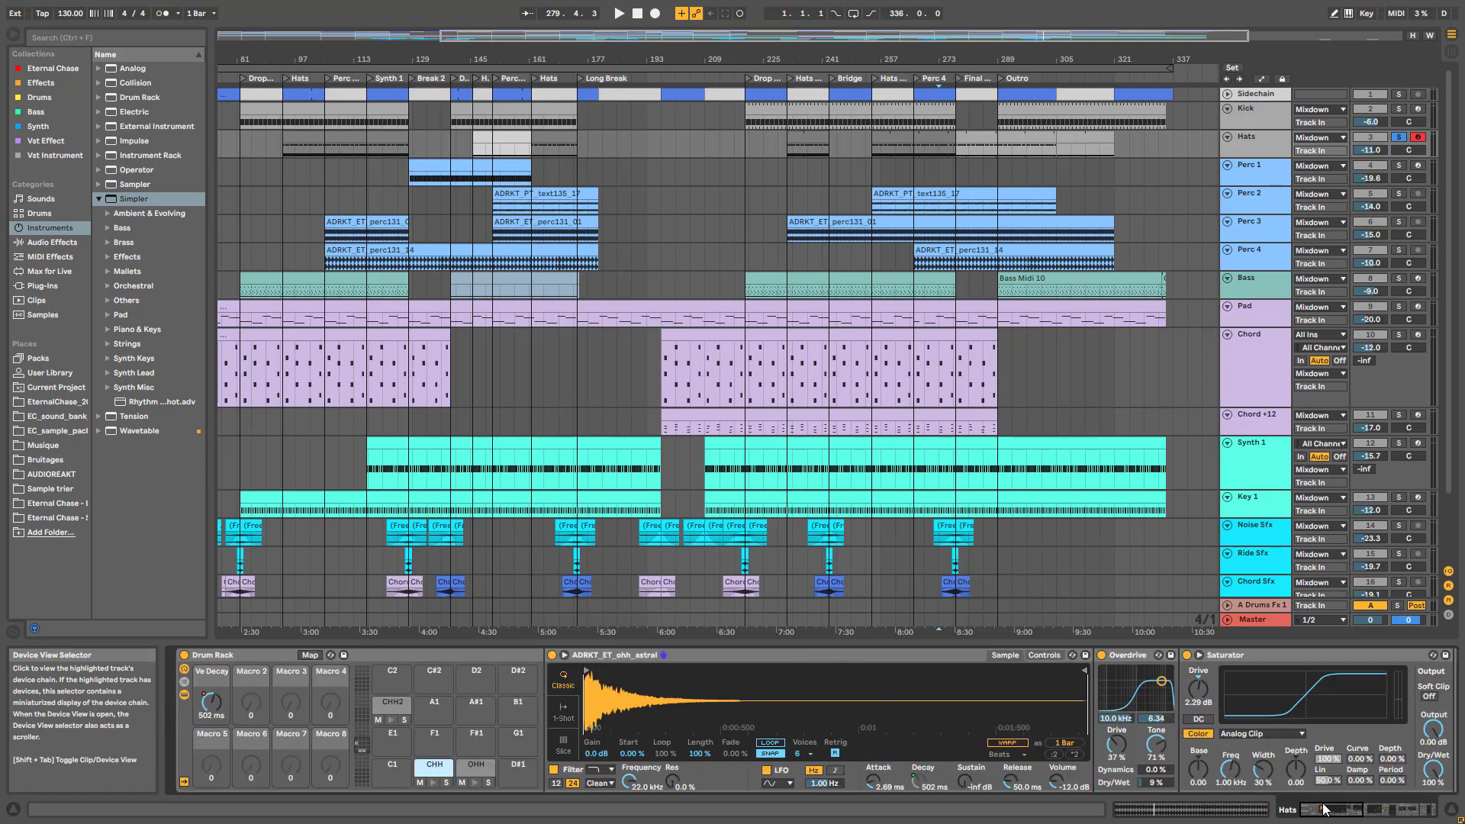
click(184, 694)
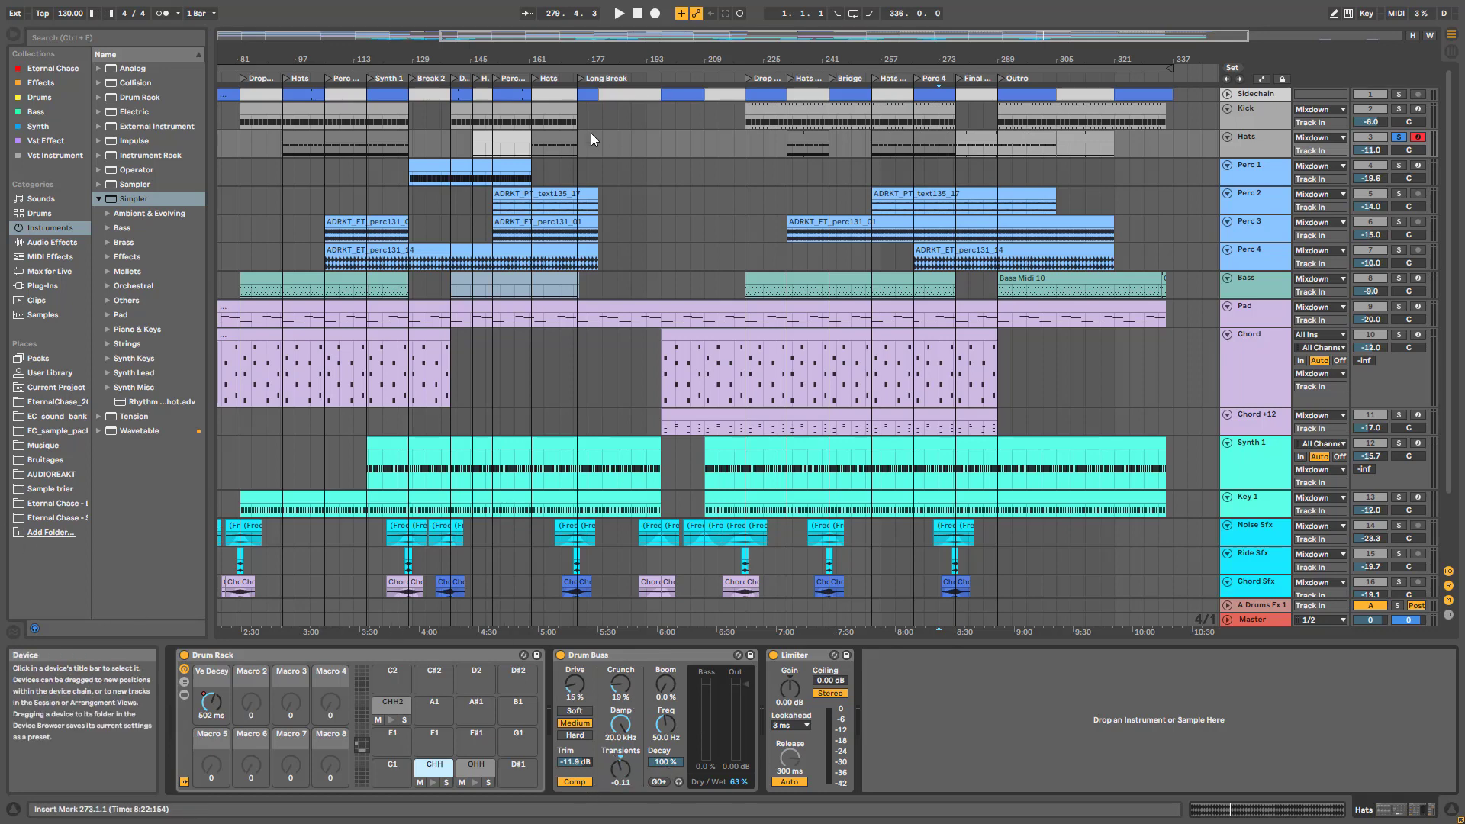
Play from bar 273, bypass and re-enable the Drum Buss to compare, then stop
key(space)
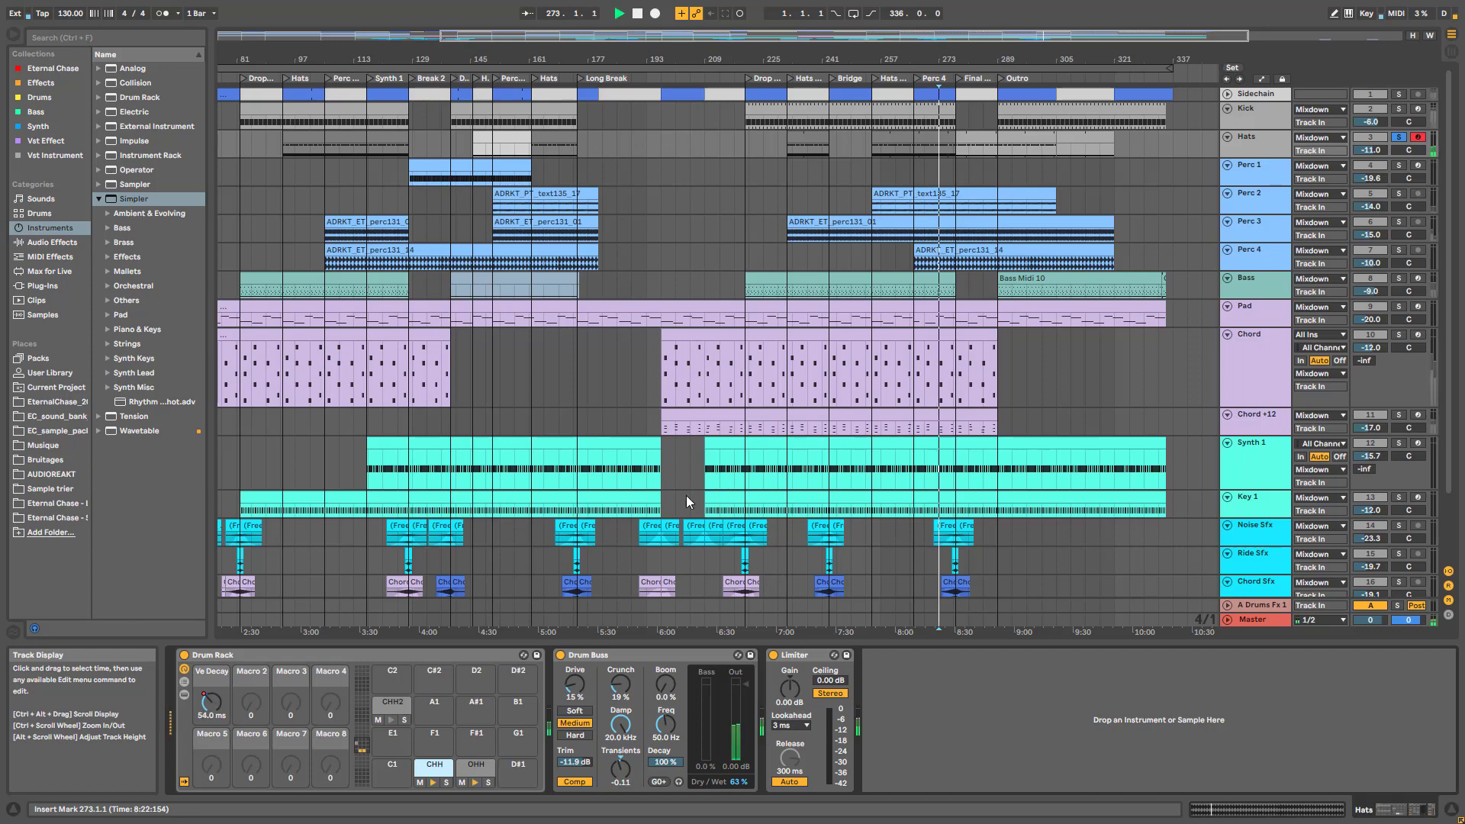
click(563, 656)
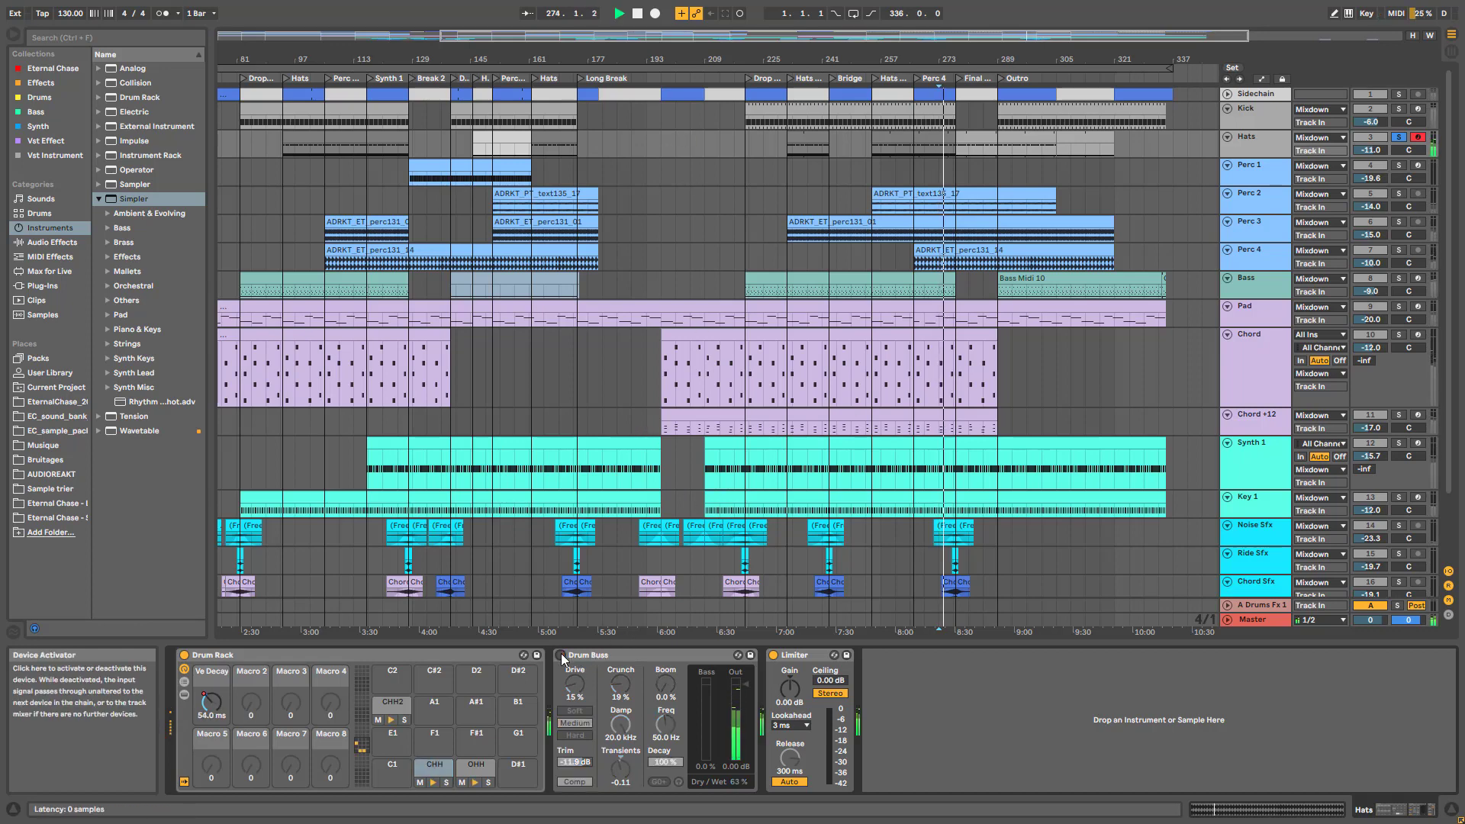
click(563, 656)
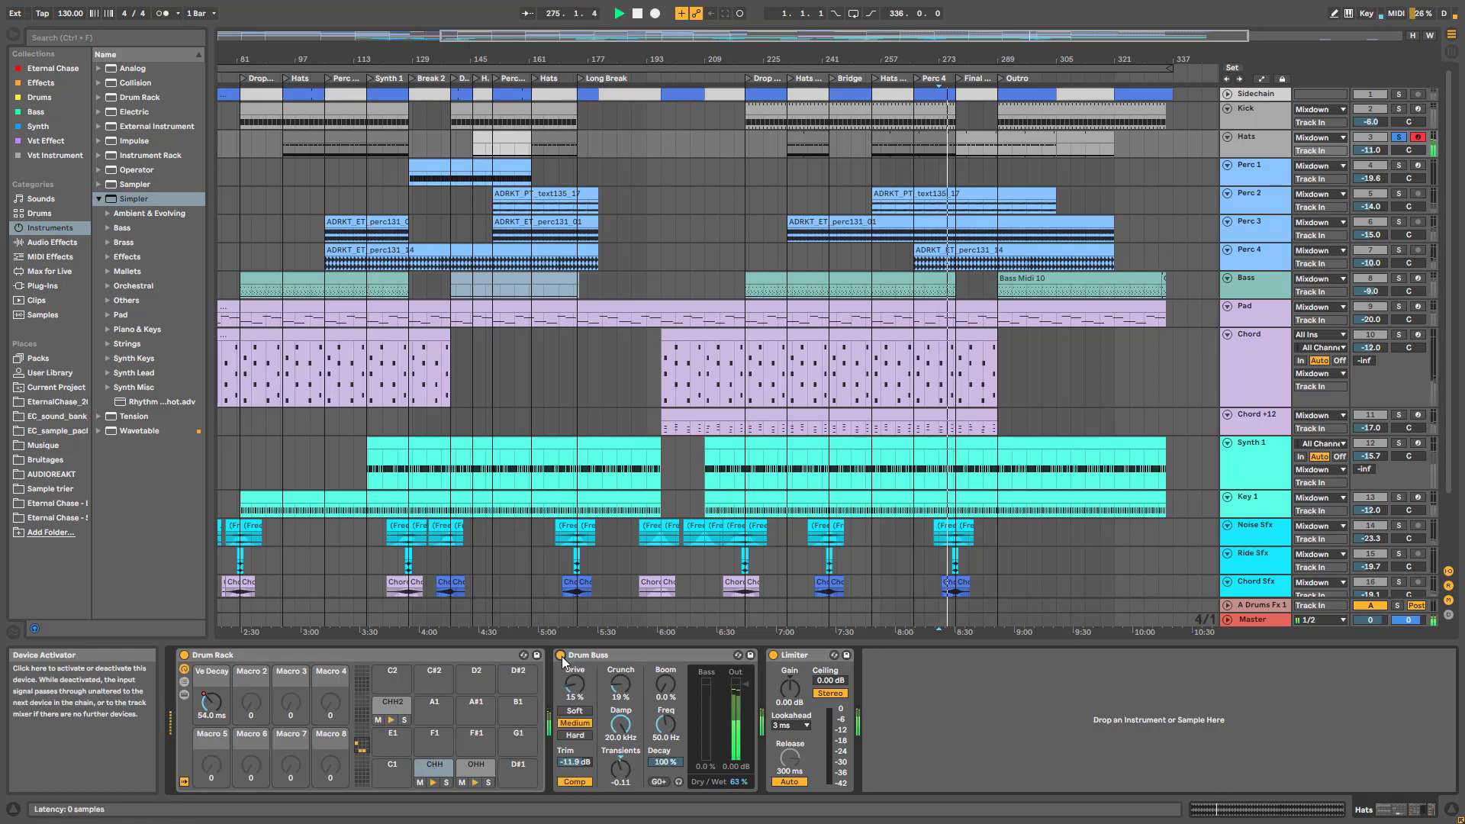
key(space)
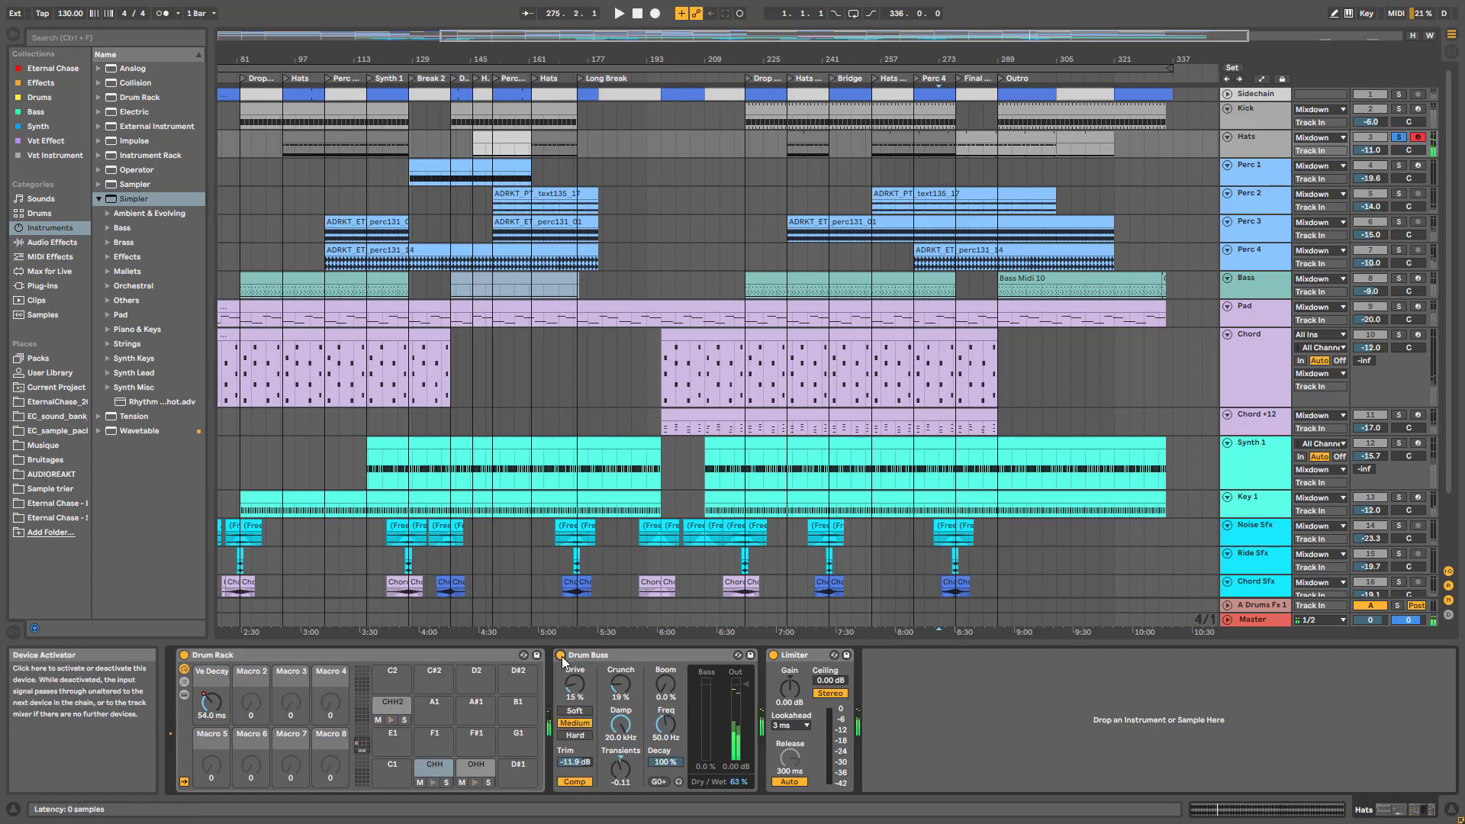
click(1273, 125)
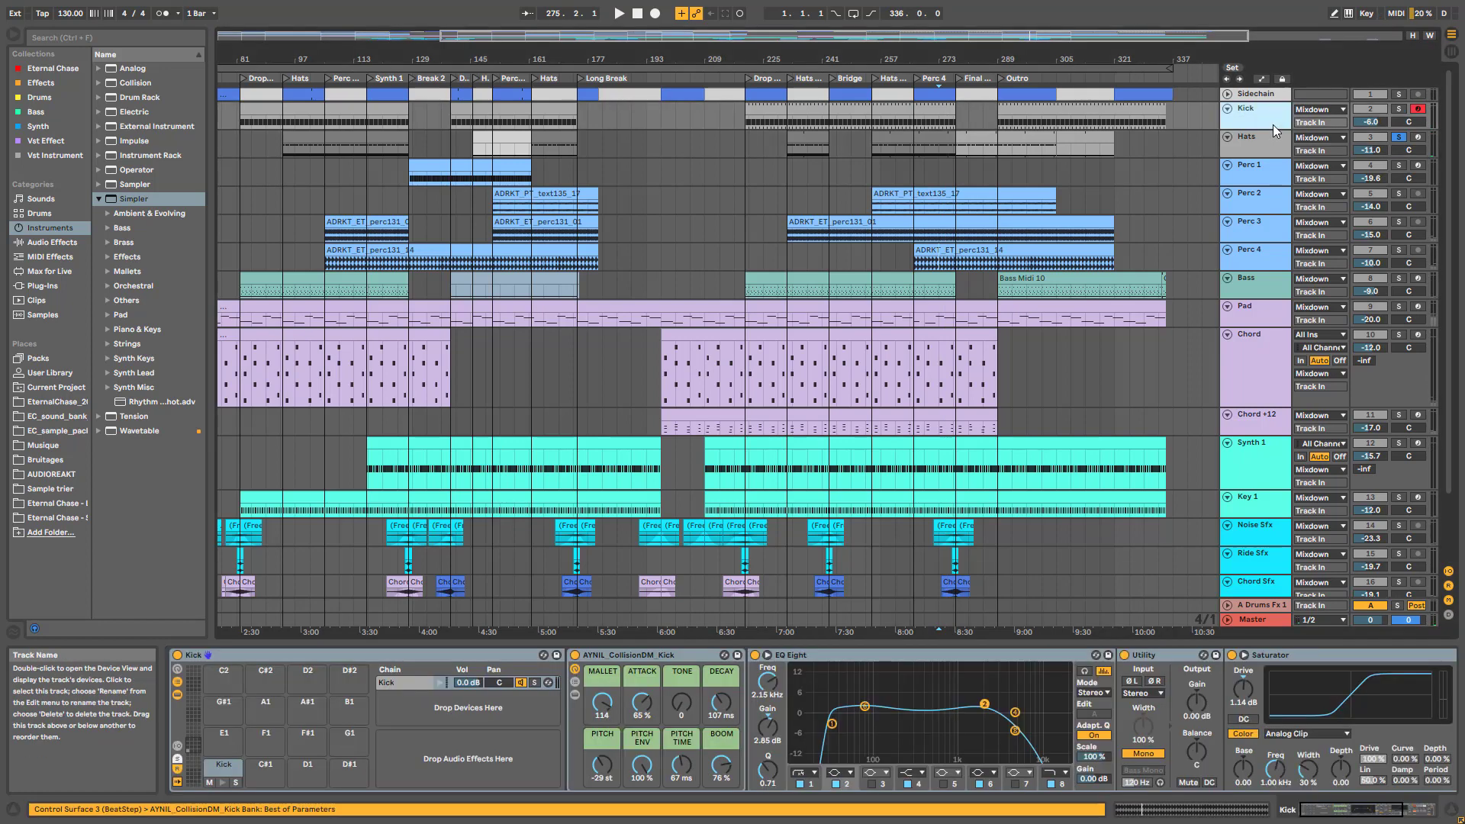
scroll(1221, 725, down, 5)
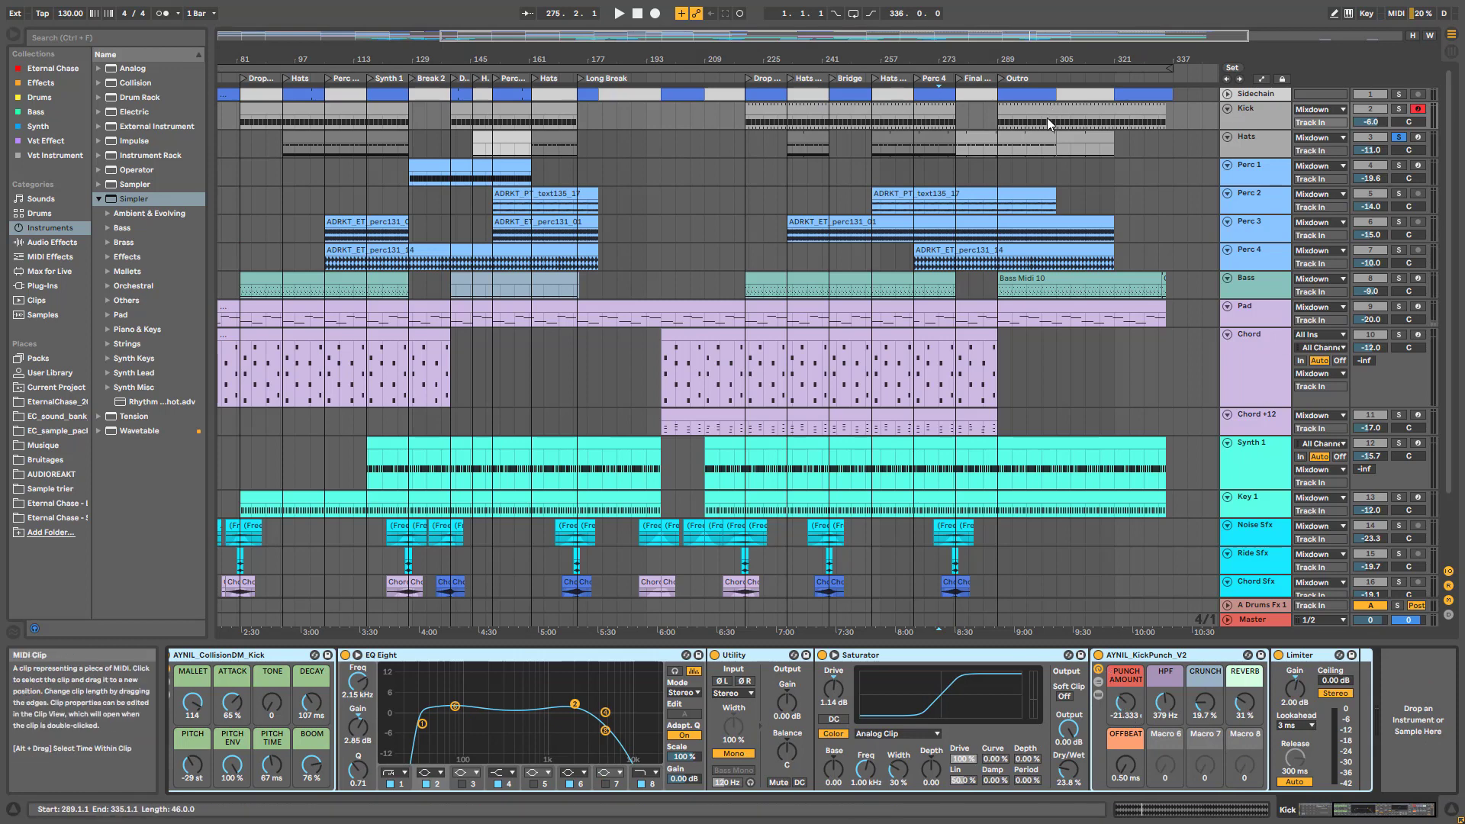
key(space)
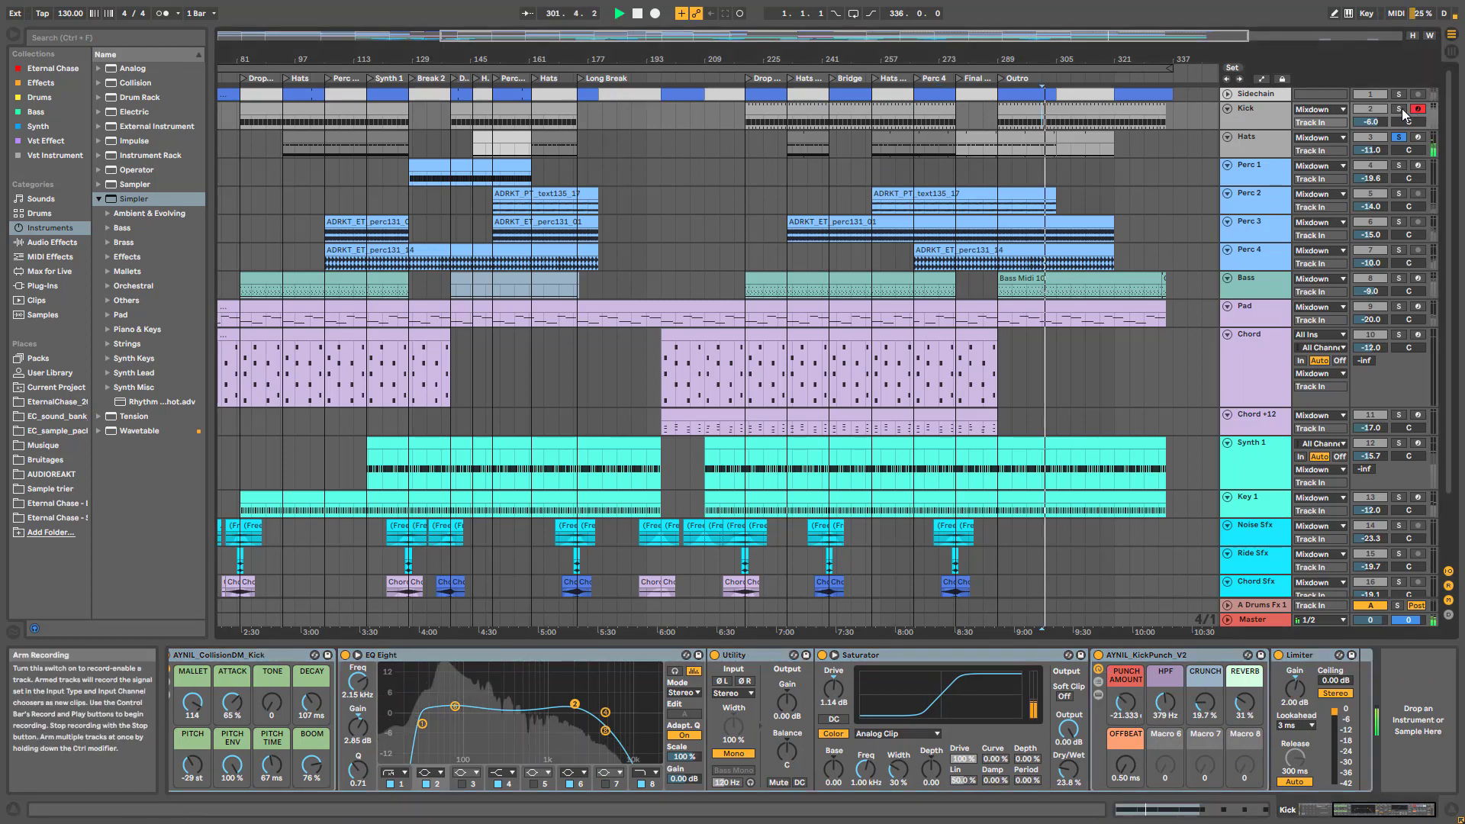
click(1098, 655)
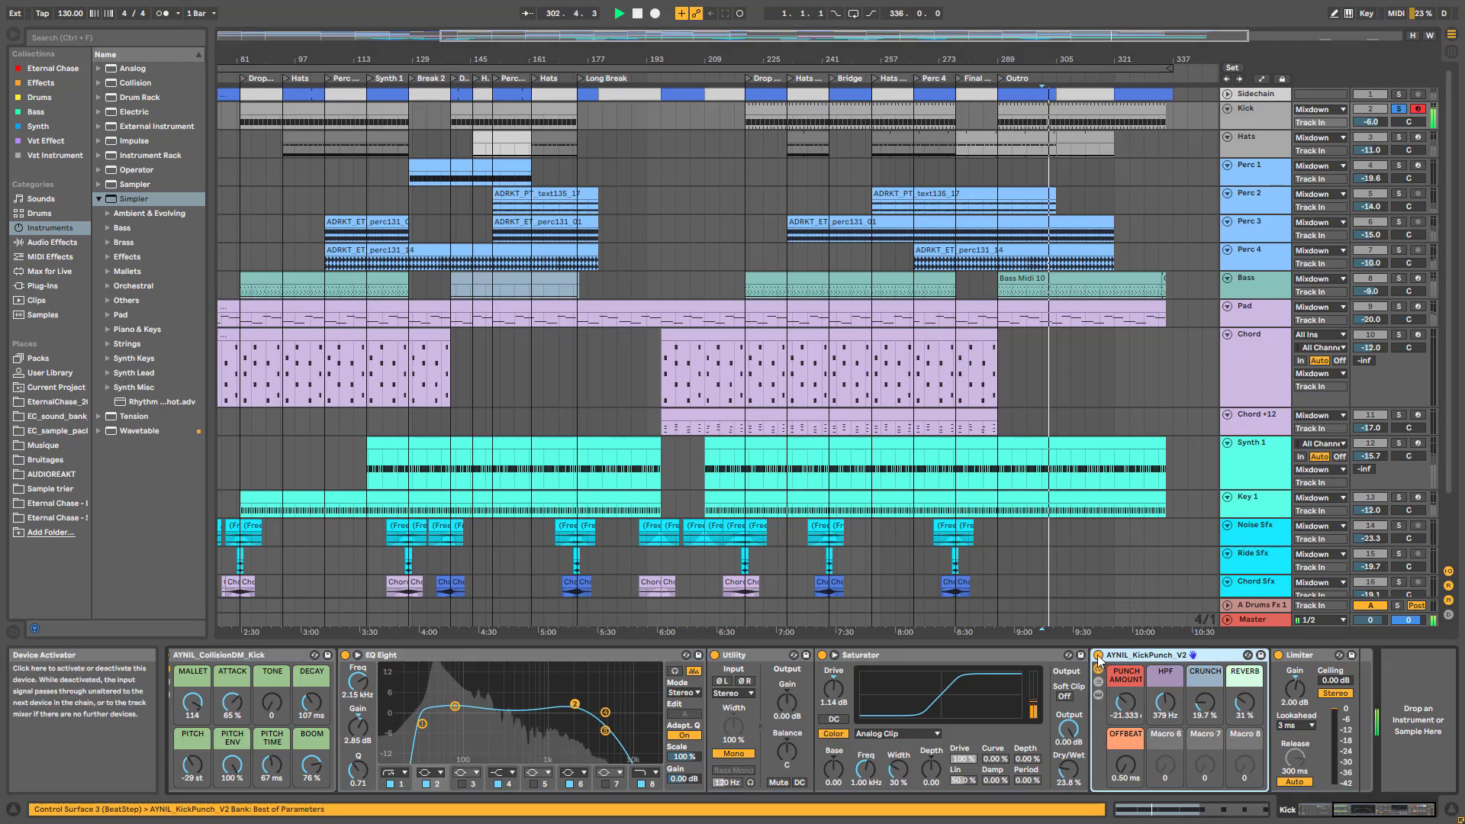
click(1098, 657)
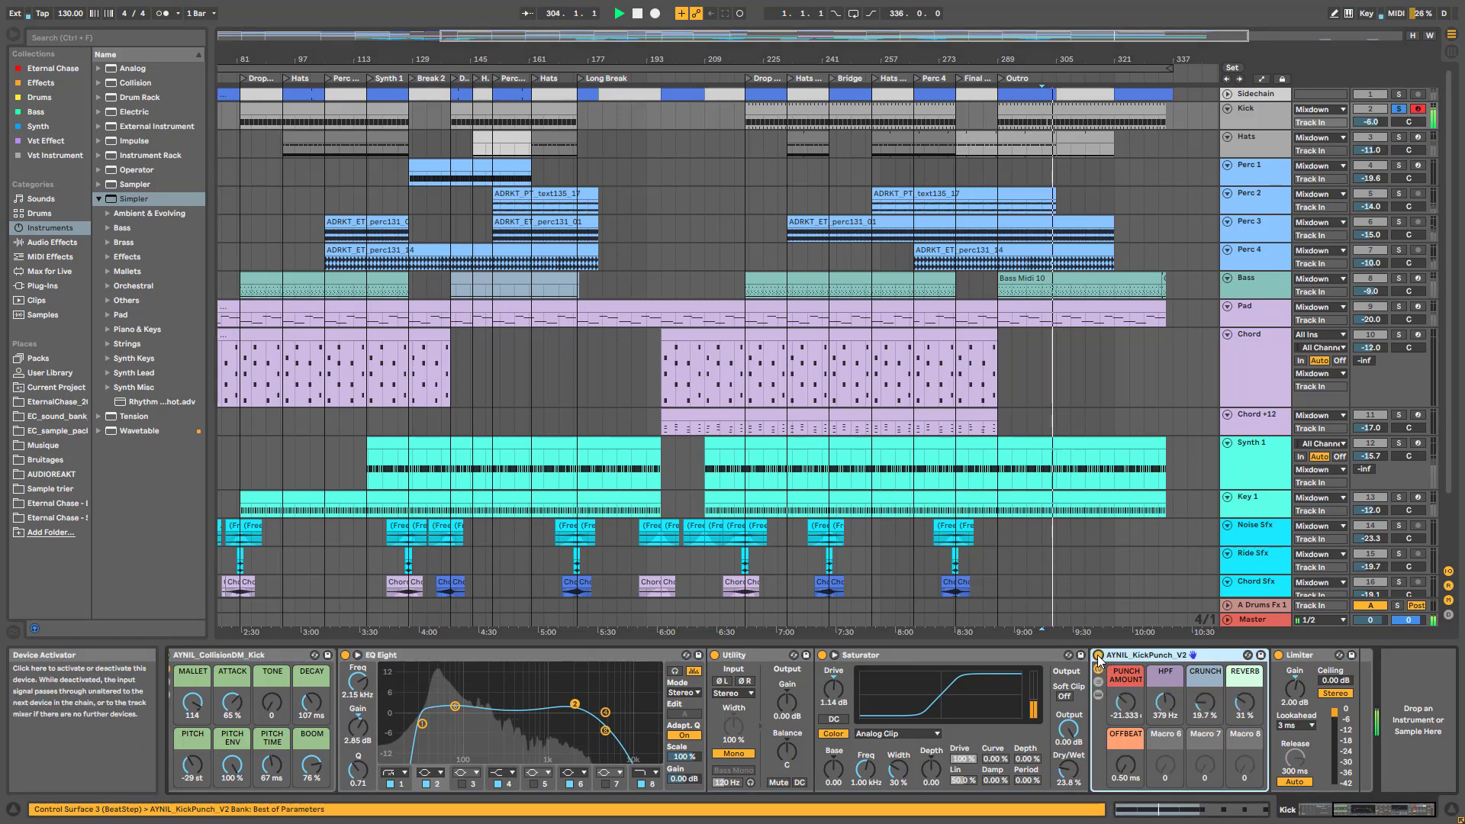
key(space)
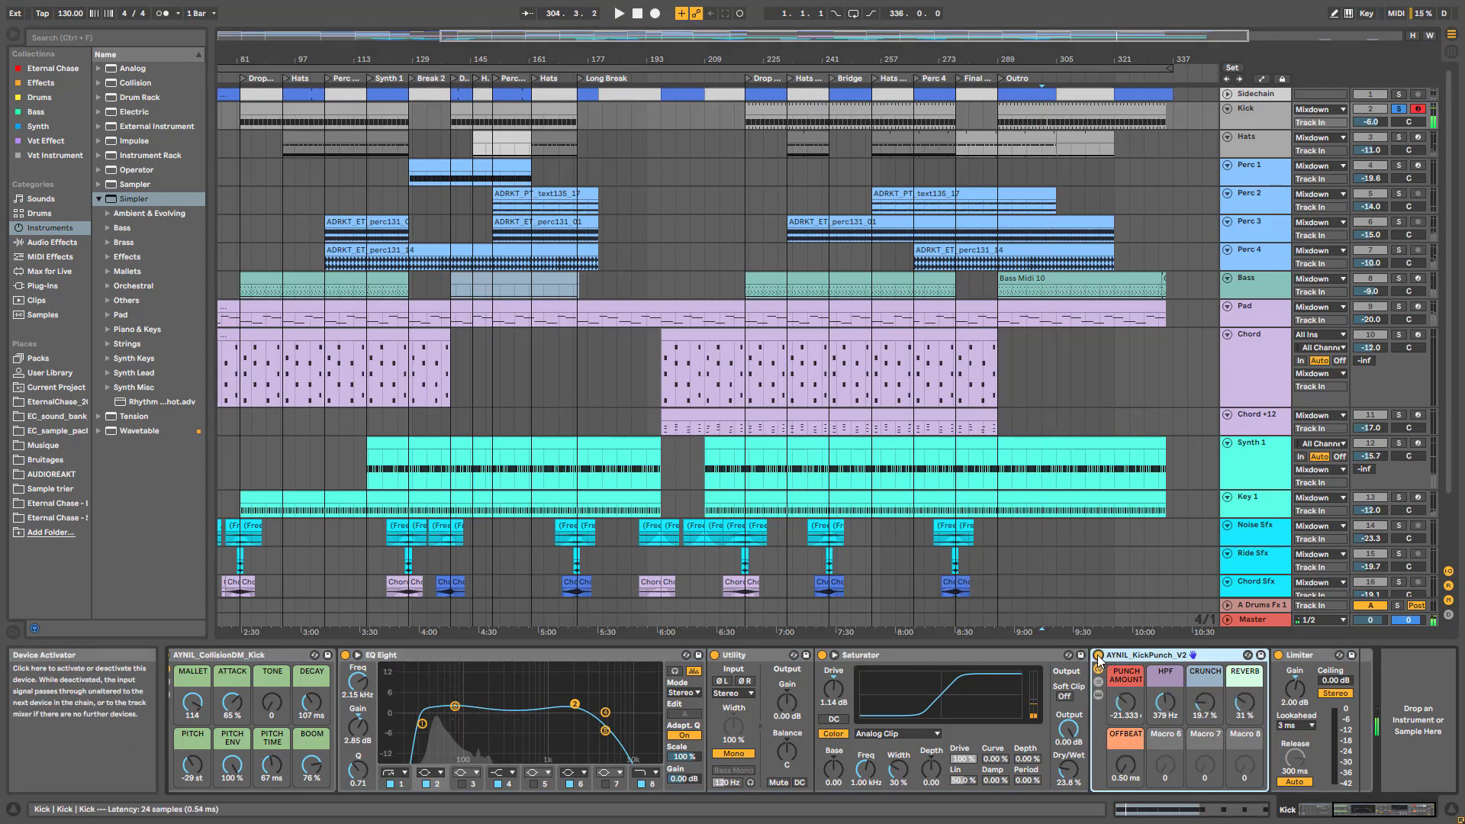
key(space)
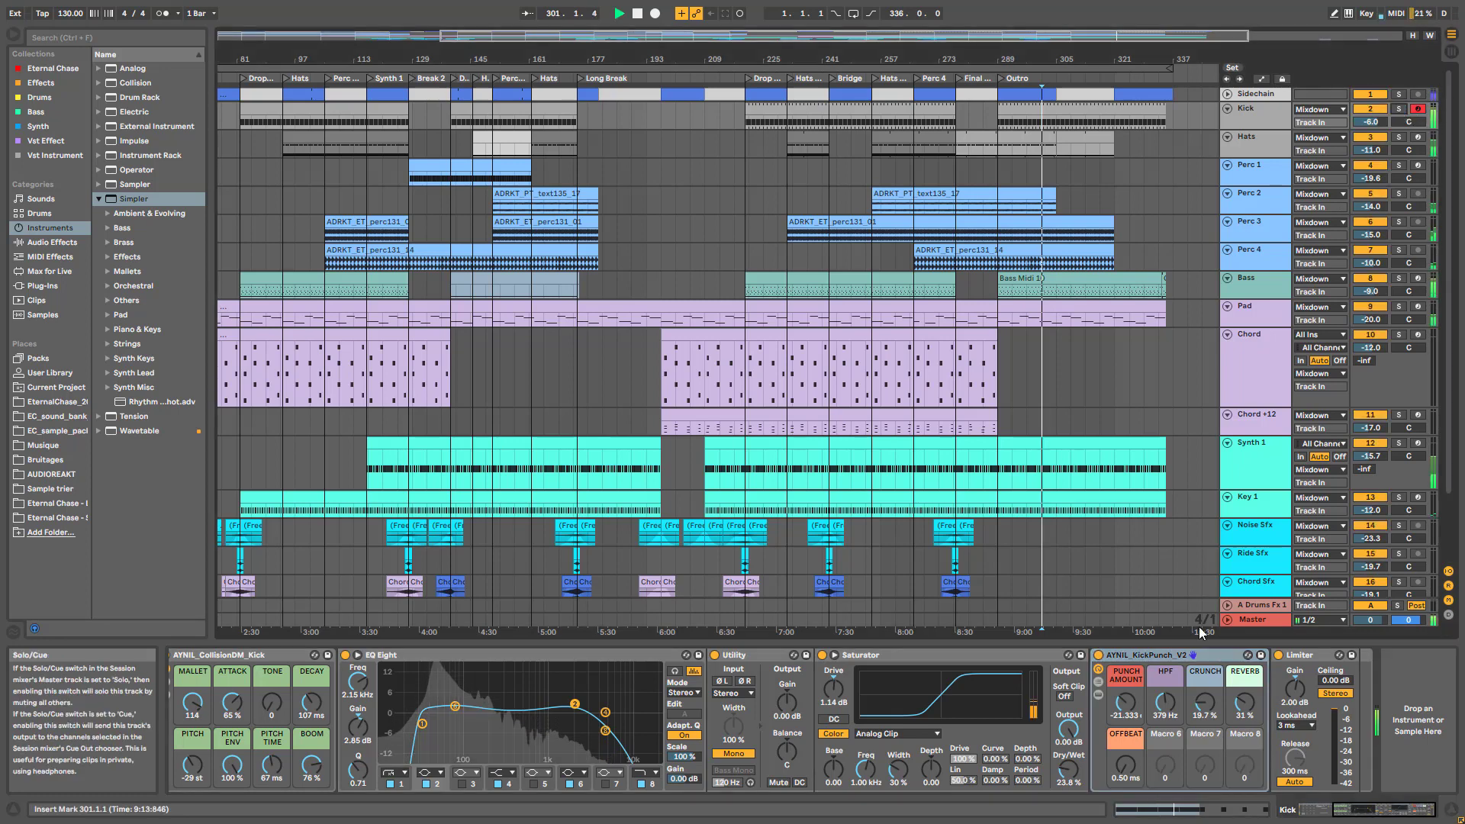
click(1098, 658)
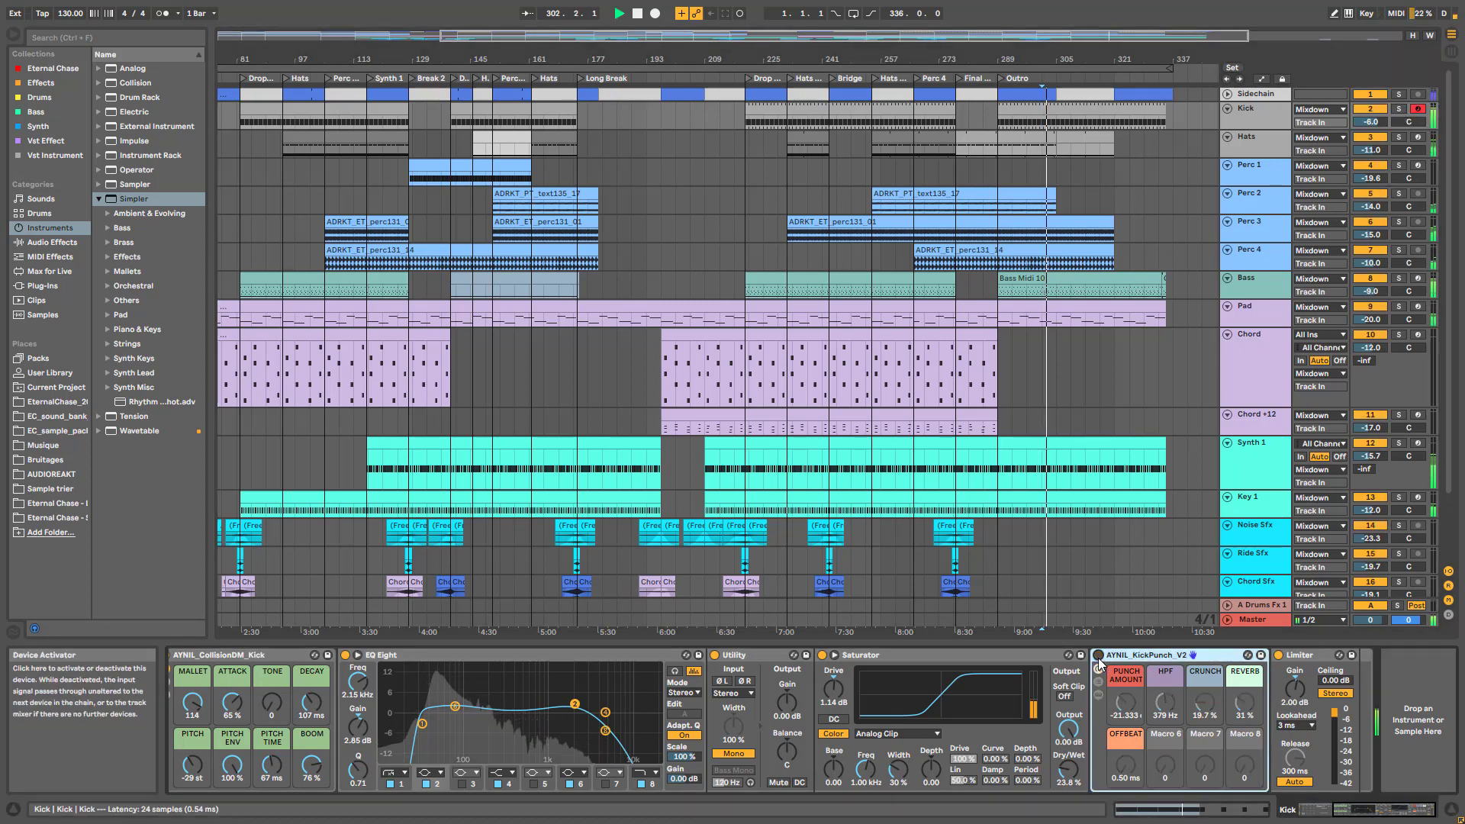
click(1098, 656)
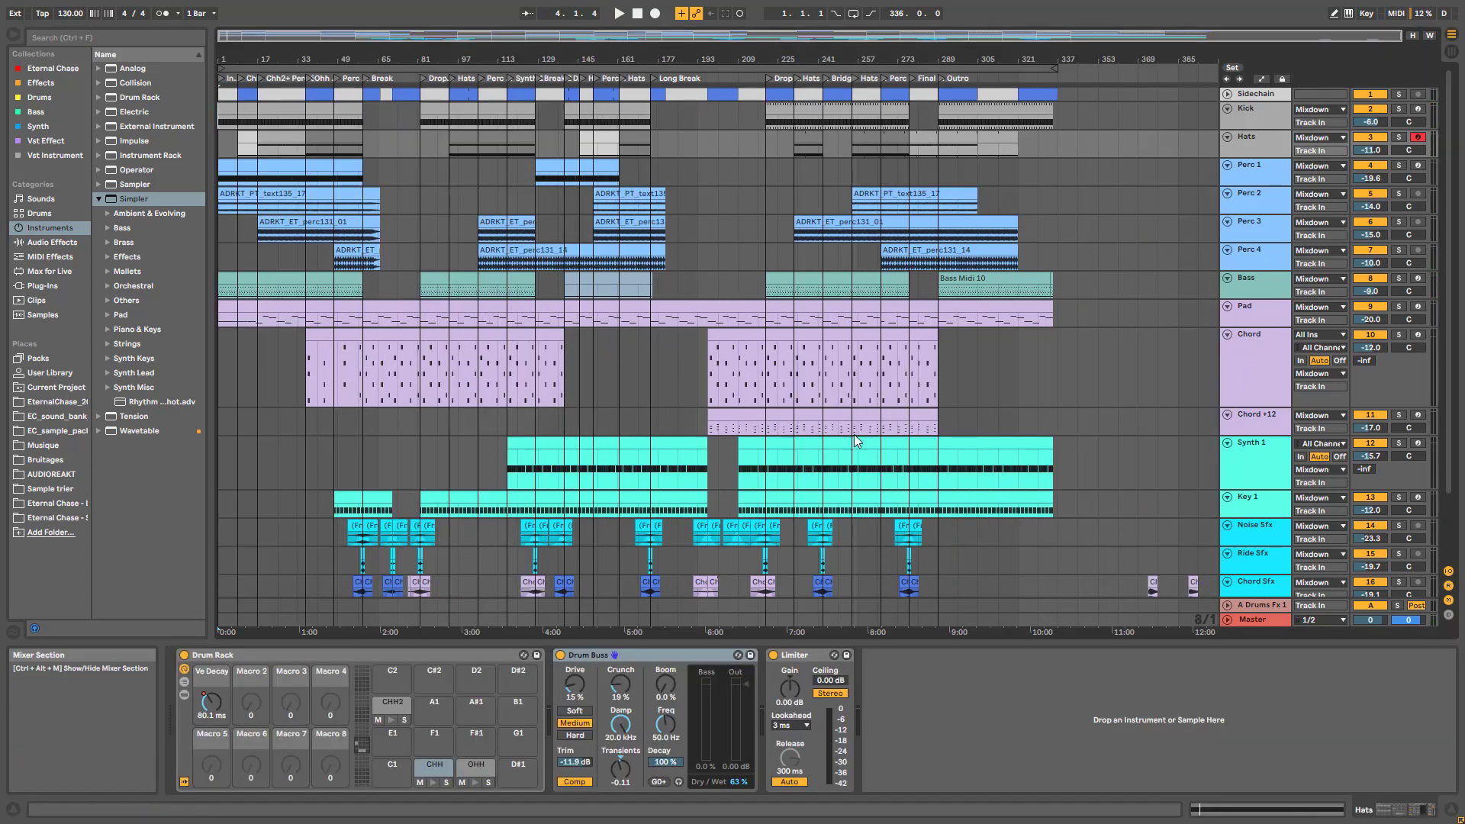
Select the Master track and expand its mastering rack to show Utility, EQ Eight, Glue Compressor and Saturator
click(1281, 619)
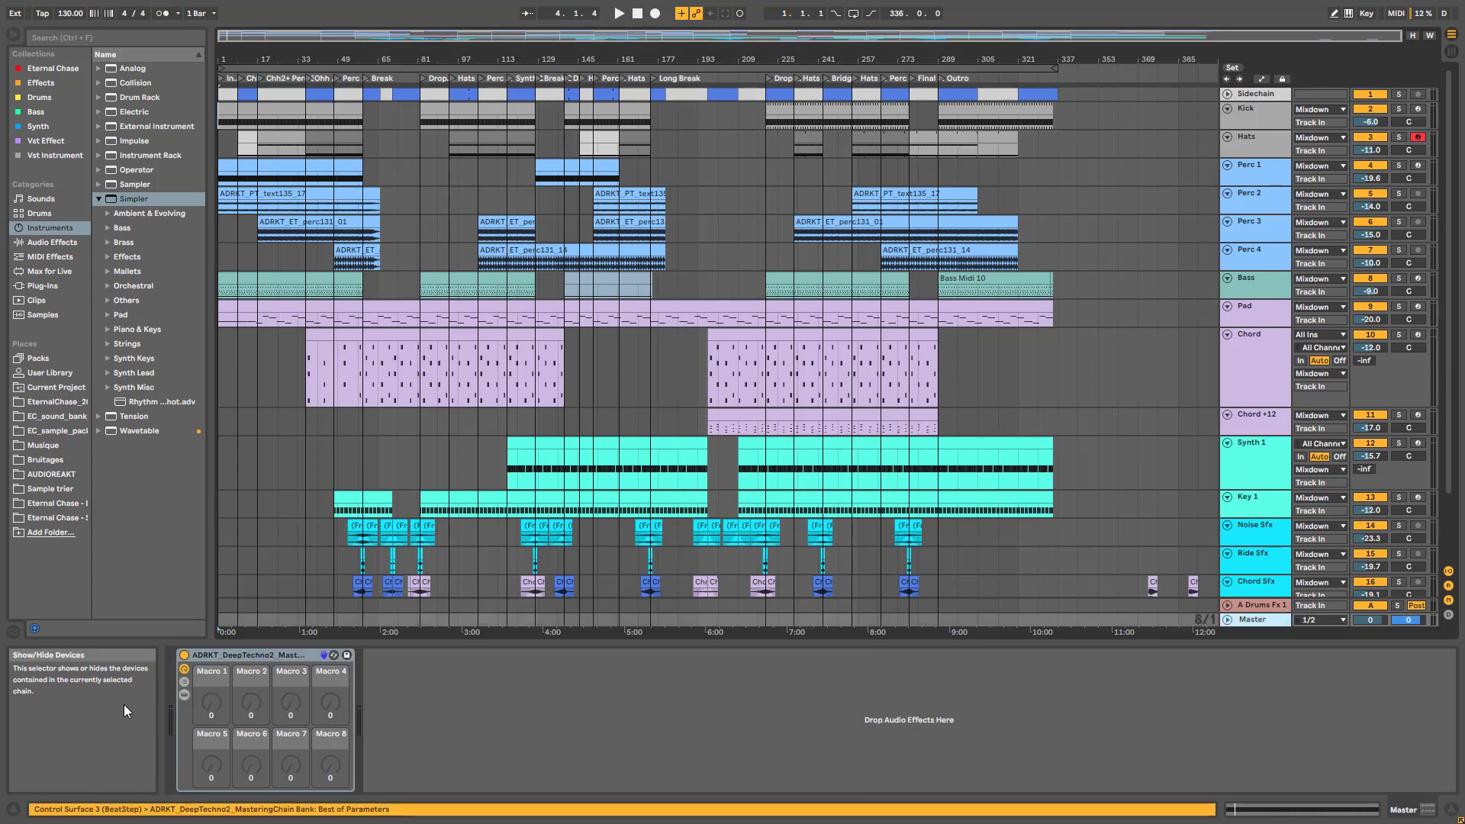
click(184, 694)
drag(1327, 808, 1275, 820)
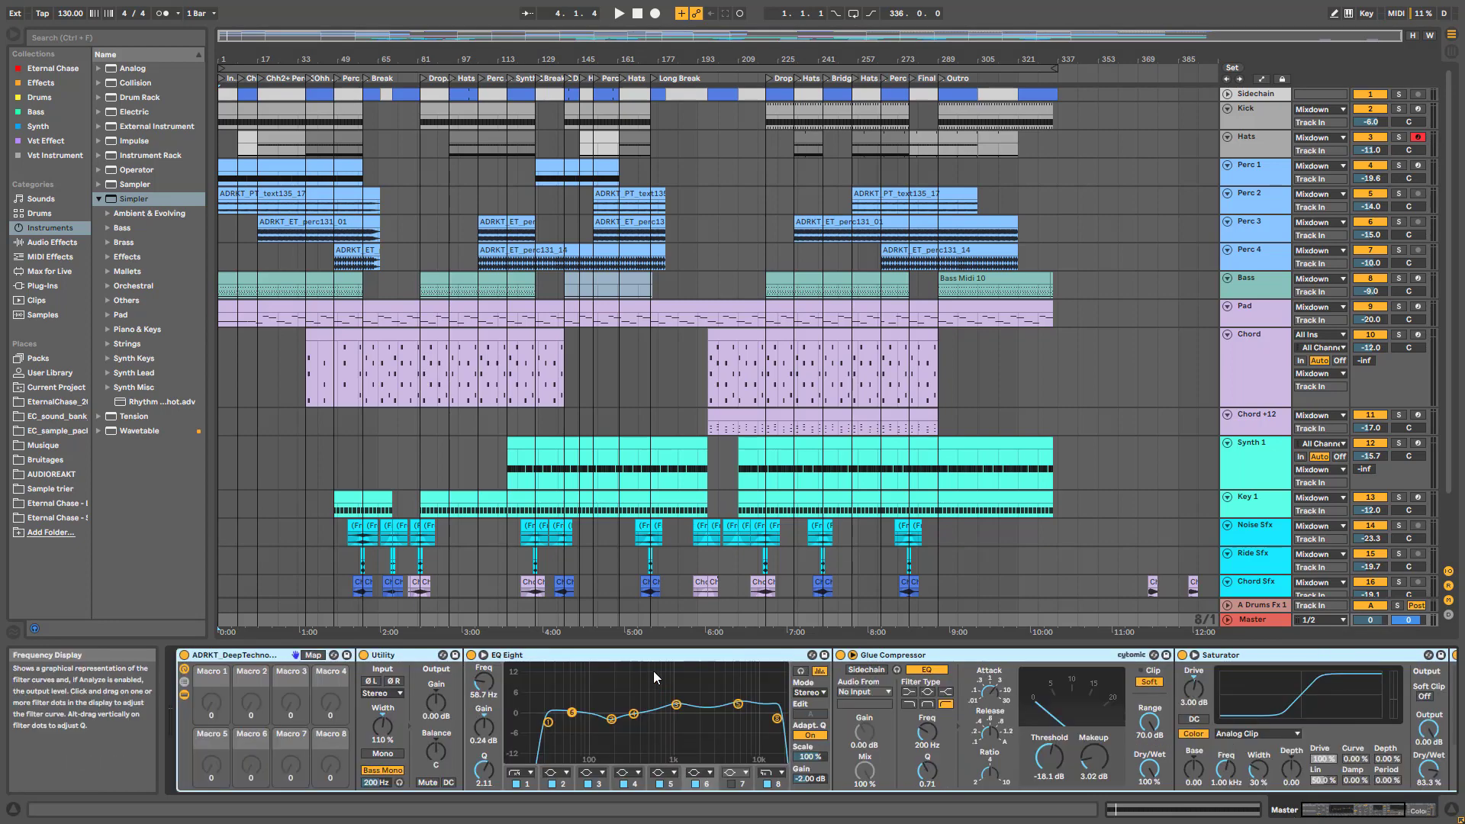
scroll(1271, 557, down, 3)
click(1269, 552)
click(1261, 619)
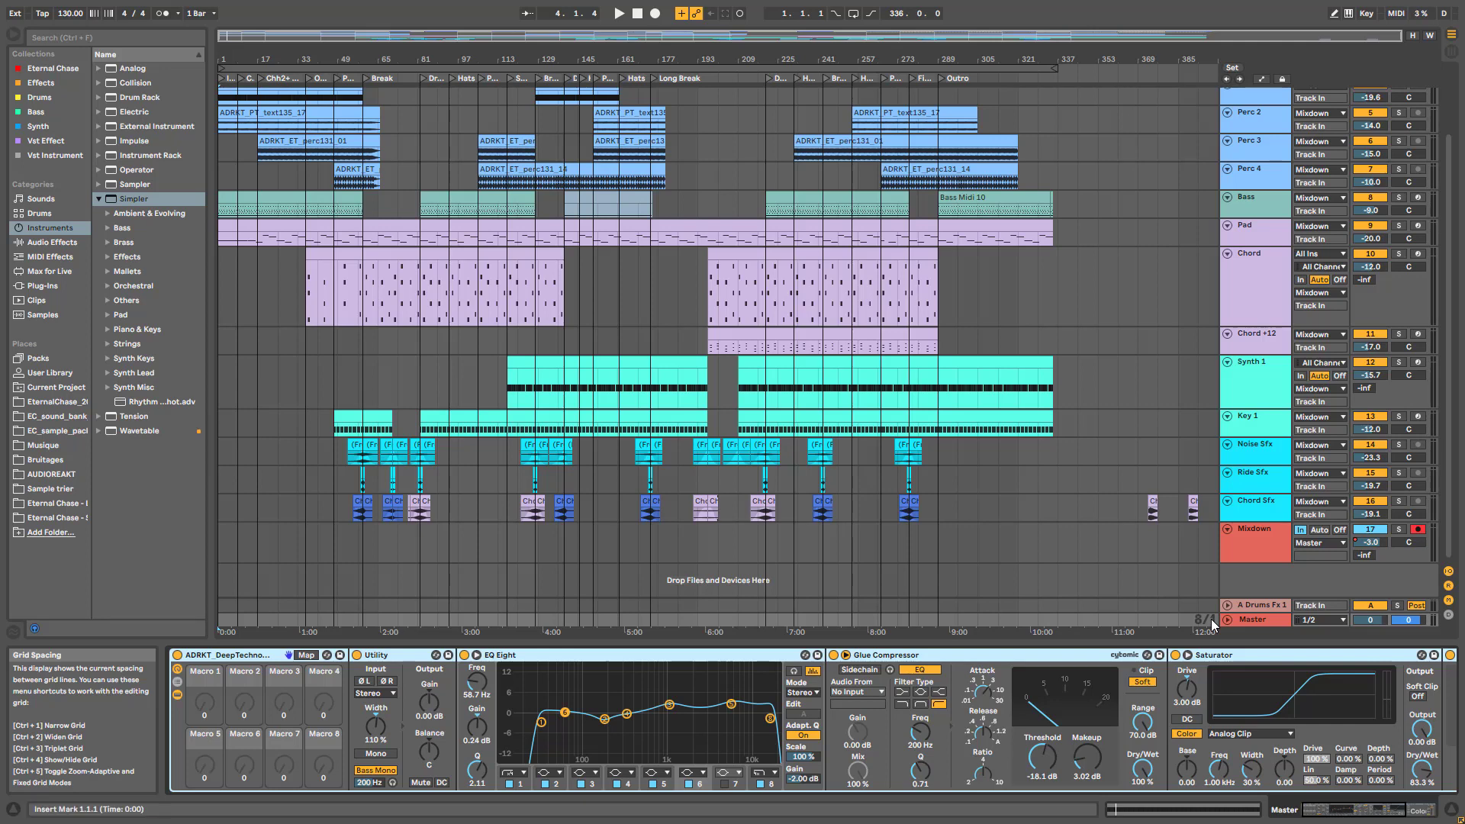
Focus the Utility device, check the A Drums Fx 1 return at bar 65, then reselect Master
click(1288, 803)
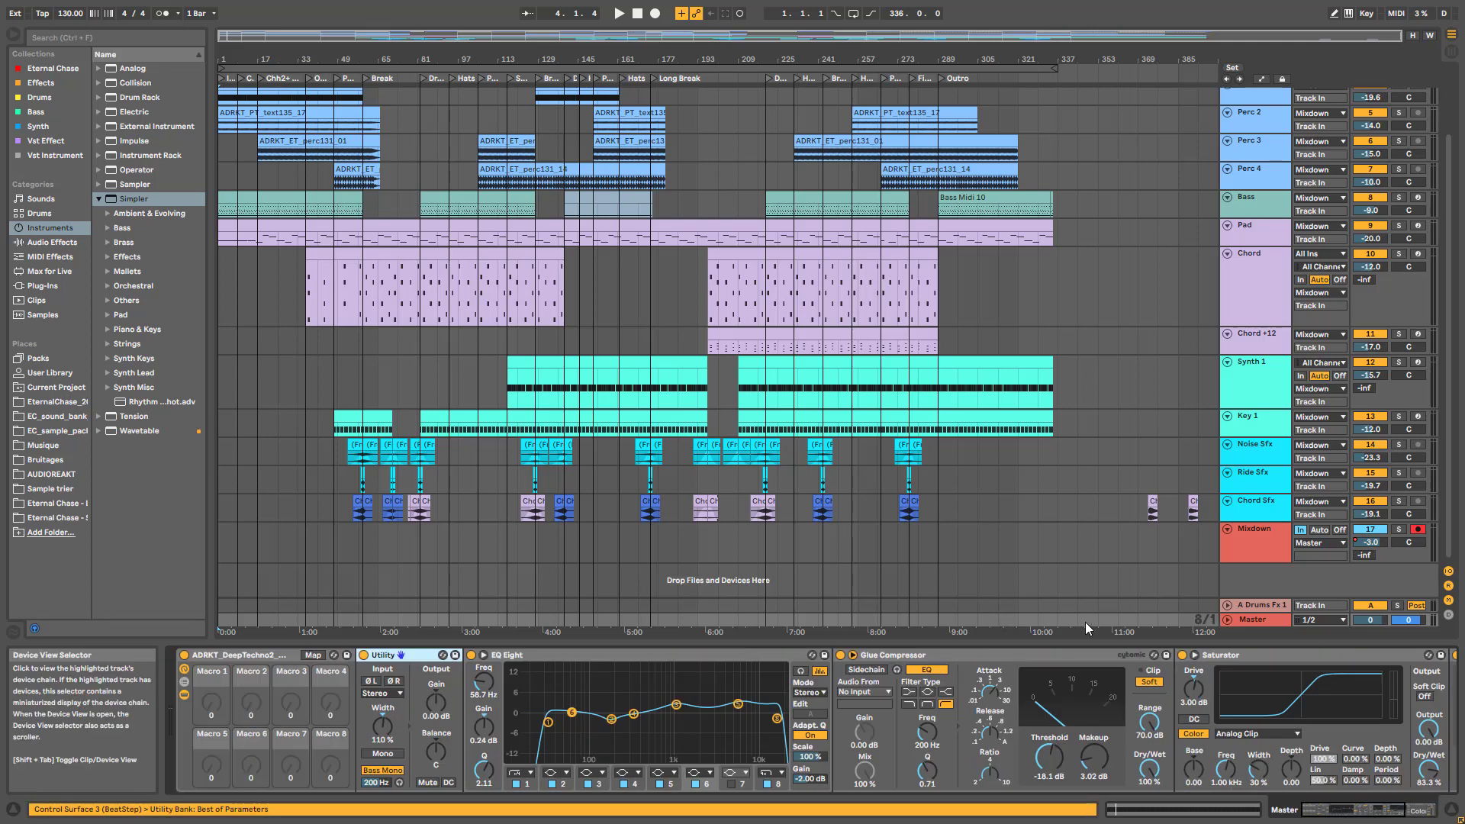
click(607, 587)
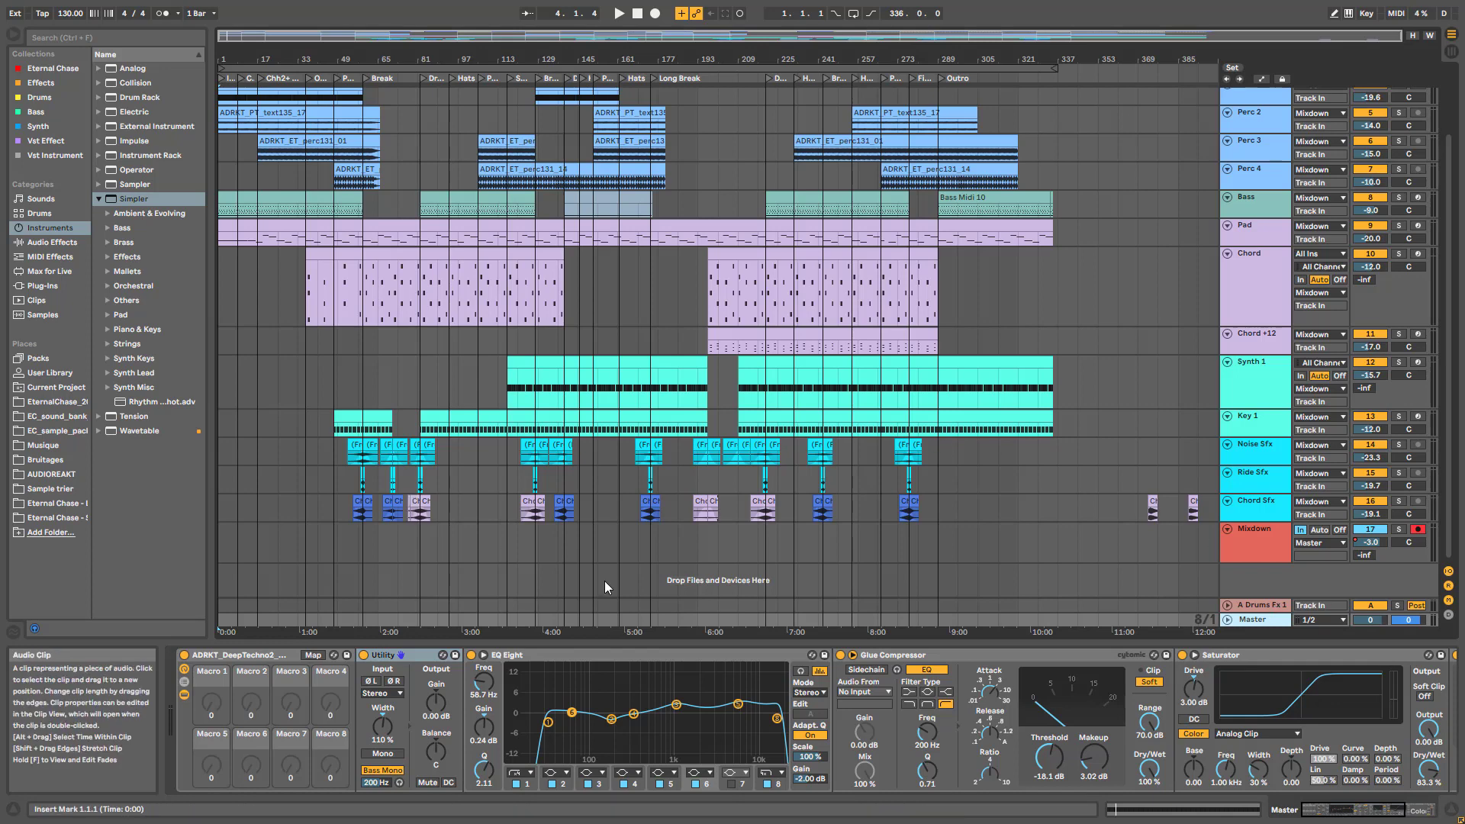
click(386, 625)
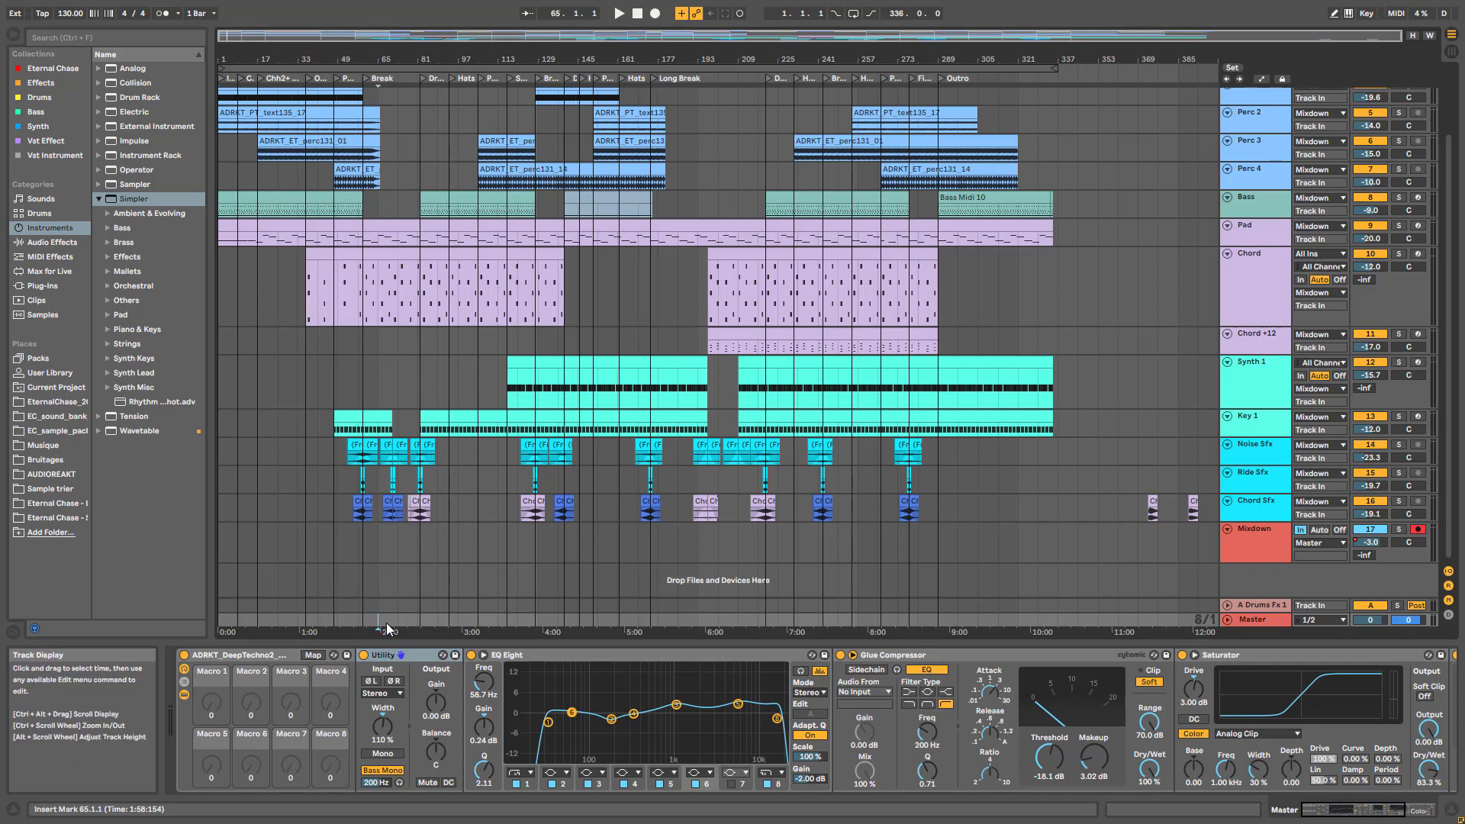
click(506, 603)
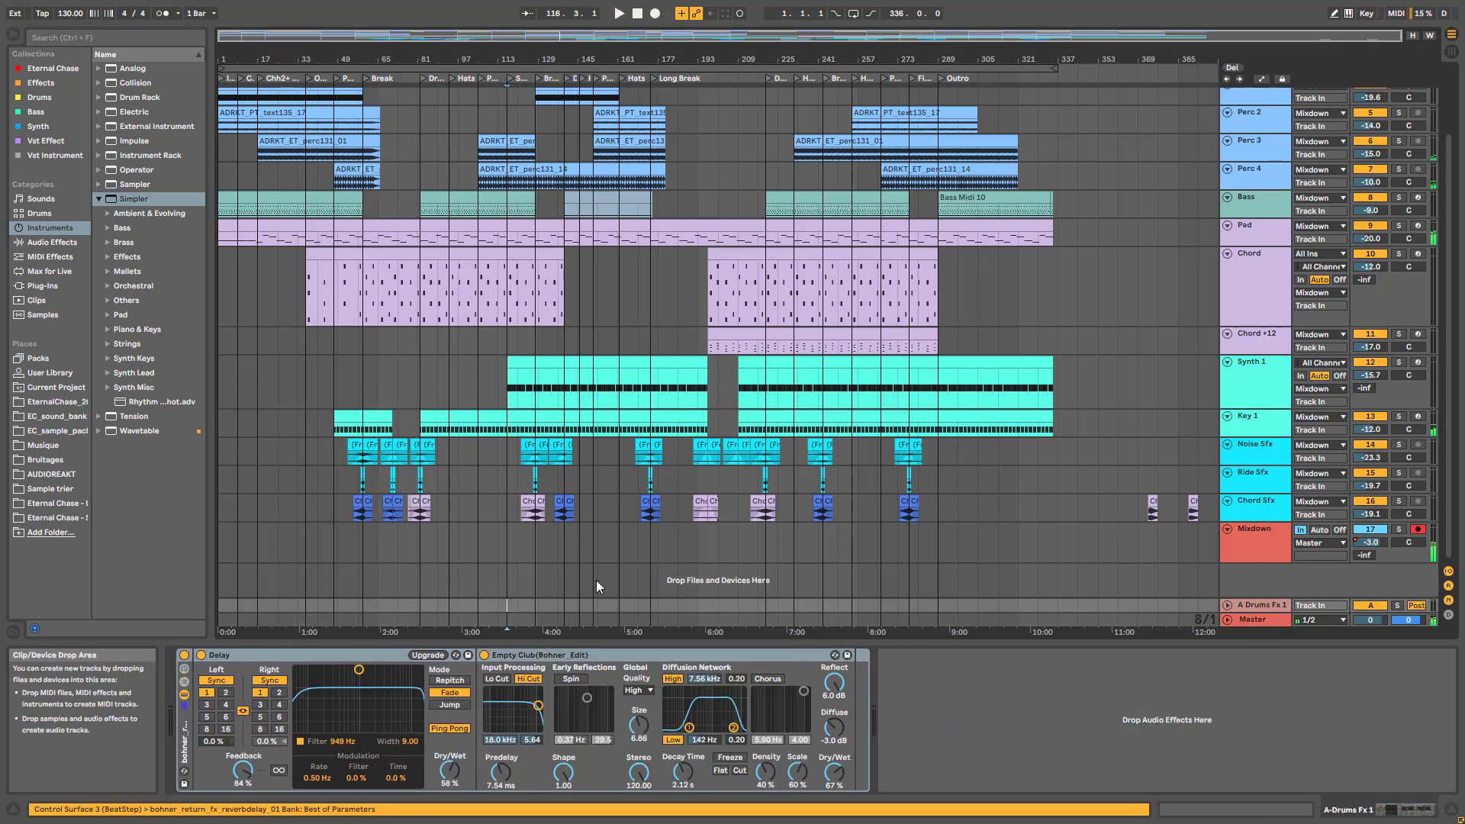
click(1253, 620)
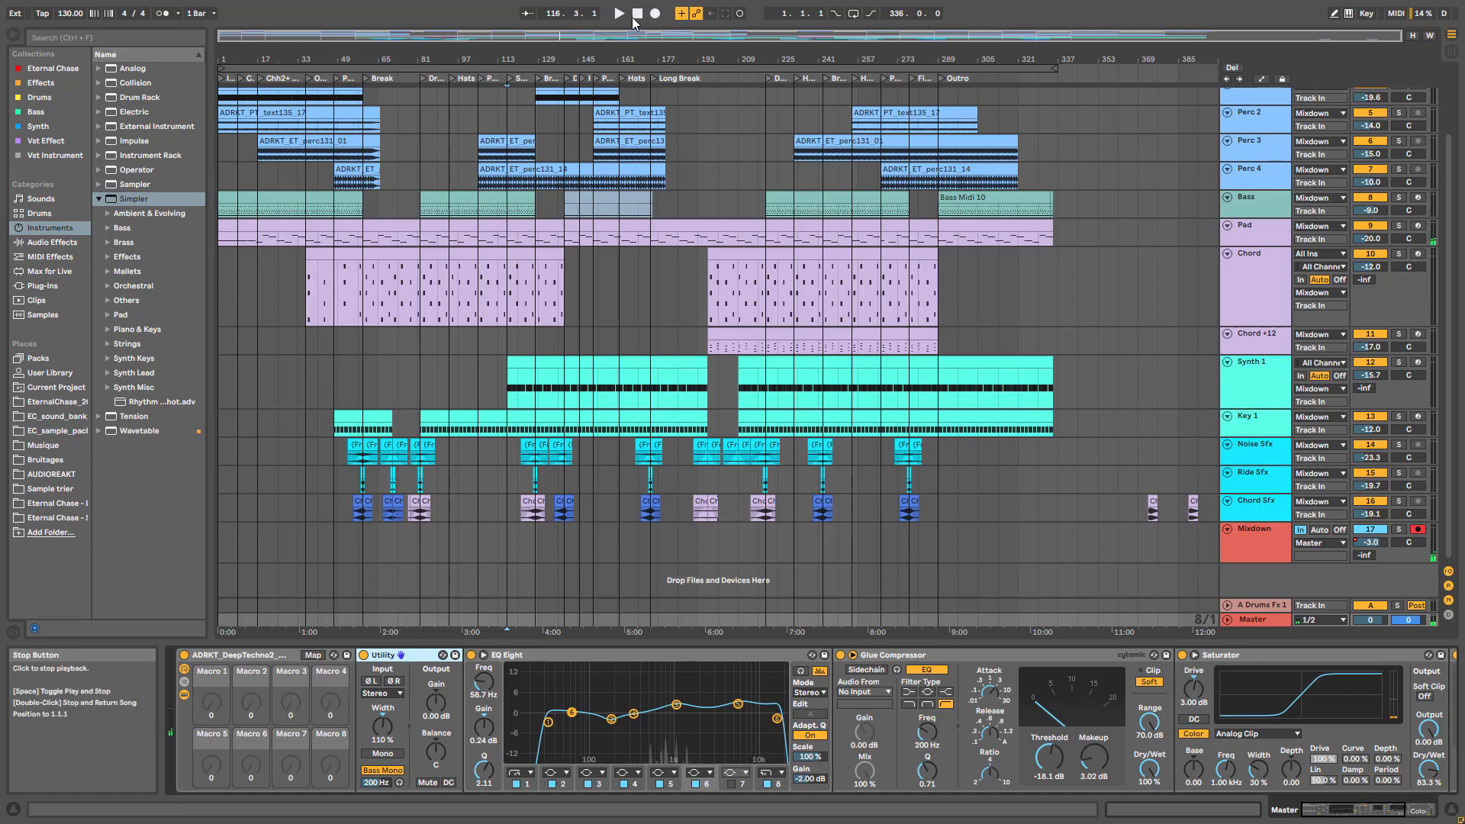
Play the arrangement and A/B the whole mastering EQ Eight, leaving it enabled
key(space)
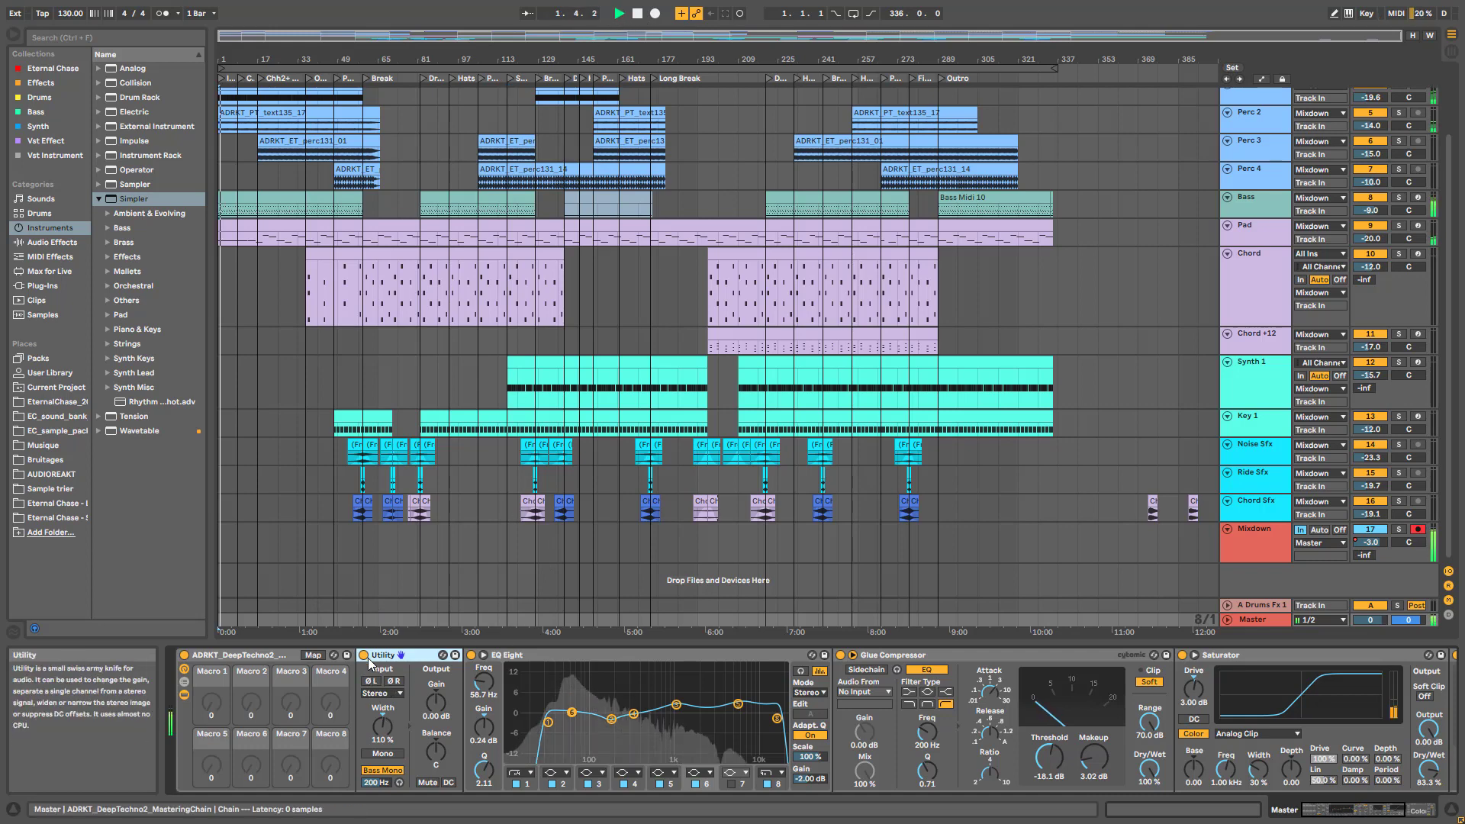
key(space)
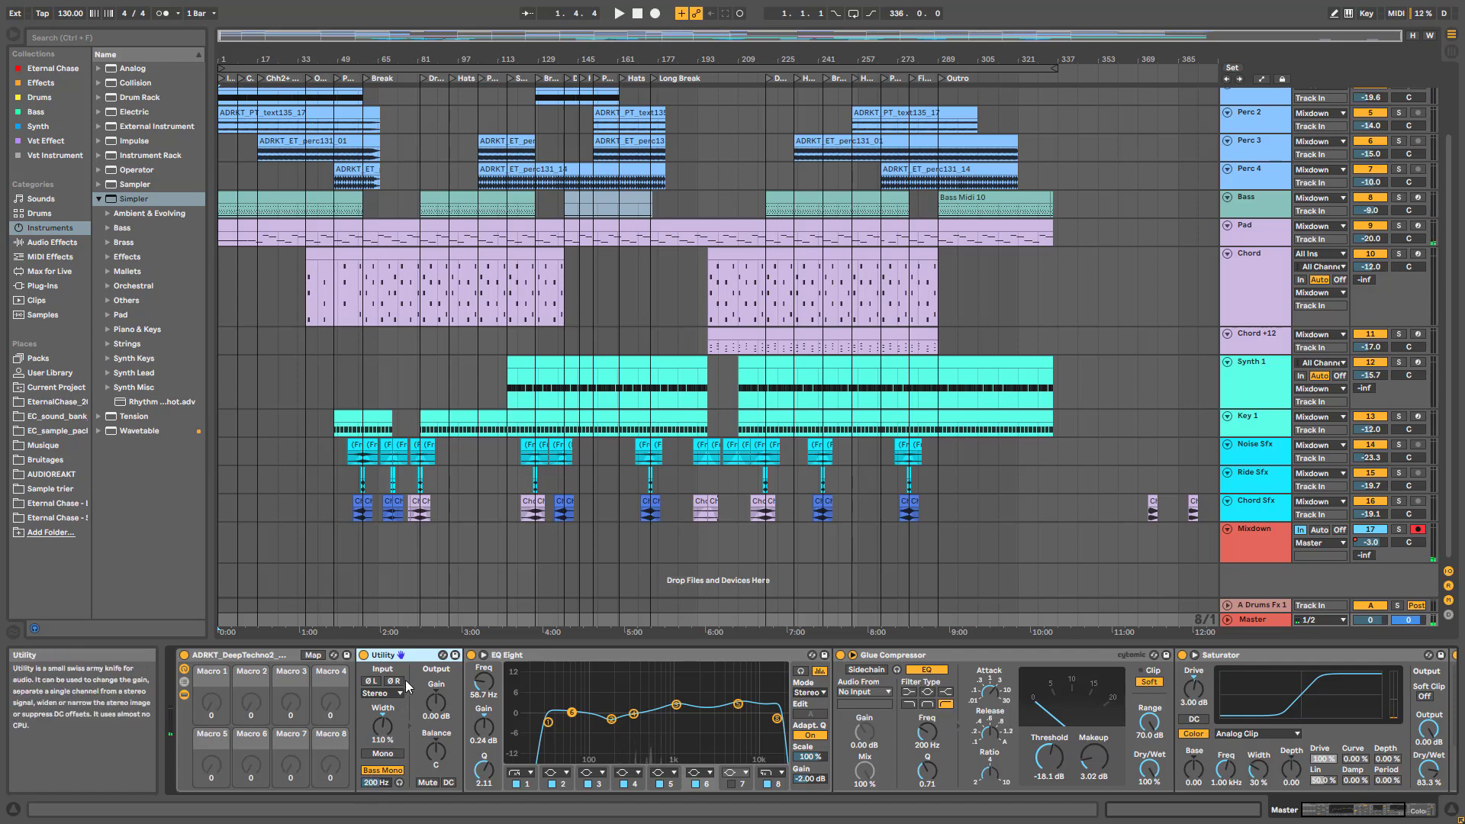
key(space)
click(471, 656)
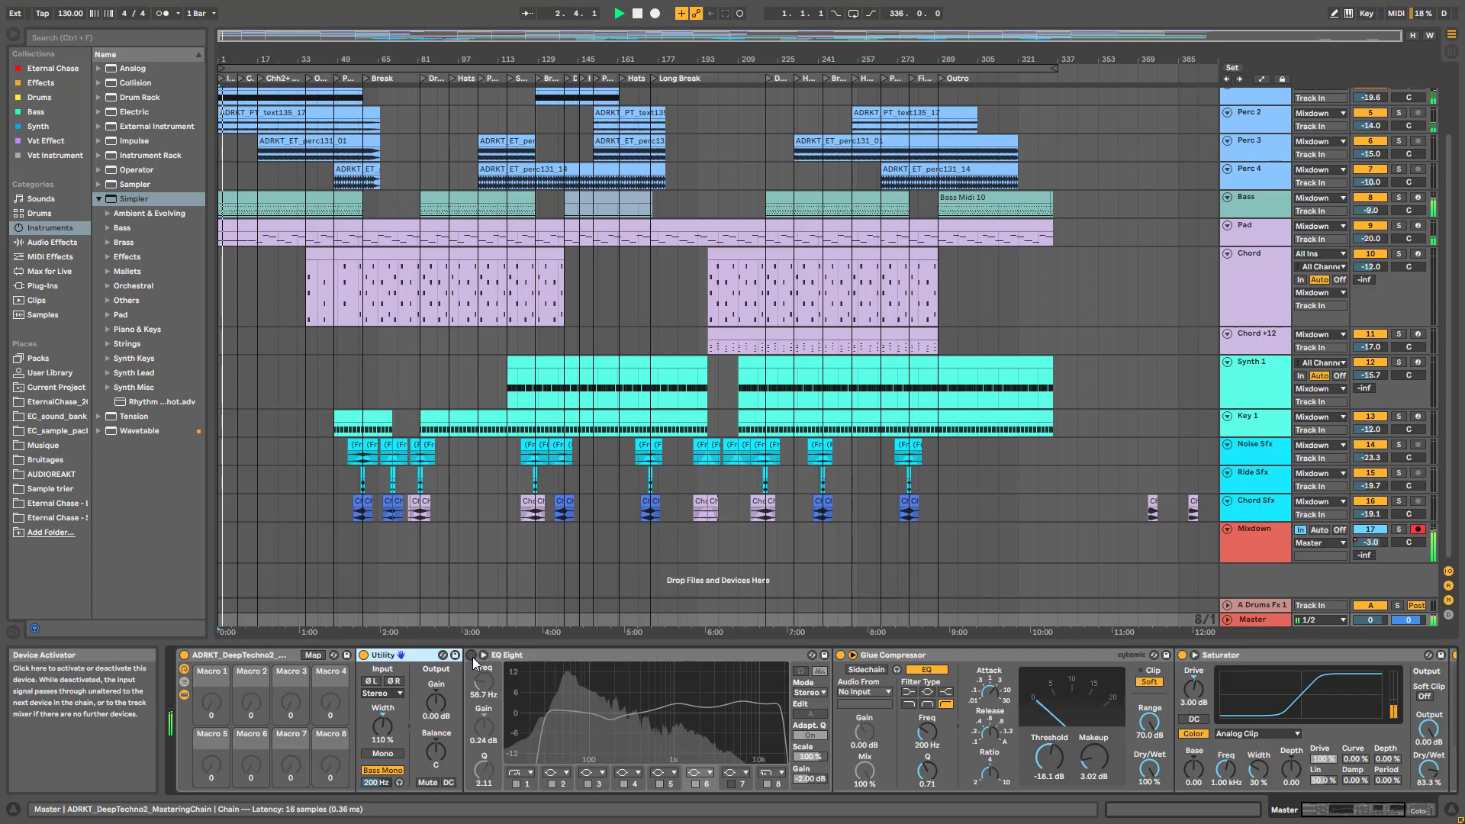
click(472, 657)
Audition EQ Eight's low-cut band 1 off and on during playback, keeping it active
click(525, 784)
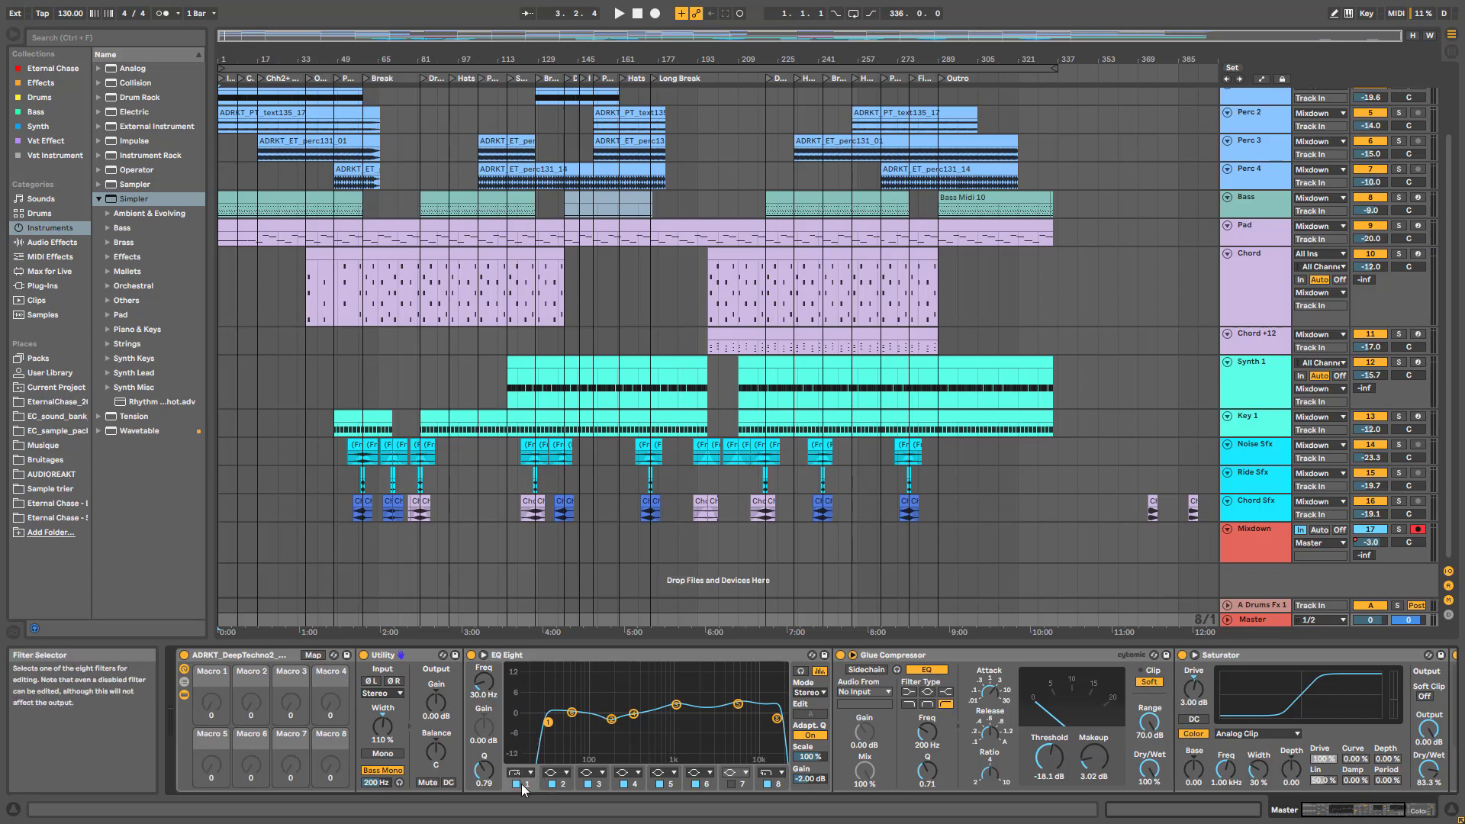
key(space)
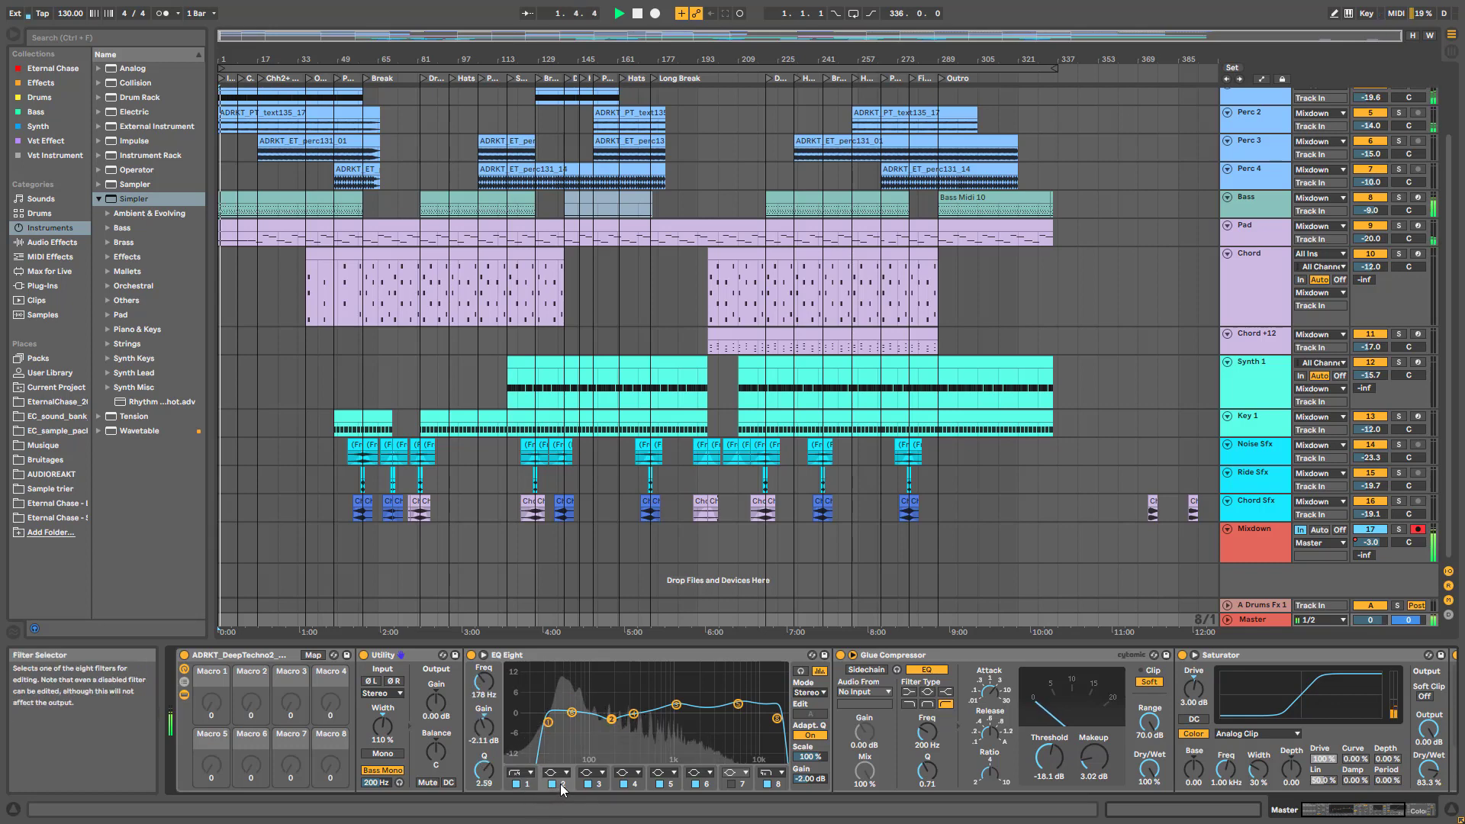
click(560, 787)
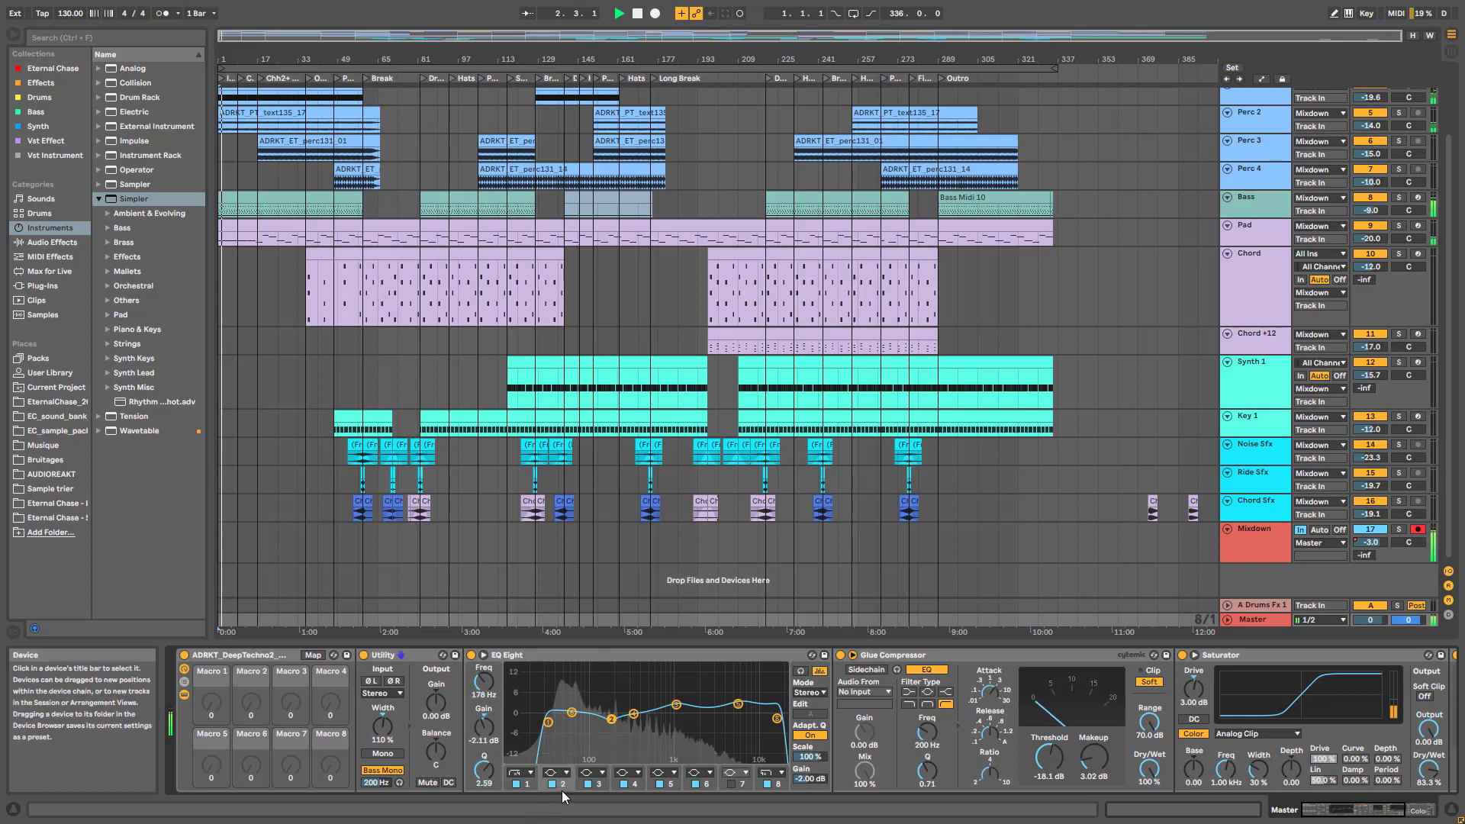
click(518, 784)
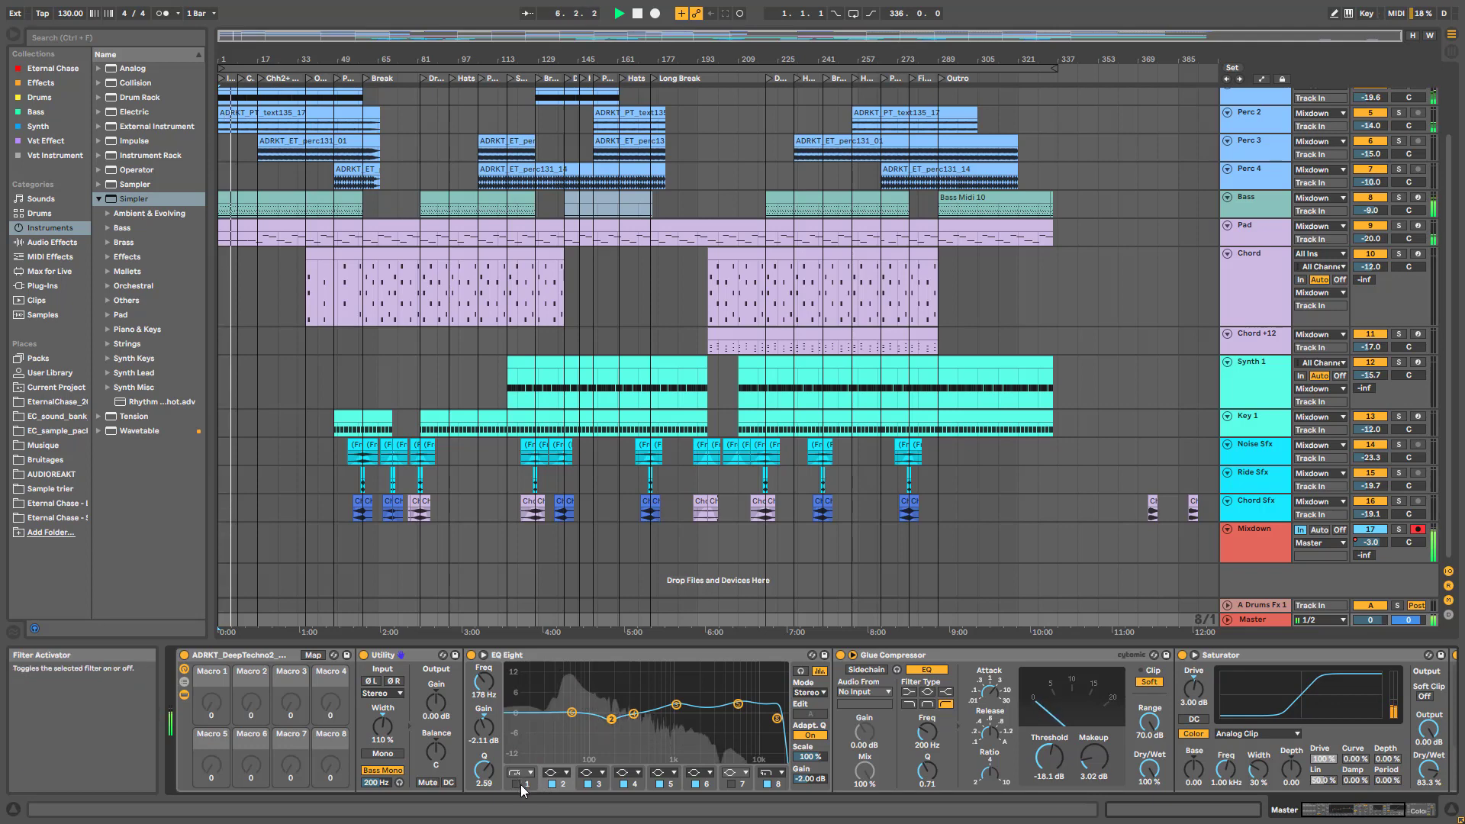
click(520, 784)
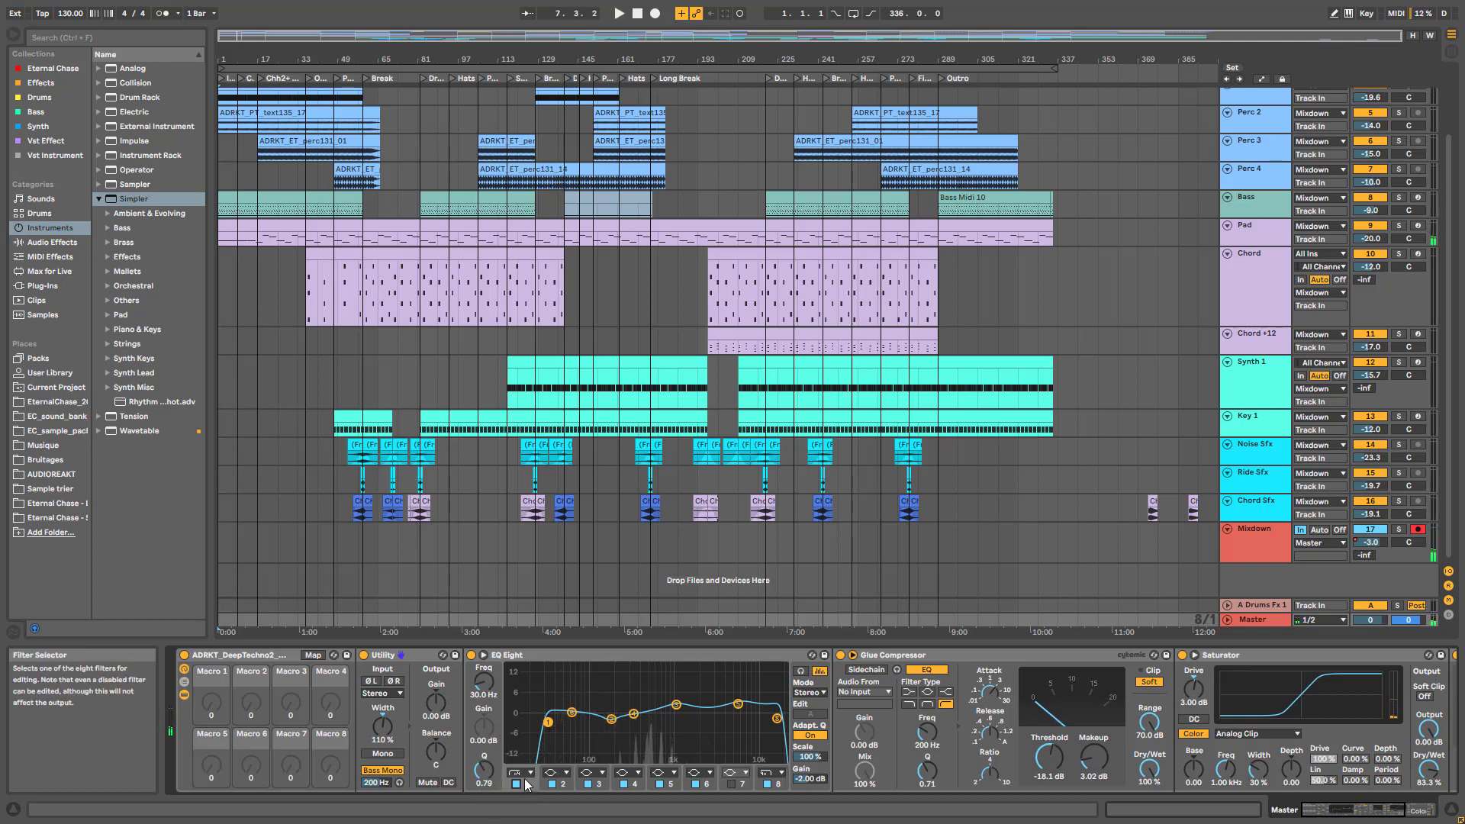
key(space)
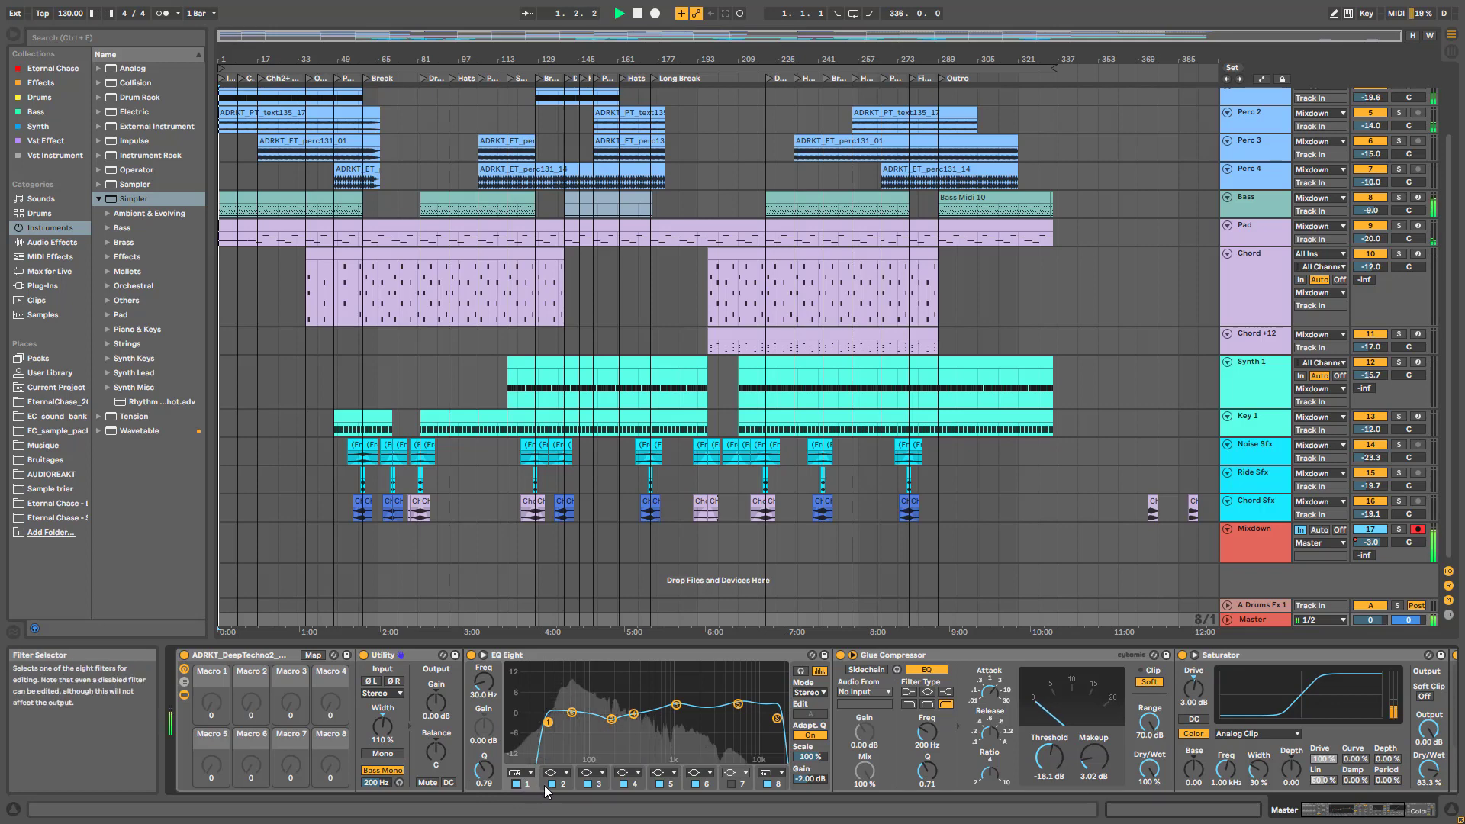
Compare EQ band 2's dip off and on, leaving the dip active
click(561, 786)
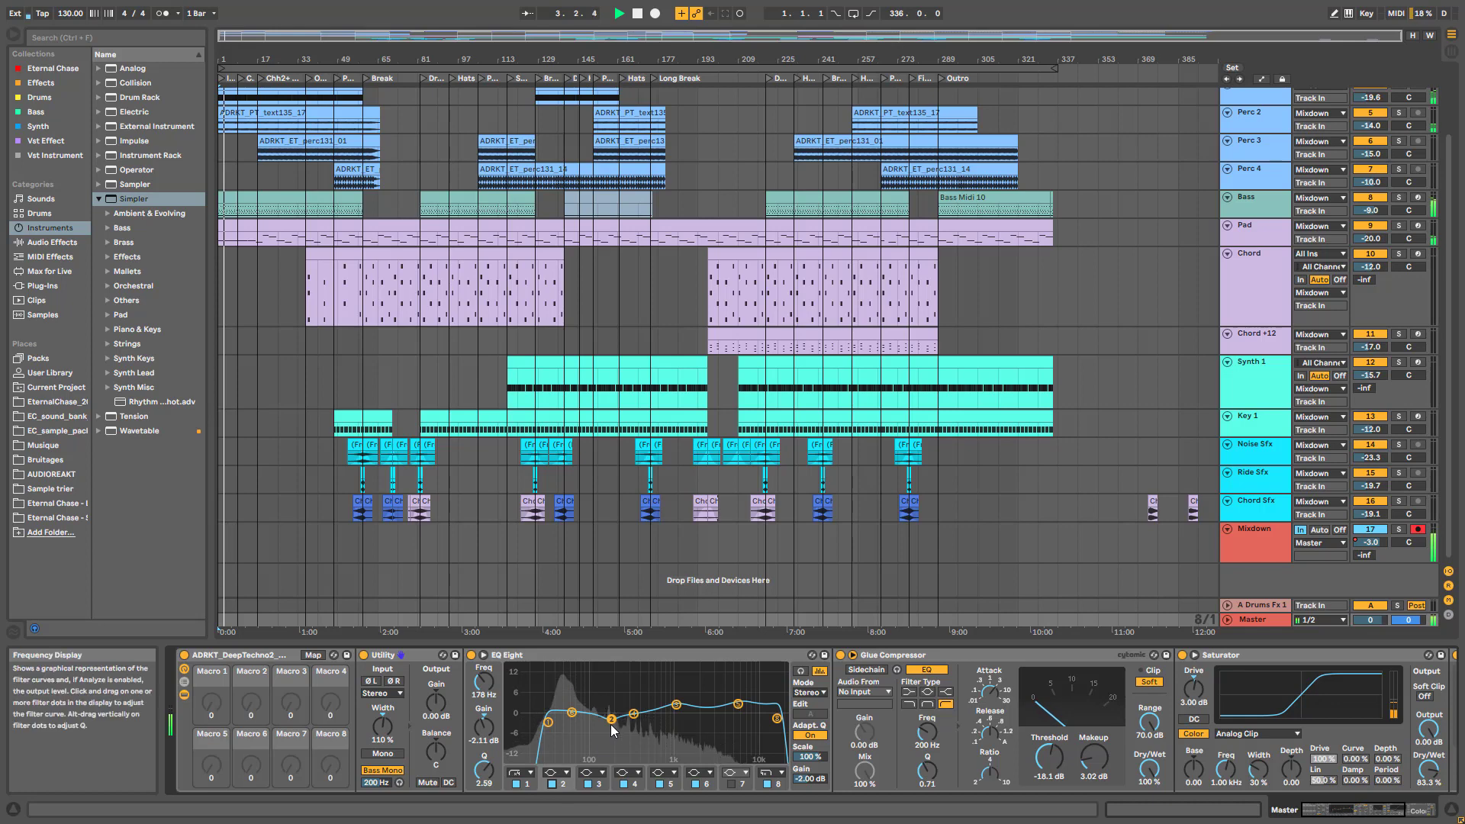
double_click(612, 722)
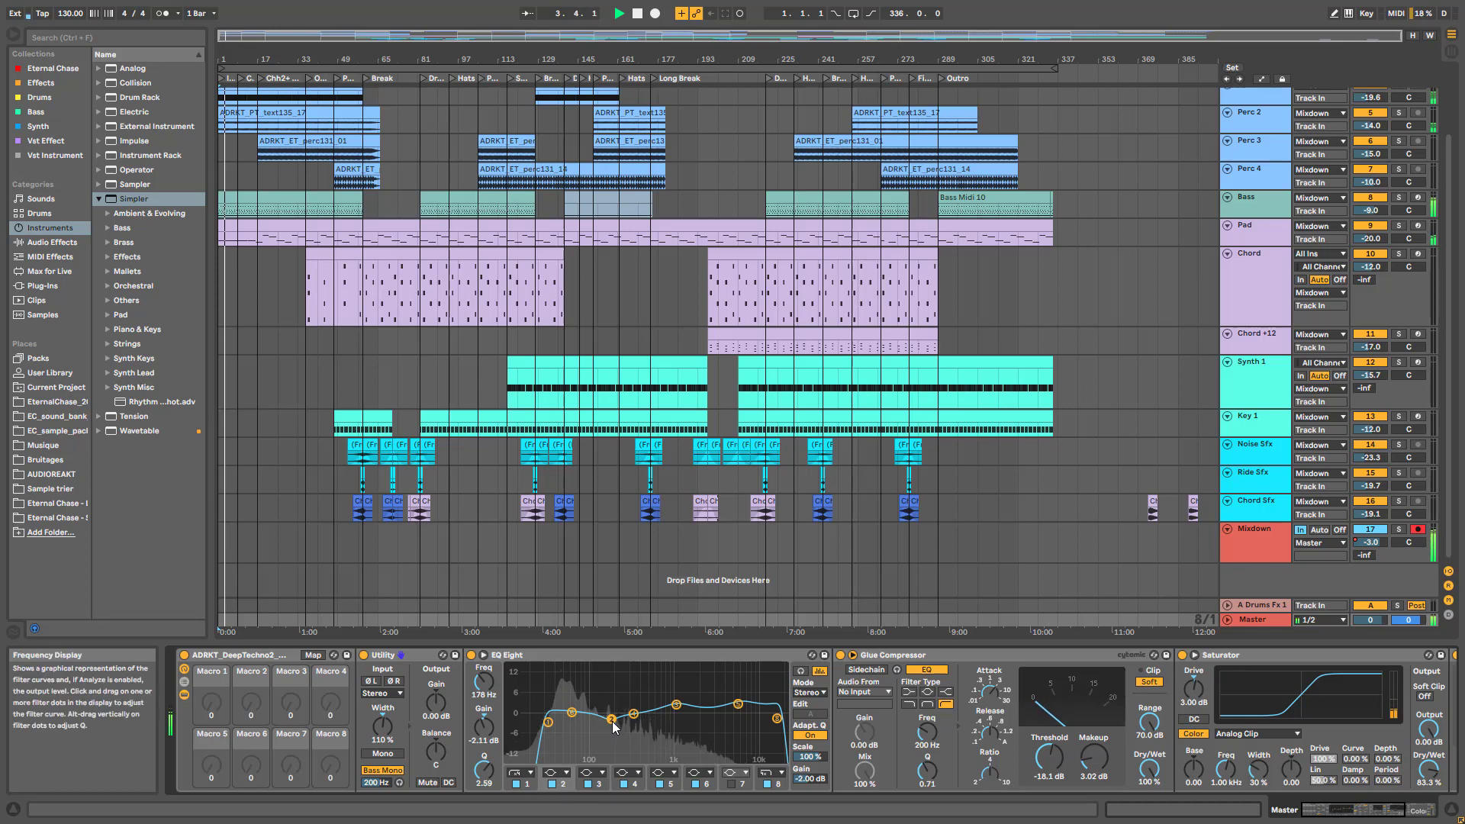
click(554, 785)
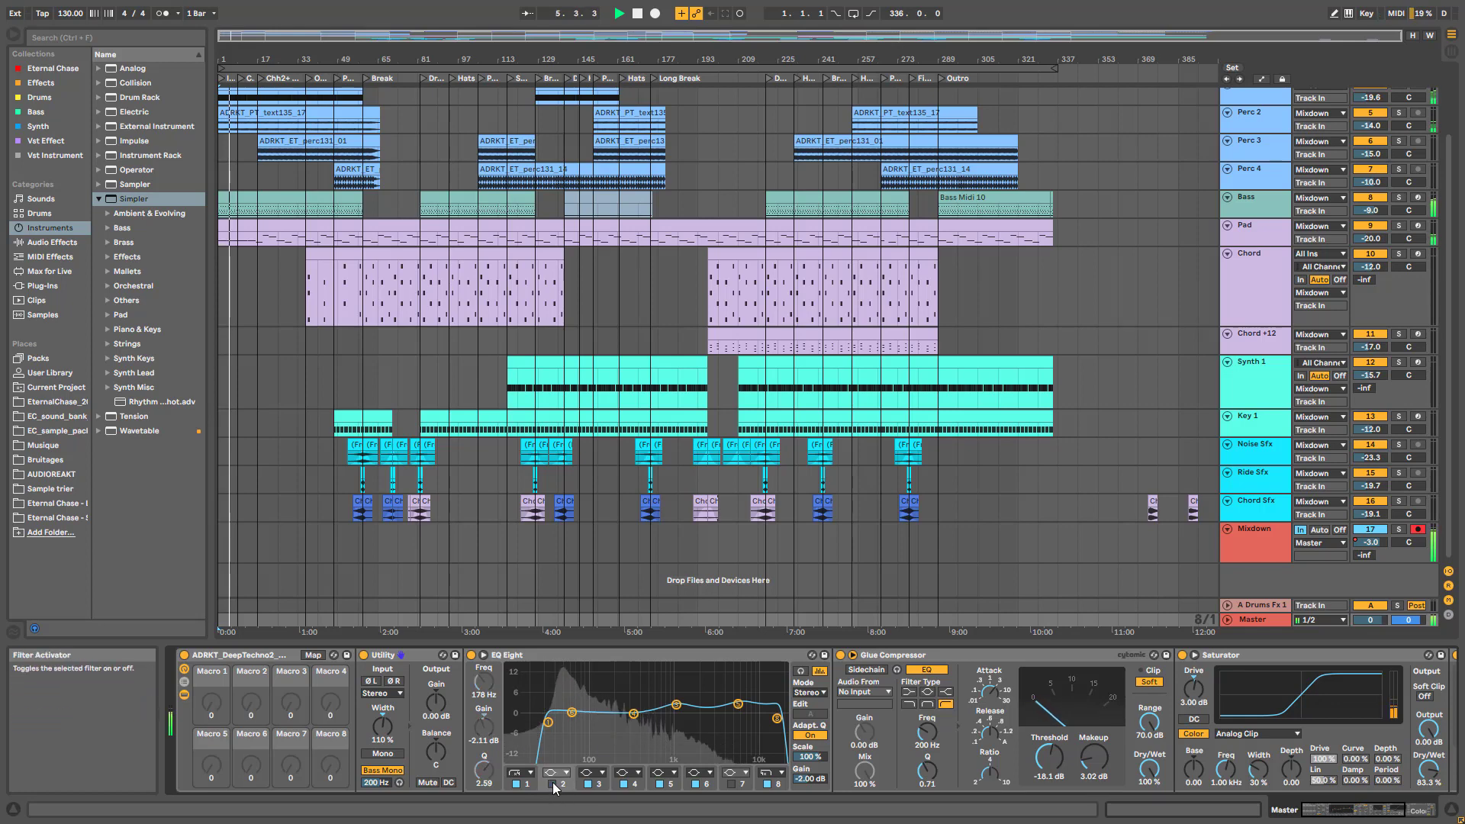
click(553, 785)
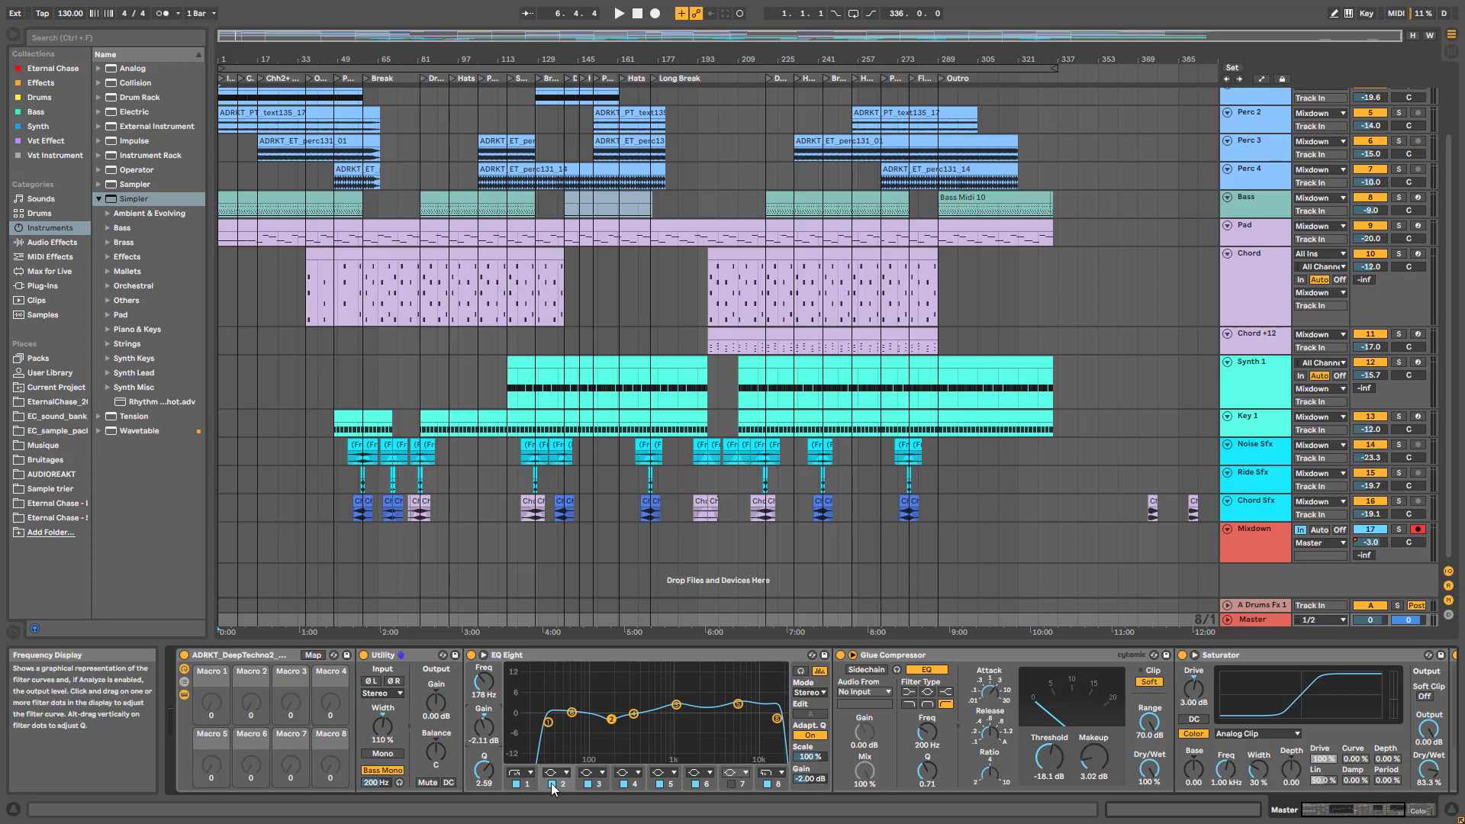
Select the third EQ band at 1.09 kHz and switch it off during playback
click(600, 788)
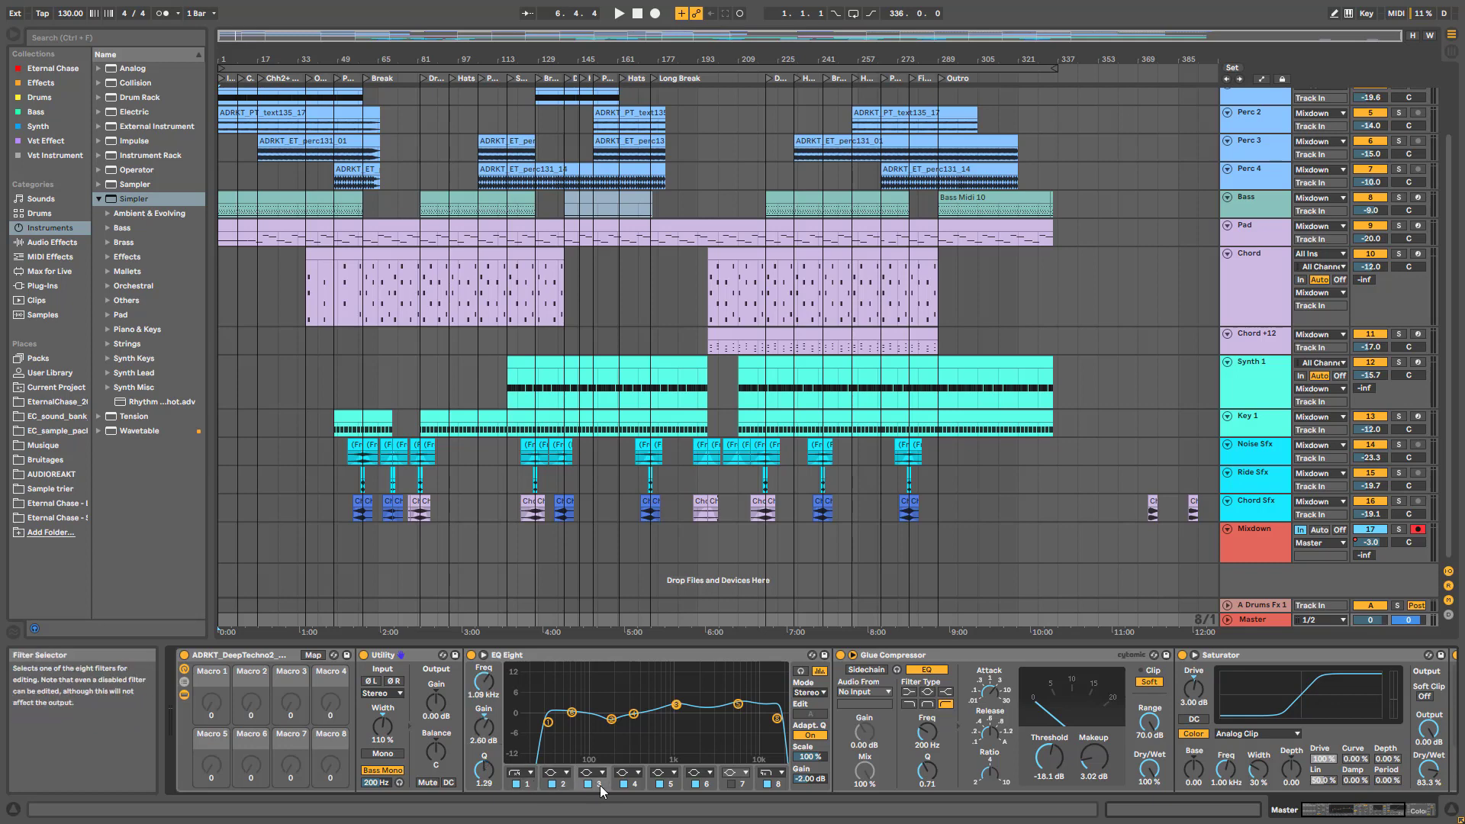
key(space)
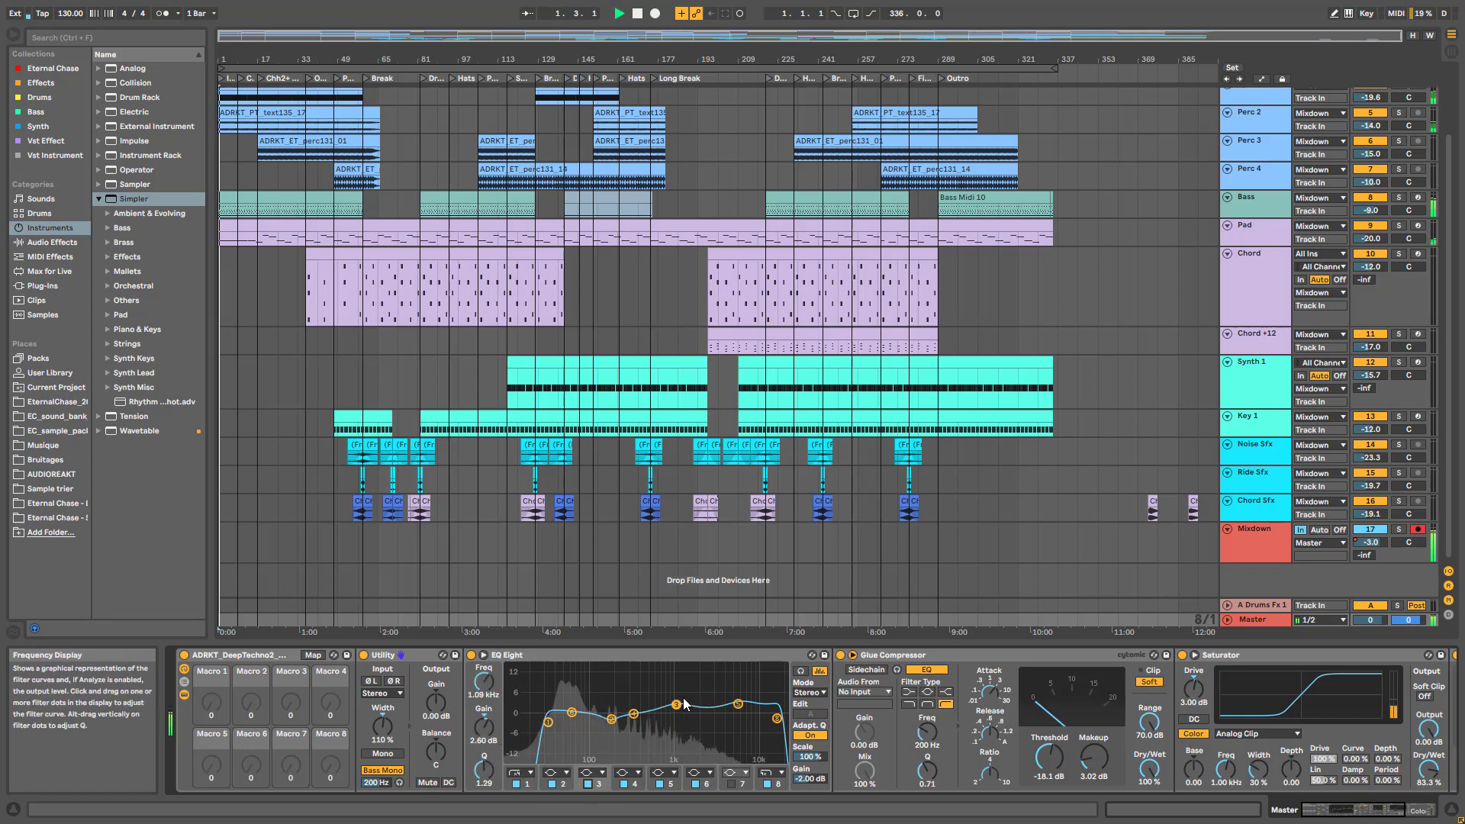
click(587, 783)
scroll(872, 107, up, 3)
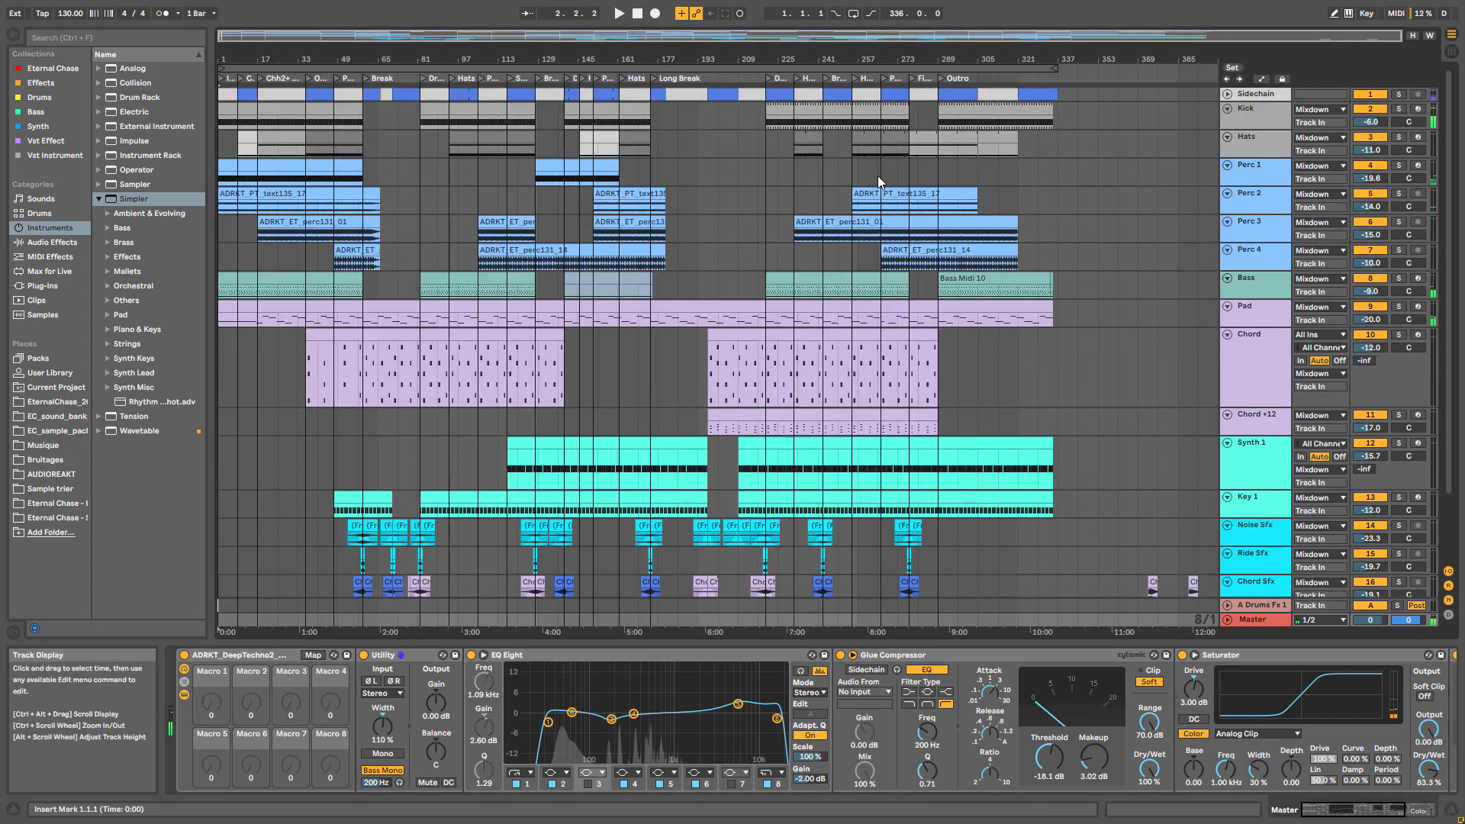
Loop the Sidechain clip's range near bar 257 with Ctrl+L and start playback
click(859, 172)
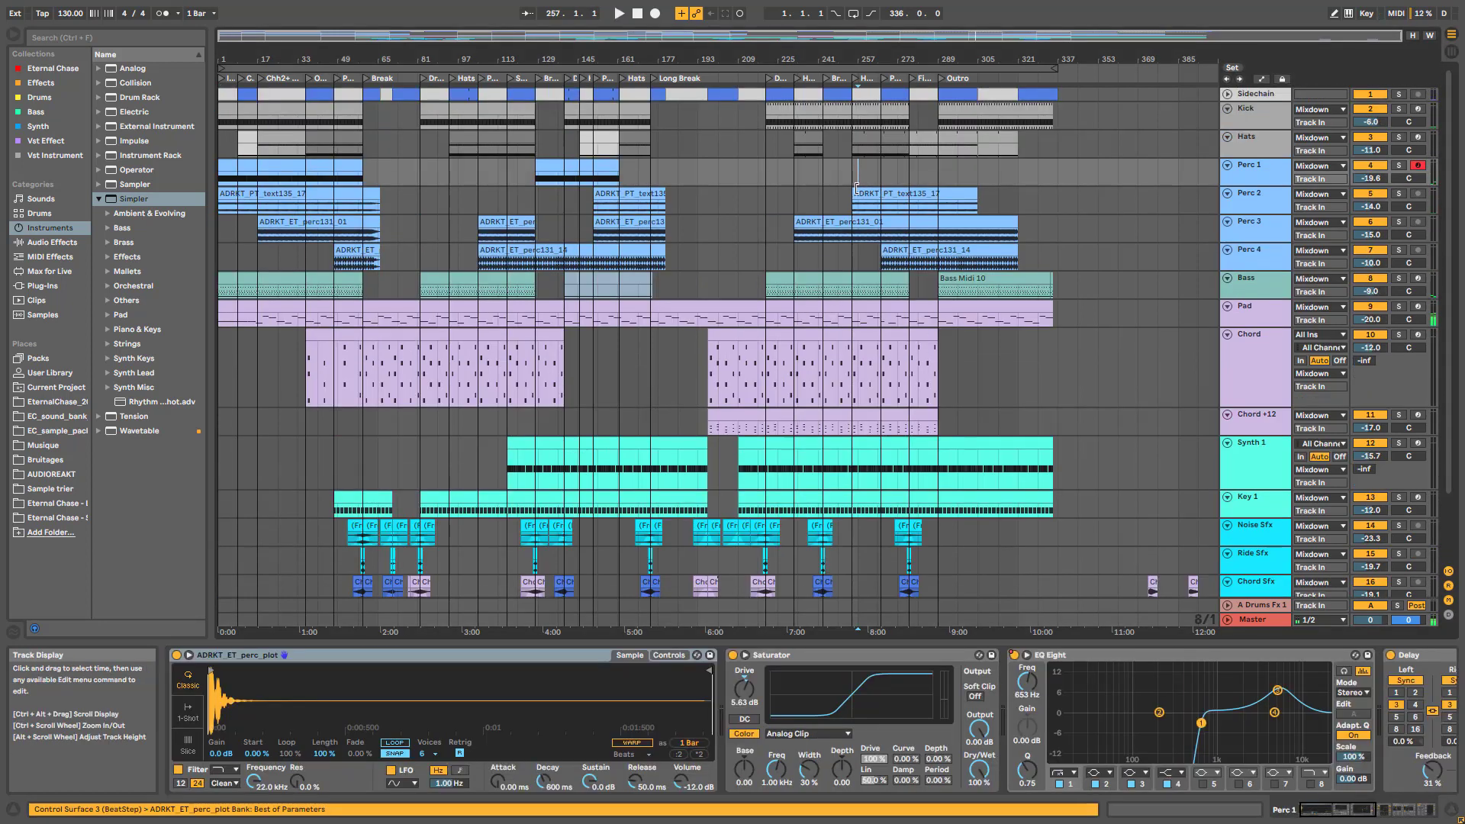
click(856, 190)
click(860, 93)
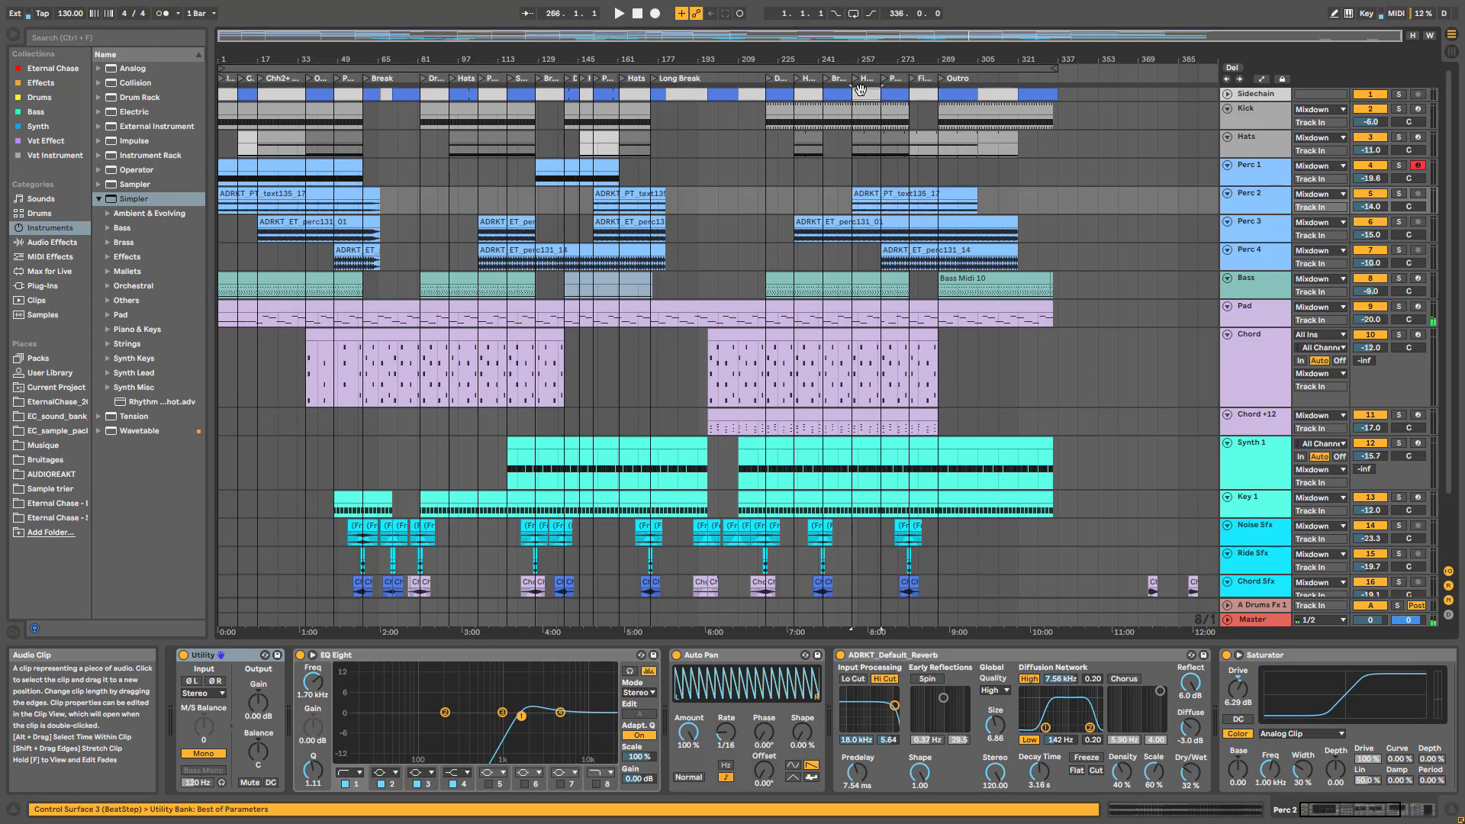
key(ctrl+l)
key(space)
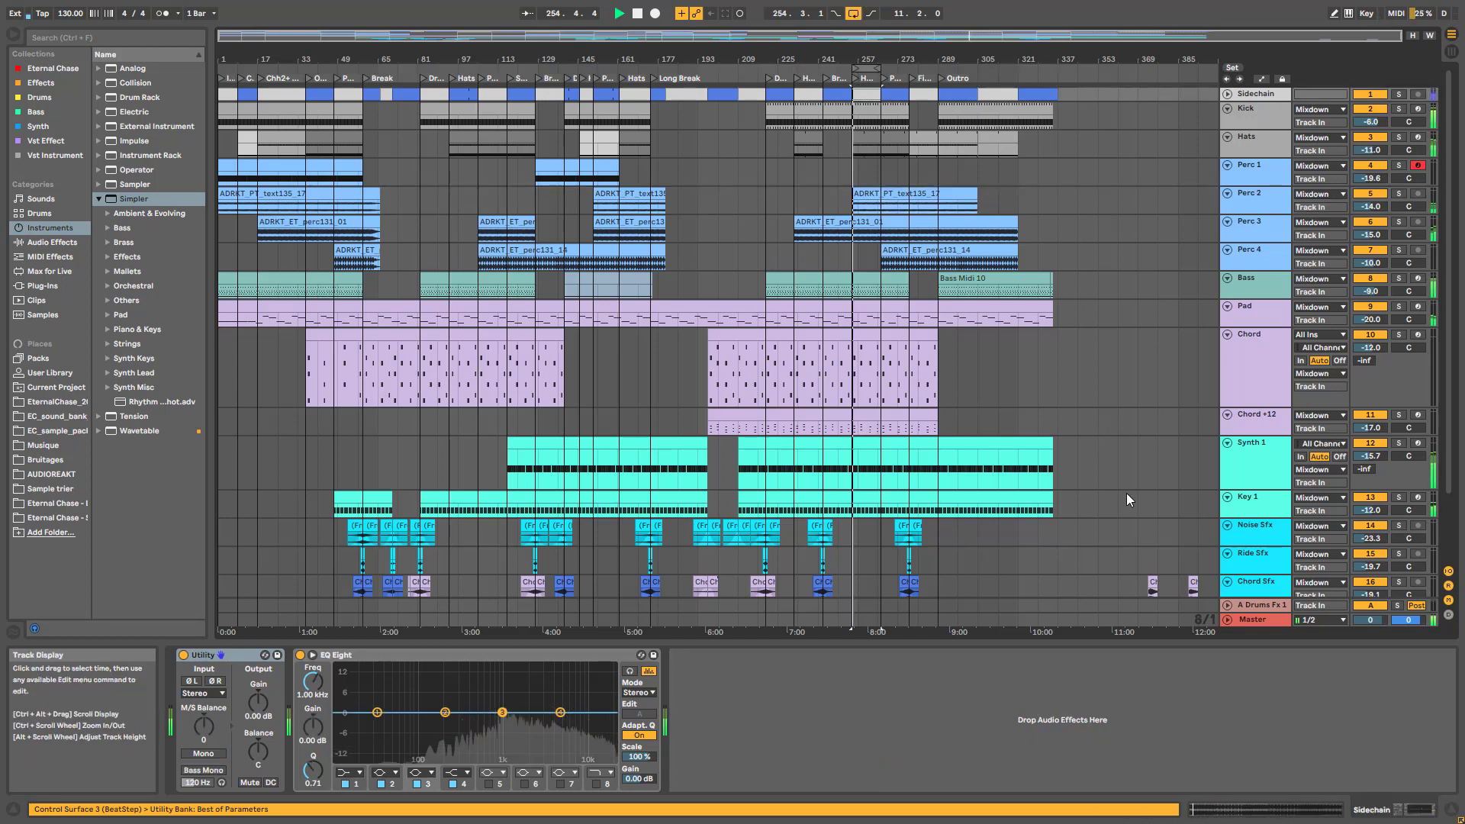
On the Master EQ Eight, A/B band 3 and band 5 at 6.12 kHz, leaving both on
click(1261, 619)
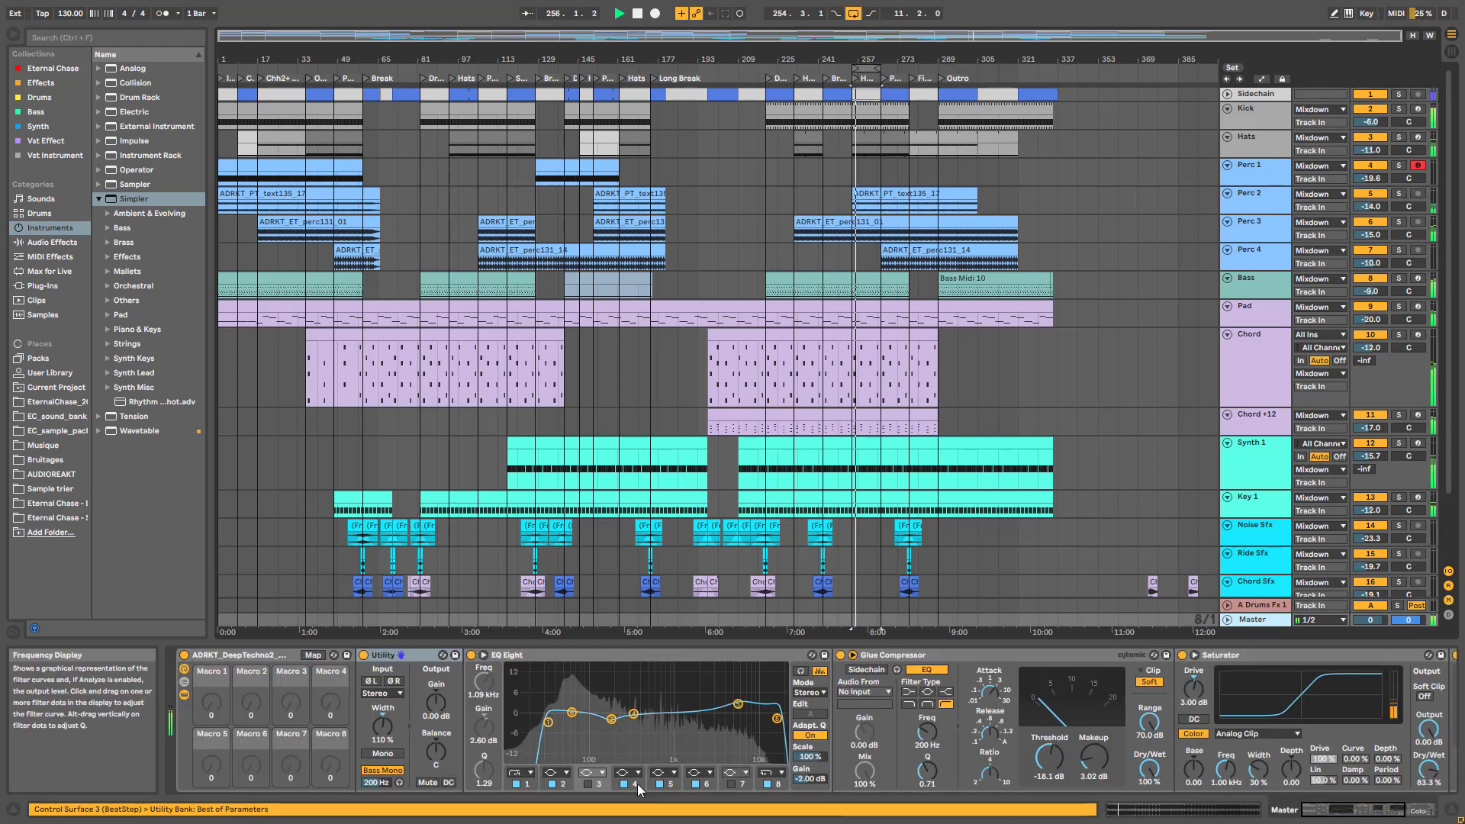
click(588, 784)
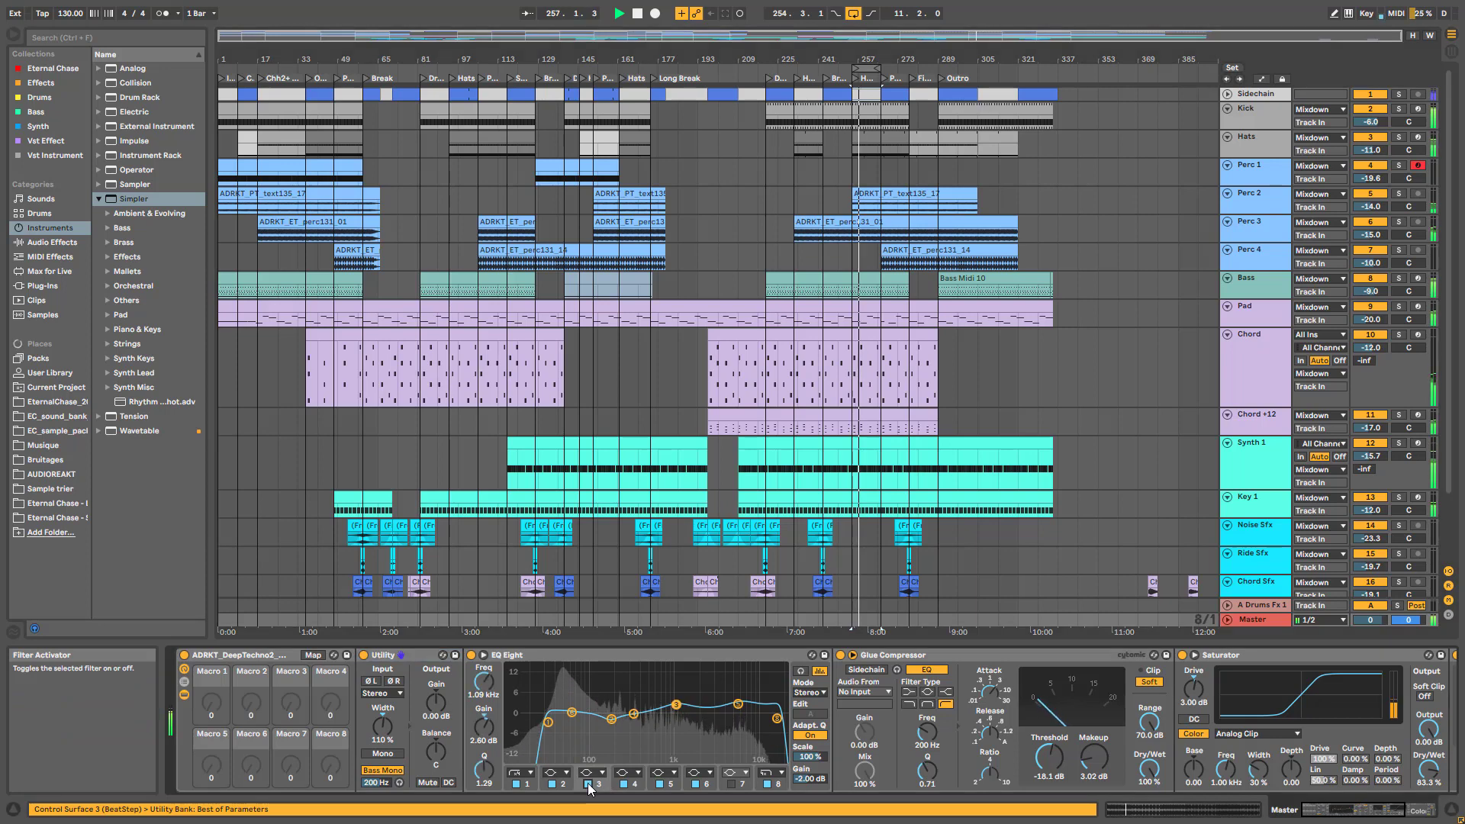
click(587, 783)
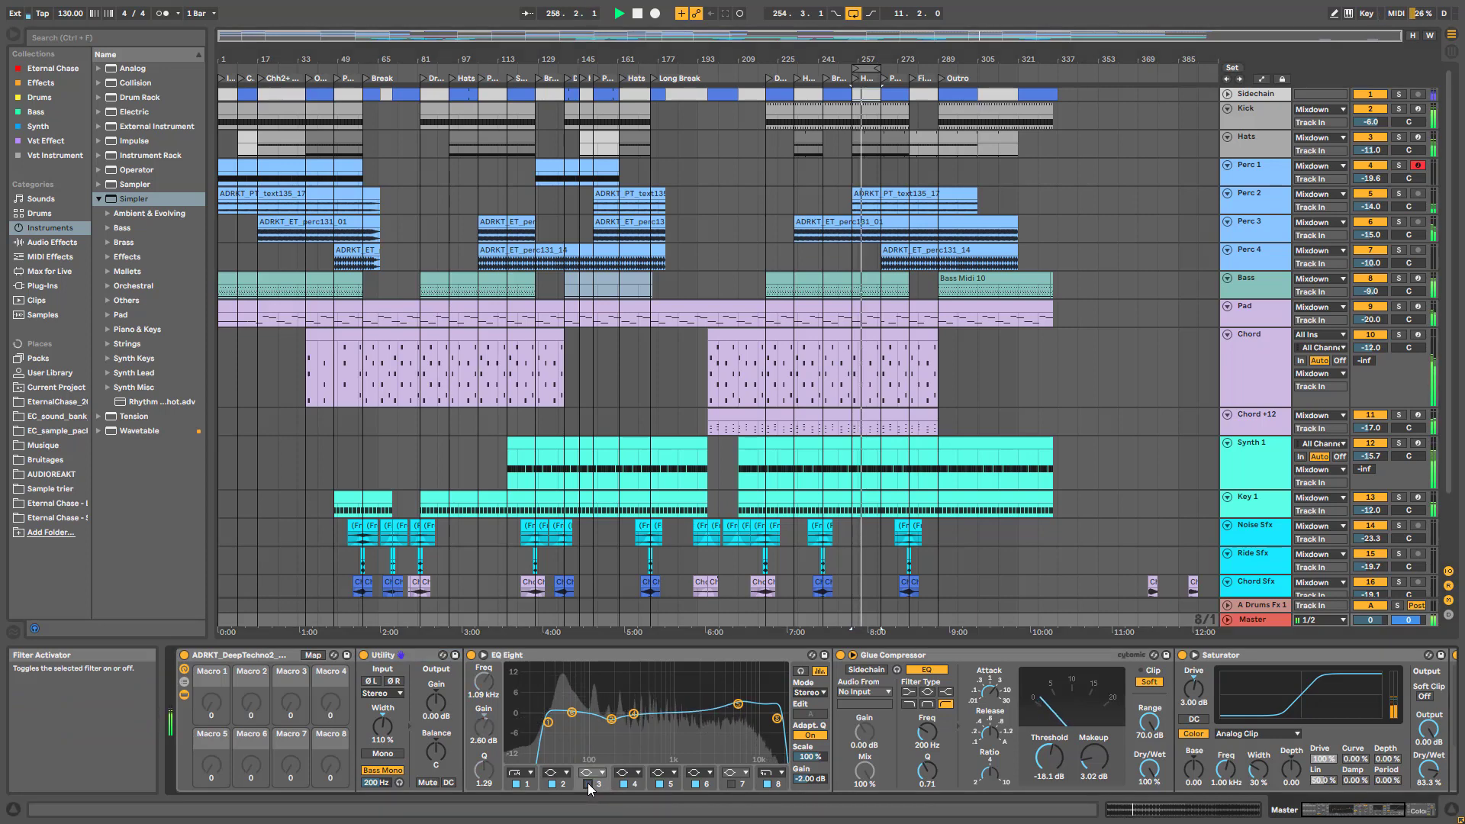
click(587, 783)
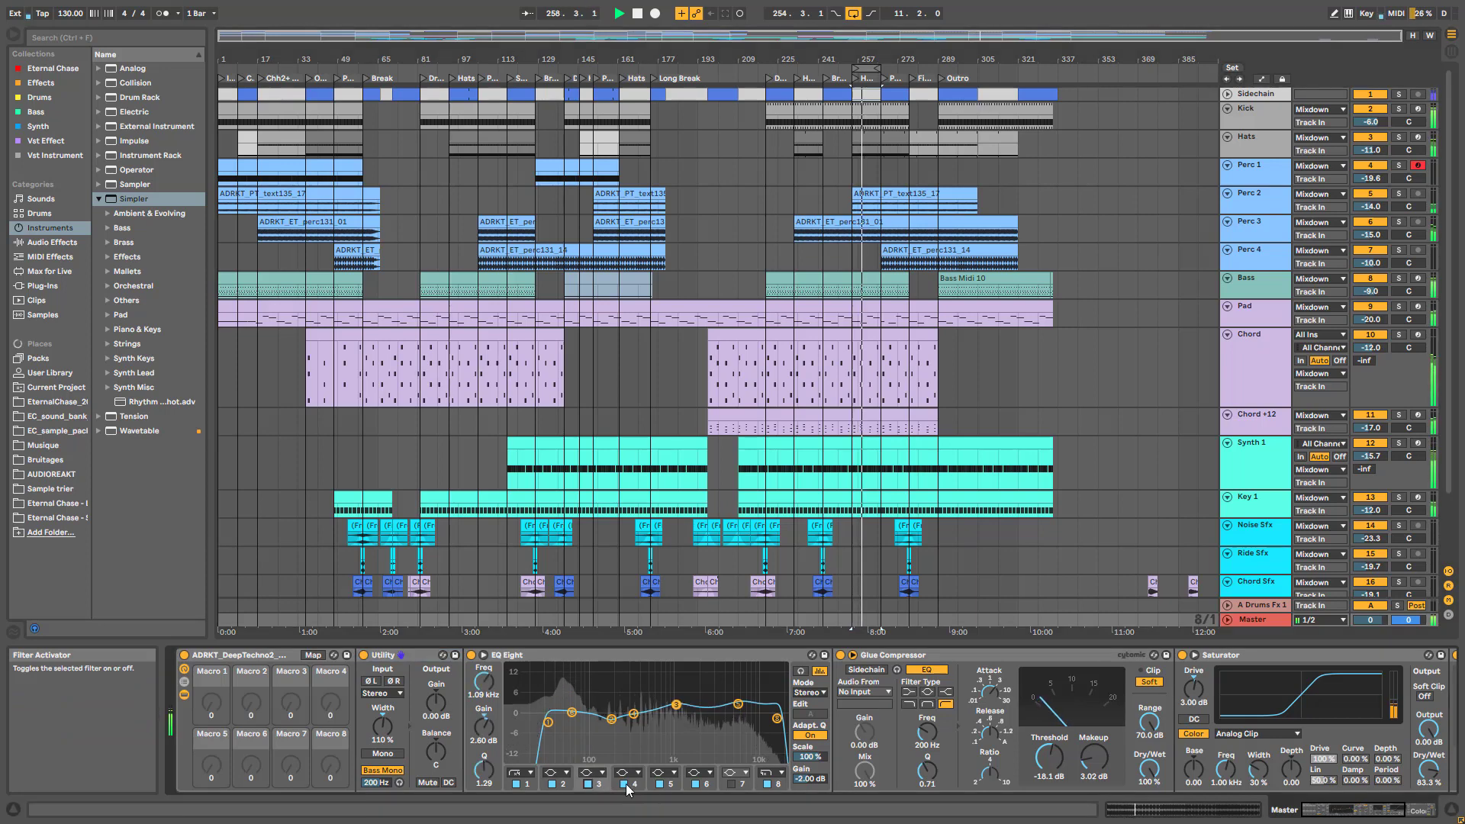
click(737, 703)
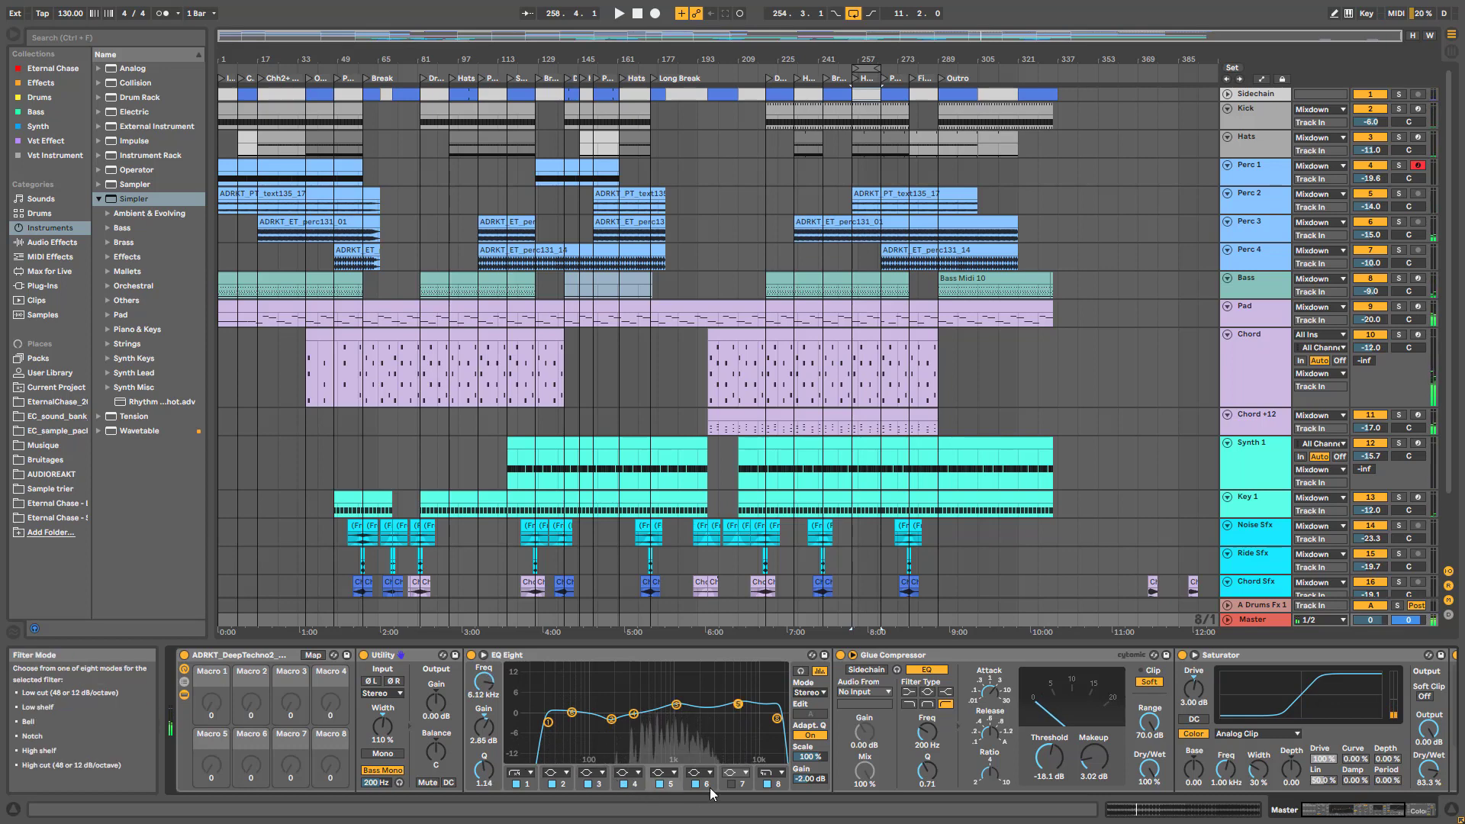
click(661, 784)
key(space)
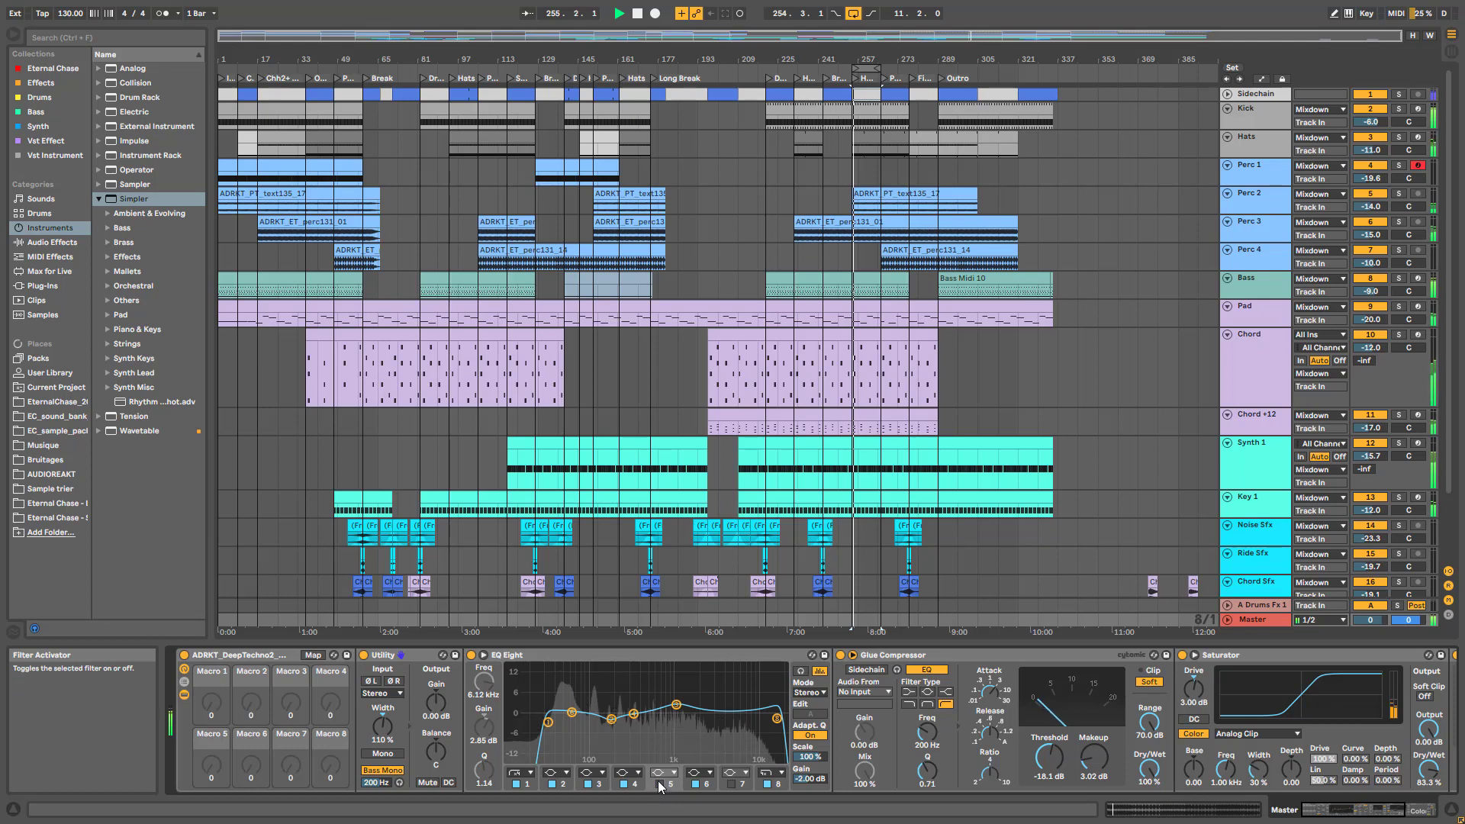
click(661, 784)
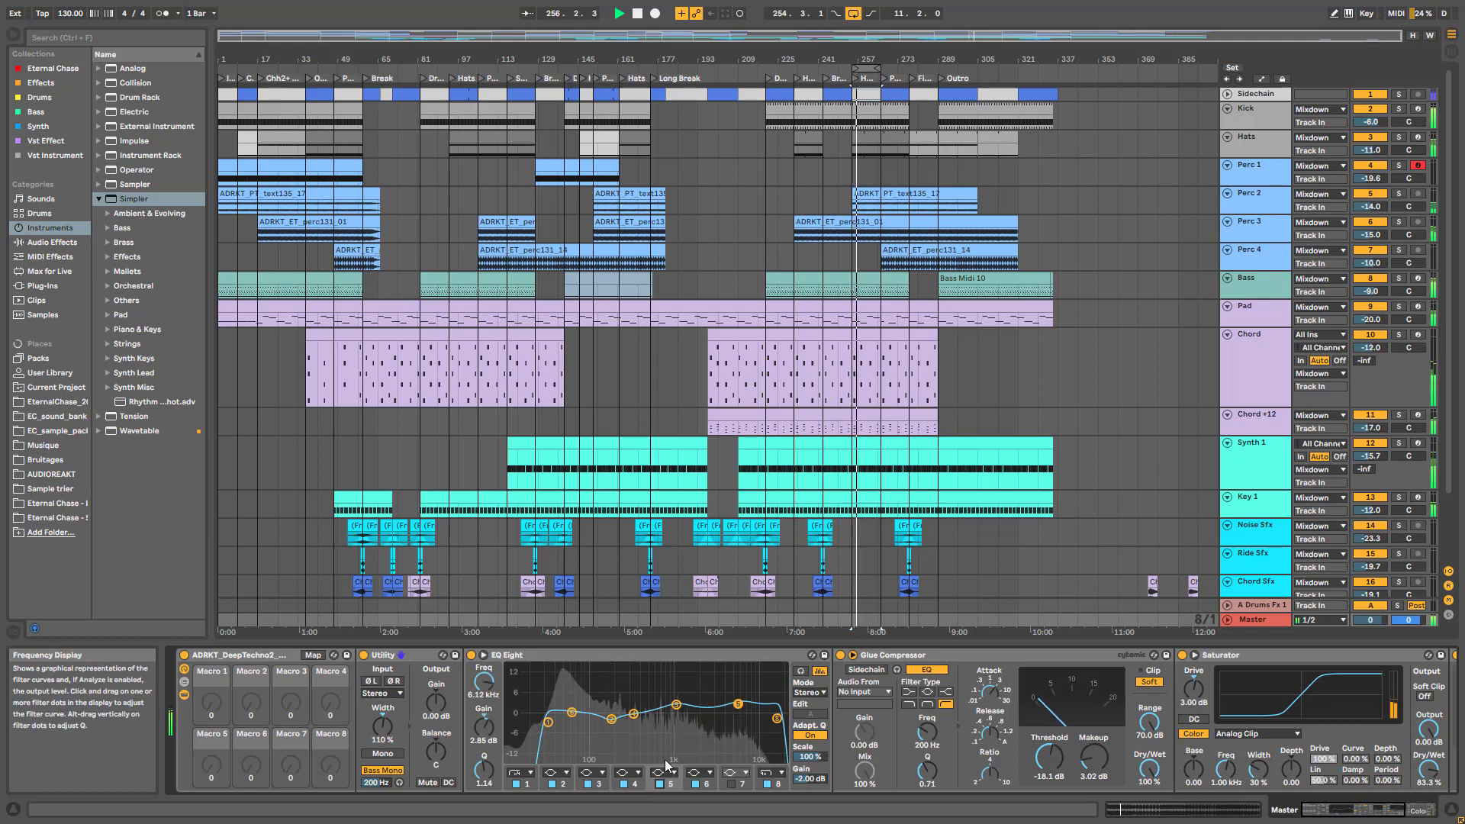
key(space)
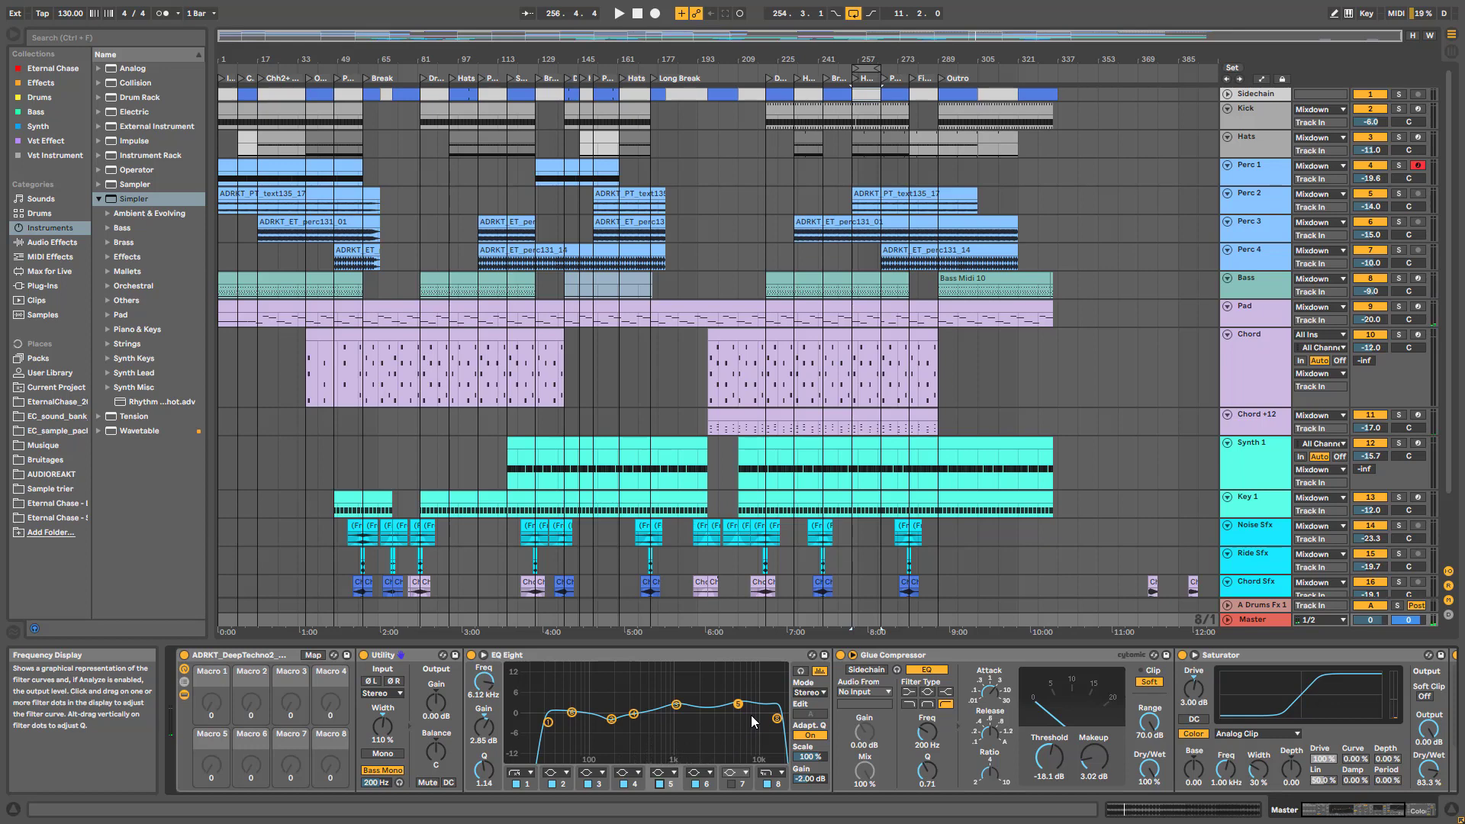
A/B EQ bands 4, 5, 6 (near 60 Hz) and 8 (18.2 kHz), leaving all active
click(624, 784)
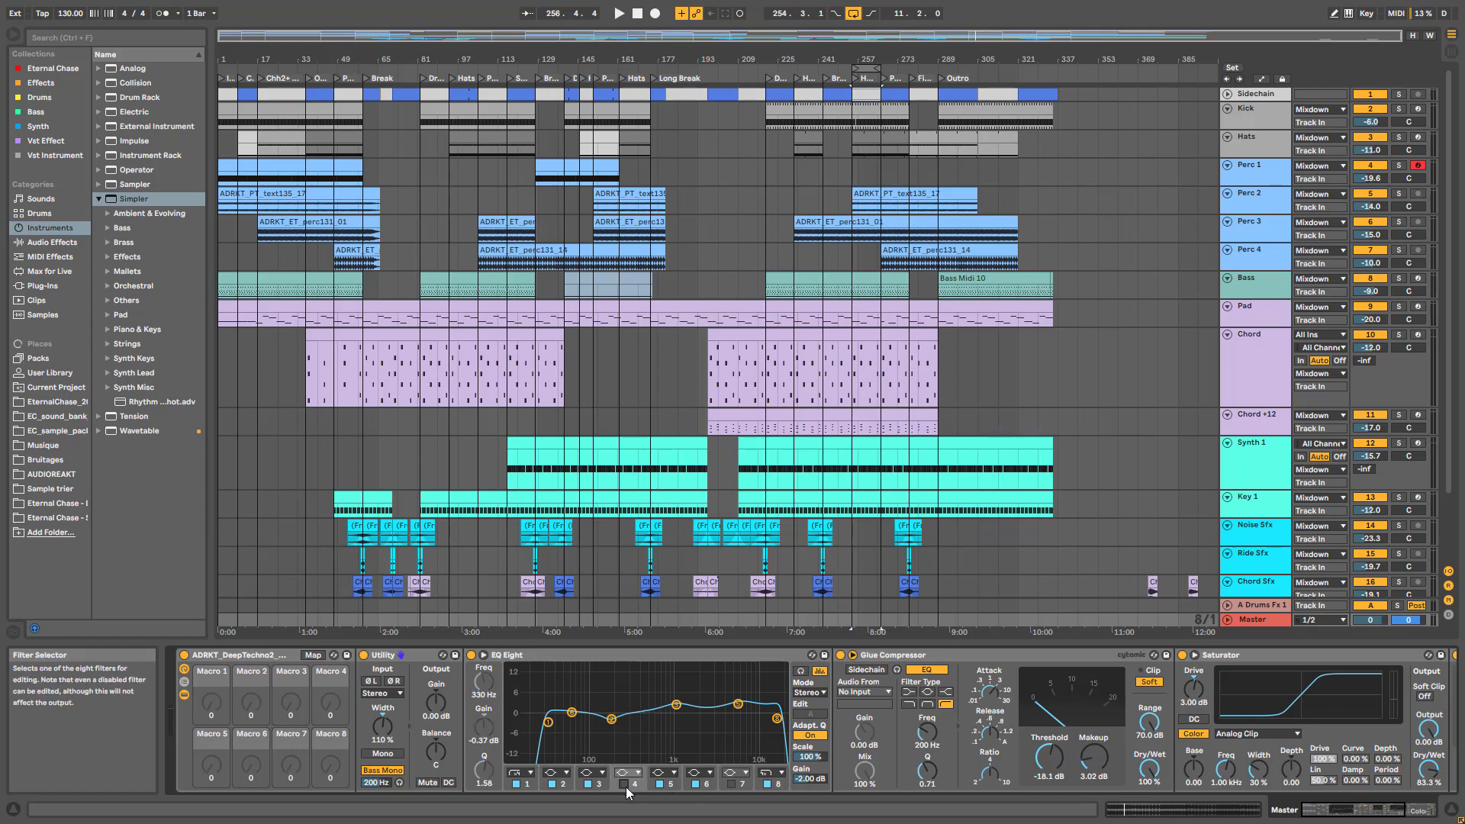
click(624, 785)
click(660, 792)
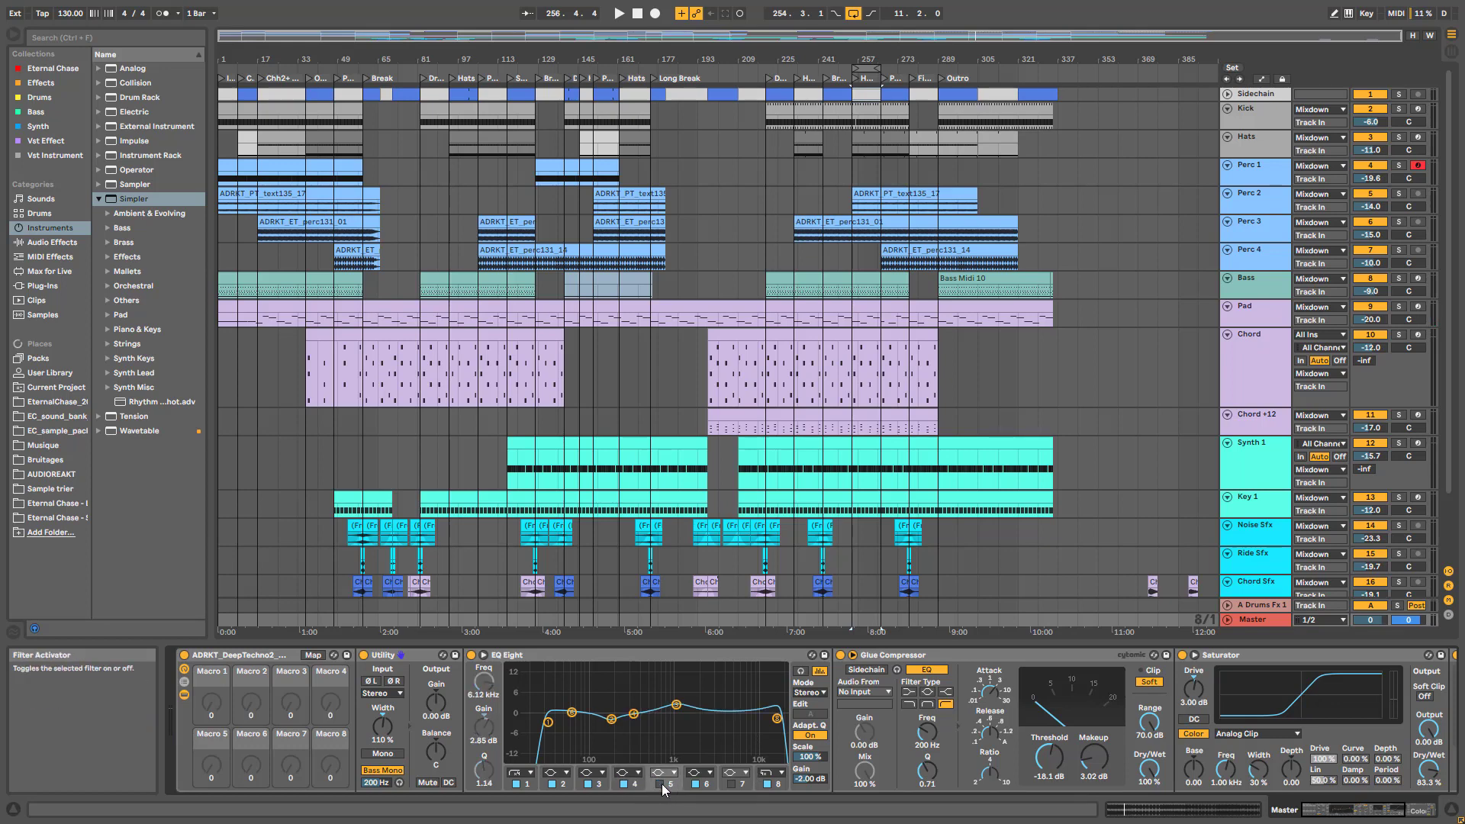
click(676, 790)
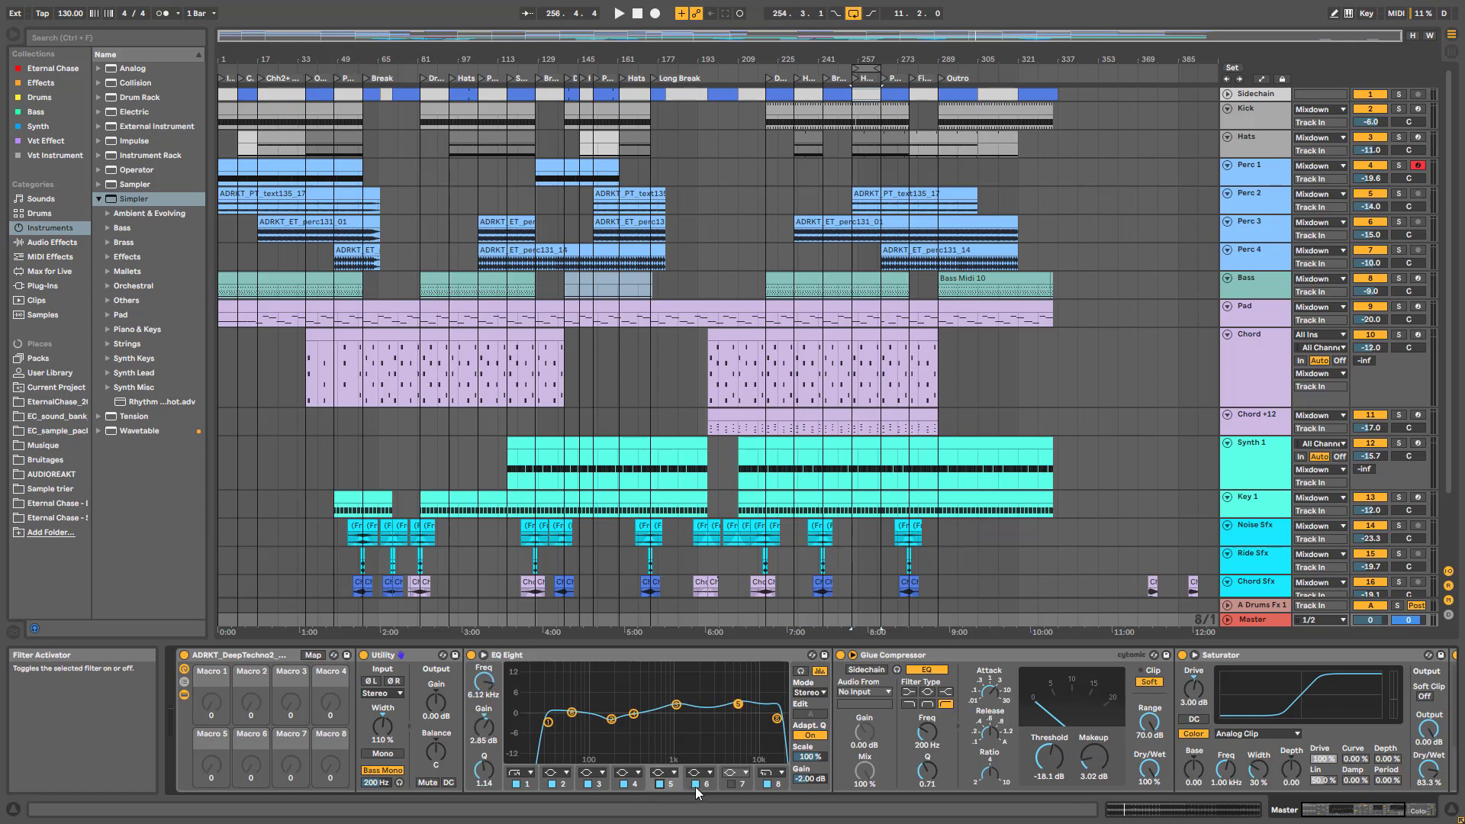
click(695, 787)
click(697, 786)
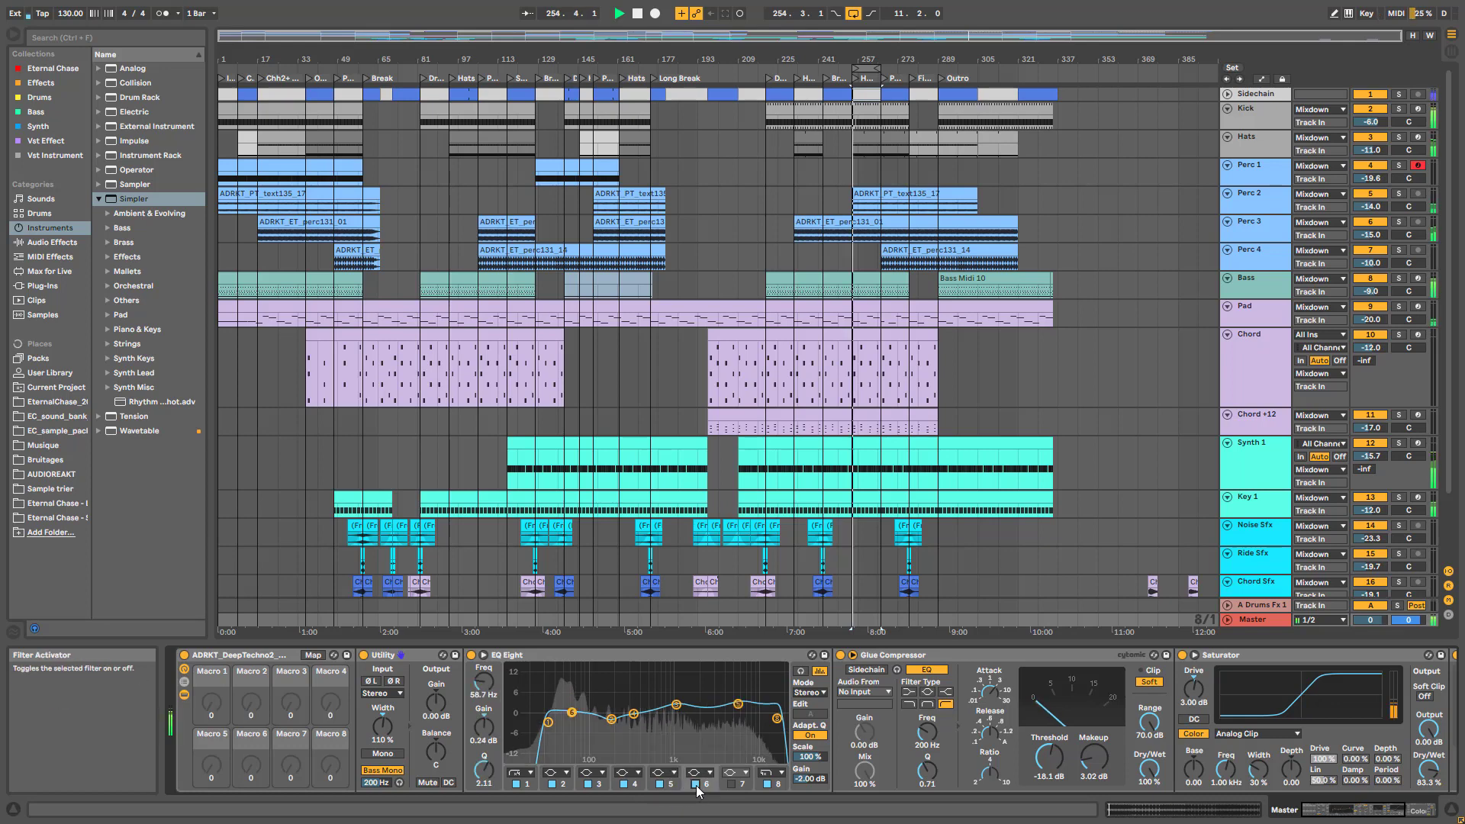
click(697, 787)
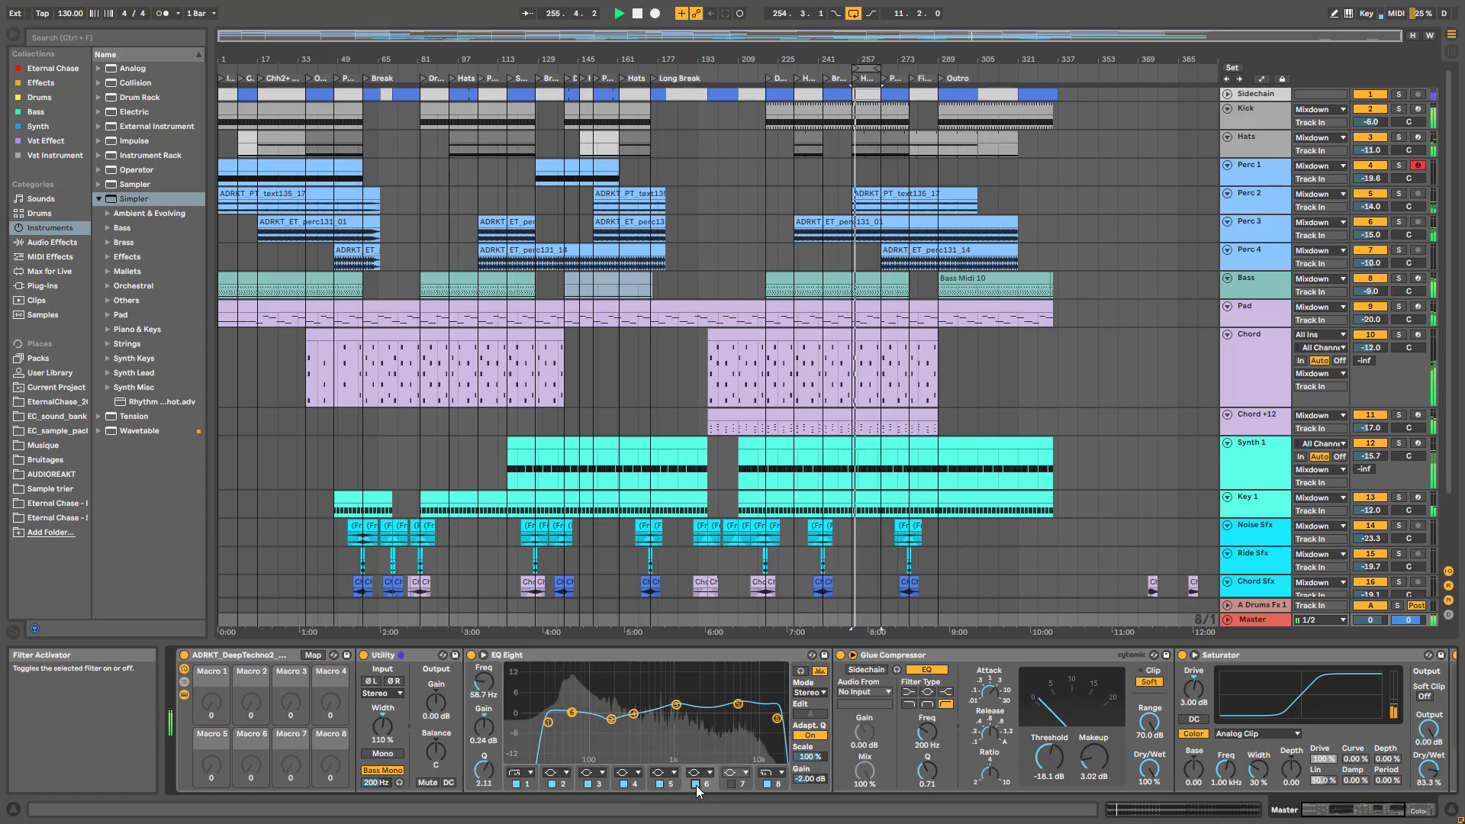
click(774, 786)
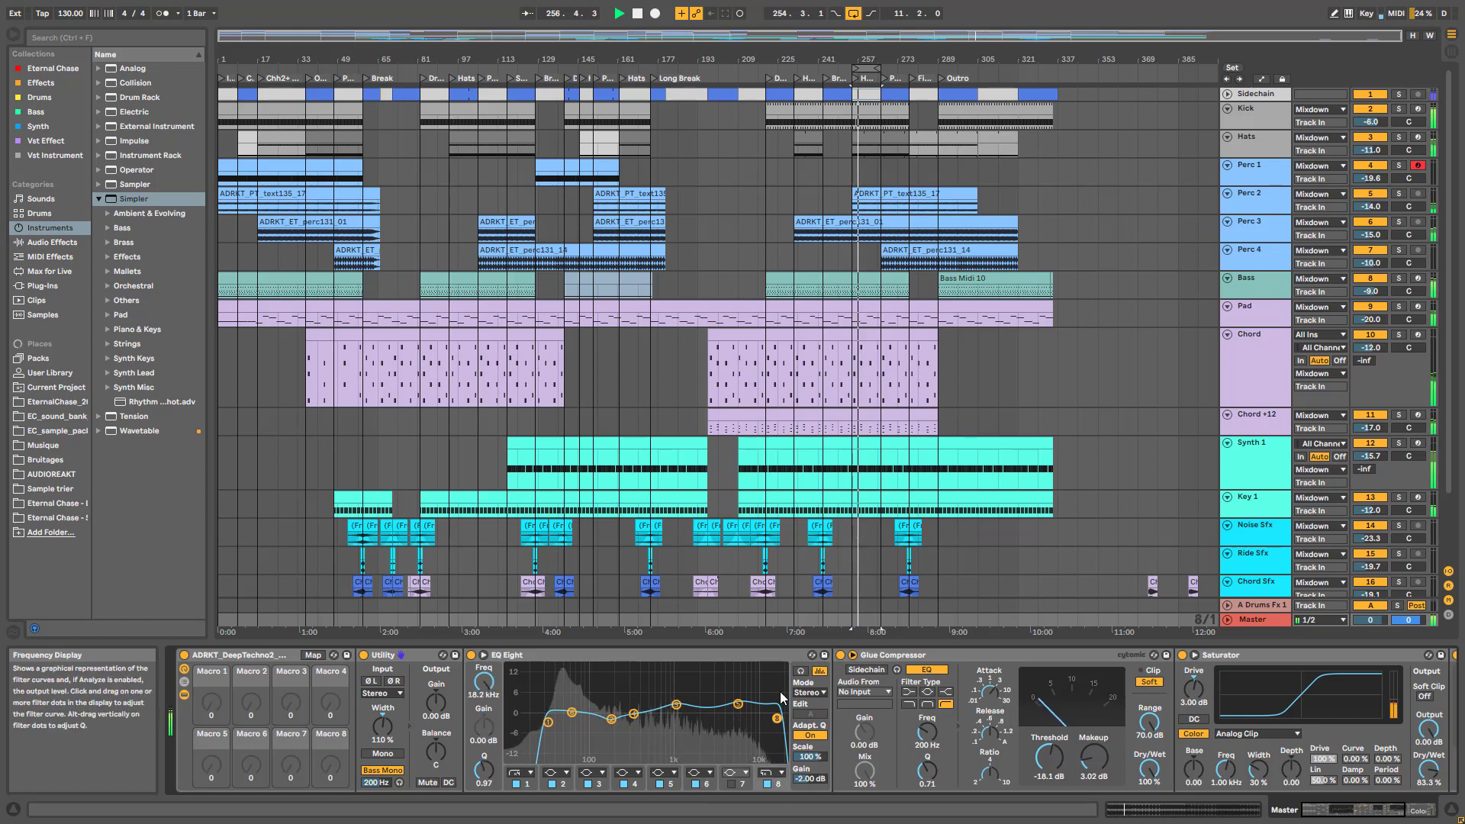
click(767, 784)
click(767, 785)
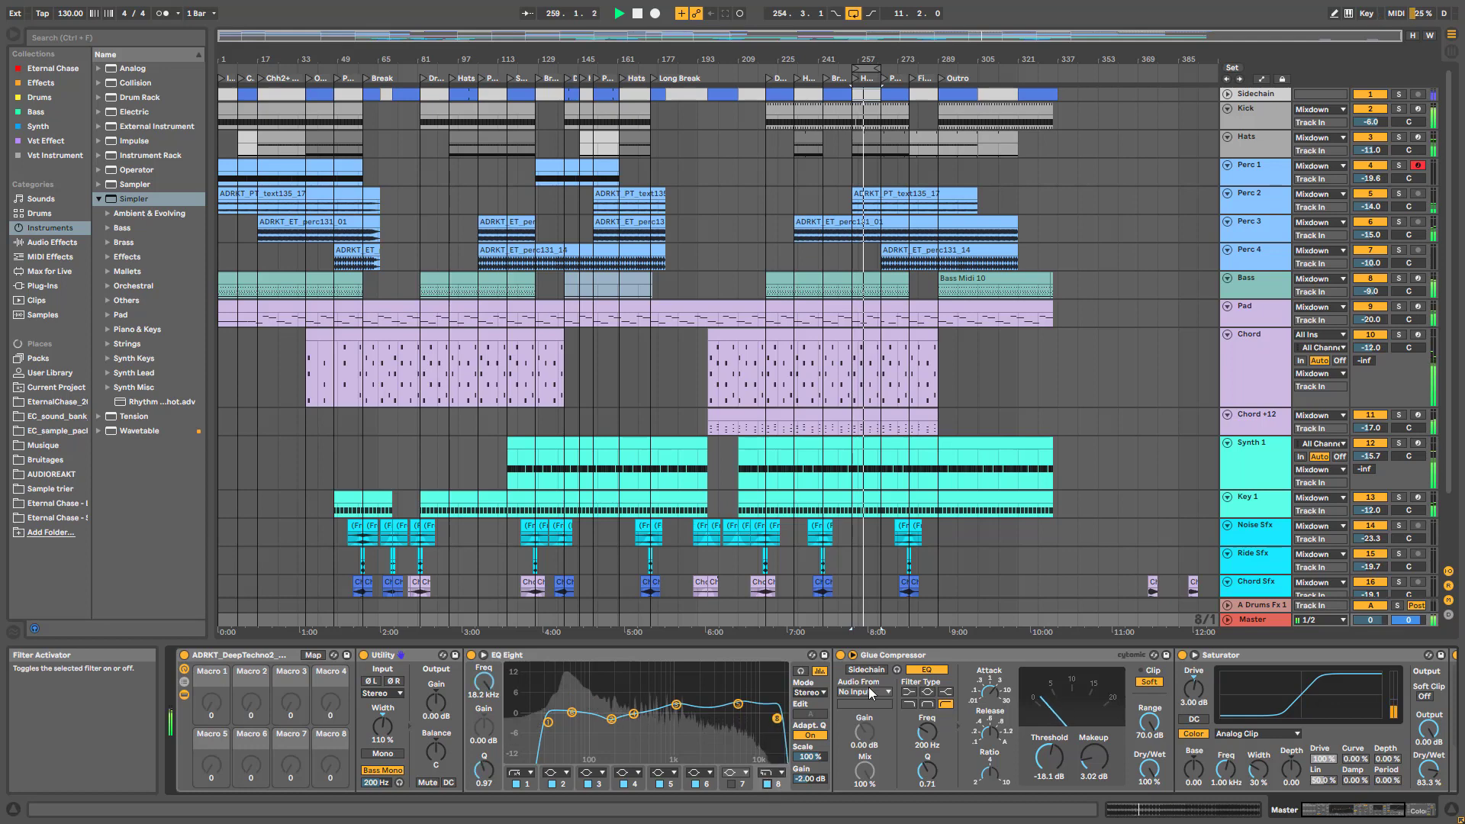
click(1340, 818)
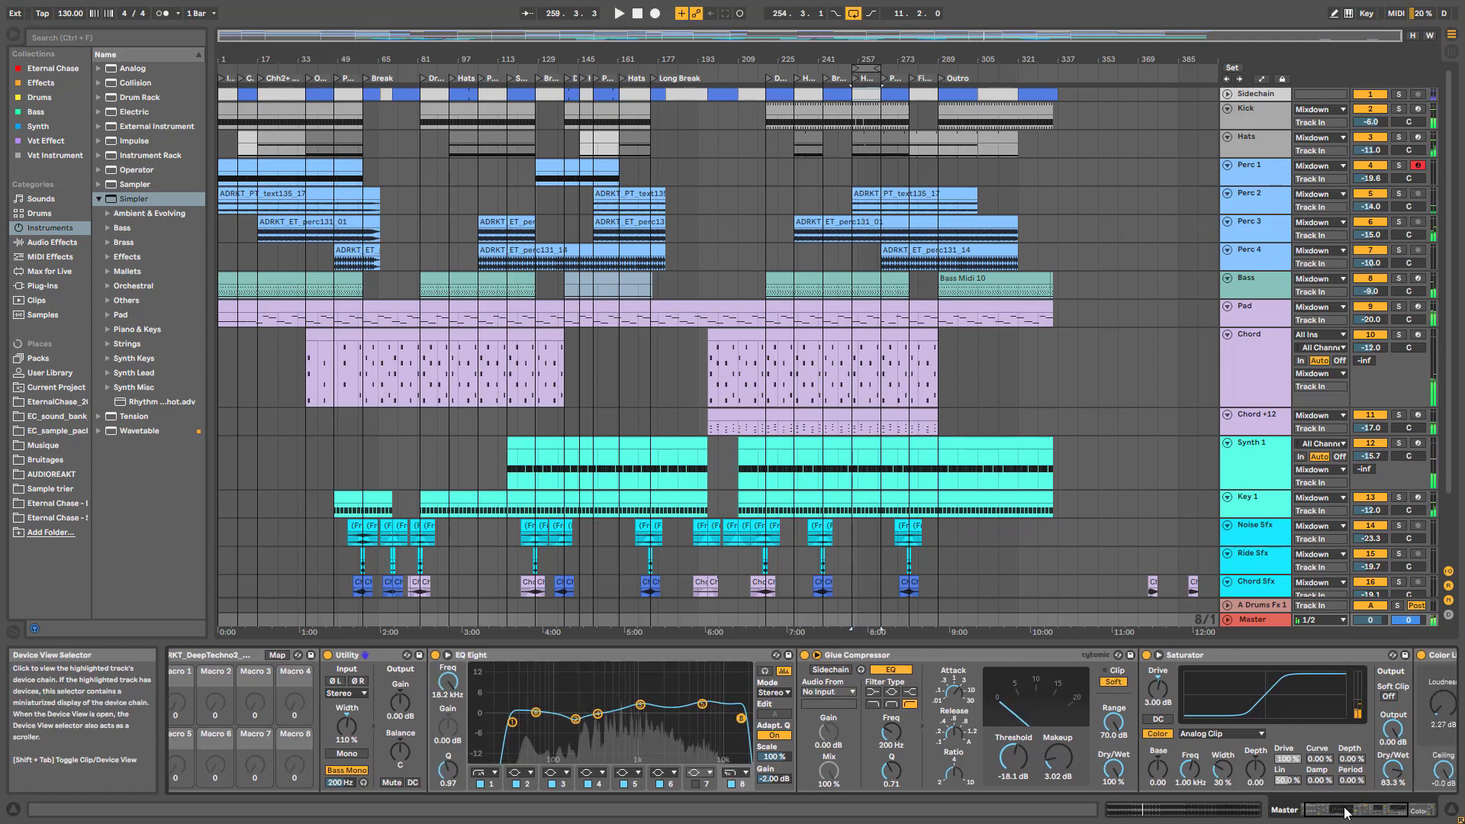
click(766, 661)
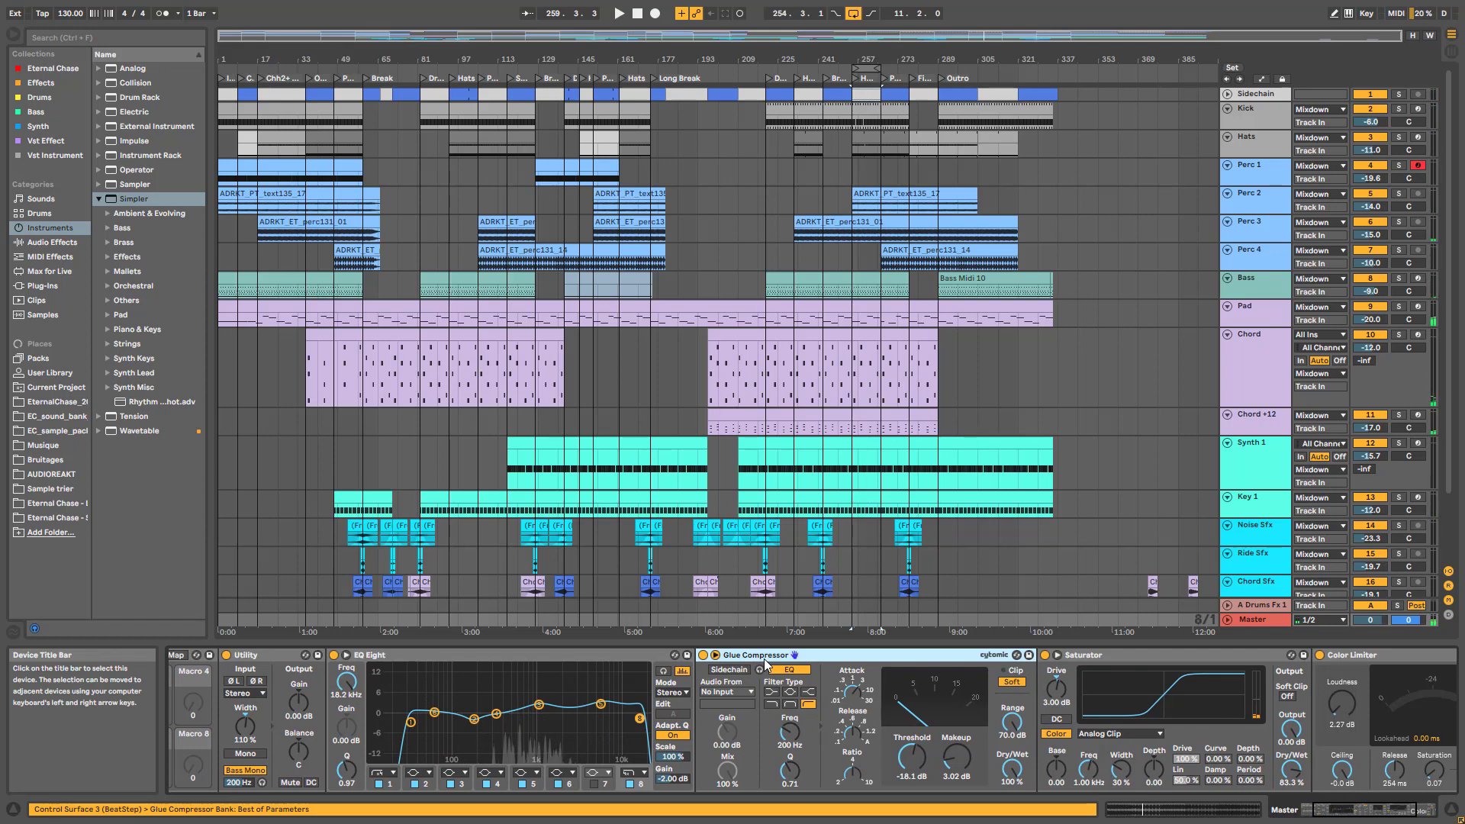
key(space)
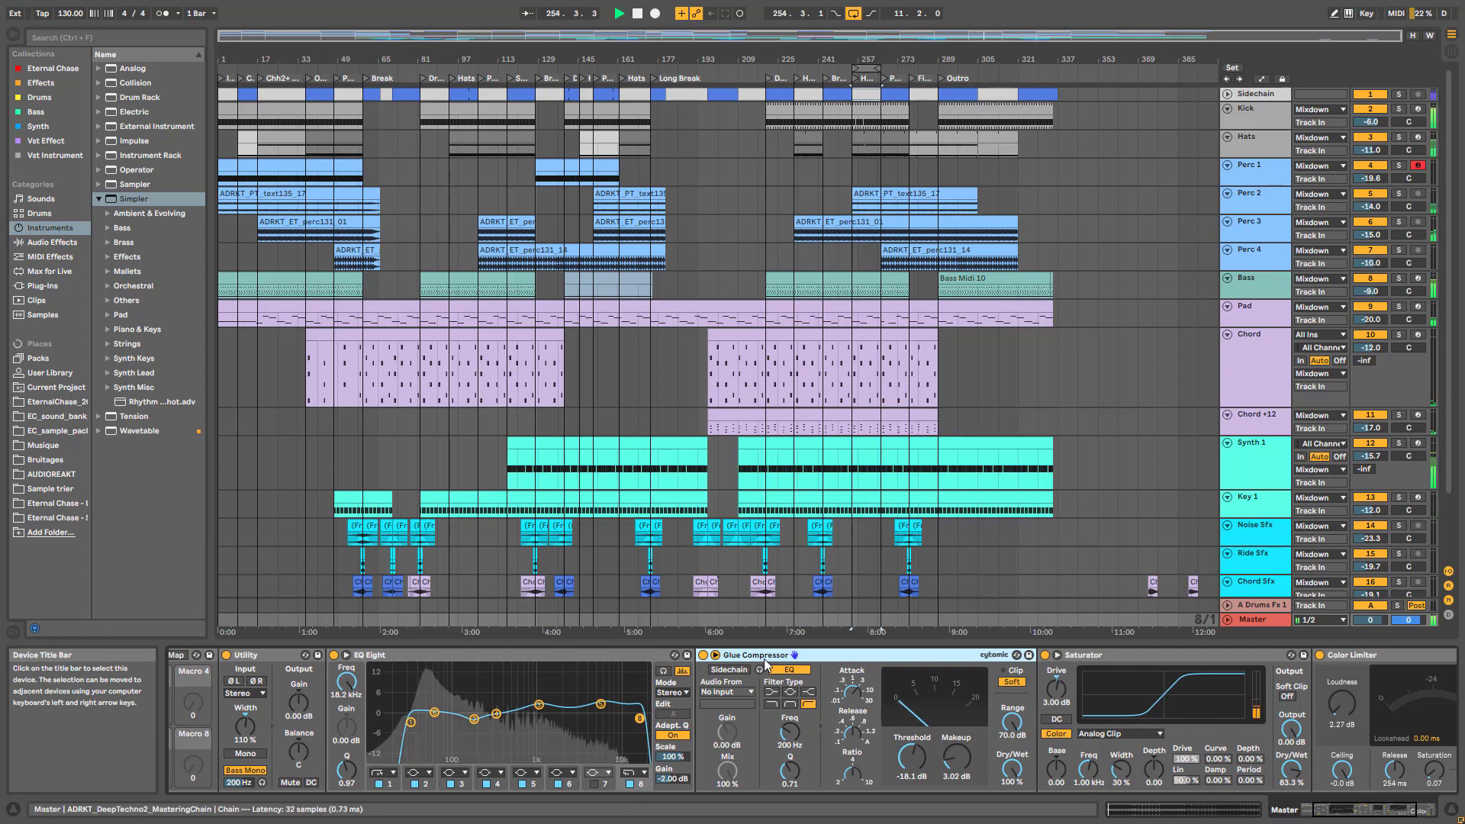
click(703, 655)
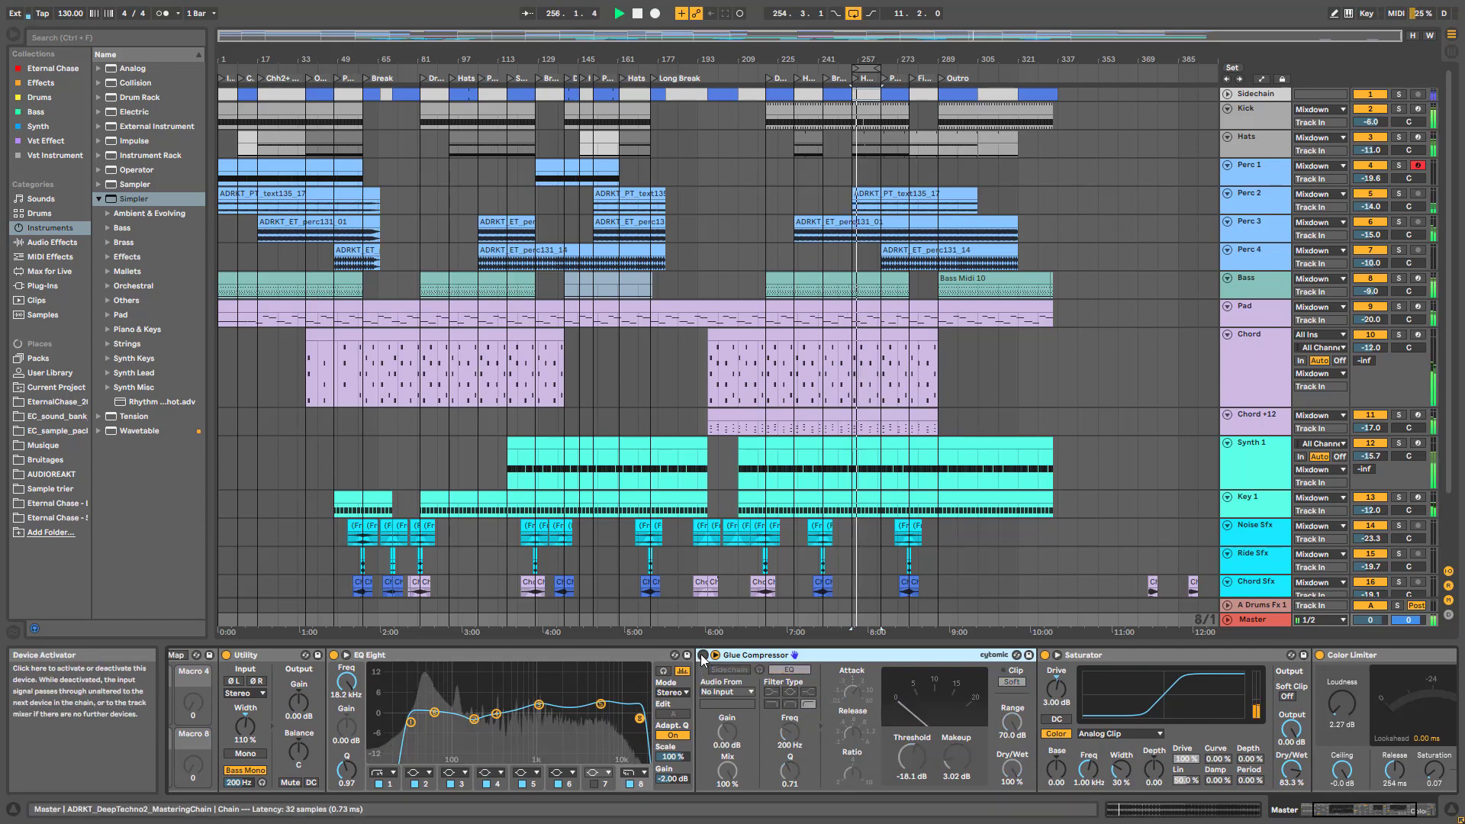
click(703, 656)
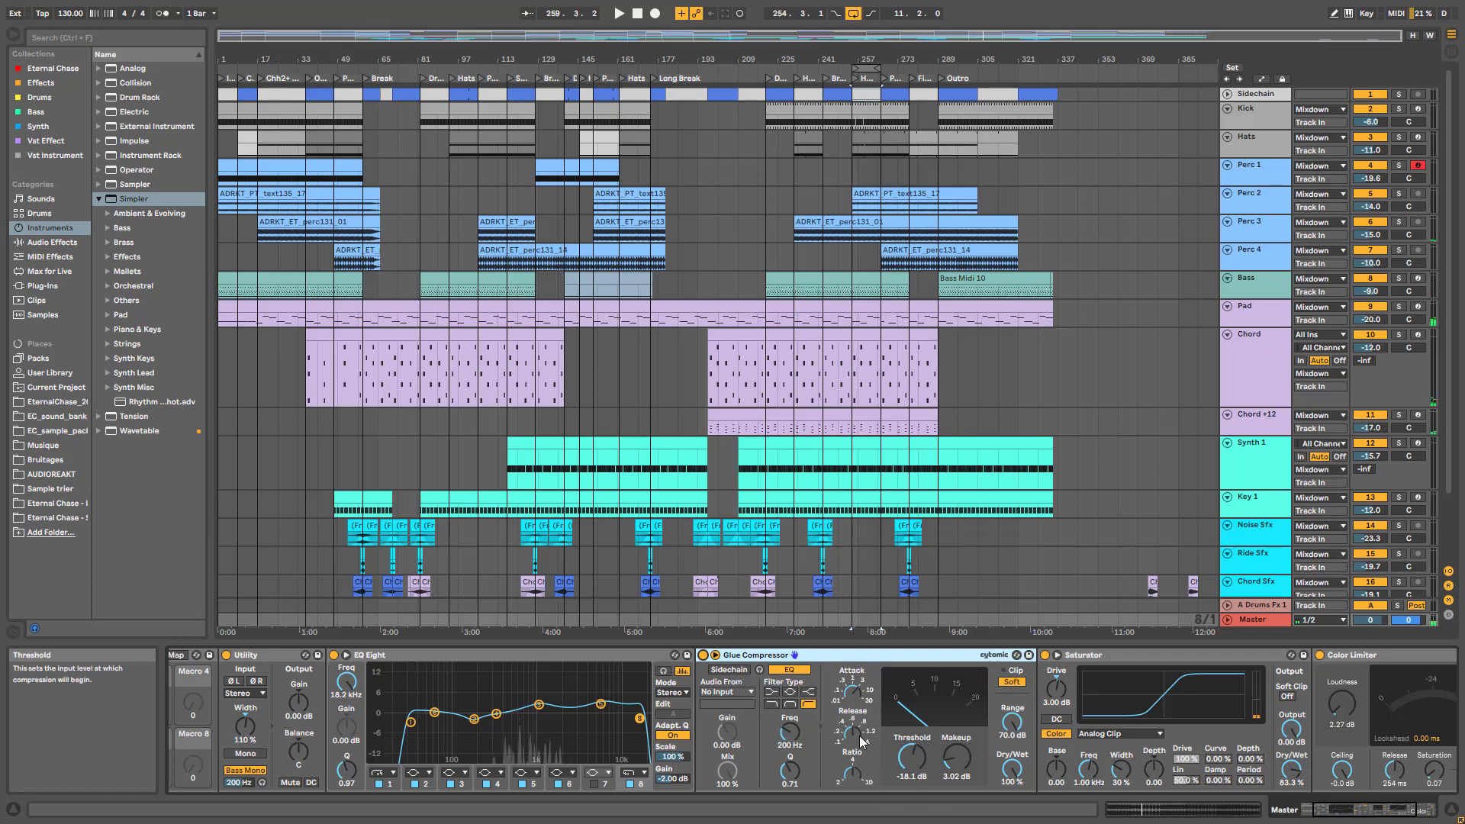
key(space)
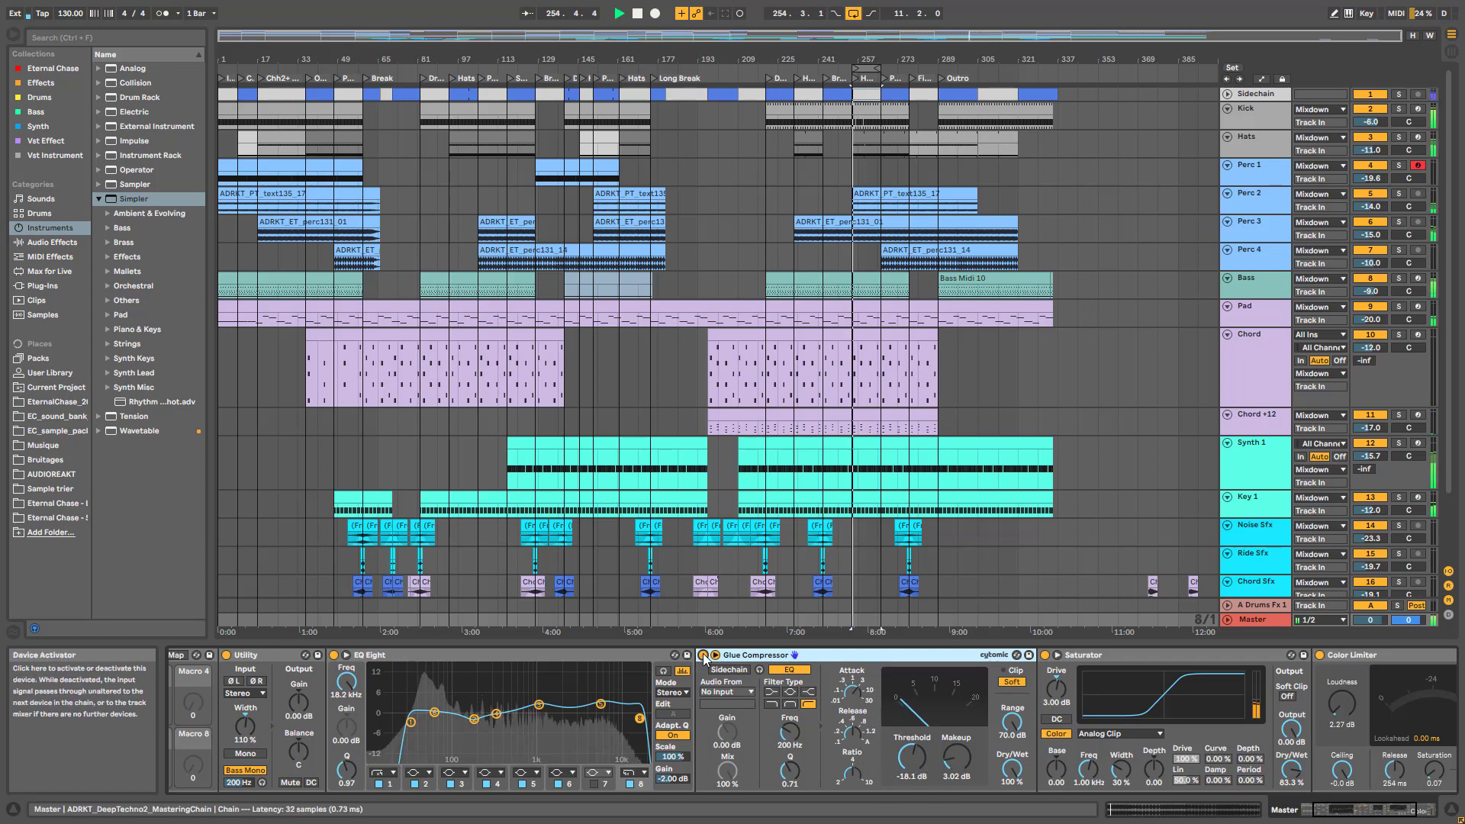
key(space)
mouse_move(911, 755)
mouse_down()
mouse_move(911, 717)
mouse_move(918, 777)
mouse_up()
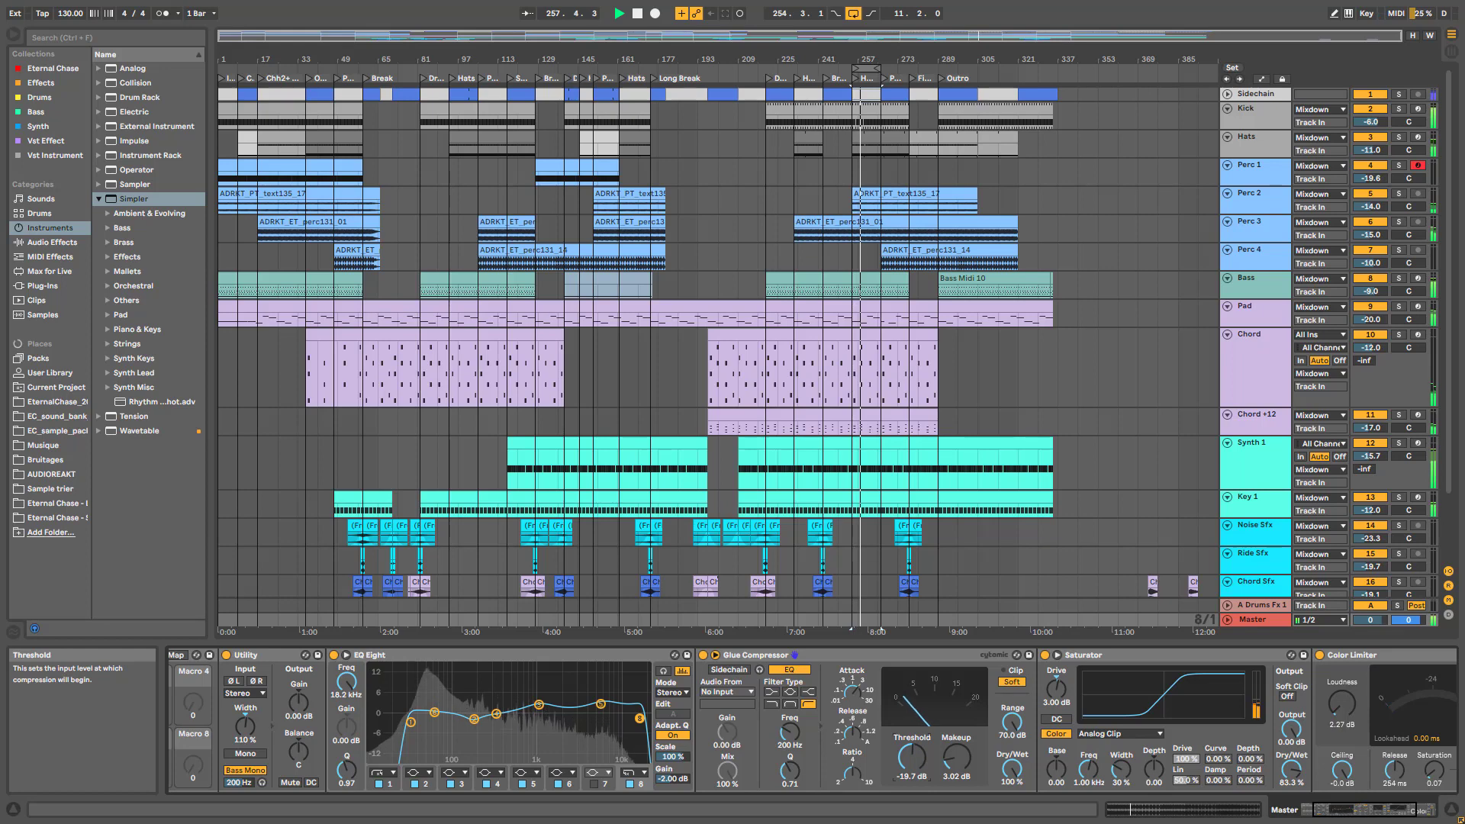
key(space)
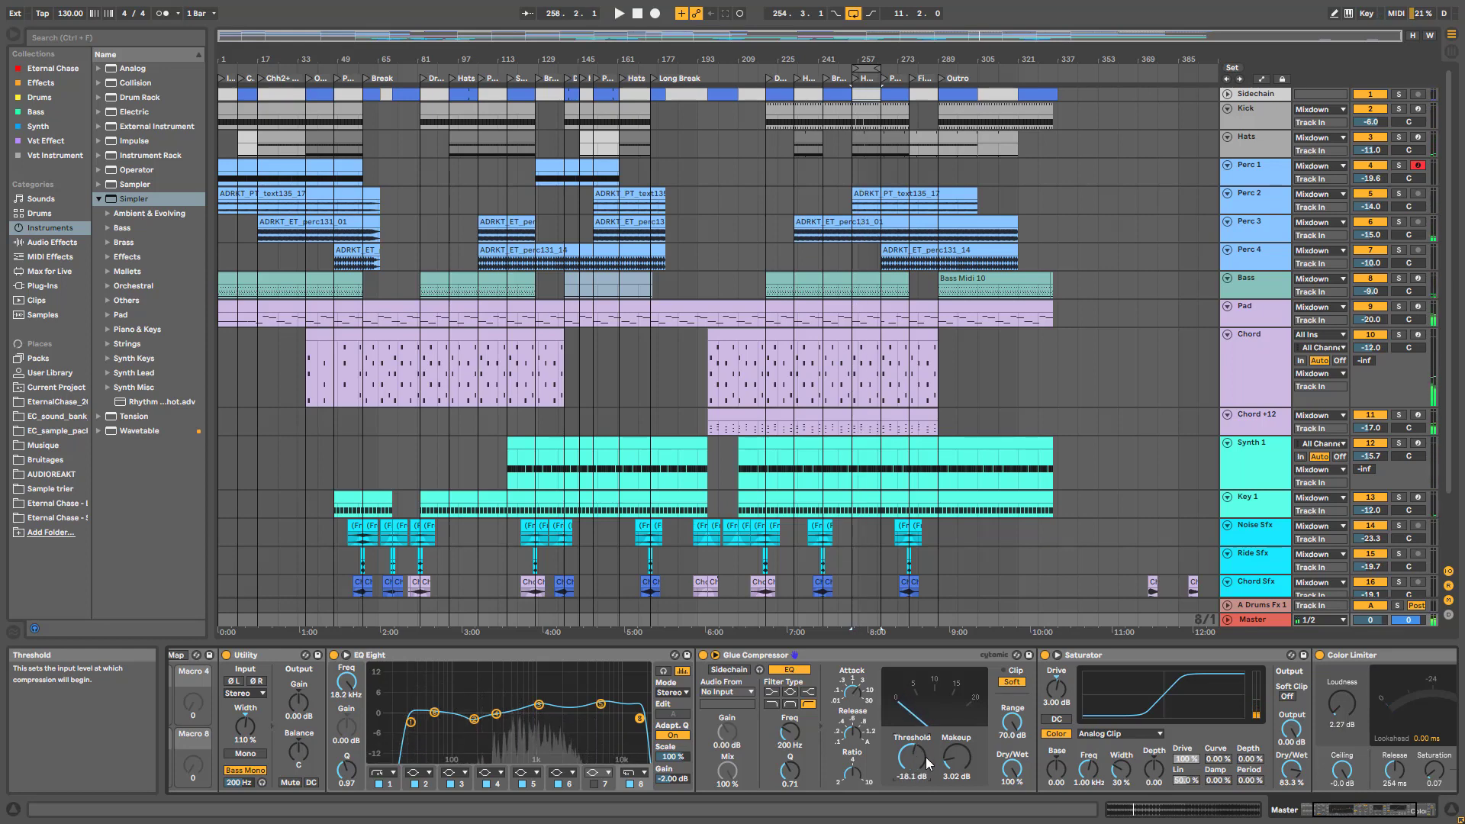
key(space)
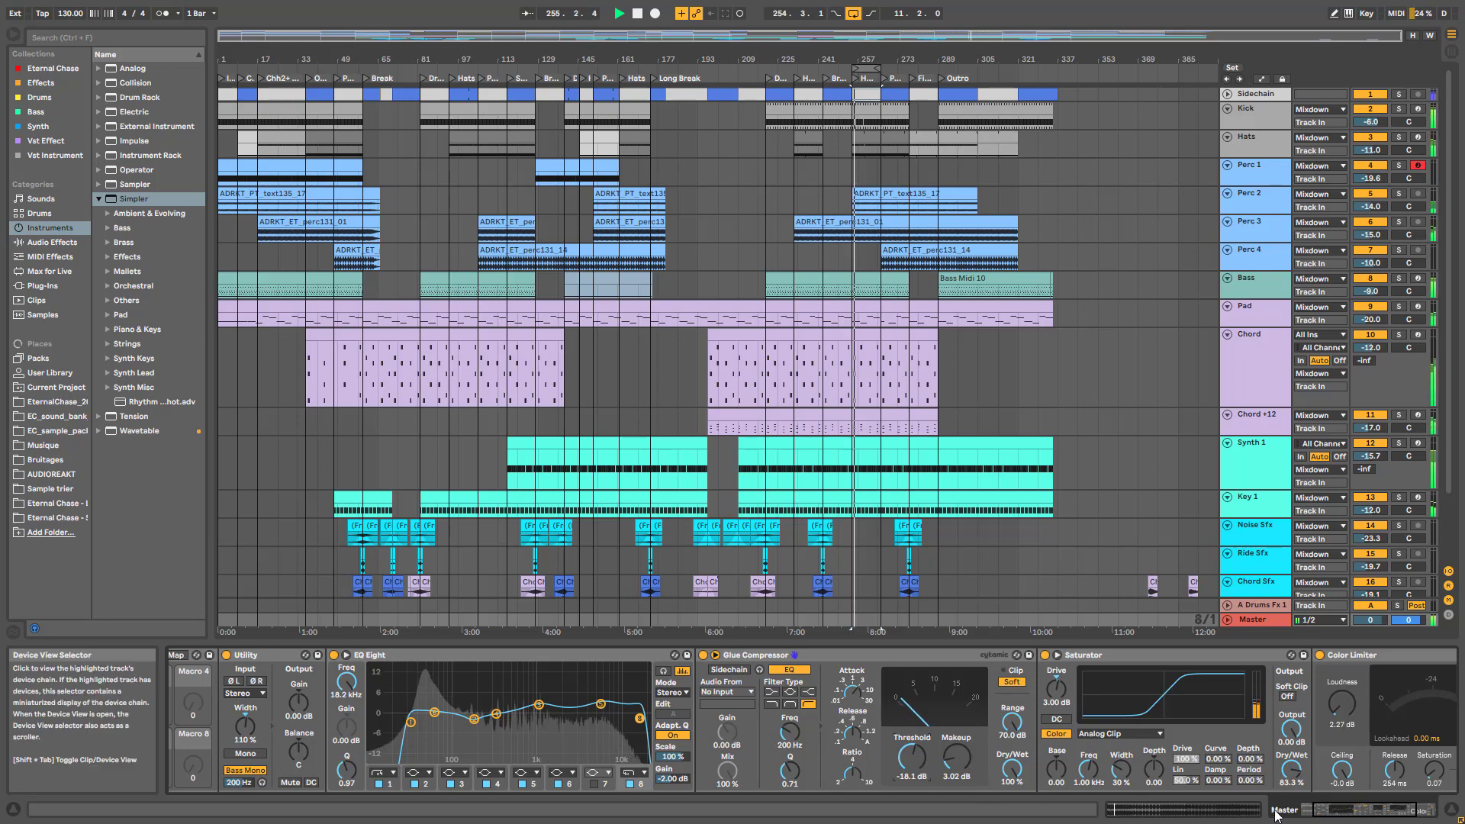
A/B the master Saturator during playback, leaving it on, and stop playback
click(1307, 810)
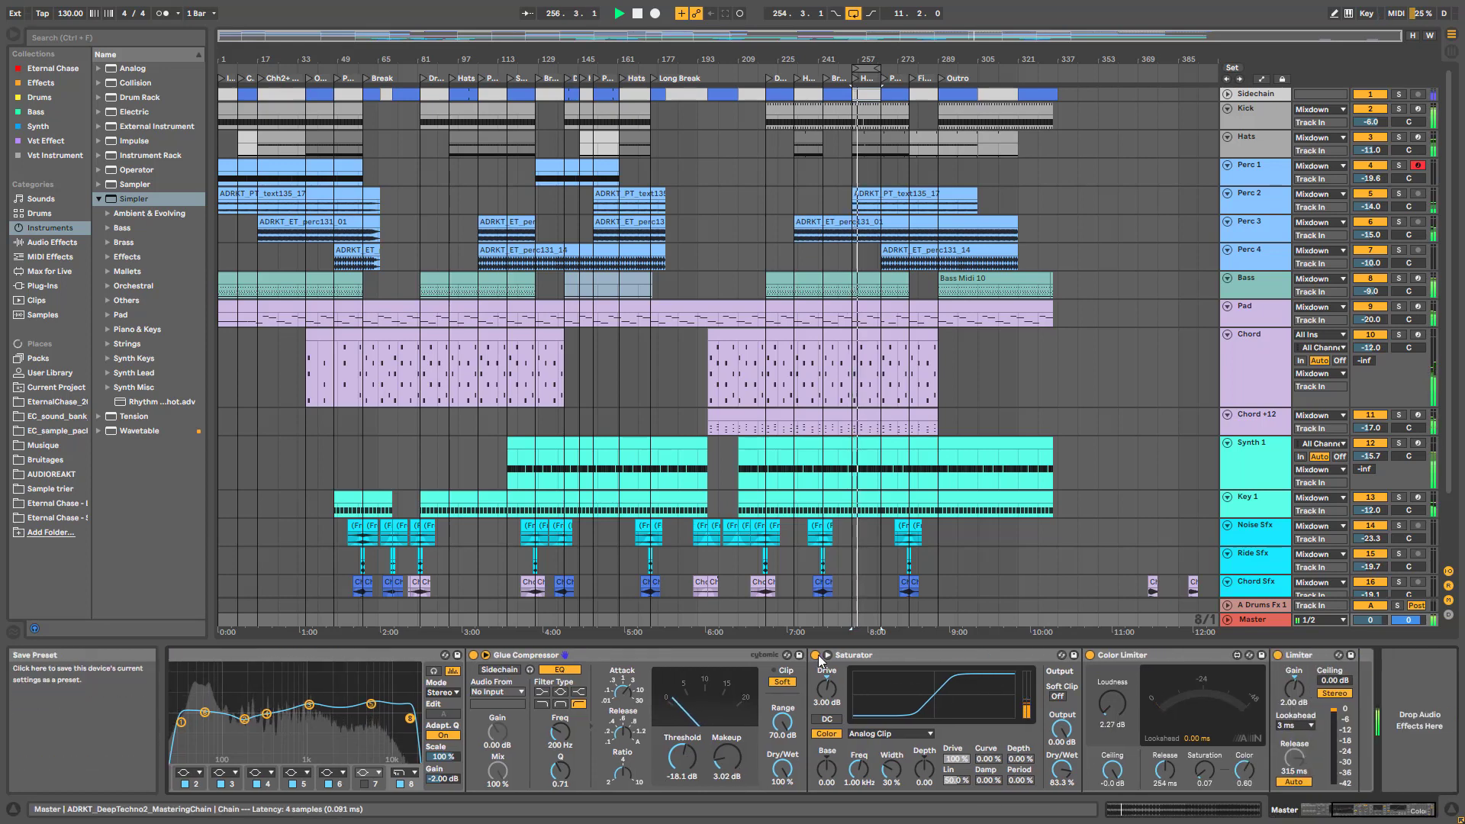
click(816, 655)
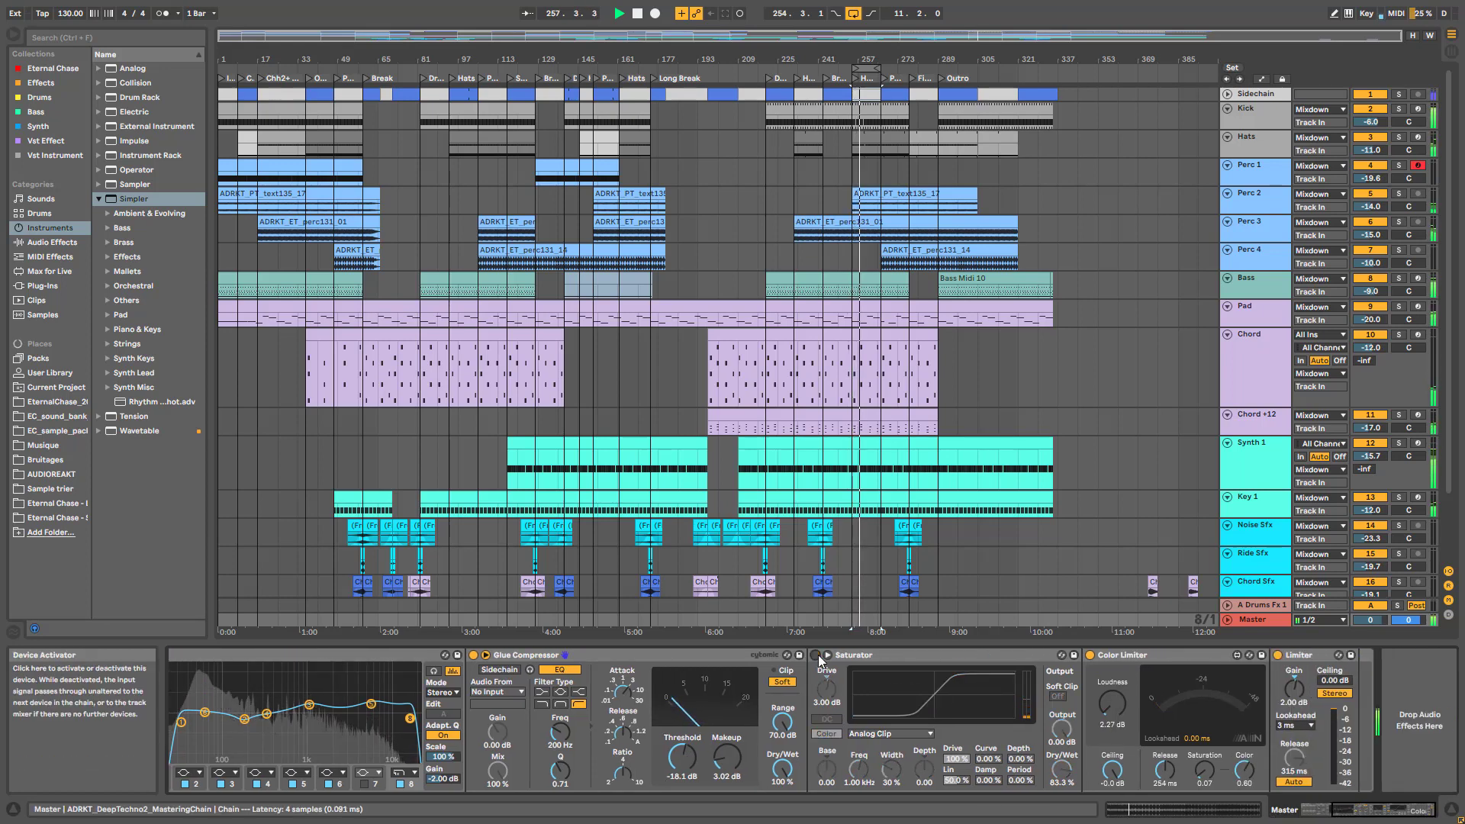
click(816, 655)
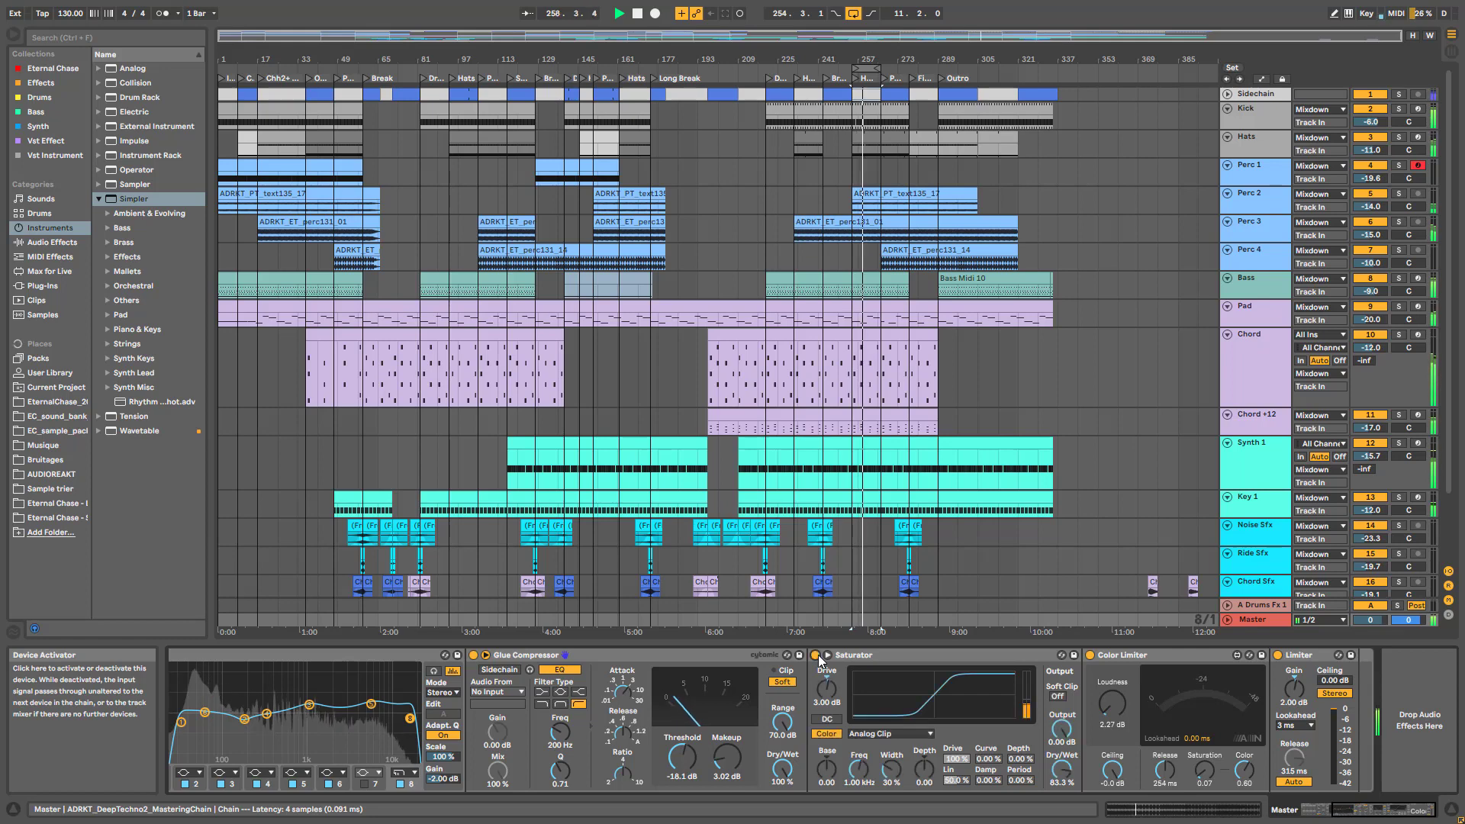
key(space)
click(873, 654)
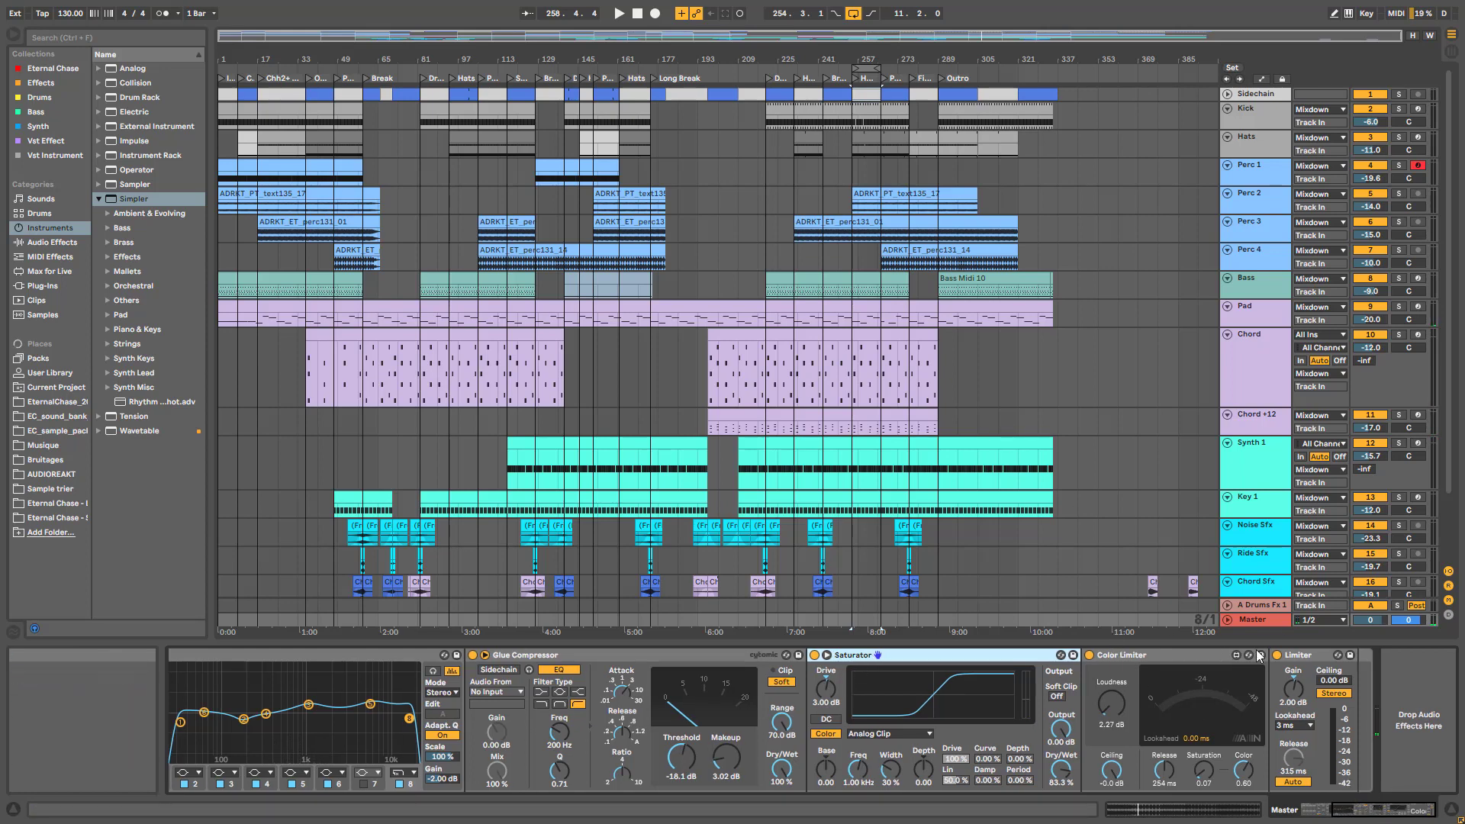
Compare the Color Limiter bypassed versus active over repeated playback, leaving it on
click(1152, 655)
click(1089, 654)
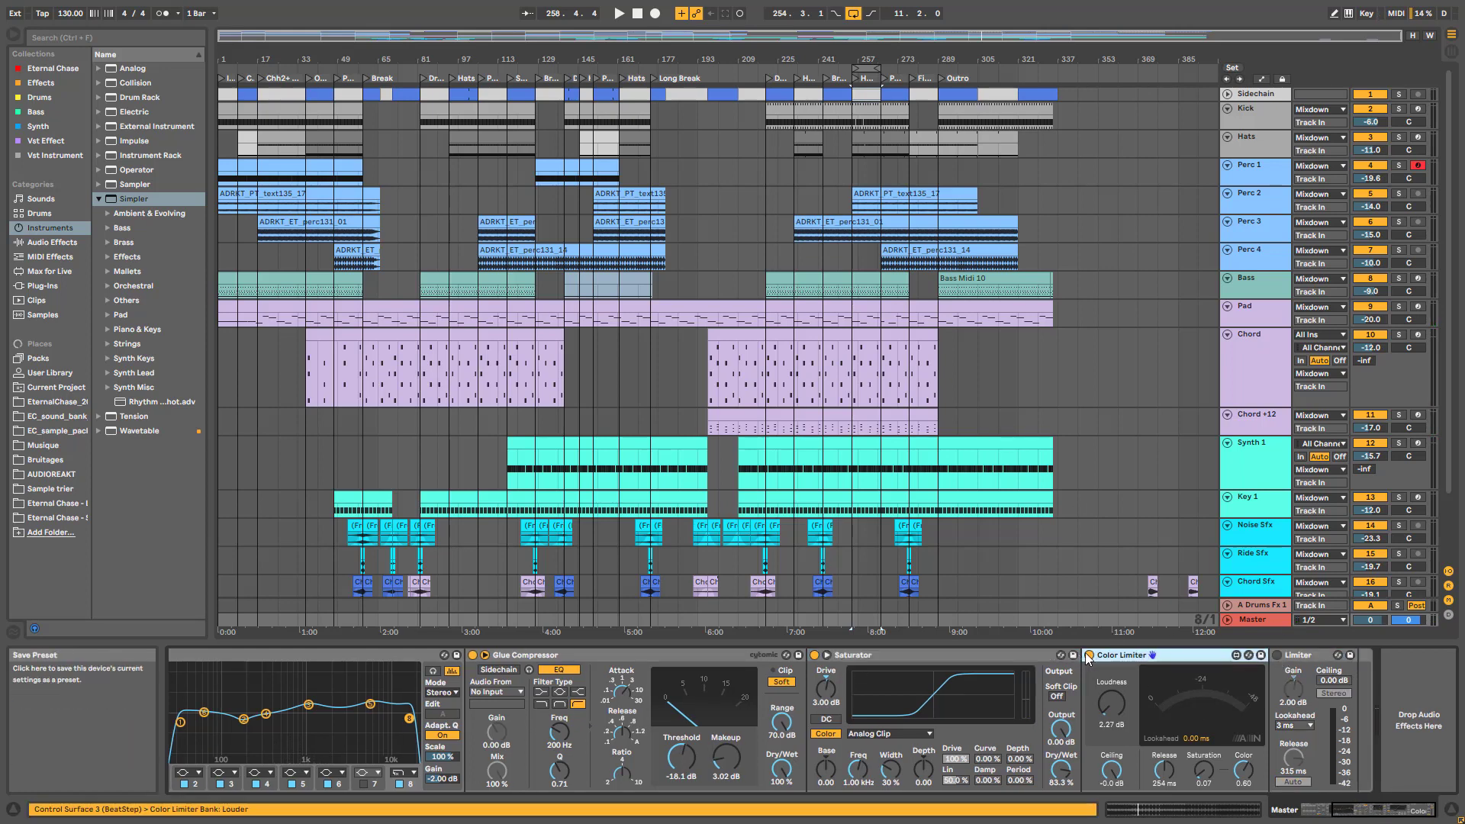
key(space)
click(1090, 655)
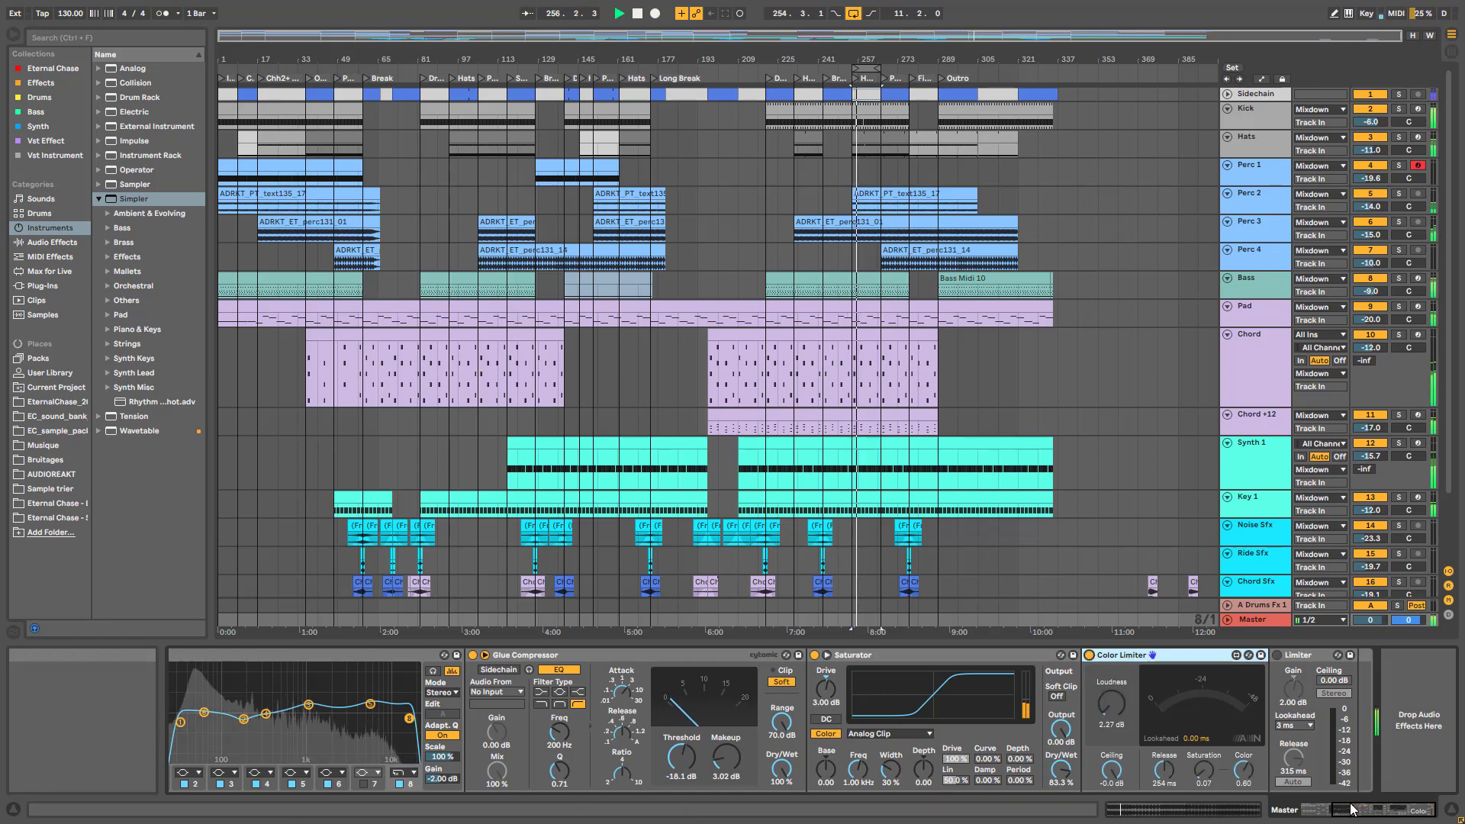
key(space)
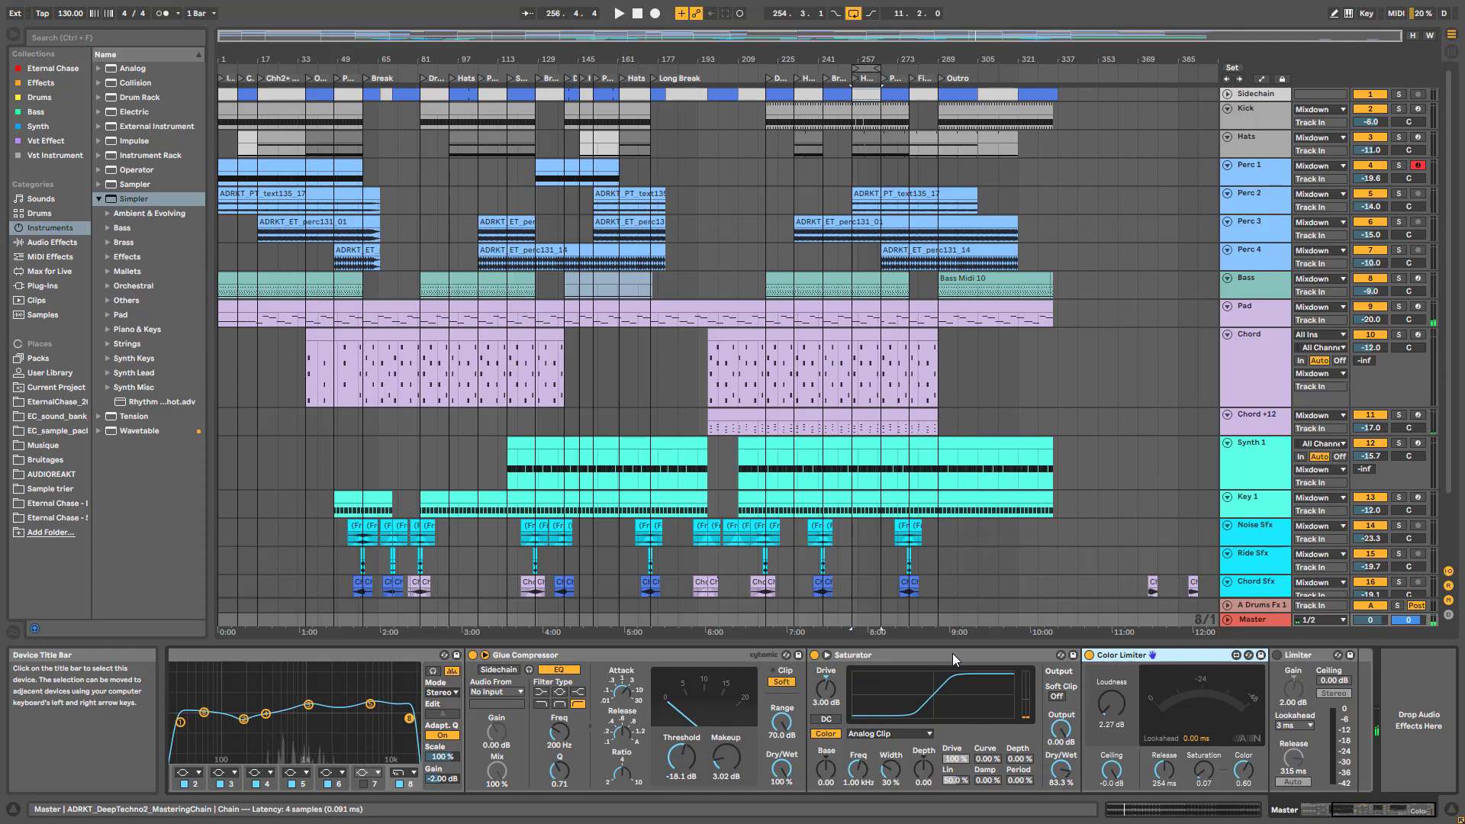
key(space)
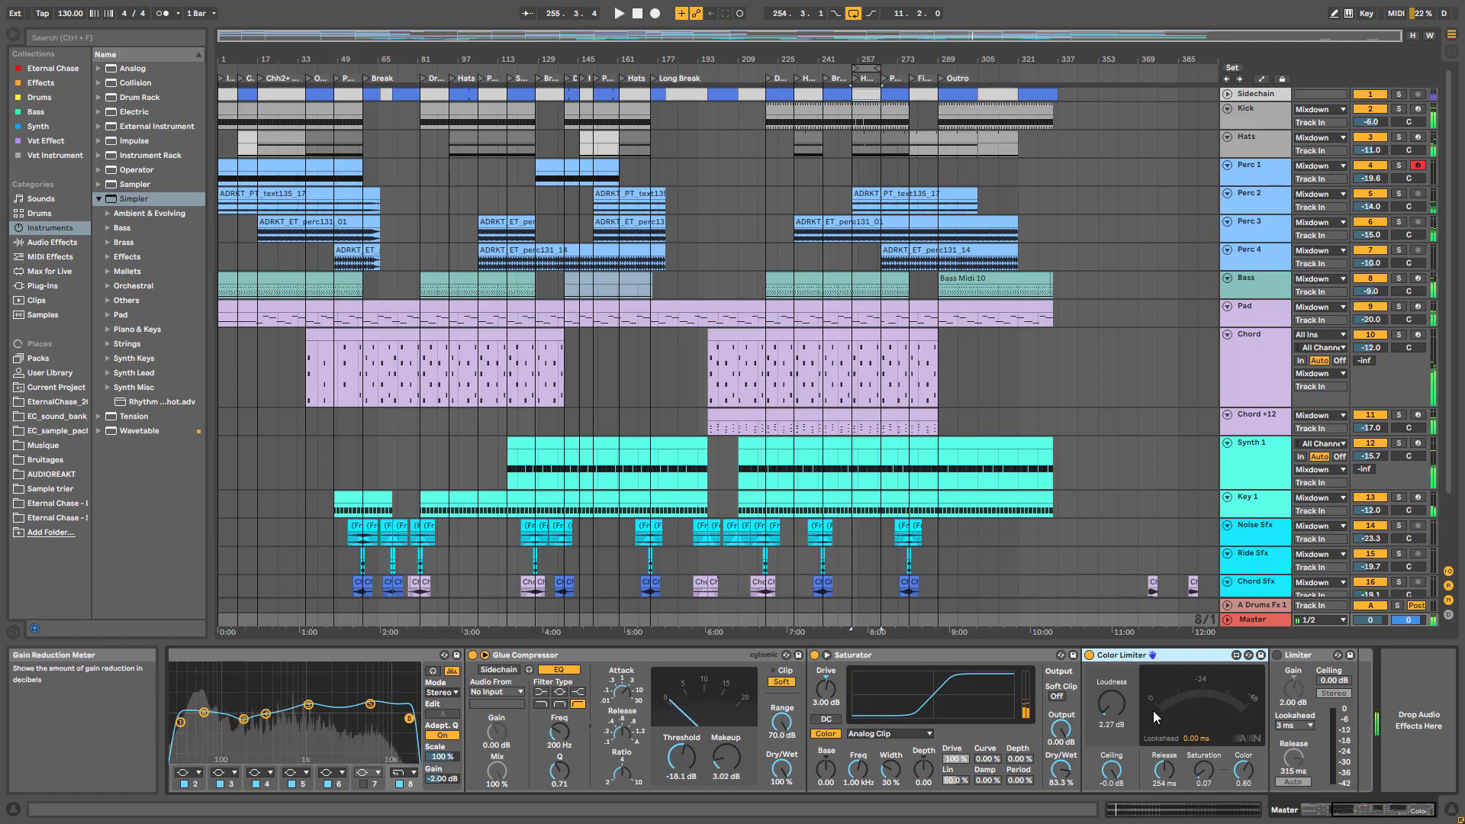
key(space)
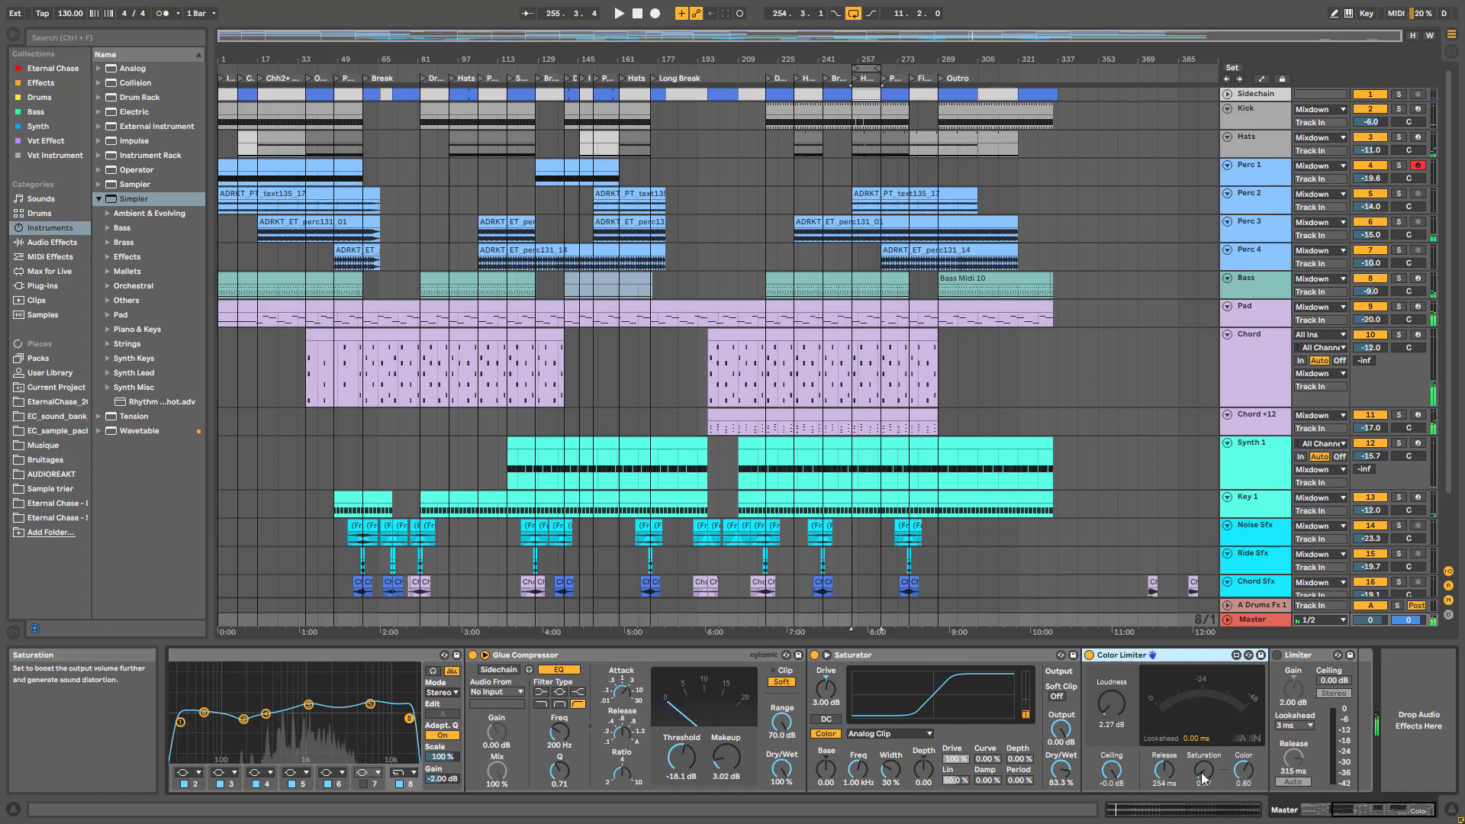
key(space)
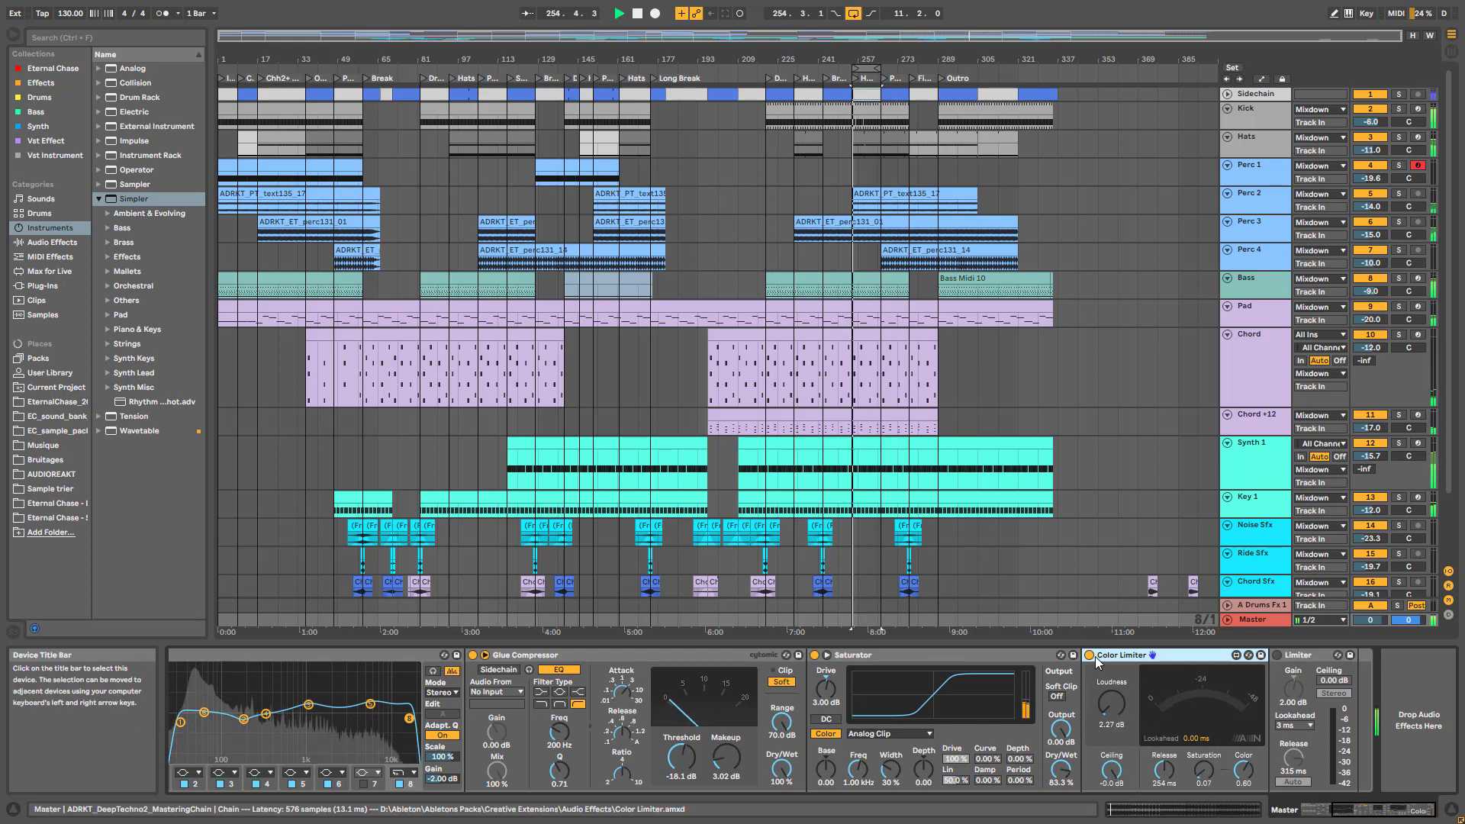
After a final comparison, bypass the Limiter, Color Limiter and Saturator and stop playback
click(1091, 657)
click(1091, 657)
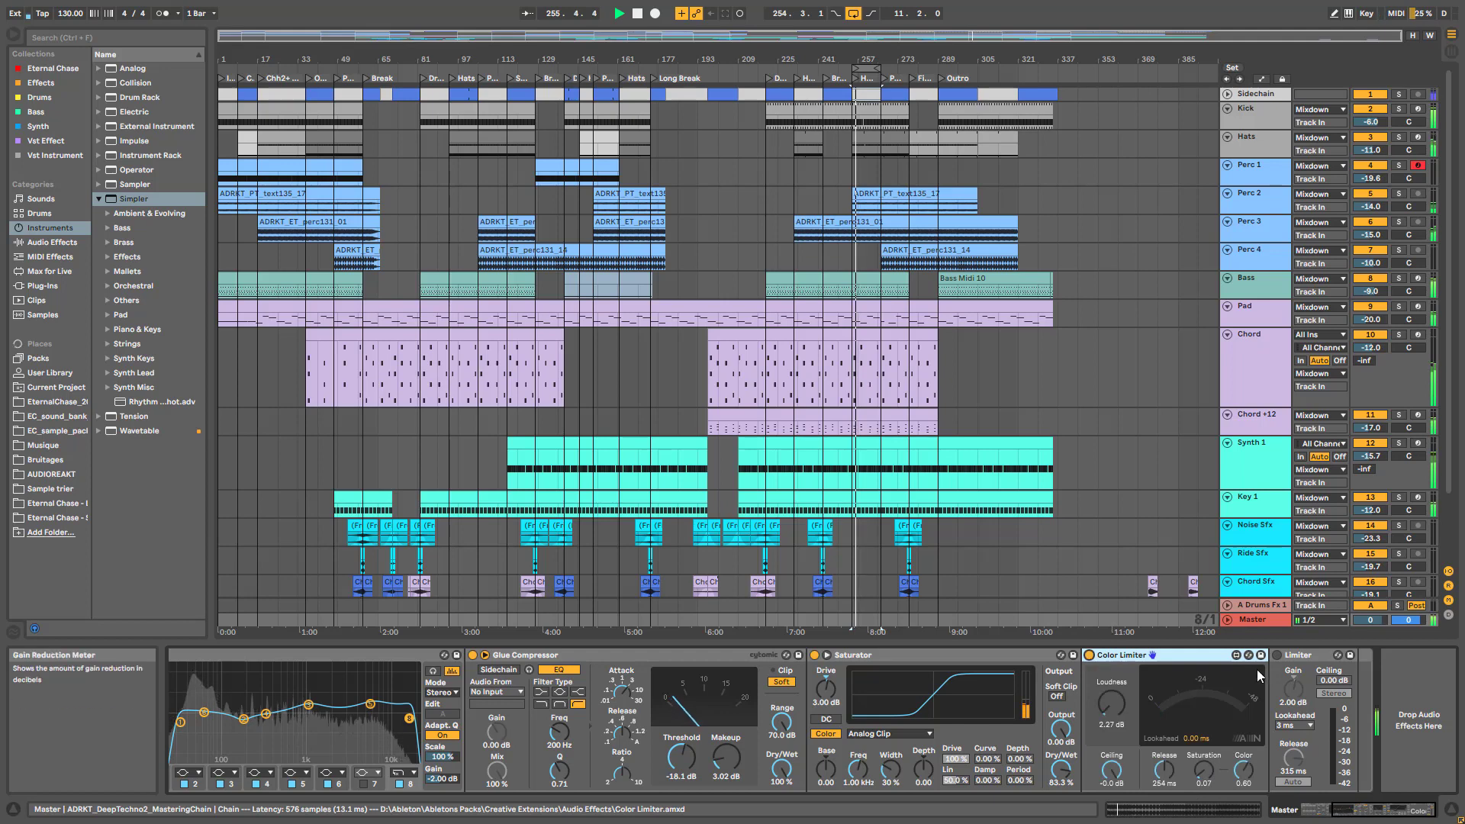
click(1277, 657)
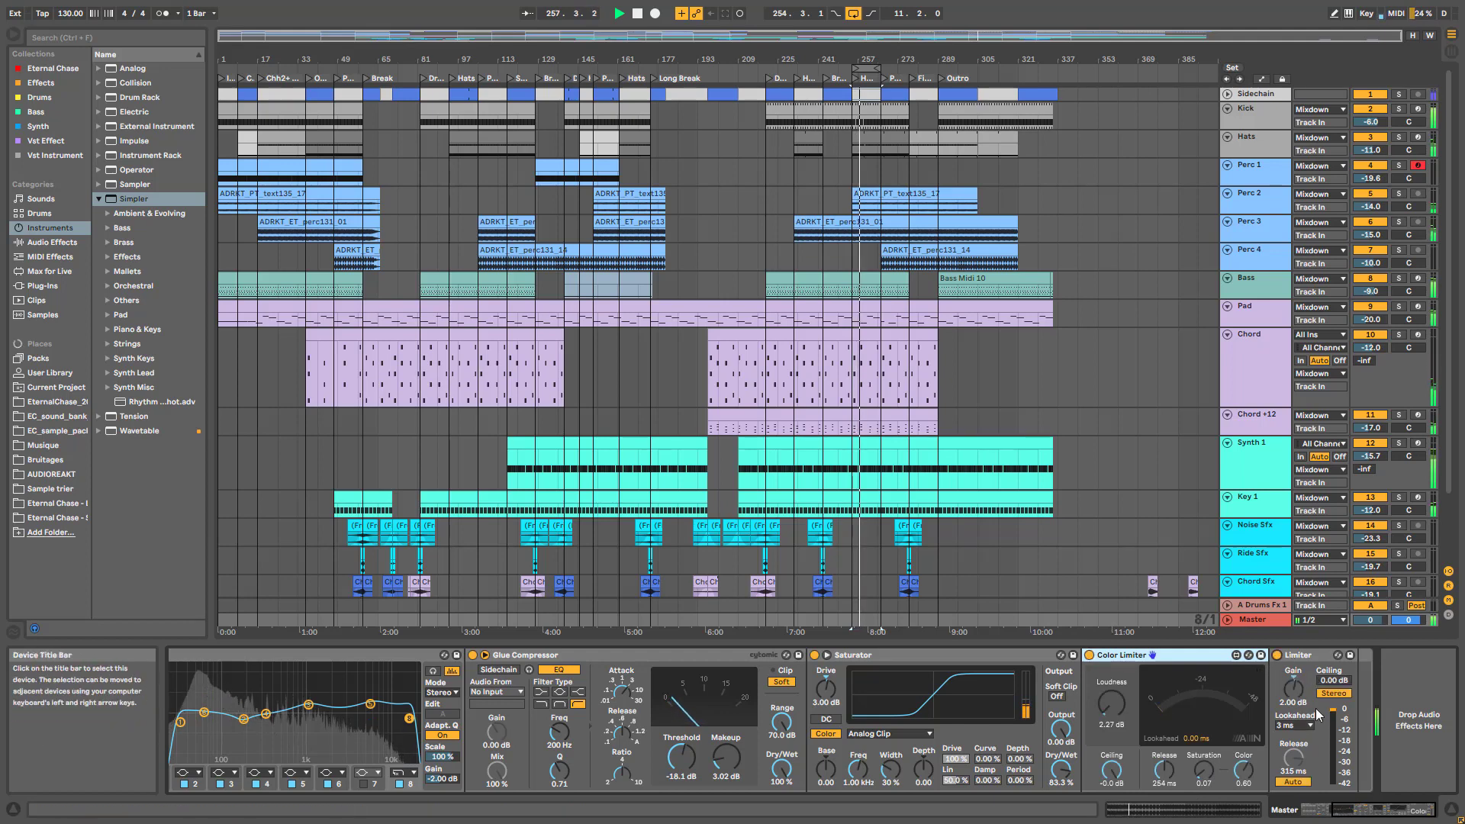
click(1279, 656)
click(1090, 655)
key(space)
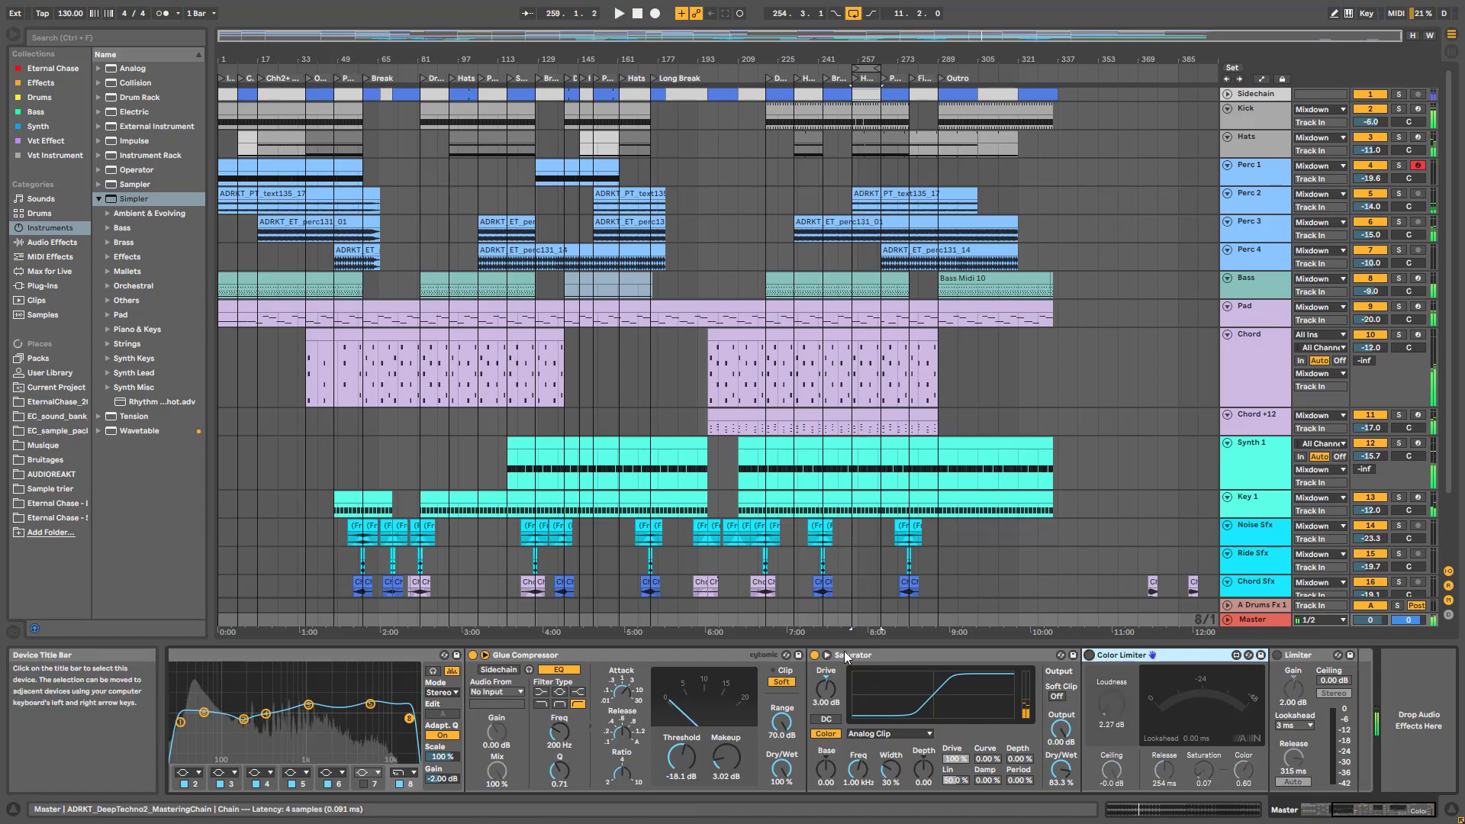
click(814, 654)
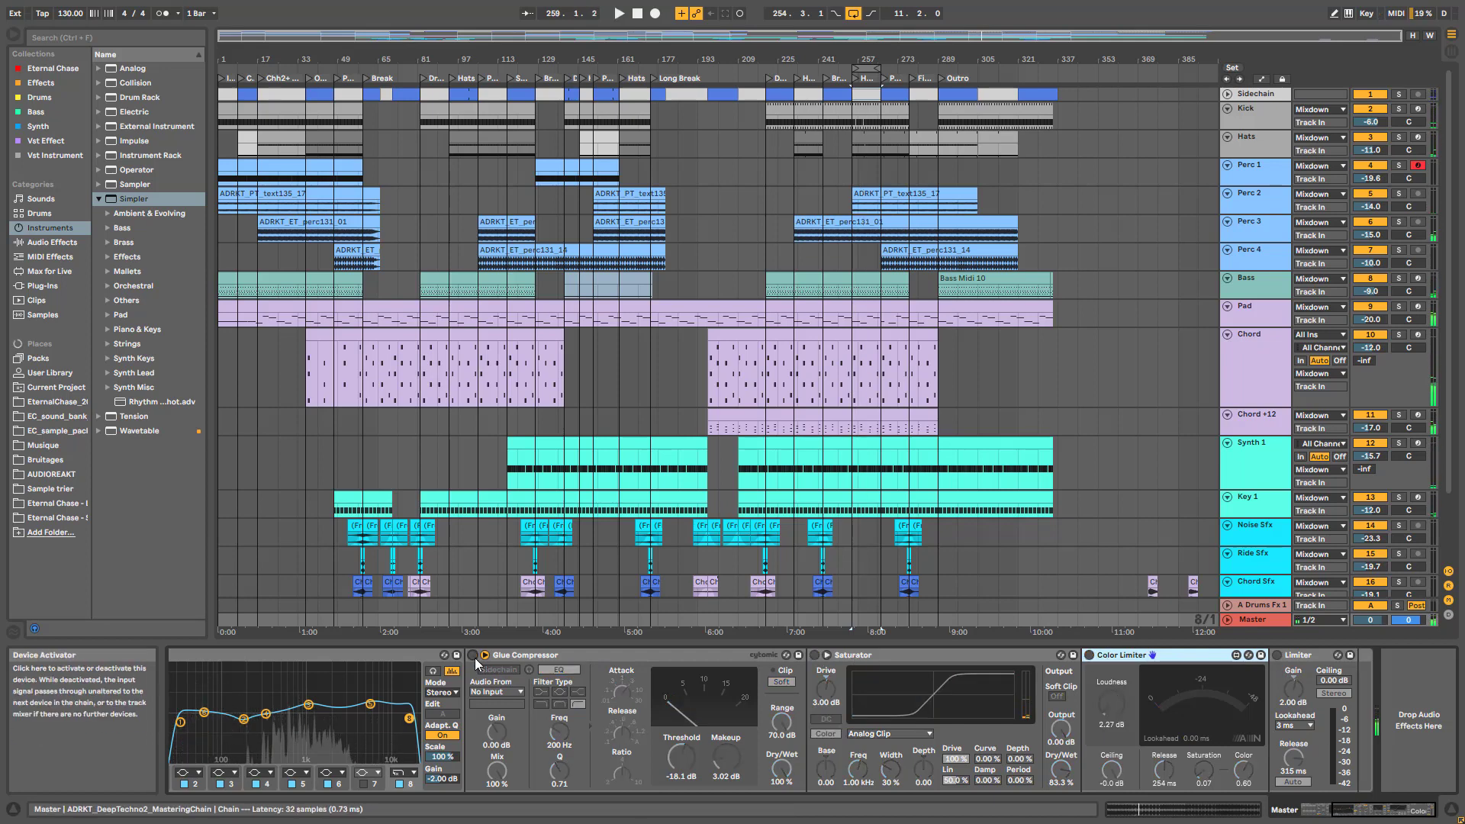
drag(1366, 810, 1325, 819)
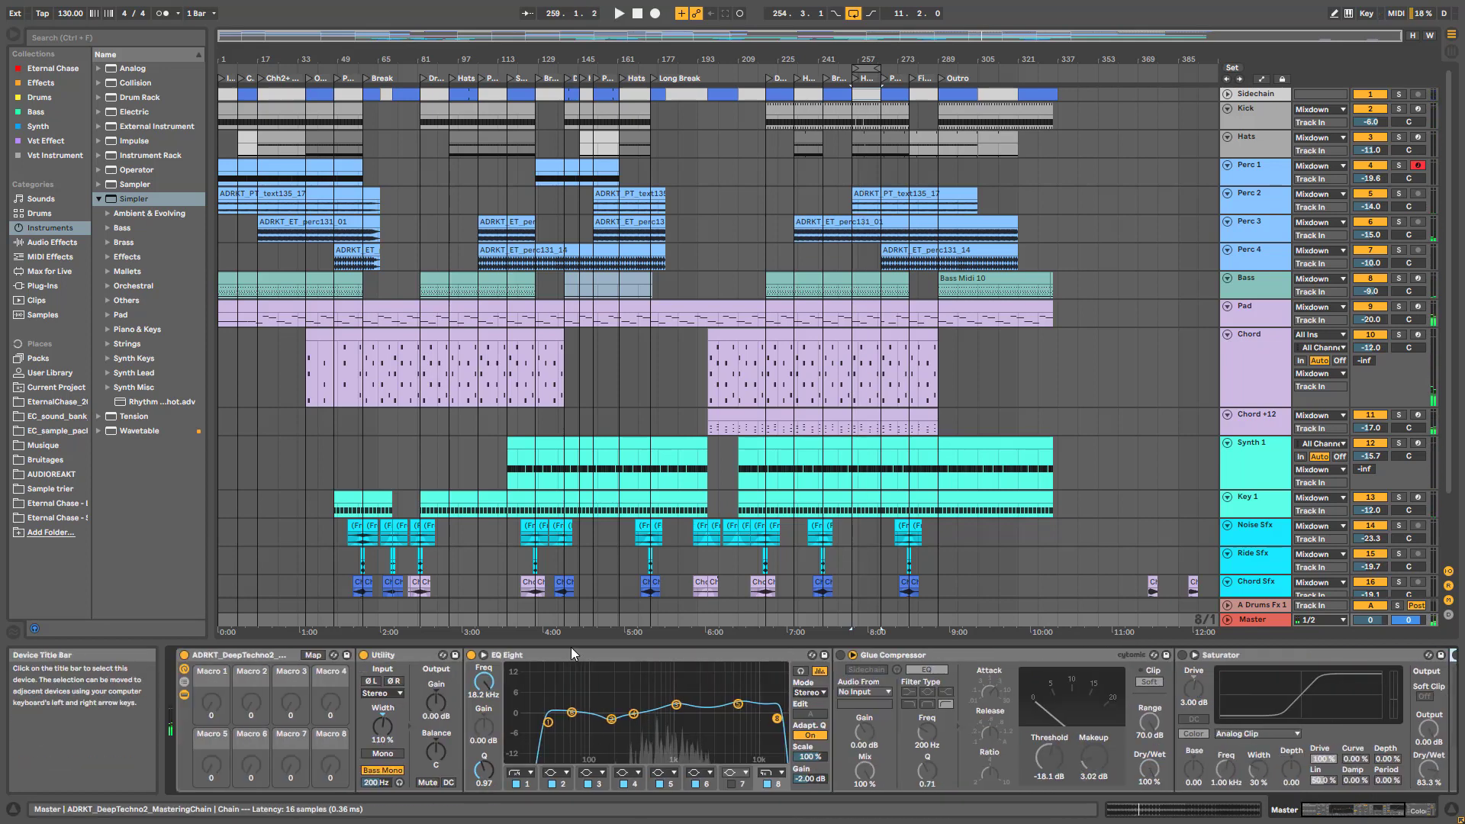
Re-enable EQ Eight, Utility, Glue Compressor and Saturator on the master chain during playback
click(471, 654)
key(space)
click(364, 655)
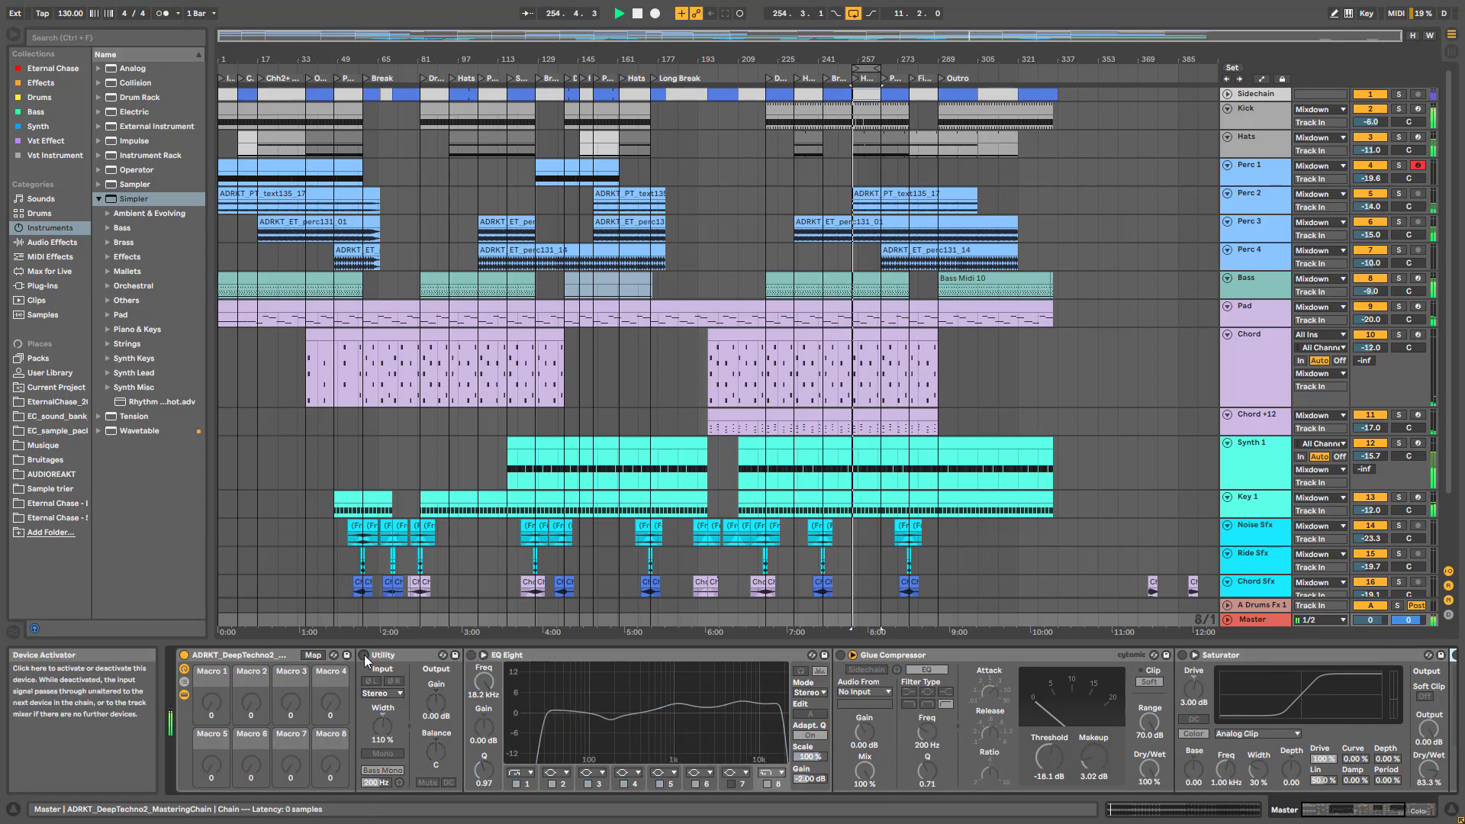
click(364, 655)
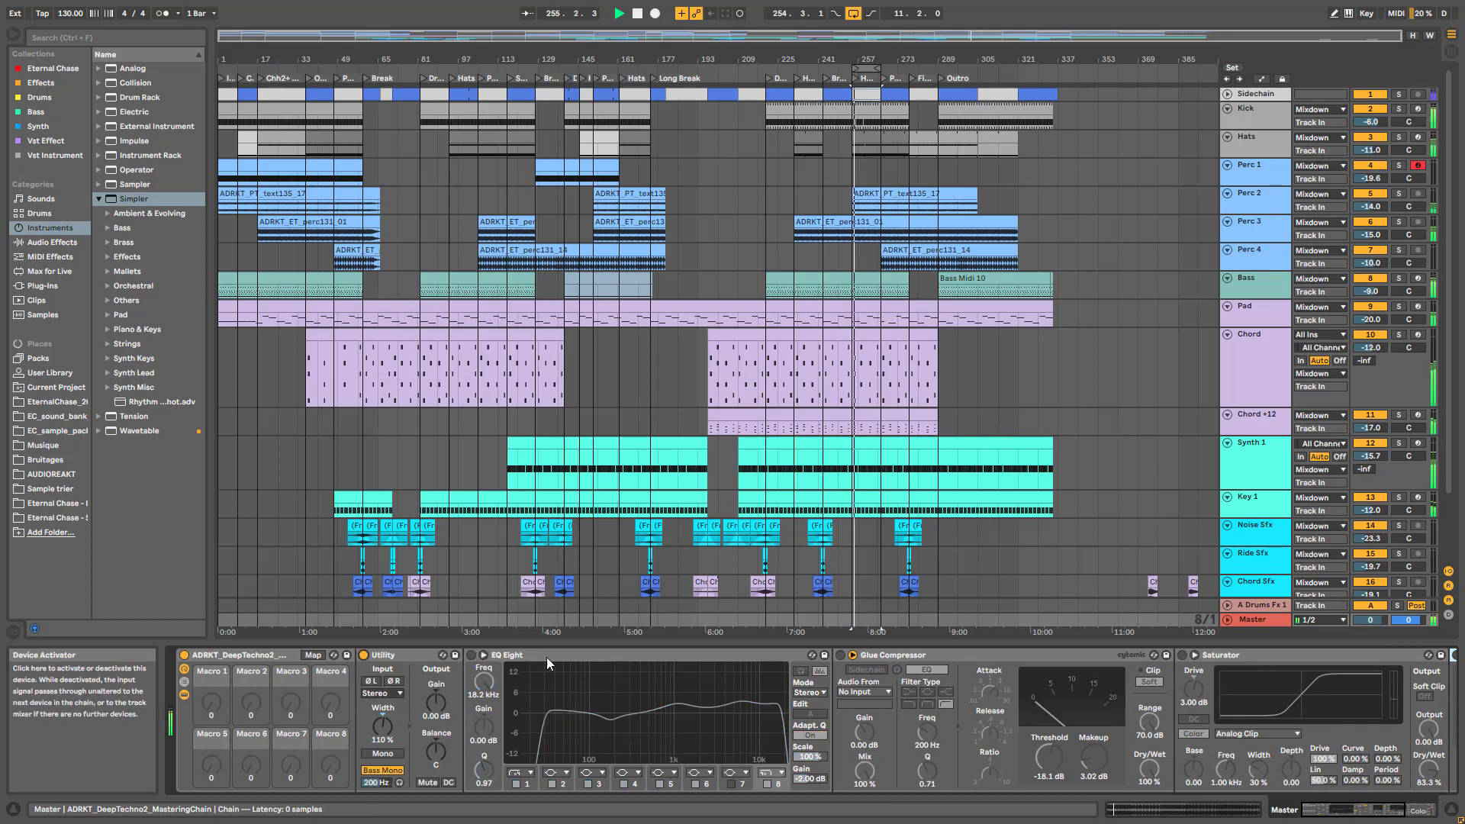
click(471, 655)
click(883, 670)
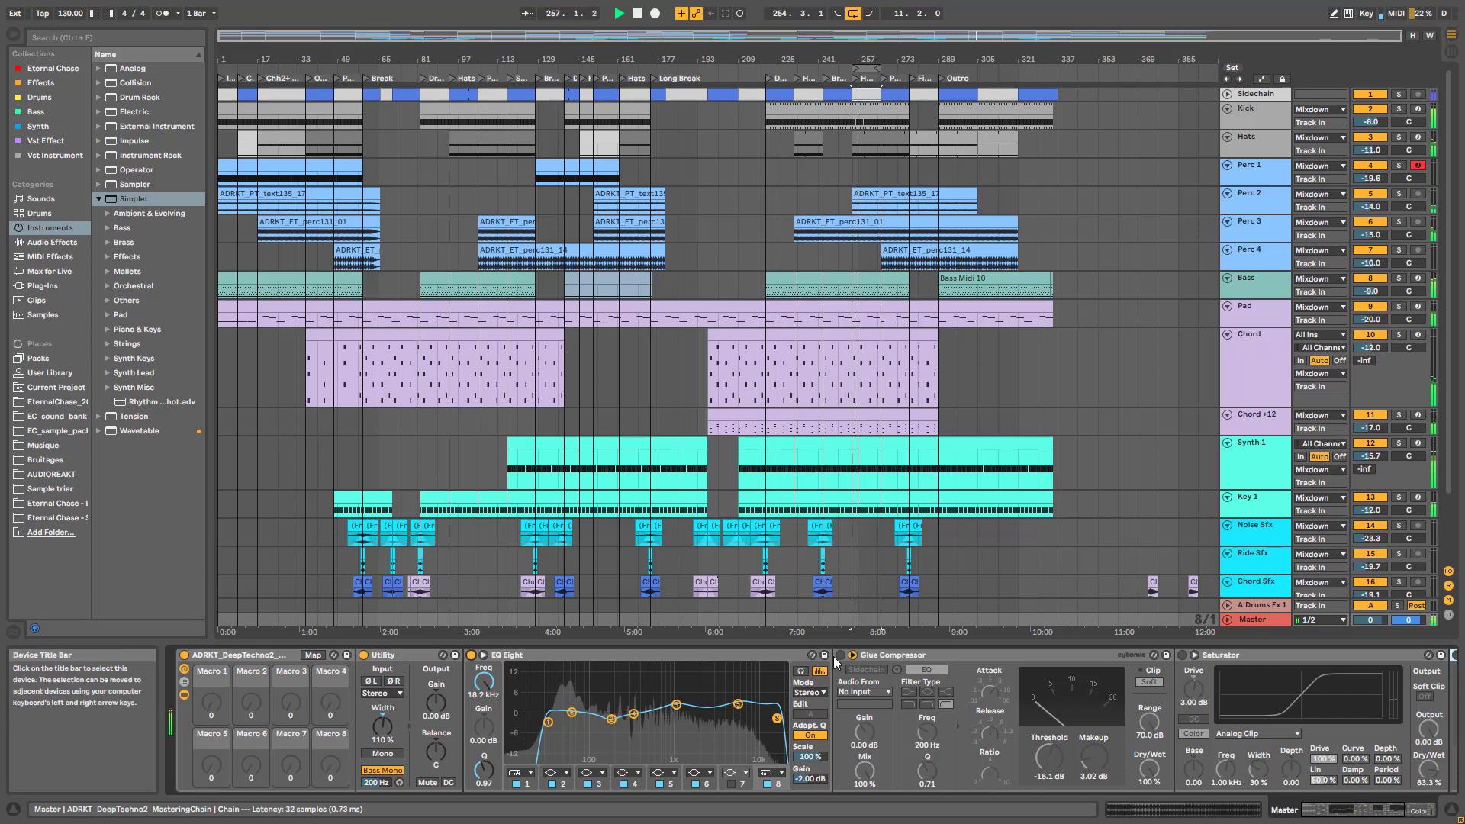
click(1149, 681)
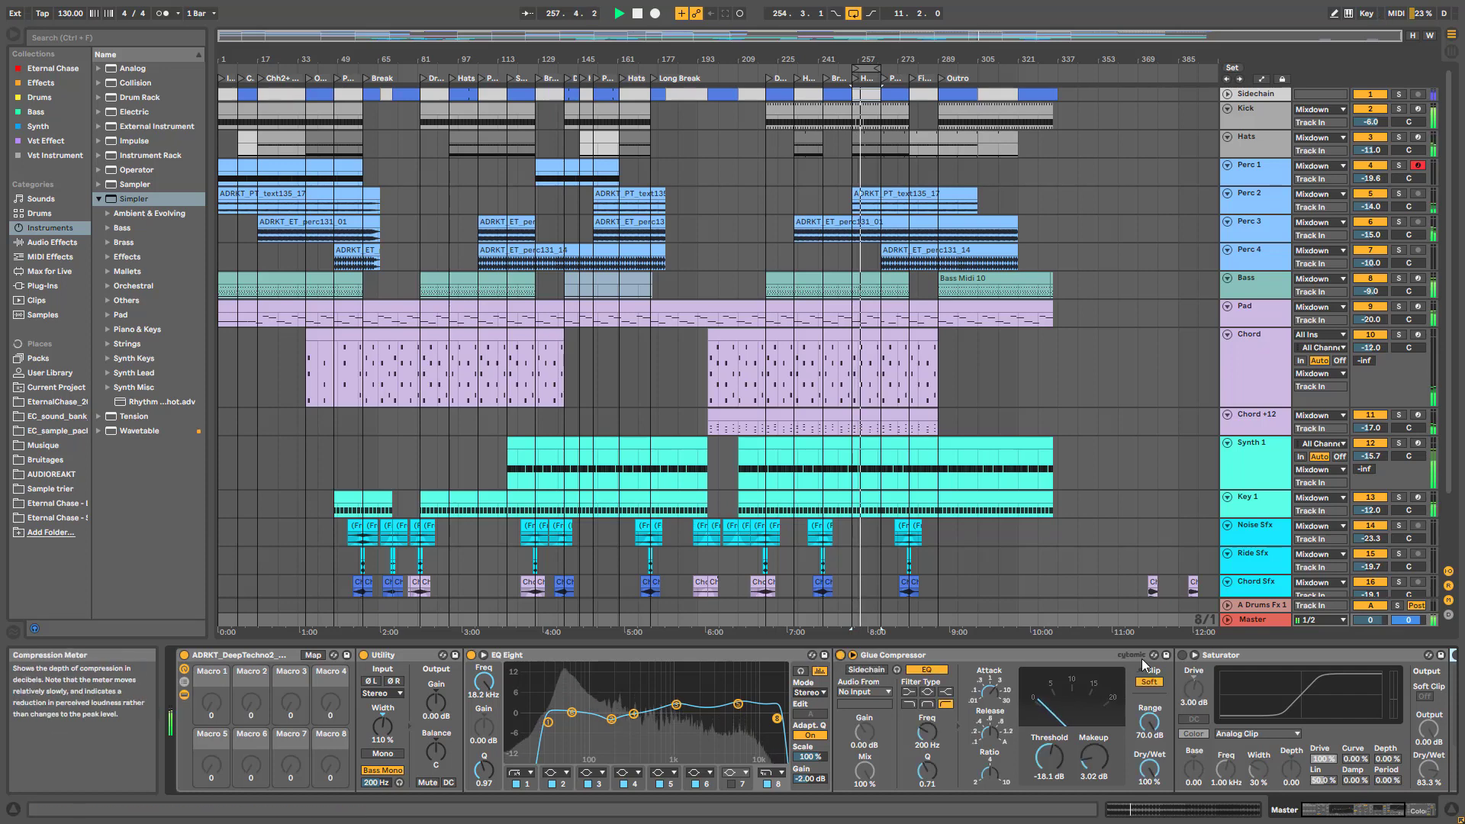
click(1182, 655)
Switch the Color Limiter and Limiter back on and stop playback
click(1332, 810)
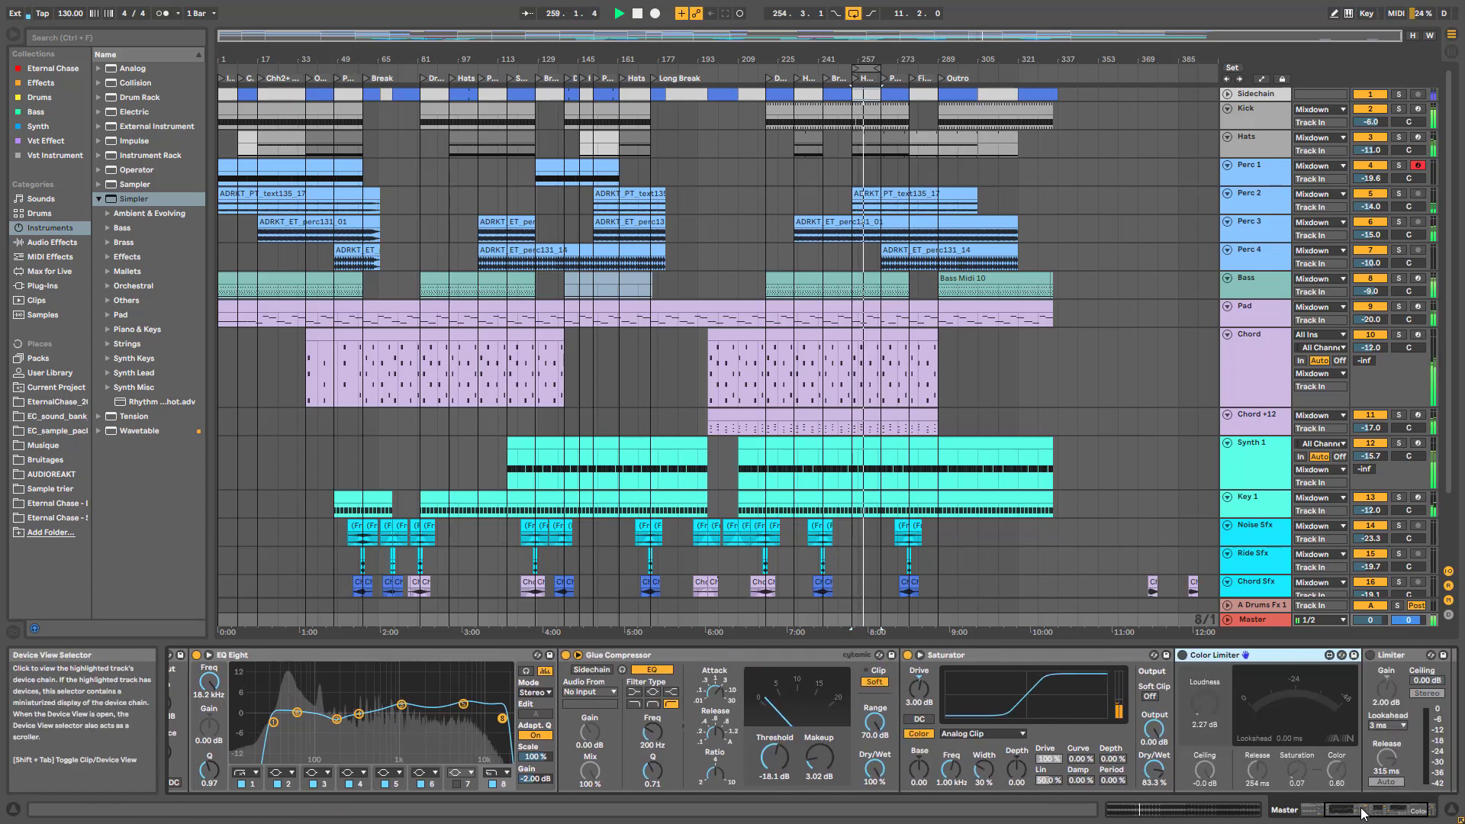
click(1089, 655)
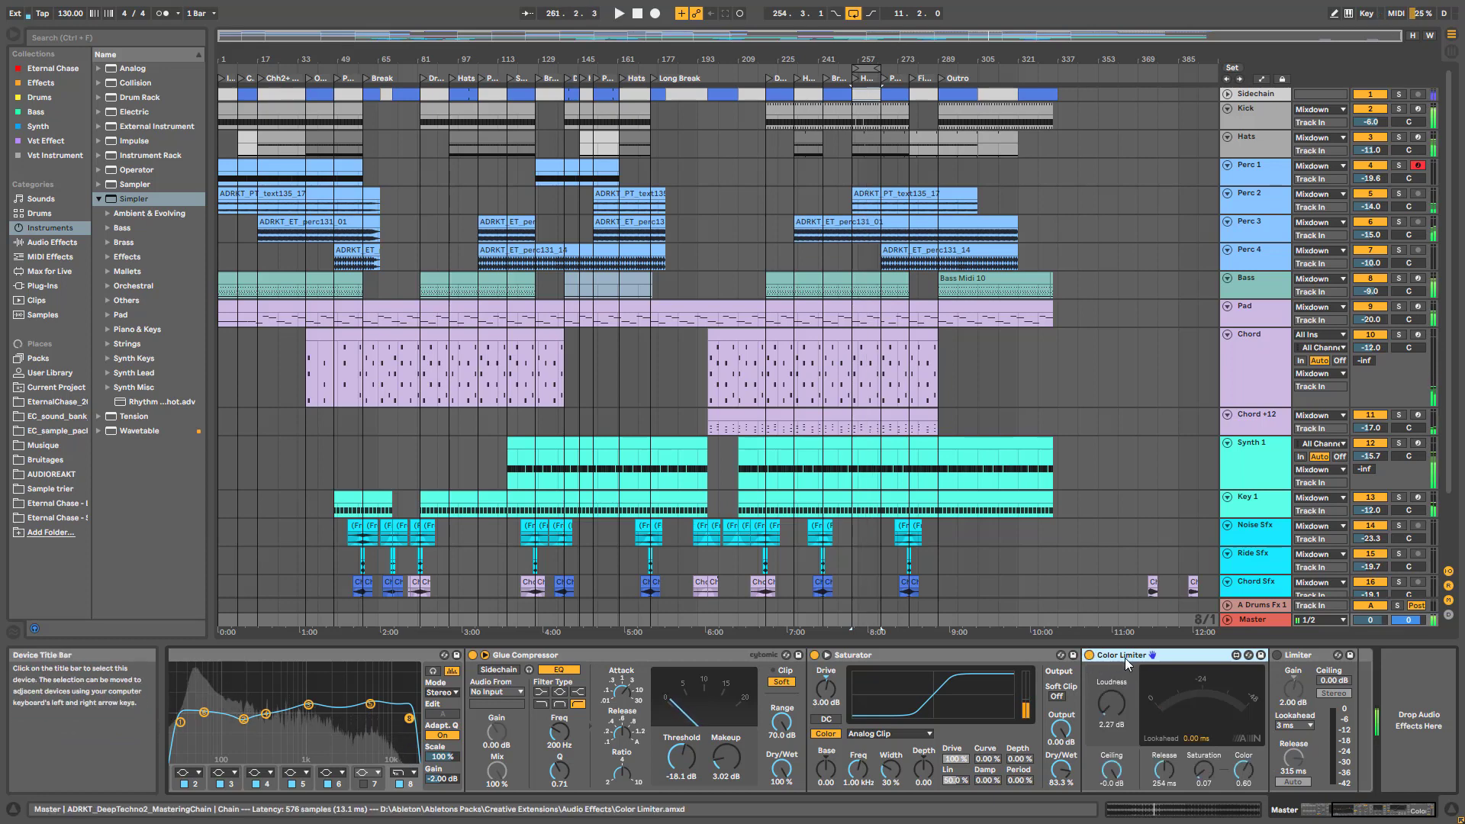
key(space)
key(space)
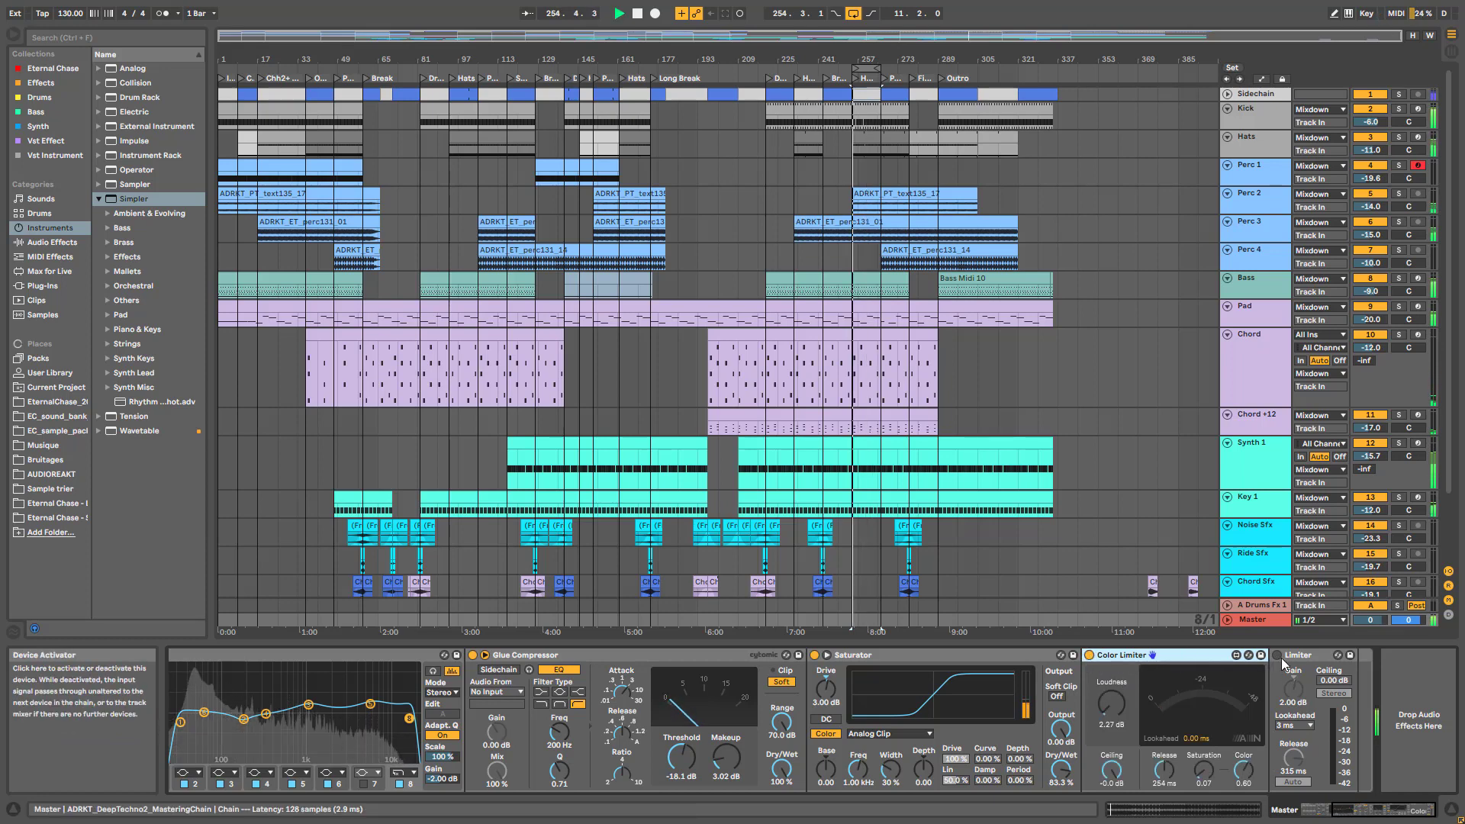
click(1276, 656)
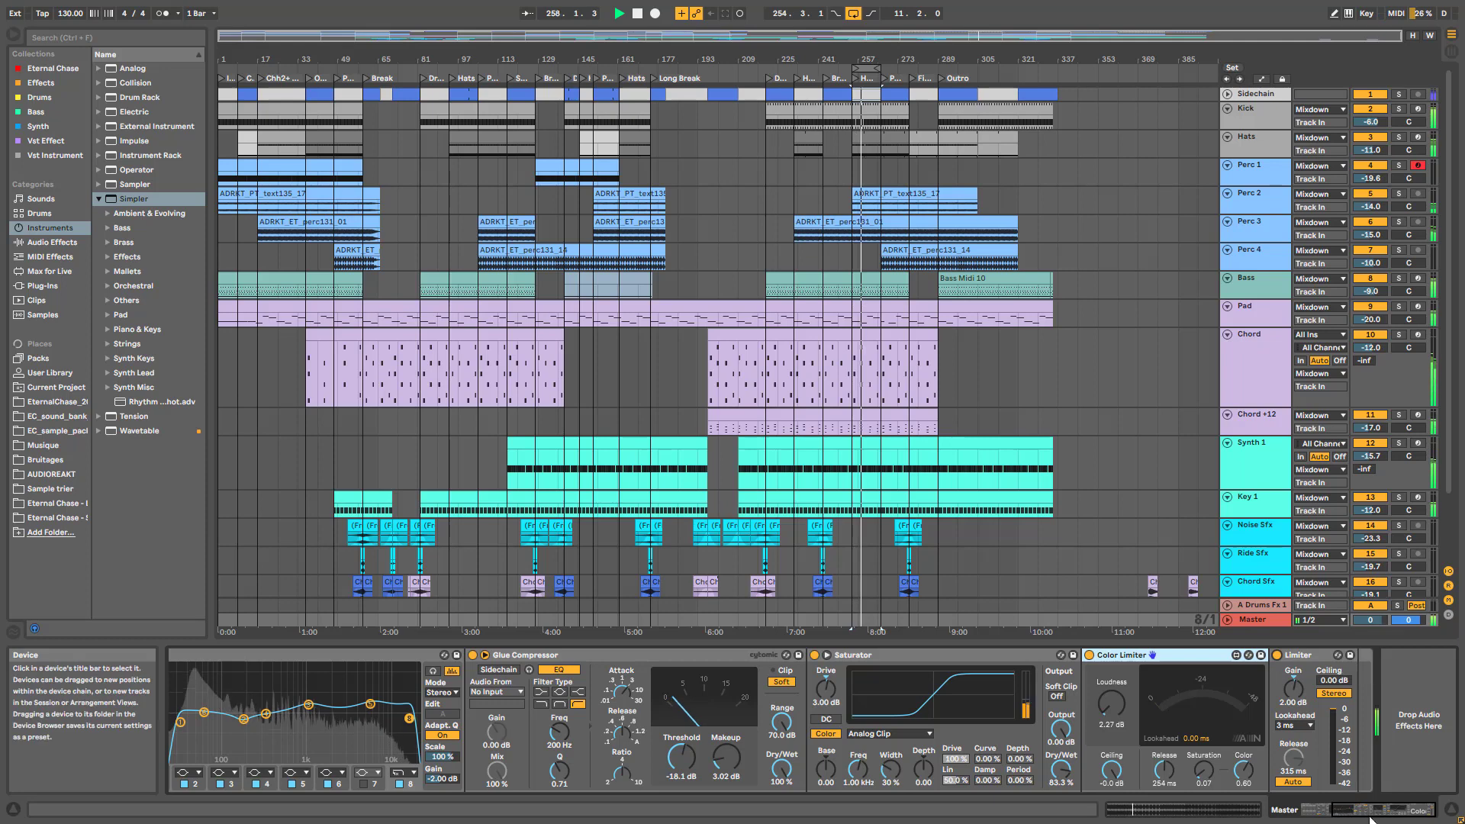
drag(1392, 816, 1027, 795)
key(space)
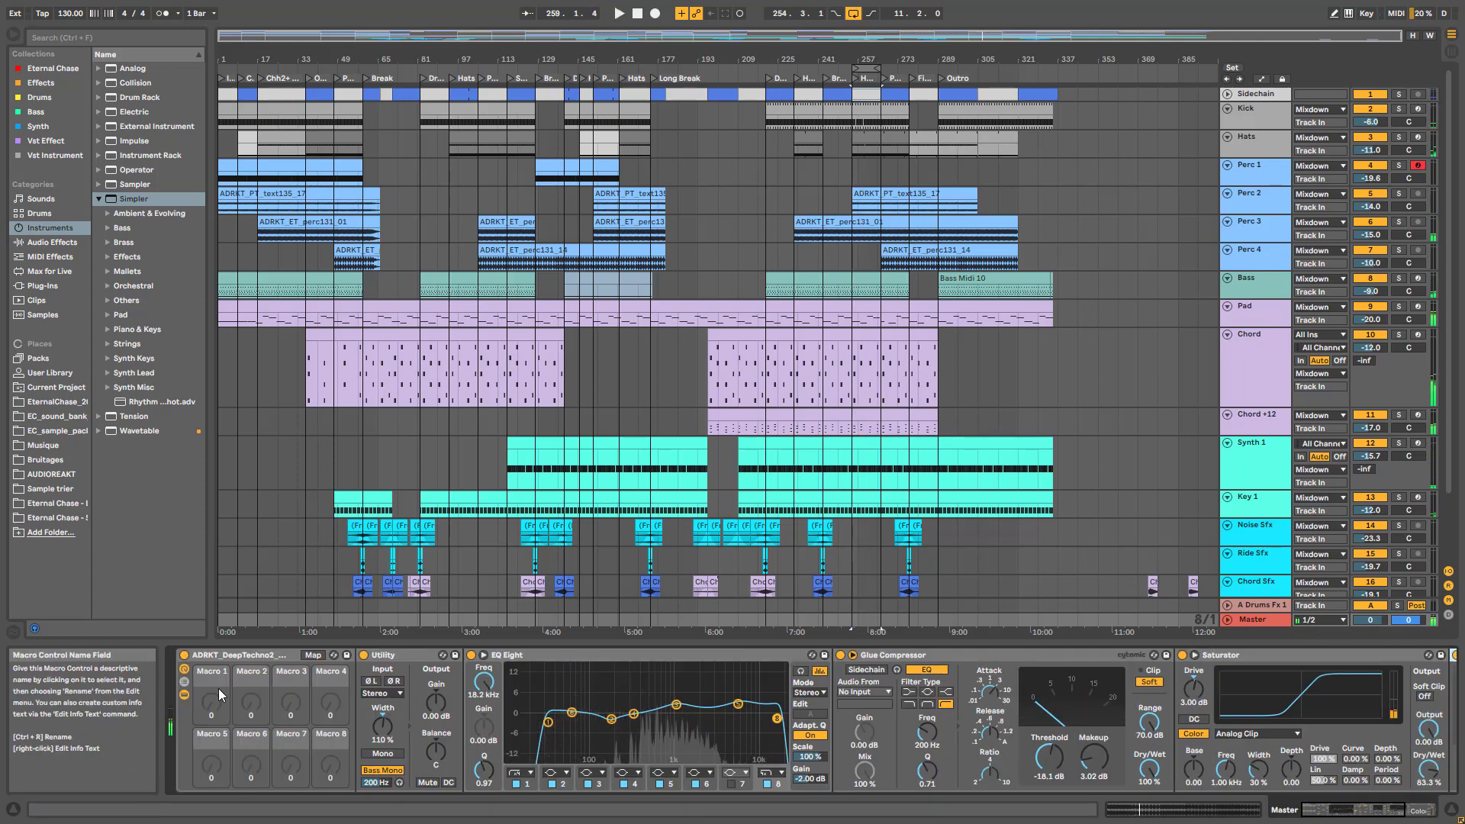
Collapse the rack's device chain and set the Master track's start point at bar 161
click(184, 694)
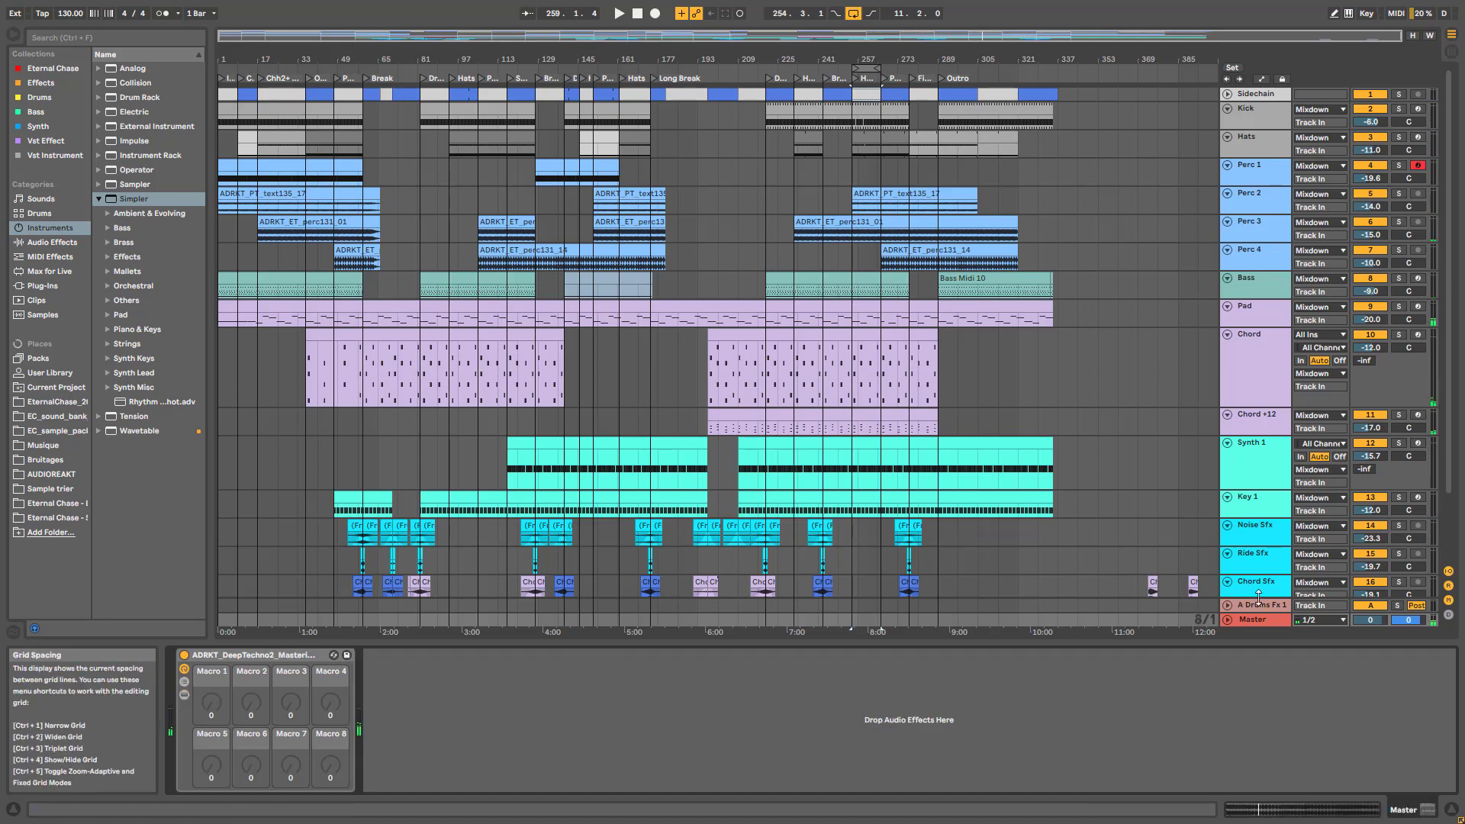
scroll(1129, 534, down, 4)
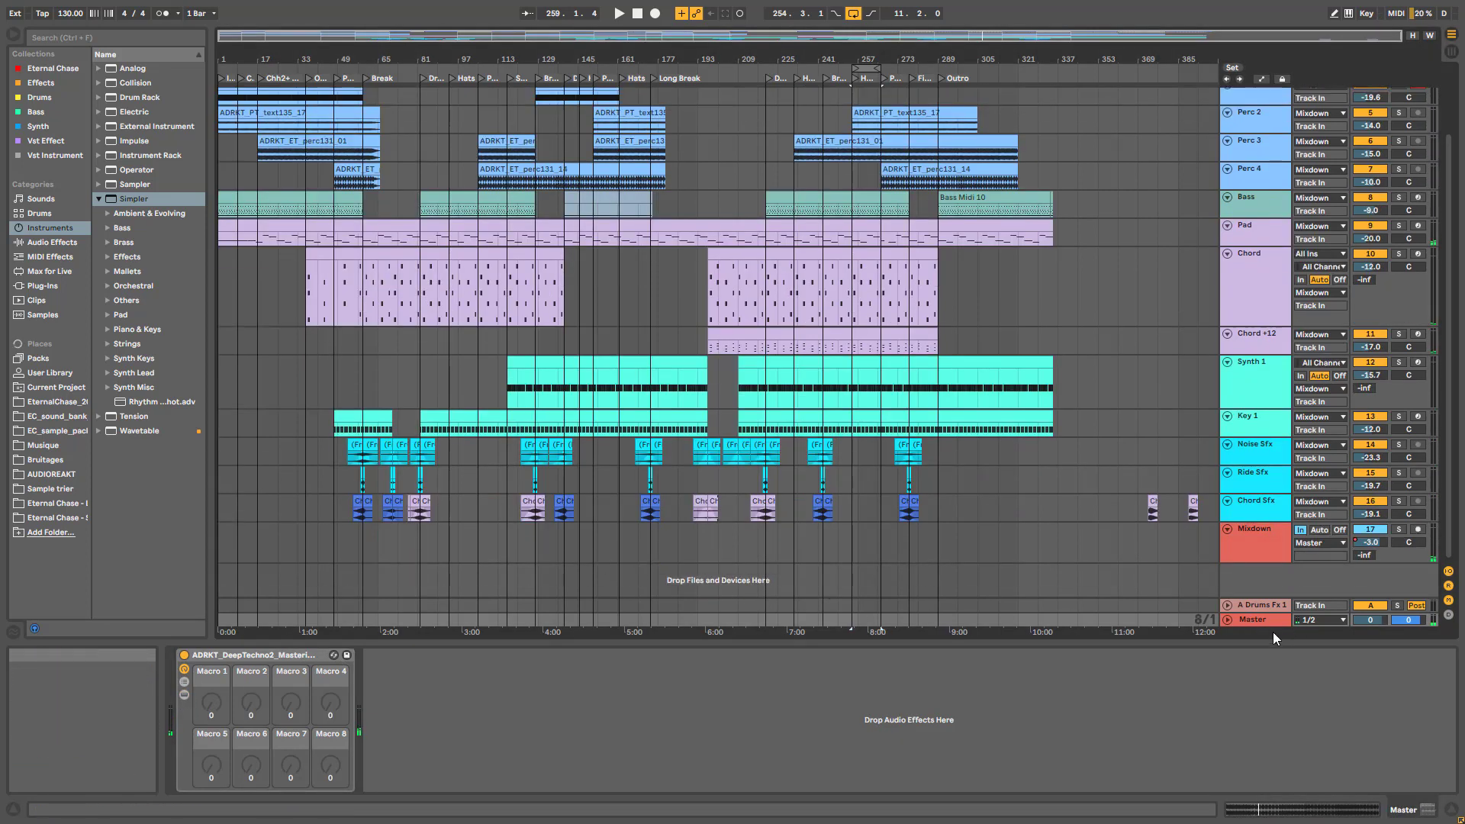
click(1261, 610)
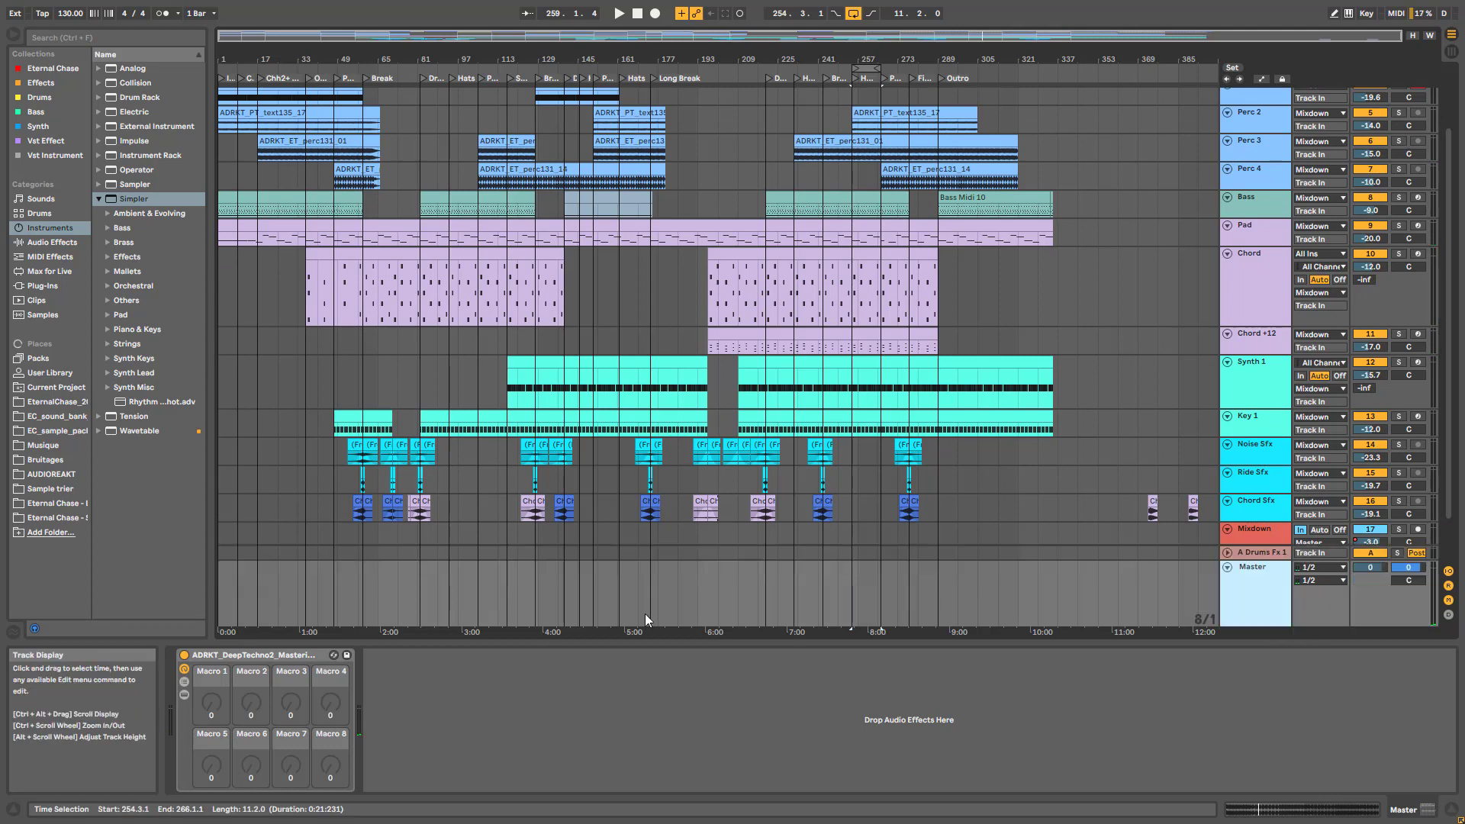
click(610, 588)
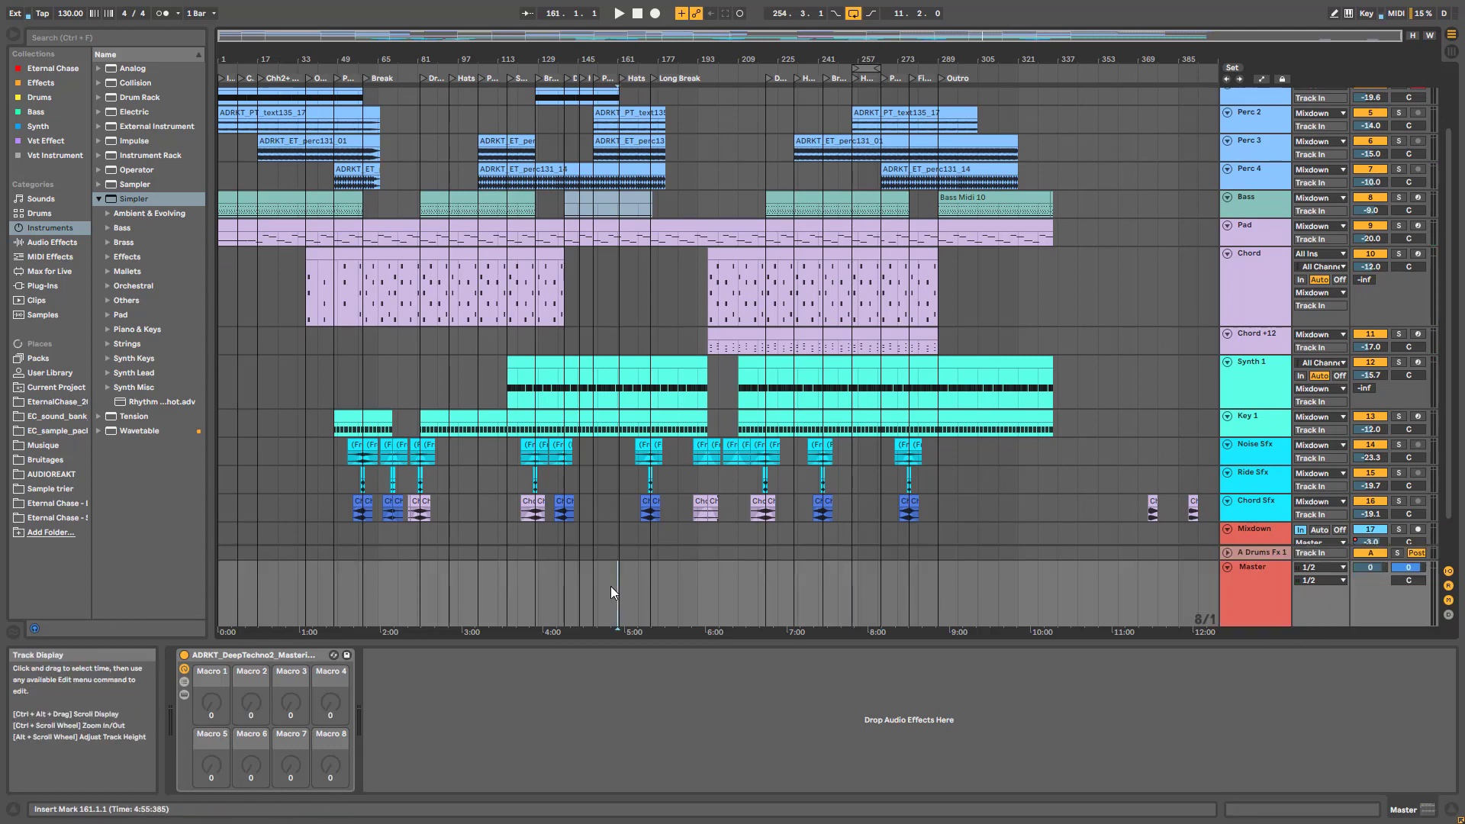